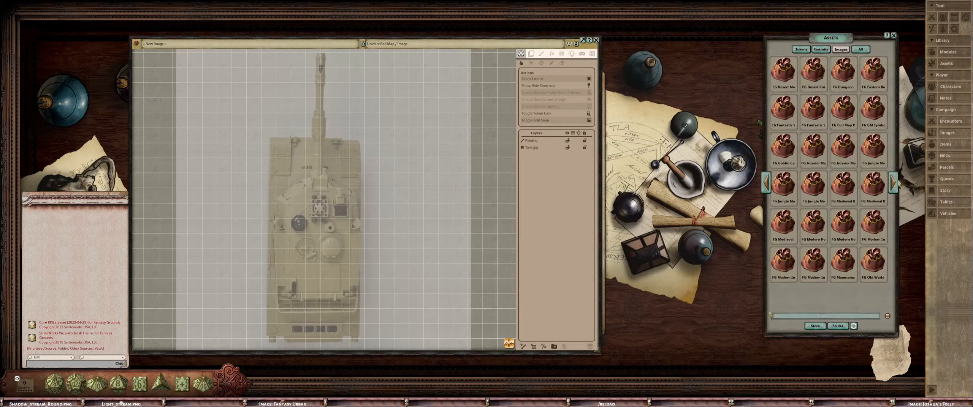
# Browse the FG Spaceship Art Pack image assets to the second page of the Hull parts folder under Decorations
pyautogui.click(894, 184)
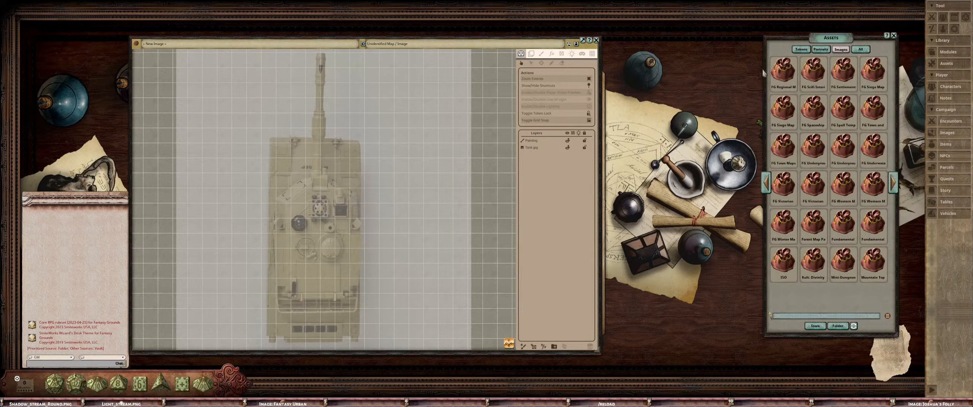
pyautogui.click(813, 109)
pyautogui.moveTo(835, 38)
pyautogui.mouseDown()
pyautogui.moveTo(859, 38)
pyautogui.moveTo(840, 46)
pyautogui.mouseUp()
pyautogui.click(848, 91)
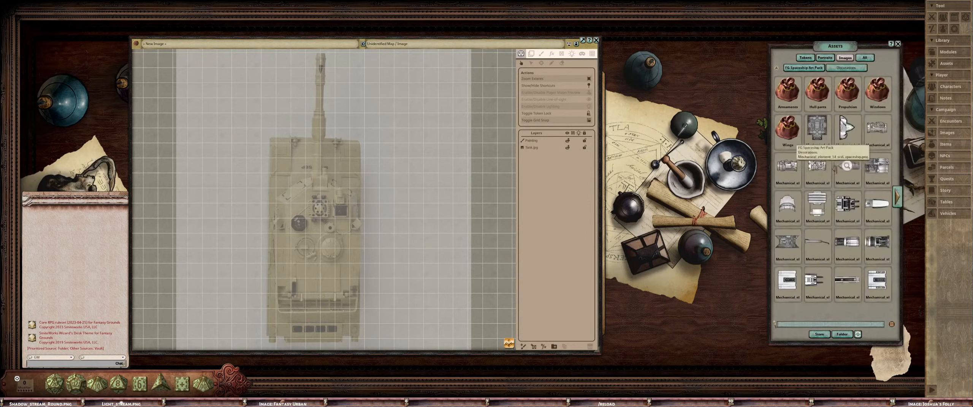
pyautogui.click(818, 91)
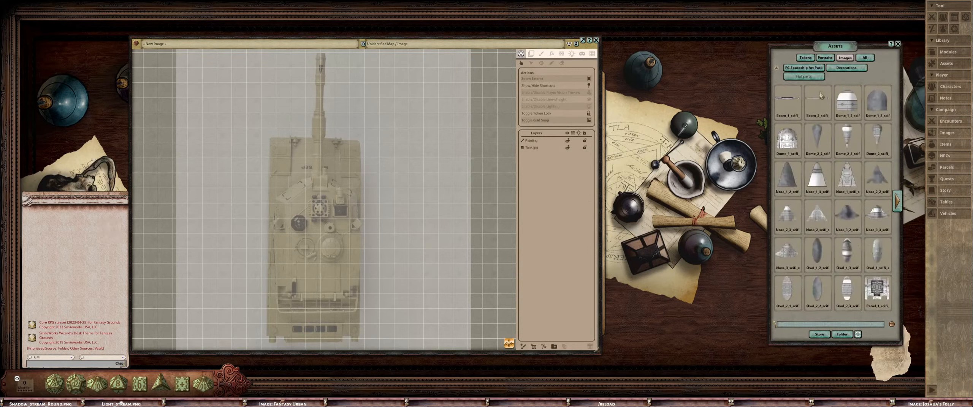
pyautogui.click(899, 203)
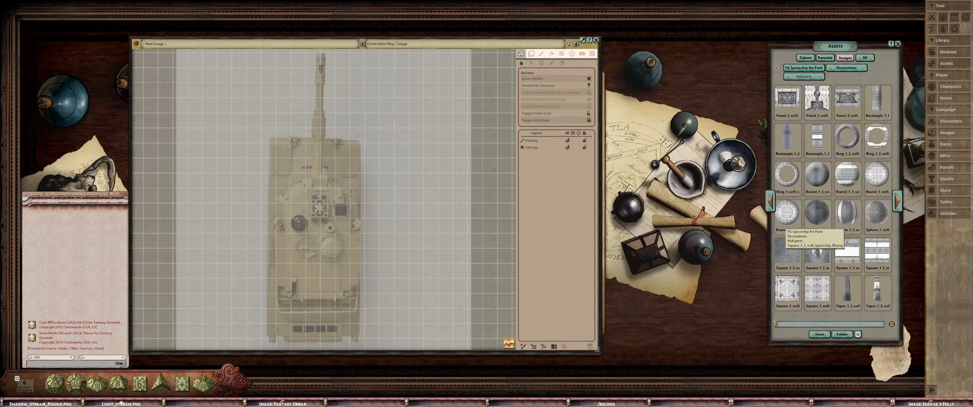
# Reposition the Assets window clear of the map and widen the tank map window
pyautogui.moveTo(841, 46); pyautogui.dragTo(827, 32)
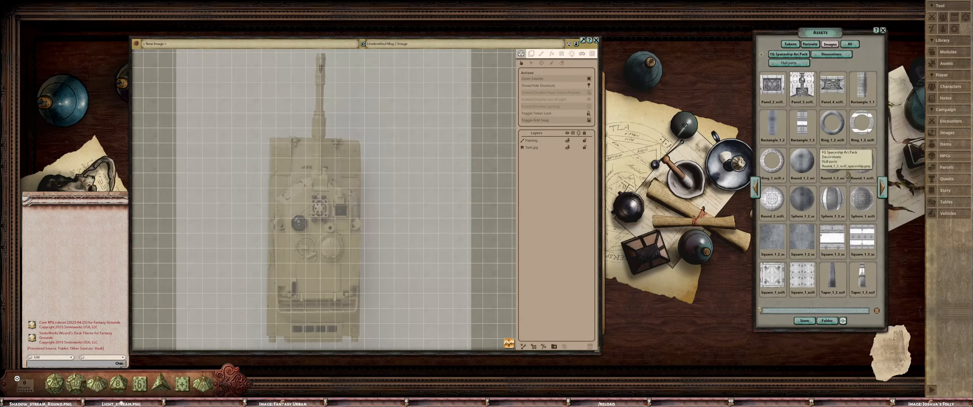
pyautogui.scroll(-1, 338, 128)
pyautogui.scroll(2, 304, 169)
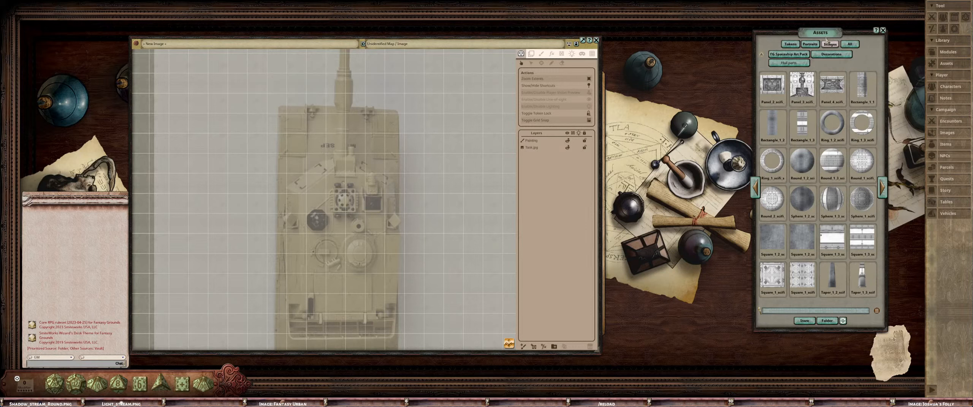
pyautogui.moveTo(826, 34); pyautogui.dragTo(854, 31)
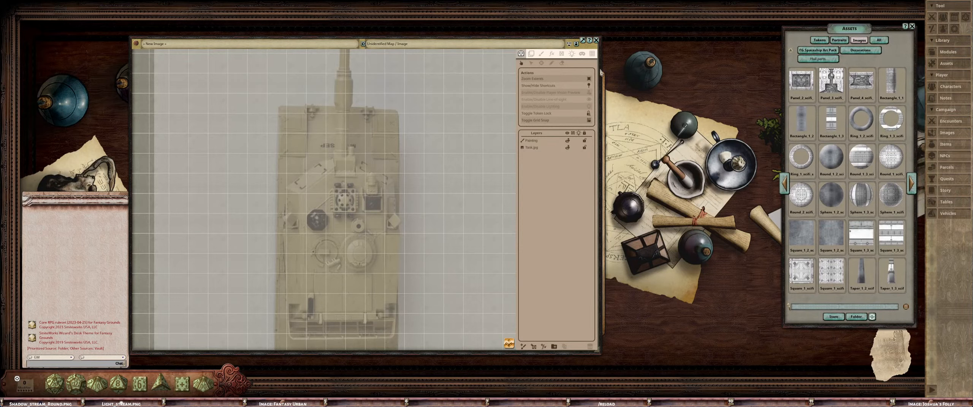
pyautogui.moveTo(604, 68); pyautogui.dragTo(751, 68)
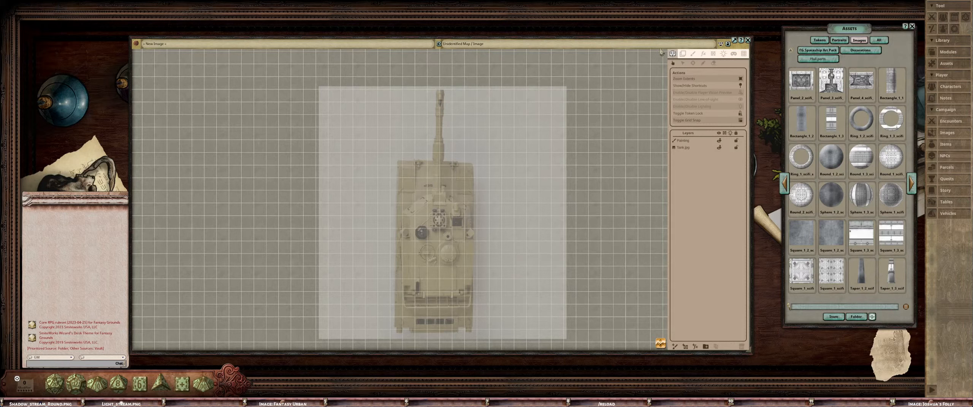
# Switch the map to its paint tools and select the Painting layer
pyautogui.click(693, 54)
pyautogui.click(695, 141)
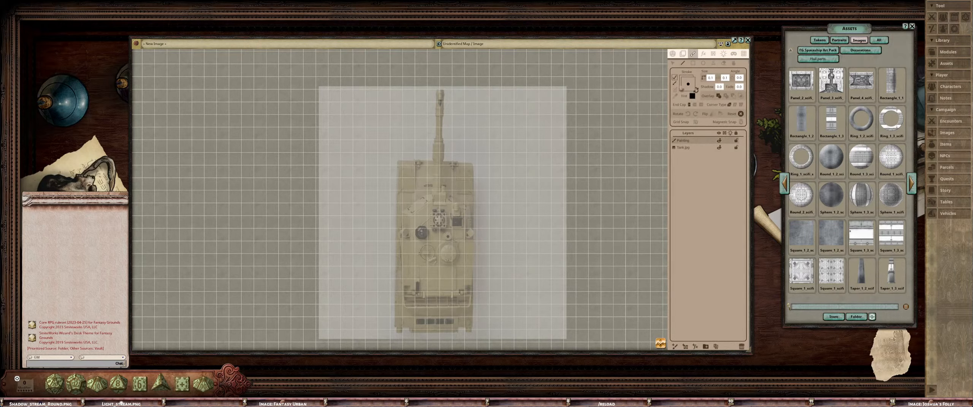
# Examine the tank picture up close, covering the front hull, turret hatches and equipment, and rear engine deck
pyautogui.scroll(5, 586, 132)
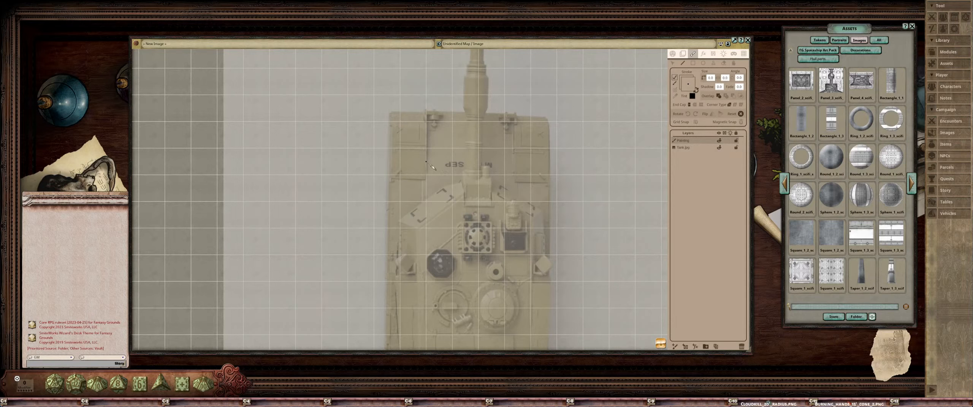
pyautogui.scroll(3, 409, 133)
pyautogui.scroll(-3, 409, 134)
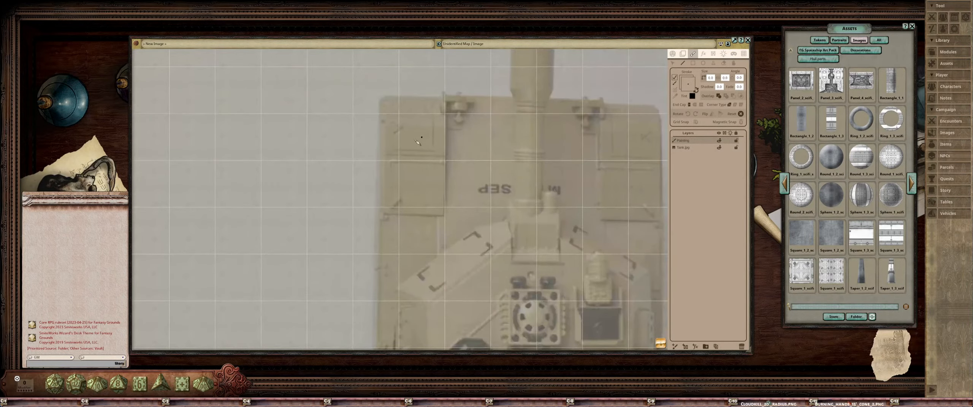
pyautogui.scroll(5, 483, 156)
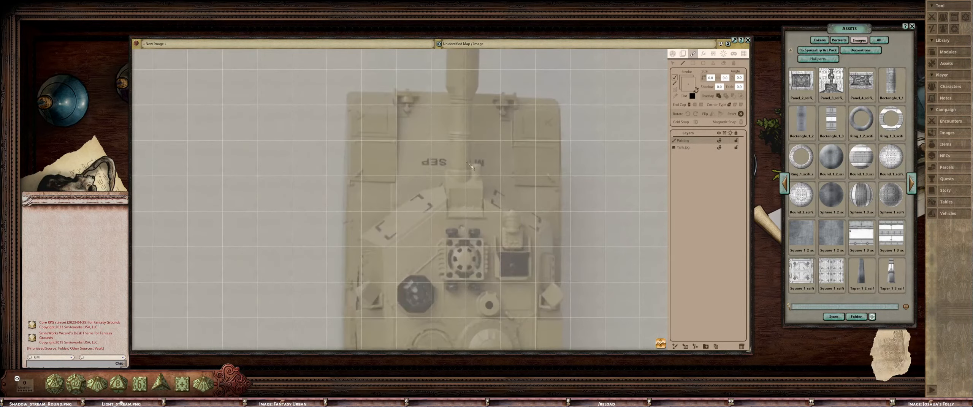
pyautogui.scroll(-4, 467, 202)
pyautogui.scroll(2, 497, 186)
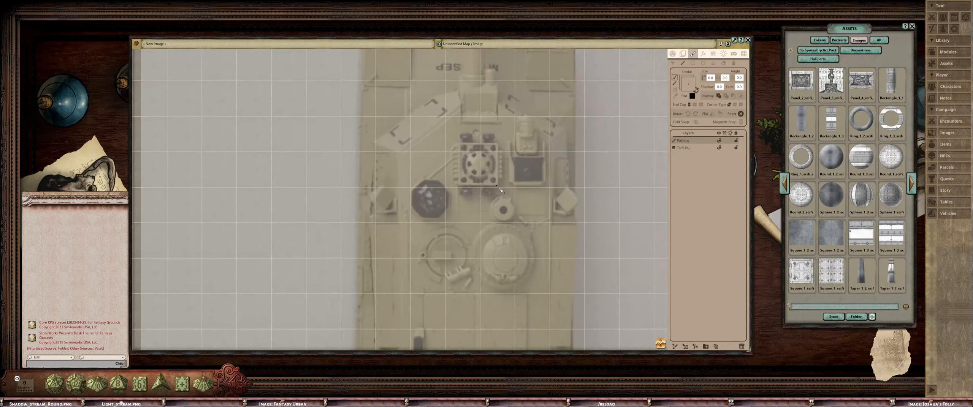
pyautogui.scroll(2, 419, 206)
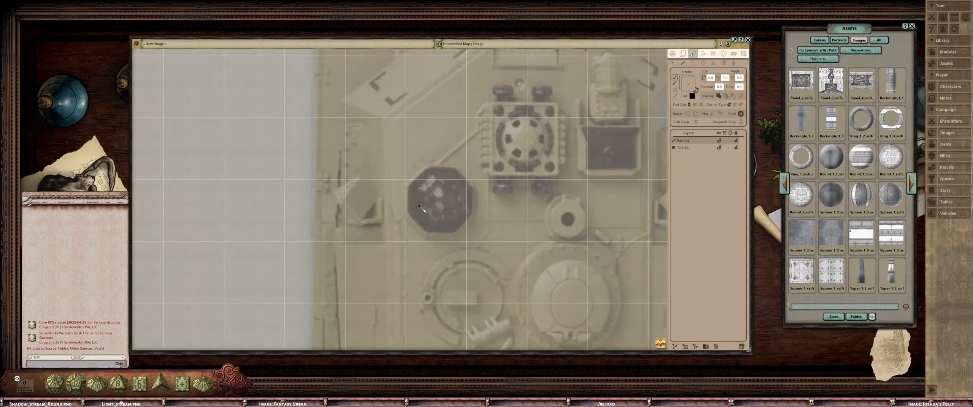
pyautogui.scroll(-2, 433, 209)
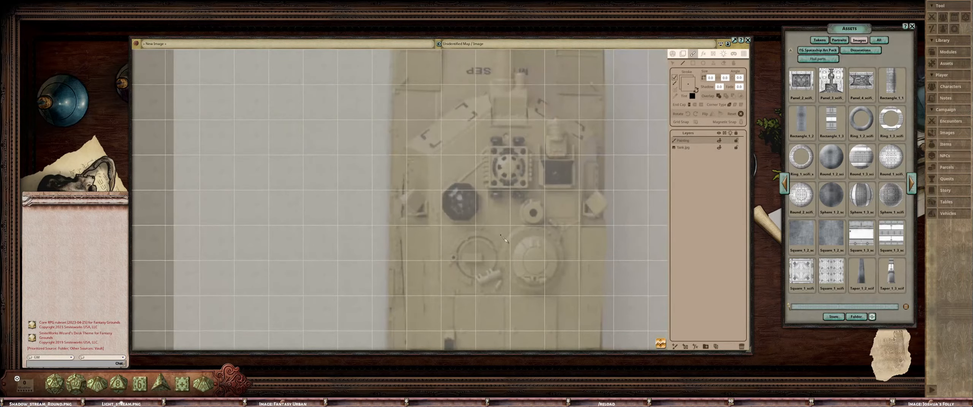
pyautogui.scroll(-2, 532, 205)
pyautogui.scroll(3, 532, 190)
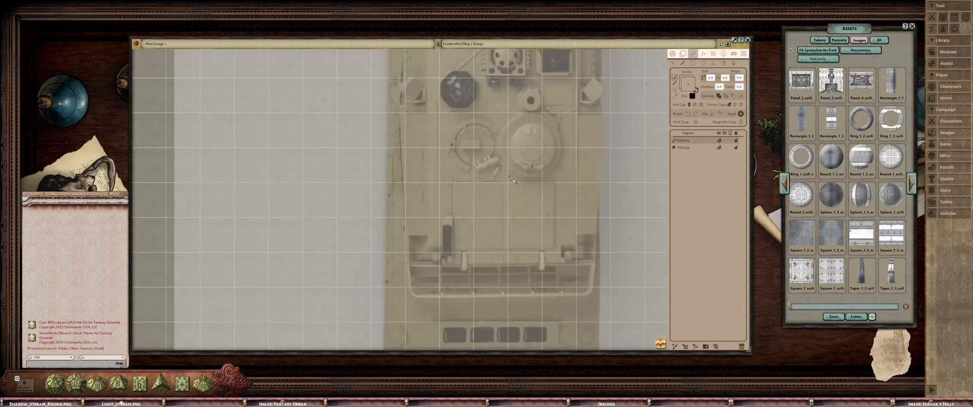
pyautogui.scroll(-3, 512, 182)
pyautogui.scroll(3, 509, 183)
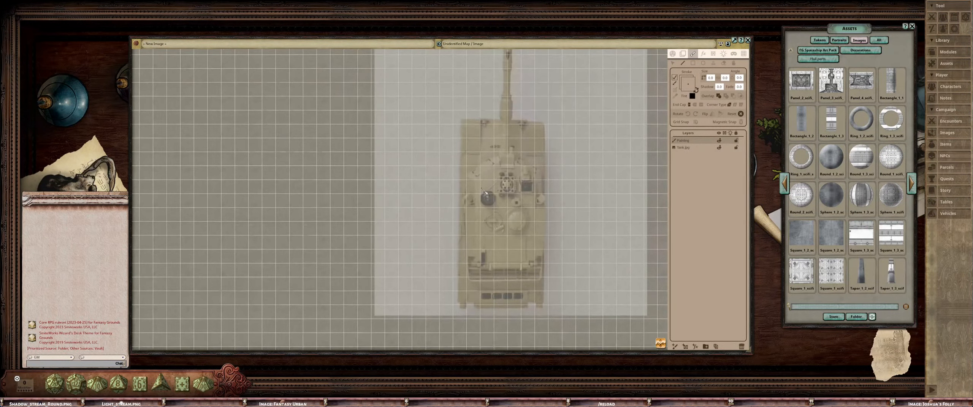
pyautogui.moveTo(506, 184); pyautogui.dragTo(489, 178)
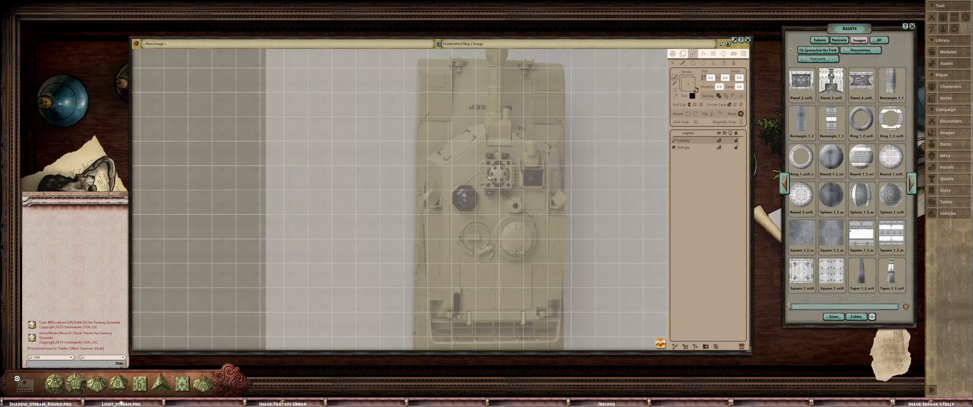
pyautogui.scroll(-3, 513, 268)
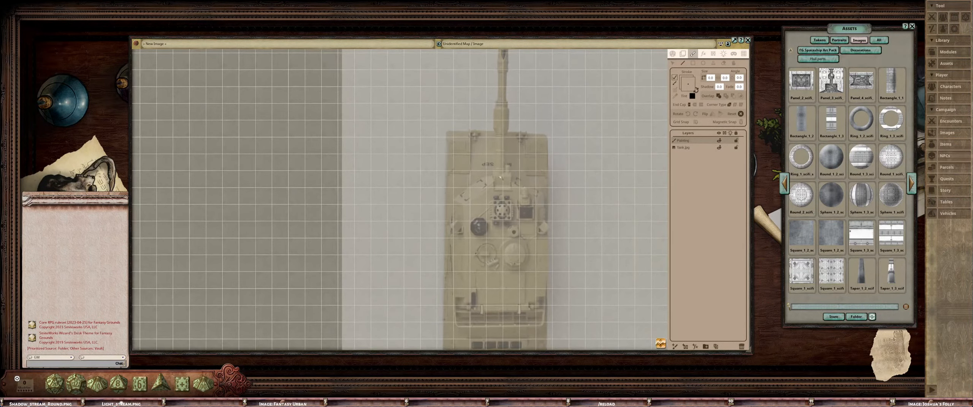
pyautogui.scroll(2, 532, 166)
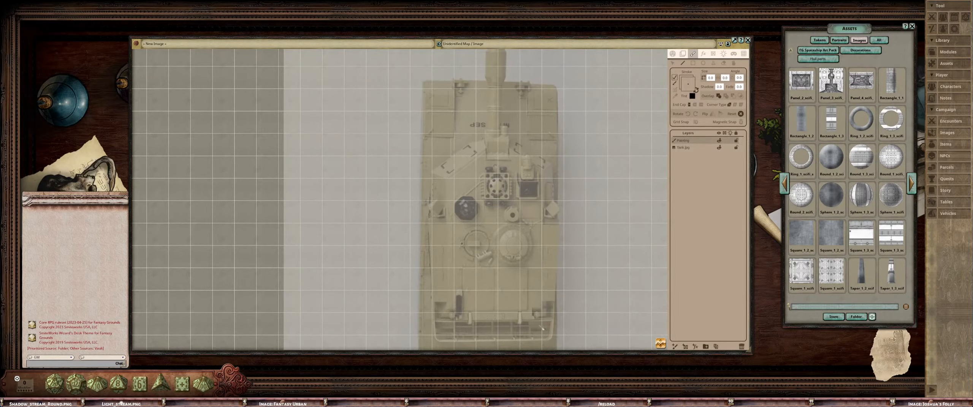
pyautogui.moveTo(540, 326); pyautogui.dragTo(496, 275)
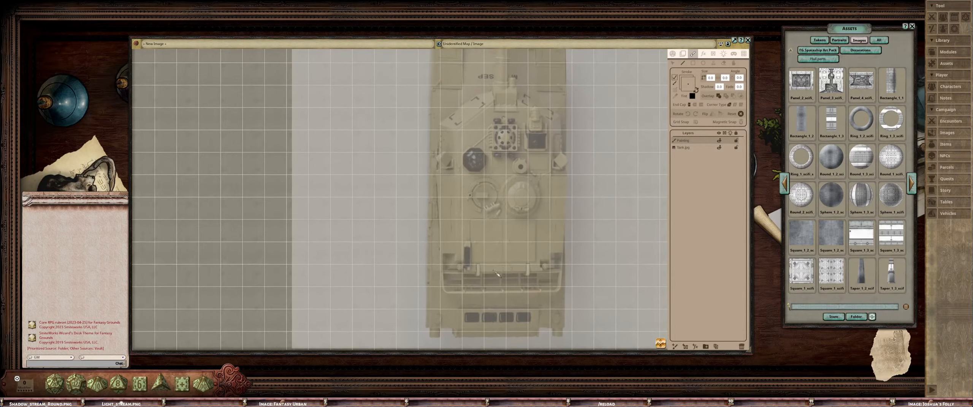
pyautogui.scroll(-2, 505, 236)
pyautogui.moveTo(503, 232); pyautogui.dragTo(498, 262)
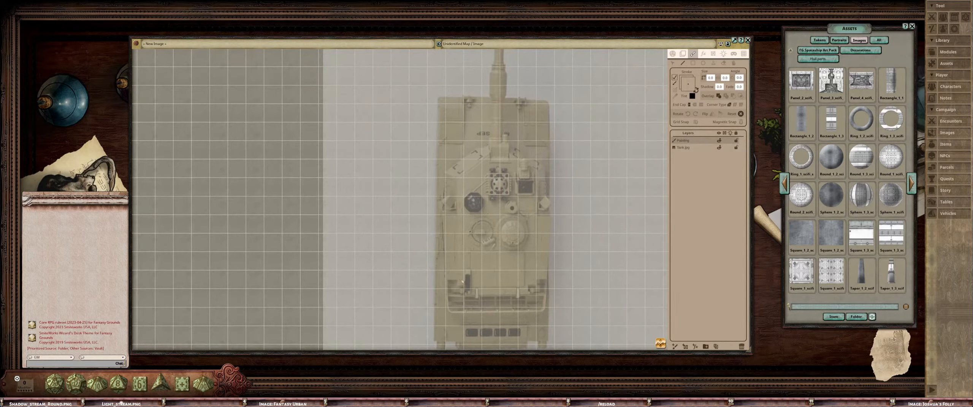
pyautogui.moveTo(462, 282); pyautogui.dragTo(459, 259)
pyautogui.moveTo(529, 199); pyautogui.dragTo(530, 212)
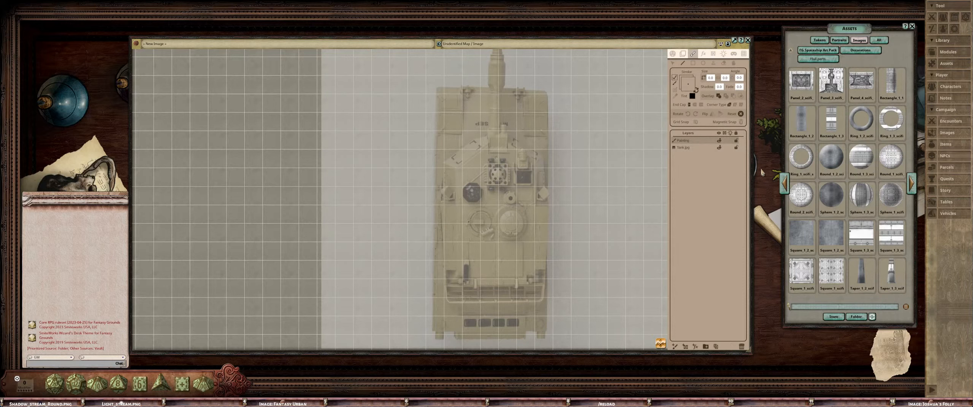
pyautogui.scroll(-3, 557, 212)
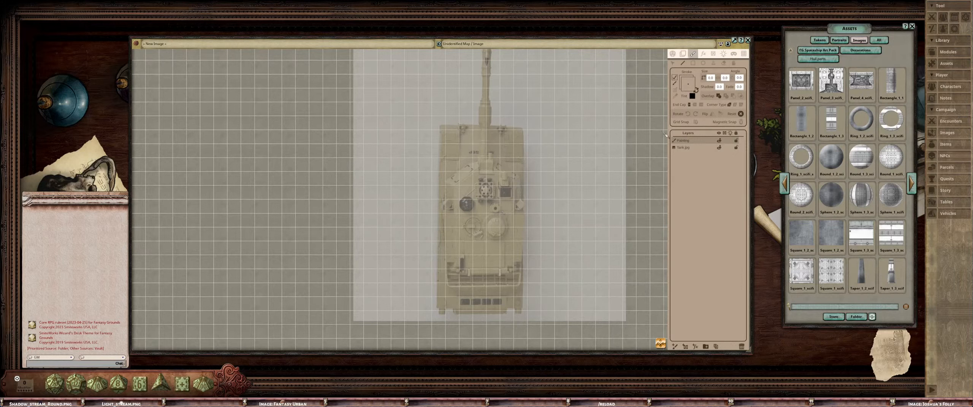
# Choose the rectangle drawing tool for the Painting layer and inspect the tank's hull outline
pyautogui.click(693, 63)
pyautogui.scroll(3, 503, 136)
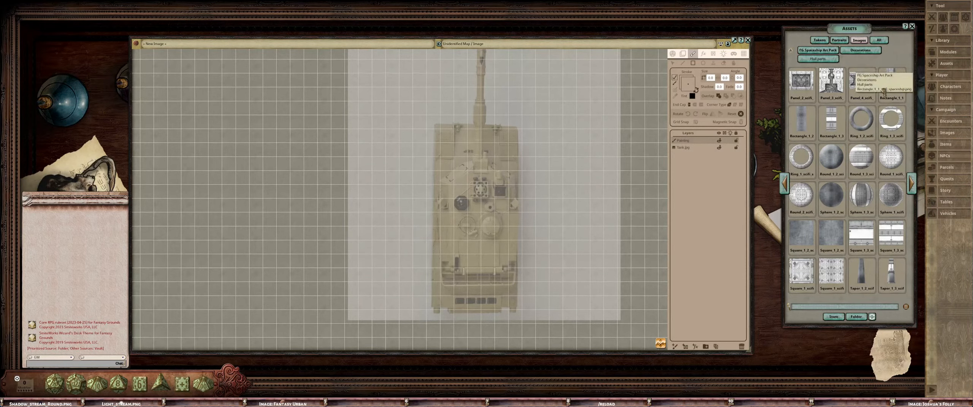
pyautogui.scroll(-3, 503, 137)
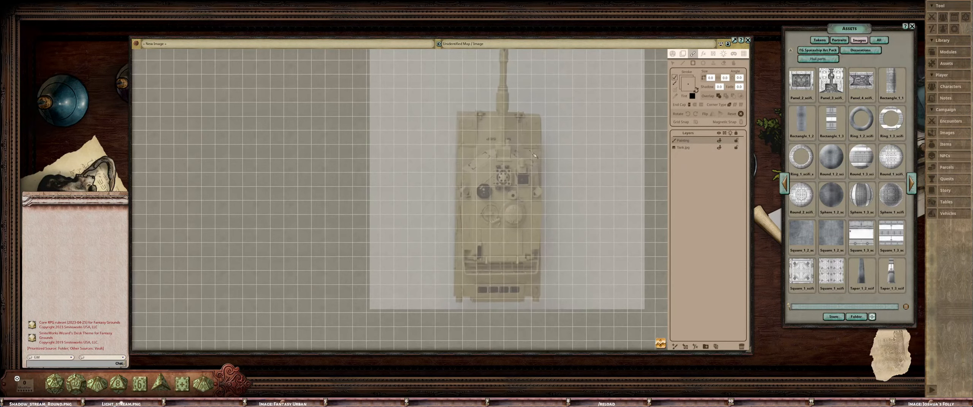
pyautogui.scroll(2, 534, 155)
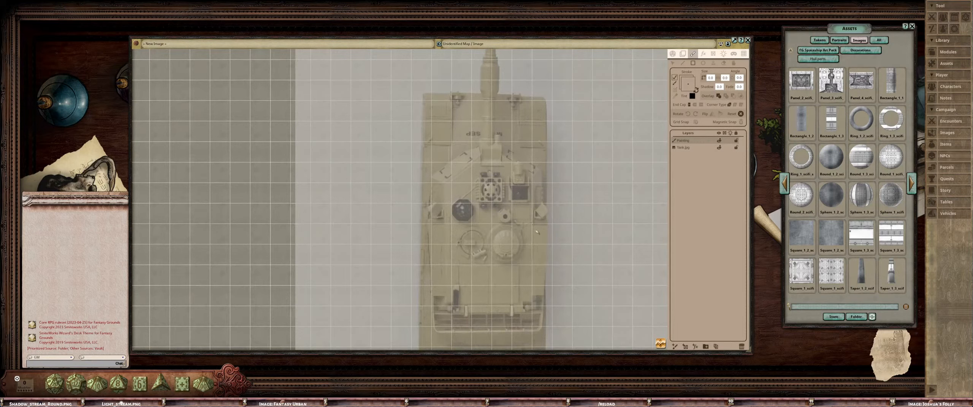
pyautogui.scroll(-3, 467, 205)
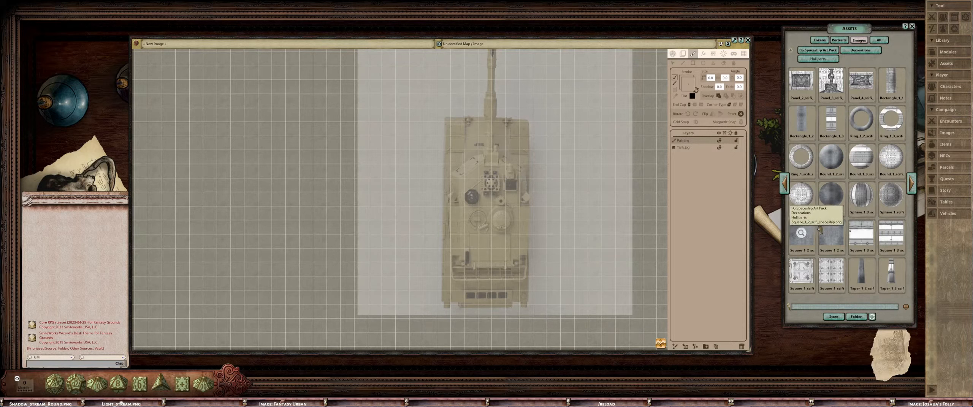
# Filter the FG Spaceship Art Pack images by "fill" and arrange the Assets and map windows side by side
pyautogui.click(819, 50)
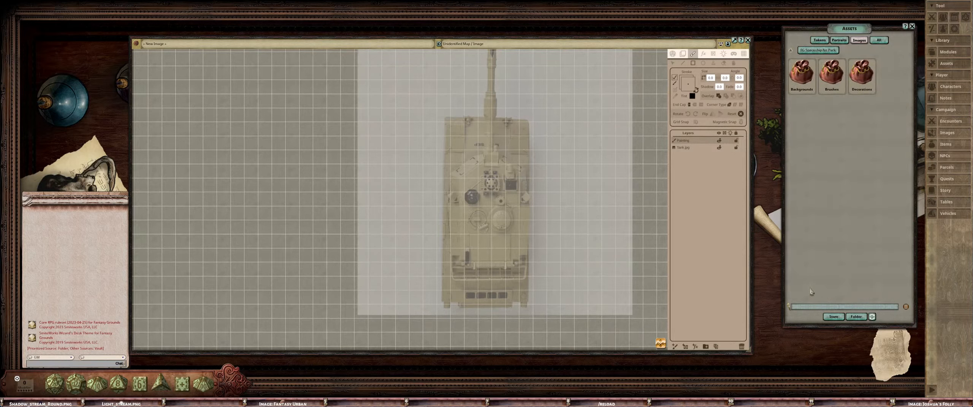
pyautogui.press('Return')
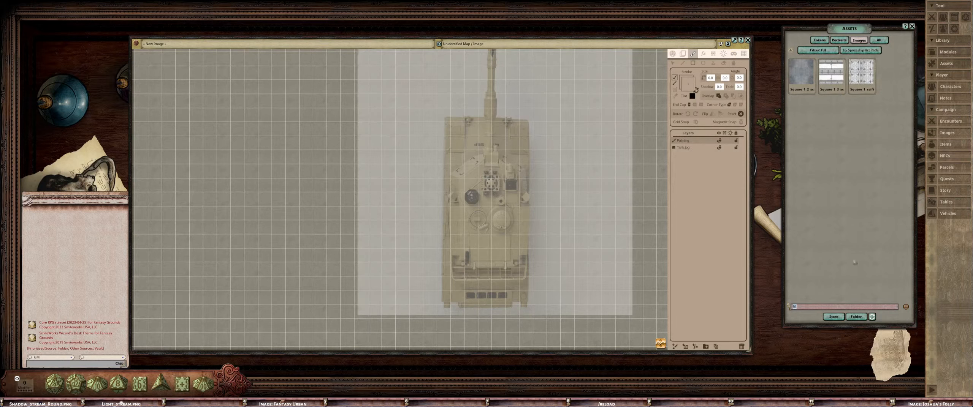
pyautogui.moveTo(858, 31); pyautogui.dragTo(863, 37)
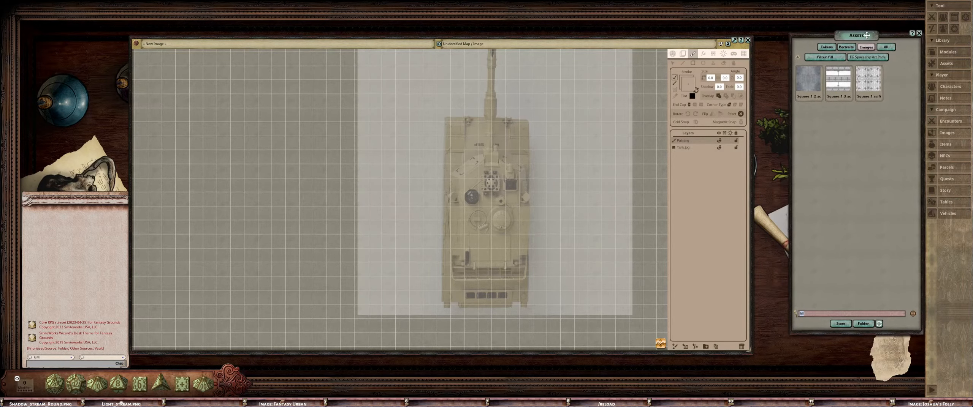
pyautogui.moveTo(714, 43); pyautogui.dragTo(726, 39)
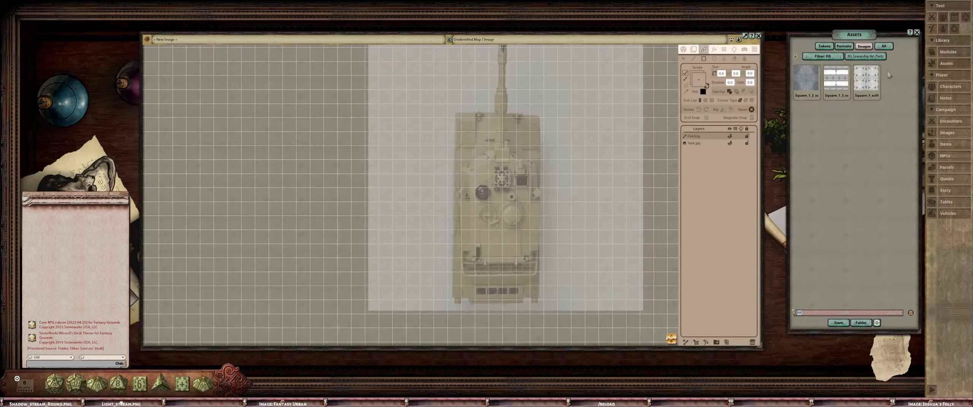
# Preview the panelled square fill and the plain grey metal fill, closing each preview
pyautogui.click(863, 74)
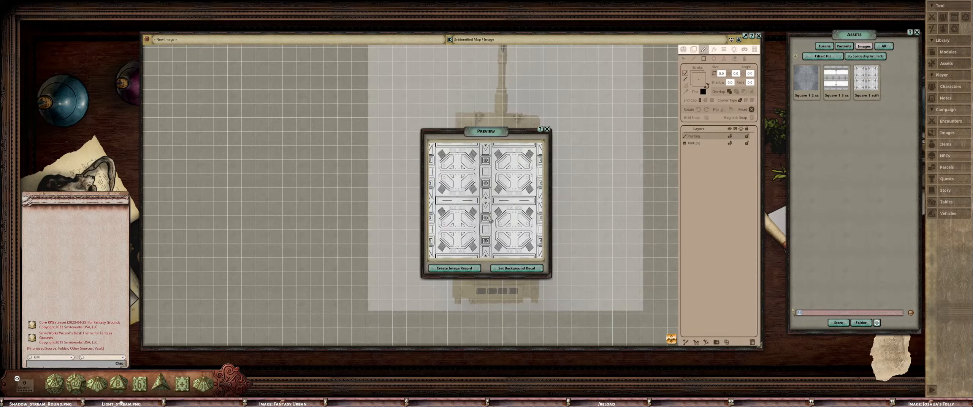
pyautogui.click(548, 130)
pyautogui.click(827, 72)
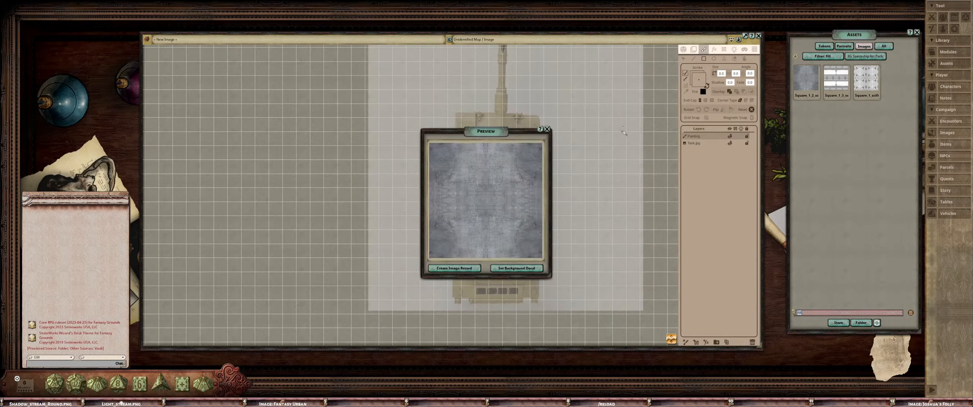
pyautogui.click(547, 129)
pyautogui.scroll(2, 509, 175)
pyautogui.scroll(2, 523, 171)
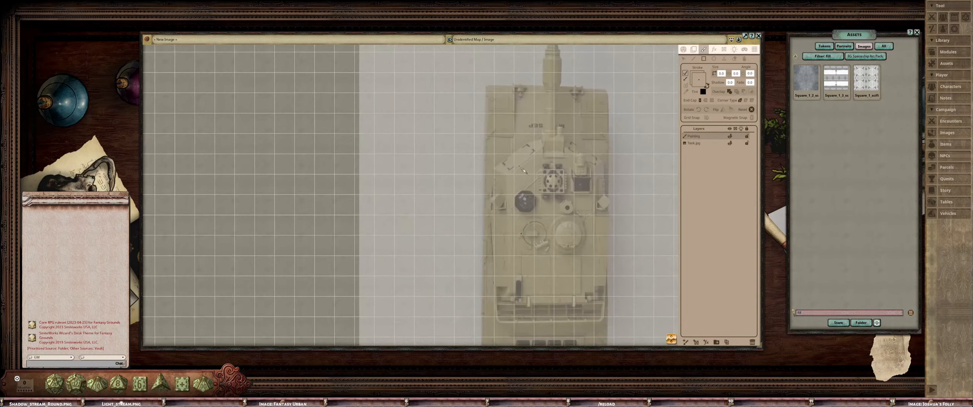
# Preview the square fill with white horizontal bands and close the preview
pyautogui.scroll(-3, 507, 220)
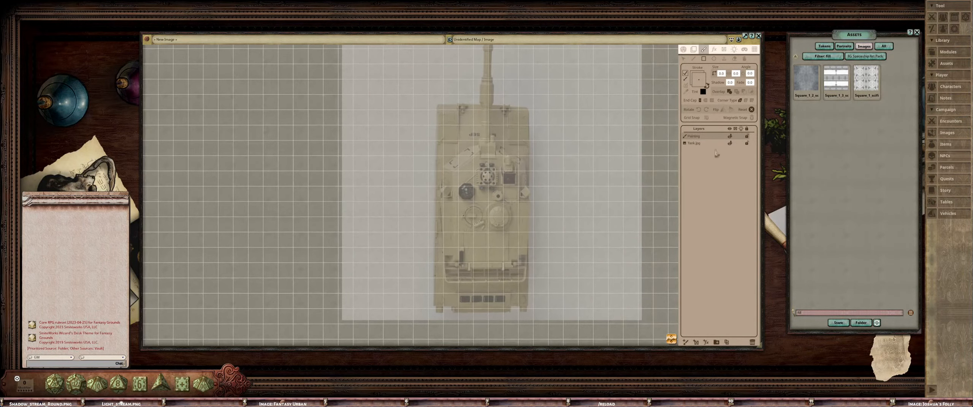
pyautogui.click(835, 79)
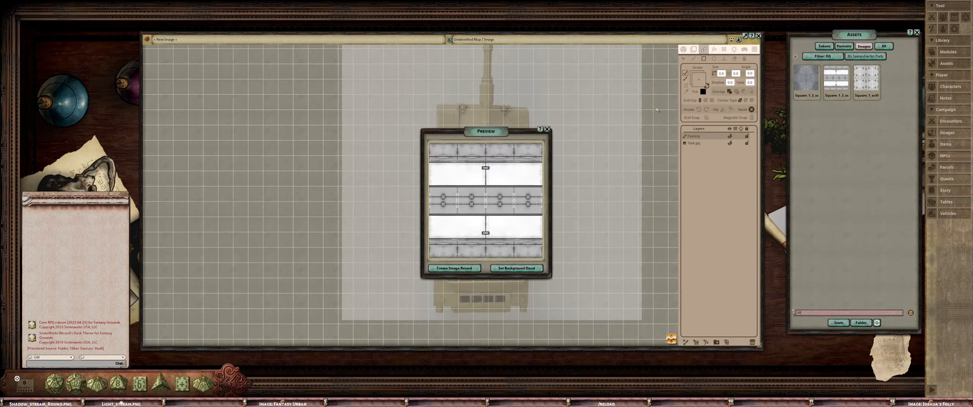
pyautogui.click(551, 130)
pyautogui.moveTo(471, 153); pyautogui.dragTo(449, 159)
pyautogui.scroll(3, 444, 154)
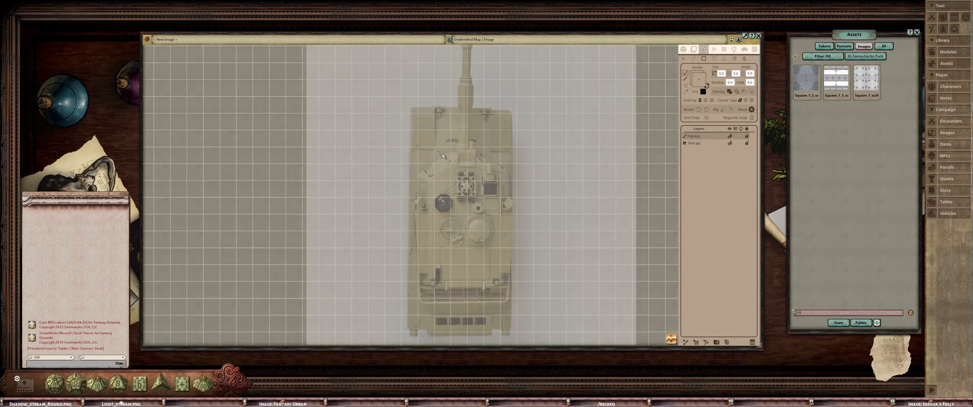
pyautogui.scroll(-3, 444, 154)
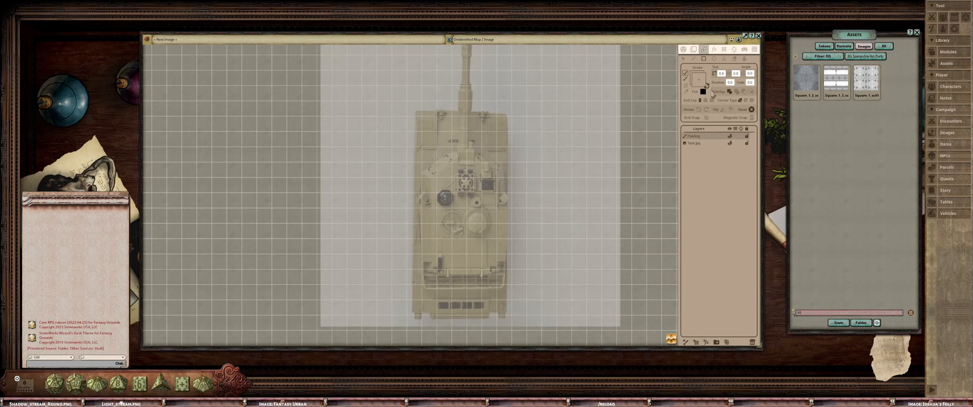
# Switch the paint settings from stroke to fill and assign the Square_1_scifi spaceship texture as the fill image
pyautogui.click(706, 85)
pyautogui.moveTo(867, 78)
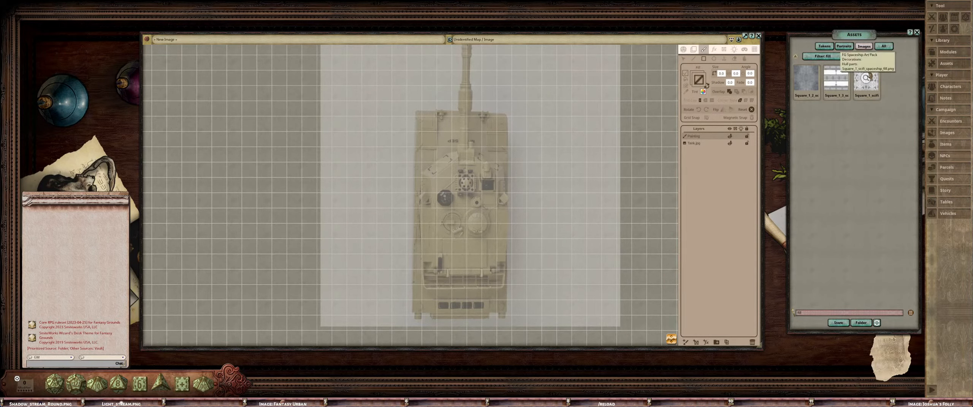
pyautogui.moveTo(868, 78); pyautogui.dragTo(699, 80)
pyautogui.scroll(3, 354, 211)
pyautogui.scroll(-4, 519, 142)
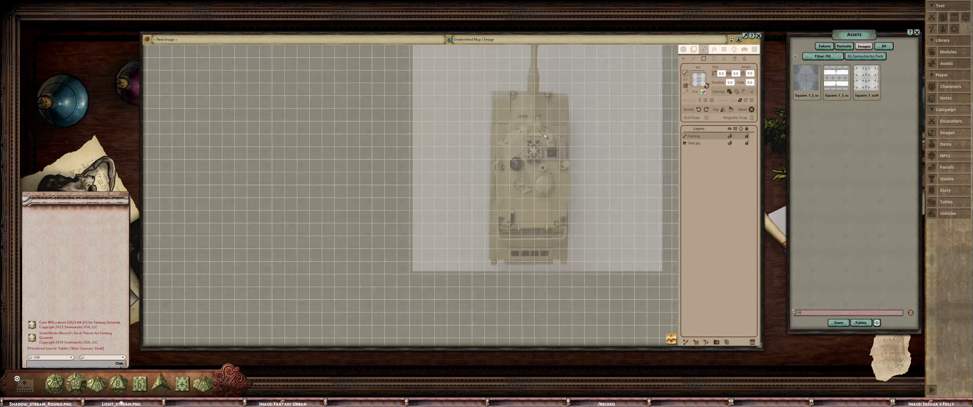
pyautogui.scroll(2, 545, 136)
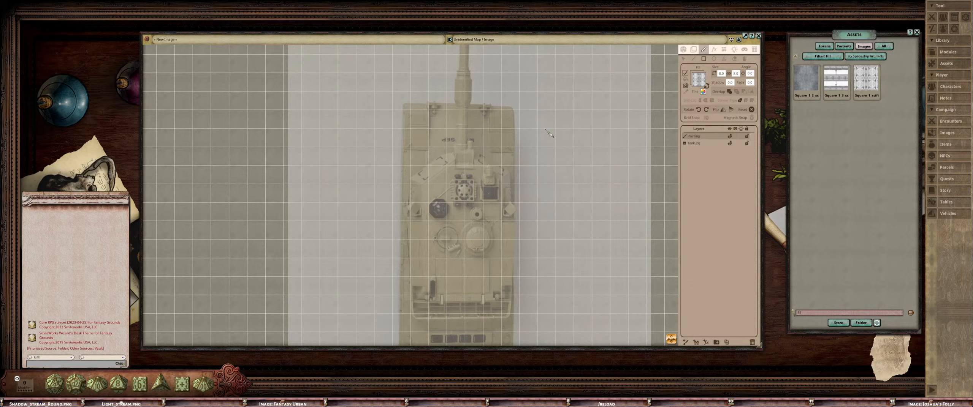
pyautogui.scroll(-3, 568, 130)
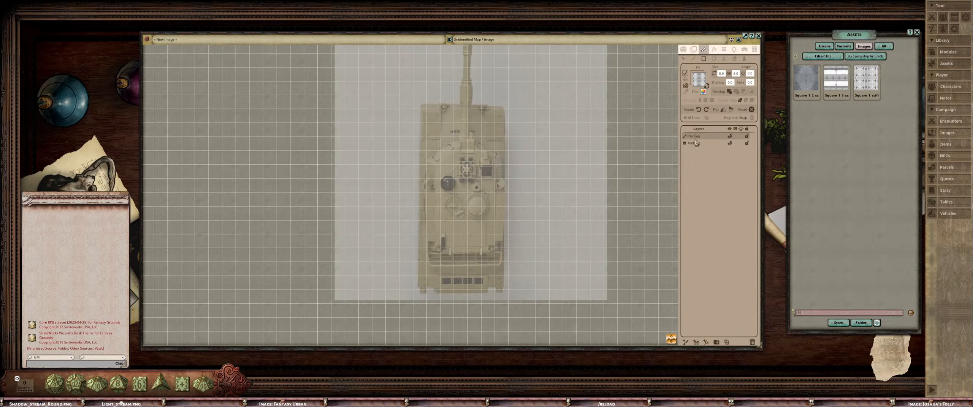
# Select the tank picture on its layer and rotate it slightly counterclockwise so the hull lines up with the grid
pyautogui.click(695, 143)
pyautogui.click(693, 49)
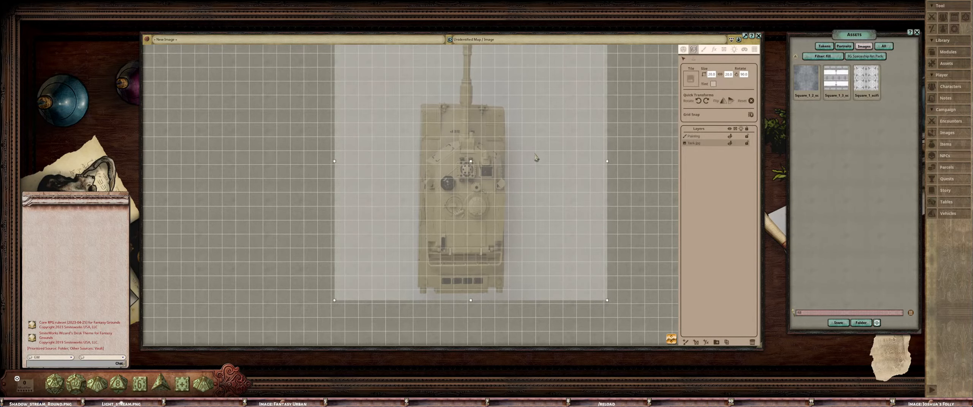
pyautogui.moveTo(538, 164); pyautogui.dragTo(534, 183)
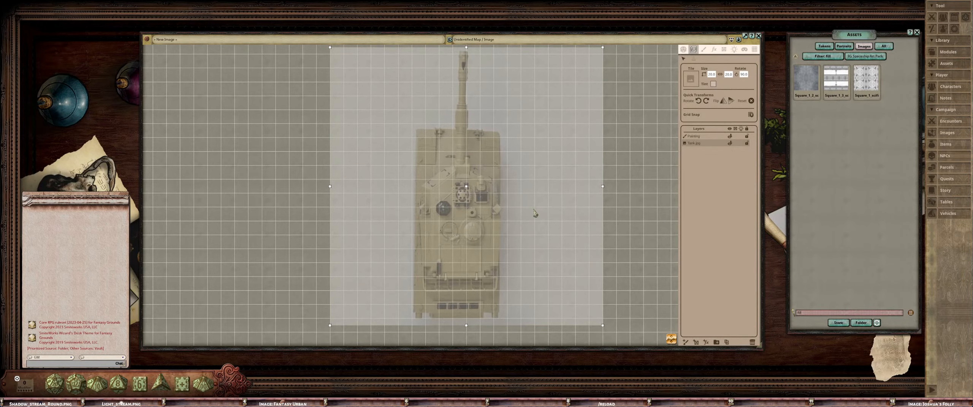
pyautogui.moveTo(536, 213); pyautogui.dragTo(536, 220)
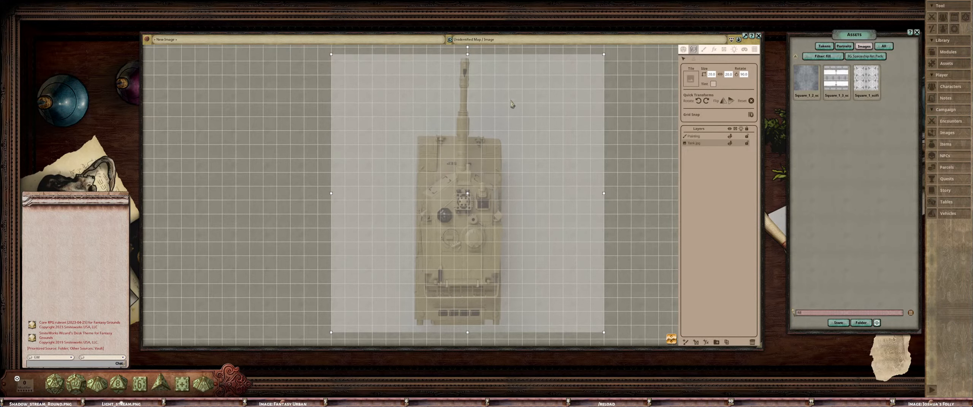
pyautogui.moveTo(471, 71); pyautogui.dragTo(467, 72)
pyautogui.moveTo(511, 172)
pyautogui.mouseDown()
pyautogui.moveTo(511, 118)
pyautogui.moveTo(509, 170)
pyautogui.mouseUp()
pyautogui.scroll(3, 470, 181)
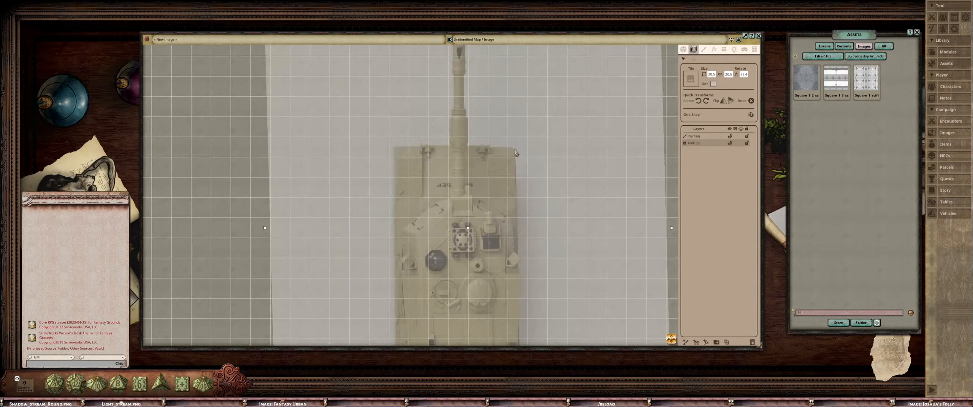
pyautogui.moveTo(391, 154); pyautogui.dragTo(378, 83)
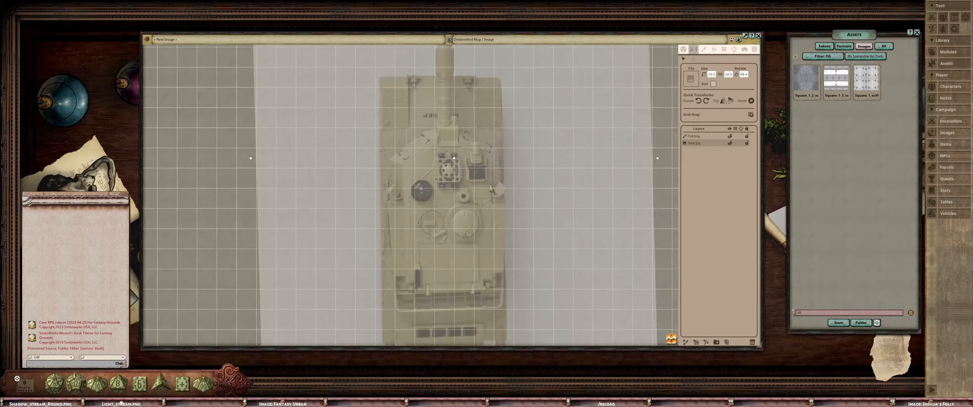
pyautogui.scroll(-2, 523, 207)
pyautogui.scroll(1, 511, 251)
pyautogui.scroll(-1, 532, 260)
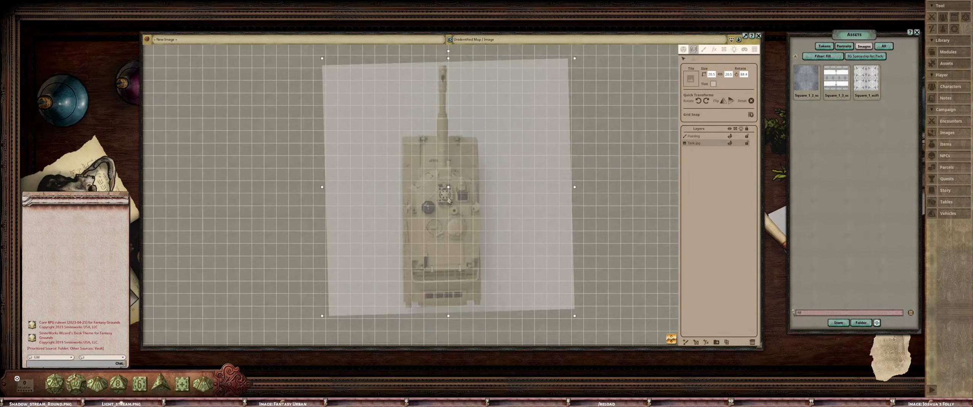
# Make the Painting layer active and return to its drawing tools with the rectangle shape
pyautogui.click(709, 137)
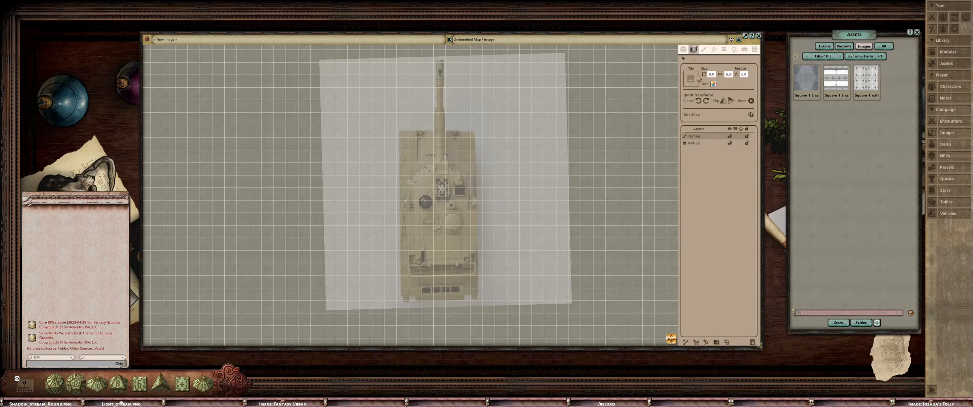
pyautogui.click(705, 50)
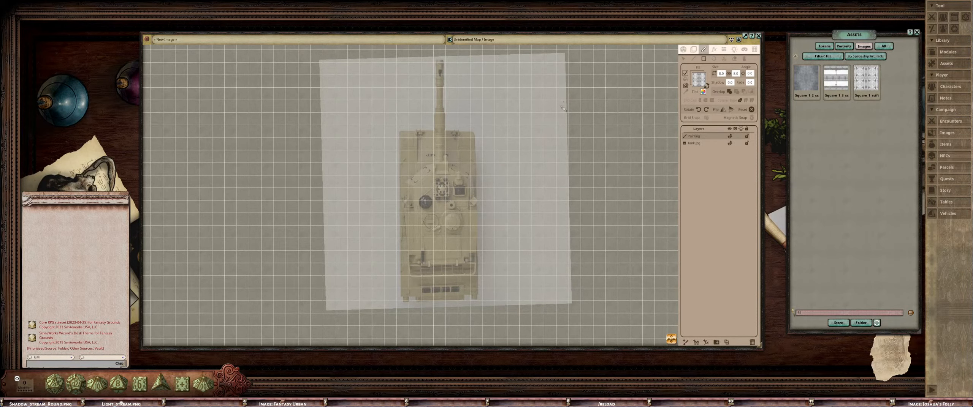
pyautogui.scroll(1, 442, 153)
pyautogui.scroll(-1, 392, 160)
pyautogui.scroll(2, 395, 167)
pyautogui.scroll(-3, 632, 148)
pyautogui.scroll(3, 625, 147)
pyautogui.scroll(-4, 617, 147)
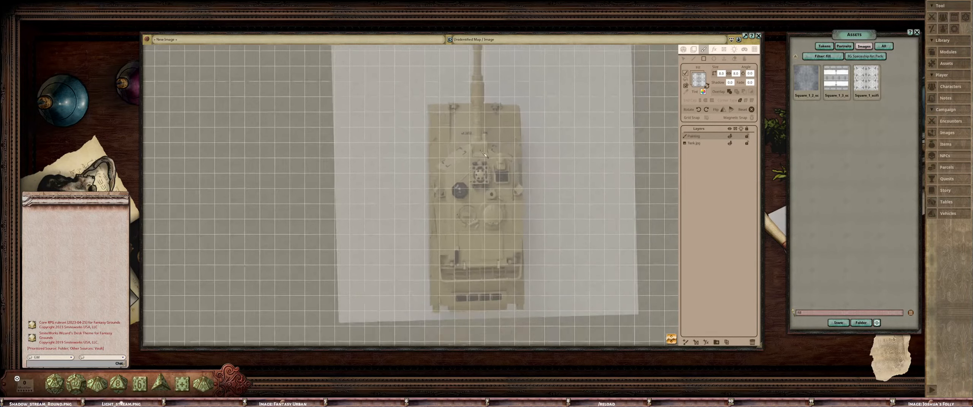
# Examine the tank's hull edges up close, from the front corners to the rear engine deck
pyautogui.scroll(1, 491, 167)
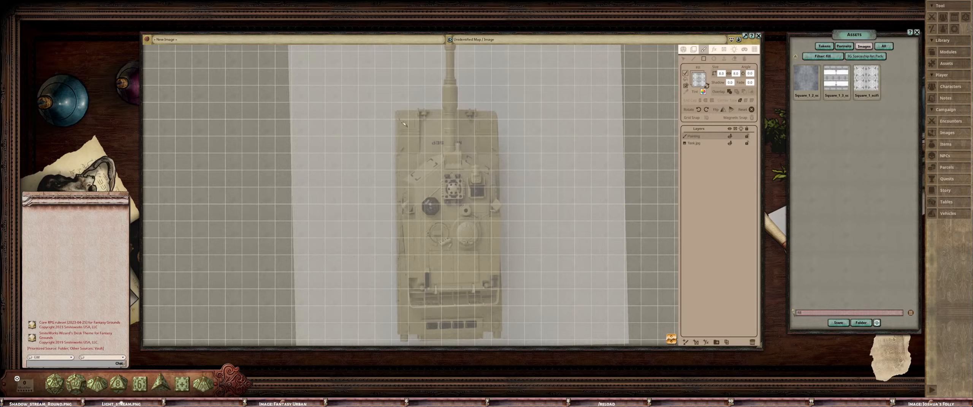
pyautogui.scroll(1, 402, 121)
pyautogui.scroll(-1, 398, 117)
pyautogui.scroll(1, 394, 115)
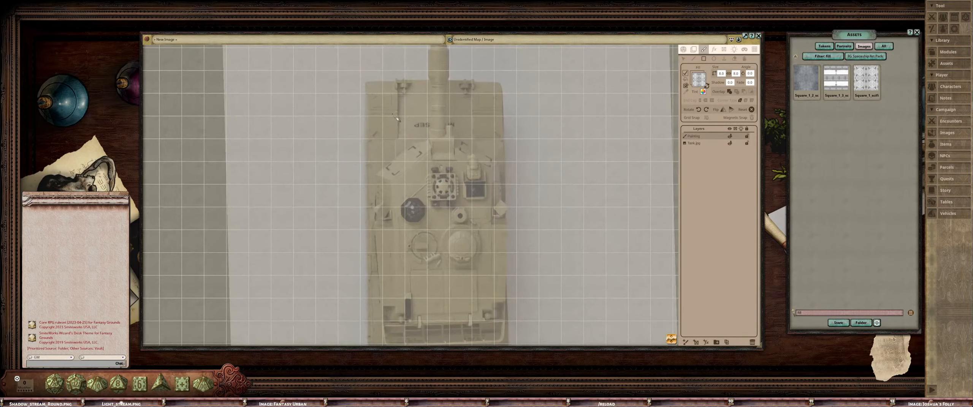
pyautogui.scroll(1, 410, 273)
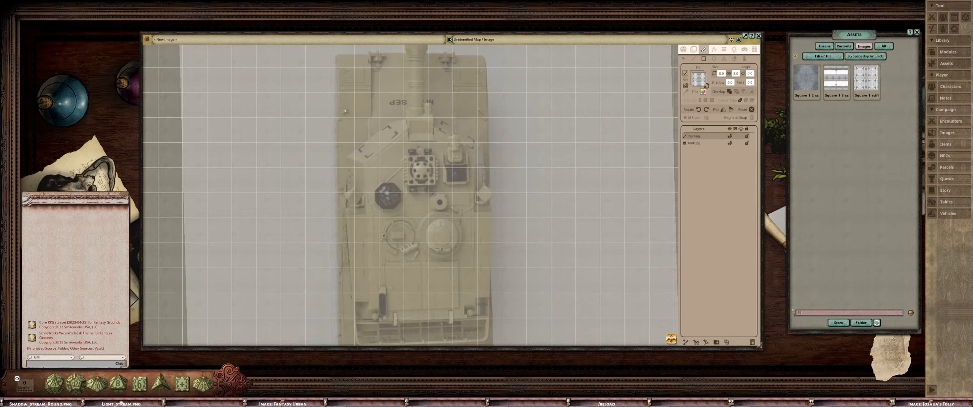
pyautogui.moveTo(388, 103); pyautogui.dragTo(423, 139)
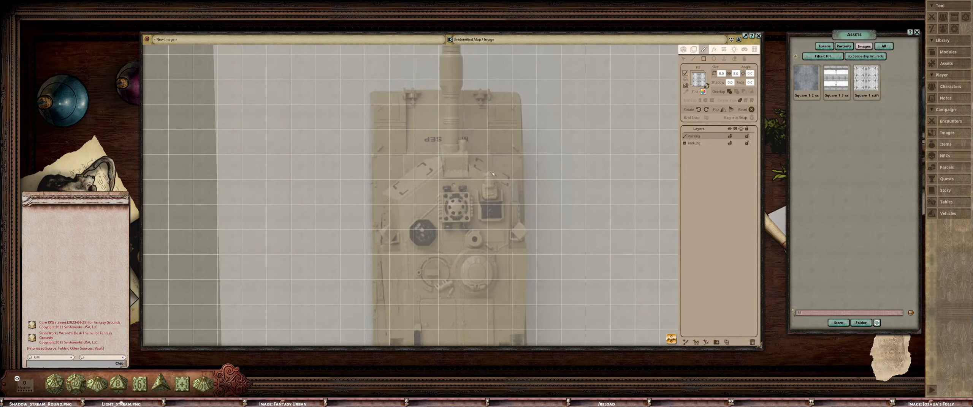
pyautogui.scroll(-1, 492, 173)
pyautogui.scroll(1, 359, 185)
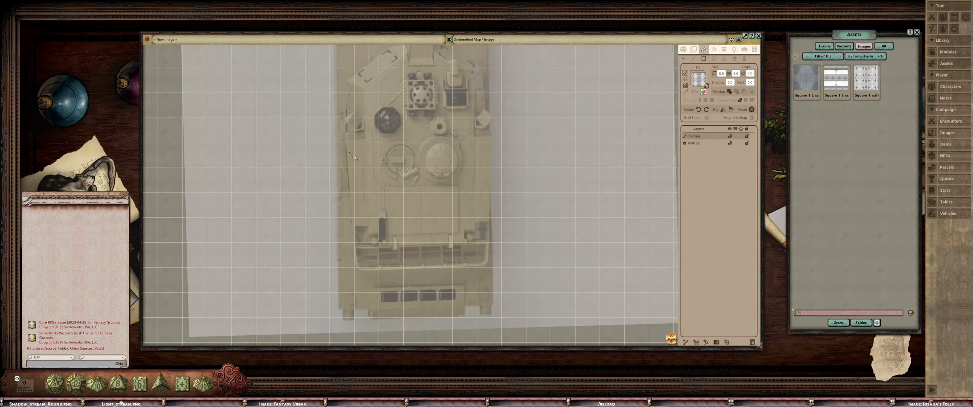
pyautogui.moveTo(350, 153); pyautogui.dragTo(352, 202)
pyautogui.moveTo(361, 136); pyautogui.dragTo(350, 205)
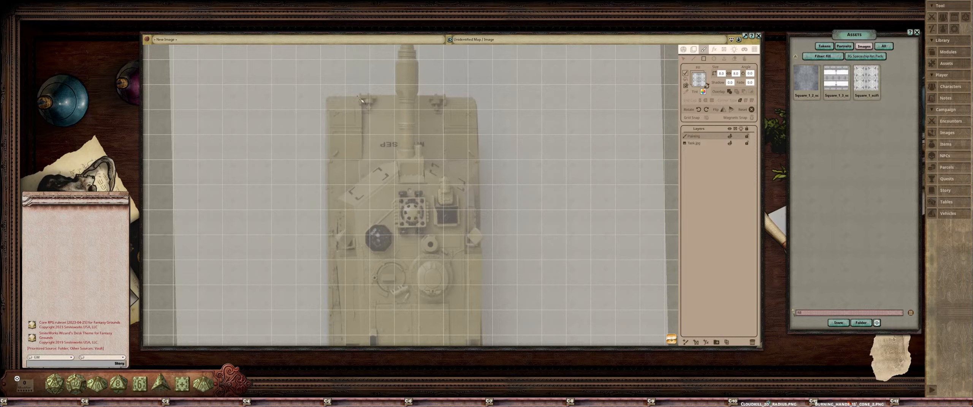
# Draw a textured rectangle about 4 by 9 grid squares down the hull's middle, from the front edge to just before the engine deck
pyautogui.moveTo(383, 147)
pyautogui.mouseDown()
pyautogui.moveTo(457, 274)
pyautogui.moveTo(462, 328)
pyautogui.mouseUp()
pyautogui.scroll(-2, 465, 332)
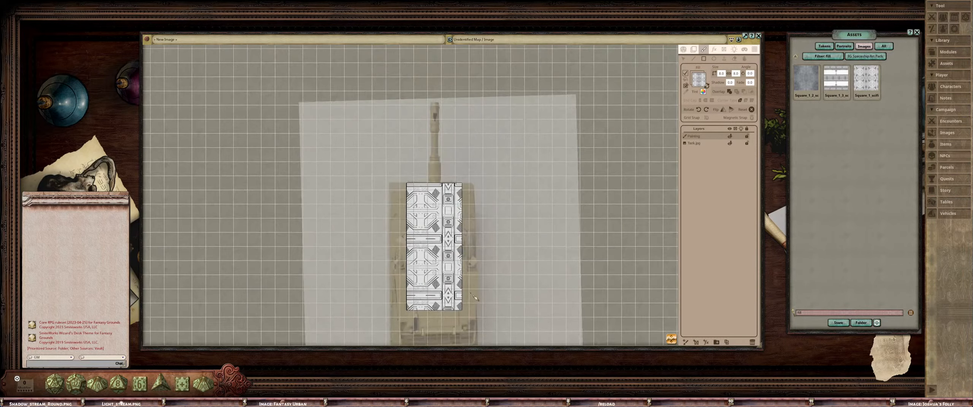
pyautogui.scroll(5, 334, 95)
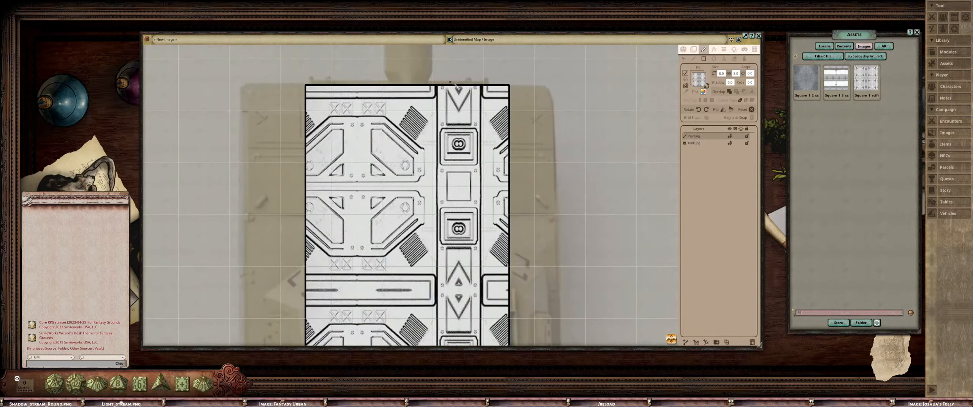
pyautogui.scroll(-3, 510, 100)
pyautogui.scroll(2, 479, 169)
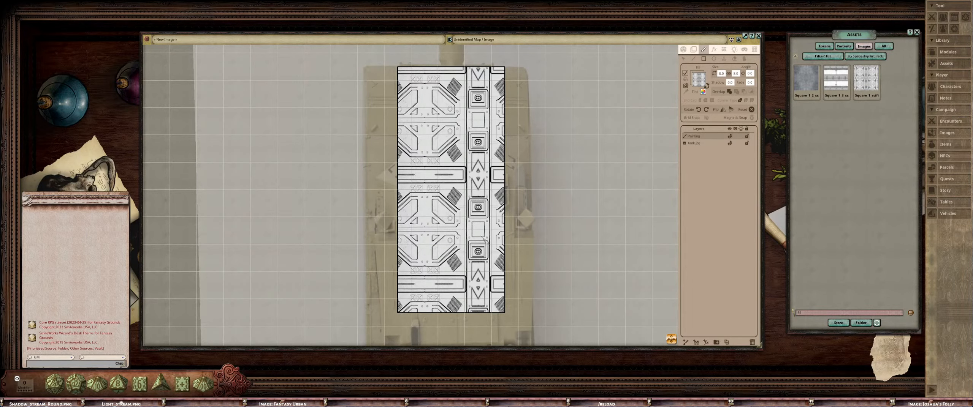
pyautogui.moveTo(483, 238); pyautogui.dragTo(469, 168)
pyautogui.moveTo(478, 260); pyautogui.dragTo(482, 217)
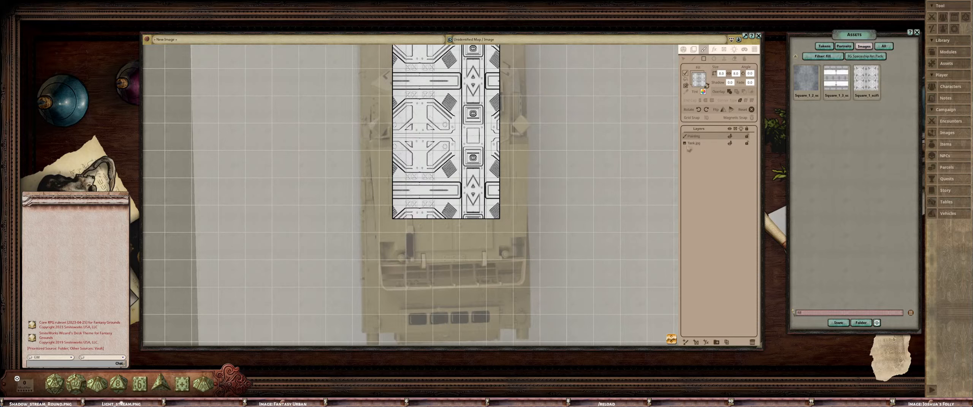
# Set new shapes to merge with existing ones and add a rectangle about 6 by 6.5 grid squares over the rear hull
pyautogui.click(736, 92)
pyautogui.moveTo(464, 168); pyautogui.dragTo(450, 152)
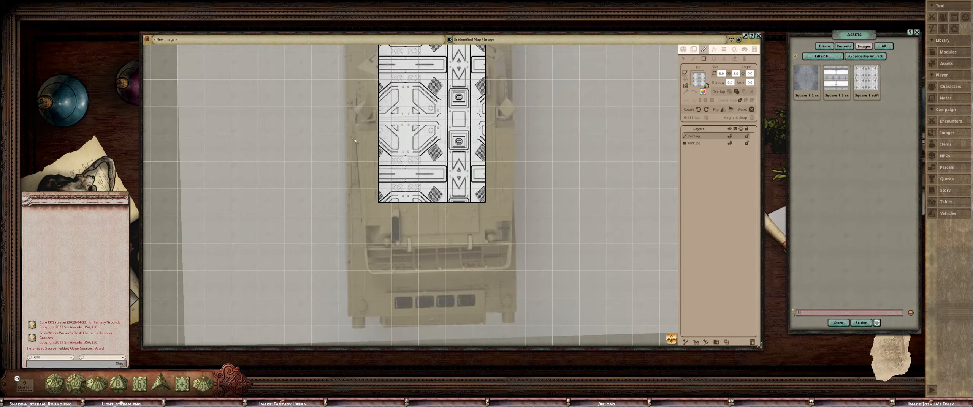
pyautogui.press('ctrl')
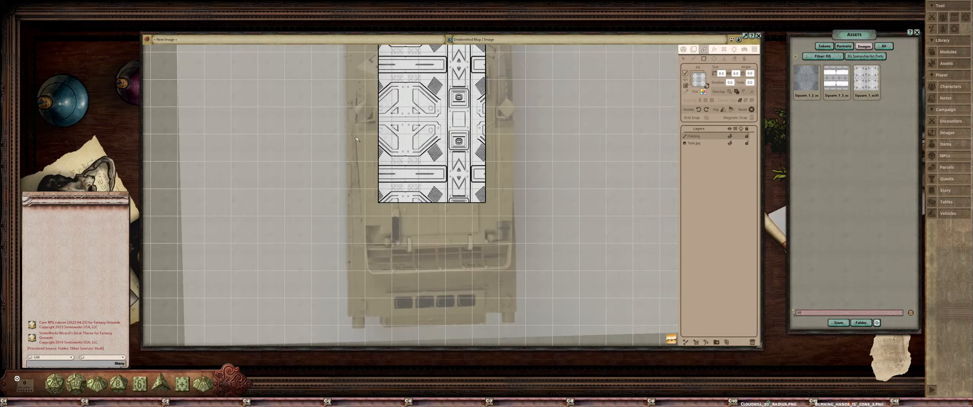
pyautogui.moveTo(353, 136); pyautogui.dragTo(516, 312)
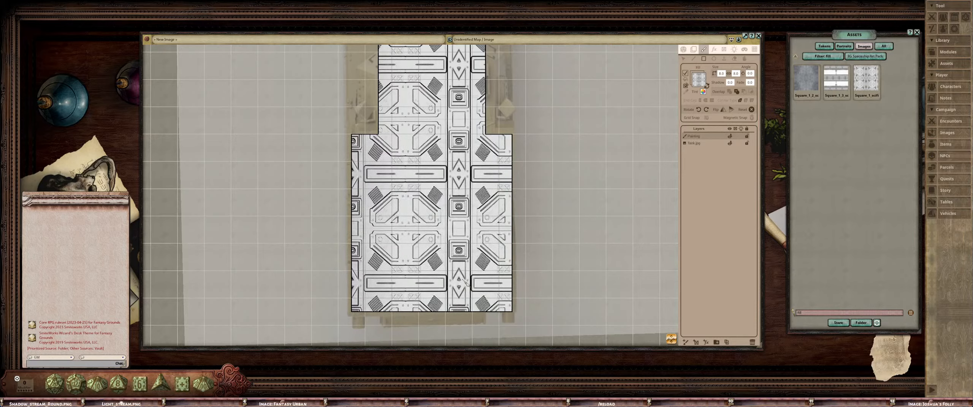
pyautogui.scroll(-2, 494, 228)
pyautogui.scroll(1, 440, 229)
pyautogui.moveTo(440, 229); pyautogui.dragTo(447, 313)
pyautogui.scroll(2, 447, 314)
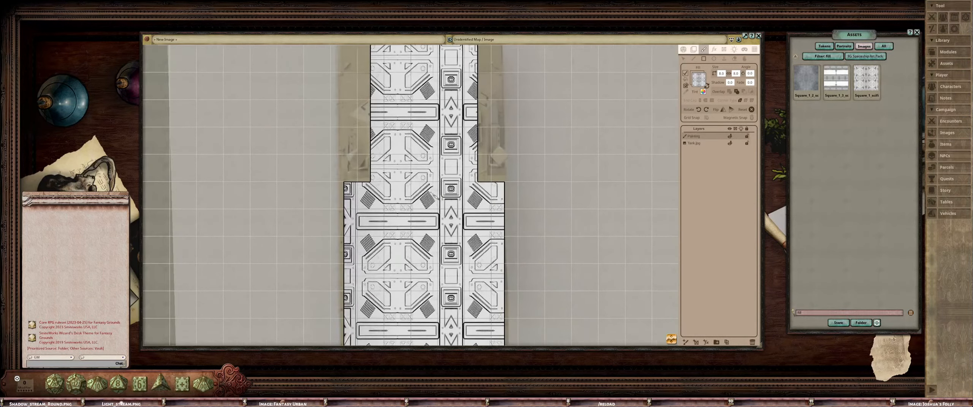
pyautogui.moveTo(434, 190); pyautogui.dragTo(439, 235)
pyautogui.scroll(-4, 441, 243)
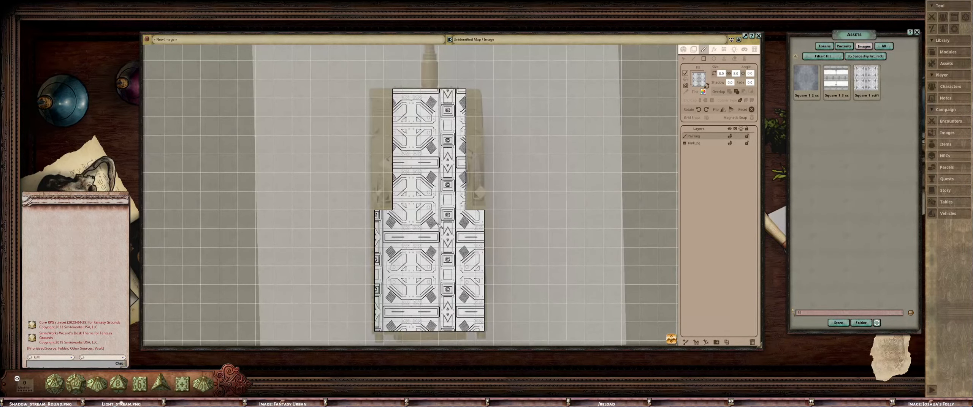
# Offset the fill image of the merged hull shape sideways so the large octagonal panels run centred down the hull
pyautogui.scroll(2, 442, 244)
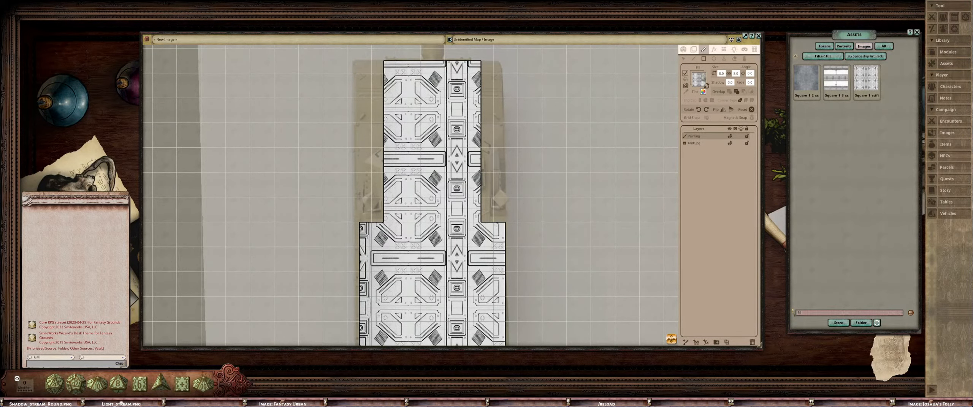
pyautogui.click(744, 59)
pyautogui.moveTo(404, 219); pyautogui.dragTo(423, 223)
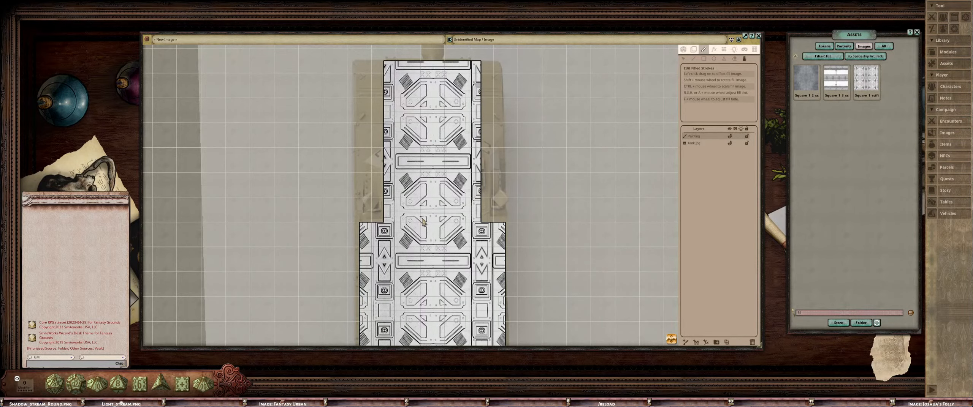
pyautogui.scroll(-2, 423, 224)
pyautogui.scroll(2, 426, 227)
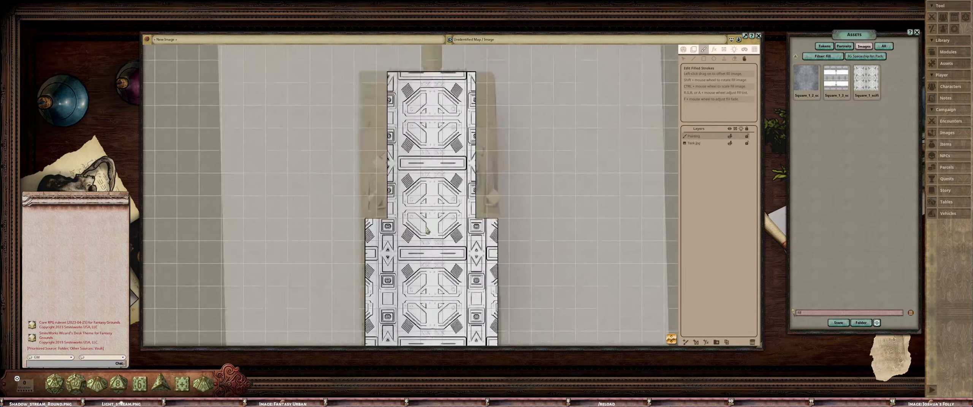
# Draw a textured rectangle about 1.5 by 6.5 grid squares along the left side of the front hull
pyautogui.moveTo(426, 220); pyautogui.dragTo(422, 232)
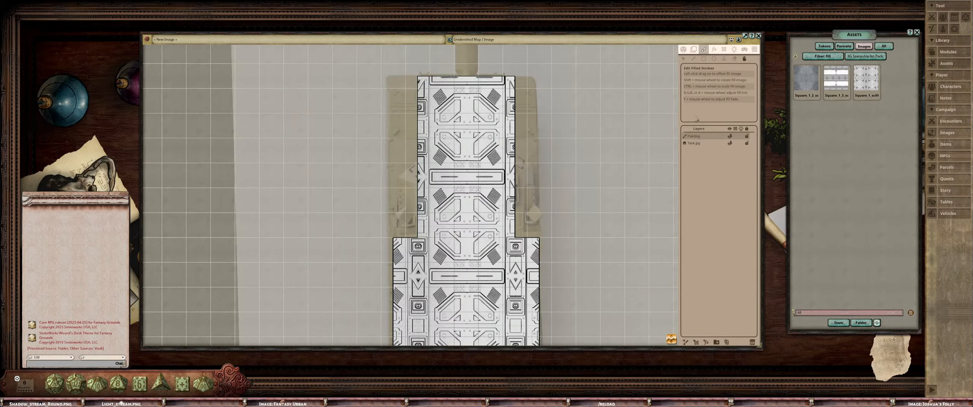
pyautogui.click(703, 59)
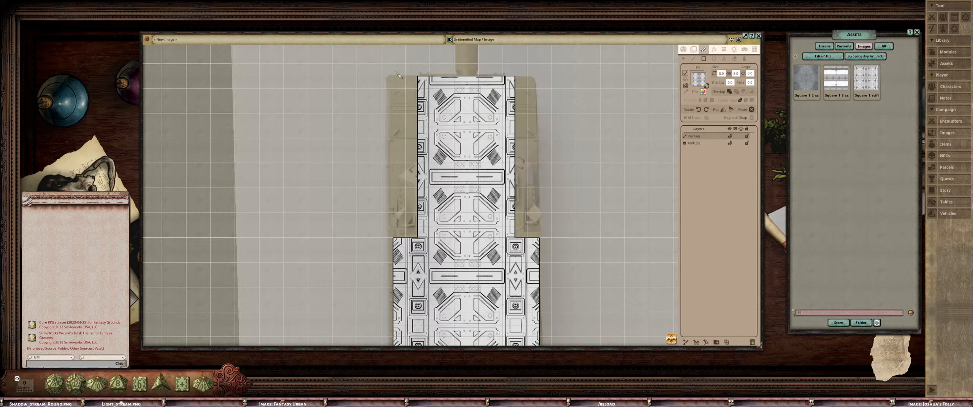
pyautogui.moveTo(443, 218); pyautogui.dragTo(454, 198)
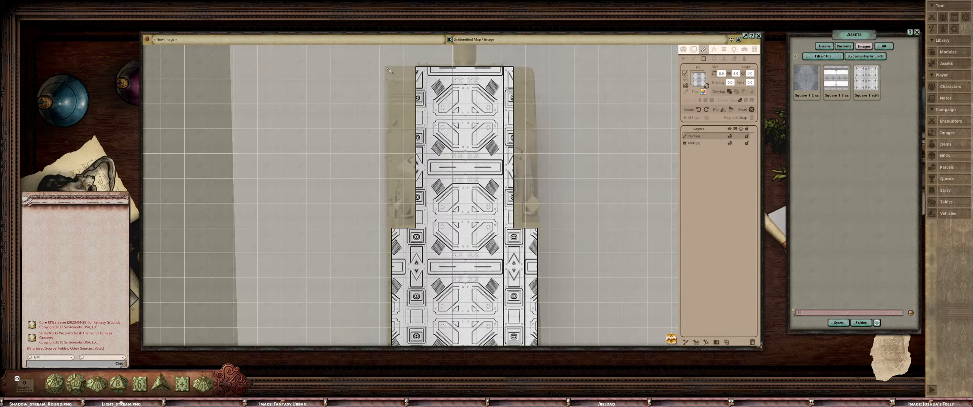
pyautogui.press('ctrl')
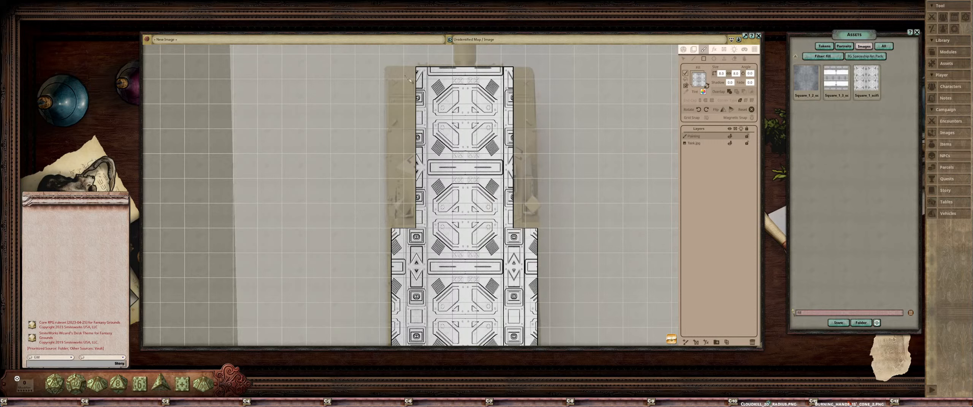
pyautogui.moveTo(383, 68)
pyautogui.mouseDown()
pyautogui.moveTo(397, 205)
pyautogui.moveTo(426, 233)
pyautogui.mouseUp()
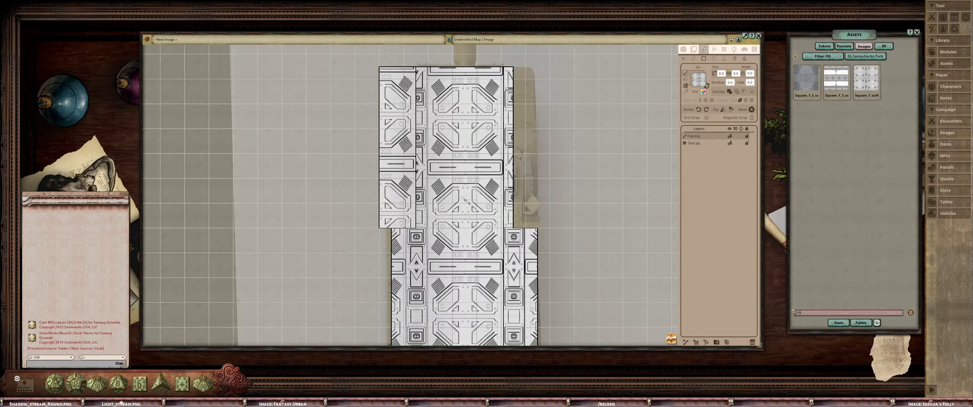
# Draw a matching textured rectangle about 1.5 by 6.5 grid squares along the right side of the front hull
pyautogui.moveTo(562, 69); pyautogui.dragTo(546, 80)
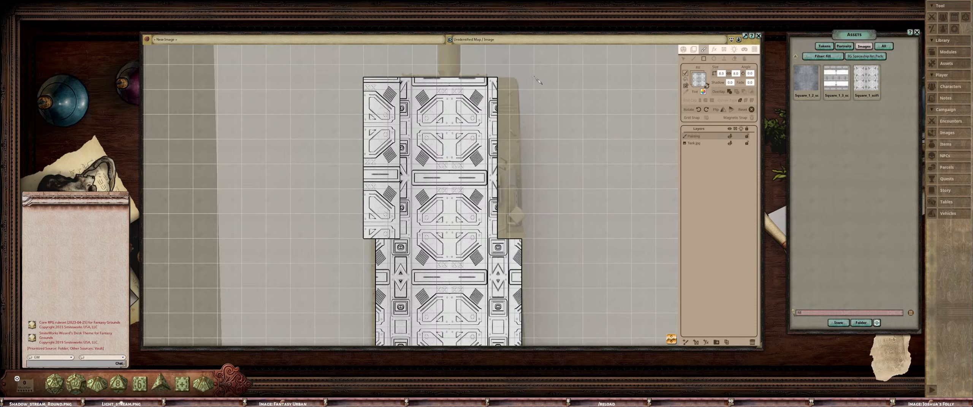
pyautogui.press('ctrl')
pyautogui.moveTo(506, 81); pyautogui.dragTo(497, 239)
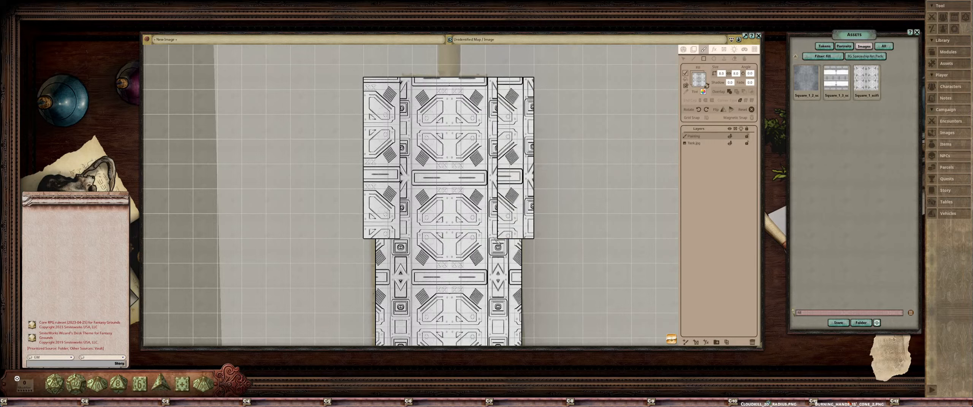
# Add a textured rectangle about 3 by 1 grid squares across the middle of the hull's rear edge
pyautogui.scroll(-3, 494, 213)
pyautogui.scroll(2, 494, 198)
pyautogui.scroll(-1, 531, 187)
pyautogui.moveTo(531, 192); pyautogui.dragTo(533, 170)
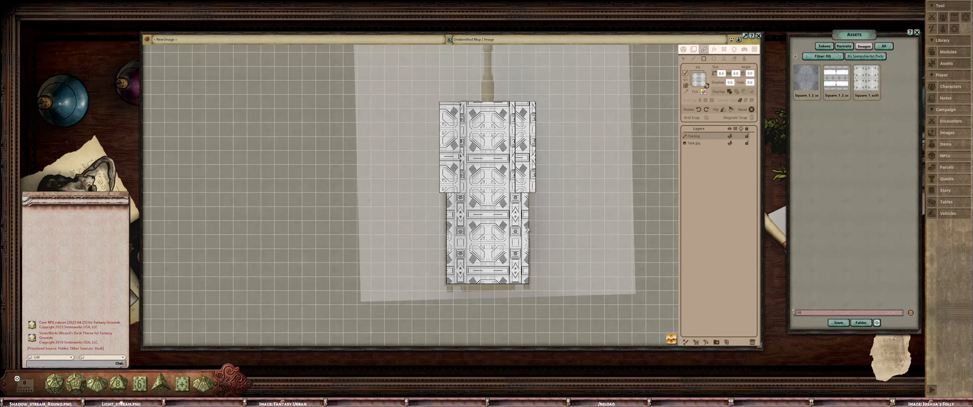
pyautogui.scroll(5, 481, 266)
pyautogui.press('ctrl')
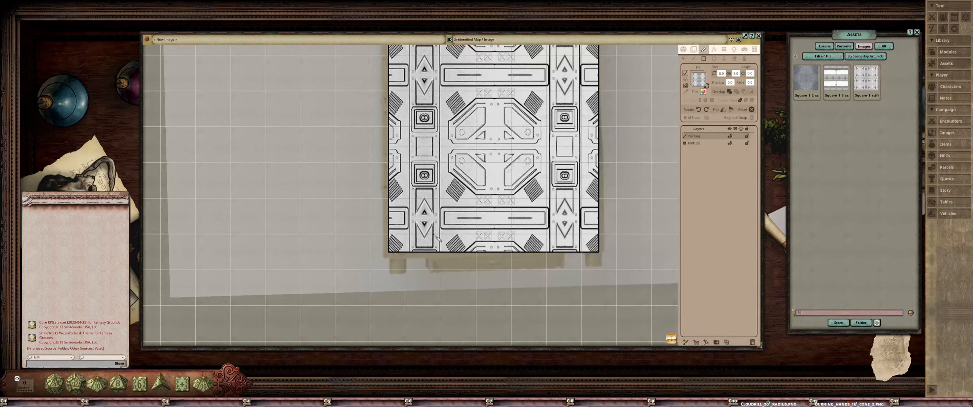
pyautogui.moveTo(451, 255); pyautogui.dragTo(546, 273)
pyautogui.scroll(-3, 460, 210)
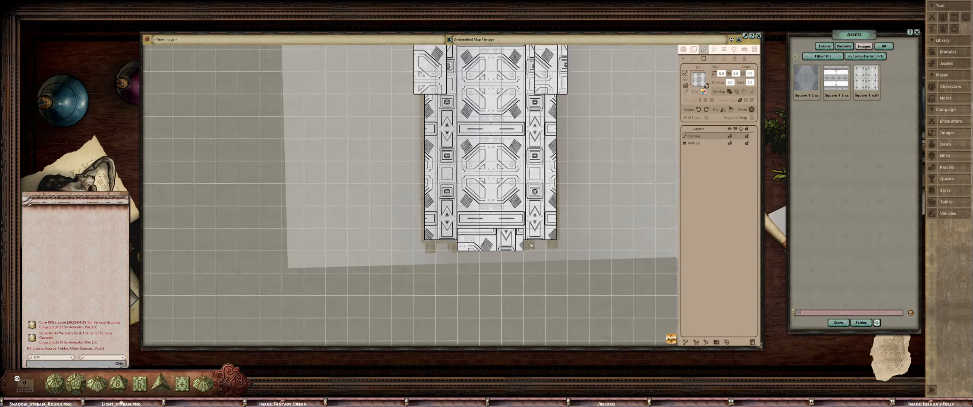
# Widen the small rear rectangle by half a grid square on each side by moving its end points
pyautogui.click(683, 60)
pyautogui.scroll(3, 527, 241)
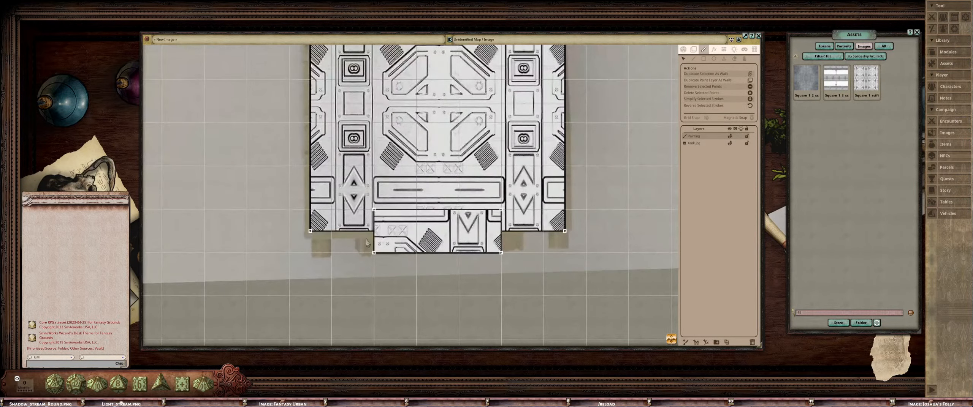
pyautogui.moveTo(358, 243); pyautogui.dragTo(537, 270)
pyautogui.press('ctrl')
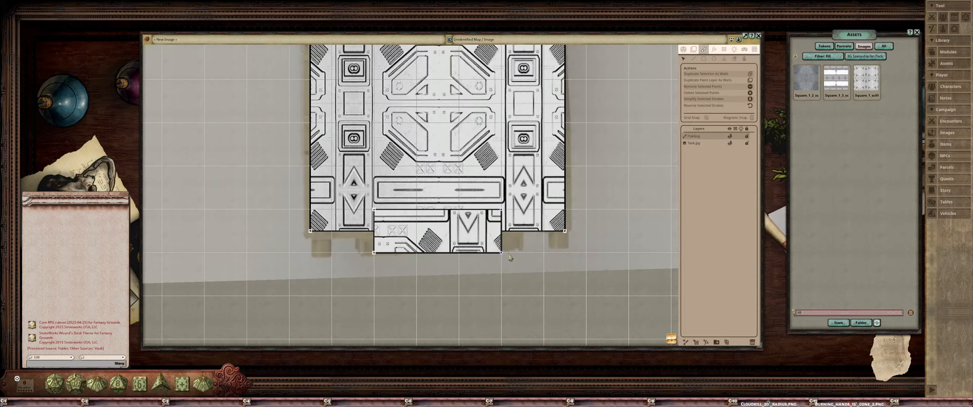
pyautogui.moveTo(512, 258); pyautogui.dragTo(533, 257)
pyautogui.moveTo(406, 232); pyautogui.dragTo(353, 257)
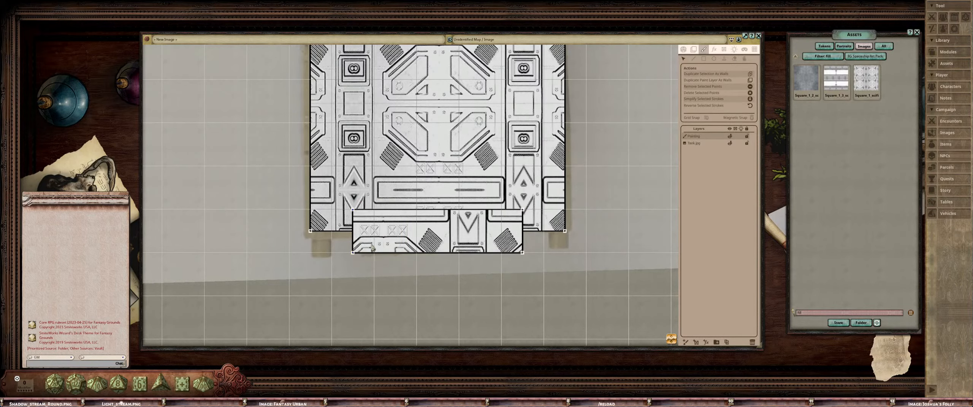
# Offset the fill images of both front side rectangles so a narrow emblem strip runs down each one
pyautogui.scroll(-5, 391, 256)
pyautogui.scroll(3, 414, 254)
pyautogui.scroll(-2, 437, 212)
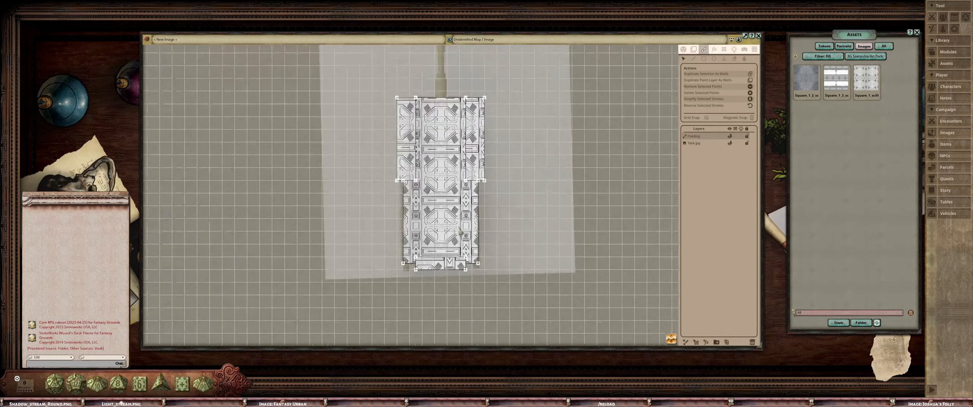
pyautogui.scroll(3, 469, 175)
pyautogui.scroll(2, 469, 174)
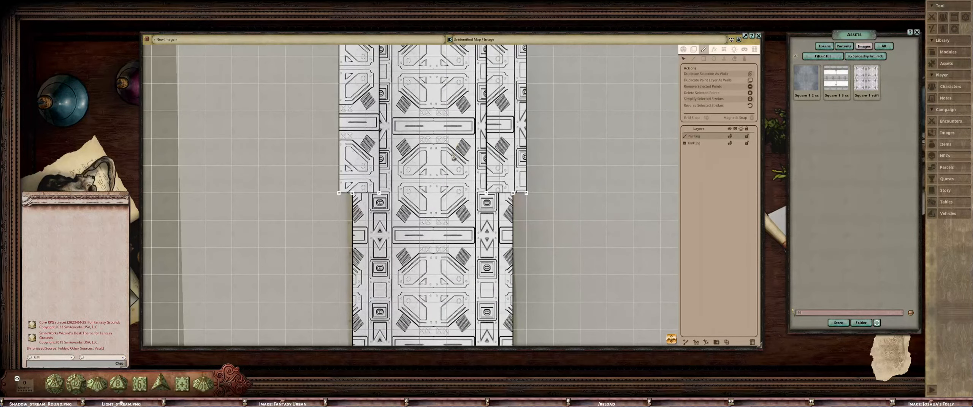
pyautogui.scroll(-3, 506, 156)
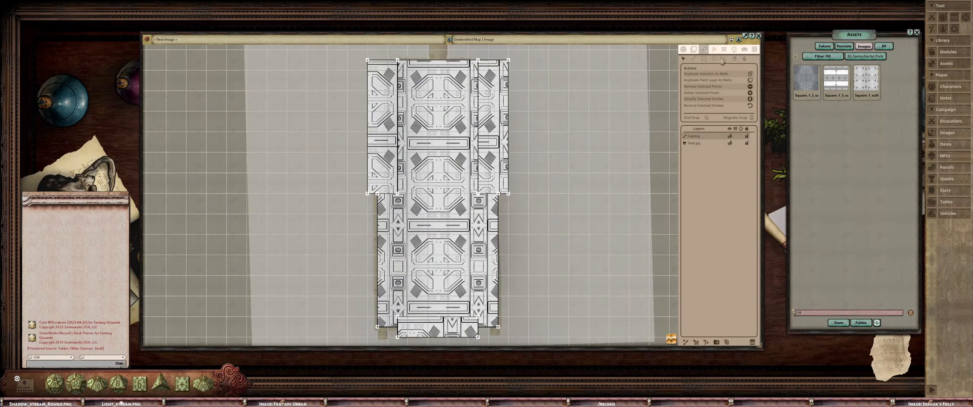
pyautogui.click(744, 59)
pyautogui.scroll(3, 360, 159)
pyautogui.scroll(-2, 360, 160)
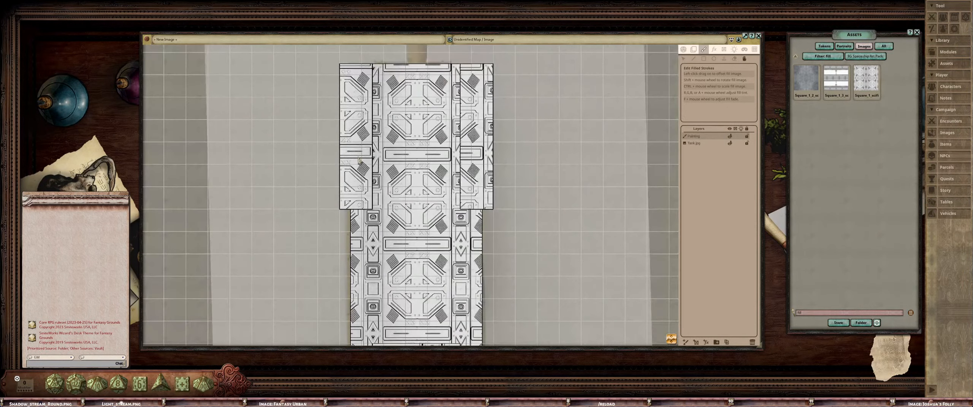
pyautogui.moveTo(359, 160)
pyautogui.mouseDown()
pyautogui.moveTo(332, 163)
pyautogui.moveTo(352, 170)
pyautogui.moveTo(331, 167)
pyautogui.moveTo(342, 166)
pyautogui.mouseUp()
pyautogui.moveTo(477, 155); pyautogui.dragTo(465, 155)
# Offset the fill image of the small rear rectangle so the arrow panel sits in its centre
pyautogui.moveTo(419, 196); pyautogui.dragTo(438, 103)
pyautogui.scroll(4, 440, 262)
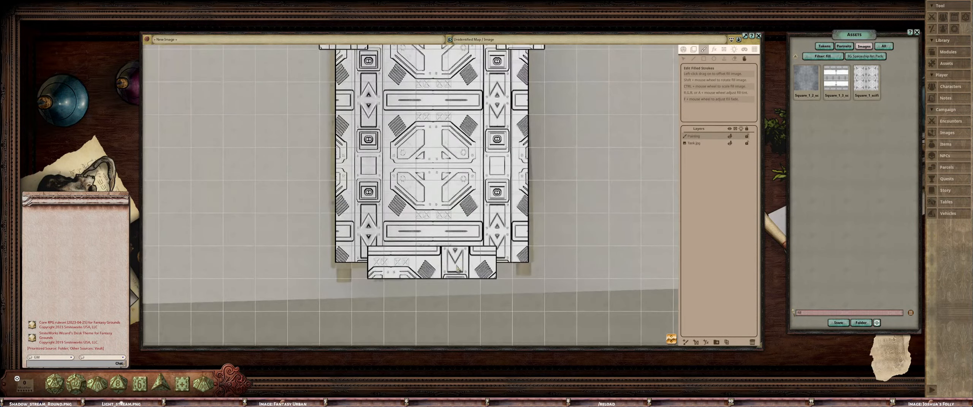
pyautogui.moveTo(457, 268); pyautogui.dragTo(443, 314)
# Scale down the fill image of the left front side rectangle and offset it so the emblem strip is centred
pyautogui.scroll(-6, 437, 268)
pyautogui.scroll(6, 398, 133)
pyautogui.scroll(-2, 397, 173)
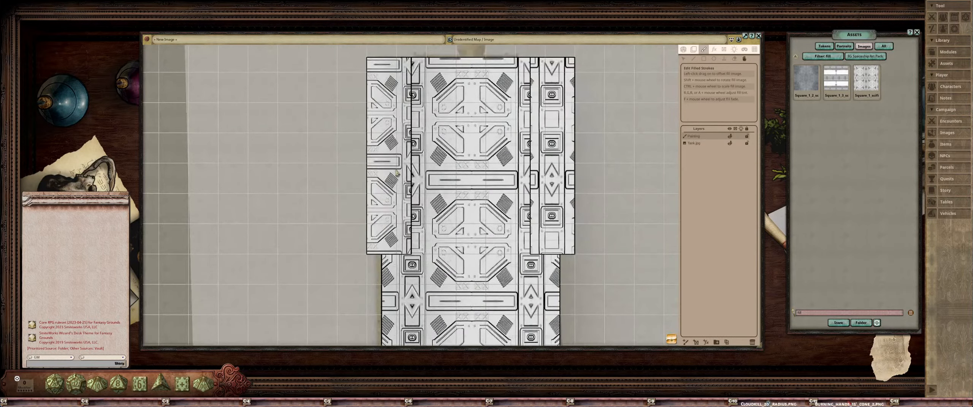
pyautogui.scroll(3, 396, 169)
pyautogui.scroll(-3, 396, 168)
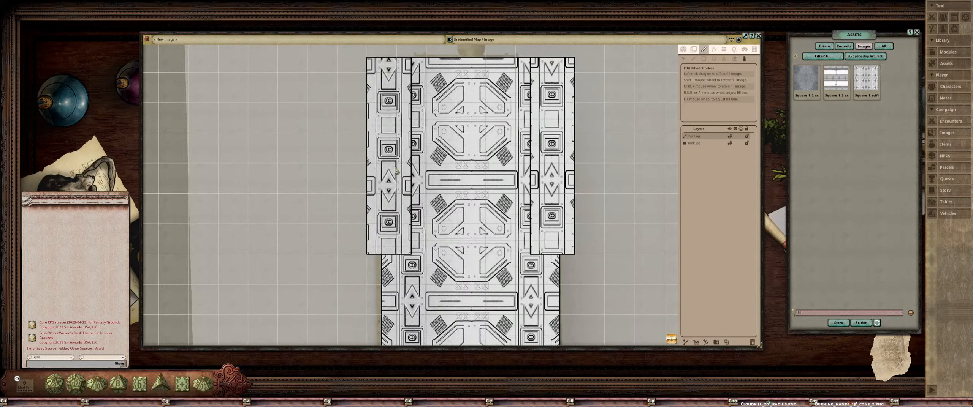
pyautogui.scroll(-3, 396, 170)
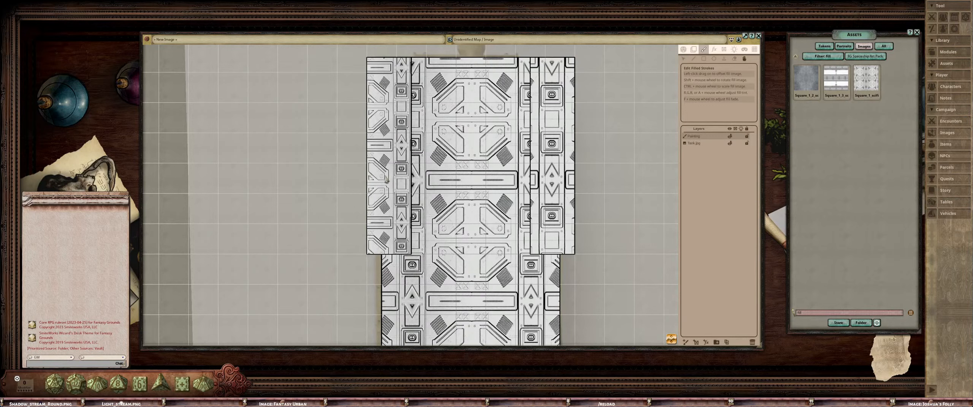
pyautogui.moveTo(376, 177); pyautogui.dragTo(376, 177)
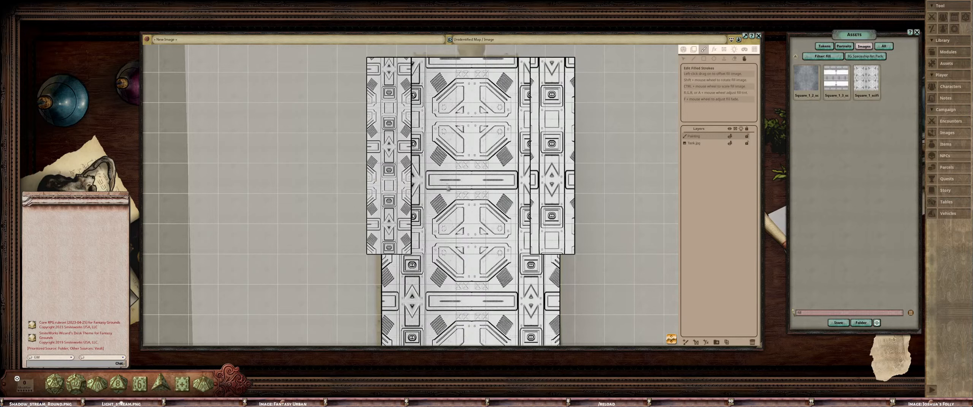
# Scale down the fill image of the right front side rectangle and centre its emblem strip to match the left side
pyautogui.scroll(-3, 556, 183)
pyautogui.scroll(4, 556, 185)
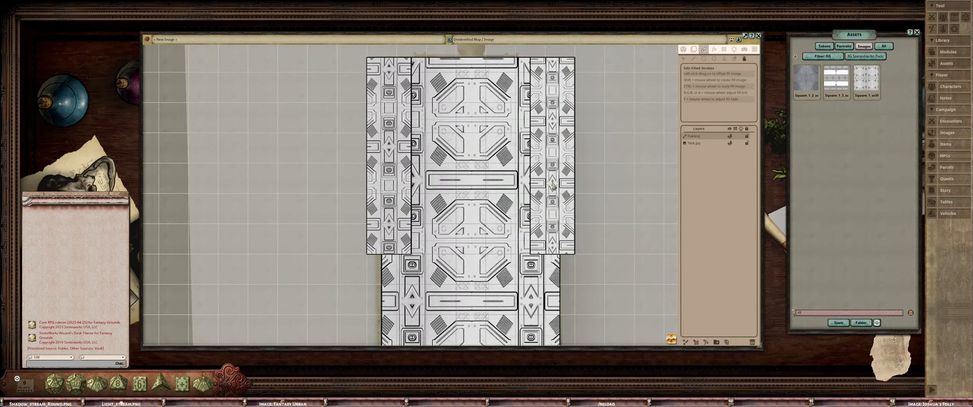
pyautogui.moveTo(554, 184)
pyautogui.mouseDown()
pyautogui.moveTo(570, 198)
pyautogui.moveTo(540, 188)
pyautogui.mouseUp()
# Enlarge the fill image of the main hull shape and offset it so two large octagonal panels sit centred along the hull
pyautogui.scroll(-3, 540, 189)
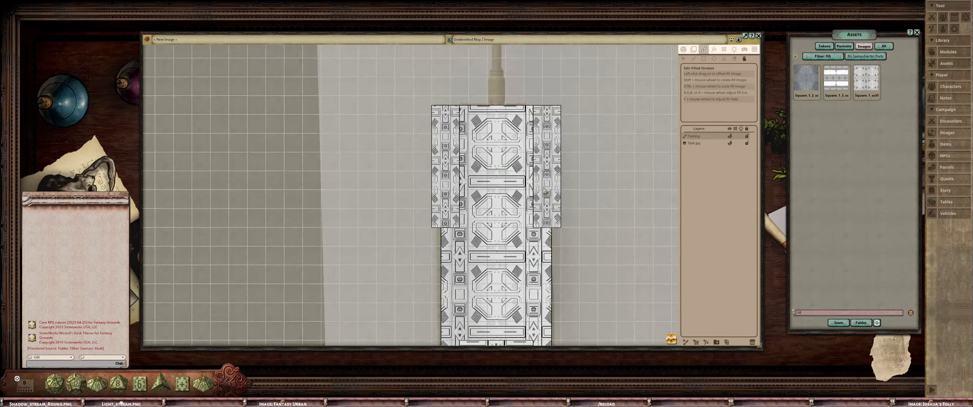
pyautogui.scroll(-2, 546, 192)
pyautogui.scroll(4, 450, 183)
pyautogui.scroll(1, 450, 183)
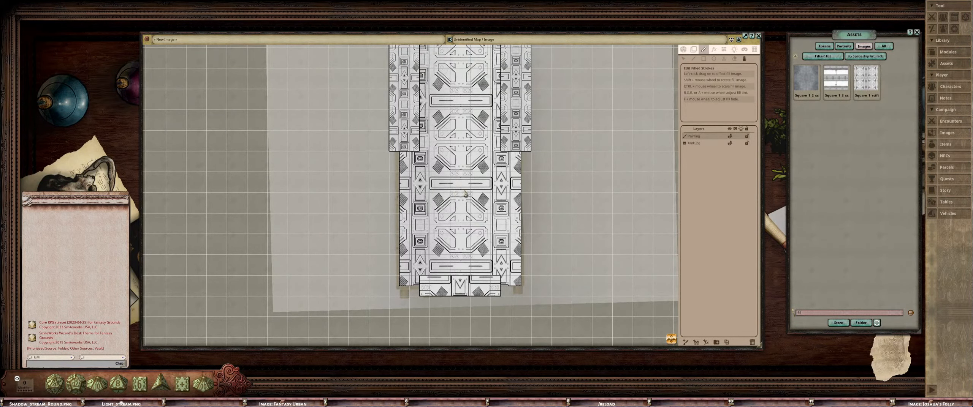
pyautogui.keyDown('ctrl'); pyautogui.scroll(2, 466, 194); pyautogui.keyUp('ctrl')
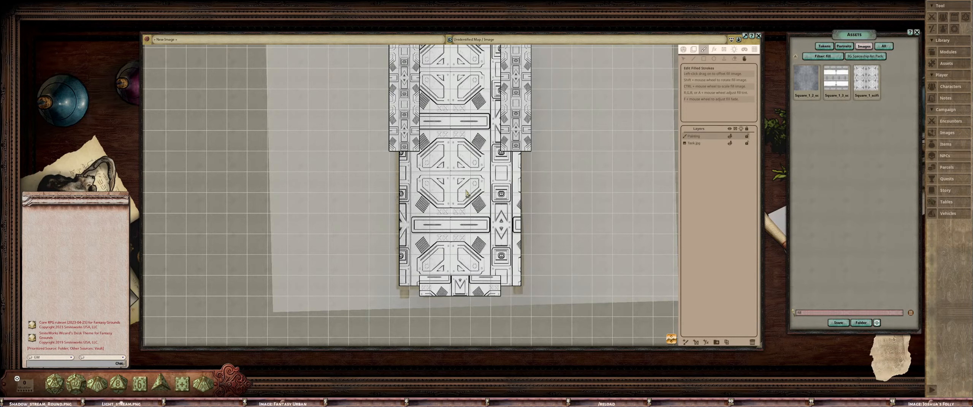
pyautogui.keyDown('ctrl'); pyautogui.scroll(2, 466, 193); pyautogui.keyUp('ctrl')
pyautogui.keyDown('ctrl'); pyautogui.scroll(1, 471, 194); pyautogui.keyUp('ctrl')
pyautogui.moveTo(472, 192); pyautogui.dragTo(486, 193)
pyautogui.scroll(-3, 486, 193)
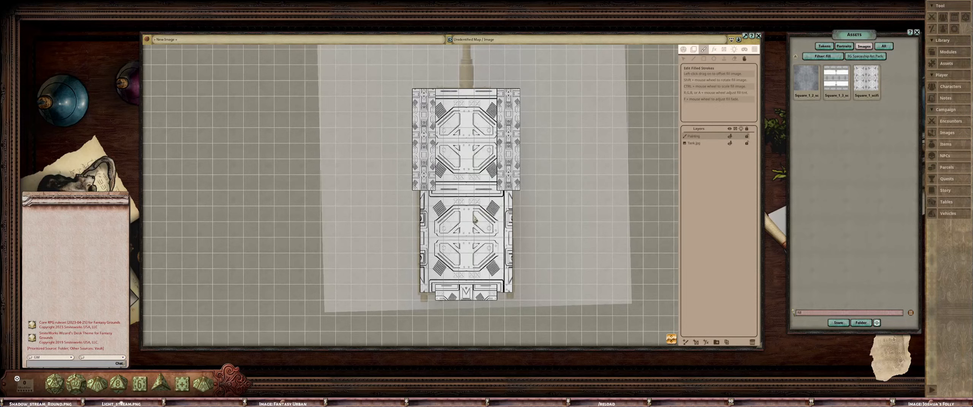
pyautogui.moveTo(475, 220)
pyautogui.mouseDown()
pyautogui.moveTo(471, 206)
pyautogui.moveTo(473, 217)
pyautogui.mouseUp()
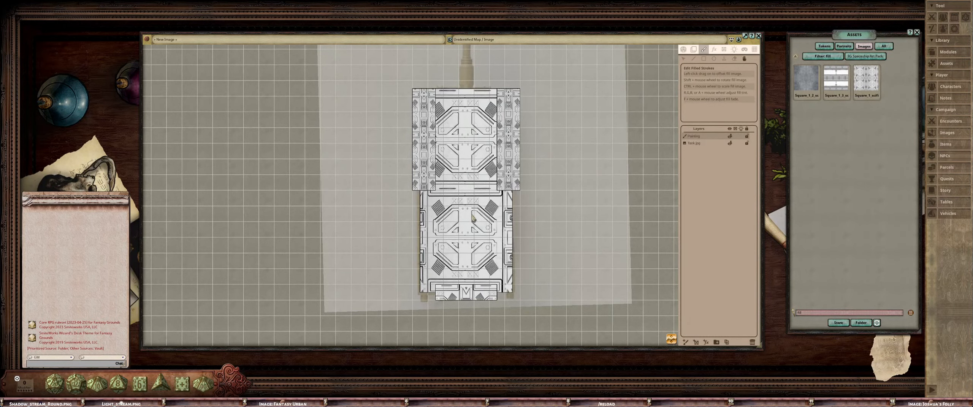
# Move the tank reference image layer above the painting layer
pyautogui.scroll(-1, 473, 219)
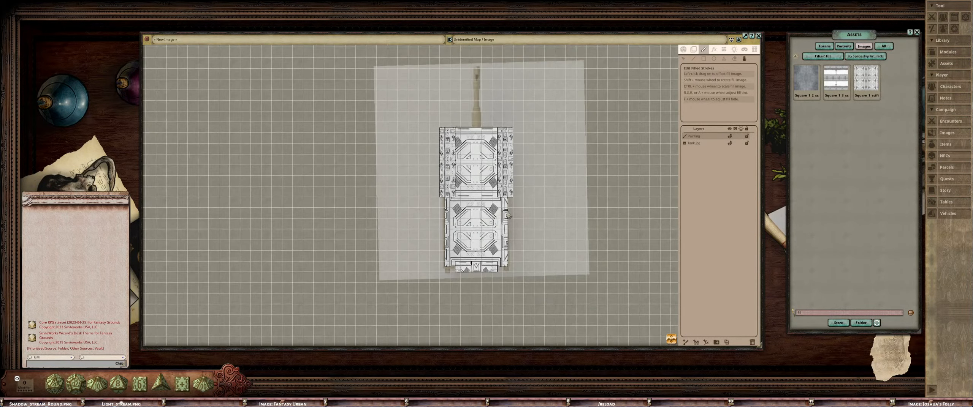
pyautogui.scroll(2, 456, 258)
pyautogui.scroll(2, 514, 248)
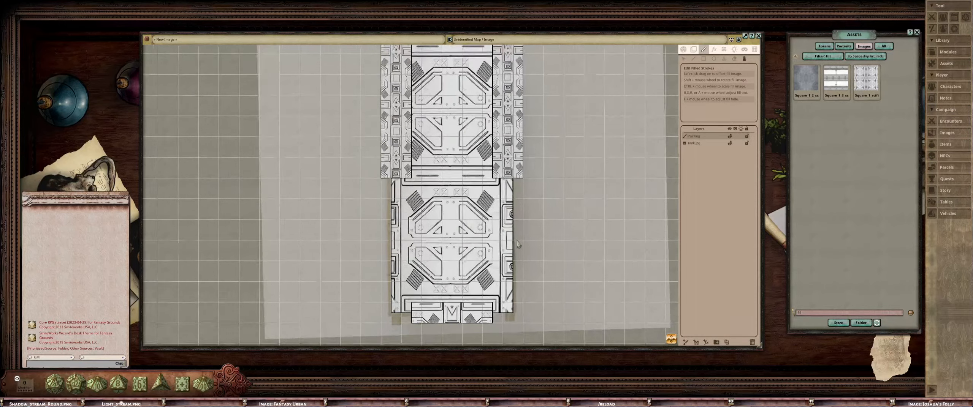
pyautogui.scroll(-2, 560, 202)
pyautogui.click(709, 143)
pyautogui.moveTo(710, 145); pyautogui.dragTo(709, 137)
pyautogui.scroll(-2, 566, 154)
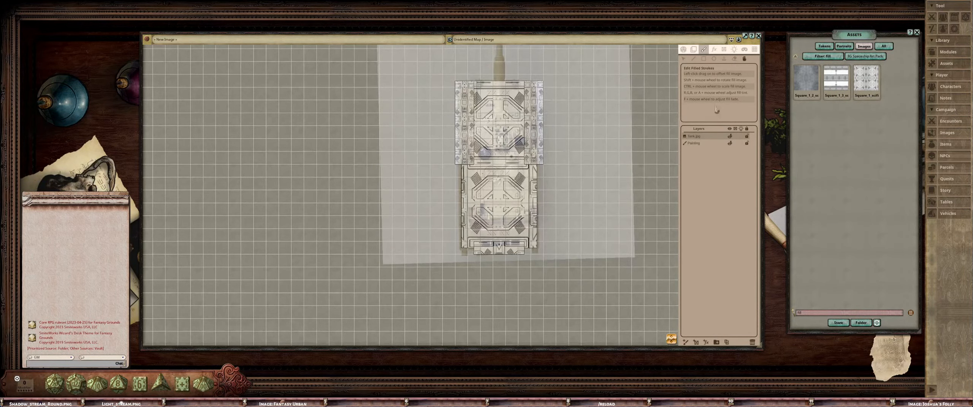
# Raise the tint opacity of the tank reference image so it overlays the painted hull more strongly but stays translucent
pyautogui.click(694, 50)
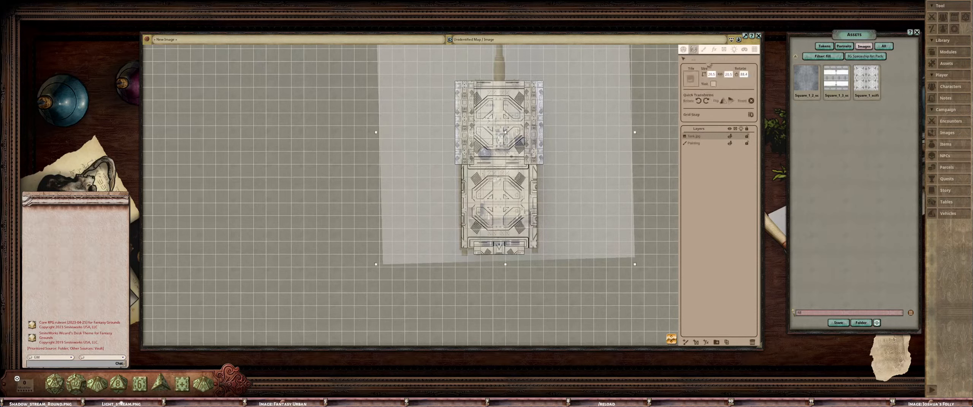
pyautogui.click(714, 84)
pyautogui.click(486, 231)
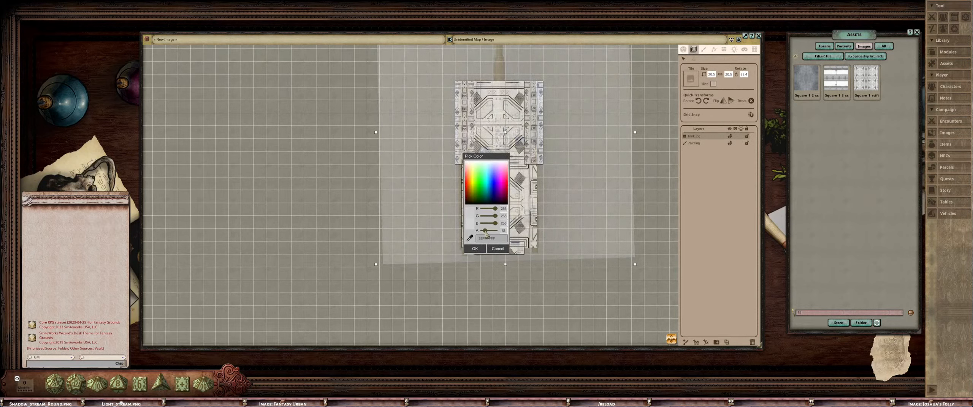
pyautogui.moveTo(485, 231); pyautogui.dragTo(487, 231)
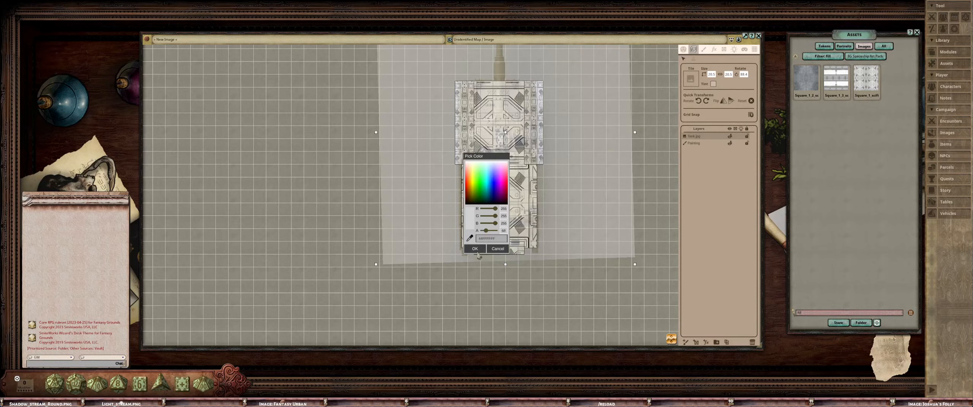
pyautogui.click(490, 233)
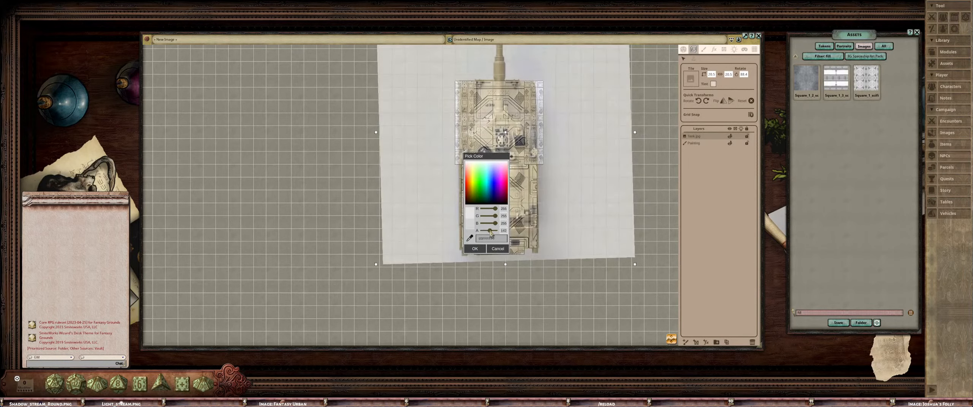
pyautogui.click(476, 248)
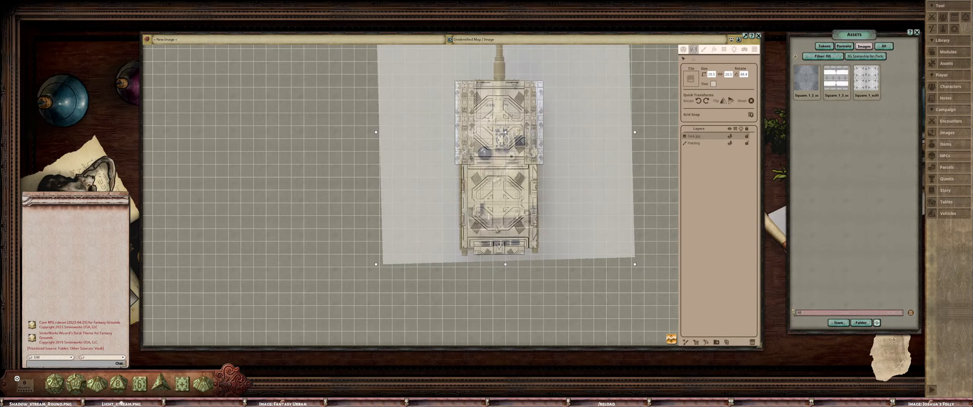
# Examine how the turret in the tank reference image sits over the painted hull shapes
pyautogui.scroll(3, 516, 202)
pyautogui.scroll(-3, 516, 203)
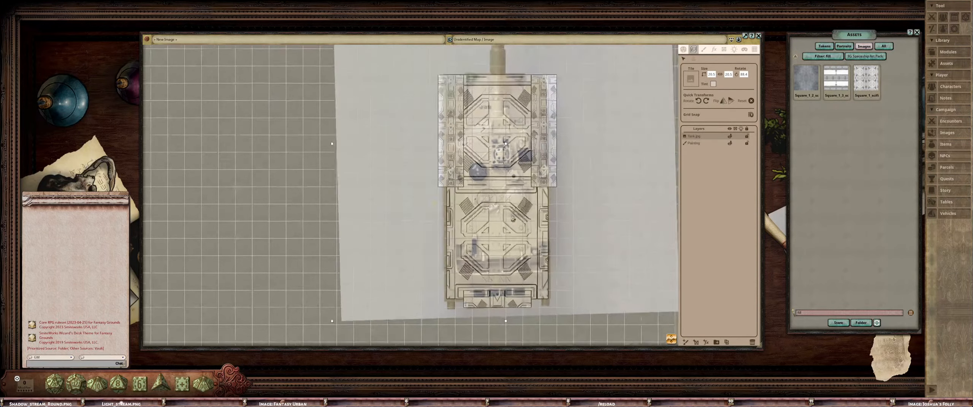
pyautogui.scroll(2, 505, 210)
pyautogui.scroll(-3, 504, 210)
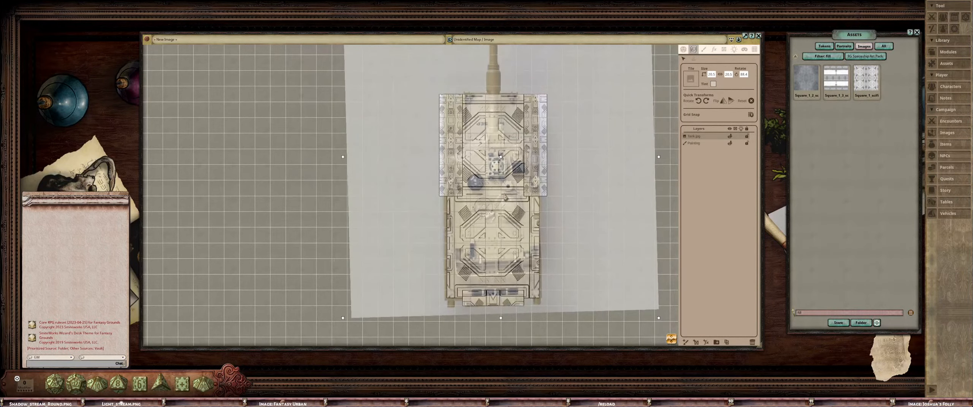
pyautogui.scroll(3, 505, 197)
pyautogui.scroll(-3, 505, 198)
pyautogui.scroll(3, 504, 199)
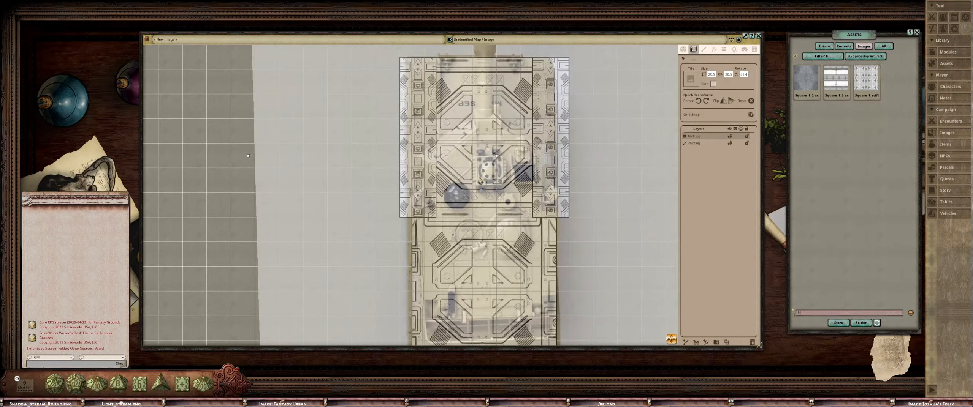
pyautogui.scroll(-2, 480, 181)
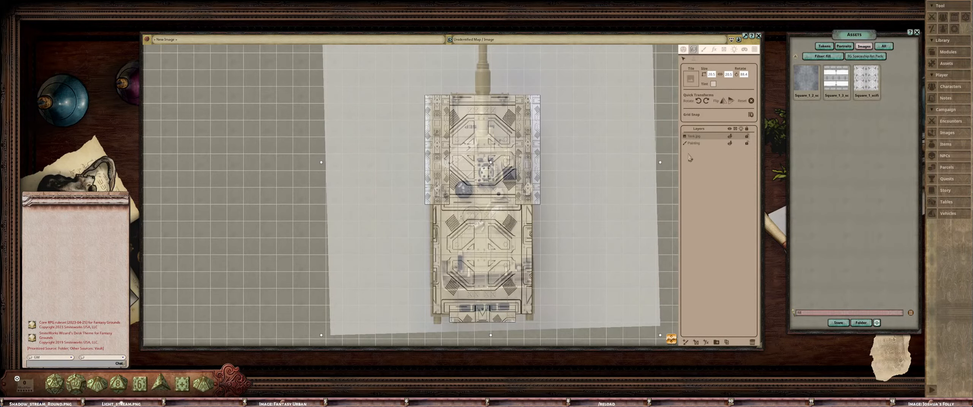
# Add a new painting layer between the tank reference image and the hull painting layer, and hide the hull layer
pyautogui.click(704, 145)
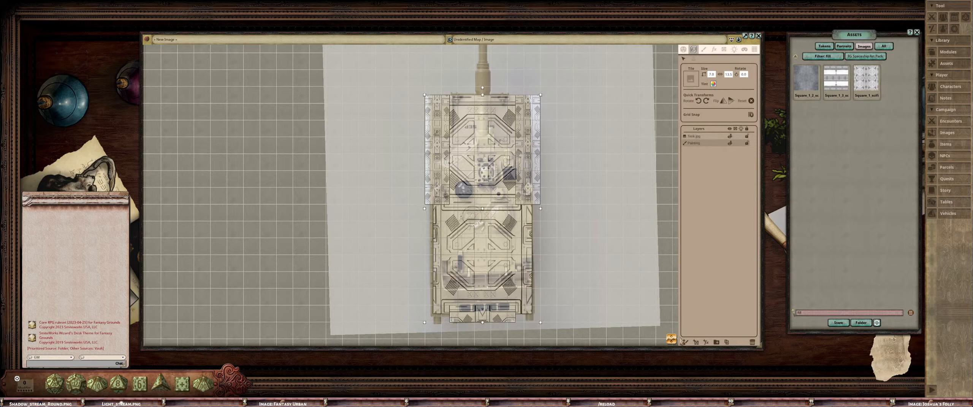
pyautogui.click(713, 144)
pyautogui.click(729, 150)
# Examine the turret's outline and corners on the tank reference image
pyautogui.scroll(2, 533, 194)
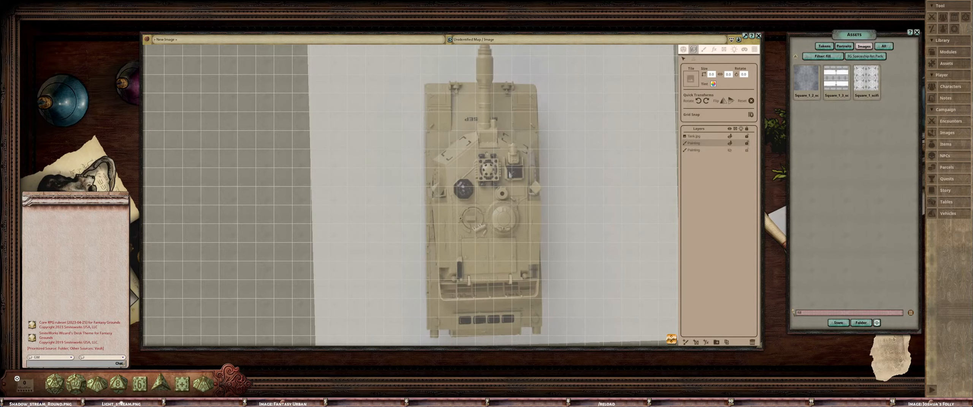
pyautogui.scroll(-3, 484, 65)
pyautogui.scroll(3, 473, 99)
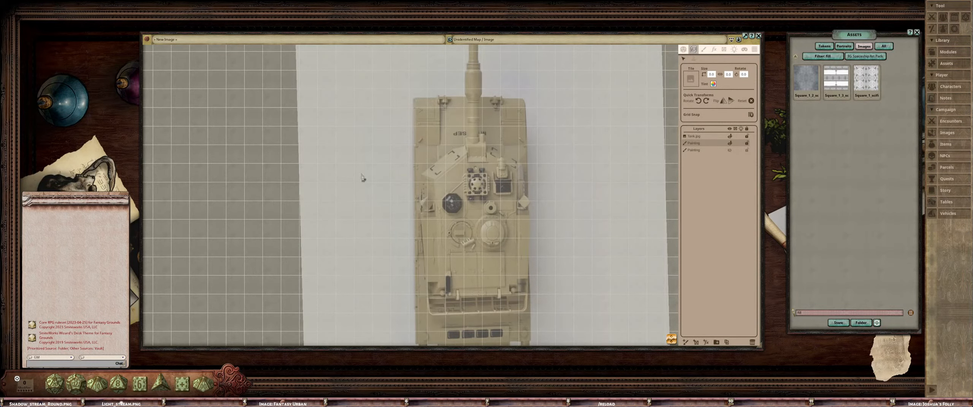
pyautogui.scroll(-1, 392, 188)
pyautogui.scroll(2, 455, 183)
pyautogui.scroll(-3, 455, 183)
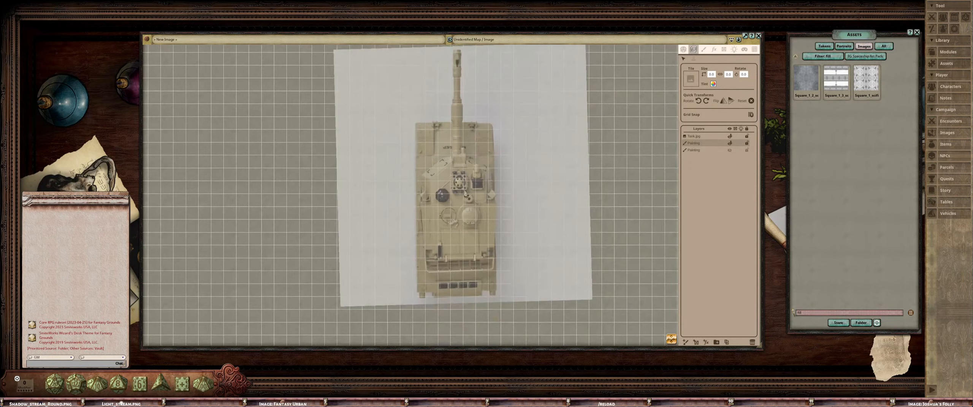
pyautogui.scroll(2, 467, 195)
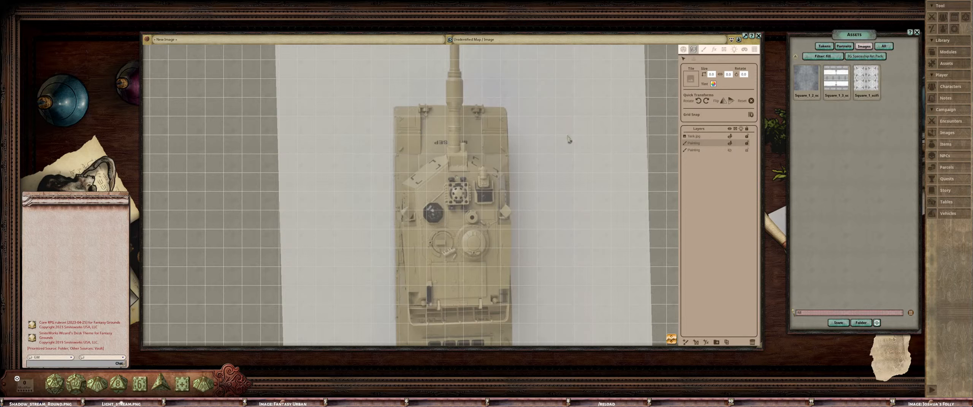
pyautogui.moveTo(575, 151); pyautogui.dragTo(583, 116)
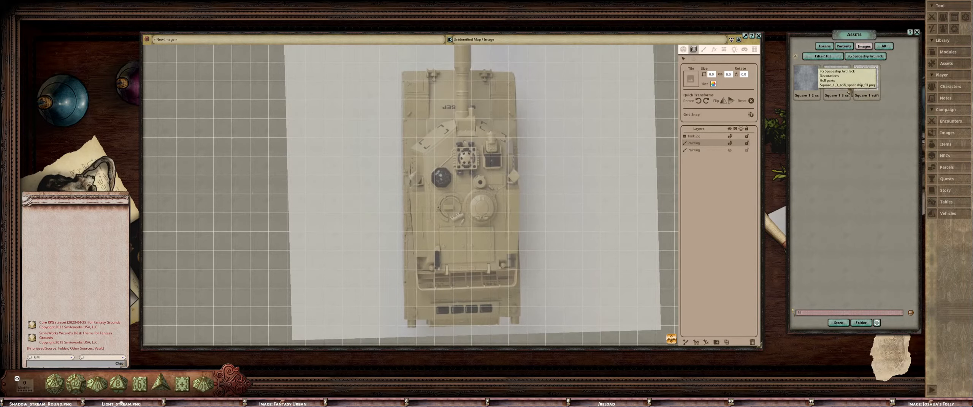
# Trace the turret on the new painting layer as a closed eight-cornered polygon with straight edges and the sci-fi hull texture fill
pyautogui.click(704, 50)
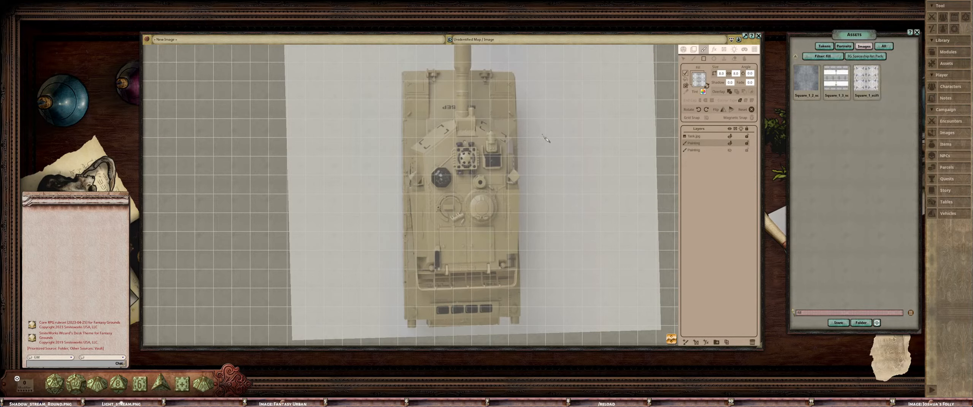
pyautogui.moveTo(506, 134); pyautogui.dragTo(496, 134)
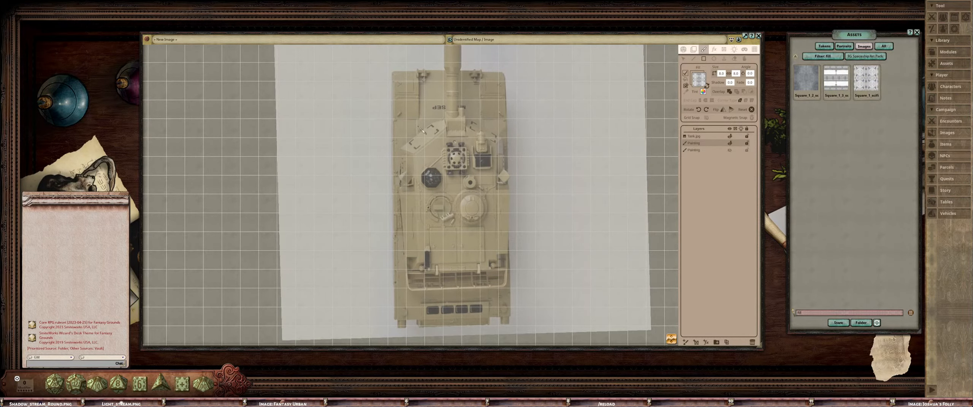
pyautogui.scroll(2, 443, 128)
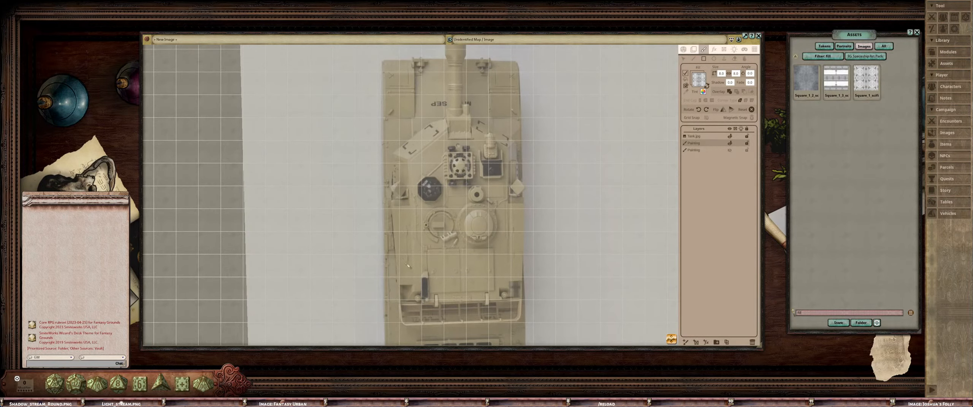
pyautogui.moveTo(464, 245); pyautogui.dragTo(419, 200)
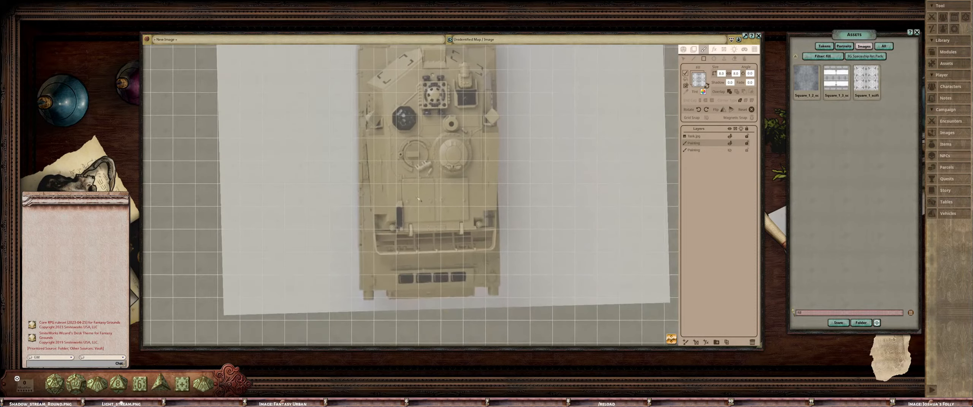
pyautogui.moveTo(501, 86); pyautogui.dragTo(505, 111)
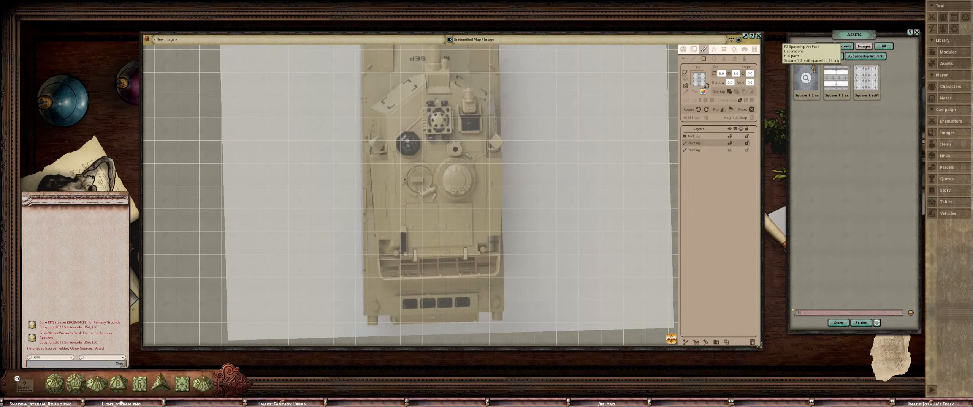
pyautogui.moveTo(450, 177); pyautogui.dragTo(441, 181)
pyautogui.click(693, 59)
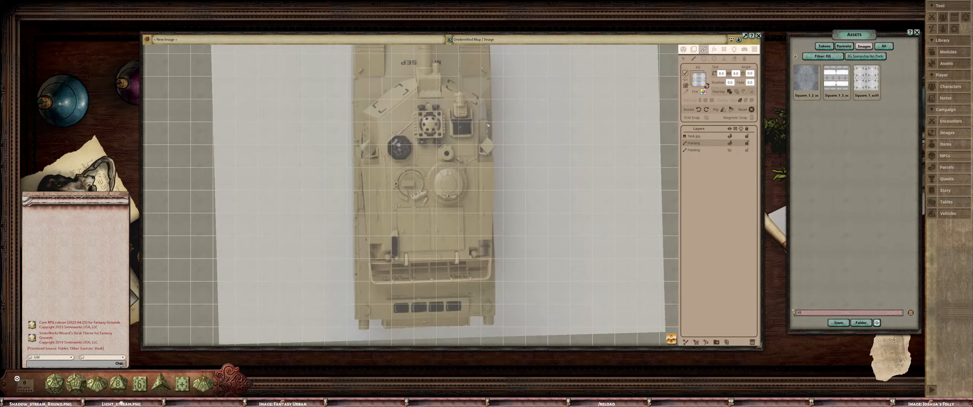
pyautogui.moveTo(469, 139); pyautogui.dragTo(505, 141)
pyautogui.moveTo(469, 122); pyautogui.dragTo(482, 140)
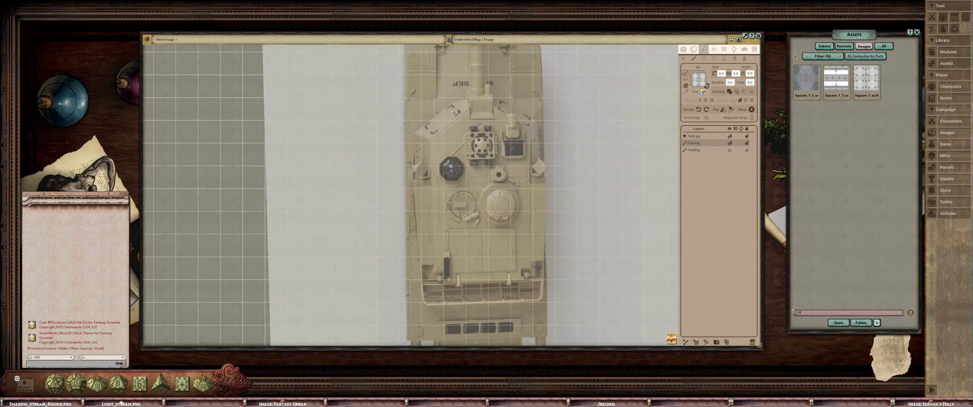
pyautogui.press('ctrl')
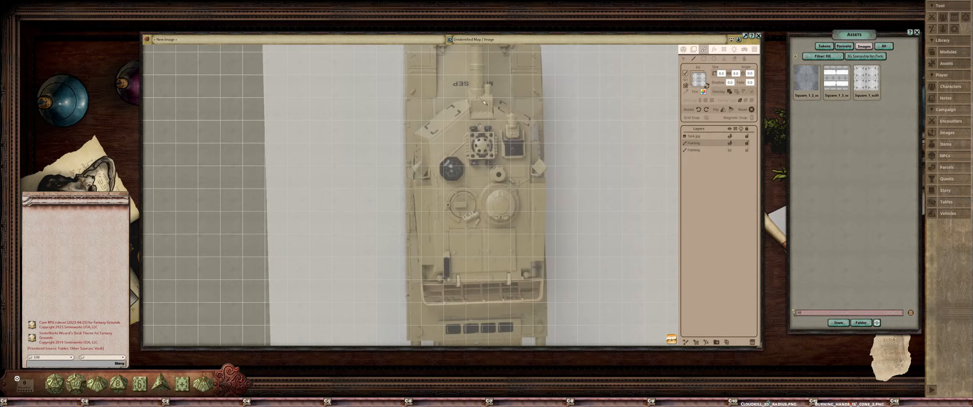
pyautogui.moveTo(475, 98)
pyautogui.mouseDown()
pyautogui.moveTo(455, 98)
pyautogui.moveTo(416, 139)
pyautogui.moveTo(421, 281)
pyautogui.moveTo(425, 293)
pyautogui.moveTo(501, 295)
pyautogui.mouseUp()
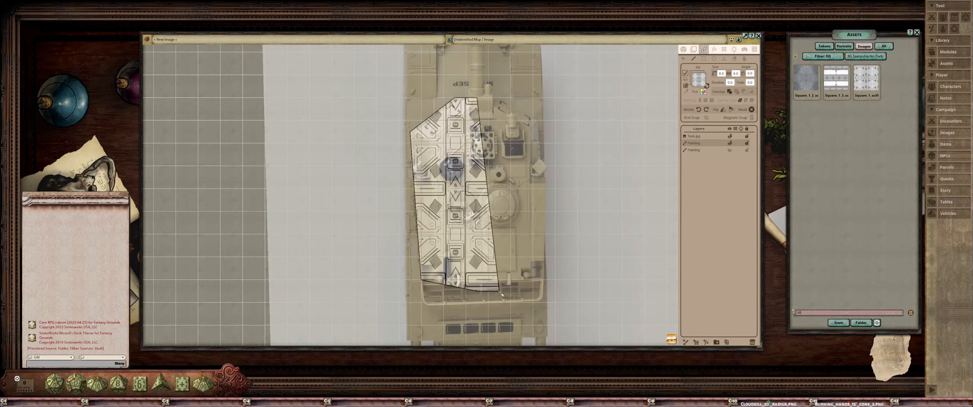
pyautogui.moveTo(502, 295)
pyautogui.mouseDown()
pyautogui.moveTo(547, 287)
pyautogui.moveTo(546, 140)
pyautogui.mouseUp()
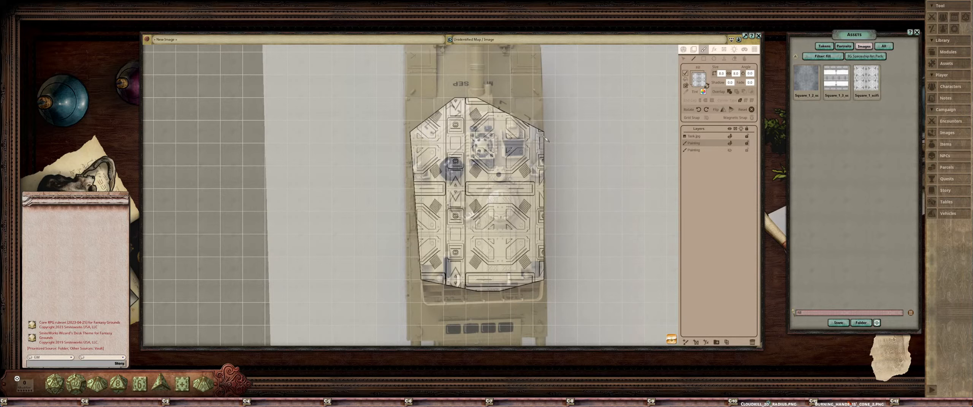
pyautogui.moveTo(544, 139); pyautogui.dragTo(556, 134)
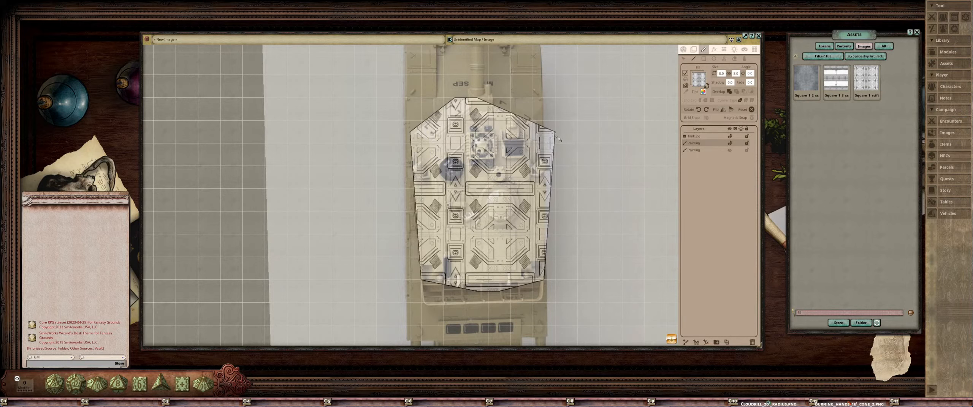
pyautogui.hotkey('ctrl', 'z')
pyautogui.hotkey('ctrl', 'z')
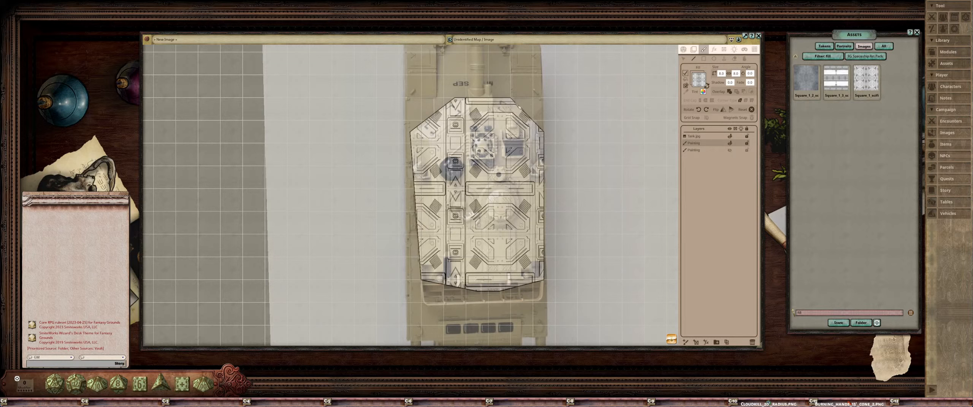
pyautogui.moveTo(512, 99); pyautogui.dragTo(500, 98)
# Move the turret polygon's two rear middle corners and its rear right corner inward to balance the outline
pyautogui.click(683, 59)
pyautogui.scroll(2, 546, 108)
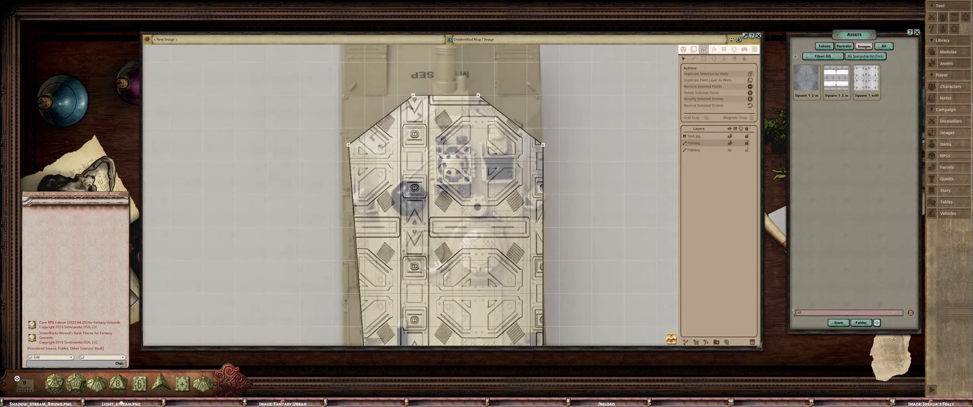
pyautogui.moveTo(482, 150); pyautogui.dragTo(539, 148)
pyautogui.moveTo(553, 184); pyautogui.dragTo(544, 126)
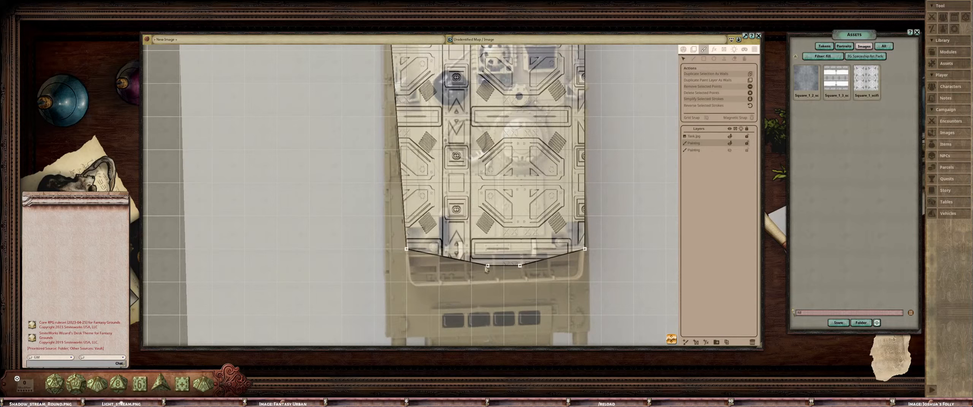
pyautogui.press('ctrl')
pyautogui.moveTo(489, 268)
pyautogui.mouseDown()
pyautogui.moveTo(466, 268)
pyautogui.moveTo(536, 268)
pyautogui.moveTo(504, 268)
pyautogui.mouseUp()
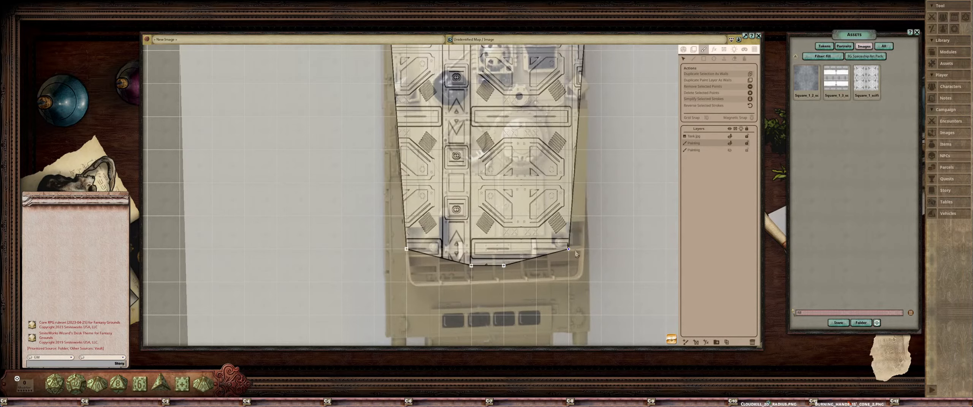
# Show the hull painting layer again beneath the turret shape
pyautogui.scroll(-2, 577, 233)
pyautogui.scroll(-3, 577, 232)
pyautogui.scroll(2, 533, 215)
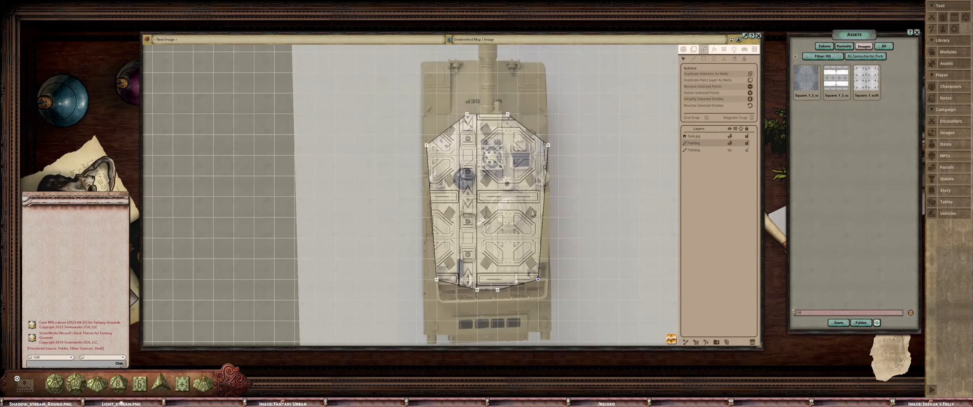
pyautogui.scroll(-1, 556, 191)
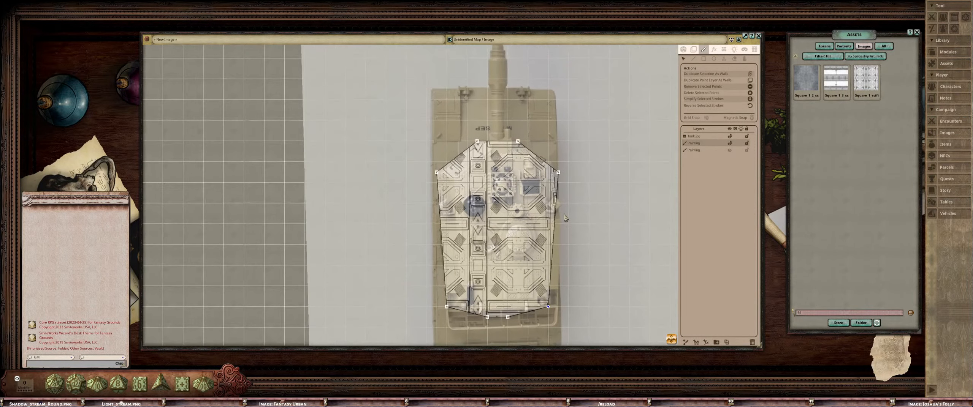
pyautogui.scroll(-2, 562, 212)
pyautogui.moveTo(562, 222); pyautogui.dragTo(562, 207)
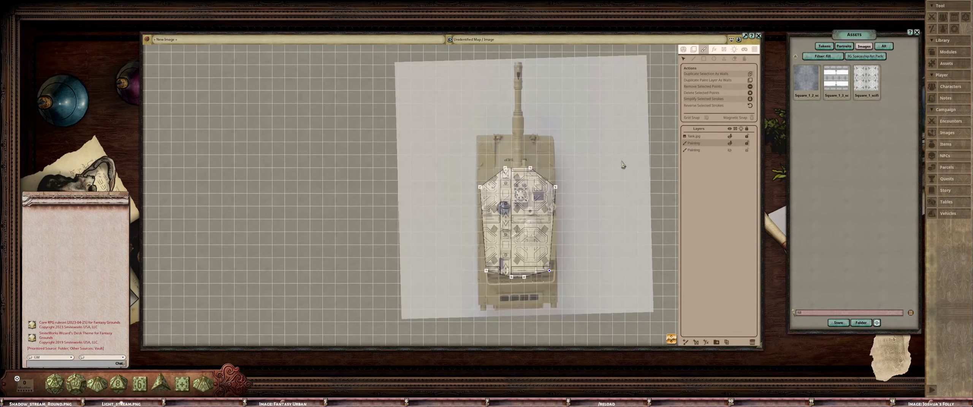
pyautogui.click(730, 150)
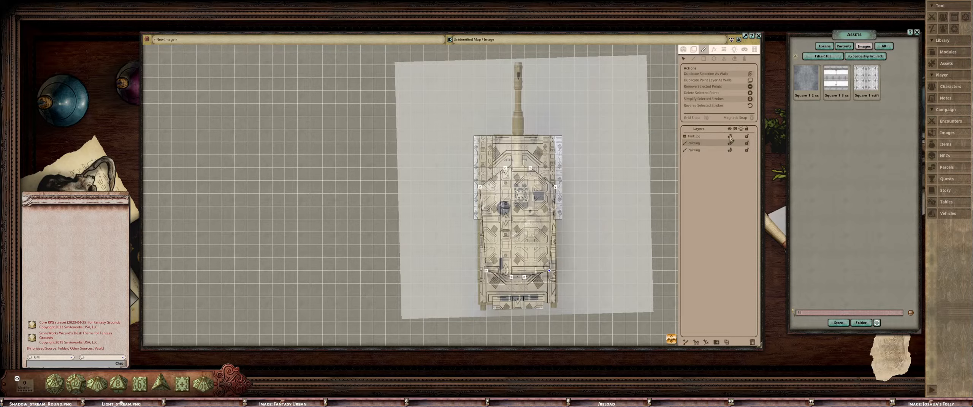
# Move the tank reference image off the painted hull and turret so it sits to their left
pyautogui.click(694, 49)
pyautogui.click(694, 136)
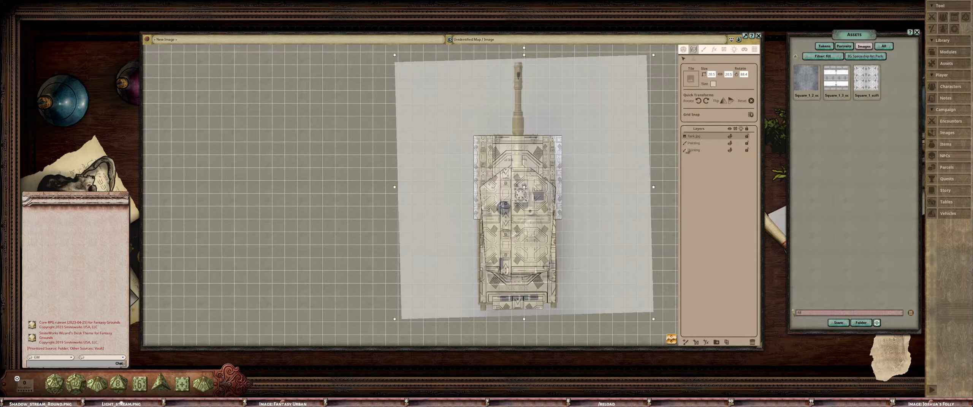
pyautogui.moveTo(624, 181); pyautogui.dragTo(427, 181)
# Compare the painted hull and turret shapes with the tank reference image beside them
pyautogui.scroll(8, 567, 188)
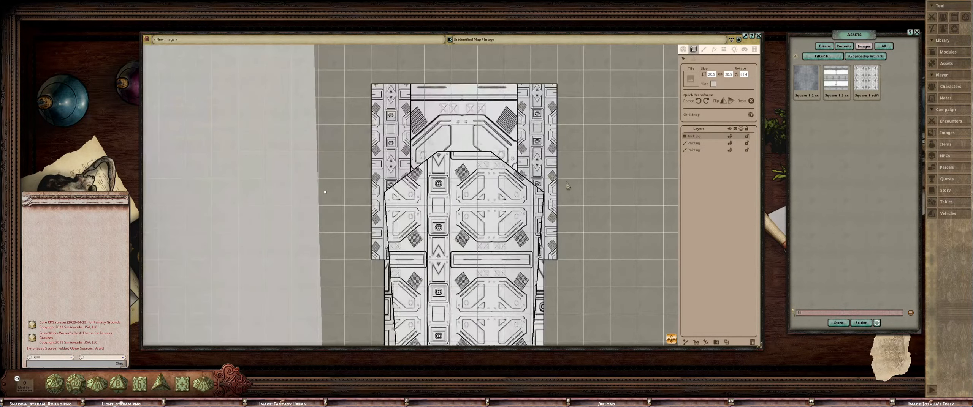
pyautogui.scroll(-7, 567, 187)
pyautogui.scroll(8, 534, 166)
pyautogui.scroll(-8, 532, 167)
pyautogui.scroll(1, 510, 173)
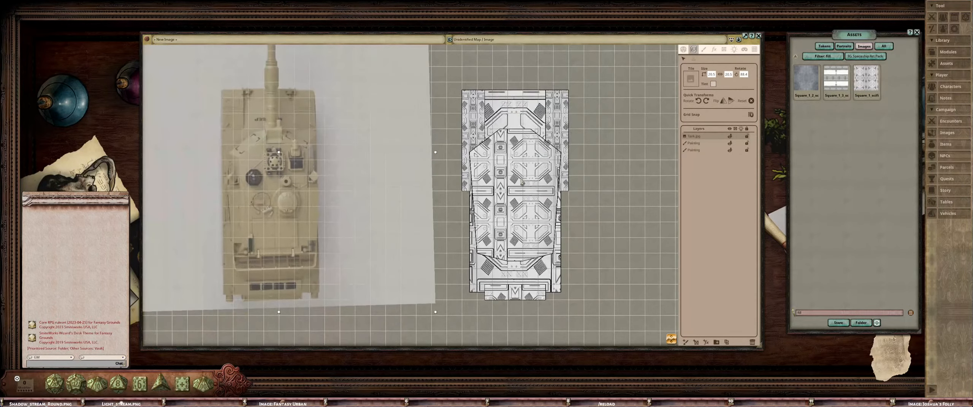
pyautogui.moveTo(402, 174); pyautogui.dragTo(450, 182)
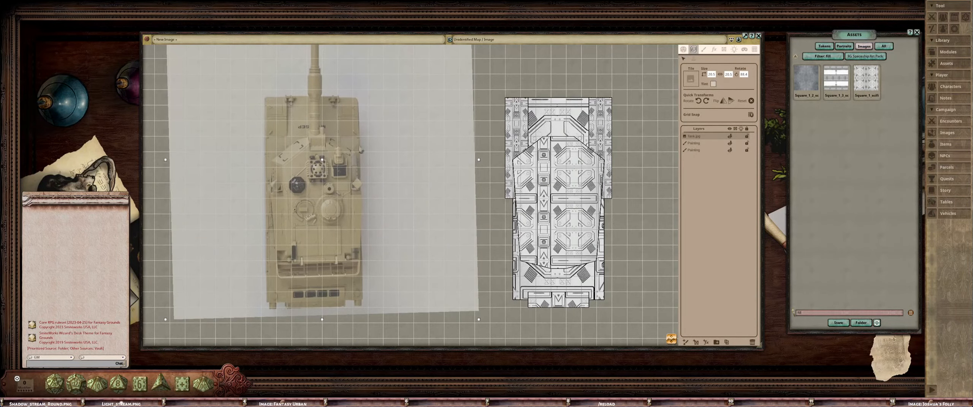
pyautogui.moveTo(382, 181); pyautogui.dragTo(381, 188)
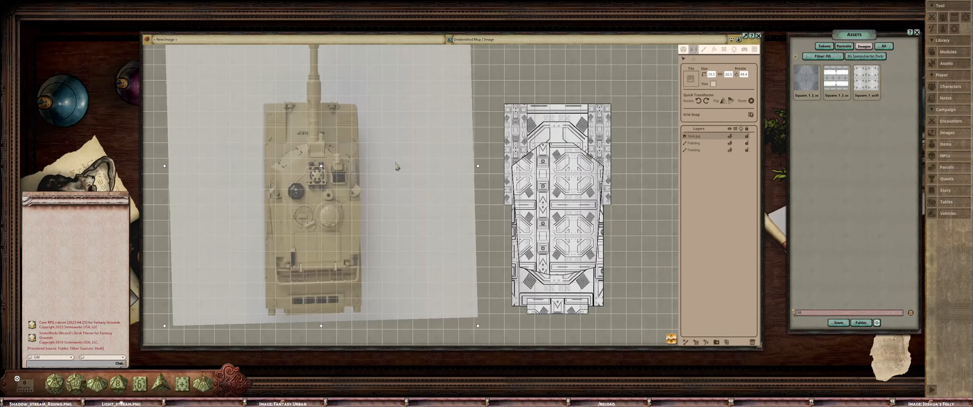
pyautogui.moveTo(627, 162); pyautogui.dragTo(581, 156)
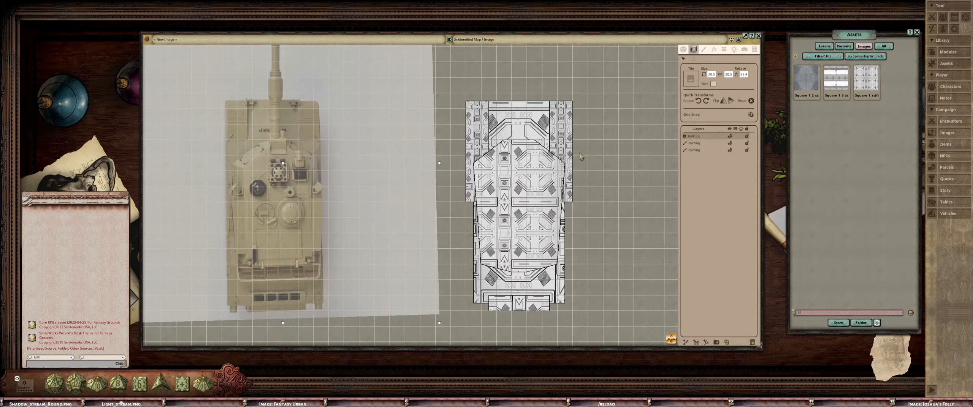
pyautogui.moveTo(485, 187); pyautogui.dragTo(492, 177)
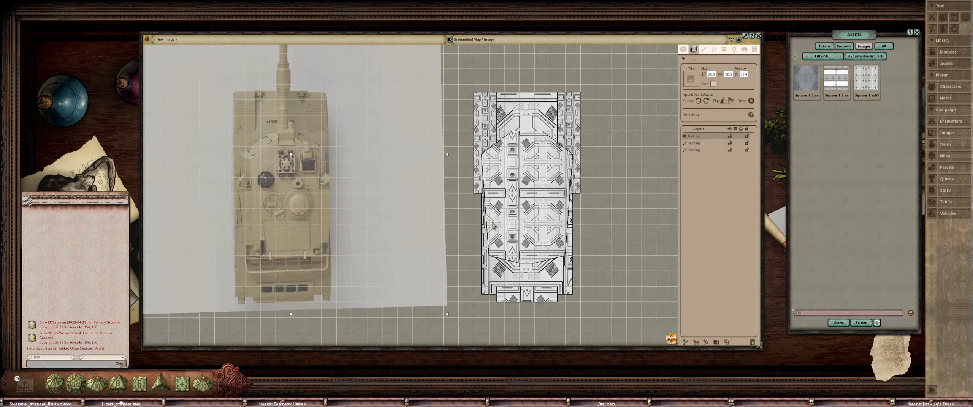
pyautogui.moveTo(491, 222); pyautogui.dragTo(482, 214)
pyautogui.moveTo(513, 146); pyautogui.dragTo(518, 176)
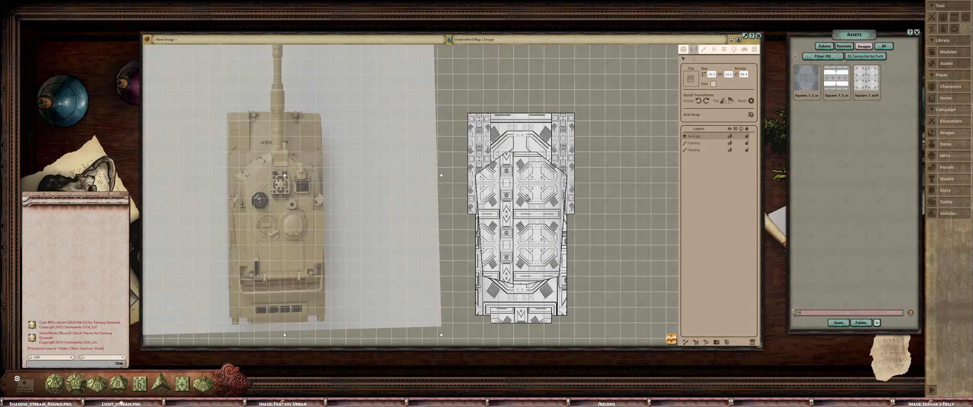
pyautogui.scroll(1, 526, 200)
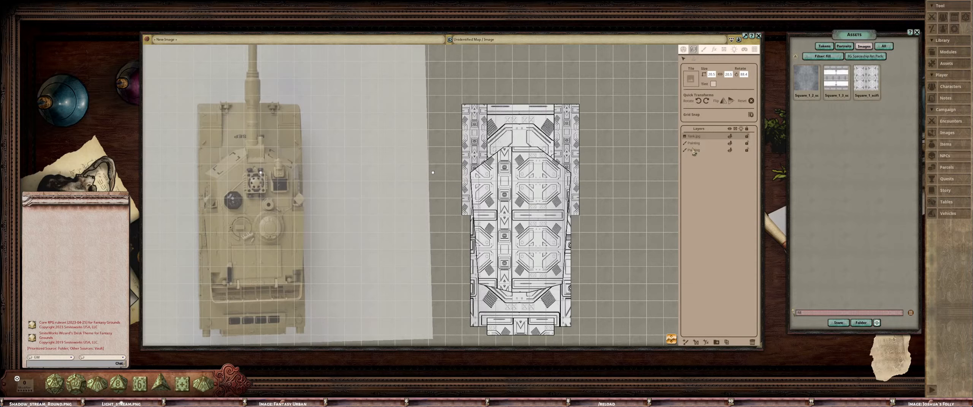
# Rename the turret painting layer to TankTop and the hull painting layer to TankBottom
pyautogui.click(706, 144)
pyautogui.doubleClick(706, 146)
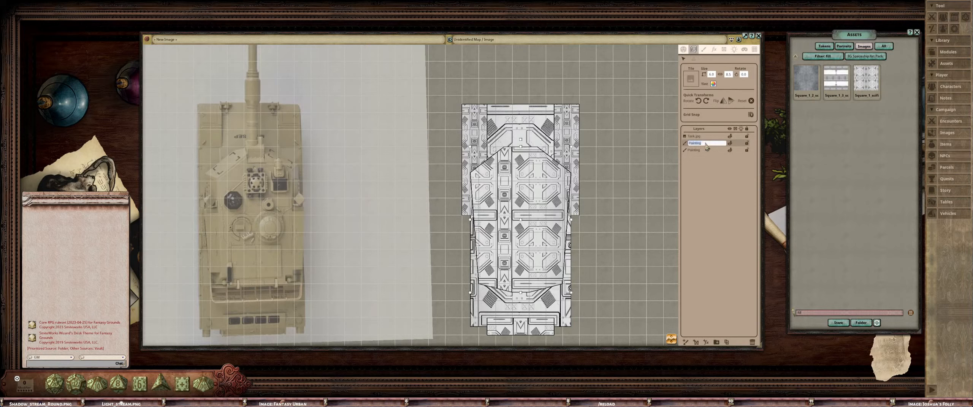
pyautogui.write('Tank')
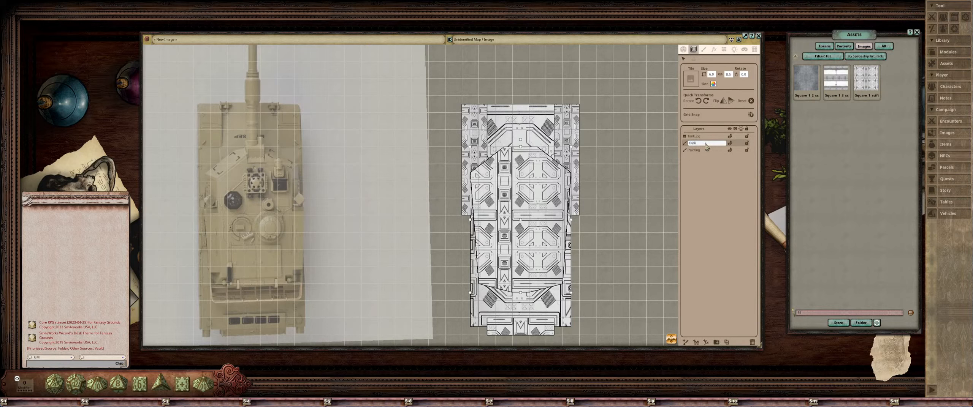
pyautogui.write('Top')
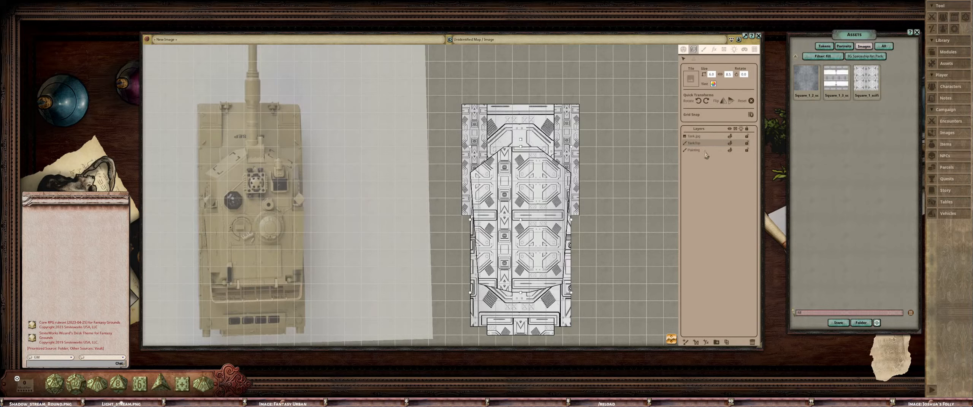
pyautogui.doubleClick(706, 150)
pyautogui.write('TankBo')
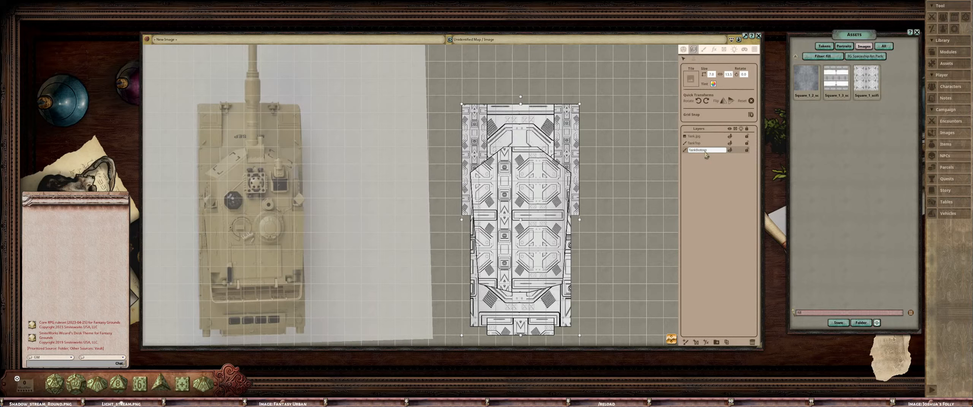
pyautogui.write('ttom')
pyautogui.press('Return')
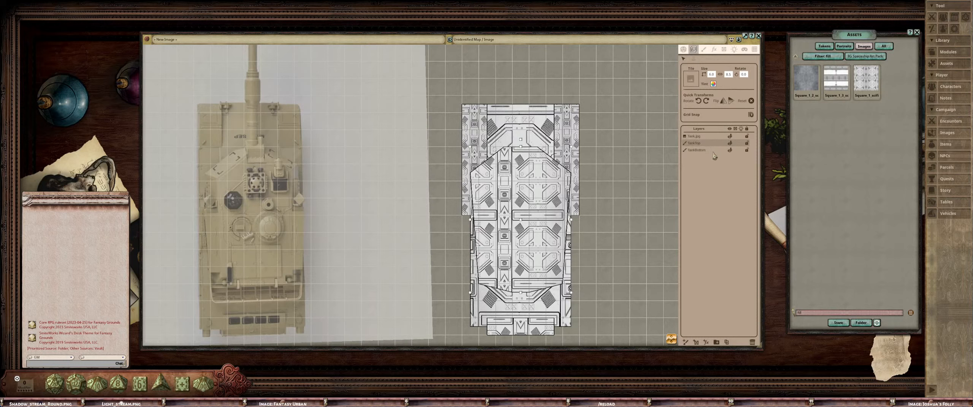
# Rotate the turret's texture fill a quarter turn and shift it so the pattern sits symmetrically within the turret outline
pyautogui.moveTo(538, 222); pyautogui.dragTo(529, 180)
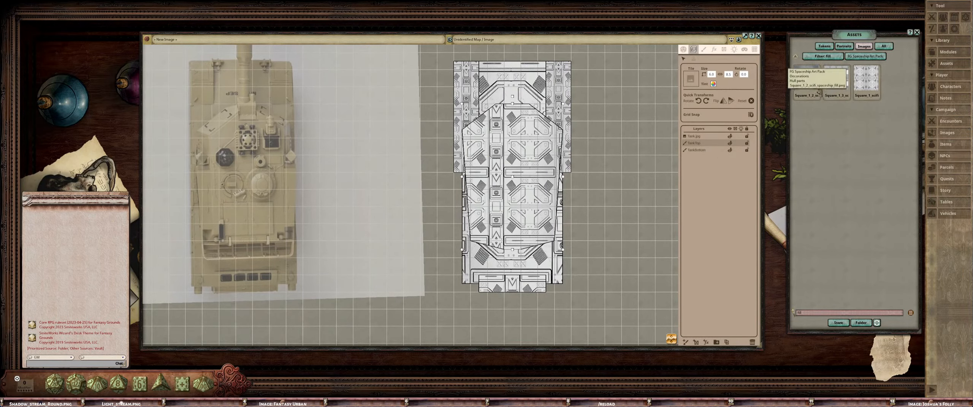
pyautogui.click(704, 50)
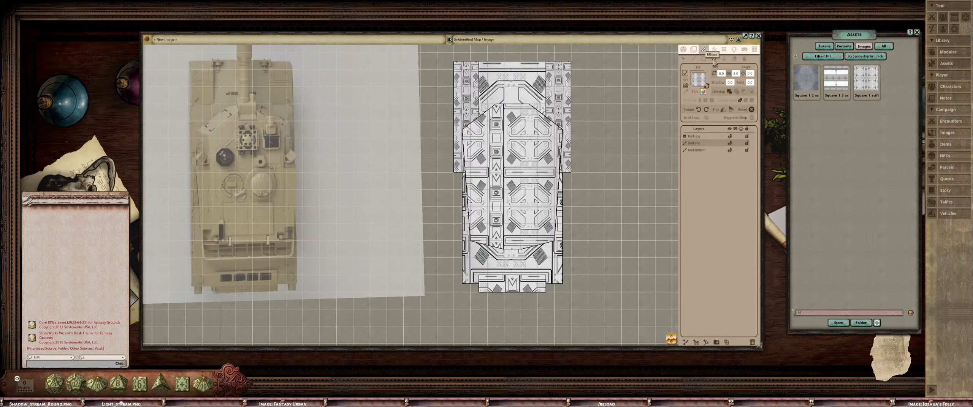
pyautogui.click(714, 59)
pyautogui.moveTo(513, 201)
pyautogui.mouseDown()
pyautogui.moveTo(530, 189)
pyautogui.moveTo(526, 197)
pyautogui.mouseUp()
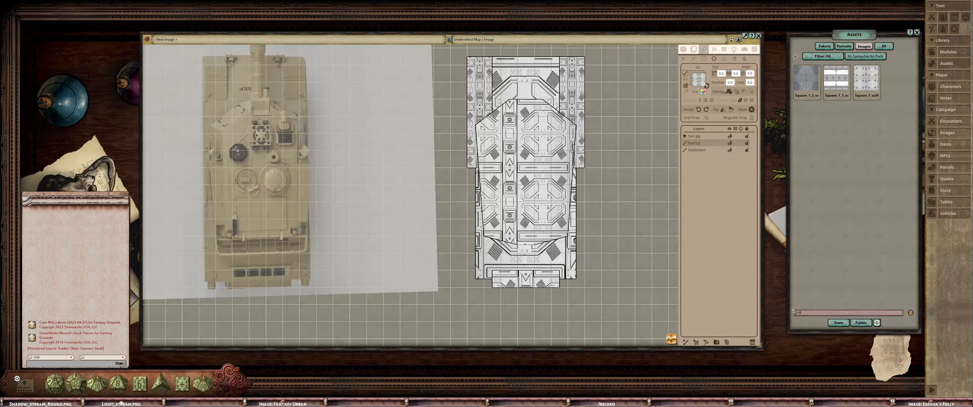
pyautogui.click(744, 59)
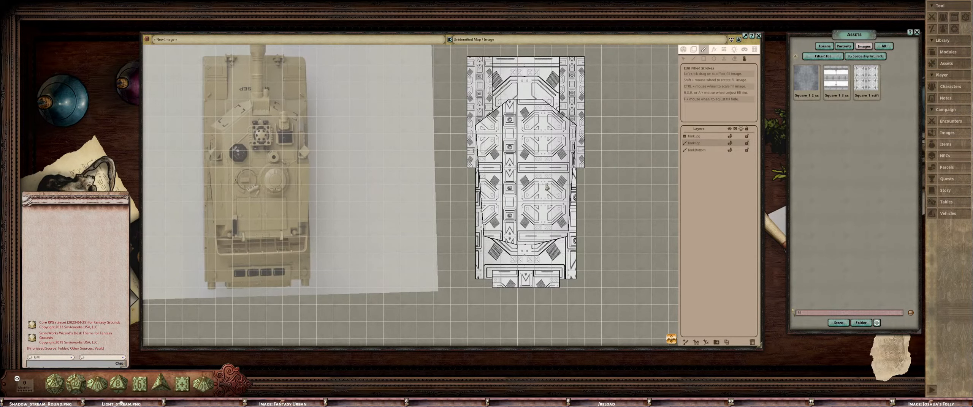
pyautogui.moveTo(546, 187); pyautogui.dragTo(526, 184)
pyautogui.keyDown('shift'); pyautogui.scroll(-5, 546, 160); pyautogui.keyUp('shift')
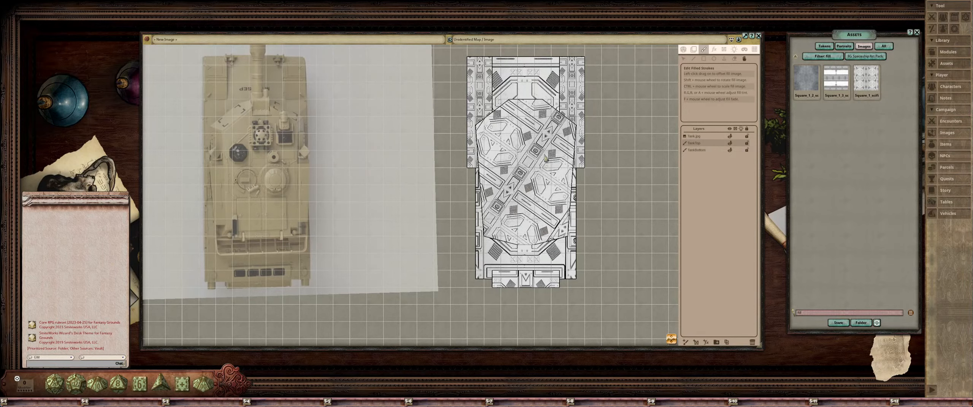
pyautogui.keyDown('shift'); pyautogui.scroll(-5, 546, 159); pyautogui.keyUp('shift')
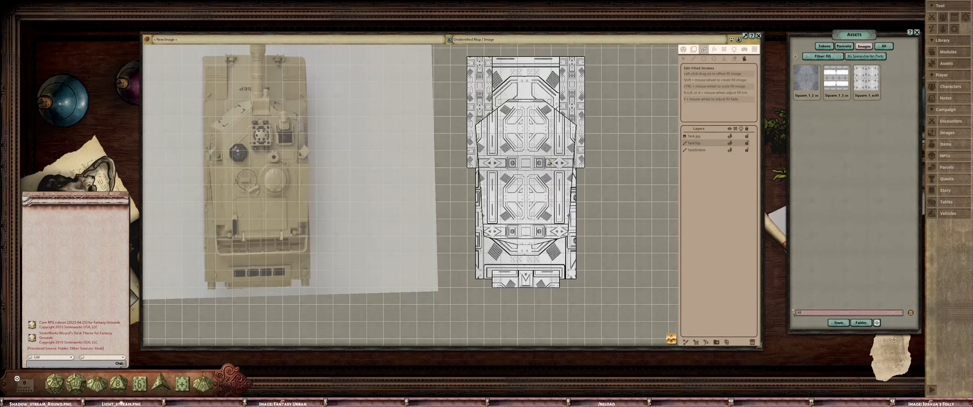
pyautogui.moveTo(546, 159); pyautogui.dragTo(548, 165)
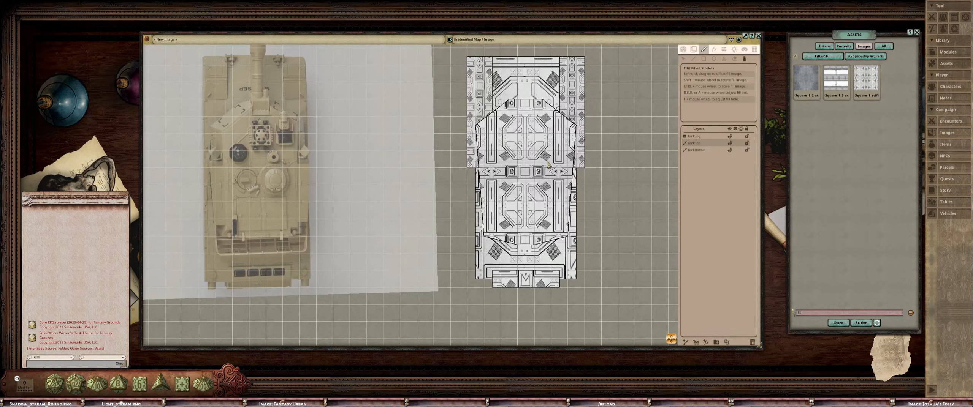
pyautogui.moveTo(548, 164); pyautogui.dragTo(548, 166)
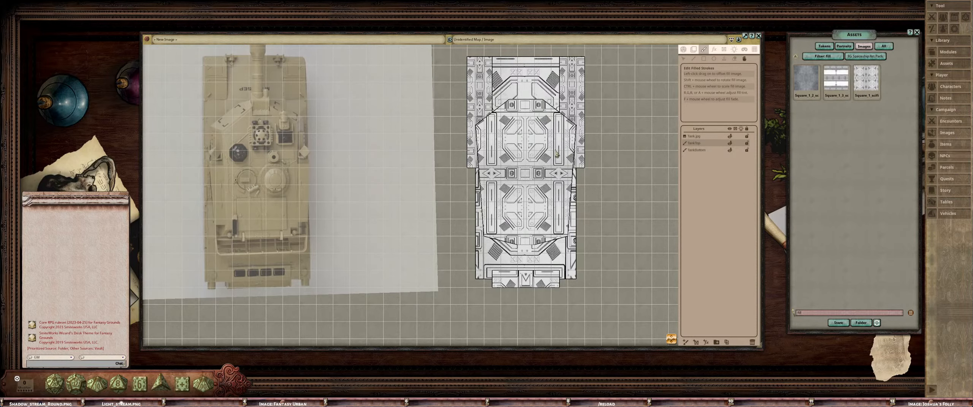
pyautogui.scroll(1, 533, 124)
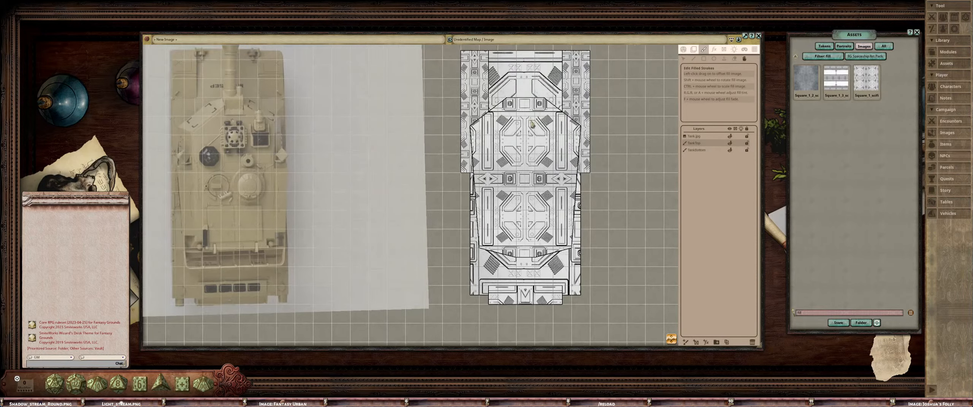
pyautogui.scroll(-1, 532, 124)
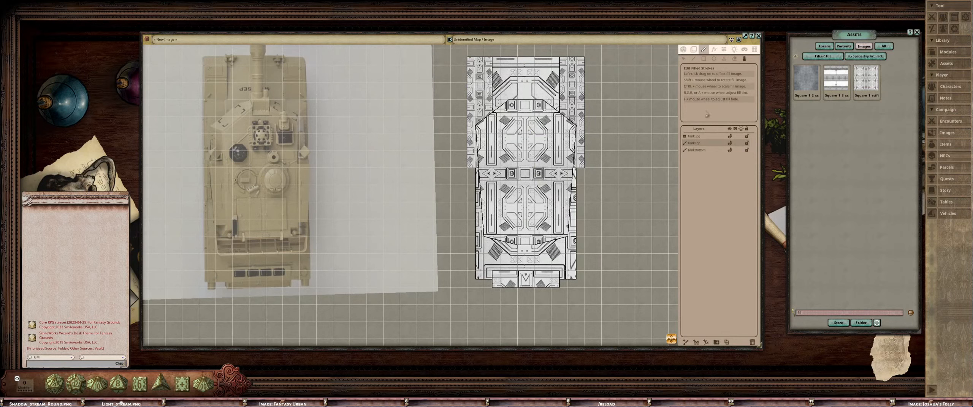
# Paint a large circular hatch on the right half of the turret on the TankTop layer, using the striped panel texture fill
pyautogui.click(713, 59)
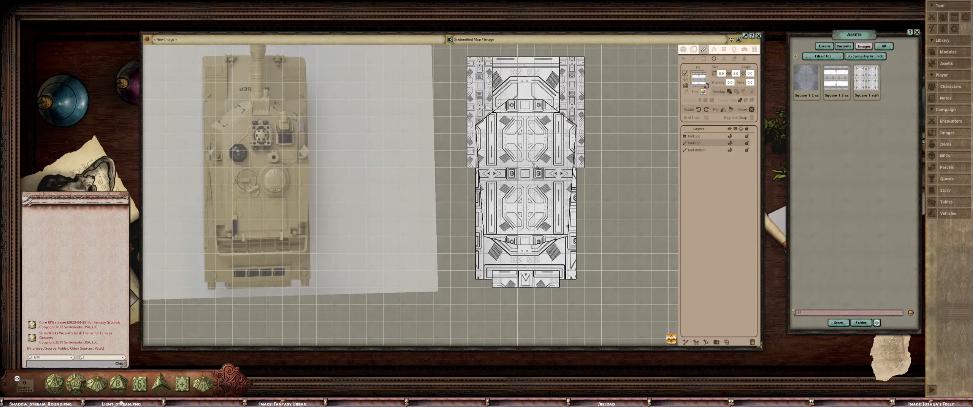
pyautogui.scroll(-3, 279, 151)
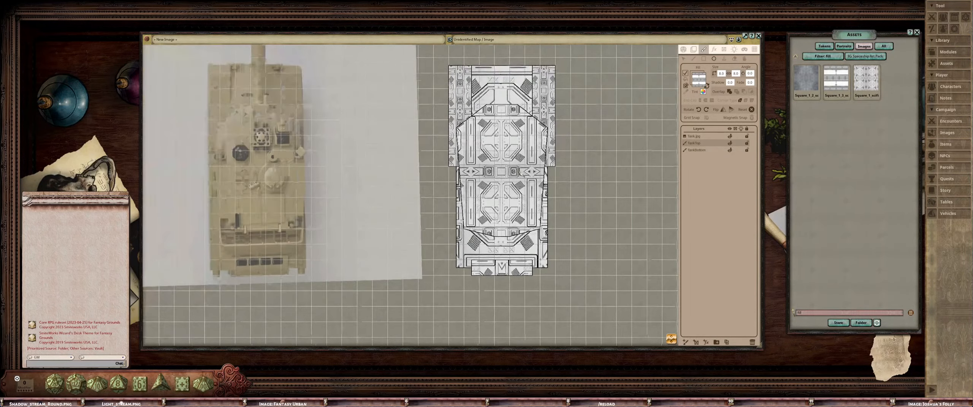
pyautogui.press('shift')
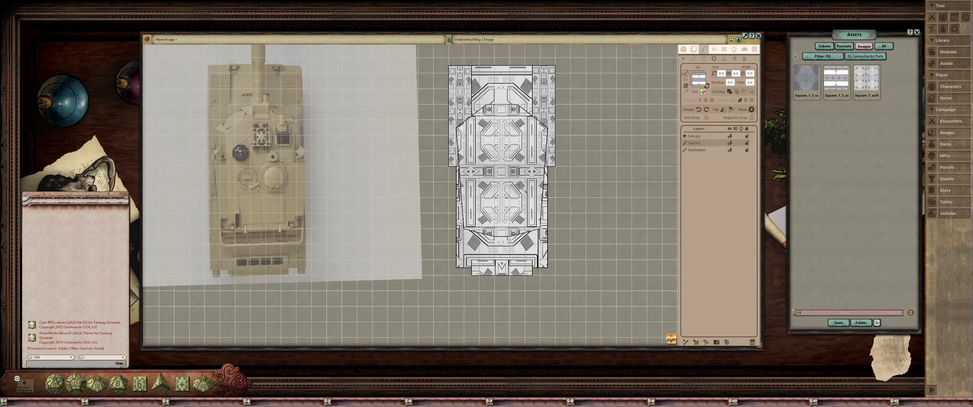
pyautogui.press('alt')
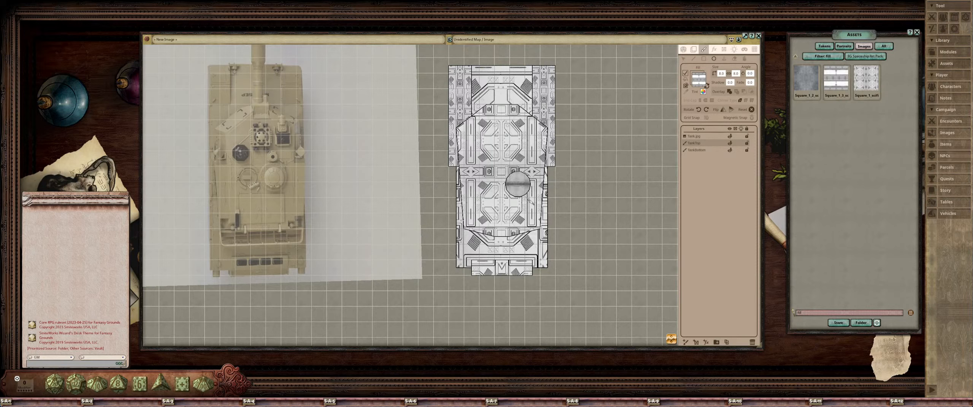
pyautogui.moveTo(524, 195); pyautogui.dragTo(529, 207)
pyautogui.scroll(2, 563, 173)
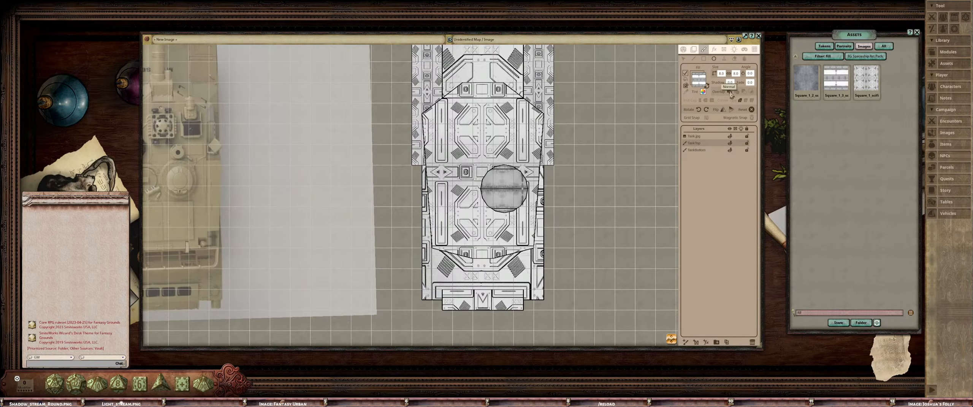
pyautogui.scroll(-1, 449, 182)
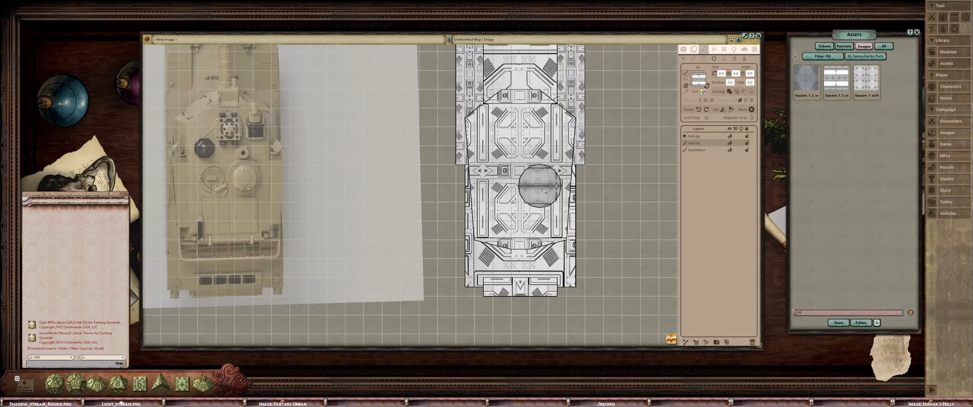
# Add a smaller concentric circle inside the large hatch and a second, smaller hatch circle to its left
pyautogui.hotkey('shift', 'alt')
pyautogui.moveTo(544, 191); pyautogui.dragTo(556, 205)
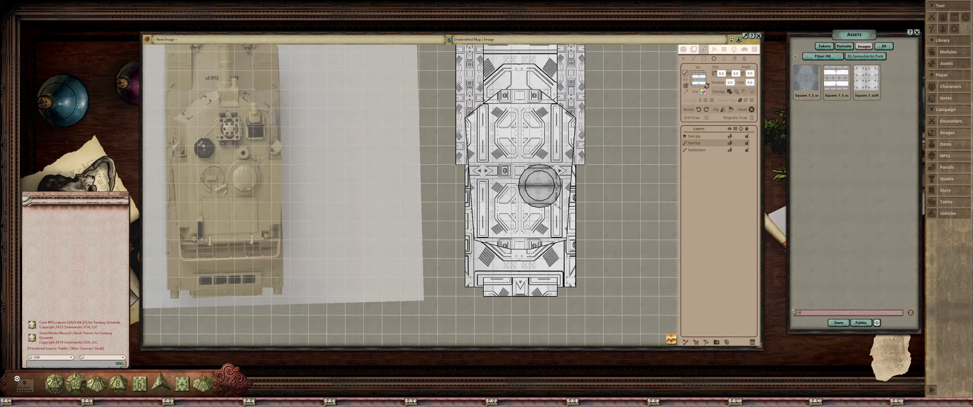
pyautogui.moveTo(506, 190); pyautogui.dragTo(515, 204)
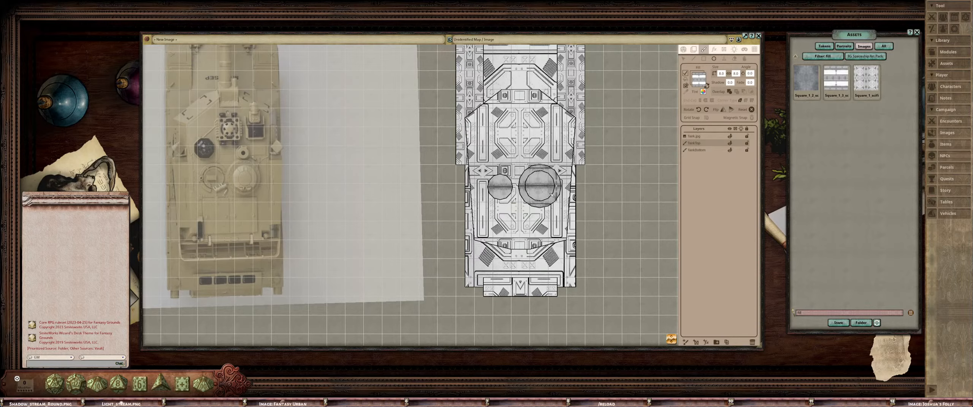
# Adjust the texture fill inside the large hatch's inner circle to show a white panel section
pyautogui.moveTo(591, 170); pyautogui.dragTo(558, 182)
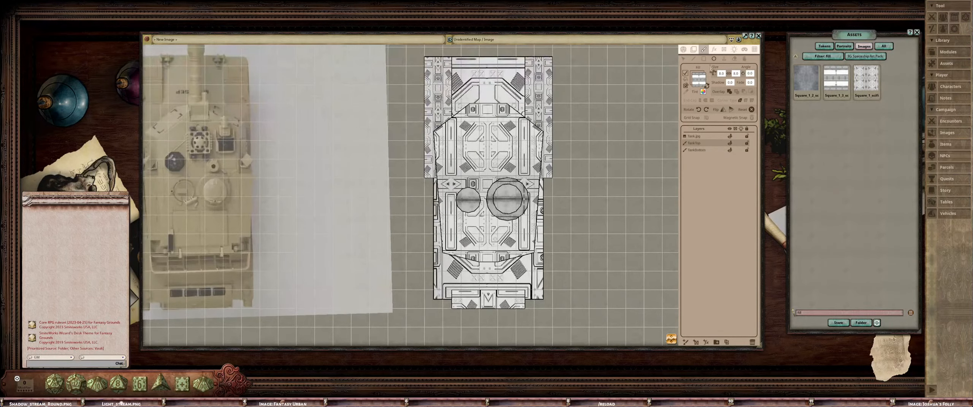
pyautogui.click(745, 59)
pyautogui.scroll(1, 512, 194)
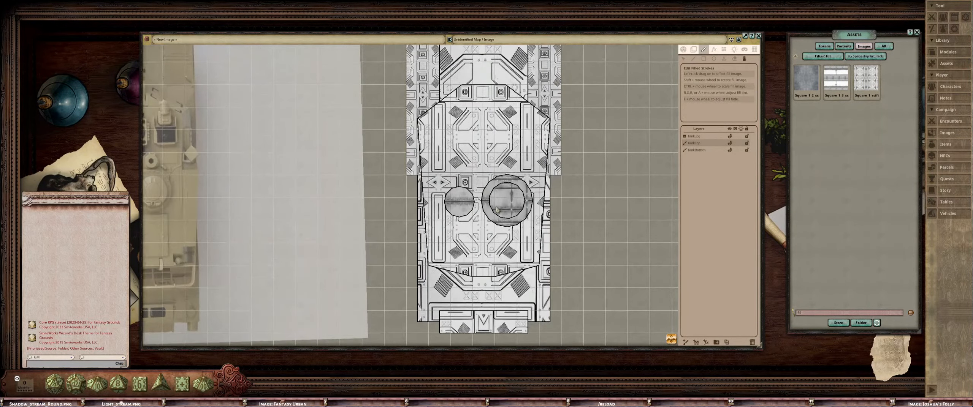
pyautogui.scroll(6, 498, 211)
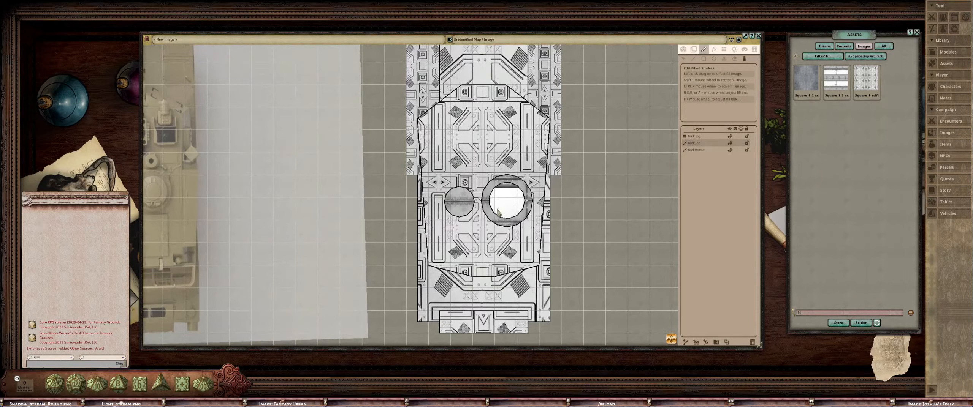
pyautogui.moveTo(498, 213)
pyautogui.mouseDown()
pyautogui.moveTo(515, 193)
pyautogui.moveTo(504, 204)
pyautogui.mouseUp()
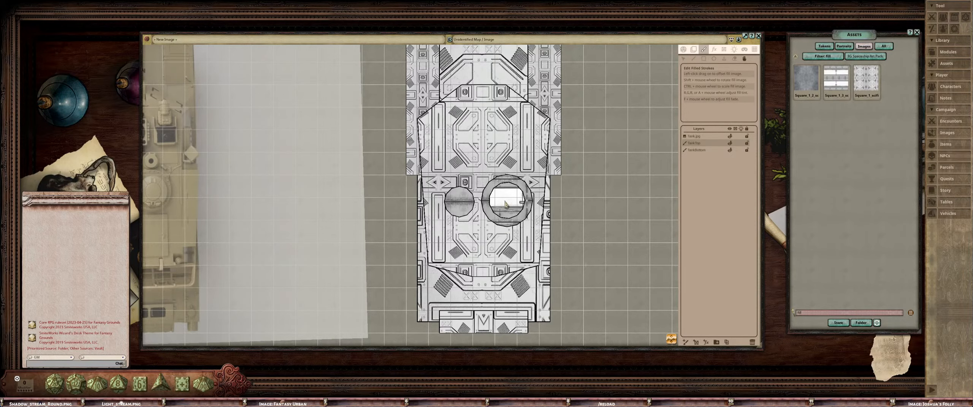
# Rotate the inner circle's texture fill a quarter turn and centre its white panel within the large hatch
pyautogui.scroll(-1, 506, 205)
pyautogui.moveTo(353, 202); pyautogui.dragTo(397, 198)
pyautogui.keyDown('shift'); pyautogui.scroll(-2, 551, 201); pyautogui.keyUp('shift')
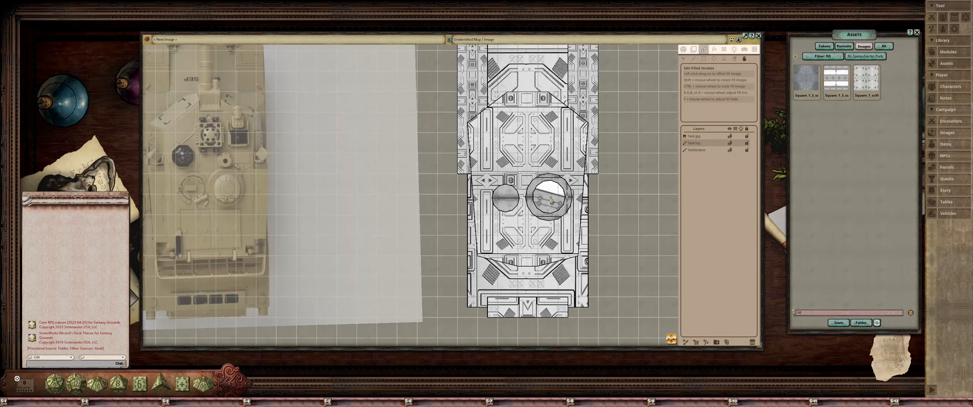
pyautogui.scroll(-6, 550, 200)
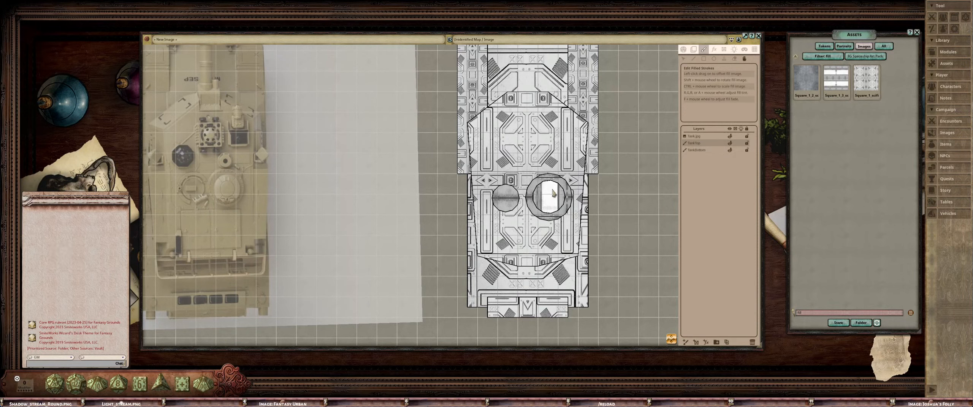
pyautogui.keyDown('ctrl'); pyautogui.scroll(-2, 551, 200); pyautogui.keyUp('ctrl')
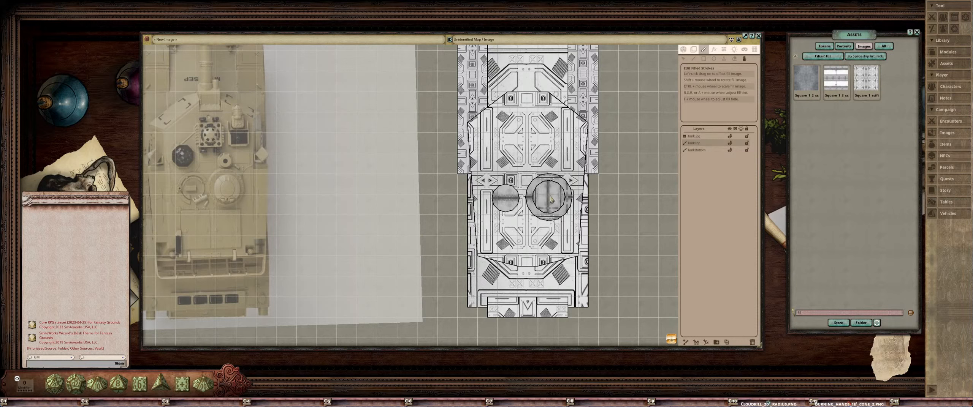
pyautogui.keyDown('ctrl'); pyautogui.scroll(-2, 551, 201); pyautogui.keyUp('ctrl')
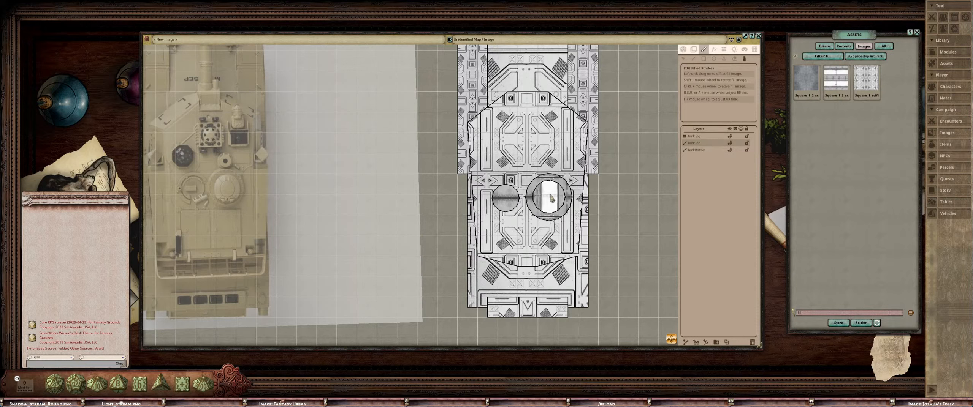
pyautogui.moveTo(551, 198); pyautogui.dragTo(550, 201)
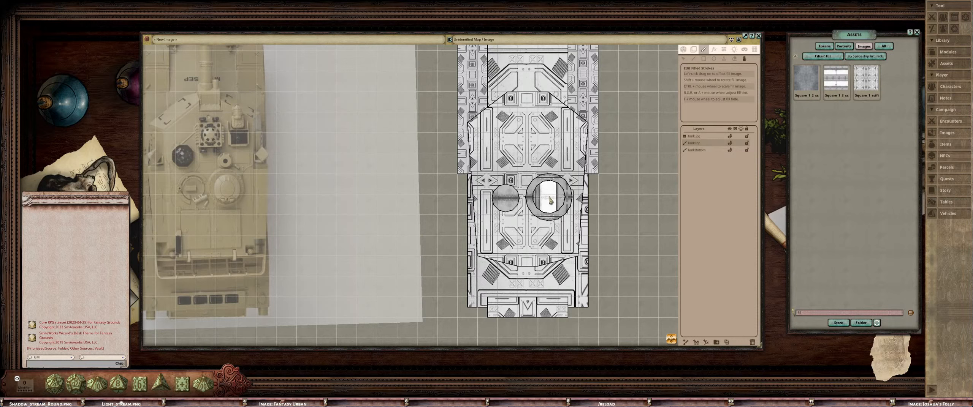
pyautogui.keyDown('ctrl'); pyautogui.scroll(-3, 508, 206); pyautogui.keyUp('ctrl')
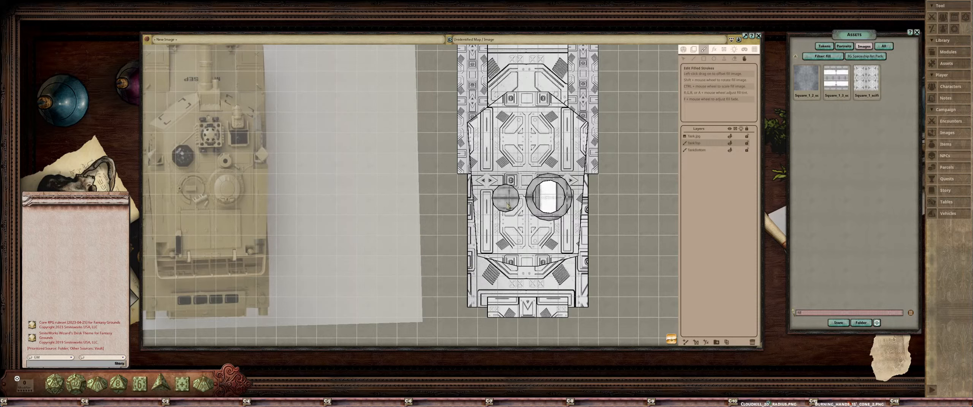
# Shift and rotate the texture fill of the smaller hatch to show white panelling with its dark strip running vertically
pyautogui.keyDown('ctrl'); pyautogui.scroll(-2, 507, 206); pyautogui.keyUp('ctrl')
pyautogui.moveTo(508, 206); pyautogui.dragTo(513, 201)
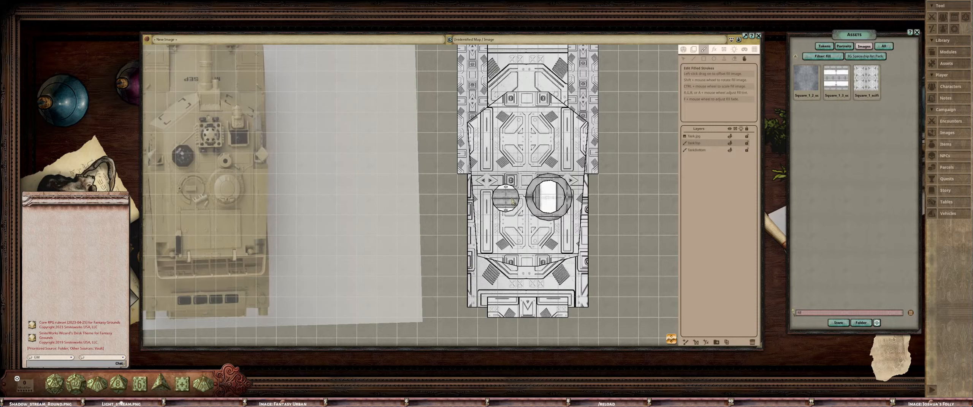
pyautogui.keyDown('shift'); pyautogui.scroll(-4, 513, 202); pyautogui.keyUp('shift')
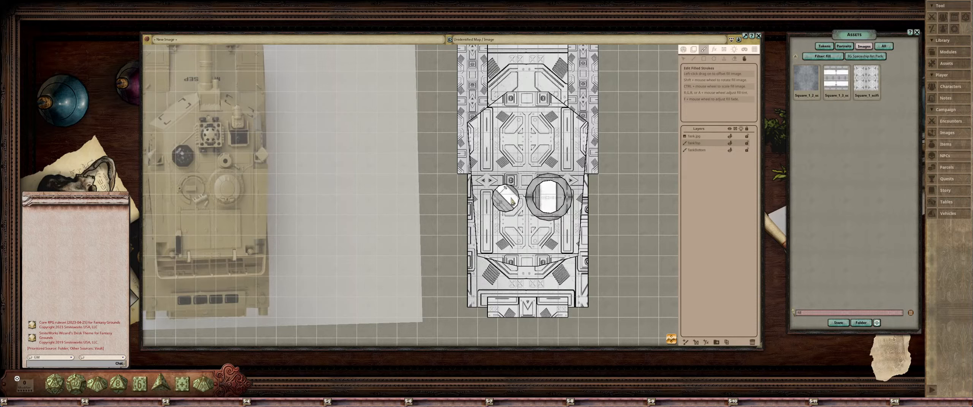
pyautogui.keyDown('shift'); pyautogui.scroll(-4, 512, 202); pyautogui.keyUp('shift')
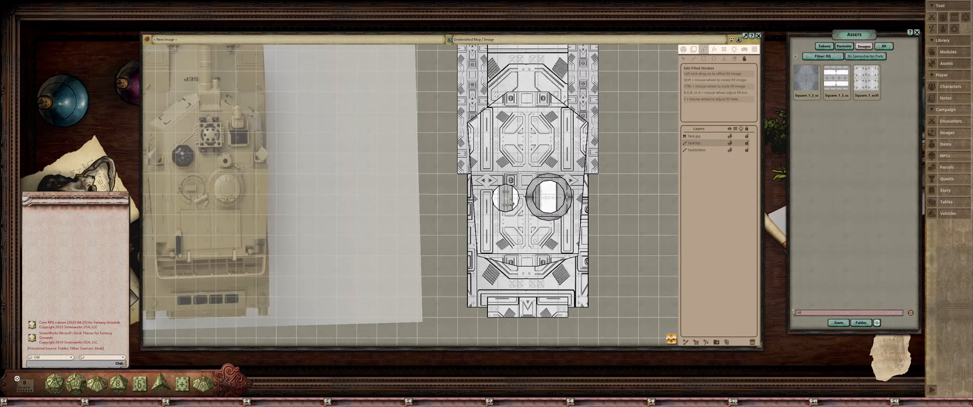
# Nudge the white panel fill within the large hatch's inner circle to fine-tune its centring
pyautogui.scroll(-3, 540, 192)
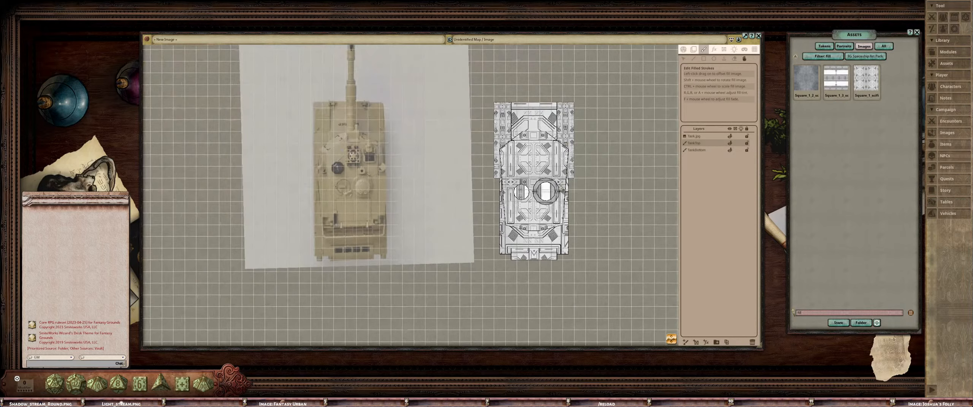
pyautogui.scroll(3, 565, 184)
pyautogui.scroll(1, 566, 184)
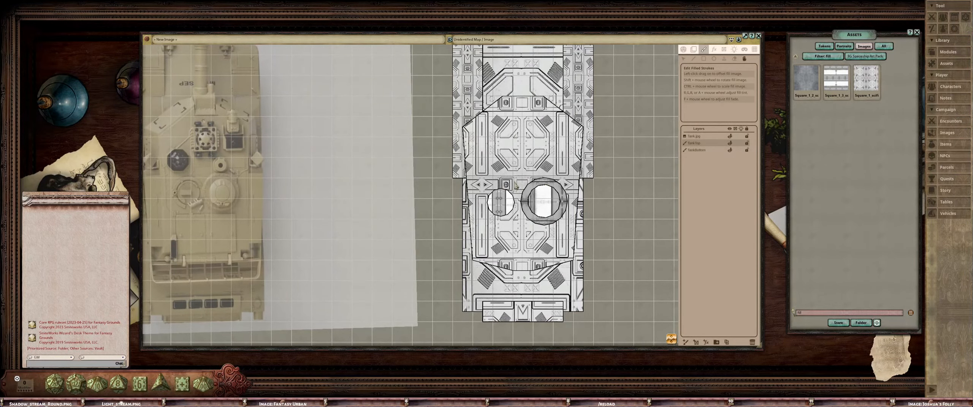
pyautogui.moveTo(481, 183); pyautogui.dragTo(502, 188)
pyautogui.moveTo(563, 206); pyautogui.dragTo(565, 209)
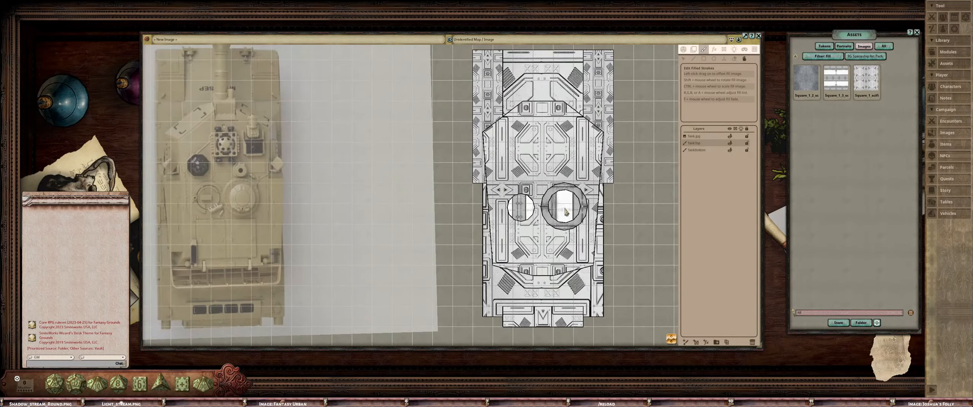
pyautogui.scroll(-2, 555, 201)
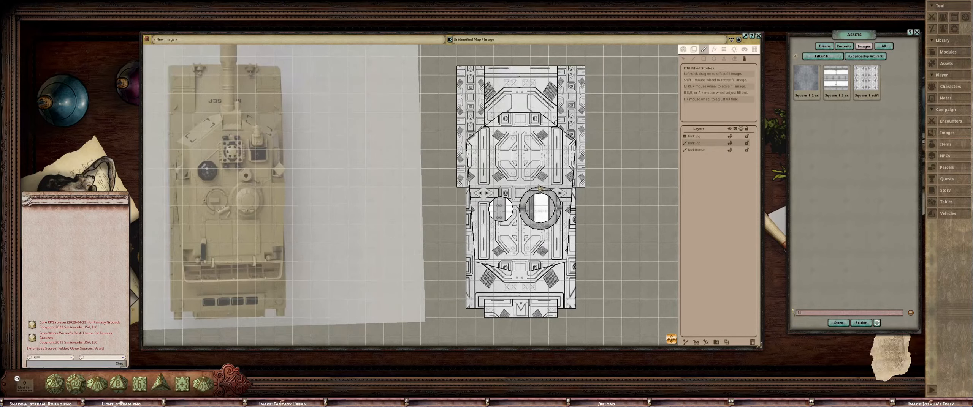
pyautogui.scroll(-2, 538, 186)
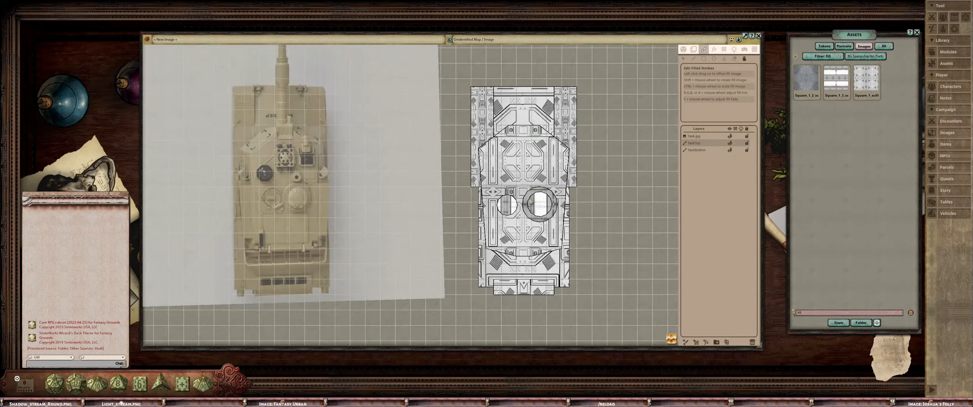
pyautogui.scroll(2, 498, 132)
pyautogui.moveTo(520, 171)
pyautogui.mouseDown()
pyautogui.moveTo(497, 132)
pyautogui.moveTo(501, 188)
pyautogui.moveTo(520, 178)
pyautogui.mouseUp()
pyautogui.scroll(-3, 519, 184)
pyautogui.scroll(2, 513, 174)
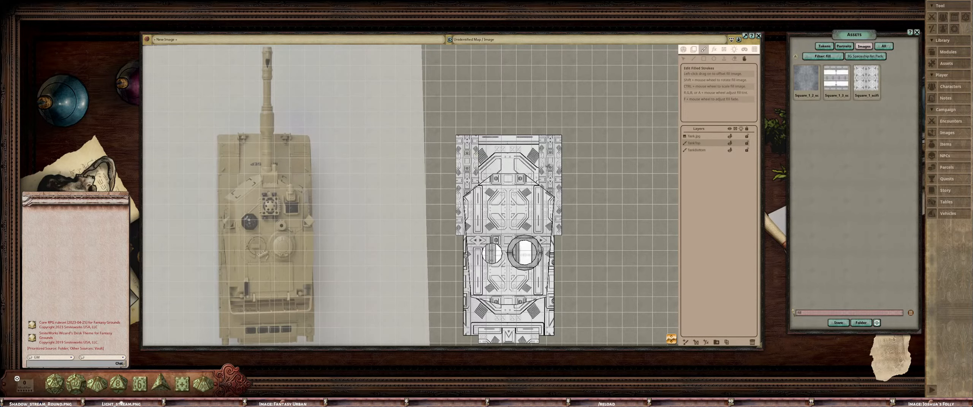
pyautogui.moveTo(595, 159); pyautogui.dragTo(611, 164)
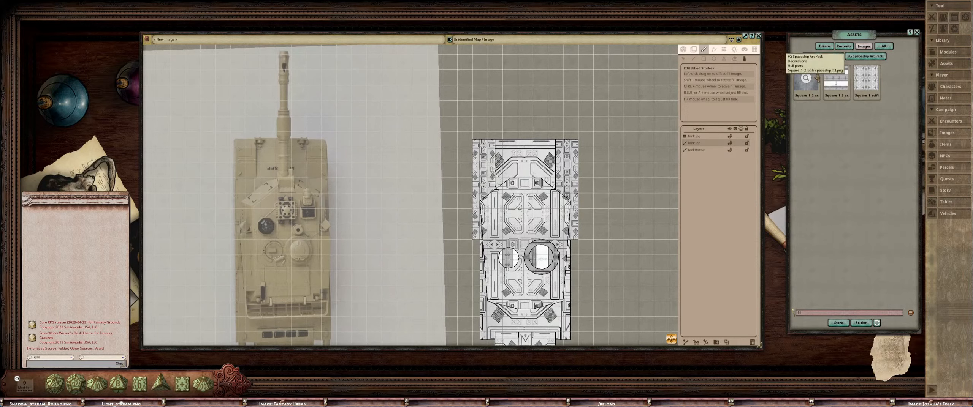
# Switch from fill editing to the rectangle drawing tool for painting on the TankTop layer
pyautogui.click(704, 59)
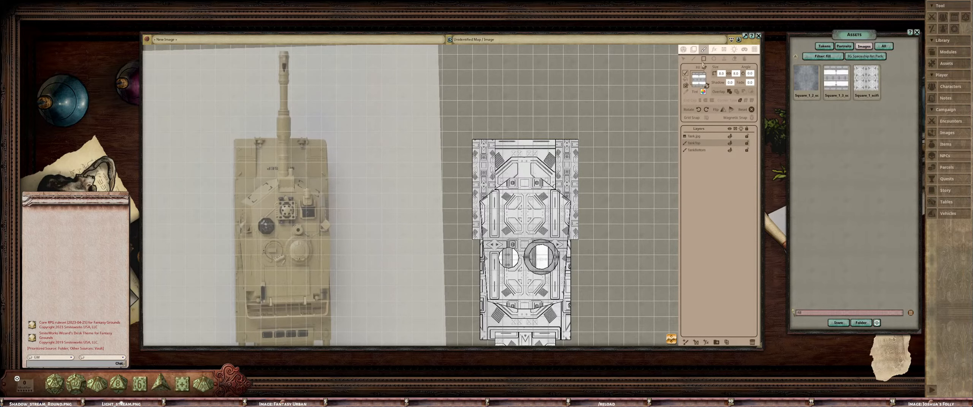
pyautogui.moveTo(541, 153); pyautogui.dragTo(533, 157)
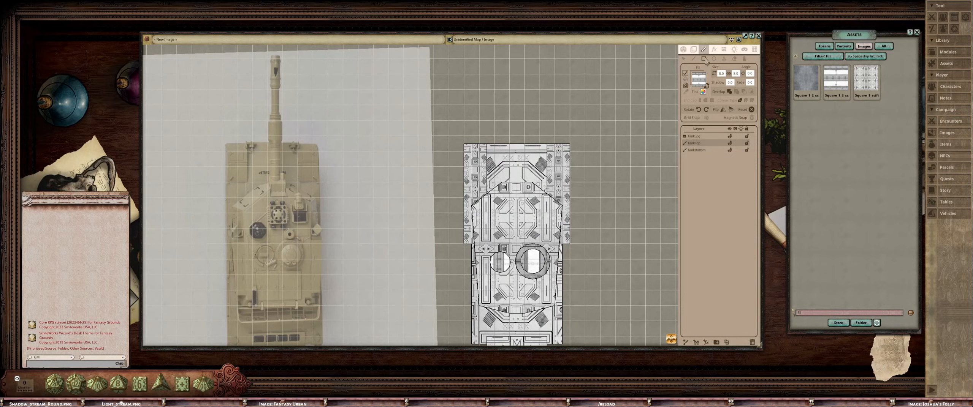
pyautogui.moveTo(574, 165); pyautogui.dragTo(577, 166)
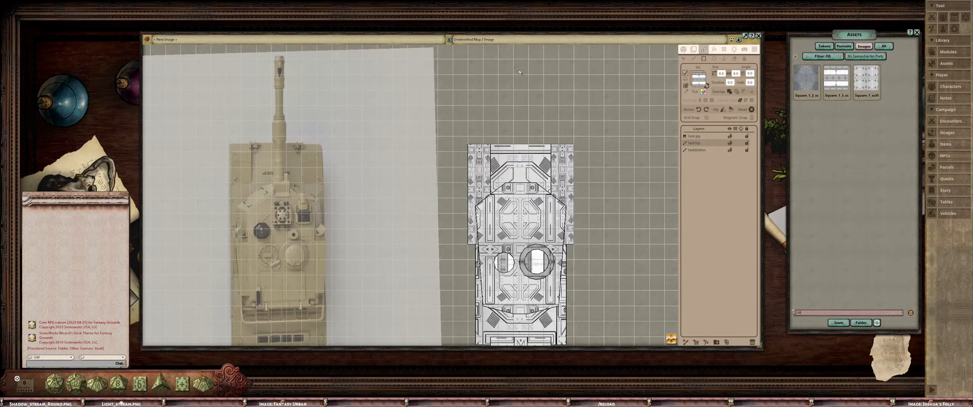
pyautogui.moveTo(525, 110); pyautogui.dragTo(536, 126)
pyautogui.scroll(1, 536, 125)
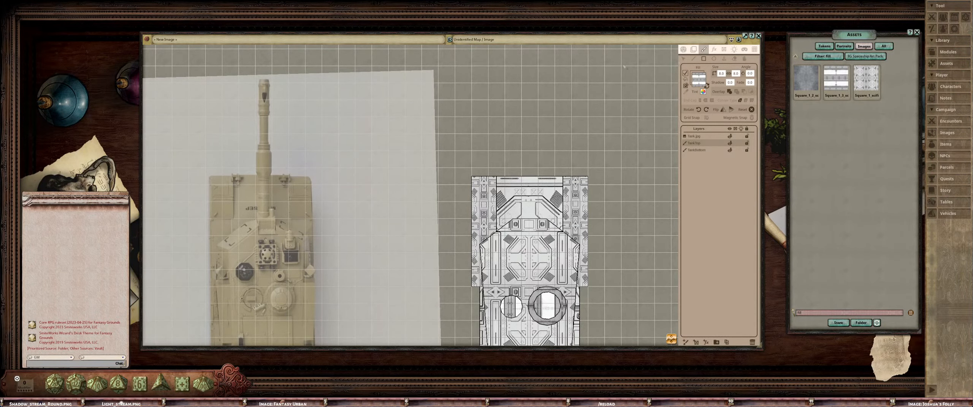
# Open the Armaments folder within the FG Spaceship Art Pack's Decorations and preview the second gun and first missile images
pyautogui.click(830, 57)
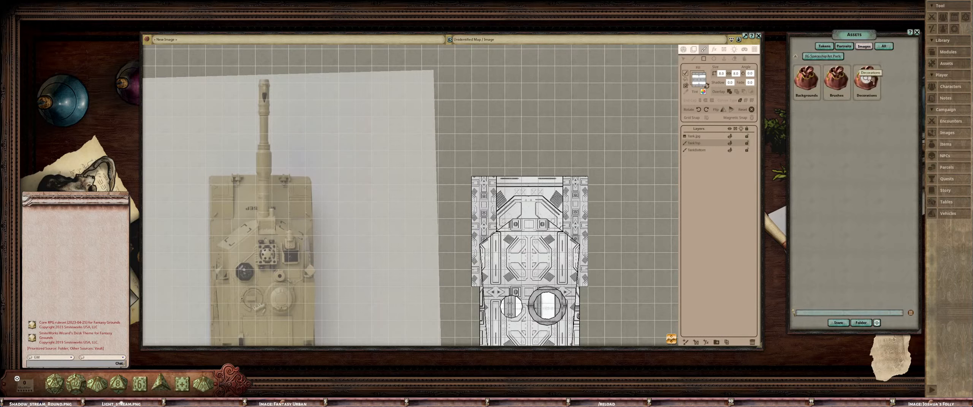
pyautogui.click(867, 80)
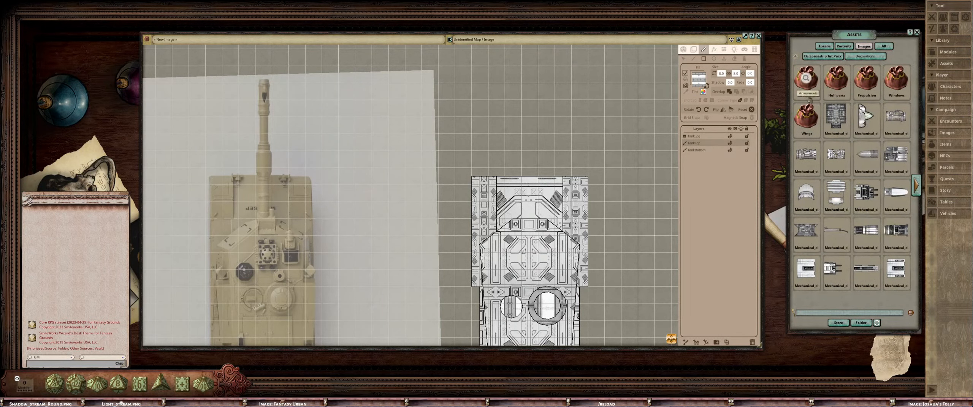
pyautogui.click(807, 81)
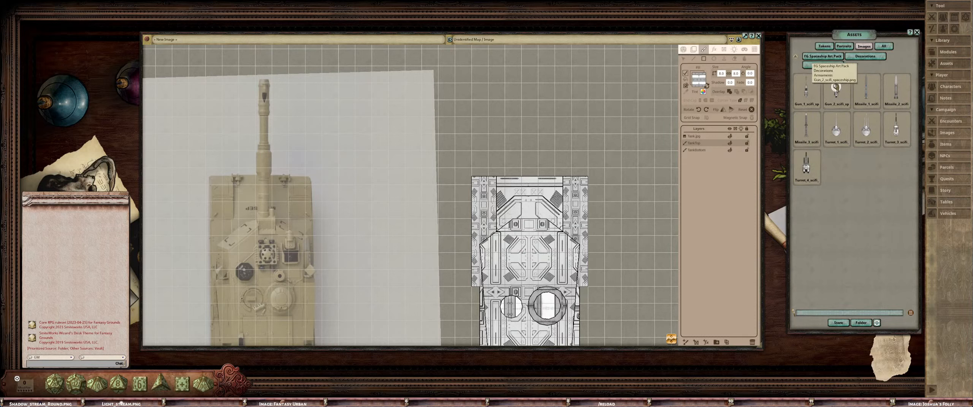
pyautogui.click(836, 87)
pyautogui.click(547, 129)
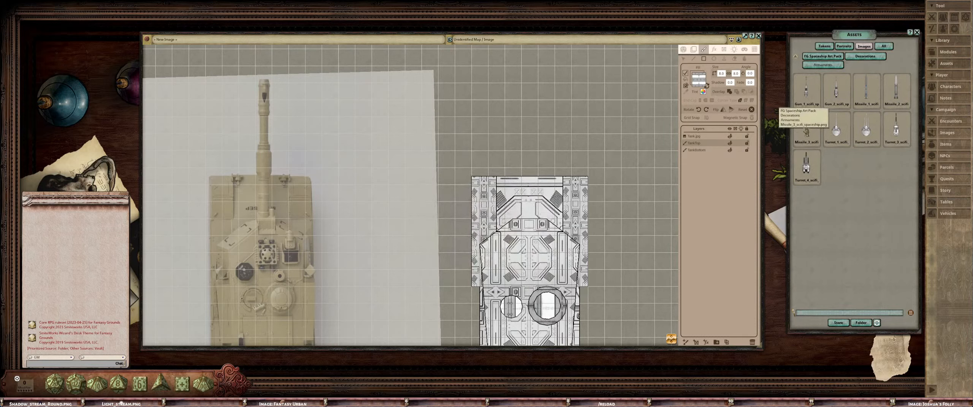
pyautogui.click(866, 91)
pyautogui.click(547, 129)
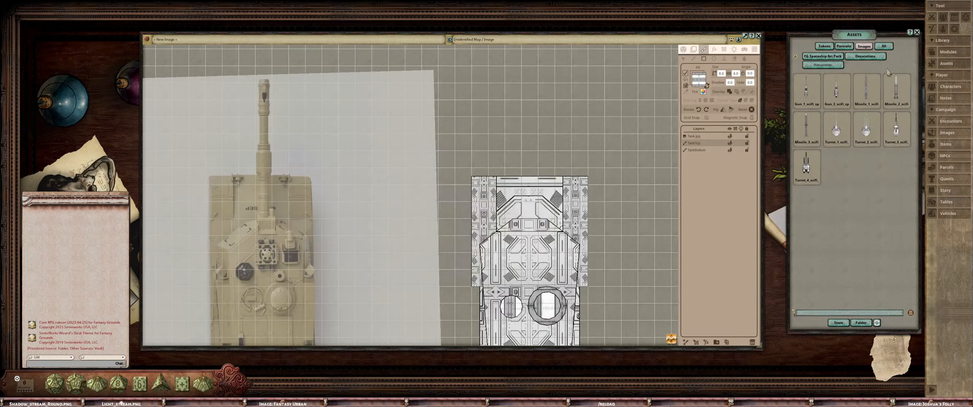
# Preview the second, first and third turret images and a long-barrelled gun to compare cannon candidates for the tank
pyautogui.click(865, 128)
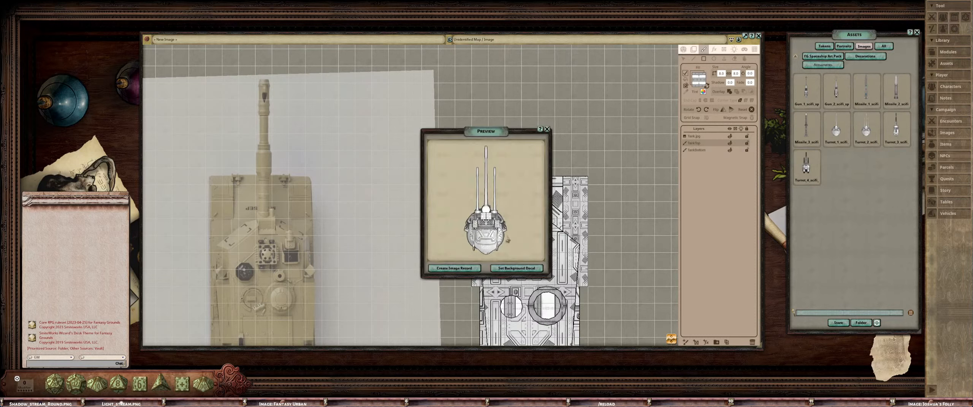
pyautogui.click(547, 130)
pyautogui.click(836, 129)
pyautogui.click(547, 130)
pyautogui.click(896, 129)
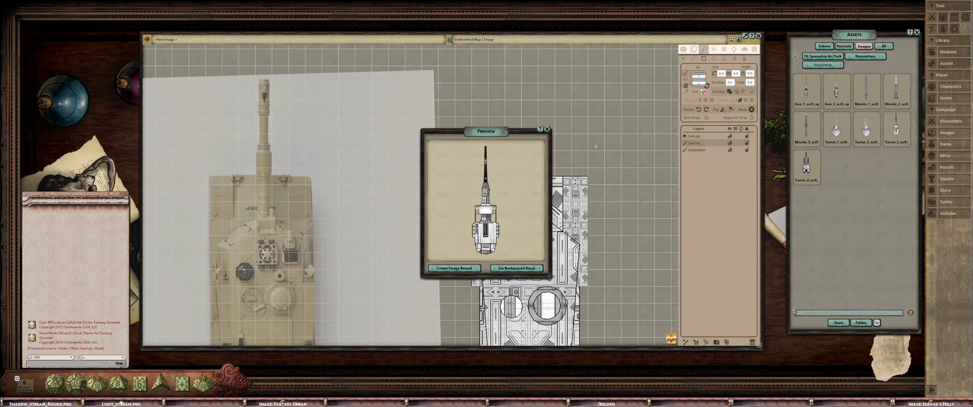
pyautogui.click(547, 129)
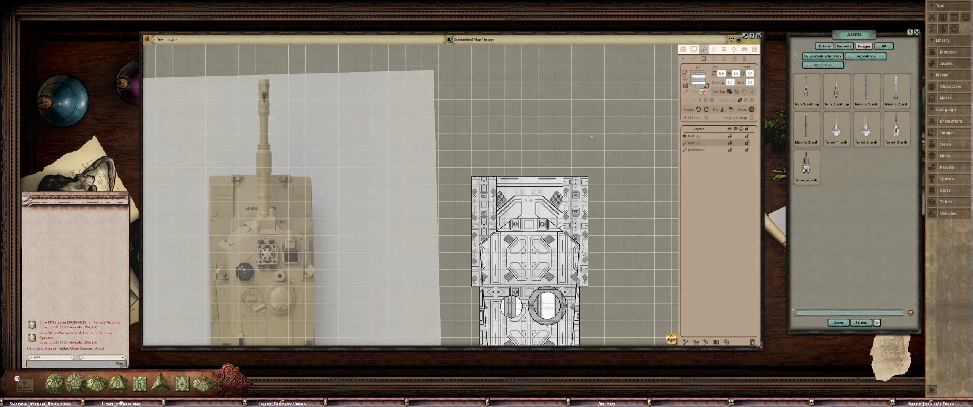
pyautogui.click(849, 92)
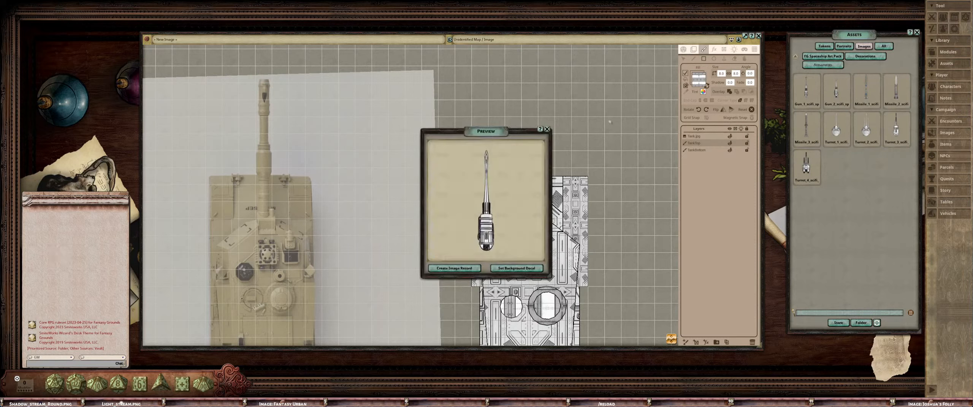
pyautogui.click(547, 130)
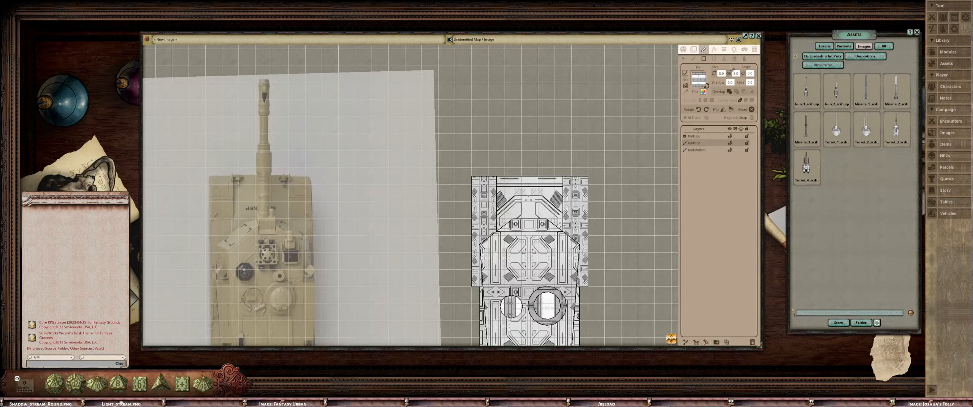
pyautogui.moveTo(554, 149)
pyautogui.mouseDown()
pyautogui.moveTo(569, 115)
pyautogui.moveTo(559, 150)
pyautogui.mouseUp()
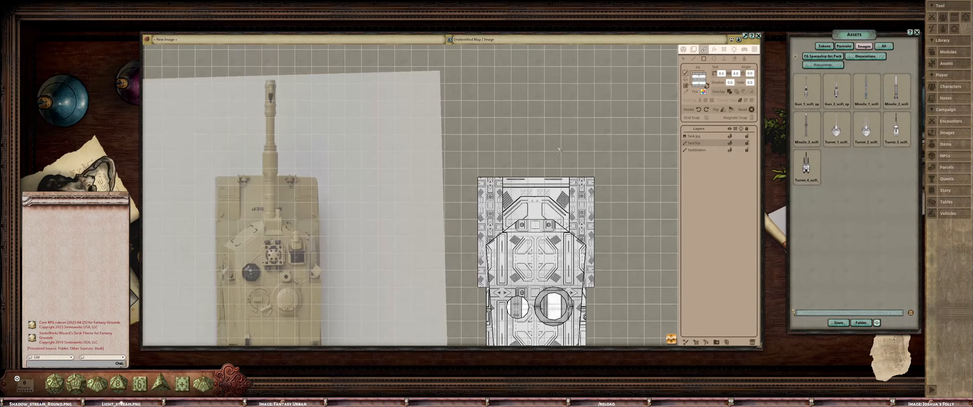
# Add a new painting layer and draw a tall, narrow texture-filled rectangle beside the reference tank as the gun barrel
pyautogui.scroll(1, 536, 92)
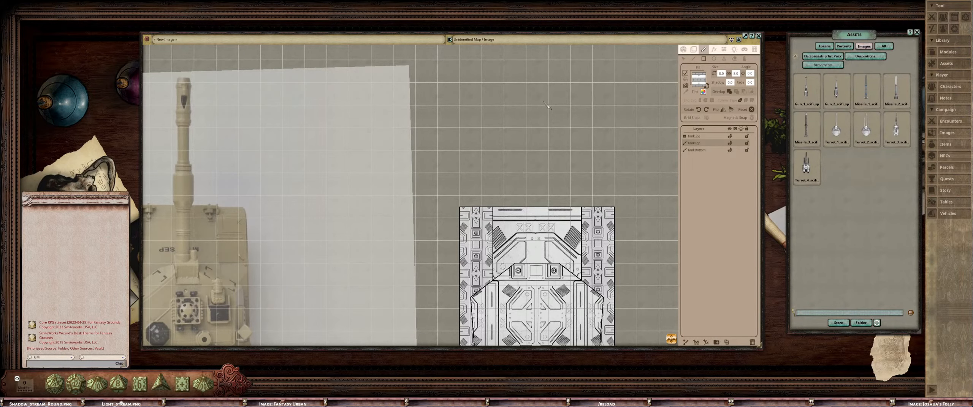
pyautogui.scroll(-3, 546, 105)
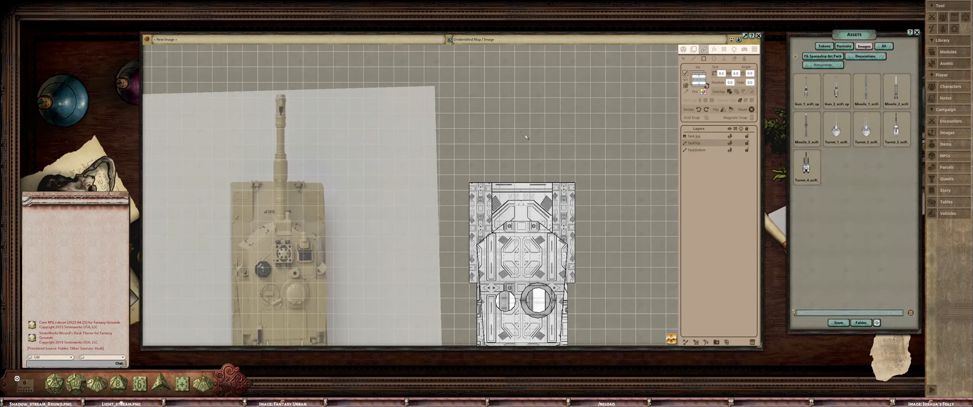
pyautogui.click(686, 345)
pyautogui.scroll(1, 523, 111)
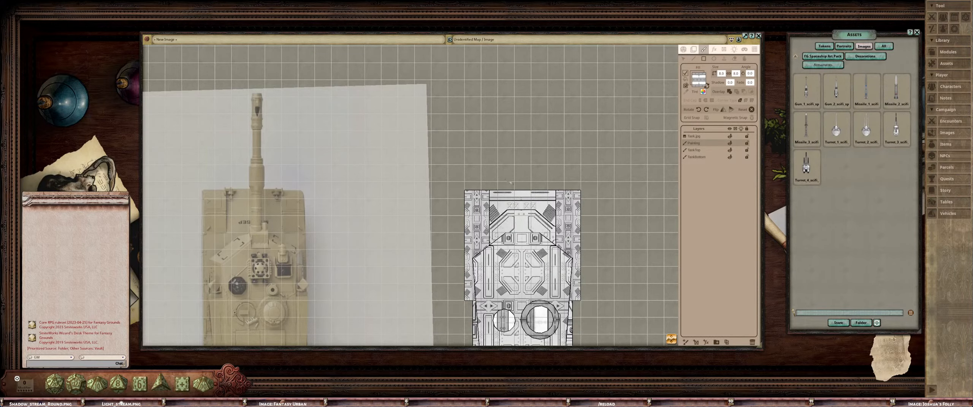
pyautogui.scroll(-3, 510, 182)
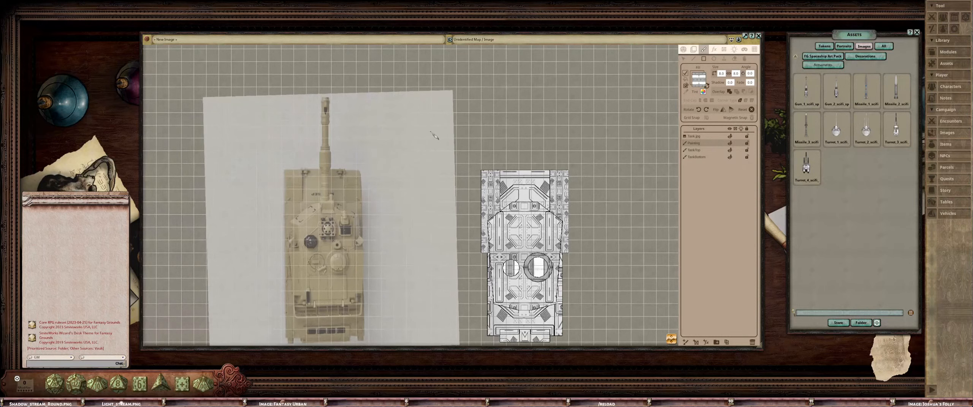
pyautogui.scroll(1, 462, 113)
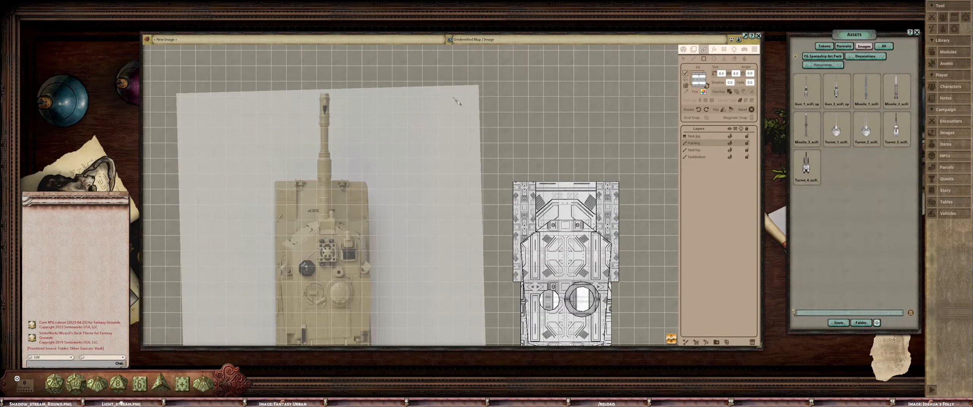
pyautogui.moveTo(453, 98)
pyautogui.mouseDown()
pyautogui.moveTo(471, 266)
pyautogui.moveTo(474, 241)
pyautogui.mouseUp()
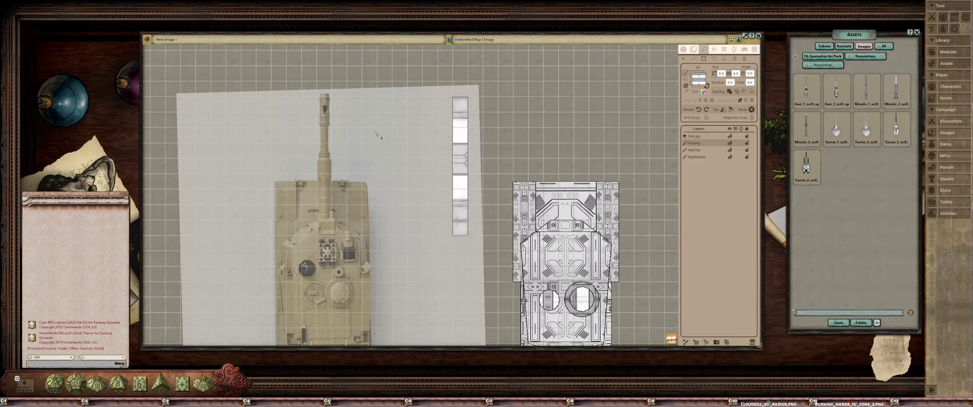
# Draw a slightly wider collar across the barrel's muzzle end, with overlapping shapes set to merge into one outline
pyautogui.scroll(4, 378, 136)
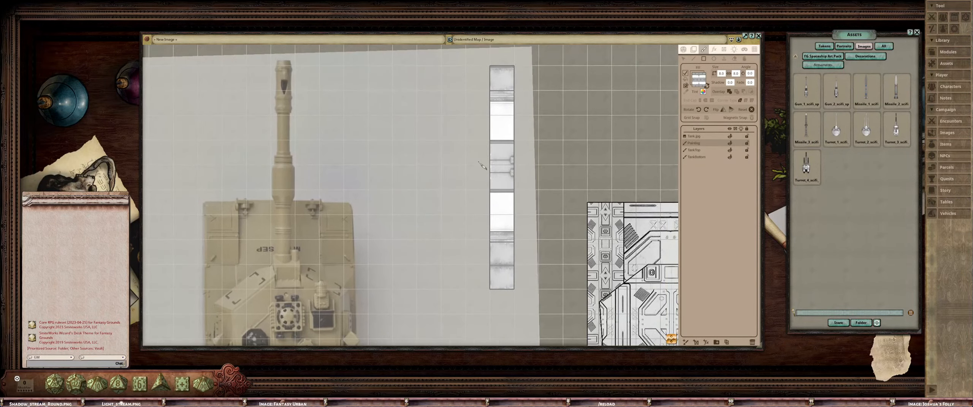
pyautogui.scroll(-3, 479, 164)
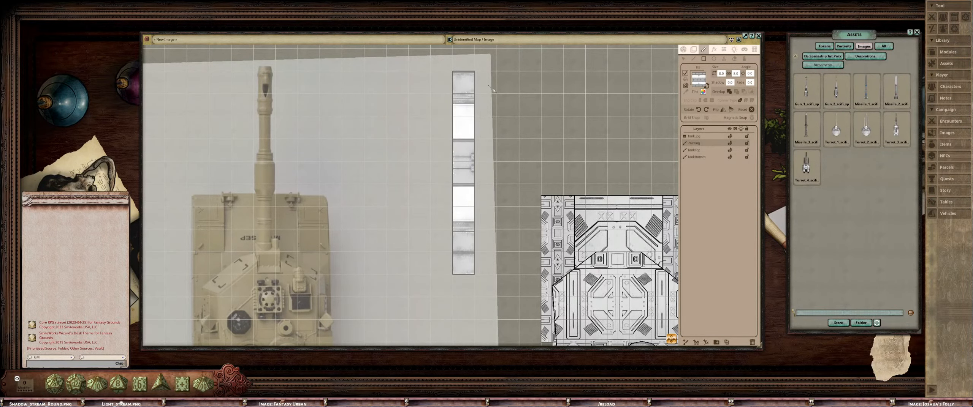
pyautogui.moveTo(460, 131); pyautogui.dragTo(456, 135)
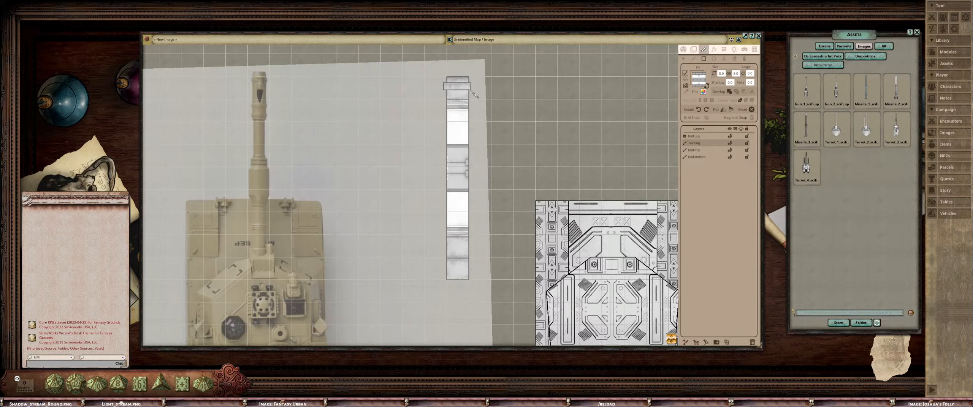
pyautogui.click(737, 92)
pyautogui.moveTo(445, 84); pyautogui.dragTo(474, 93)
pyautogui.moveTo(485, 133); pyautogui.dragTo(475, 133)
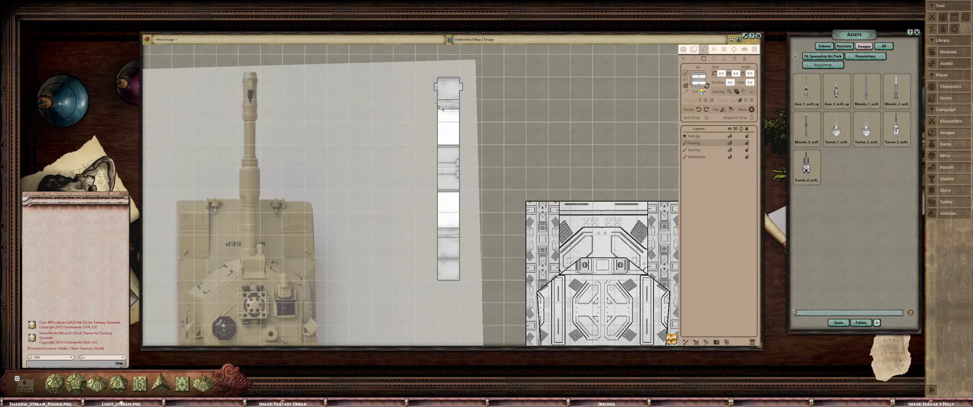
# Add two thin merged rings, slightly wider than the barrel, just below the muzzle collar
pyautogui.moveTo(436, 102); pyautogui.dragTo(461, 113)
pyautogui.click(440, 116)
pyautogui.scroll(-1, 465, 147)
pyautogui.moveTo(461, 143); pyautogui.dragTo(453, 130)
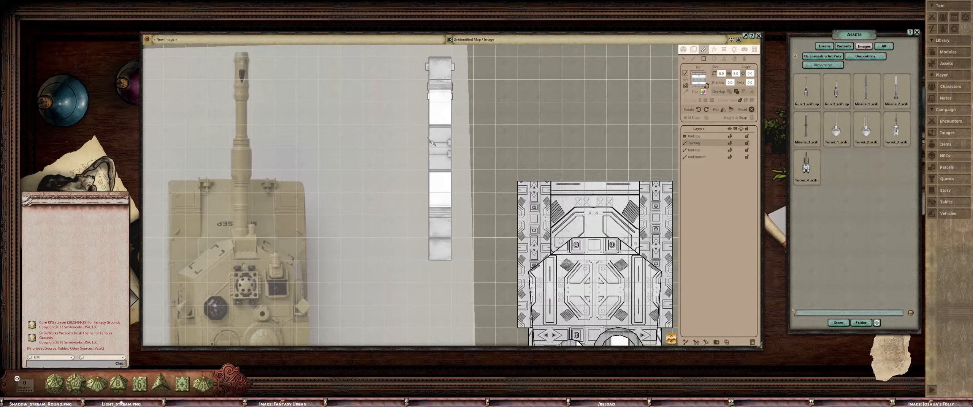
# Draw two overlapping rectangles of increasing width around the middle of the barrel to form a stepped sleeve
pyautogui.moveTo(427, 138)
pyautogui.mouseDown()
pyautogui.moveTo(464, 175)
pyautogui.moveTo(453, 190)
pyautogui.mouseUp()
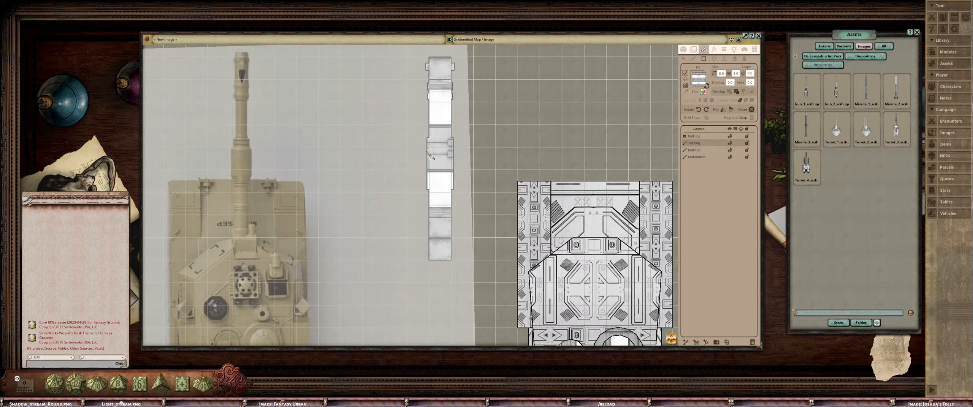
pyautogui.moveTo(425, 144); pyautogui.dragTo(456, 187)
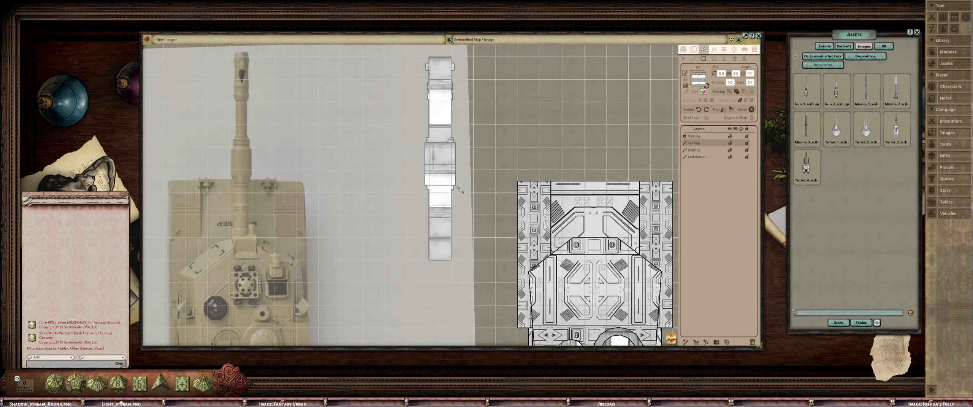
pyautogui.moveTo(464, 181); pyautogui.dragTo(461, 168)
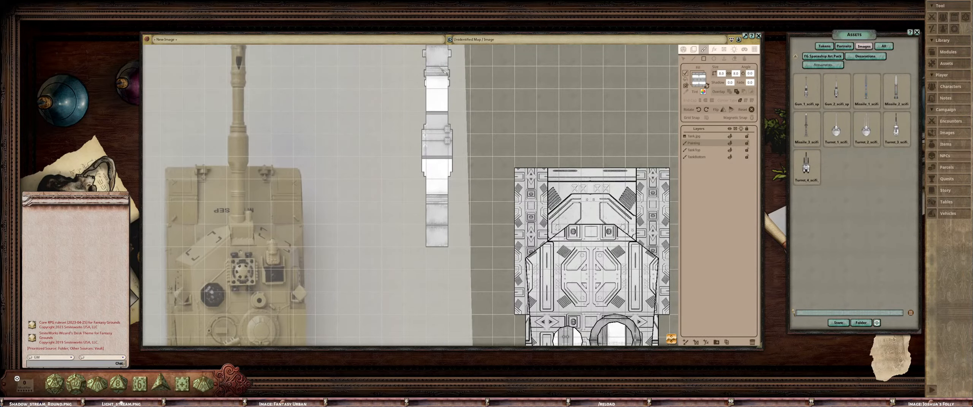
# Add two narrow merged rings around the lower barrel, below the stepped sleeve
pyautogui.scroll(2, 452, 179)
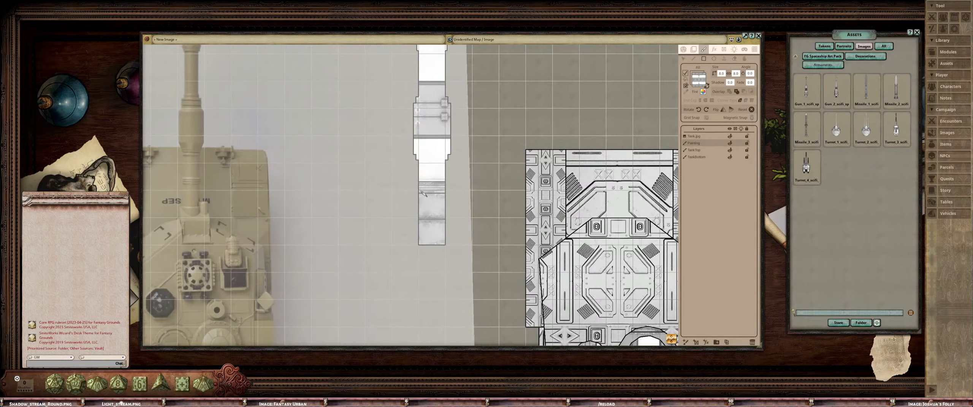
pyautogui.moveTo(416, 187); pyautogui.dragTo(447, 191)
pyautogui.moveTo(417, 193); pyautogui.dragTo(447, 197)
pyautogui.scroll(-4, 450, 201)
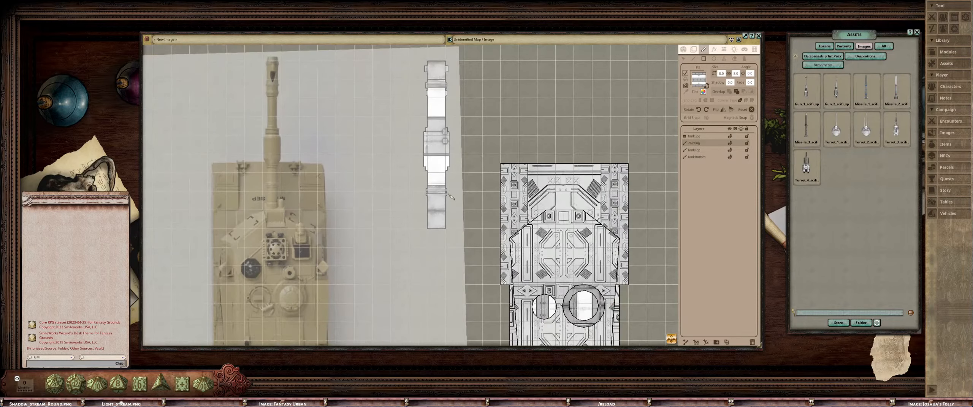
pyautogui.scroll(3, 447, 175)
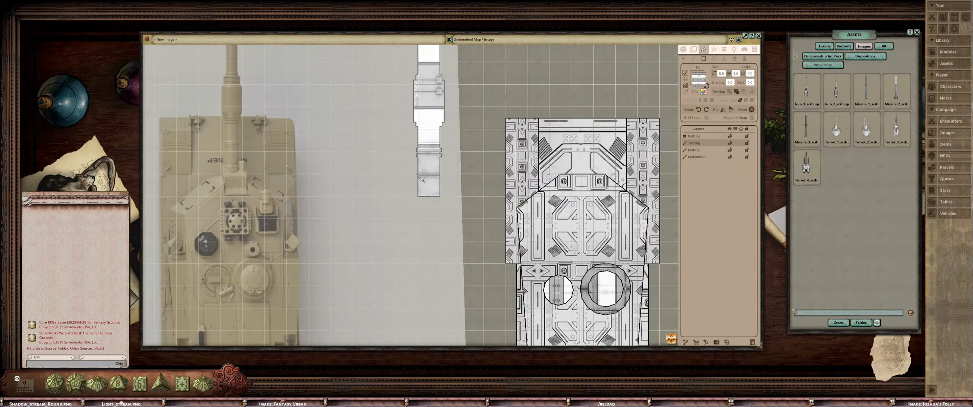
# Draw a wide breech block at the barrel's base and merge a small raised block onto its upper right corner
pyautogui.moveTo(417, 175); pyautogui.dragTo(450, 197)
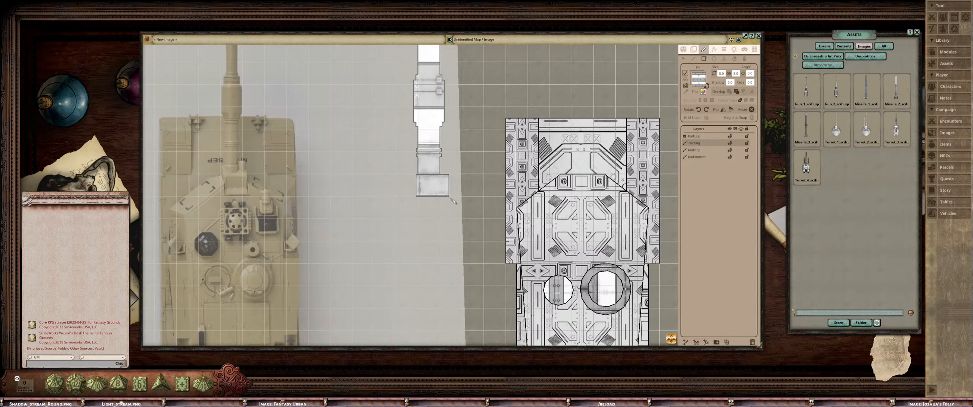
pyautogui.scroll(3, 444, 169)
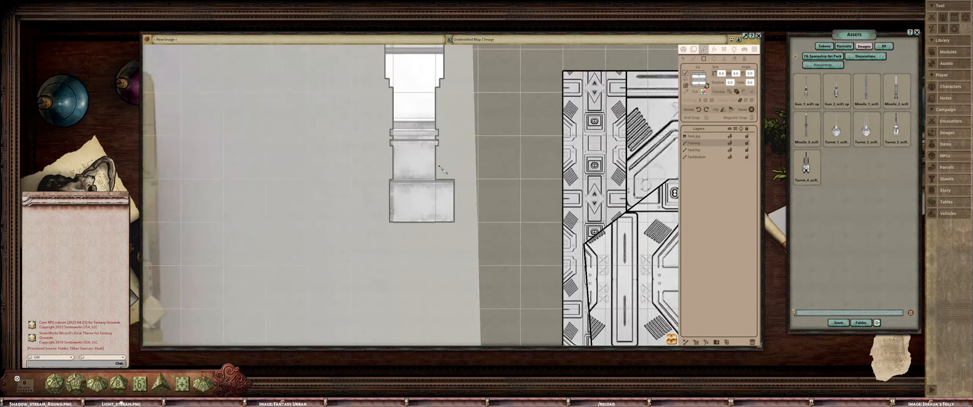
pyautogui.scroll(-3, 458, 170)
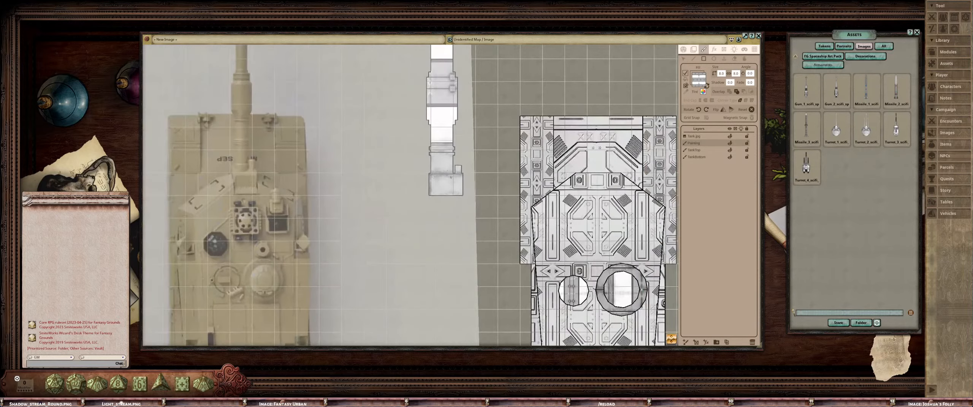
pyautogui.scroll(-3, 461, 179)
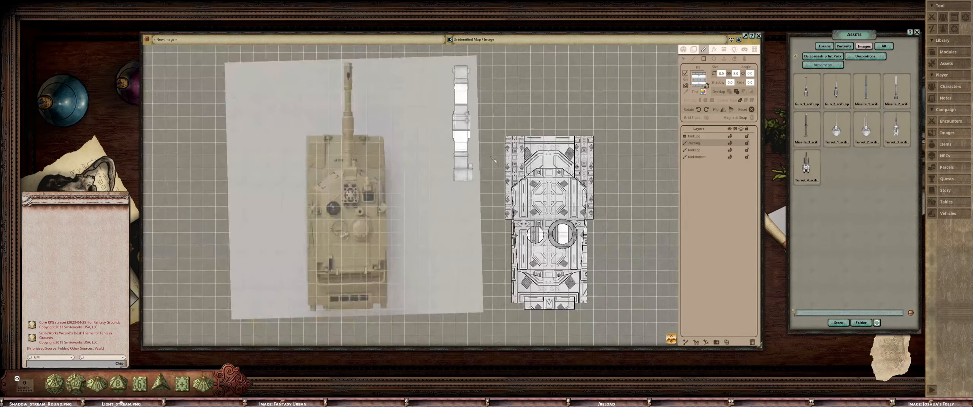
pyautogui.scroll(1, 470, 184)
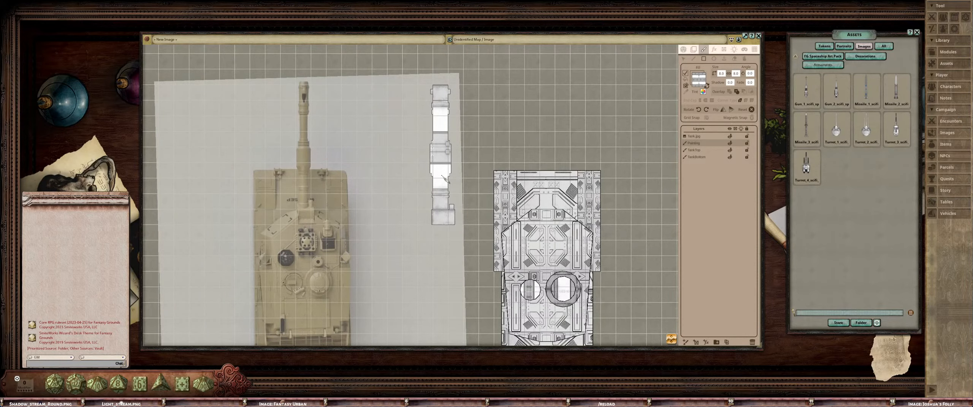
# Switch to the paint selection tool to show the editable outline points of the merged gun barrel
pyautogui.click(694, 50)
pyautogui.scroll(3, 487, 114)
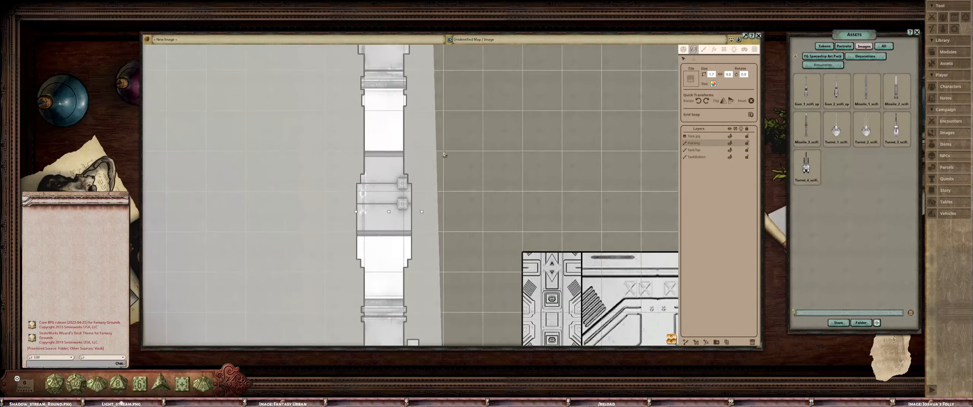
pyautogui.scroll(-1, 491, 180)
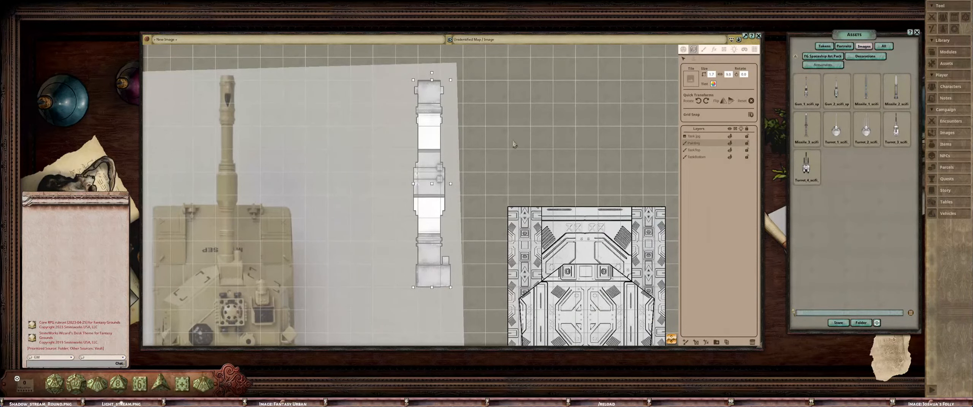
pyautogui.click(703, 49)
pyautogui.click(683, 59)
pyautogui.scroll(-1, 480, 159)
pyautogui.scroll(1, 481, 159)
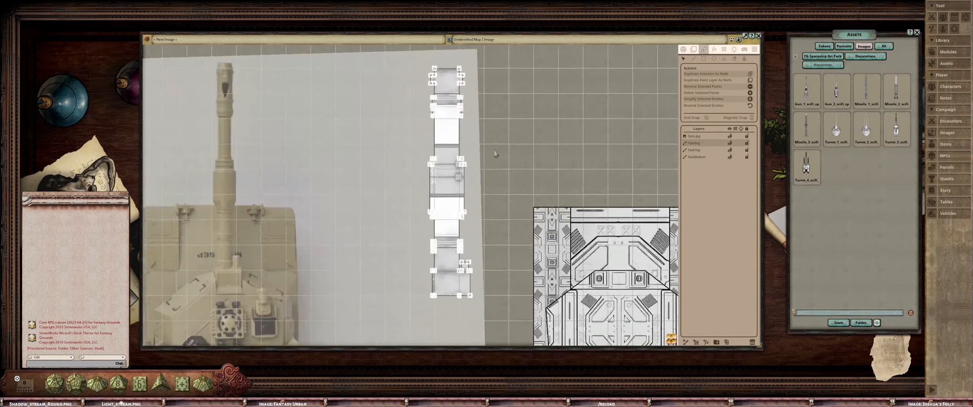
# Select the barrel's right-side outline points from the muzzle to the lower rings and move them inward to narrow the barrel
pyautogui.moveTo(449, 62)
pyautogui.mouseDown()
pyautogui.moveTo(478, 256)
pyautogui.moveTo(447, 263)
pyautogui.mouseUp()
pyautogui.scroll(2, 478, 263)
pyautogui.moveTo(478, 224); pyautogui.dragTo(469, 258)
pyautogui.scroll(-2, 469, 261)
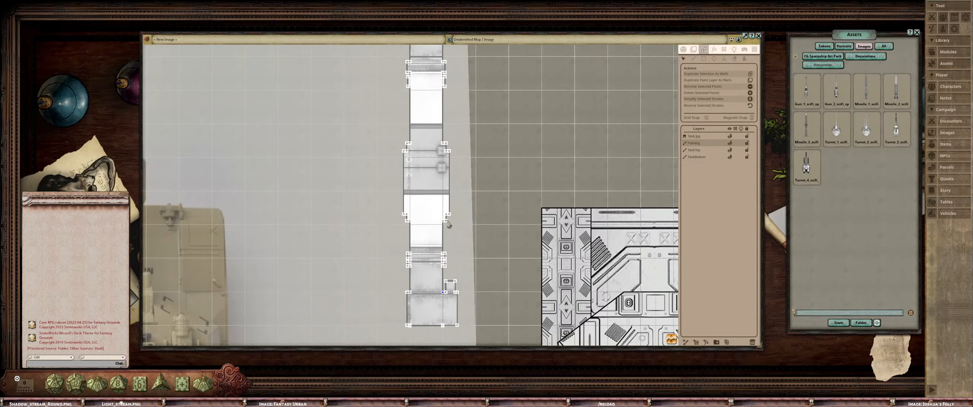
pyautogui.moveTo(449, 227); pyautogui.dragTo(428, 255)
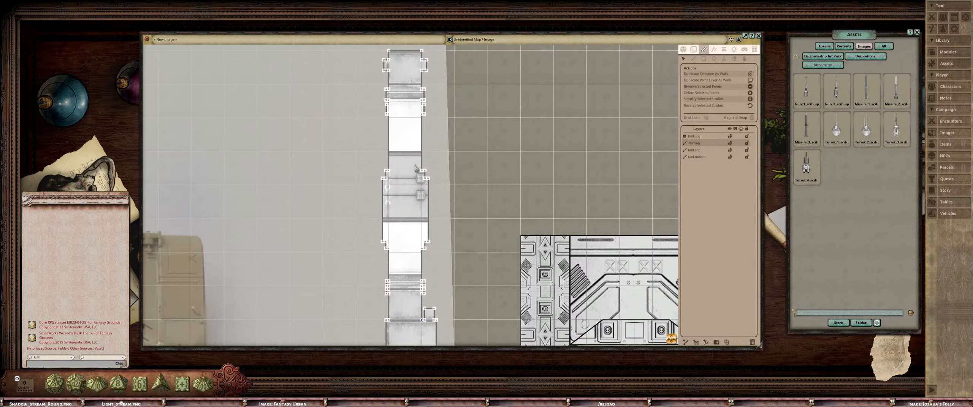
pyautogui.moveTo(409, 46); pyautogui.dragTo(431, 304)
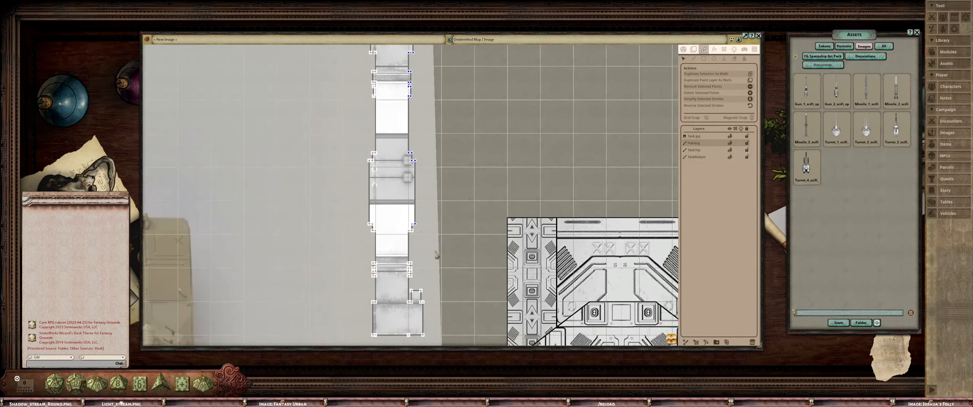
pyautogui.scroll(-2, 404, 217)
pyautogui.moveTo(402, 93); pyautogui.dragTo(416, 268)
pyautogui.scroll(2, 415, 268)
pyautogui.scroll(3, 439, 243)
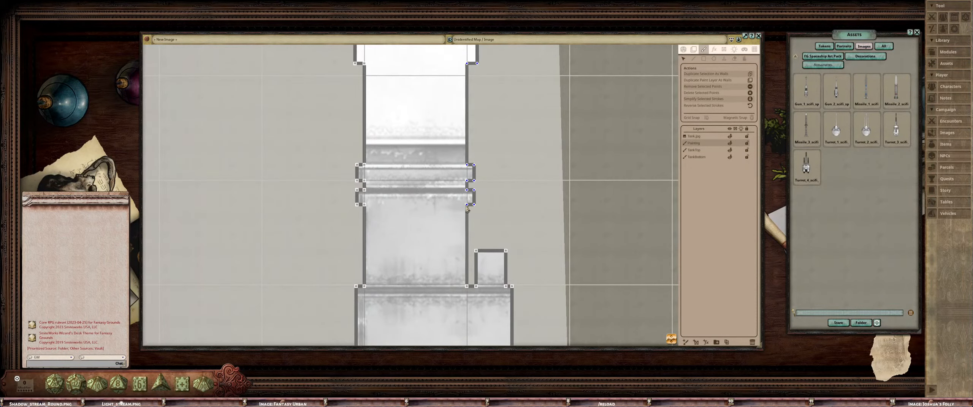
pyautogui.moveTo(467, 209); pyautogui.dragTo(423, 209)
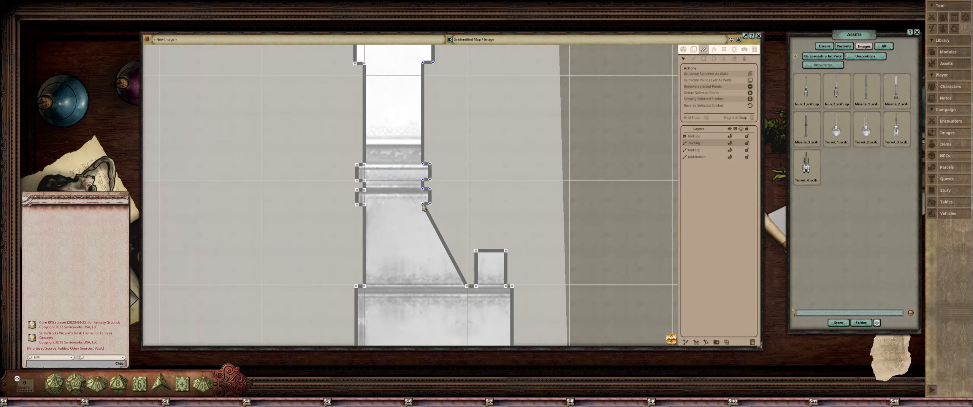
# Examine the narrowed barrel and its breech block against the gun on the reference tank
pyautogui.scroll(-5, 469, 209)
pyautogui.scroll(3, 487, 193)
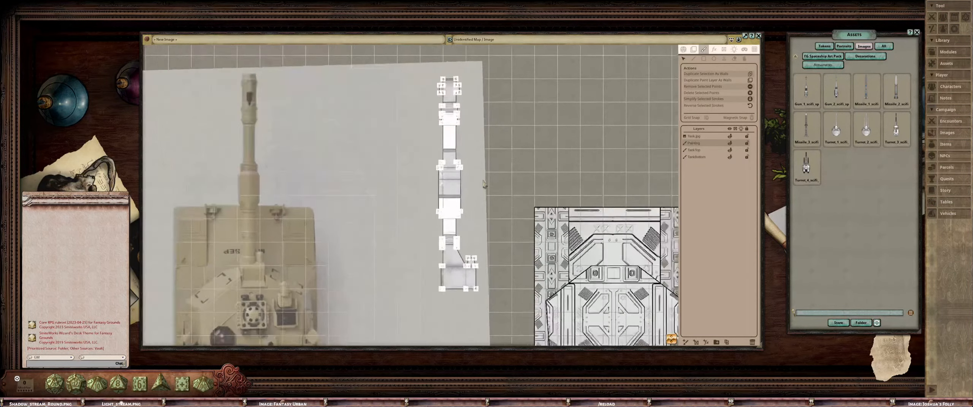
pyautogui.scroll(2, 470, 203)
pyautogui.moveTo(453, 278); pyautogui.dragTo(468, 260)
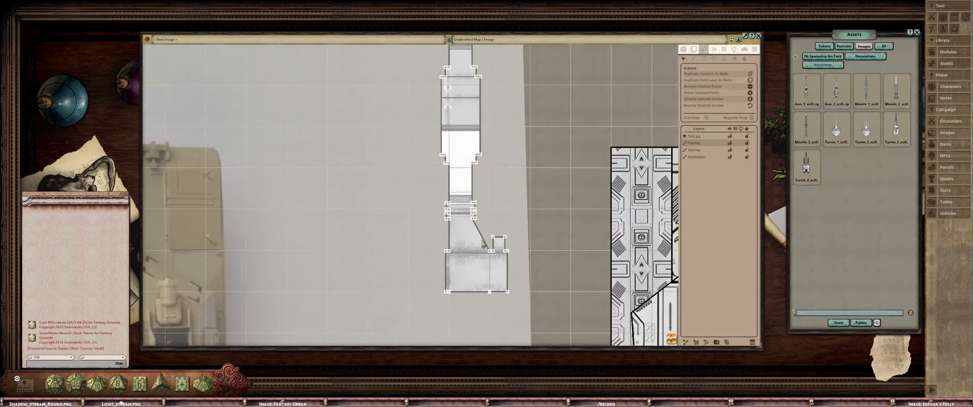
pyautogui.scroll(5, 468, 261)
pyautogui.scroll(-6, 458, 255)
pyautogui.moveTo(377, 270); pyautogui.dragTo(440, 227)
pyautogui.moveTo(326, 223); pyautogui.dragTo(354, 224)
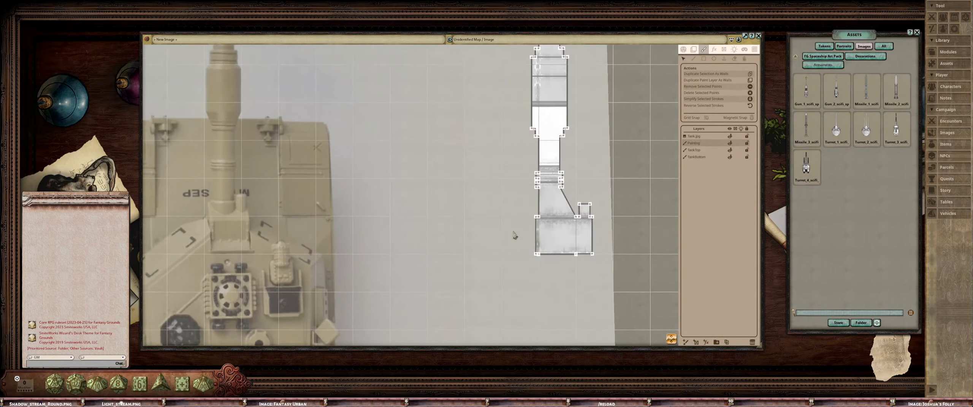
pyautogui.scroll(3, 515, 234)
pyautogui.scroll(-6, 498, 144)
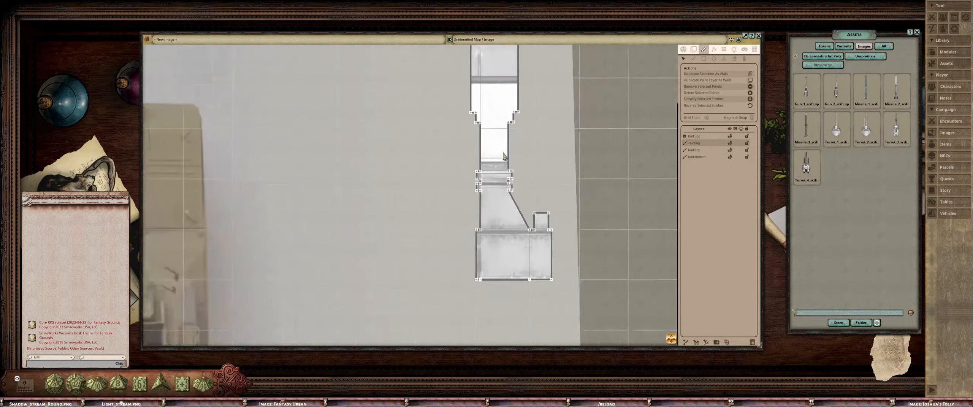
pyautogui.scroll(3, 510, 239)
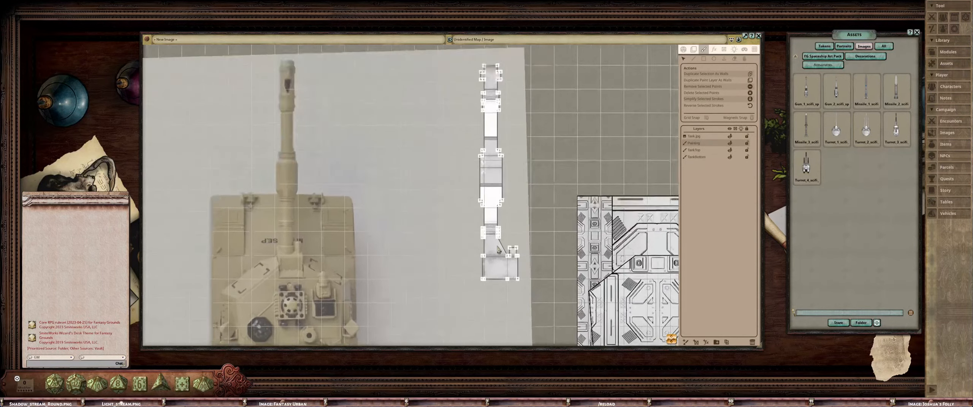
# Select the right-side outline points of the breech block and its raised block and move them inward to narrow the breech
pyautogui.moveTo(534, 243)
pyautogui.mouseDown()
pyautogui.moveTo(502, 282)
pyautogui.moveTo(496, 266)
pyautogui.mouseUp()
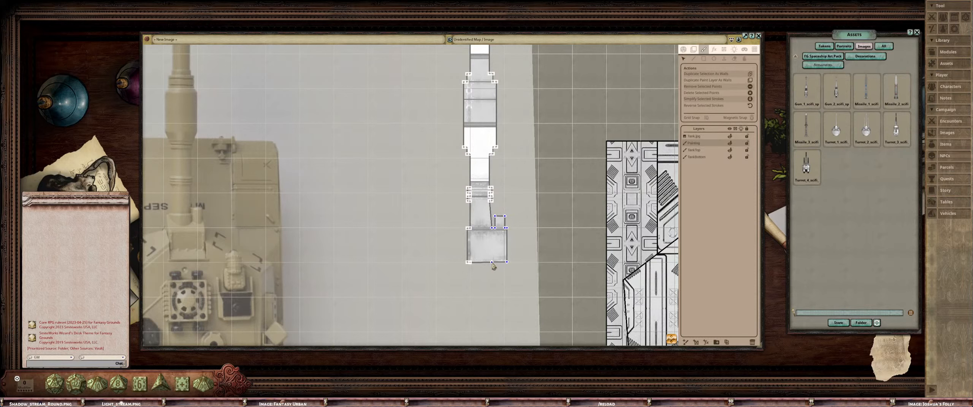
pyautogui.moveTo(492, 266); pyautogui.dragTo(496, 266)
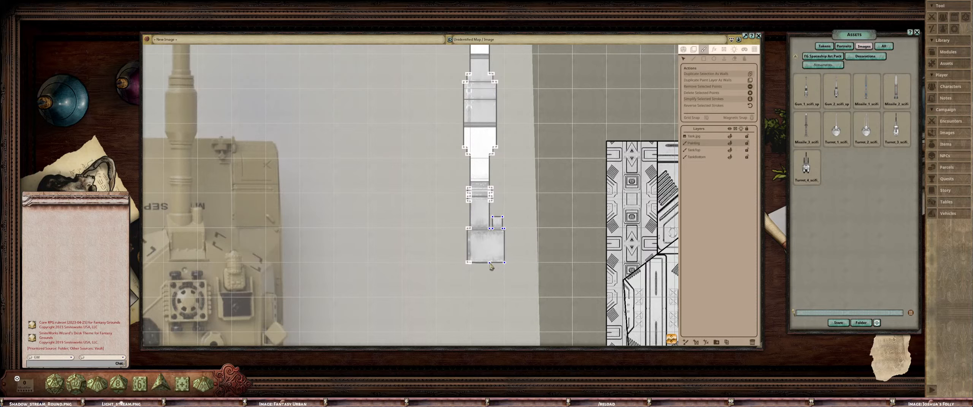
pyautogui.moveTo(490, 267); pyautogui.dragTo(492, 267)
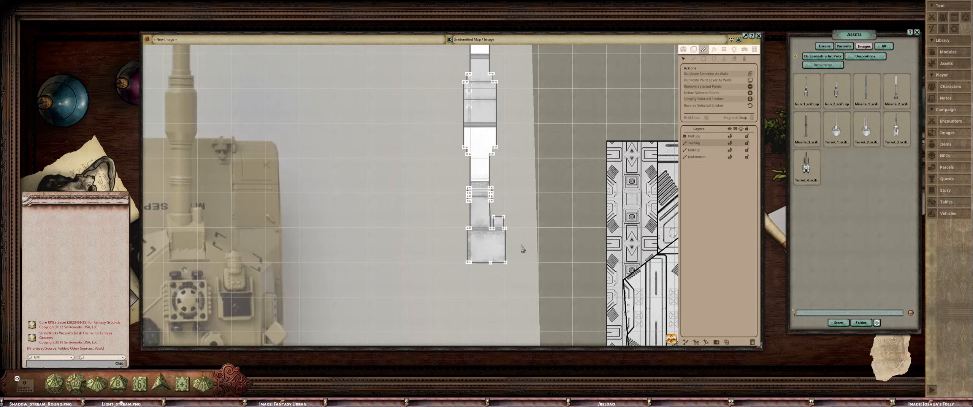
pyautogui.scroll(5, 521, 249)
pyautogui.moveTo(557, 156); pyautogui.dragTo(482, 303)
pyautogui.moveTo(488, 209); pyautogui.dragTo(487, 212)
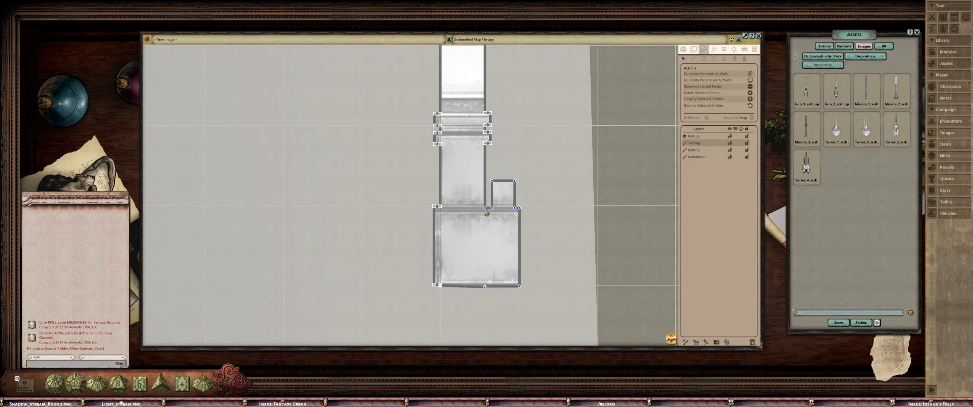
pyautogui.scroll(-5, 532, 216)
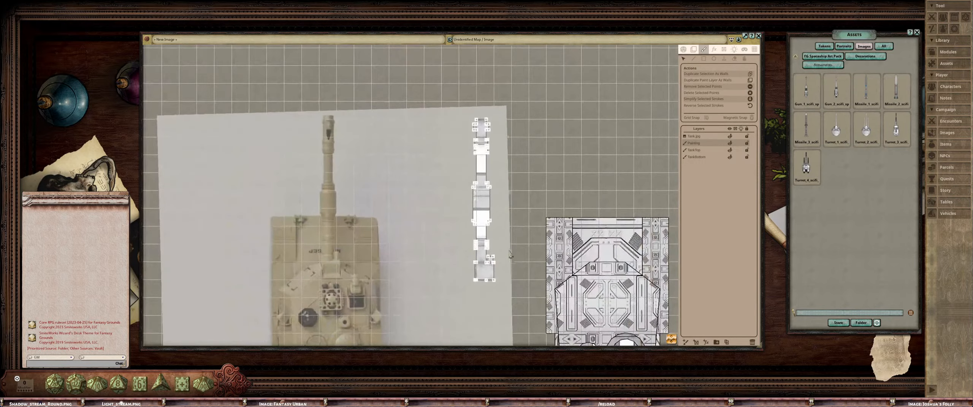
# Move the finished gun barrel onto the tank, centring its breech on the front of the turret
pyautogui.scroll(-3, 508, 236)
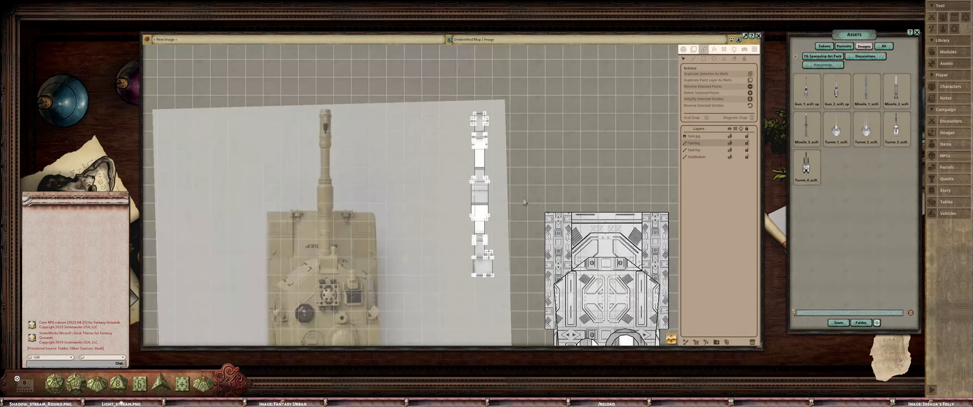
pyautogui.click(694, 50)
pyautogui.moveTo(560, 184); pyautogui.dragTo(495, 143)
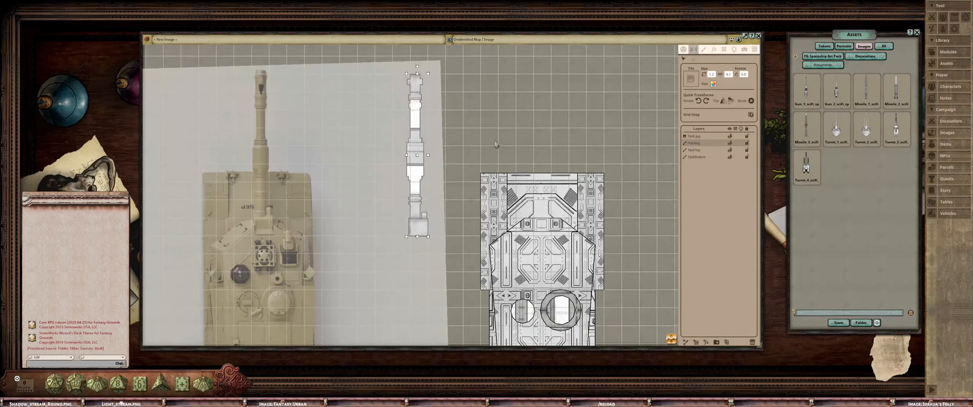
pyautogui.moveTo(417, 177); pyautogui.dragTo(541, 176)
pyautogui.scroll(-5, 541, 176)
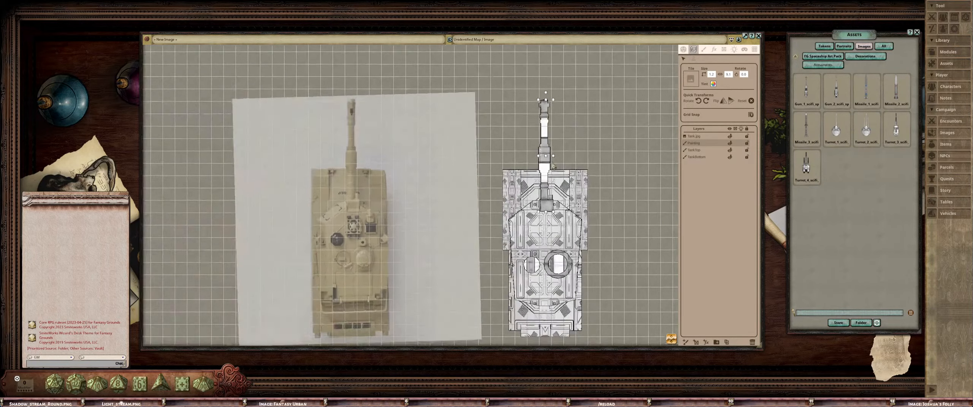
pyautogui.scroll(4, 578, 176)
pyautogui.scroll(3, 557, 169)
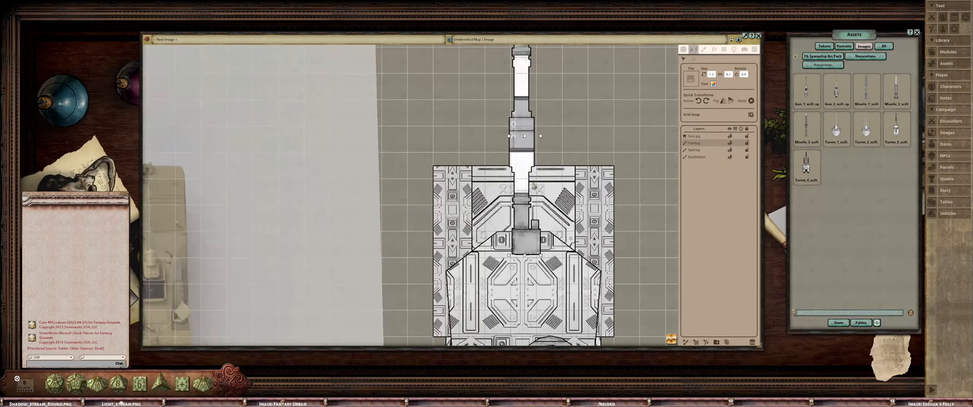
pyautogui.moveTo(522, 176); pyautogui.dragTo(518, 180)
pyautogui.scroll(-2, 517, 258)
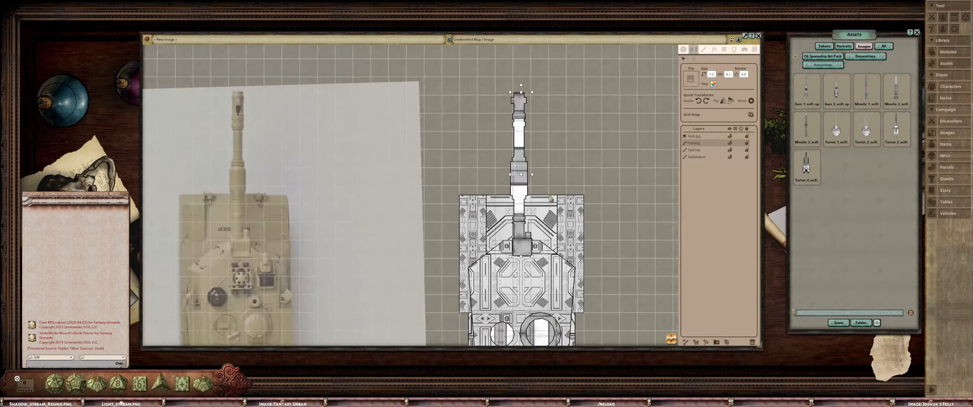
# Edit the barrel's fill texture, scaling it down and offsetting it along the barrel sections
pyautogui.click(704, 49)
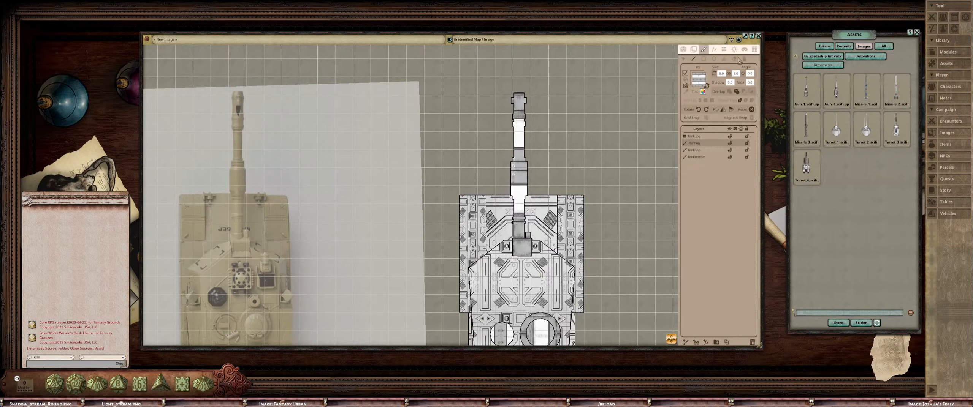
pyautogui.click(744, 59)
pyautogui.scroll(2, 502, 158)
pyautogui.keyDown('ctrl'); pyautogui.scroll(-4, 534, 170); pyautogui.keyUp('ctrl')
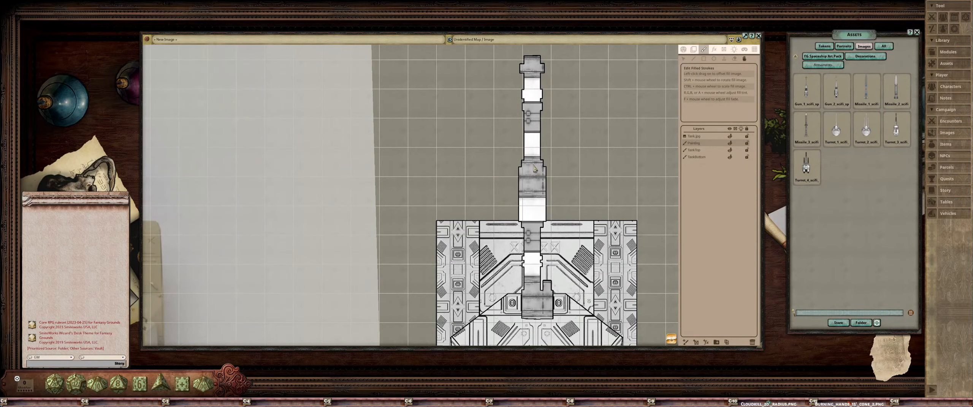
pyautogui.moveTo(531, 170); pyautogui.dragTo(527, 174)
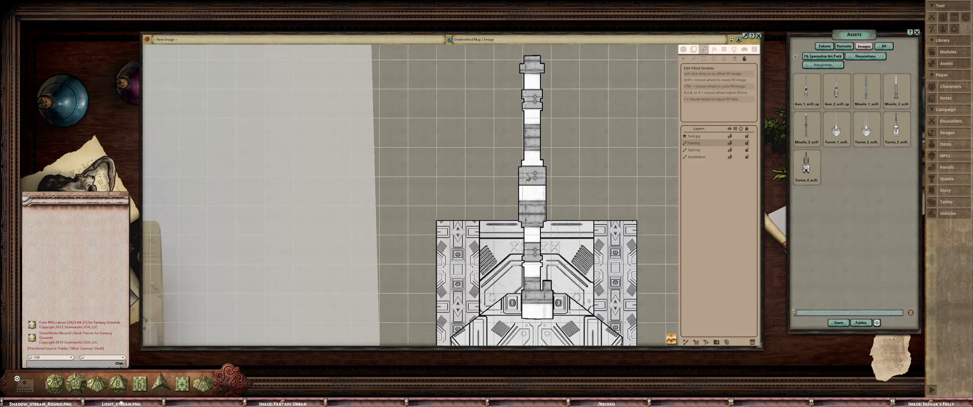
# Compare the textured barrel, turret and hull with the reference tank, including the front corners of its hull
pyautogui.scroll(3, 526, 175)
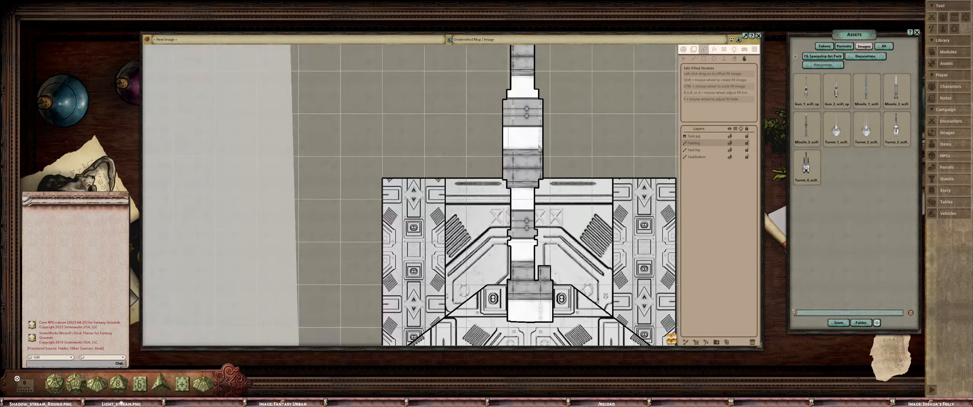
pyautogui.scroll(-1, 540, 149)
pyautogui.scroll(-2, 540, 149)
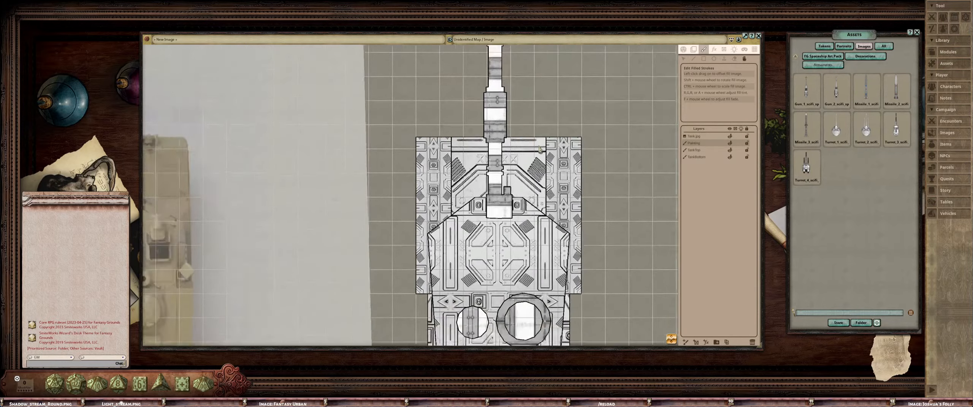
pyautogui.scroll(-1, 540, 149)
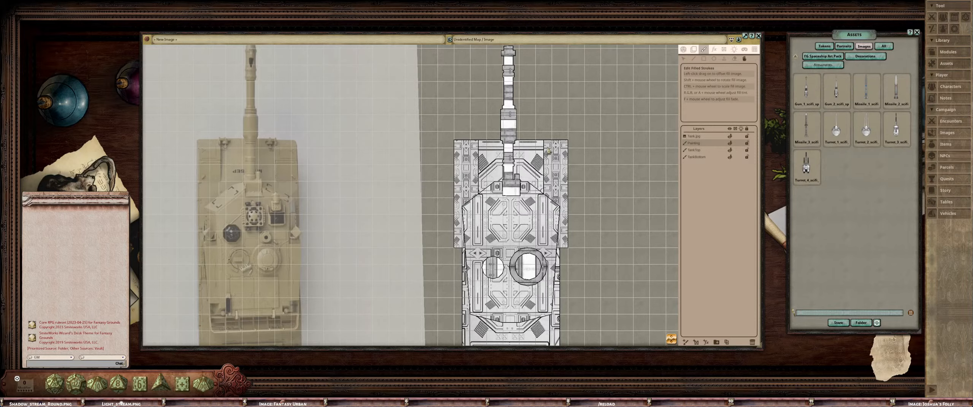
pyautogui.moveTo(588, 136); pyautogui.dragTo(538, 123)
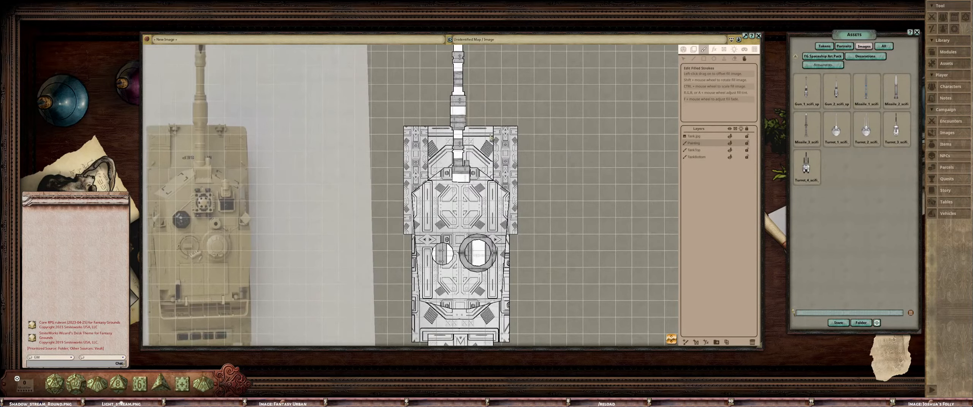
pyautogui.scroll(-5, 491, 139)
pyautogui.scroll(4, 288, 157)
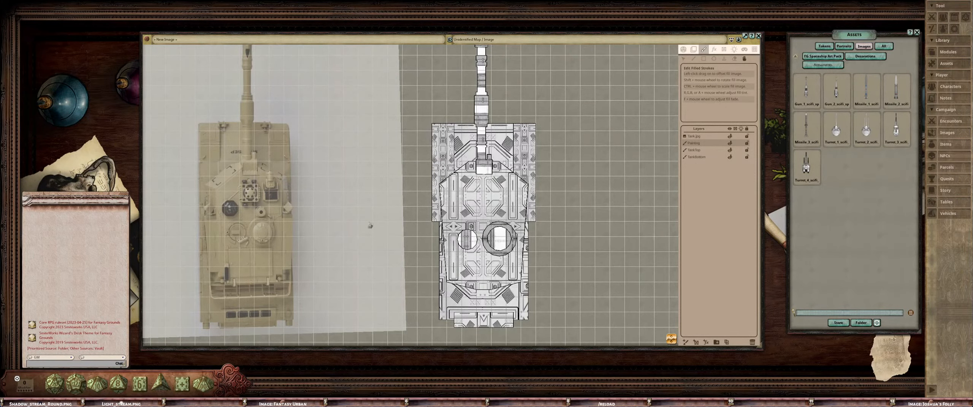
pyautogui.moveTo(481, 208); pyautogui.dragTo(495, 197)
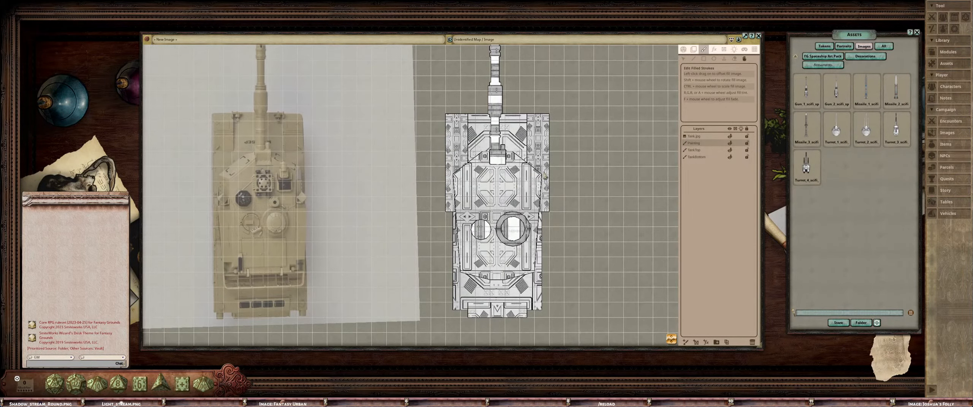
pyautogui.scroll(1, 544, 175)
pyautogui.moveTo(317, 178); pyautogui.dragTo(339, 198)
pyautogui.scroll(1, 364, 189)
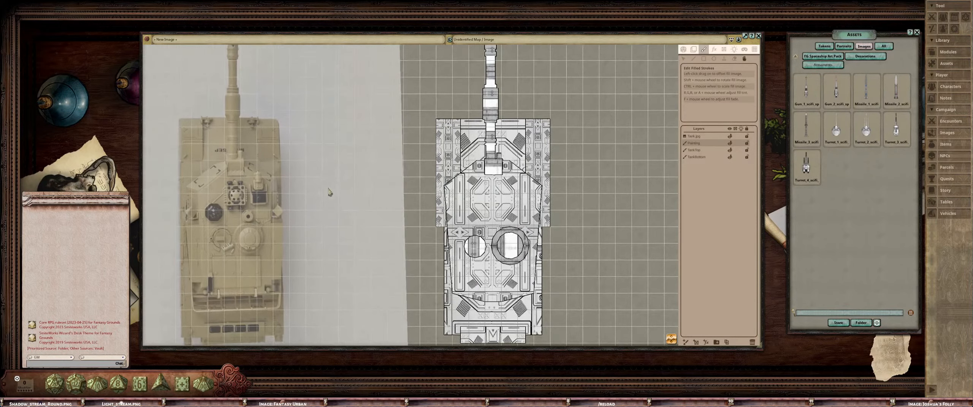
pyautogui.scroll(1, 410, 150)
pyautogui.moveTo(263, 151); pyautogui.dragTo(351, 159)
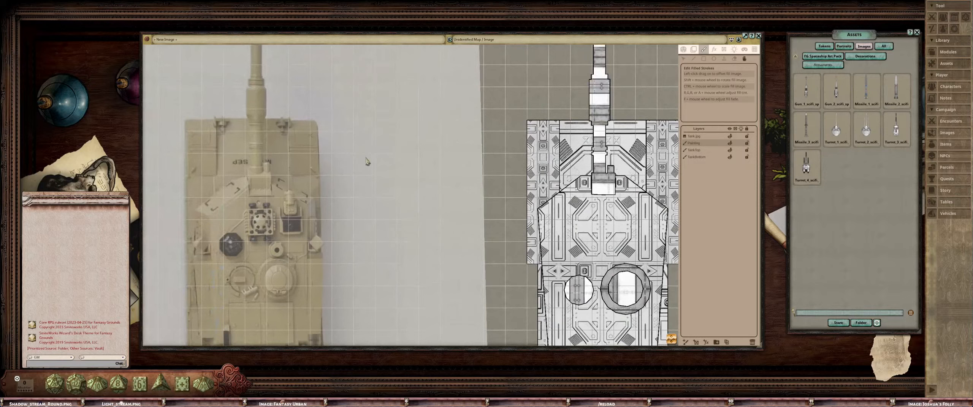
pyautogui.scroll(4, 320, 135)
pyautogui.moveTo(148, 107); pyautogui.dragTo(357, 137)
pyautogui.scroll(5, 356, 136)
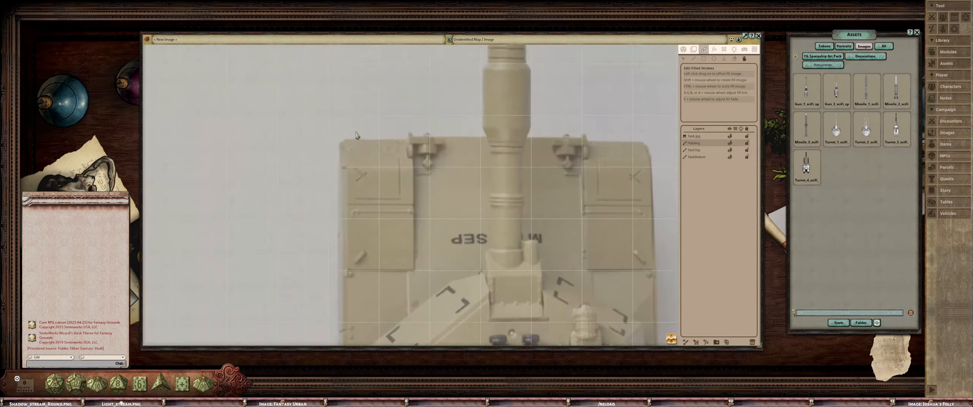
pyautogui.scroll(-11, 340, 150)
pyautogui.moveTo(502, 146); pyautogui.dragTo(317, 146)
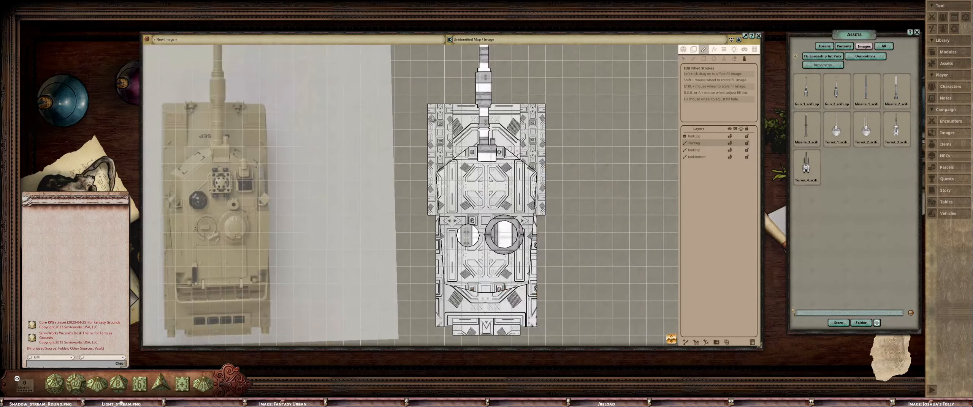
# Make the tank bottom layer active and show the hull's editable outline points to inspect its corners
pyautogui.click(708, 151)
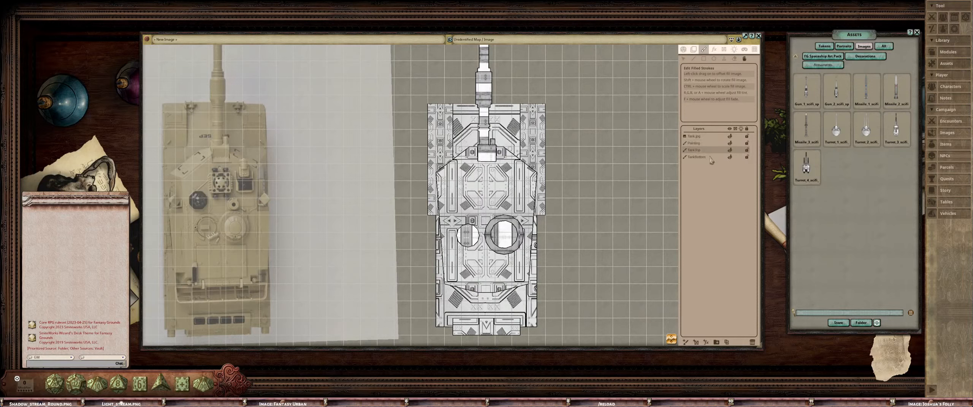
pyautogui.click(710, 157)
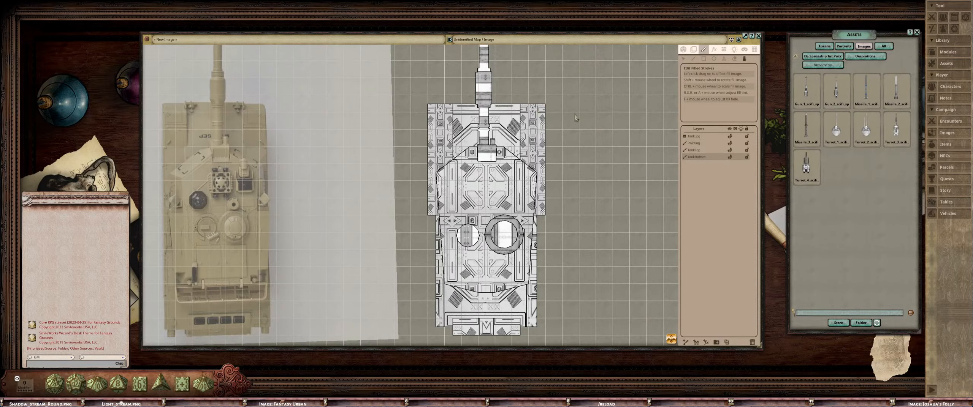
pyautogui.moveTo(339, 169); pyautogui.dragTo(386, 164)
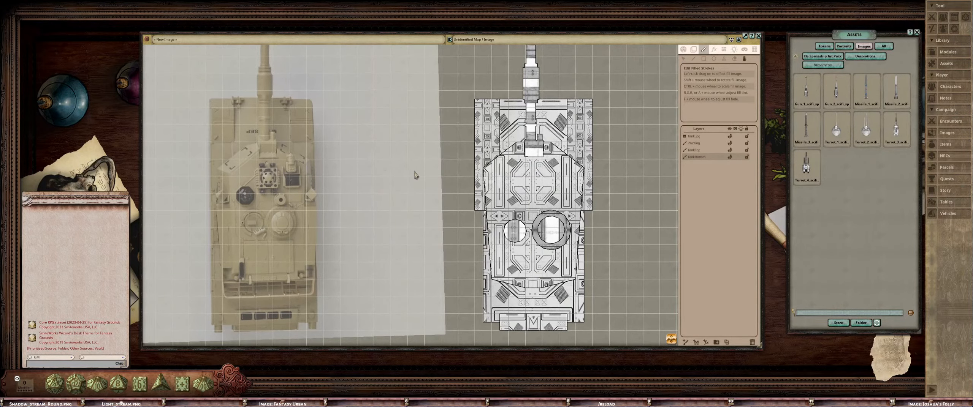
pyautogui.scroll(3, 576, 199)
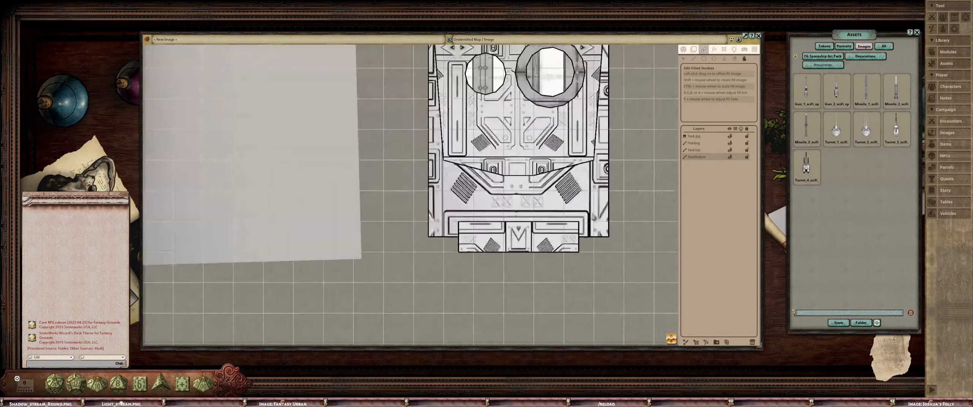
pyautogui.click(683, 59)
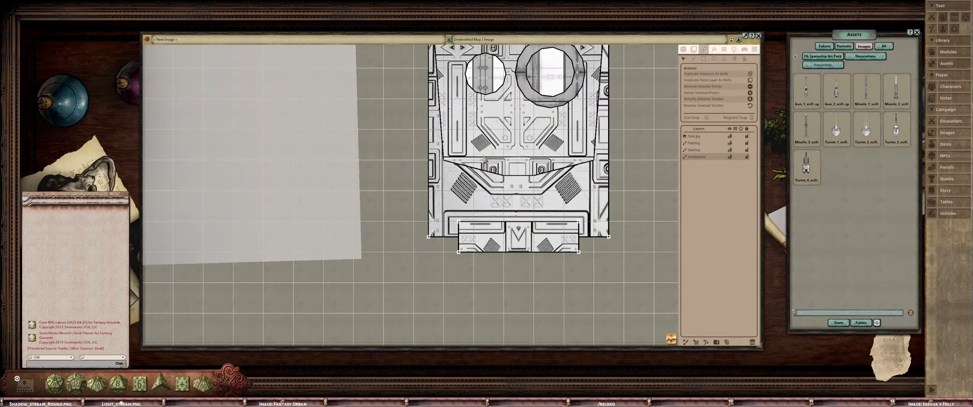
pyautogui.scroll(5, 483, 159)
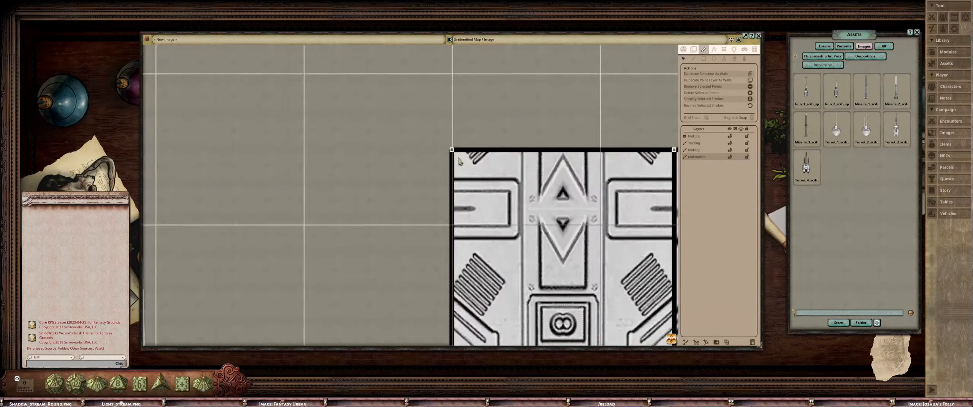
pyautogui.scroll(-6, 460, 162)
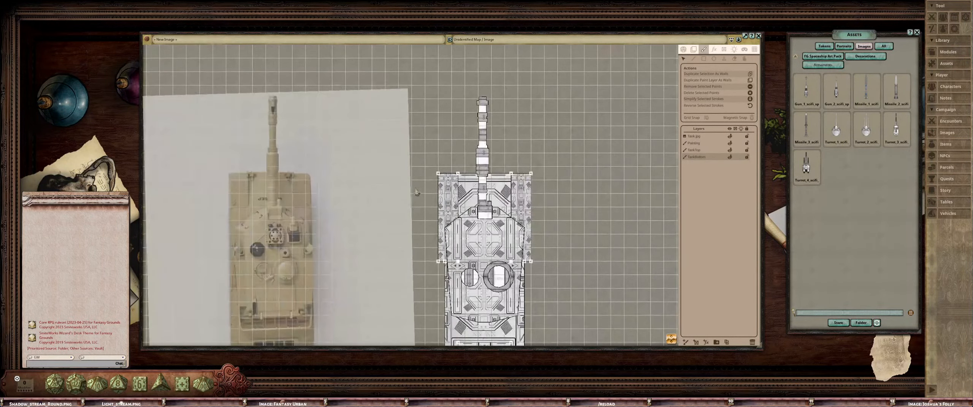
pyautogui.moveTo(416, 193); pyautogui.dragTo(427, 173)
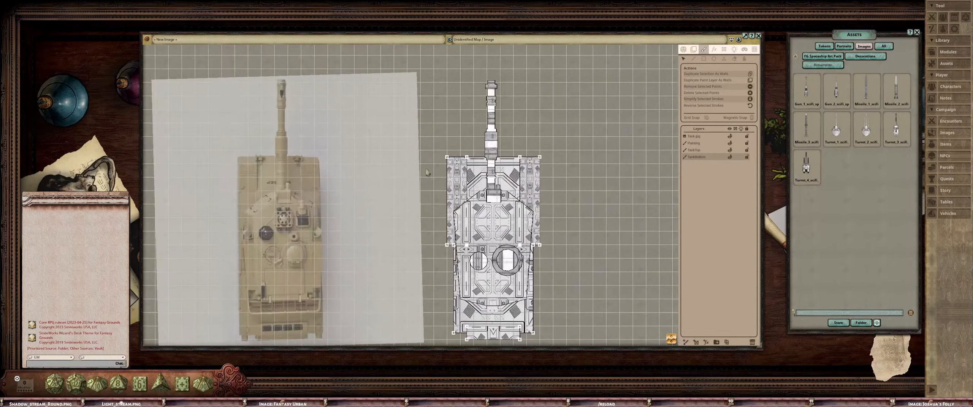
# Set the paint overlap mode to subtract and cut a small diagonal bevel off the hull's upper left corner
pyautogui.click(705, 60)
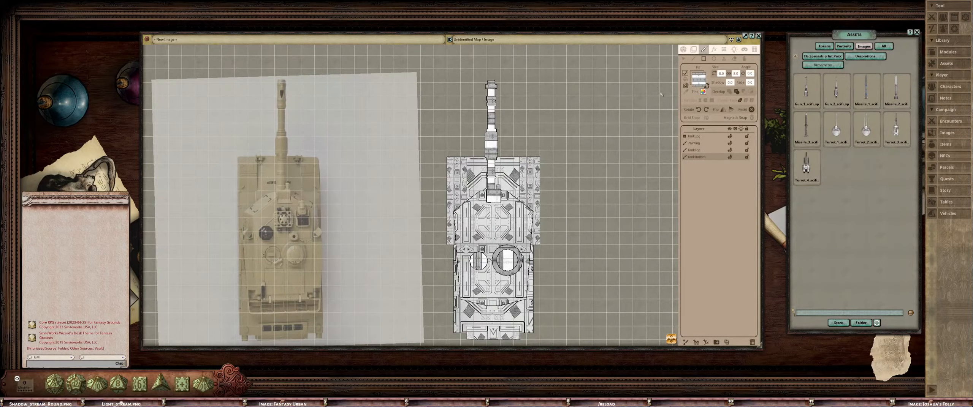
pyautogui.click(744, 93)
pyautogui.scroll(5, 459, 149)
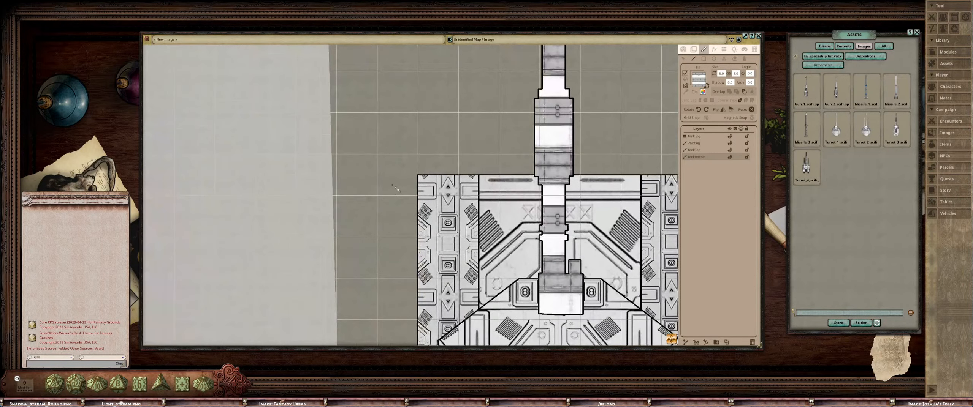
pyautogui.press('alt')
pyautogui.press('shift')
pyautogui.moveTo(411, 188)
pyautogui.mouseDown()
pyautogui.moveTo(432, 172)
pyautogui.moveTo(408, 177)
pyautogui.moveTo(412, 161)
pyautogui.moveTo(402, 183)
pyautogui.moveTo(455, 165)
pyautogui.moveTo(433, 169)
pyautogui.mouseUp()
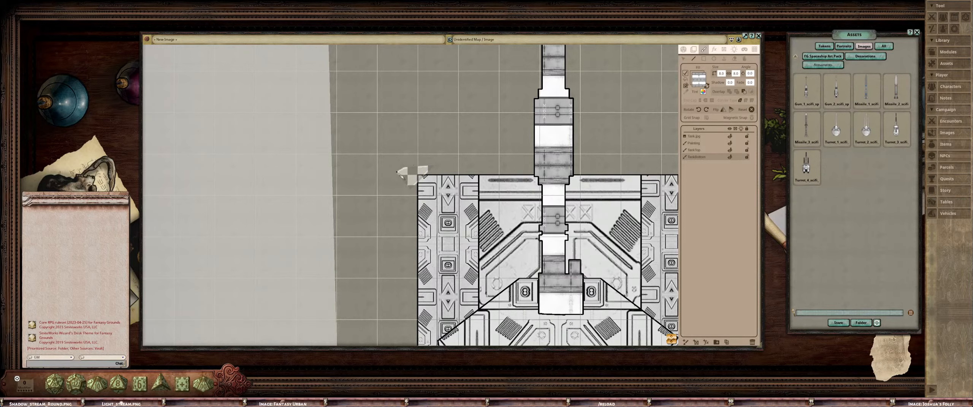
pyautogui.scroll(-3, 398, 174)
pyautogui.scroll(3, 415, 190)
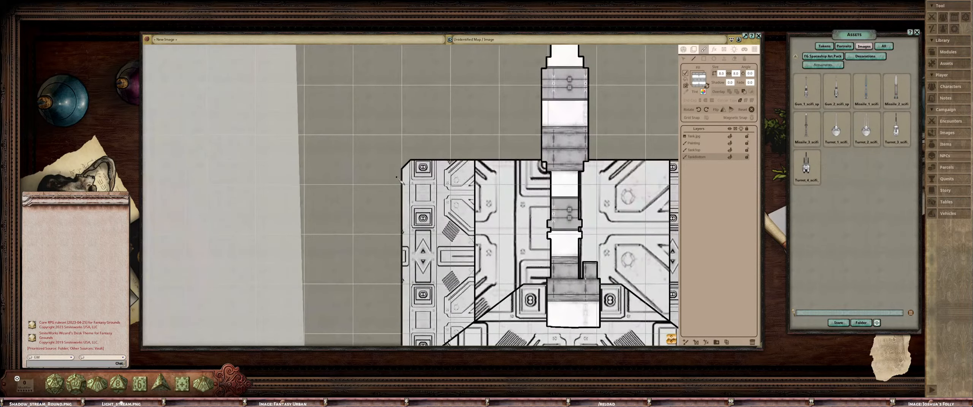
# Cut a small diagonal bevel off the hull's upper right corner to match the opposite corner
pyautogui.scroll(-3, 413, 182)
pyautogui.scroll(3, 509, 173)
pyautogui.moveTo(593, 183); pyautogui.dragTo(537, 187)
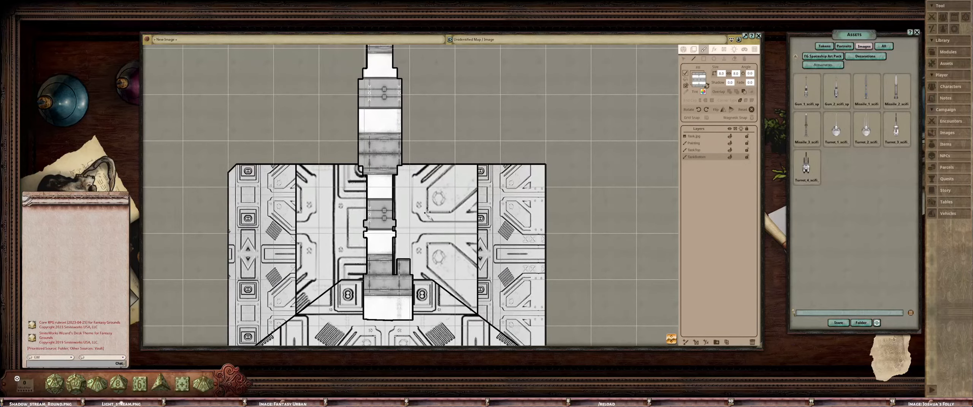
pyautogui.scroll(-3, 425, 214)
pyautogui.moveTo(425, 213); pyautogui.dragTo(509, 134)
pyautogui.scroll(-1, 476, 165)
pyautogui.moveTo(471, 254); pyautogui.dragTo(465, 220)
pyautogui.moveTo(579, 131); pyautogui.dragTo(556, 171)
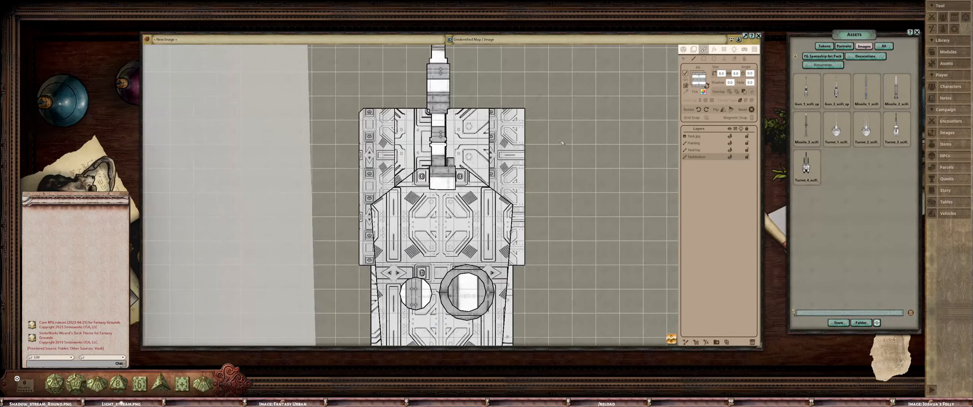
pyautogui.scroll(2, 513, 137)
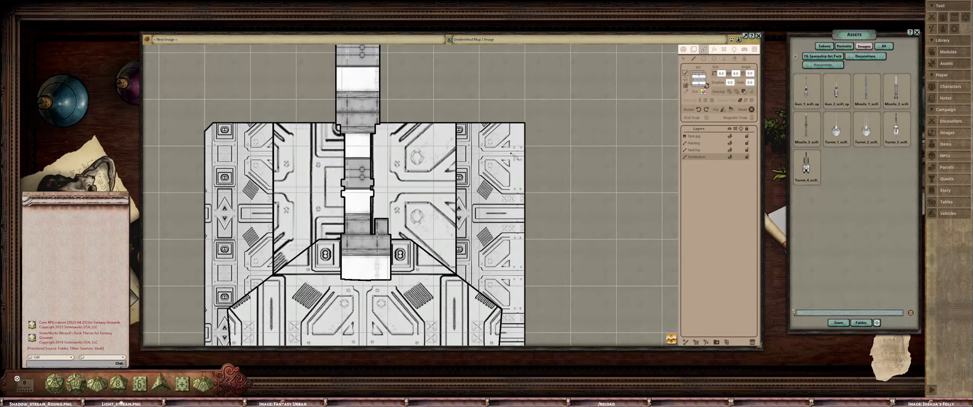
pyautogui.scroll(1, 527, 126)
pyautogui.scroll(-1, 500, 132)
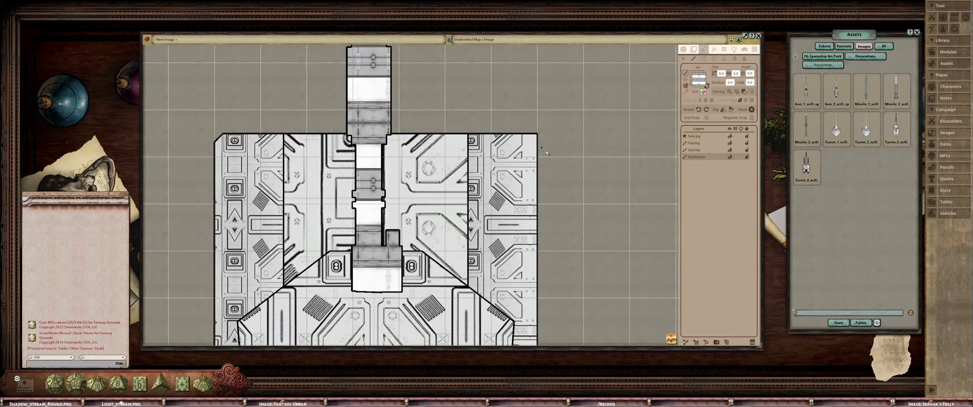
pyautogui.press('shift')
pyautogui.scroll(-3, 315, 173)
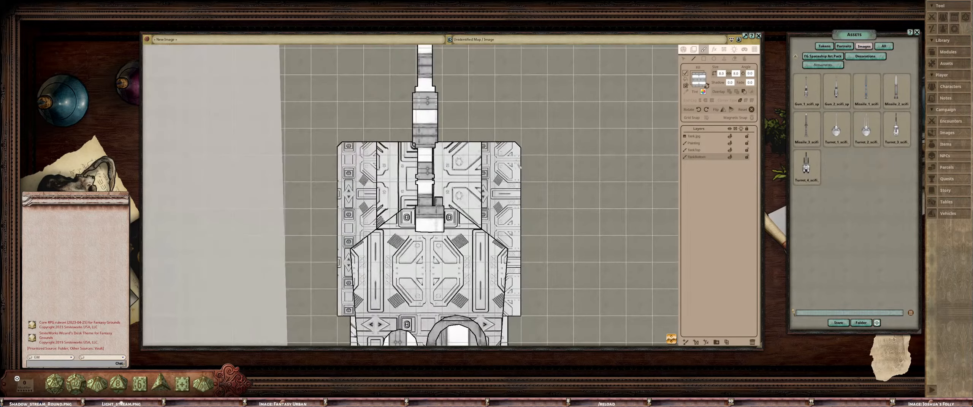
# Show the hull's outline points and move the left side plate's lower outer corner inward and slightly down
pyautogui.scroll(1, 315, 173)
pyautogui.scroll(-3, 494, 247)
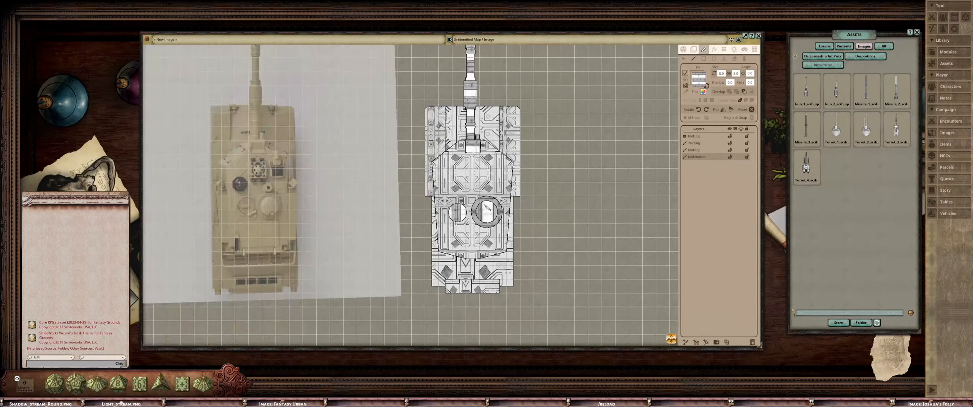
pyautogui.scroll(1, 494, 247)
pyautogui.scroll(2, 475, 266)
pyautogui.scroll(1, 487, 76)
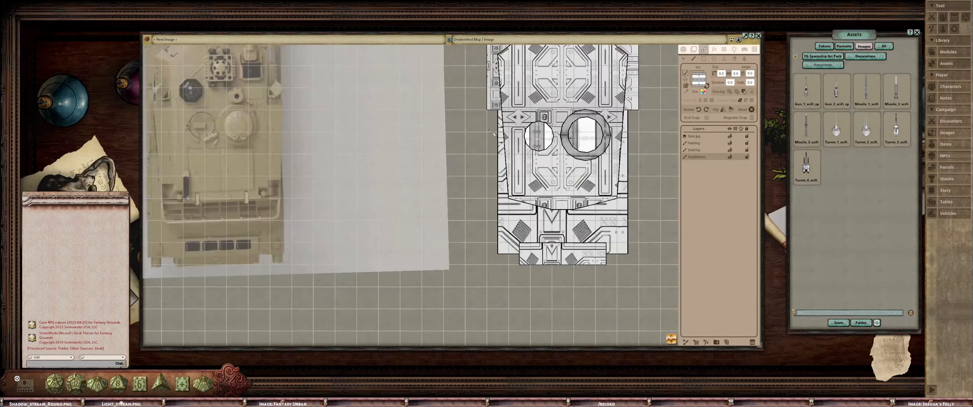
pyautogui.click(683, 59)
pyautogui.scroll(2, 489, 124)
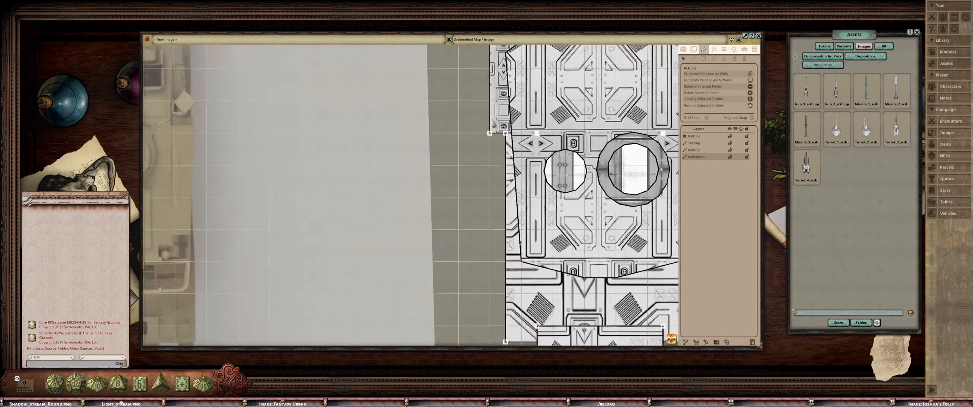
pyautogui.moveTo(490, 134); pyautogui.dragTo(501, 148)
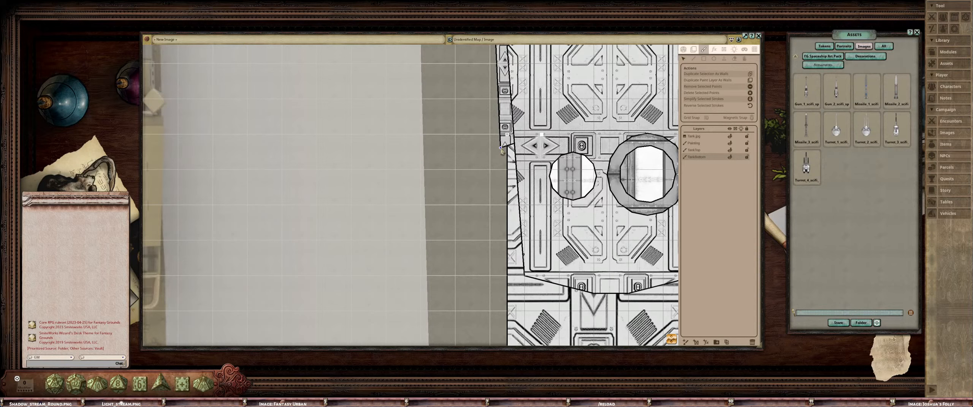
pyautogui.moveTo(501, 152); pyautogui.dragTo(503, 152)
# Move the left side plate's lower inner corner down to level it with the outer corner
pyautogui.scroll(-2, 502, 152)
pyautogui.scroll(3, 534, 149)
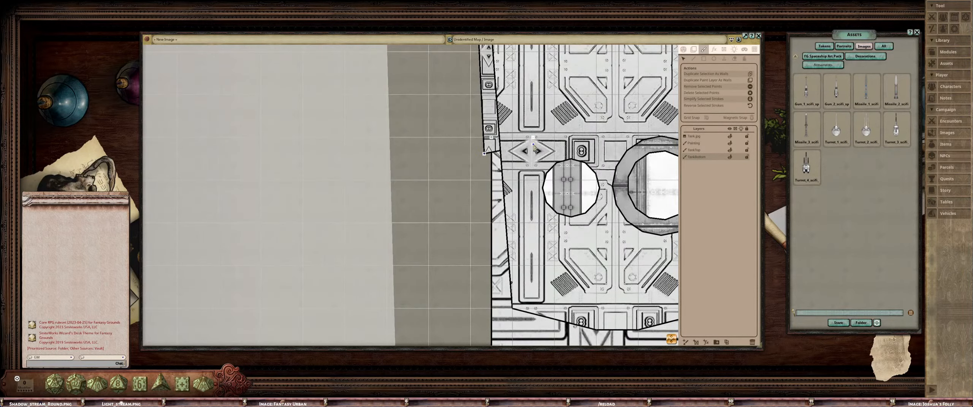
pyautogui.moveTo(534, 144); pyautogui.dragTo(533, 154)
pyautogui.scroll(-4, 533, 155)
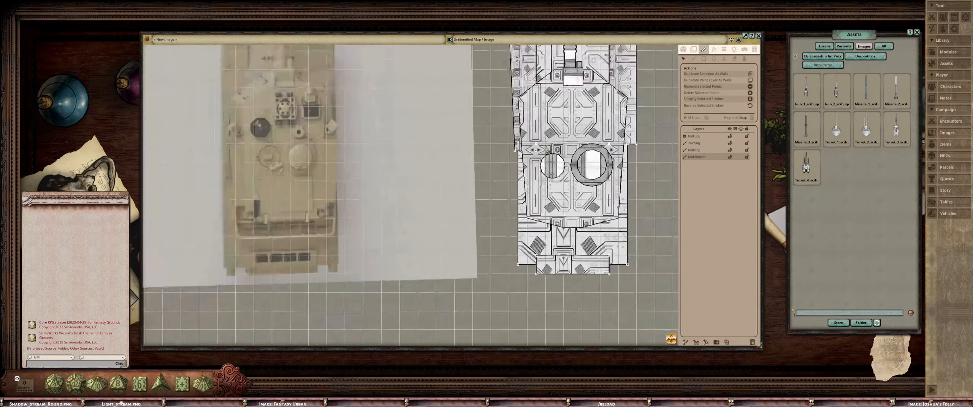
# Hide the tank top layer and taper the right side plate on the tank bottom layer by moving its lower corners
pyautogui.click(733, 151)
pyautogui.click(730, 150)
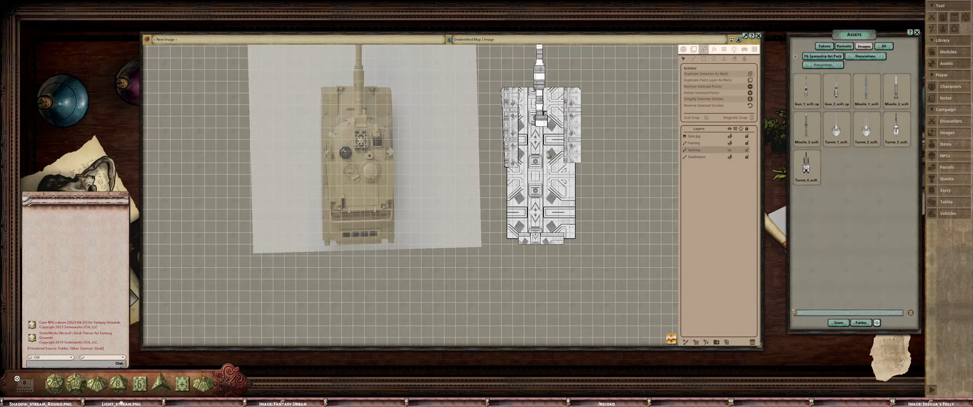
pyautogui.scroll(3, 549, 156)
pyautogui.scroll(3, 547, 155)
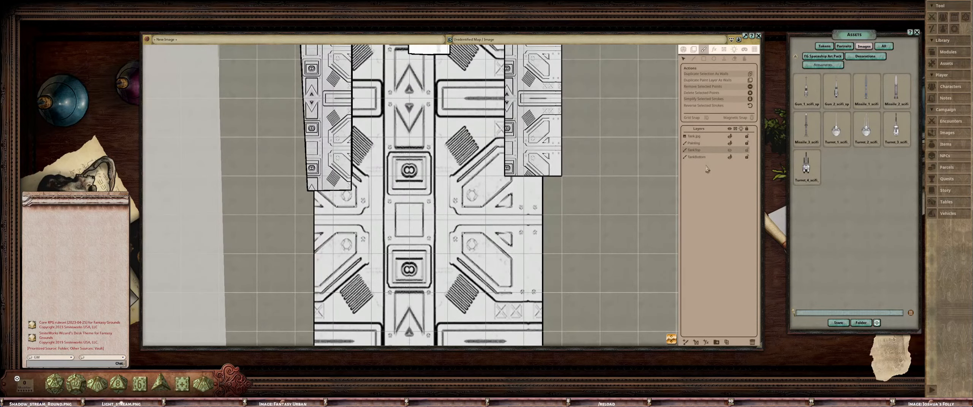
pyautogui.click(712, 157)
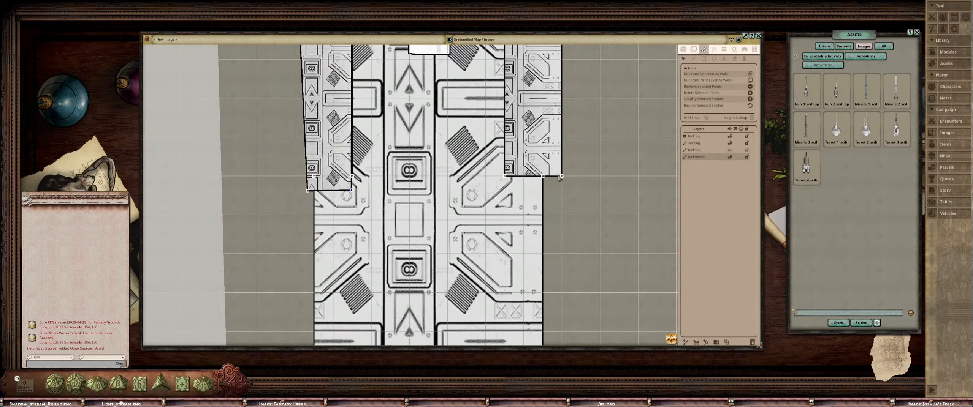
pyautogui.moveTo(562, 177); pyautogui.dragTo(506, 190)
pyautogui.scroll(-3, 536, 174)
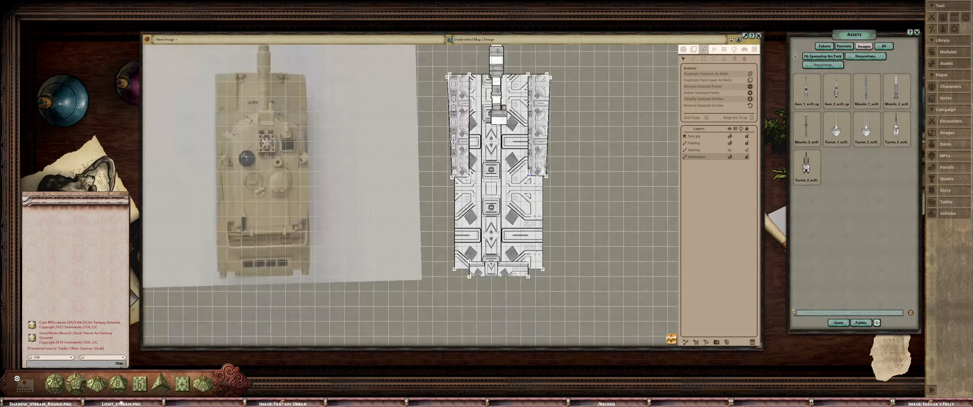
# Raise the lower point of the right side plate's front bevel slightly
pyautogui.scroll(5, 500, 176)
pyautogui.scroll(3, 500, 176)
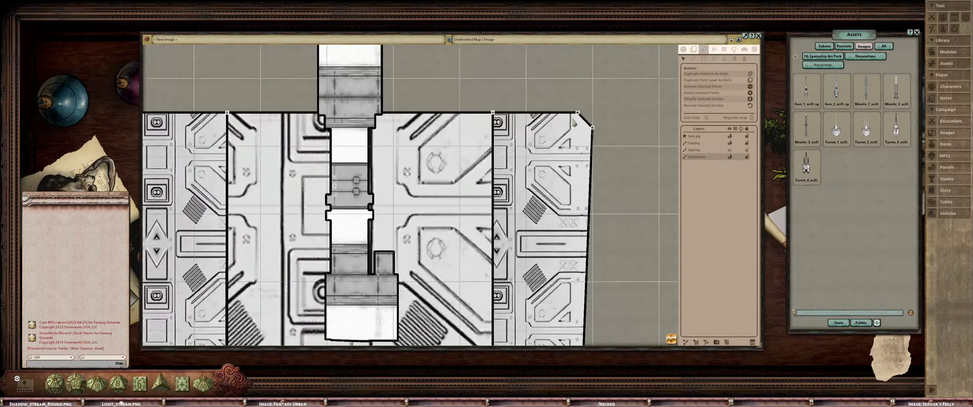
pyautogui.scroll(-3, 570, 160)
pyautogui.scroll(2, 593, 136)
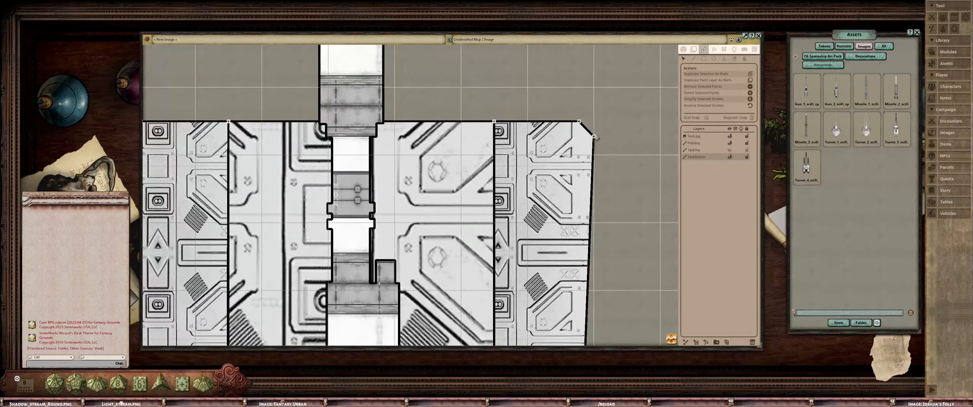
pyautogui.moveTo(596, 141); pyautogui.dragTo(596, 136)
# Raise the front inner corners of both side plates slightly above the hull's front edge
pyautogui.scroll(-2, 518, 140)
pyautogui.moveTo(335, 134); pyautogui.dragTo(399, 117)
pyautogui.scroll(1, 408, 126)
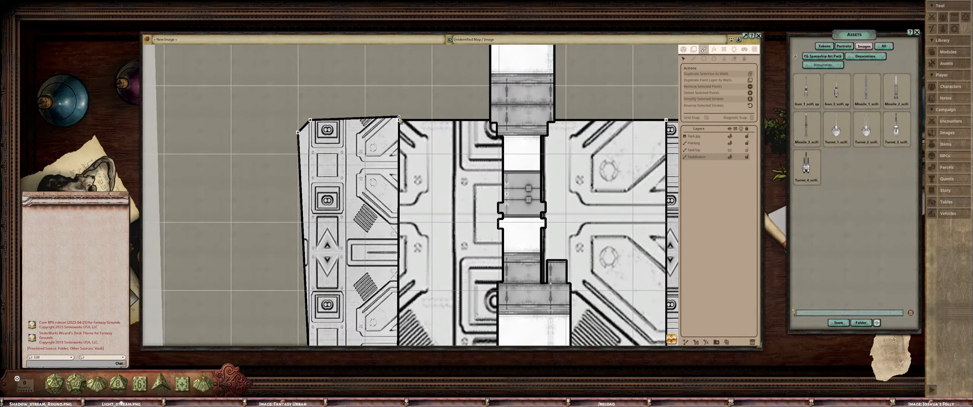
pyautogui.scroll(2, 521, 138)
pyautogui.moveTo(523, 141); pyautogui.dragTo(523, 135)
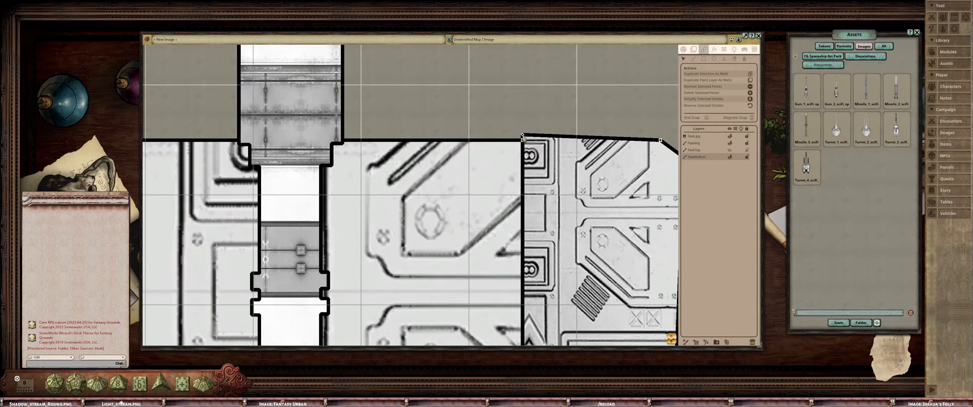
pyautogui.scroll(-8, 523, 135)
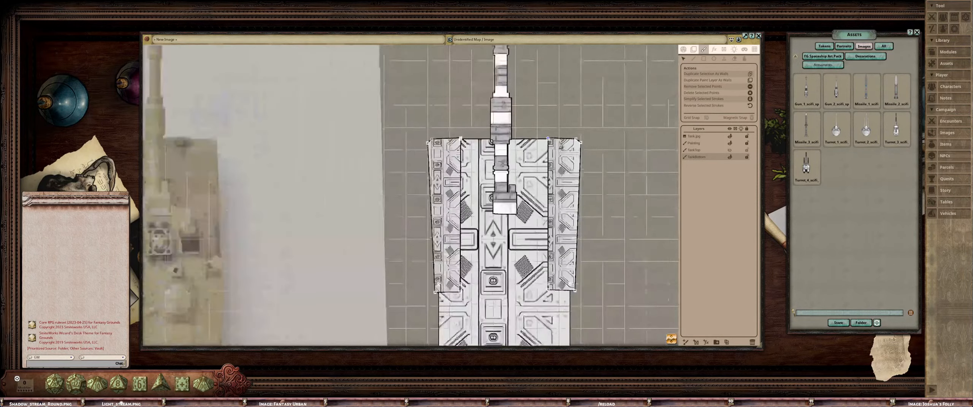
# Check the tapered side plates against the reference tank and make the tank top layer visible again
pyautogui.scroll(2, 444, 131)
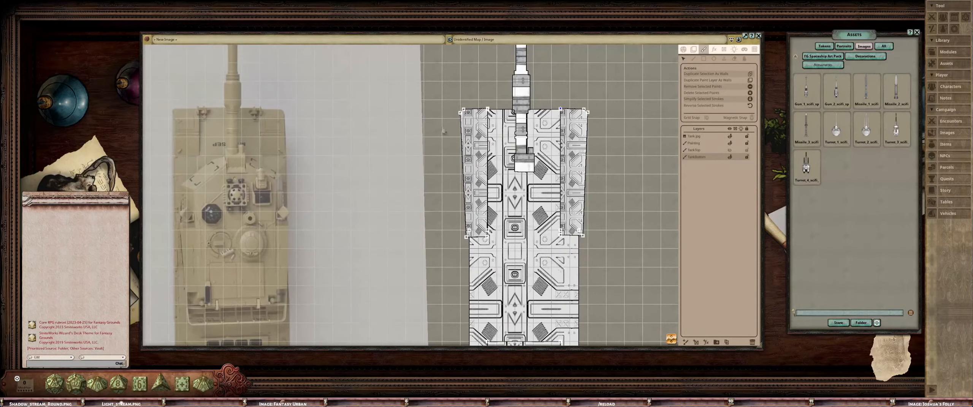
pyautogui.scroll(2, 500, 120)
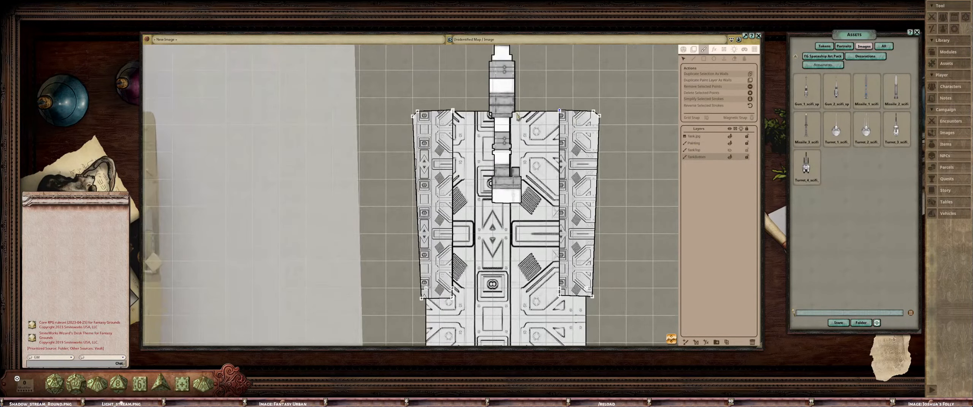
pyautogui.scroll(-2, 505, 120)
pyautogui.scroll(5, 512, 120)
pyautogui.scroll(2, 512, 121)
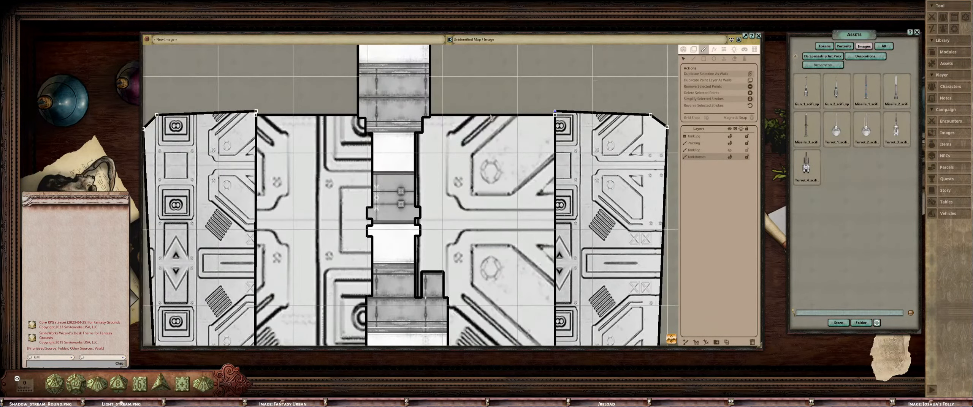
pyautogui.scroll(-8, 490, 118)
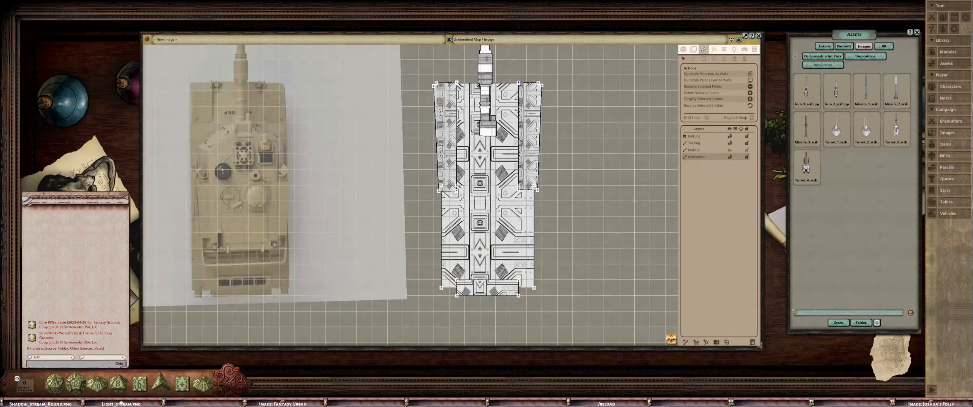
pyautogui.click(730, 150)
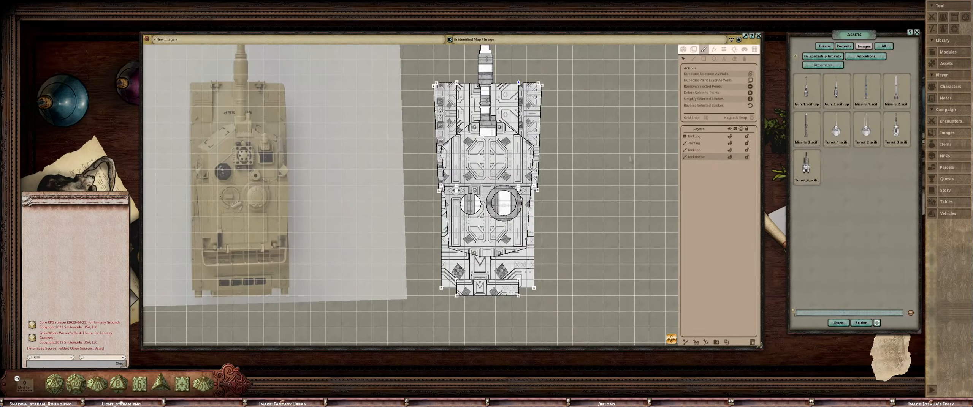
# Switch the image assets from the armaments decorations to the brushes of the FG Spaceship Art Pack
pyautogui.scroll(-4, 608, 163)
pyautogui.scroll(3, 570, 152)
pyautogui.scroll(-3, 526, 152)
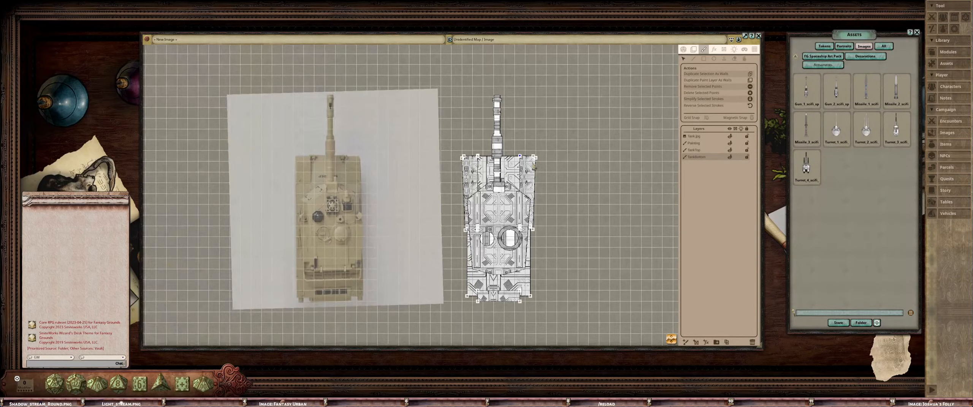
pyautogui.scroll(3, 531, 148)
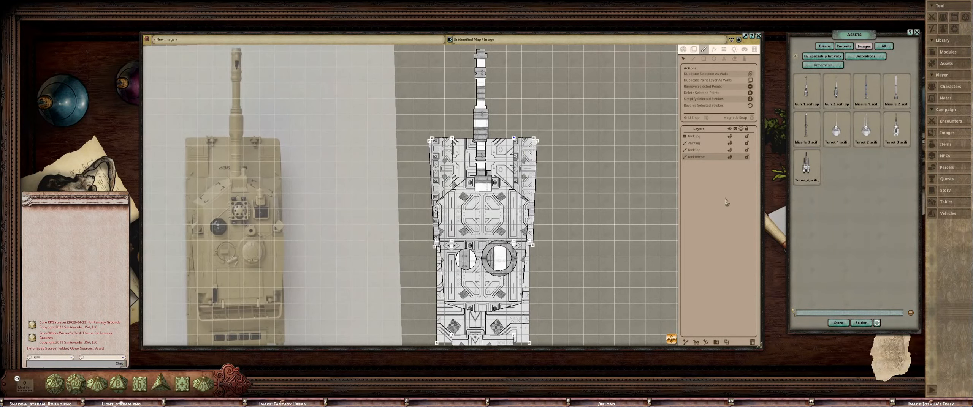
pyautogui.moveTo(579, 187); pyautogui.dragTo(619, 176)
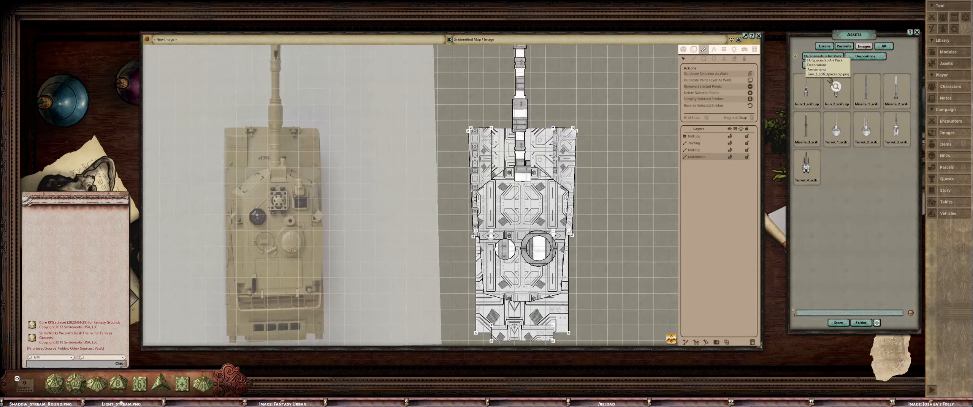
pyautogui.click(822, 57)
pyautogui.click(807, 80)
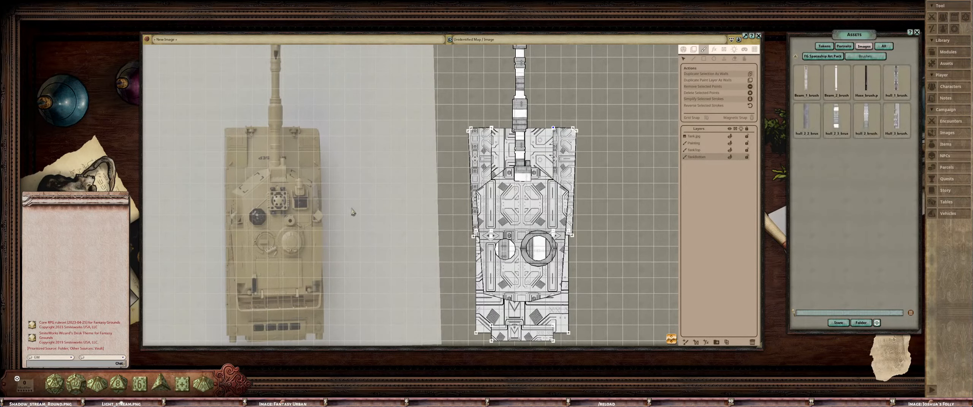
# Examine the reference tank's rear deck, rack and vents and compare them with the rear of the drawn hull
pyautogui.scroll(2, 419, 196)
pyautogui.scroll(-2, 422, 197)
pyautogui.moveTo(441, 312); pyautogui.dragTo(451, 227)
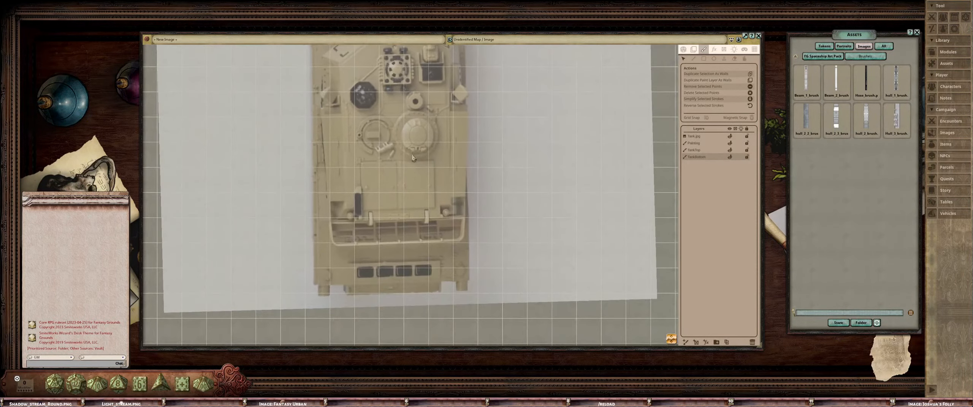
pyautogui.scroll(3, 451, 226)
pyautogui.scroll(-3, 427, 207)
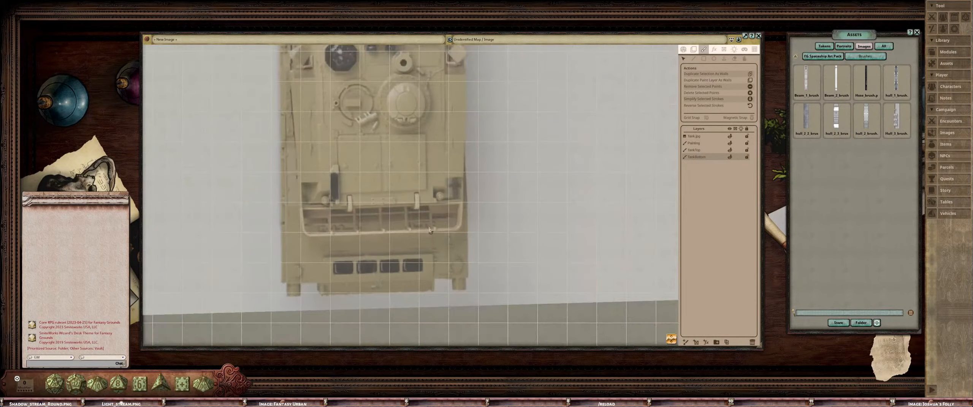
pyautogui.scroll(3, 329, 201)
pyautogui.scroll(-3, 484, 192)
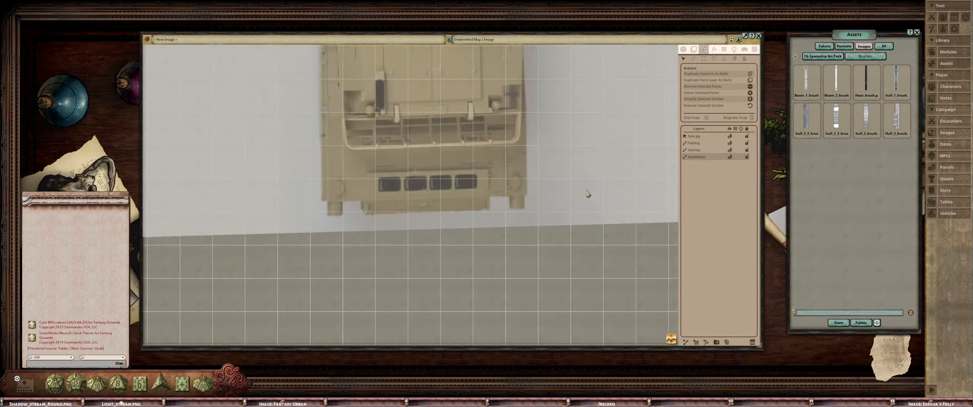
pyautogui.scroll(2, 578, 182)
pyautogui.scroll(1, 562, 183)
pyautogui.scroll(-2, 547, 184)
pyautogui.scroll(2, 548, 184)
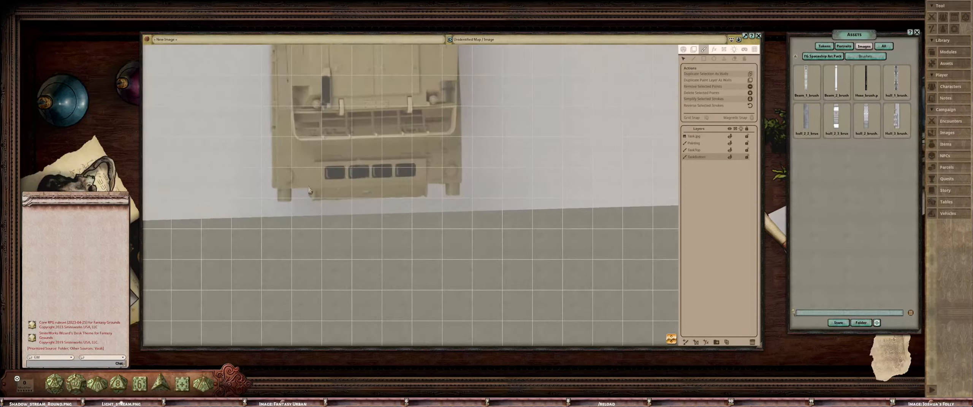
pyautogui.scroll(-4, 495, 175)
pyautogui.scroll(3, 492, 184)
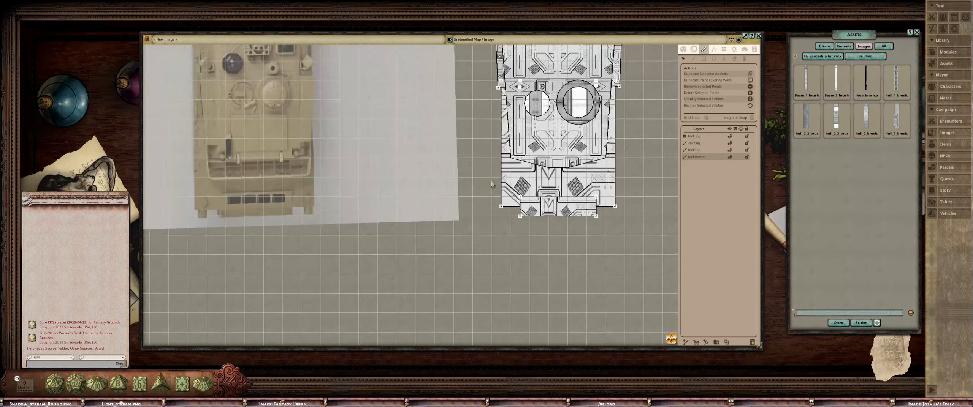
pyautogui.moveTo(552, 180); pyautogui.dragTo(565, 176)
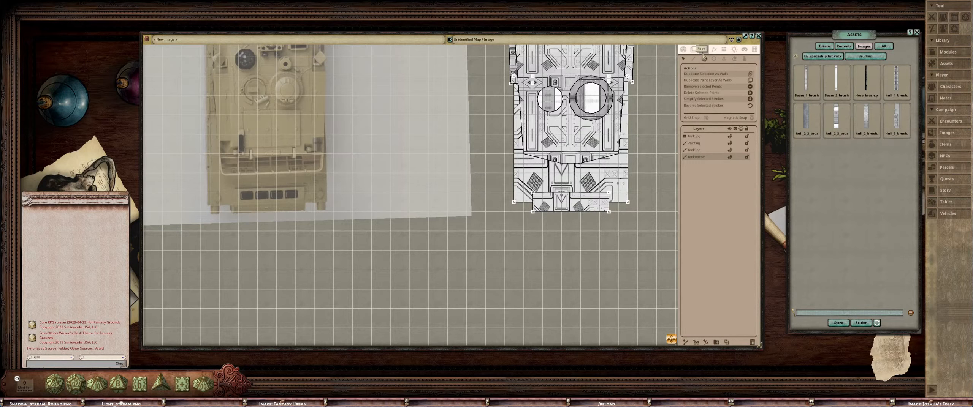
# Return the assets to the FG Spaceship Art Pack's main folders and switch the map editing to the paint drawing tools
pyautogui.click(832, 56)
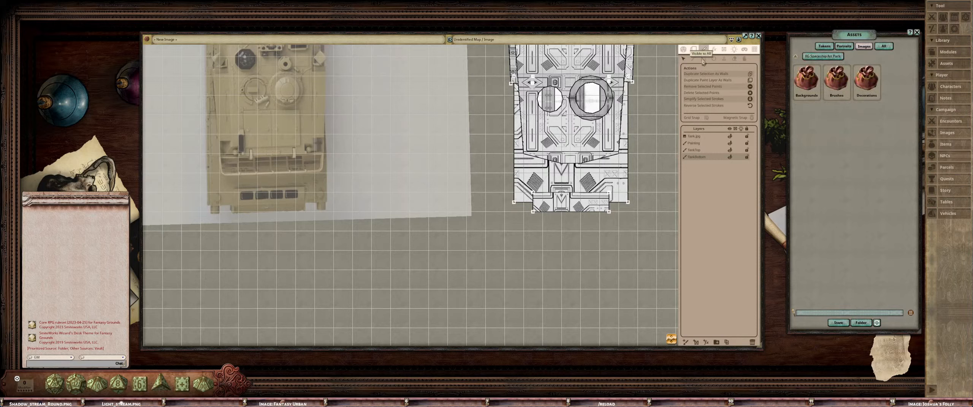
pyautogui.click(704, 50)
pyautogui.scroll(2, 415, 247)
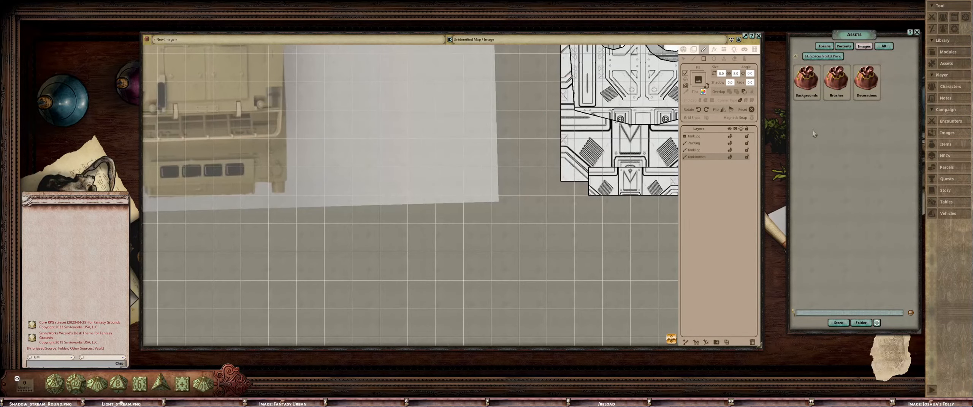
# Look through the art pack's brushes and its decoration, hull part and propulsion images for rear-deck details
pyautogui.click(836, 82)
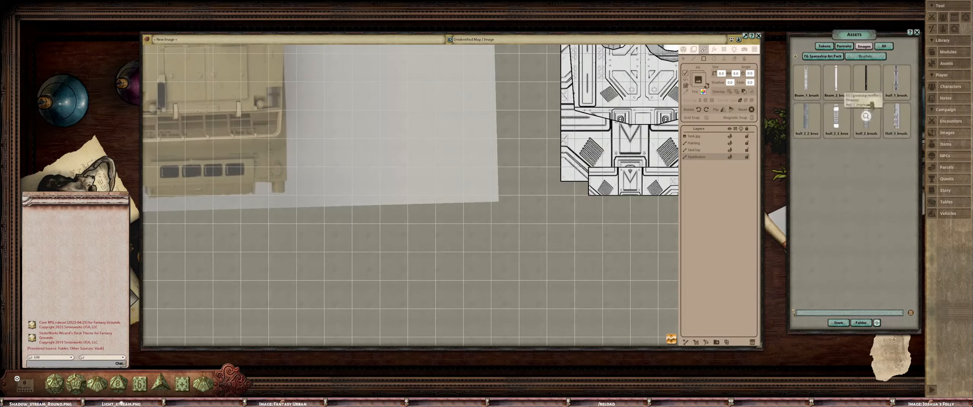
pyautogui.click(832, 56)
pyautogui.click(868, 82)
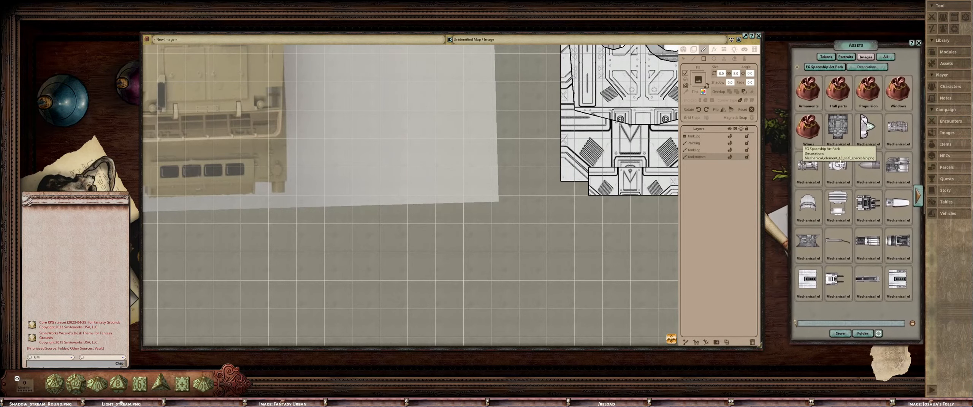
pyautogui.click(837, 94)
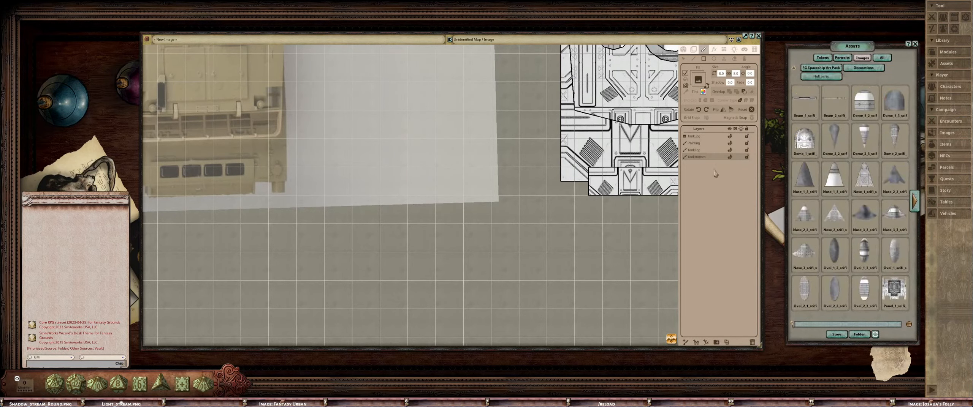
pyautogui.click(821, 68)
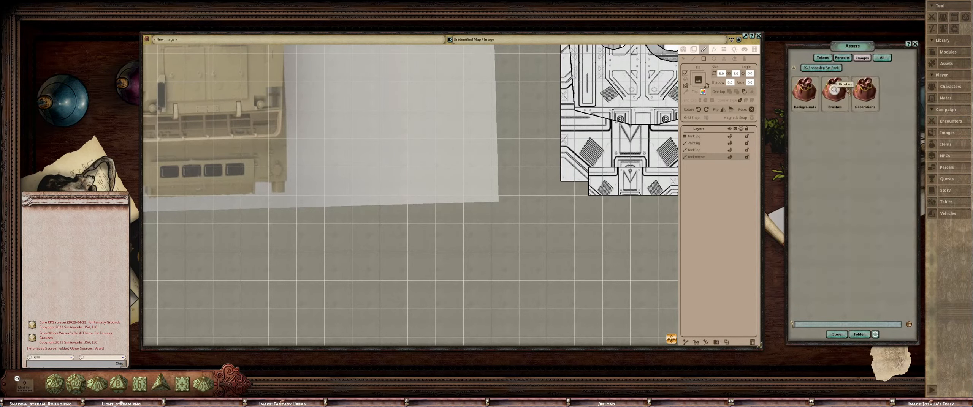
pyautogui.click(865, 91)
pyautogui.click(867, 93)
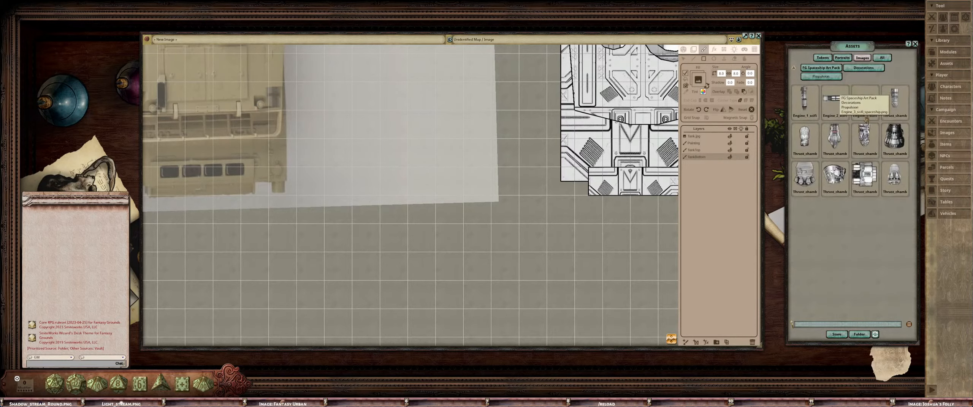
pyautogui.click(857, 69)
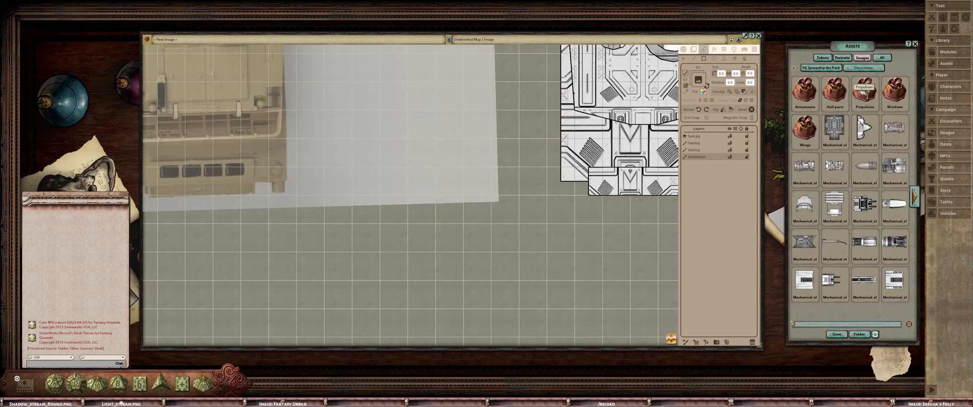
# Preview the second and third pipe images among the decorations as candidates for the tank's rear rack
pyautogui.click(915, 197)
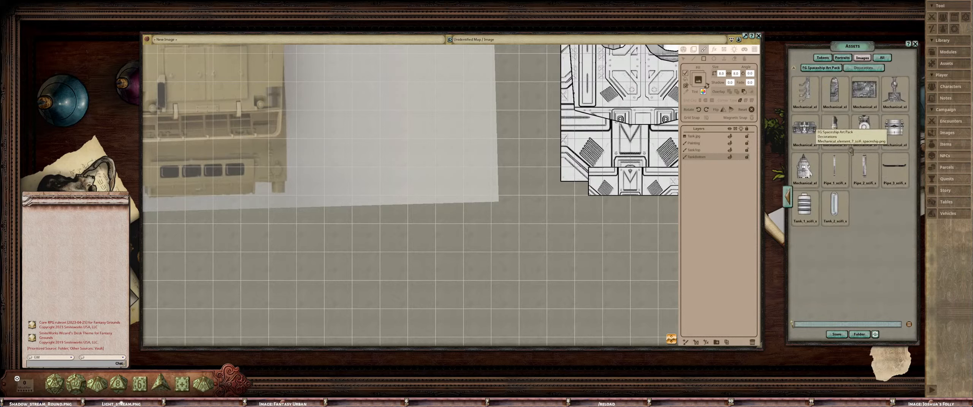
pyautogui.click(864, 167)
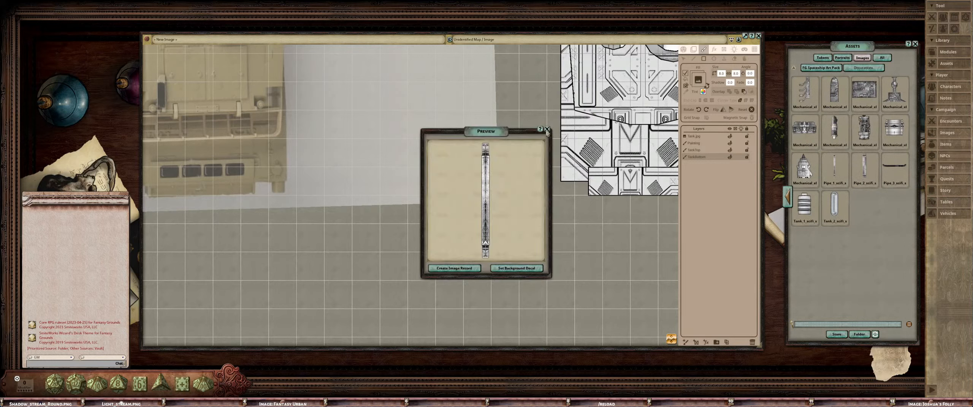
pyautogui.click(547, 130)
pyautogui.click(895, 167)
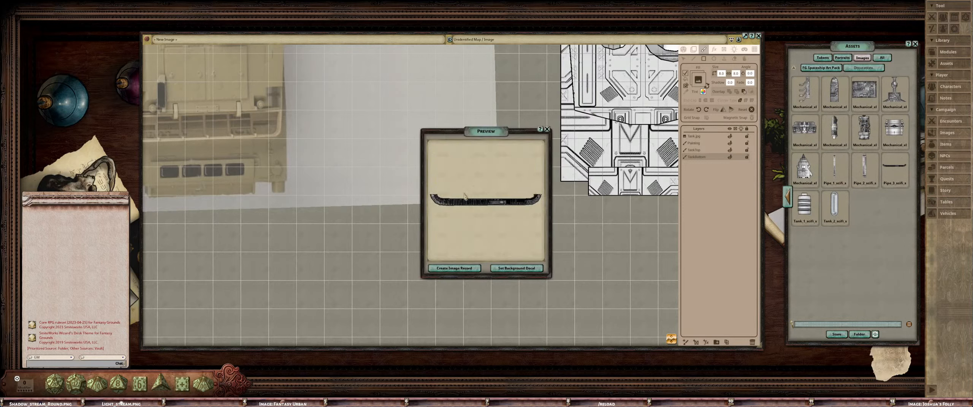
pyautogui.click(547, 130)
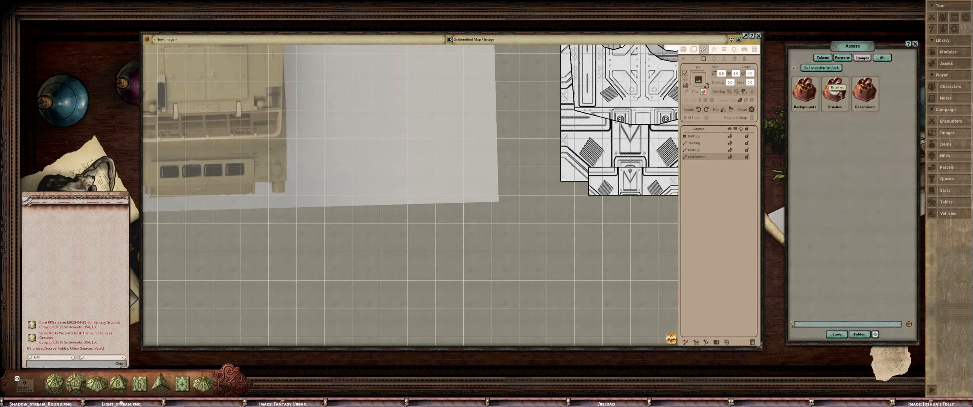
# Preview both beam images in the hull parts decorations and look over the following page of hull parts
pyautogui.click(864, 92)
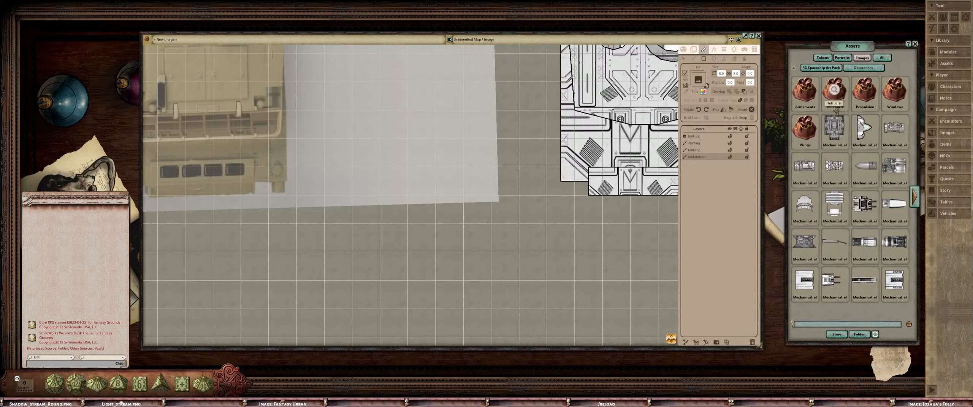
pyautogui.click(835, 91)
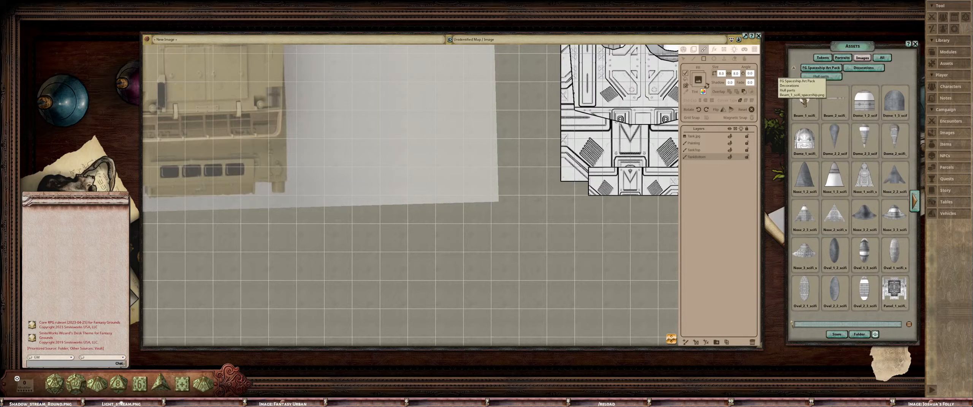
pyautogui.click(805, 103)
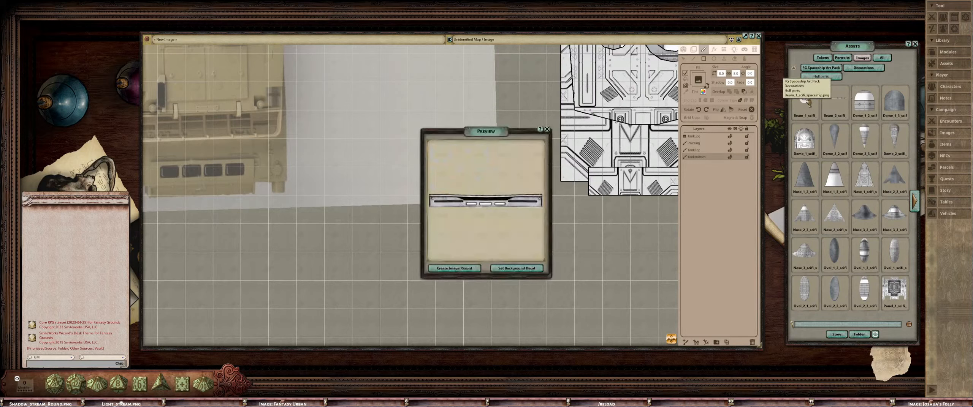
pyautogui.click(547, 129)
pyautogui.click(835, 100)
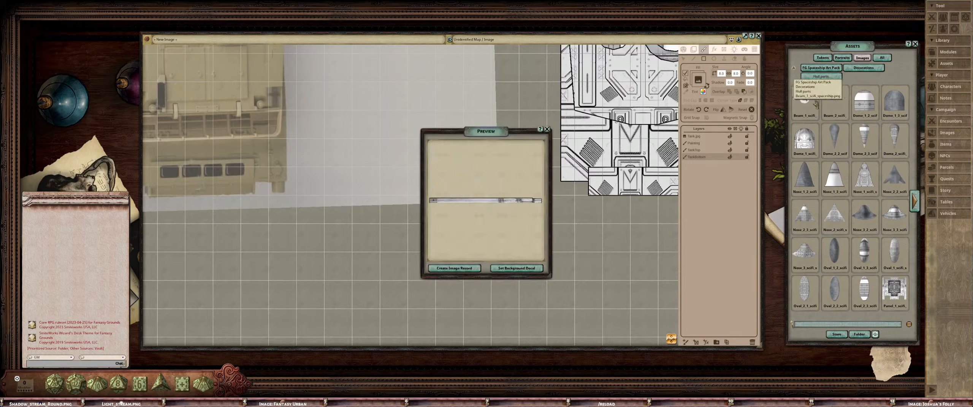
pyautogui.click(547, 130)
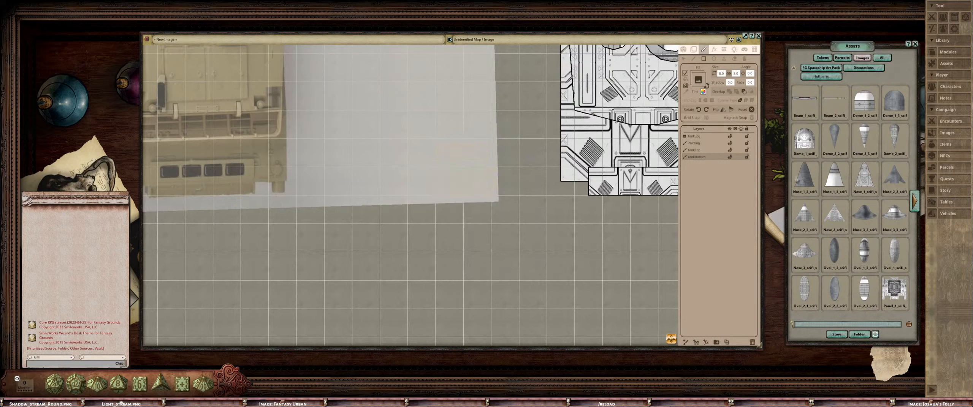
pyautogui.click(915, 206)
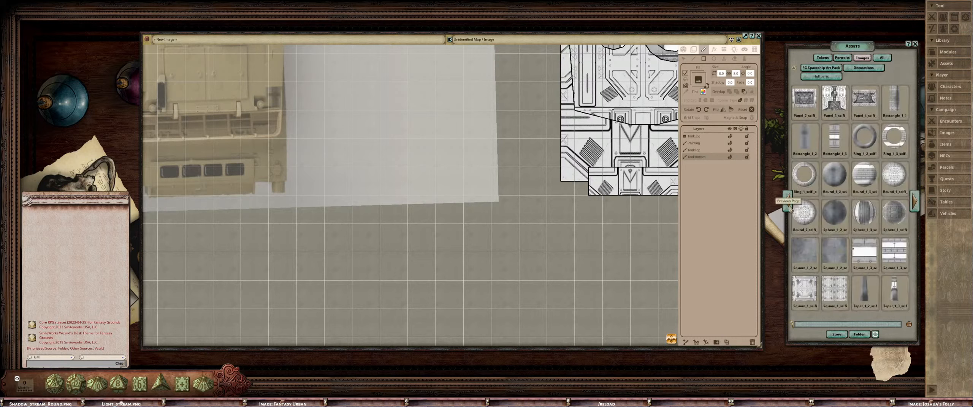
# Filter the art pack's images to the square fill textures and set the banded Square_1_3 texture as the shape fill
pyautogui.click(808, 69)
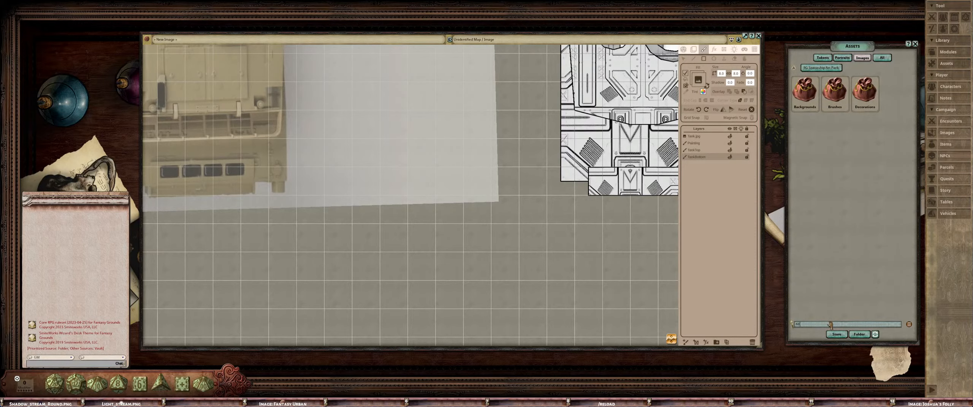
pyautogui.press('Return')
pyautogui.scroll(-6, 411, 195)
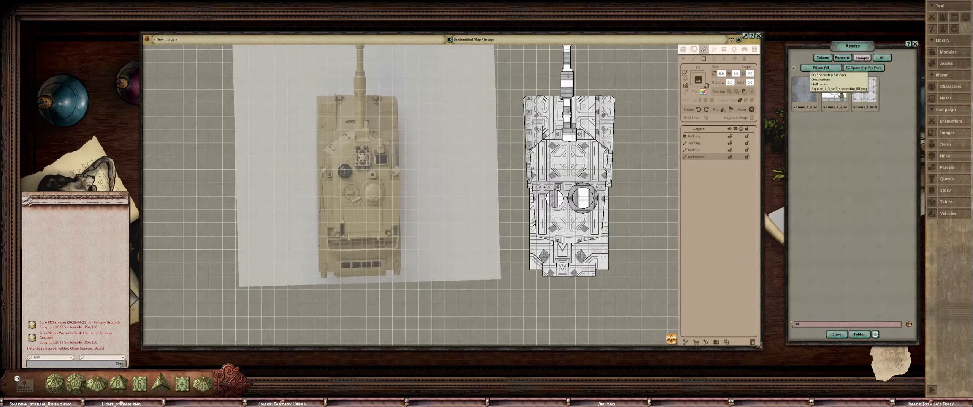
pyautogui.moveTo(712, 87); pyautogui.dragTo(705, 95)
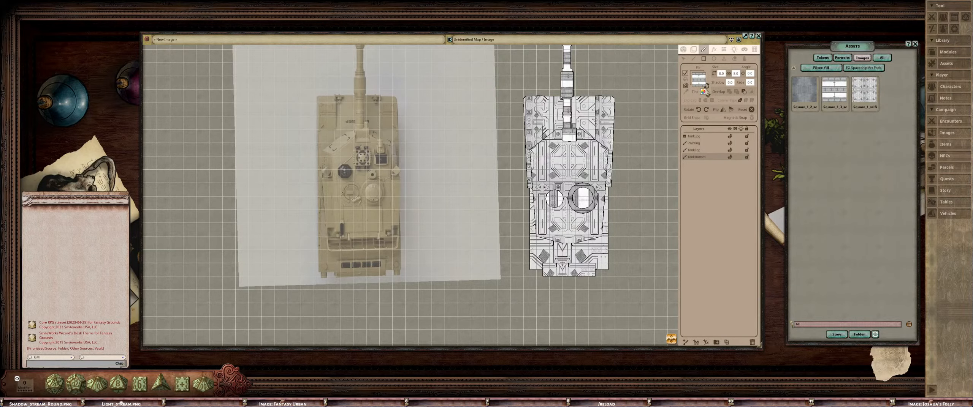
# Draw a black-outlined, textured rectangle about 0.4 by 0.5 grid squares against the hull's rear edge, left of the central rear plate
pyautogui.click(706, 87)
pyautogui.scroll(5, 511, 97)
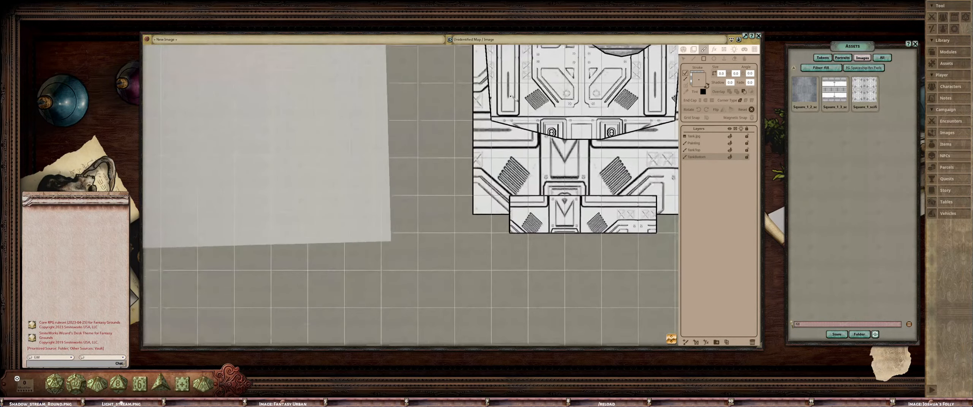
pyautogui.scroll(-3, 539, 150)
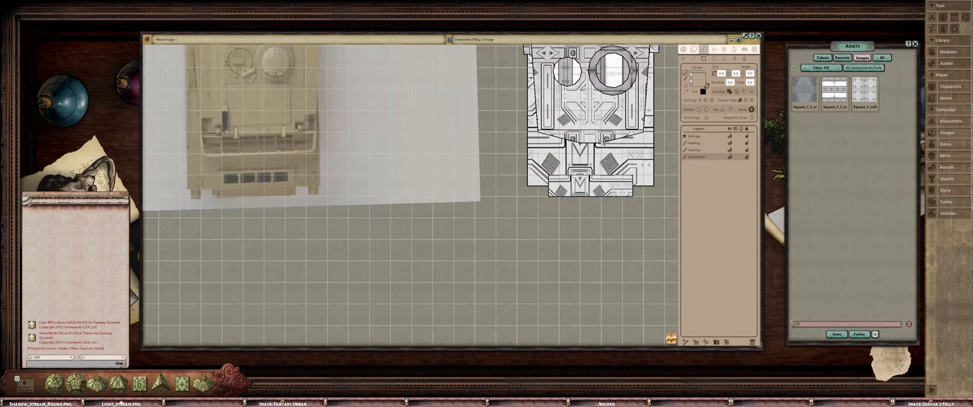
pyautogui.scroll(3, 540, 149)
pyautogui.scroll(-2, 540, 149)
pyautogui.scroll(3, 540, 150)
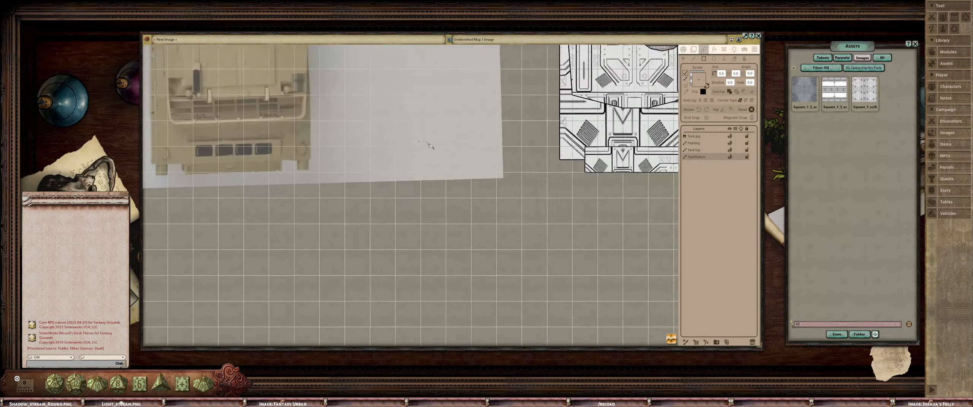
pyautogui.scroll(2, 530, 172)
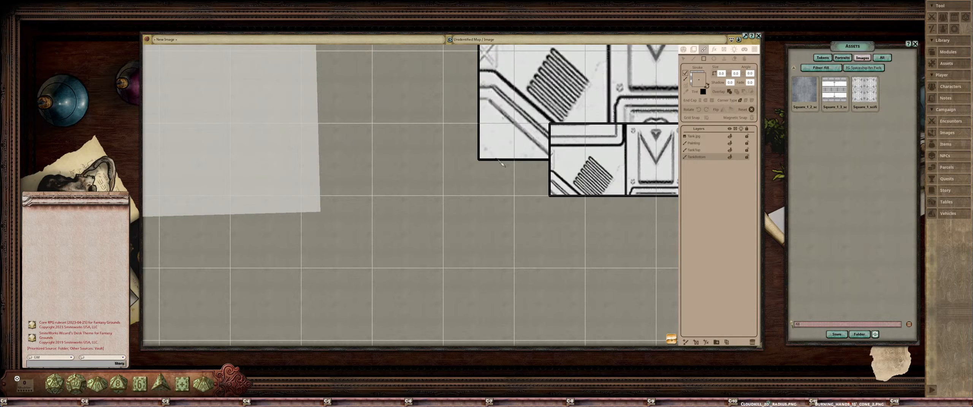
pyautogui.moveTo(501, 161)
pyautogui.mouseDown()
pyautogui.moveTo(534, 202)
pyautogui.moveTo(528, 196)
pyautogui.mouseUp()
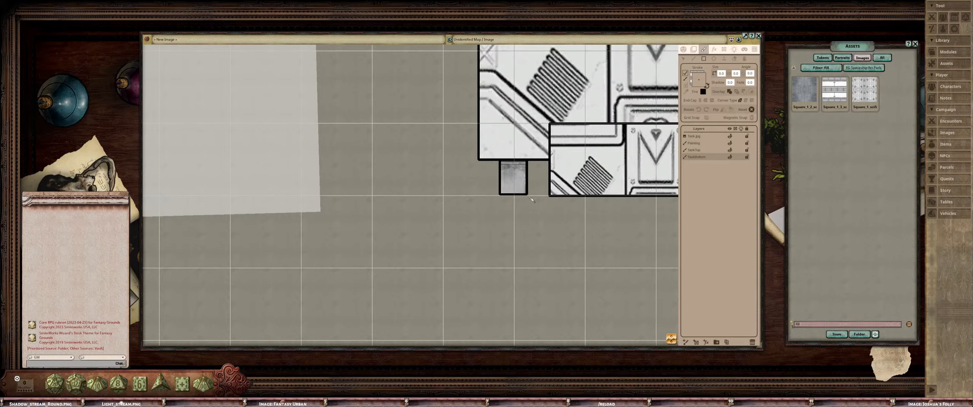
# Draw a matching textured rectangle about 0.4 by 0.5 grid squares against the hull's rear edge, right of the central rear plate
pyautogui.scroll(-3, 531, 200)
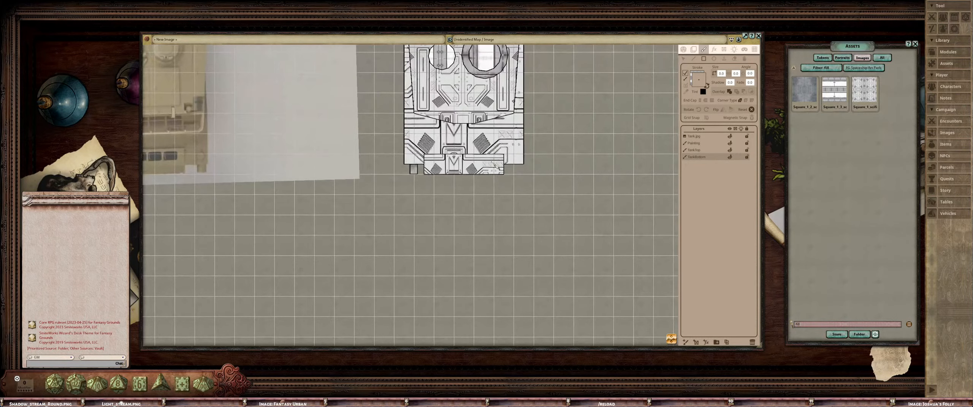
pyautogui.scroll(6, 495, 166)
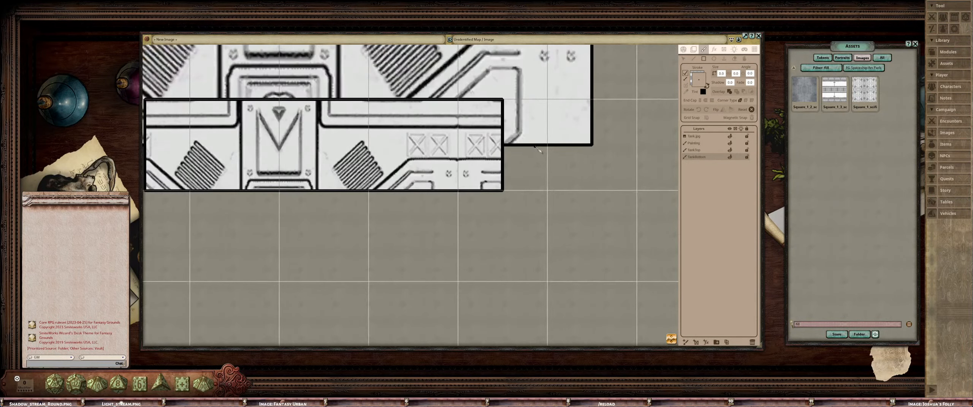
pyautogui.moveTo(542, 178); pyautogui.dragTo(567, 193)
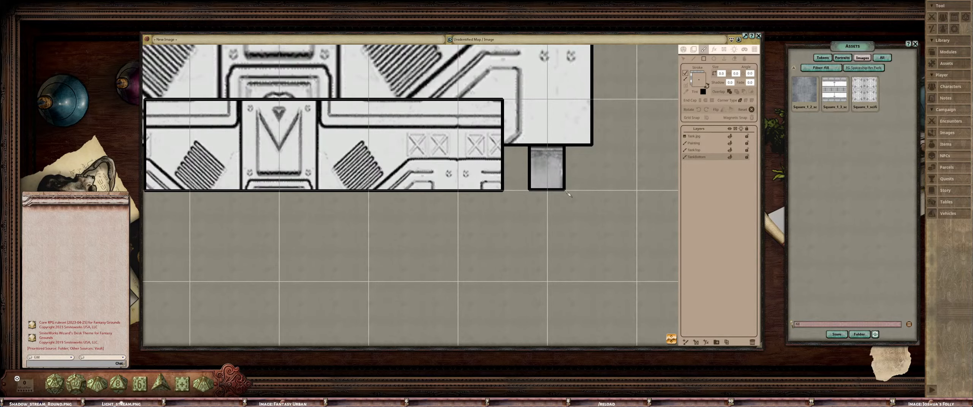
# Draw a wide metal-textured rectangular bar across the rear of the tank hull, just above the lower rear plate, using the reference photo
pyautogui.scroll(-4, 568, 193)
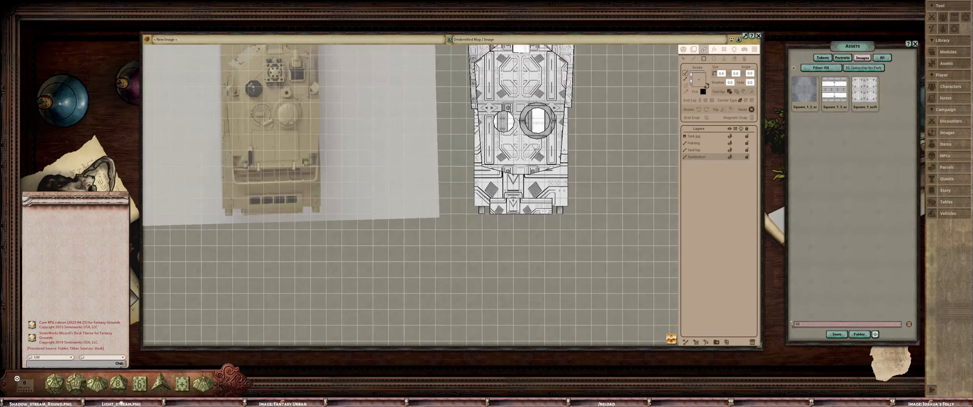
pyautogui.scroll(3, 514, 193)
pyautogui.moveTo(518, 167)
pyautogui.mouseDown()
pyautogui.moveTo(575, 160)
pyautogui.moveTo(527, 158)
pyautogui.mouseUp()
pyautogui.scroll(2, 512, 165)
pyautogui.scroll(-4, 547, 162)
pyautogui.moveTo(343, 159); pyautogui.dragTo(387, 159)
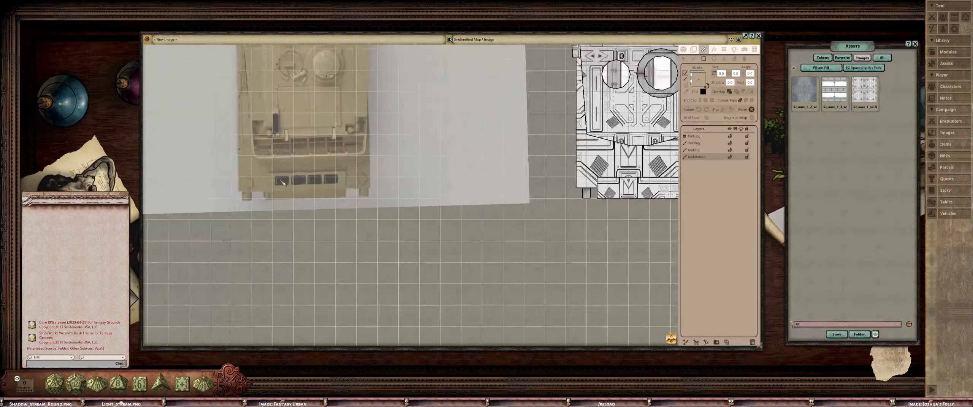
pyautogui.scroll(2, 293, 204)
pyautogui.moveTo(575, 174); pyautogui.dragTo(433, 162)
pyautogui.scroll(-1, 452, 165)
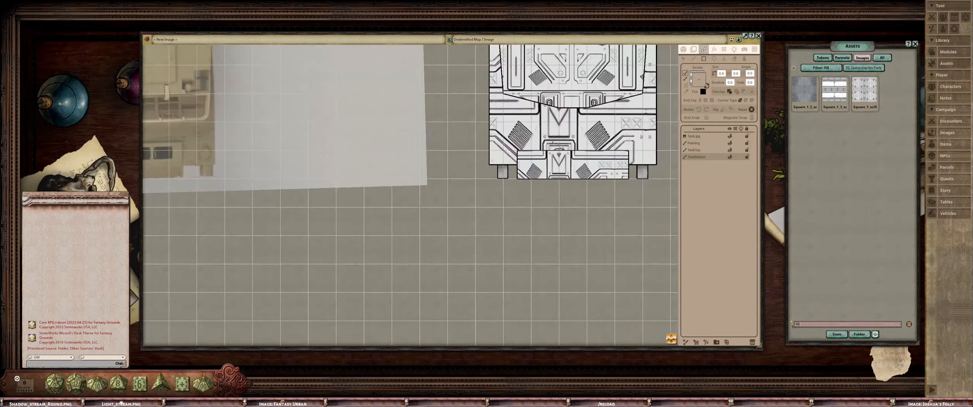
pyautogui.scroll(2, 447, 169)
pyautogui.moveTo(533, 146); pyautogui.dragTo(567, 161)
pyautogui.scroll(-1, 449, 163)
pyautogui.scroll(1, 567, 161)
pyautogui.moveTo(461, 152)
pyautogui.mouseDown()
pyautogui.moveTo(416, 151)
pyautogui.moveTo(537, 177)
pyautogui.mouseUp()
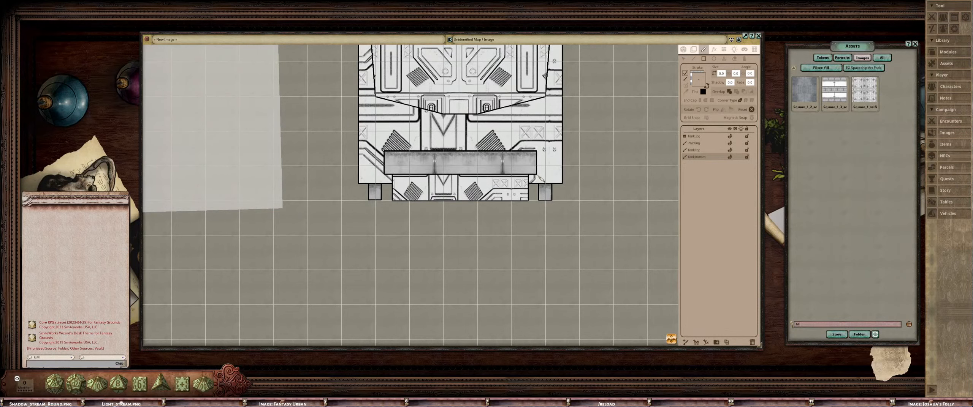
# Compare the drawn rear bar with the reference photo and examine the row of dark panels on the tank's rear
pyautogui.scroll(-3, 570, 198)
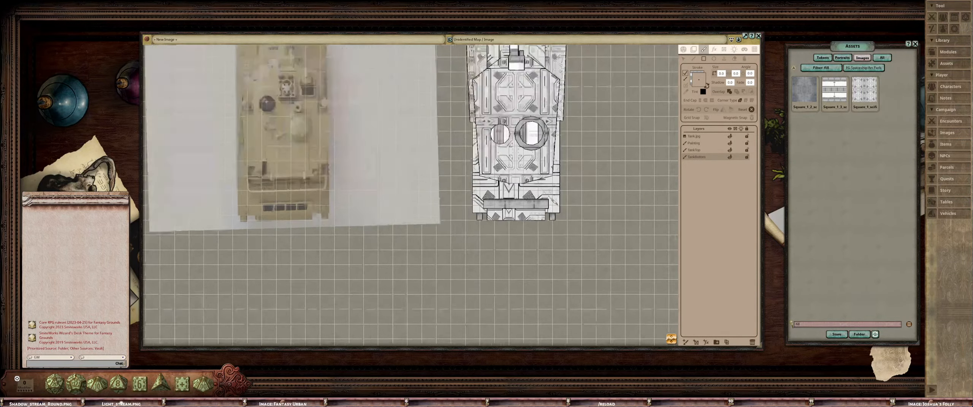
pyautogui.scroll(3, 520, 209)
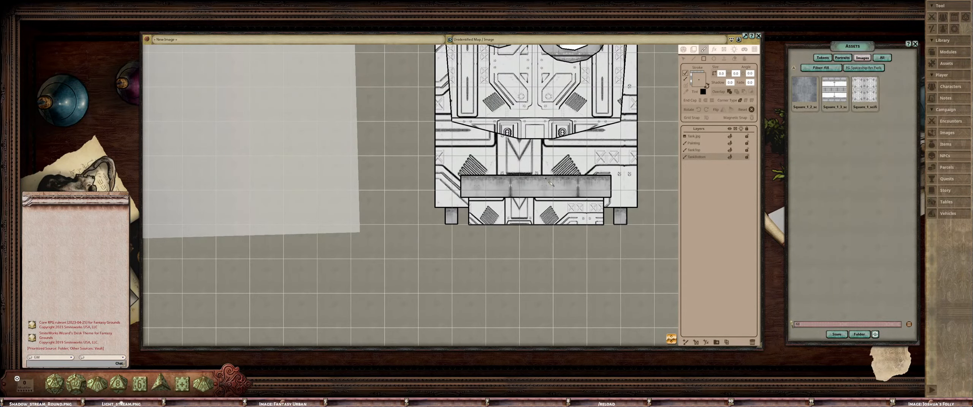
pyautogui.scroll(-3, 550, 183)
pyautogui.scroll(3, 554, 183)
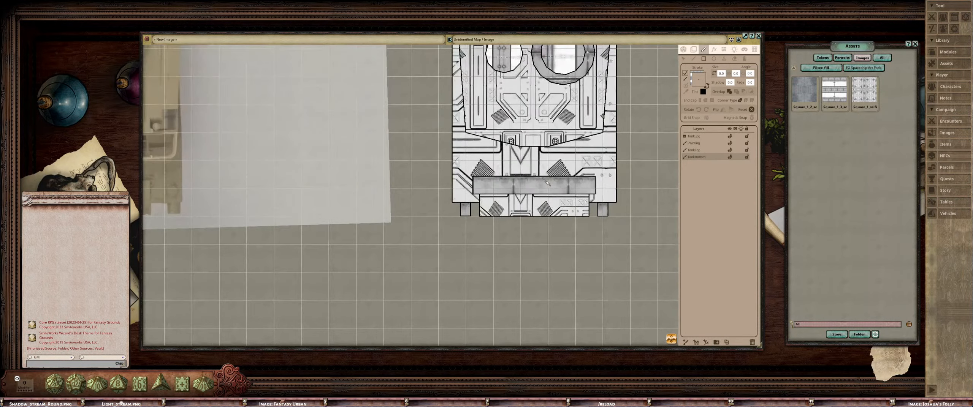
pyautogui.scroll(3, 485, 193)
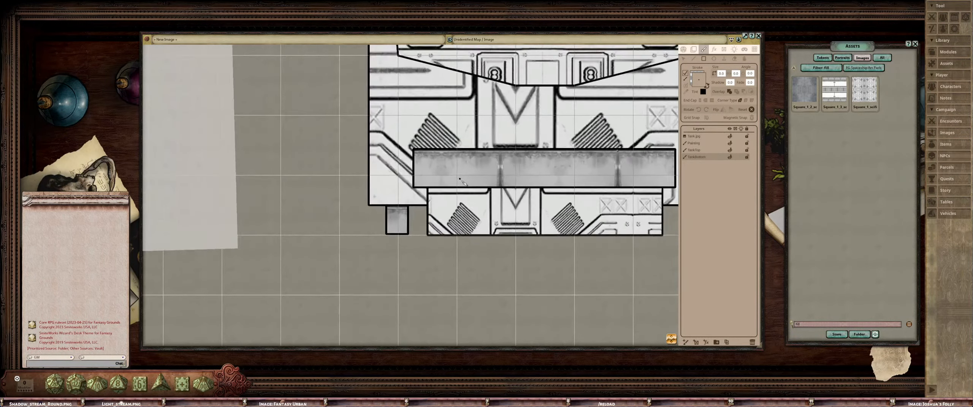
pyautogui.scroll(-5, 450, 154)
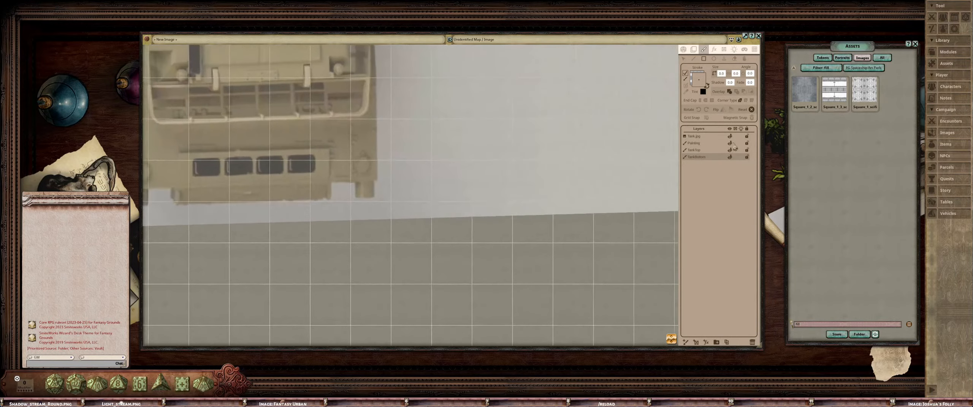
pyautogui.scroll(3, 596, 142)
pyautogui.moveTo(595, 142); pyautogui.dragTo(809, 100)
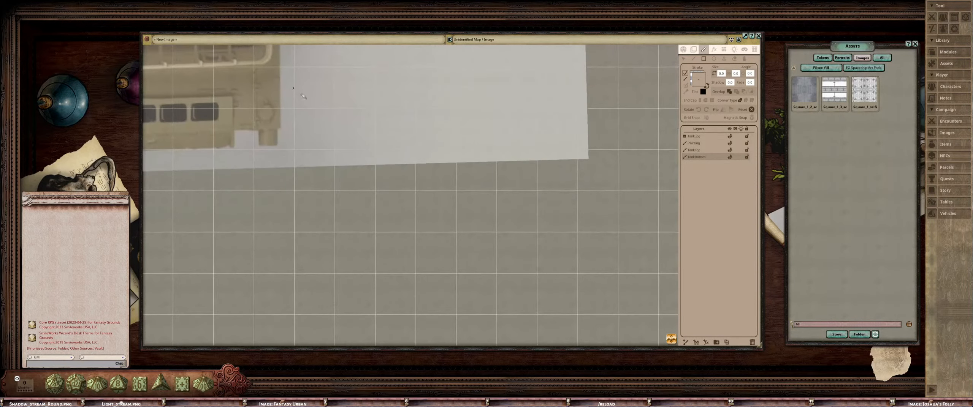
pyautogui.moveTo(235, 104); pyautogui.dragTo(525, 171)
pyautogui.scroll(5, 439, 159)
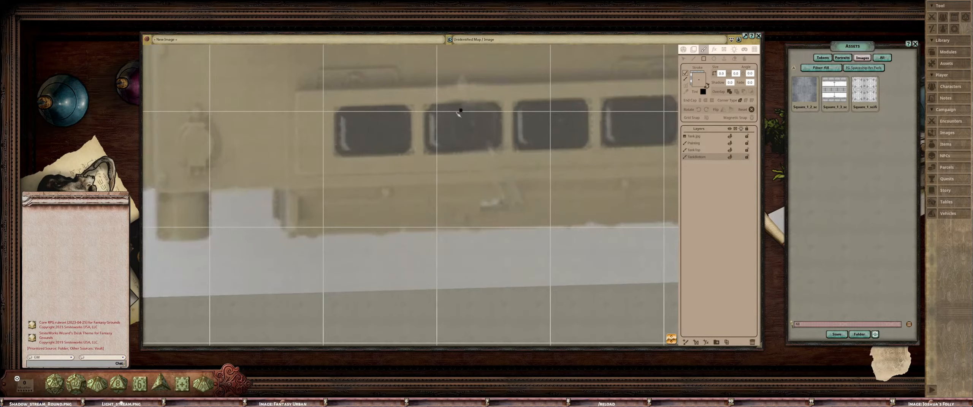
pyautogui.scroll(-5, 459, 114)
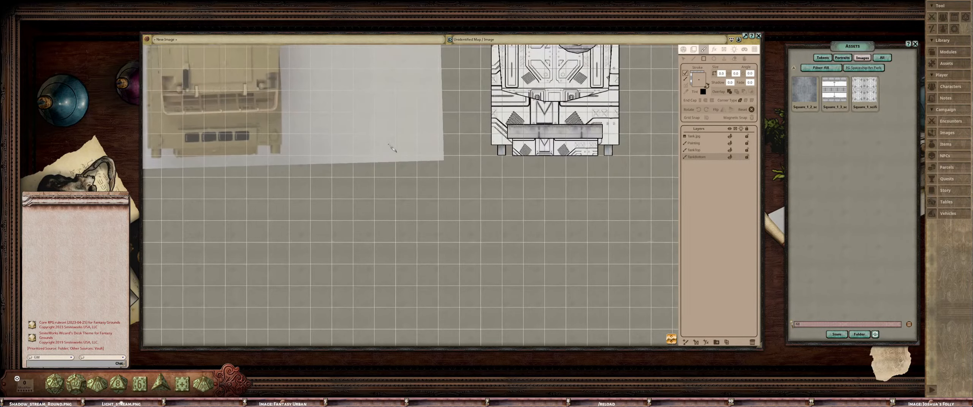
# Draw four small filled rectangles in an evenly spaced row inside the rear bar
pyautogui.scroll(6, 441, 131)
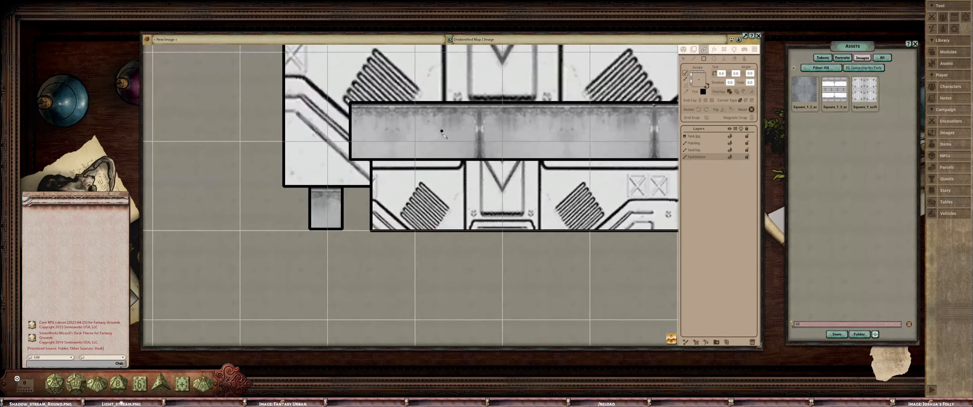
pyautogui.scroll(-2, 411, 130)
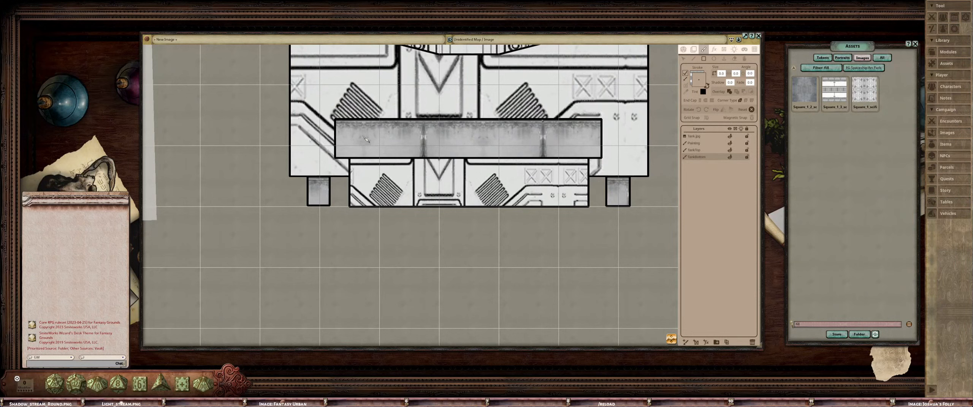
pyautogui.moveTo(357, 131)
pyautogui.mouseDown()
pyautogui.moveTo(407, 158)
pyautogui.moveTo(398, 157)
pyautogui.moveTo(435, 147)
pyautogui.moveTo(469, 159)
pyautogui.moveTo(461, 153)
pyautogui.moveTo(590, 154)
pyautogui.mouseUp()
pyautogui.scroll(-2, 589, 154)
pyautogui.scroll(3, 601, 117)
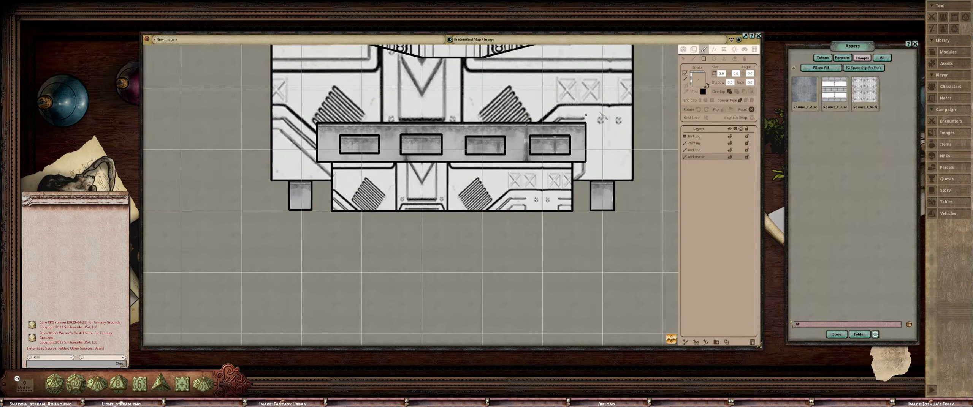
# Raise the top corner points of the third small rectangle in the rear bar to line up with its neighbours
pyautogui.click(683, 59)
pyautogui.scroll(2, 456, 130)
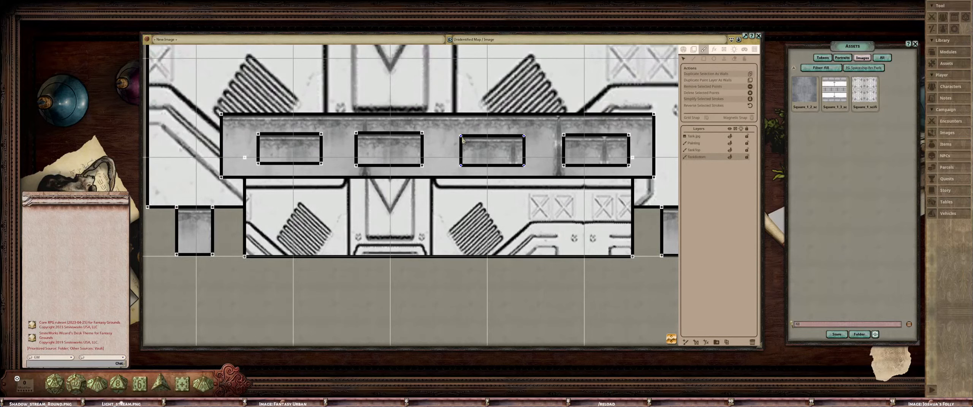
pyautogui.moveTo(462, 137); pyautogui.dragTo(462, 135)
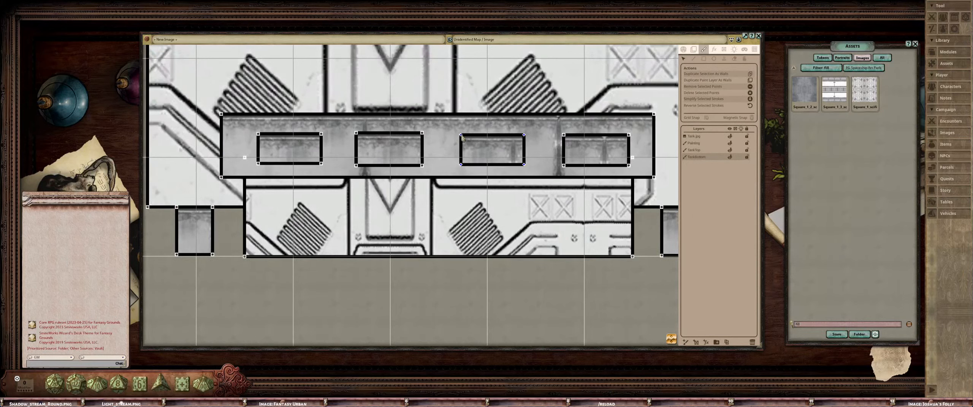
pyautogui.scroll(-4, 461, 147)
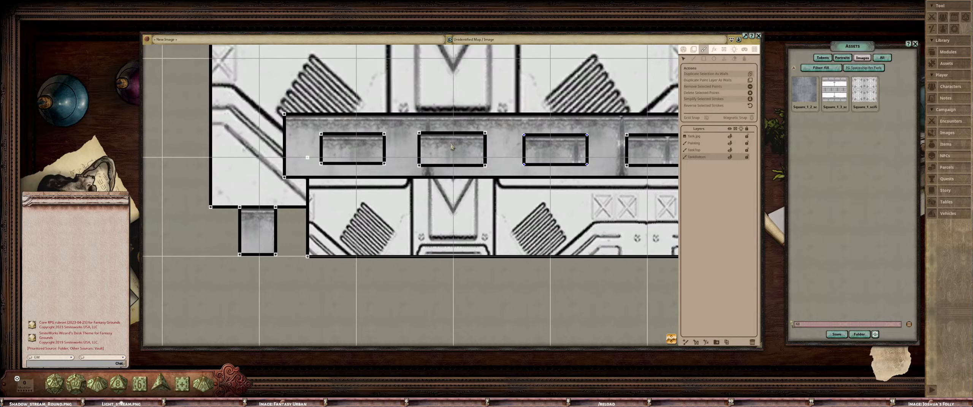
# Darken the fills of all four small rectangles in the rear bar to black
pyautogui.click(735, 59)
pyautogui.scroll(2, 422, 147)
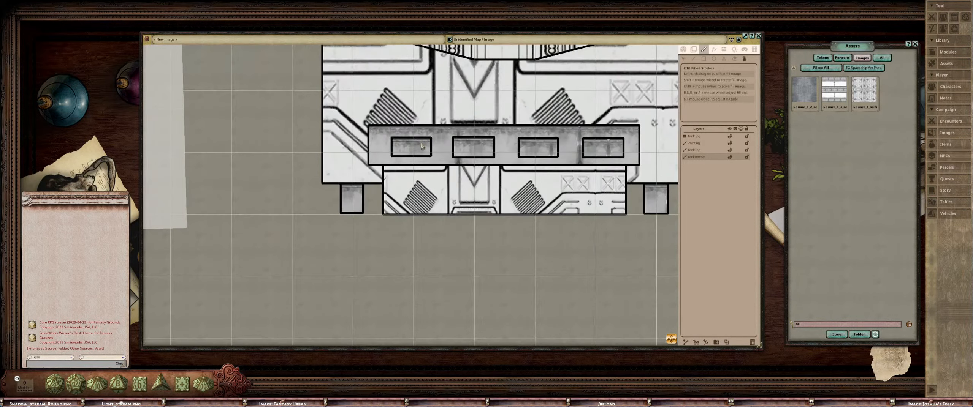
pyautogui.scroll(-6, 424, 145)
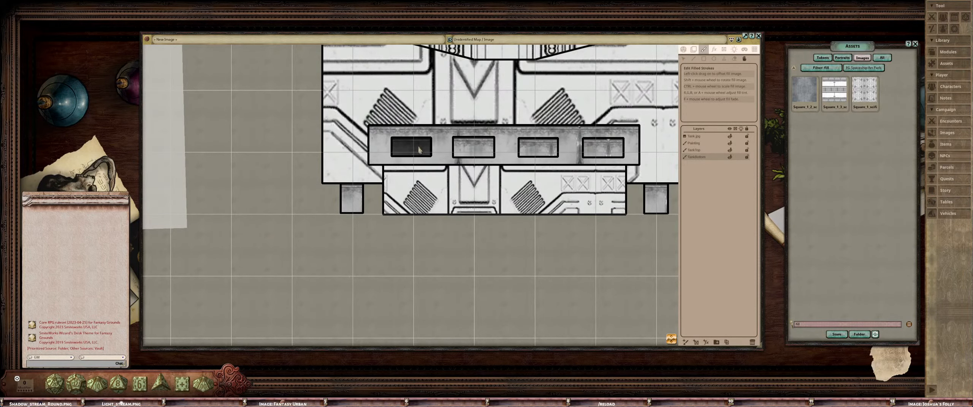
pyautogui.scroll(-6, 475, 147)
pyautogui.scroll(-6, 538, 149)
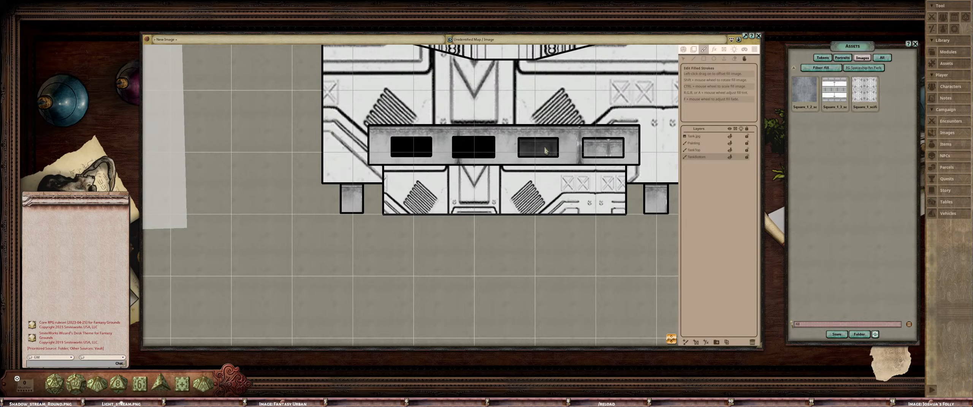
pyautogui.scroll(-6, 608, 150)
pyautogui.scroll(-5, 609, 150)
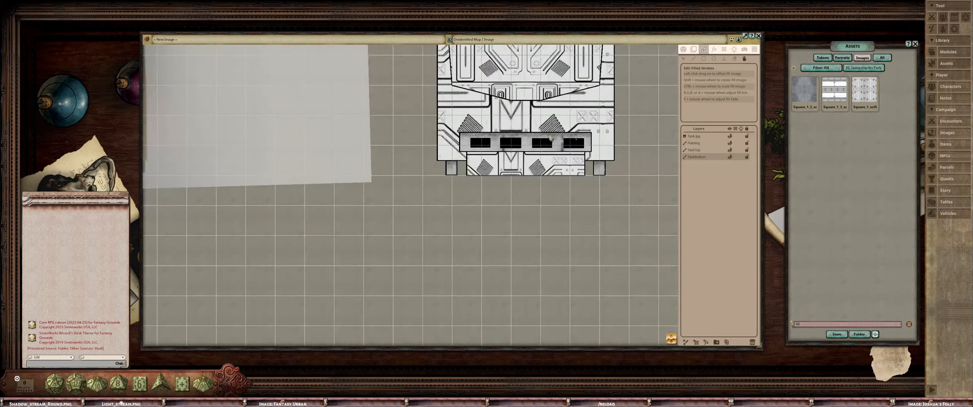
# Compare the whole tank drawing with the reference photo, examining the turret, hatches, rear deck and rear panels for missing details
pyautogui.scroll(2, 501, 154)
pyautogui.scroll(3, 502, 154)
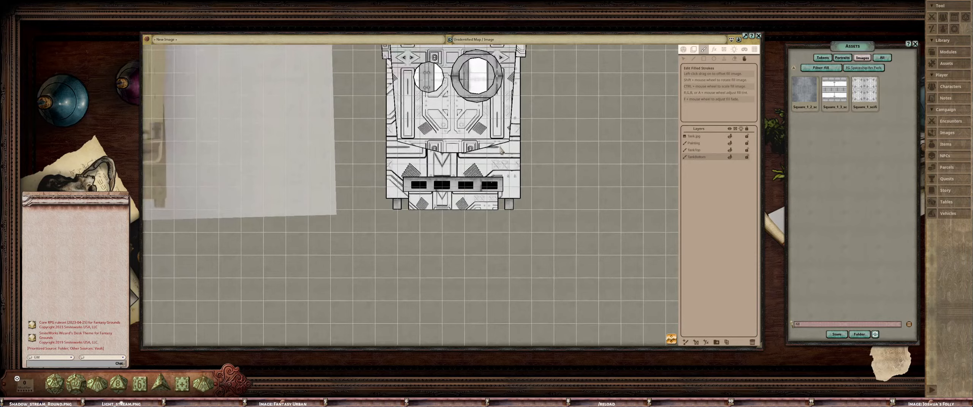
pyautogui.scroll(-5, 502, 152)
pyautogui.scroll(2, 493, 160)
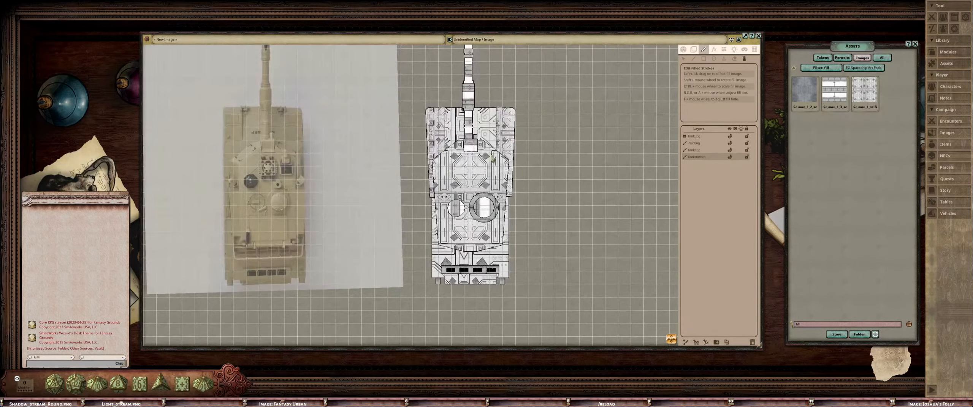
pyautogui.scroll(3, 496, 185)
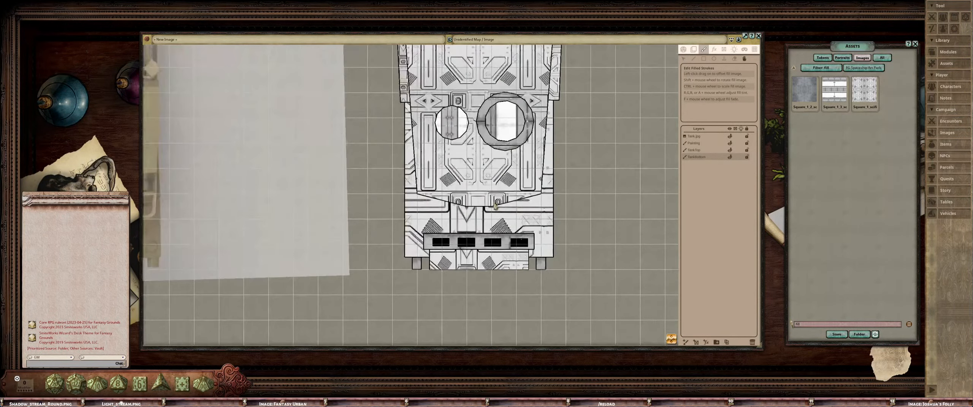
pyautogui.scroll(-4, 496, 206)
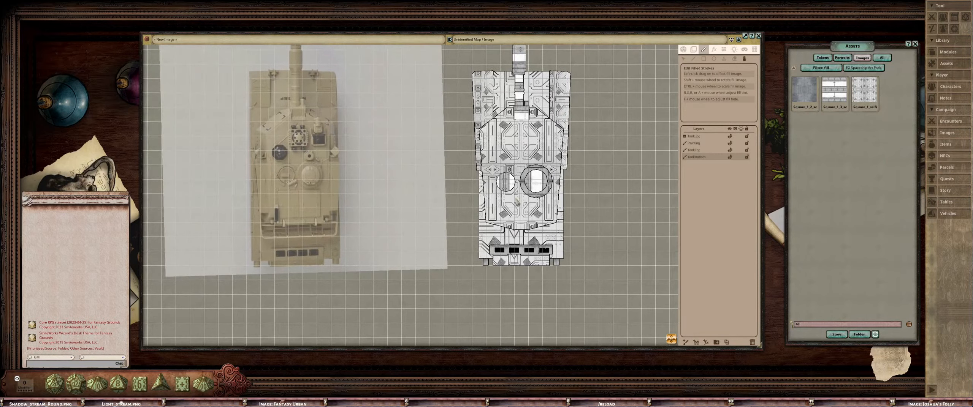
pyautogui.scroll(-3, 433, 178)
pyautogui.scroll(2, 427, 176)
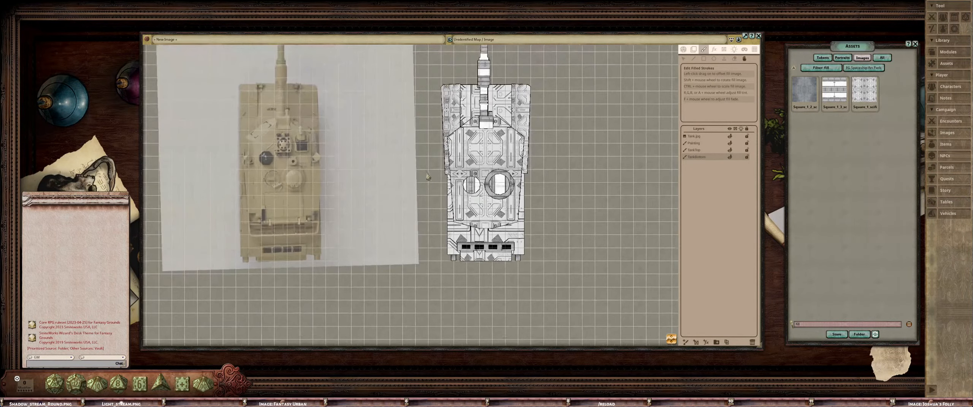
pyautogui.moveTo(409, 178); pyautogui.dragTo(447, 182)
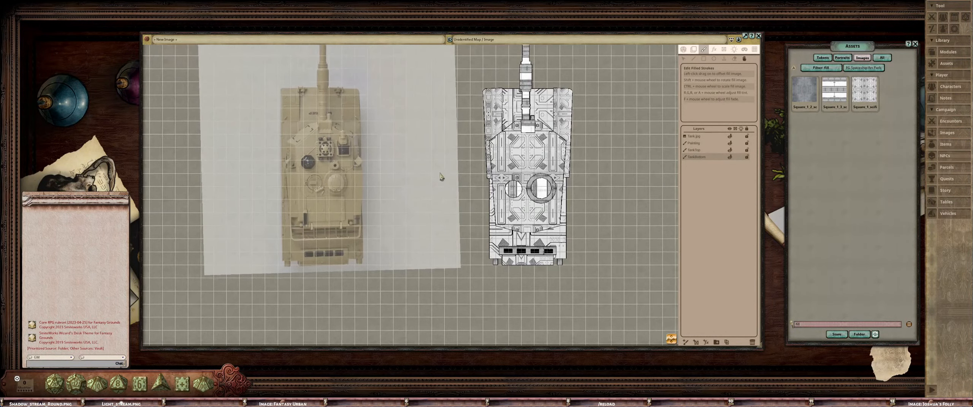
pyautogui.scroll(6, 386, 158)
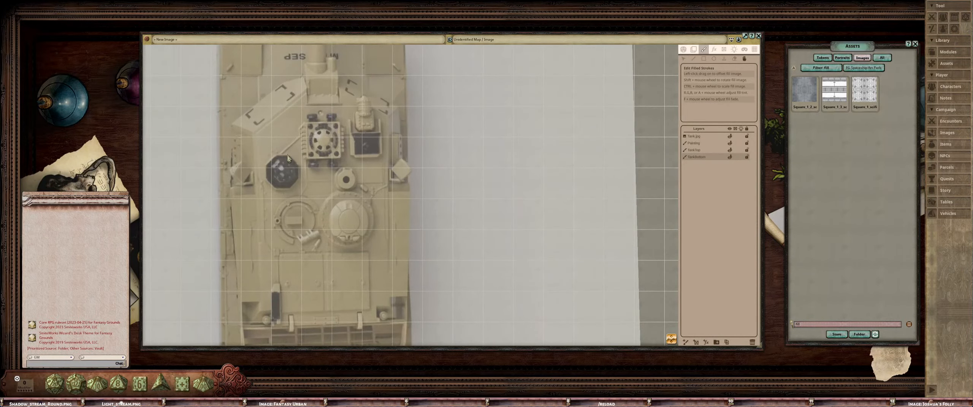
pyautogui.scroll(-3, 288, 158)
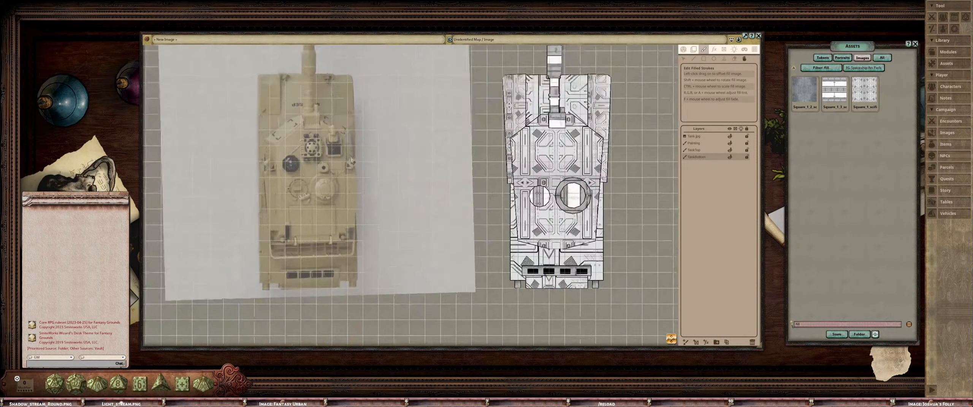
pyautogui.scroll(3, 442, 167)
pyautogui.scroll(-3, 383, 144)
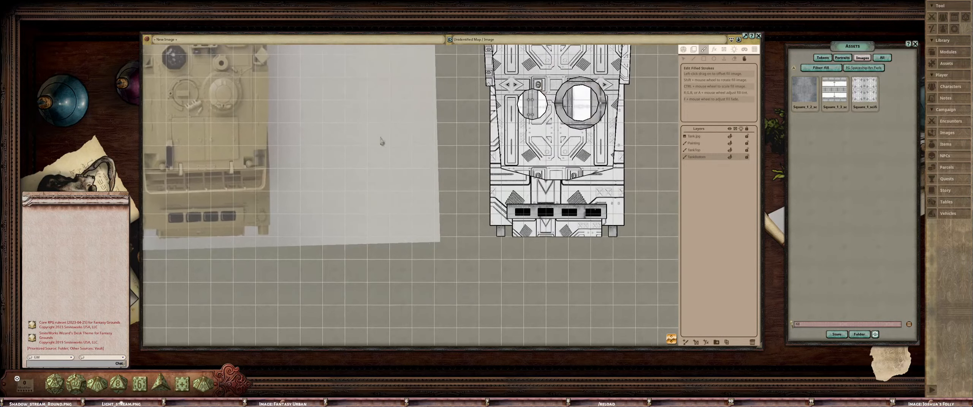
pyautogui.scroll(4, 404, 154)
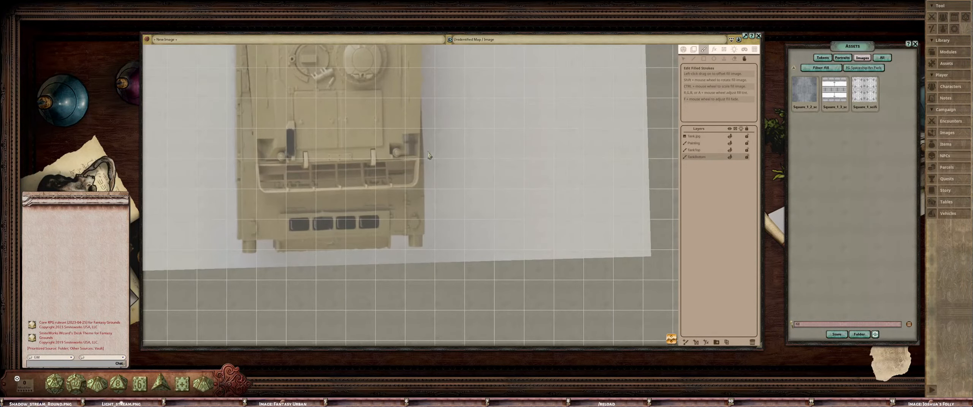
pyautogui.scroll(-2, 390, 154)
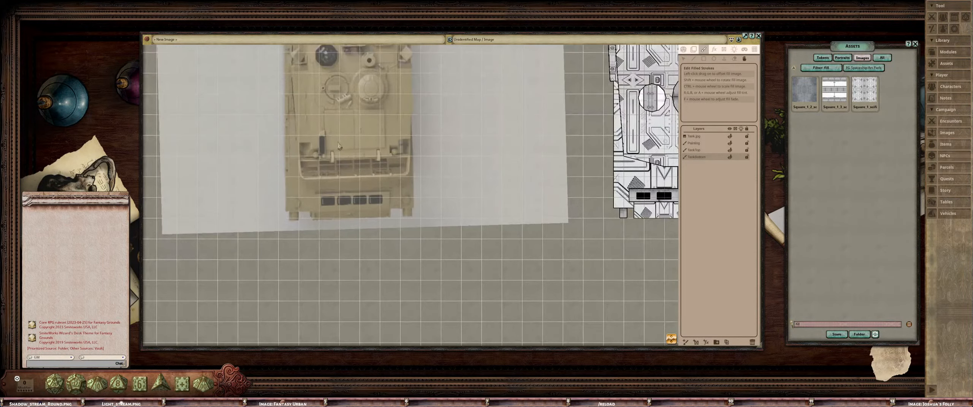
pyautogui.scroll(-2, 322, 113)
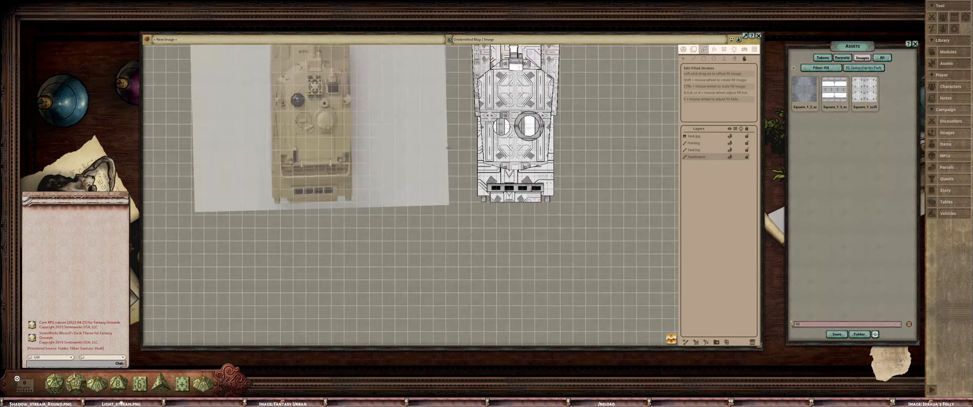
pyautogui.scroll(3, 532, 144)
pyautogui.scroll(-1, 511, 154)
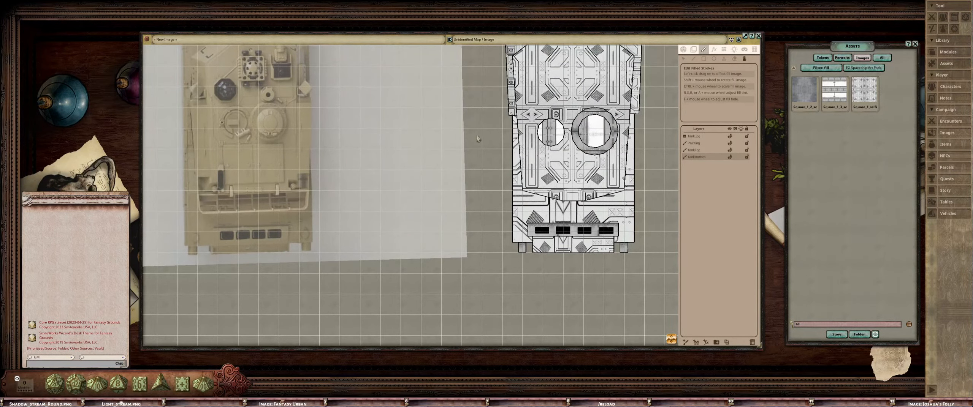
# Draw a filled rectangle on the turret's rear deck below the small round hatch, on the tank top layer
pyautogui.moveTo(426, 135); pyautogui.dragTo(441, 139)
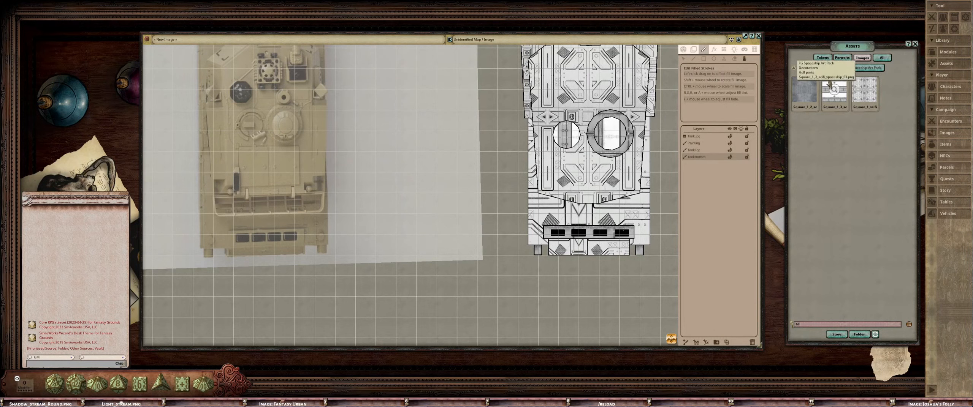
pyautogui.click(705, 59)
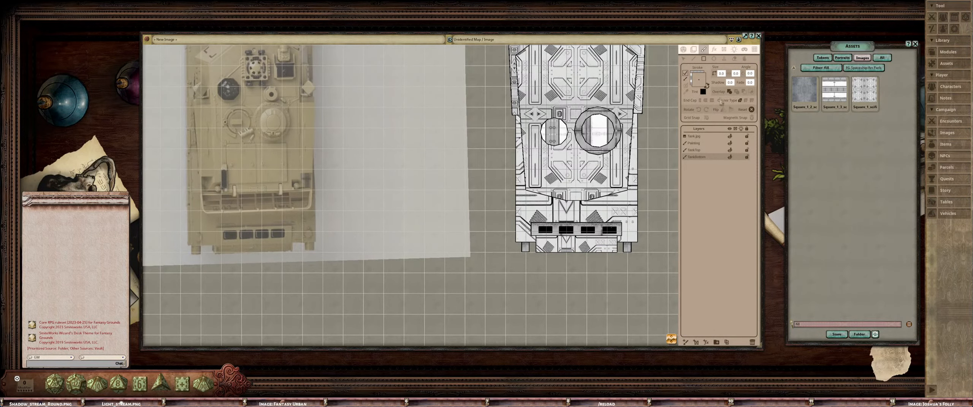
pyautogui.click(708, 151)
pyautogui.moveTo(342, 244)
pyautogui.mouseDown()
pyautogui.moveTo(402, 246)
pyautogui.moveTo(348, 247)
pyautogui.mouseUp()
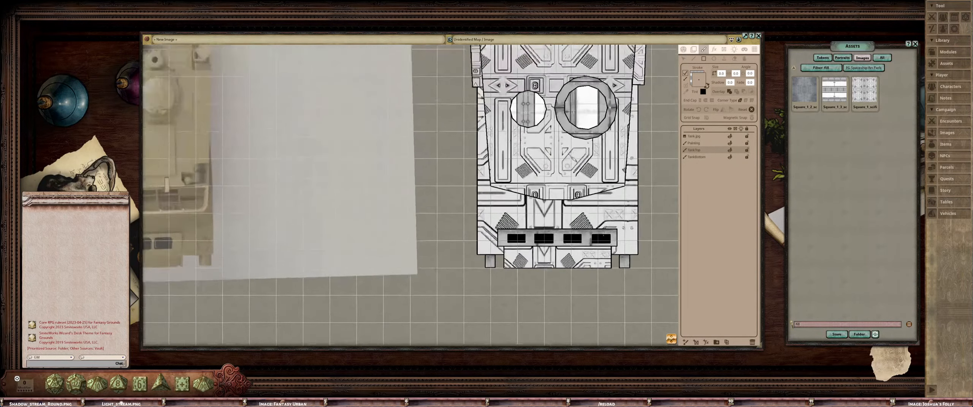
pyautogui.scroll(3, 548, 151)
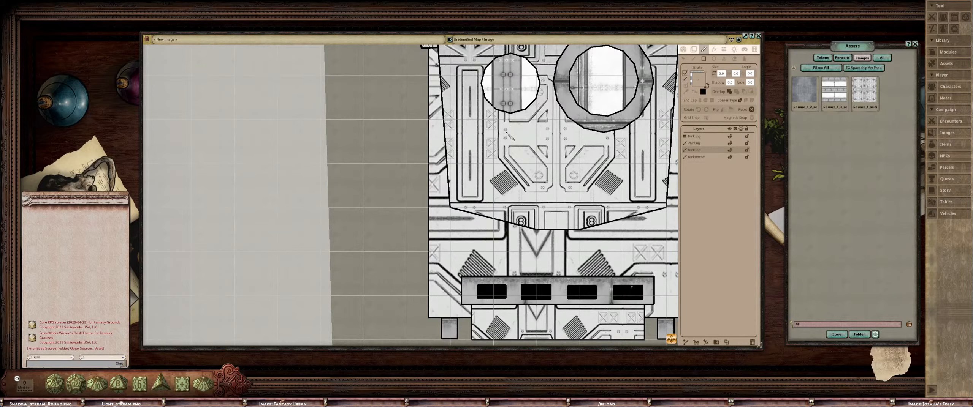
pyautogui.moveTo(505, 129); pyautogui.dragTo(563, 203)
pyautogui.scroll(-3, 566, 200)
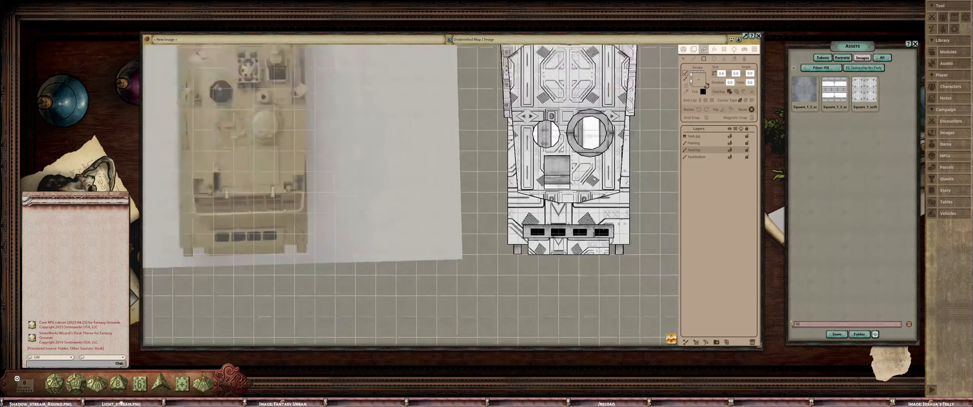
# Draw a second filled rectangle of matching height directly beside the first one, below the large ringed hatch
pyautogui.scroll(3, 566, 200)
pyautogui.scroll(3, 509, 159)
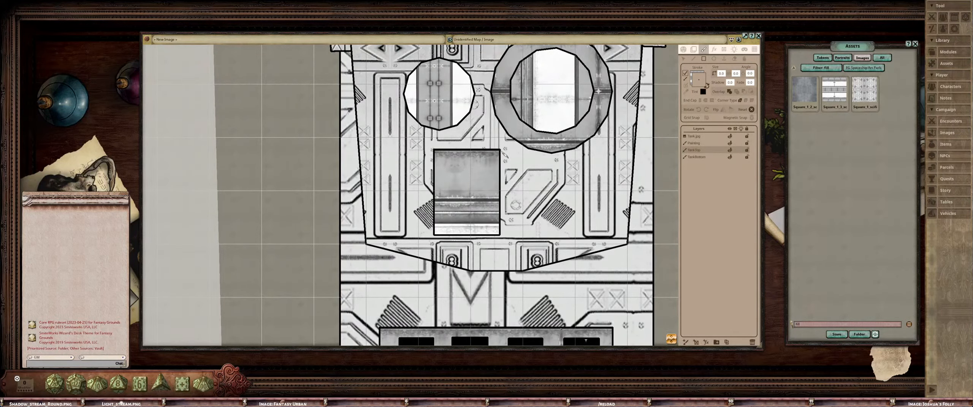
pyautogui.moveTo(501, 150)
pyautogui.mouseDown()
pyautogui.moveTo(559, 242)
pyautogui.moveTo(578, 240)
pyautogui.mouseUp()
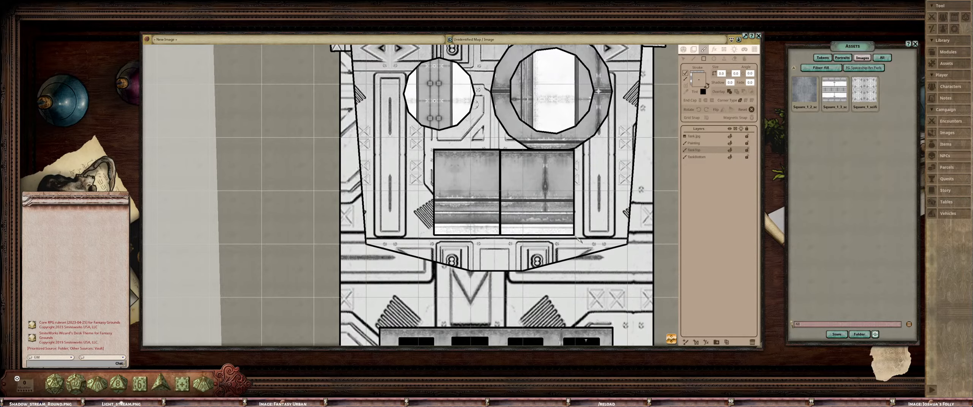
pyautogui.scroll(-6, 590, 202)
pyautogui.moveTo(603, 177); pyautogui.dragTo(573, 185)
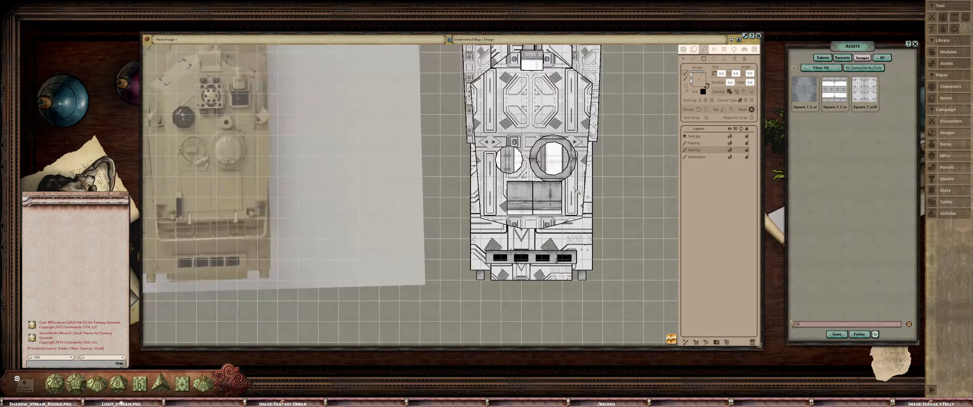
pyautogui.scroll(3, 572, 185)
pyautogui.scroll(-2, 573, 185)
pyautogui.scroll(2, 621, 215)
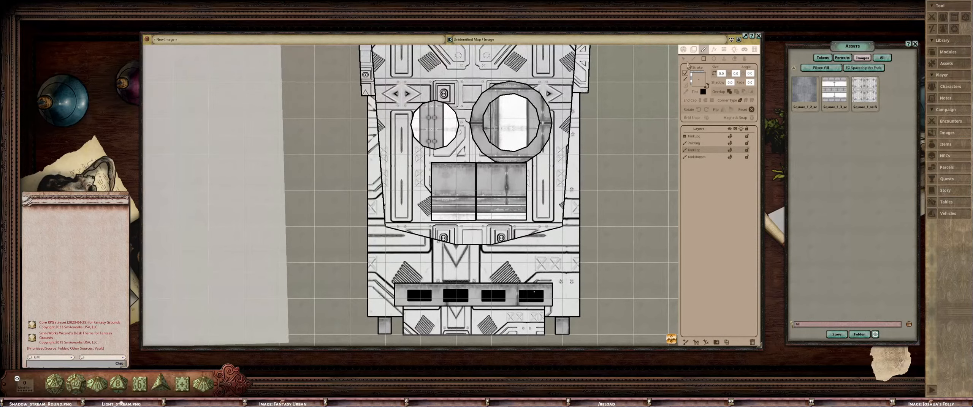
# Adjust the second rear-deck rectangle's corner points so its edges run straight and line up with the adjoining rectangle
pyautogui.click(683, 59)
pyautogui.scroll(10, 424, 215)
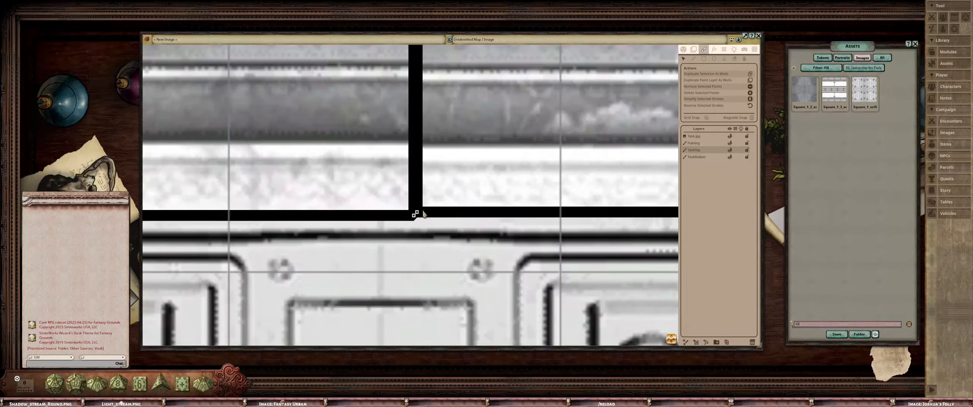
pyautogui.scroll(-5, 417, 214)
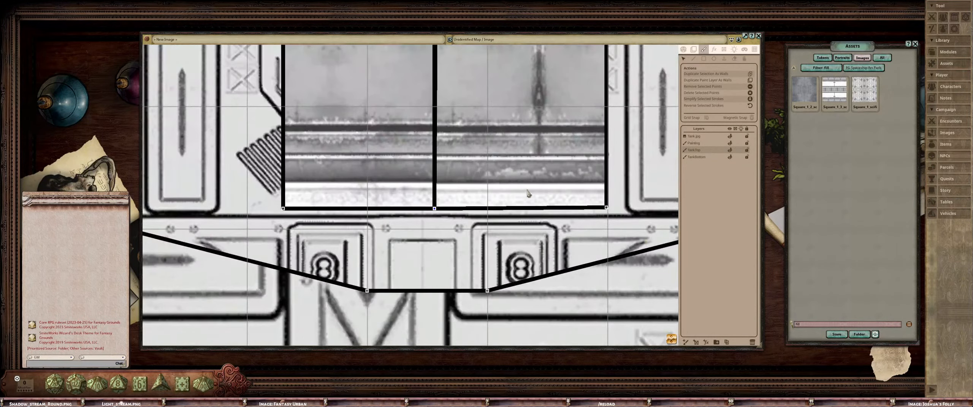
pyautogui.scroll(2, 517, 206)
pyautogui.scroll(-2, 517, 205)
pyautogui.scroll(-4, 527, 187)
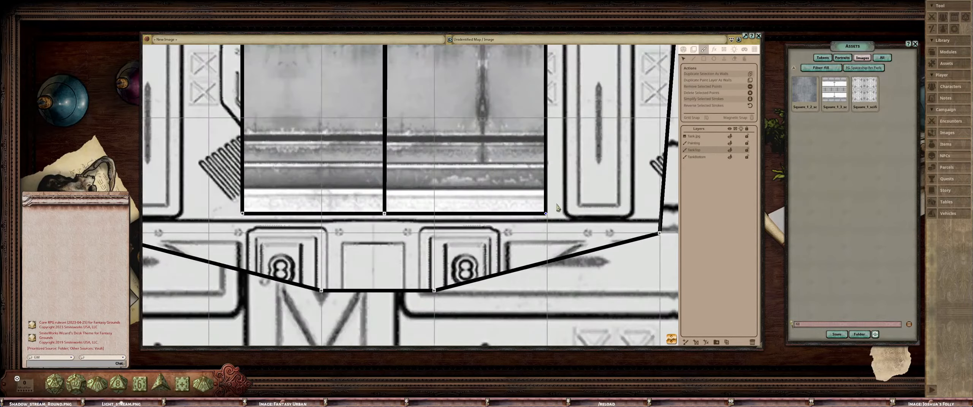
pyautogui.scroll(-1, 528, 187)
pyautogui.scroll(6, 507, 151)
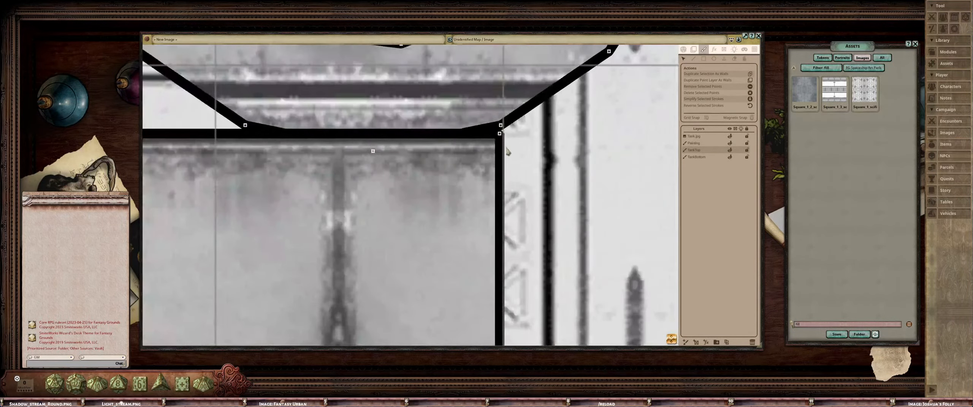
pyautogui.scroll(-6, 384, 156)
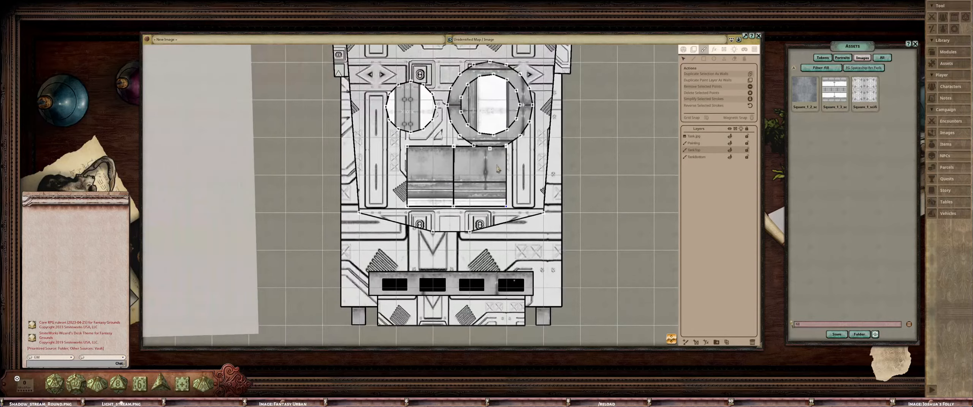
# Widen the first rear-deck rectangle outward by moving its outer corner points, and level its bottom edge
pyautogui.scroll(2, 458, 152)
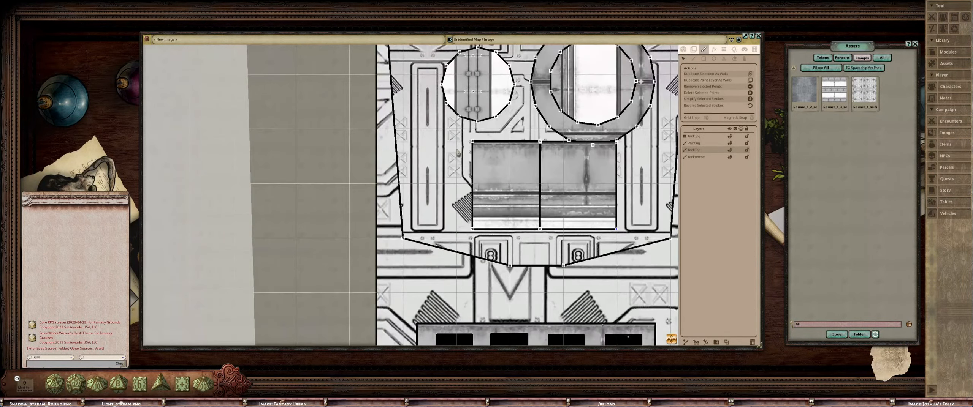
pyautogui.moveTo(458, 141); pyautogui.dragTo(468, 234)
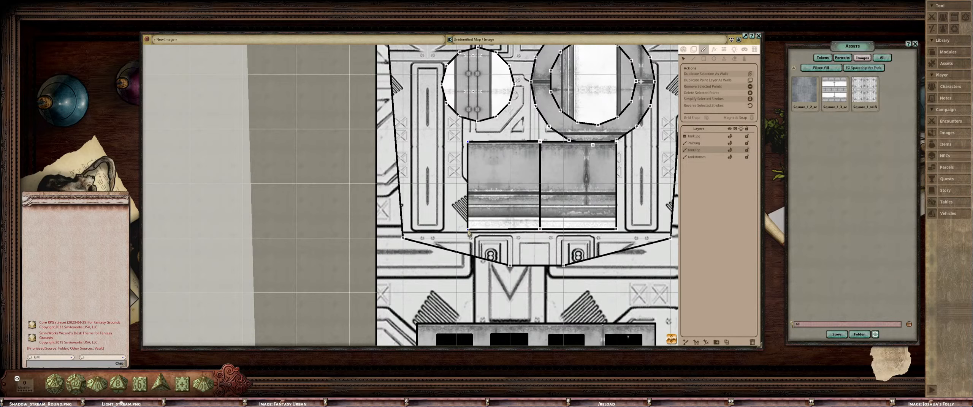
pyautogui.click(468, 234)
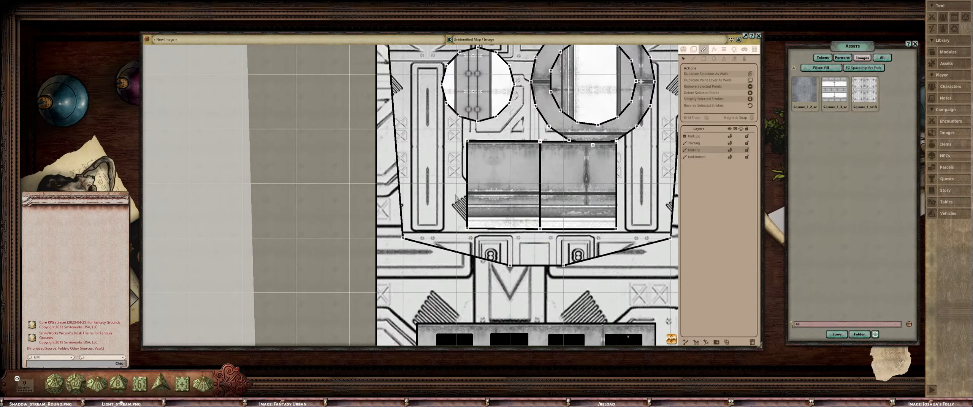
pyautogui.scroll(5, 456, 198)
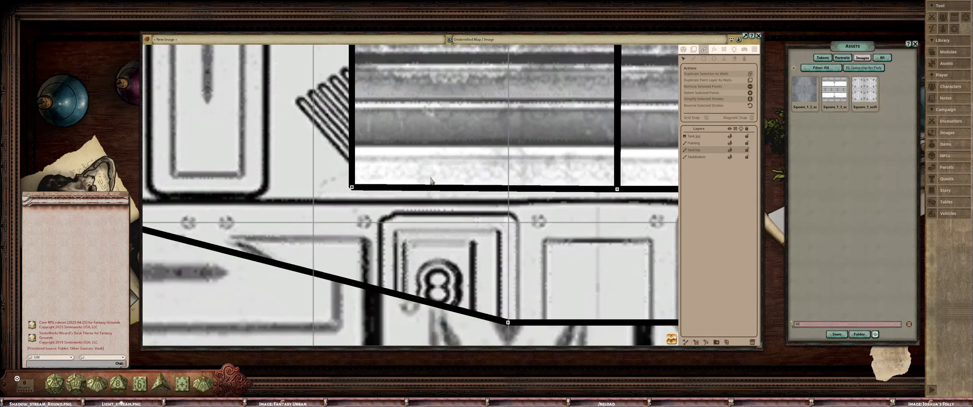
pyautogui.scroll(-10, 357, 186)
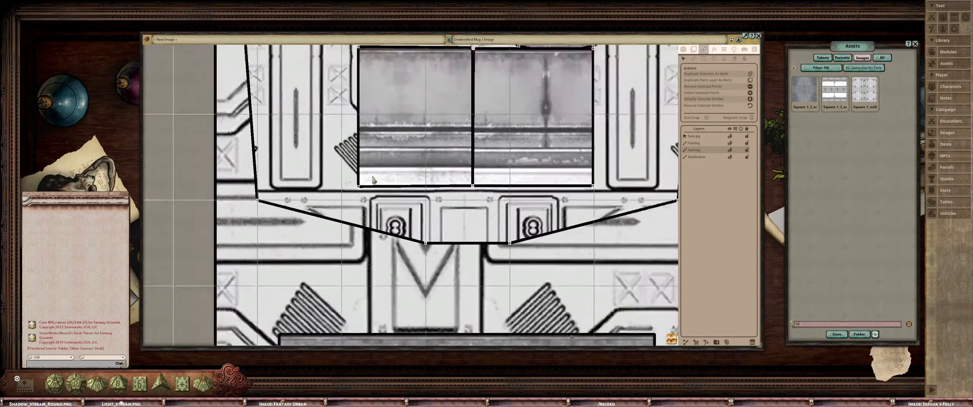
pyautogui.moveTo(496, 158); pyautogui.dragTo(515, 203)
pyautogui.scroll(-4, 517, 204)
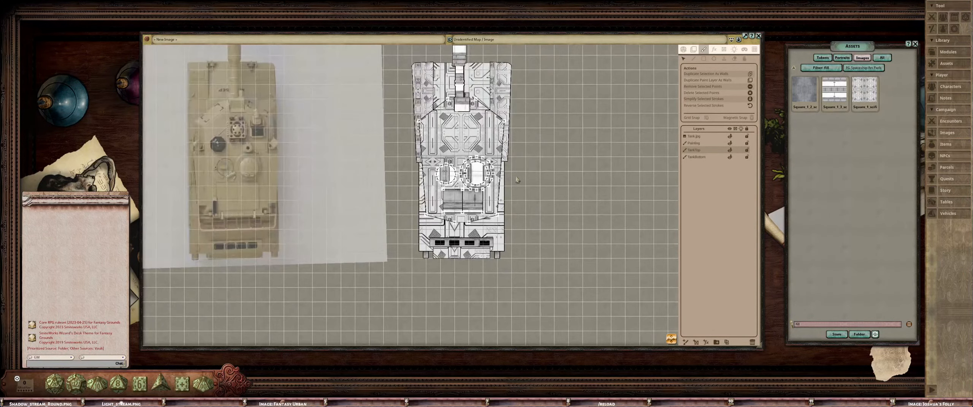
# Compare the turret and hatches of the drawing with the reference photo to find details still missing
pyautogui.scroll(6, 413, 169)
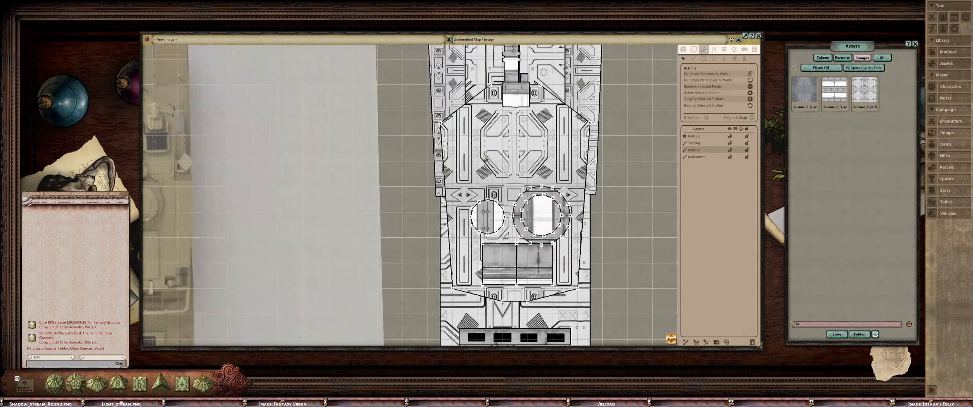
pyautogui.scroll(-3, 494, 171)
pyautogui.scroll(4, 406, 156)
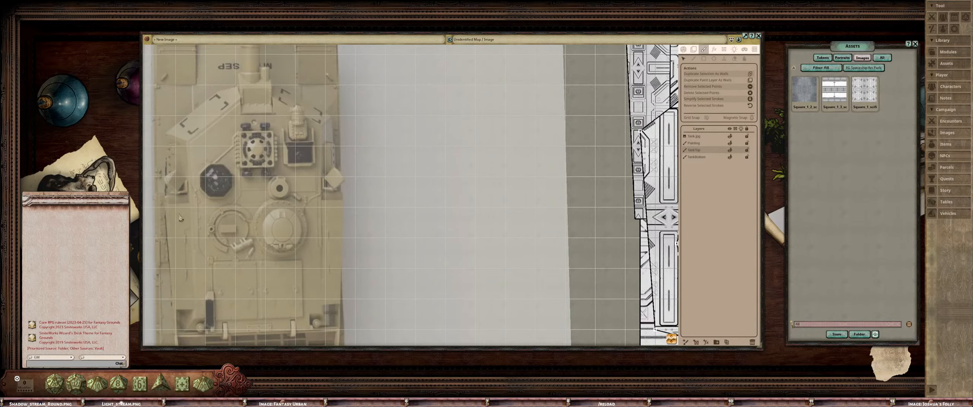
pyautogui.moveTo(186, 233); pyautogui.dragTo(222, 172)
pyautogui.scroll(-3, 236, 223)
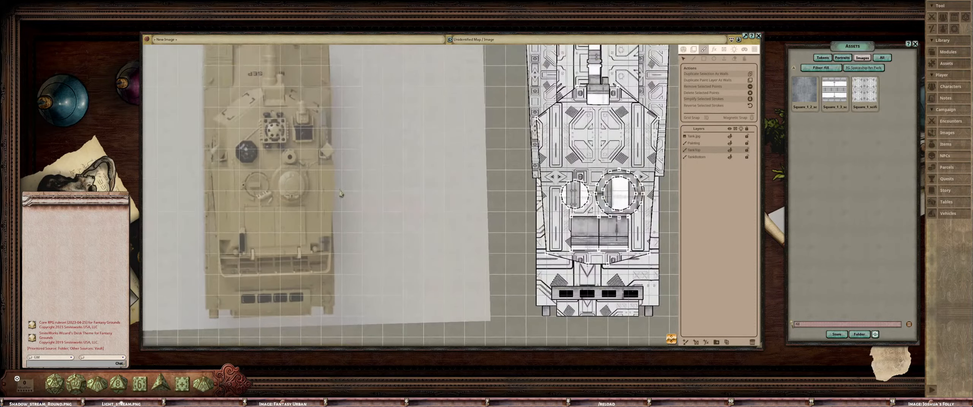
pyautogui.scroll(-3, 387, 189)
pyautogui.scroll(2, 401, 176)
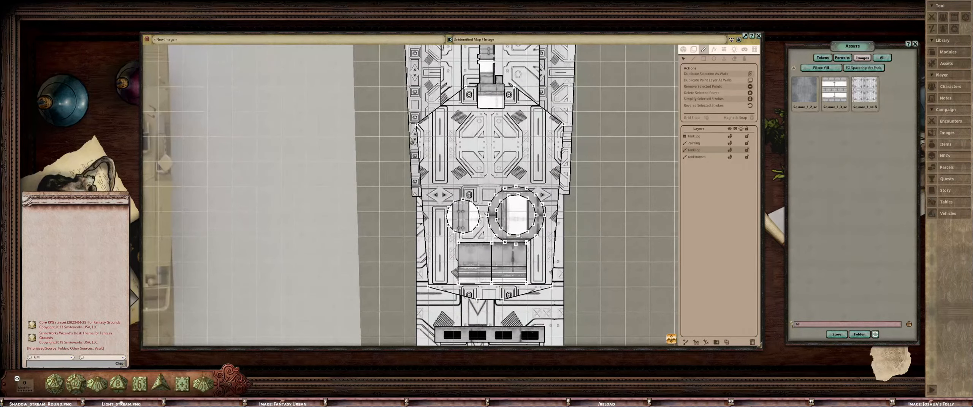
pyautogui.moveTo(327, 190)
pyautogui.mouseDown()
pyautogui.moveTo(513, 163)
pyautogui.moveTo(458, 189)
pyautogui.moveTo(446, 169)
pyautogui.moveTo(527, 170)
pyautogui.moveTo(464, 165)
pyautogui.mouseUp()
pyautogui.scroll(-1, 475, 167)
pyautogui.scroll(2, 458, 189)
pyautogui.scroll(-2, 471, 167)
pyautogui.scroll(-1, 446, 168)
pyautogui.scroll(1, 447, 169)
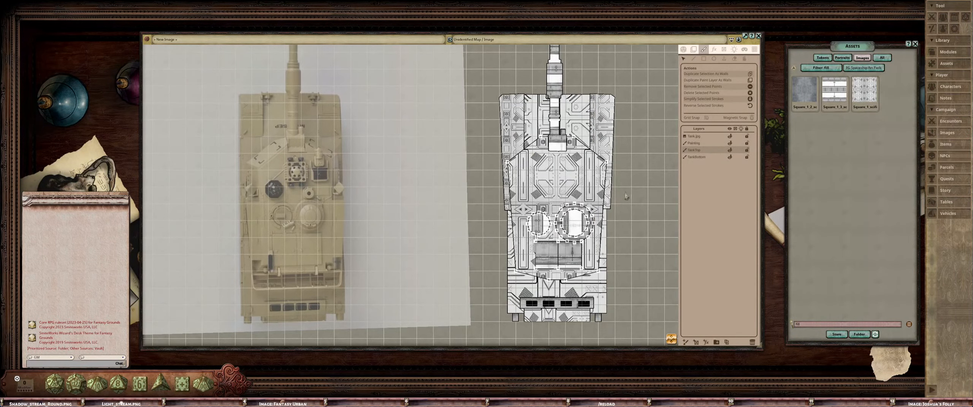
# Draw a filled rectangle on the front left fender of the hull, on the tank bottom layer, following the photo's panel
pyautogui.click(696, 156)
pyautogui.moveTo(368, 149); pyautogui.dragTo(477, 149)
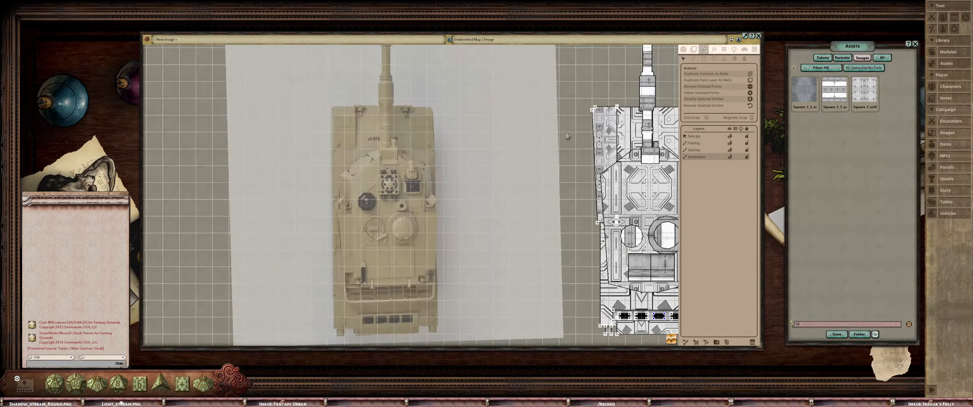
pyautogui.scroll(4, 567, 136)
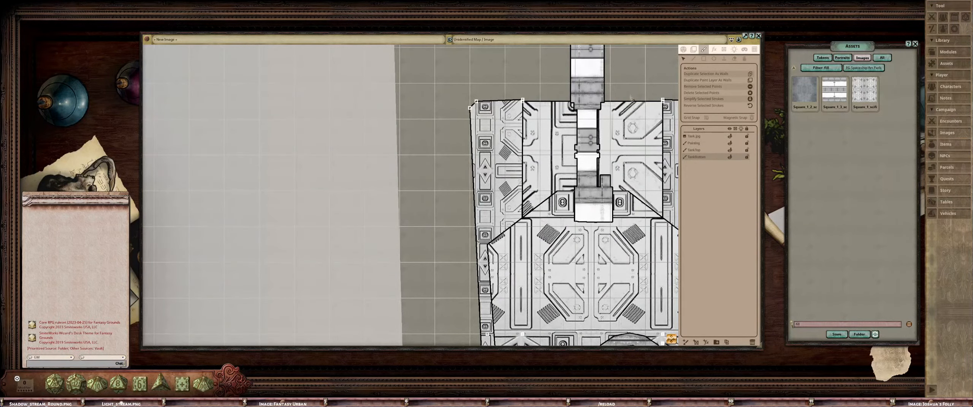
pyautogui.click(704, 59)
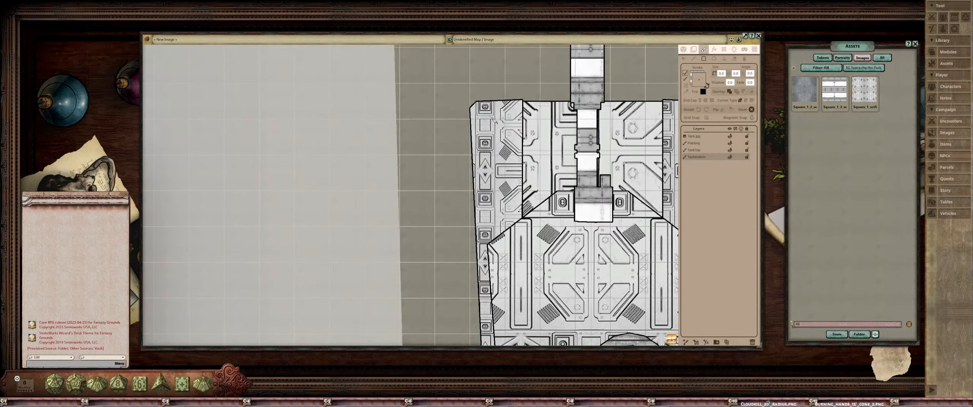
pyautogui.moveTo(373, 157)
pyautogui.mouseDown()
pyautogui.moveTo(543, 135)
pyautogui.moveTo(489, 144)
pyautogui.mouseUp()
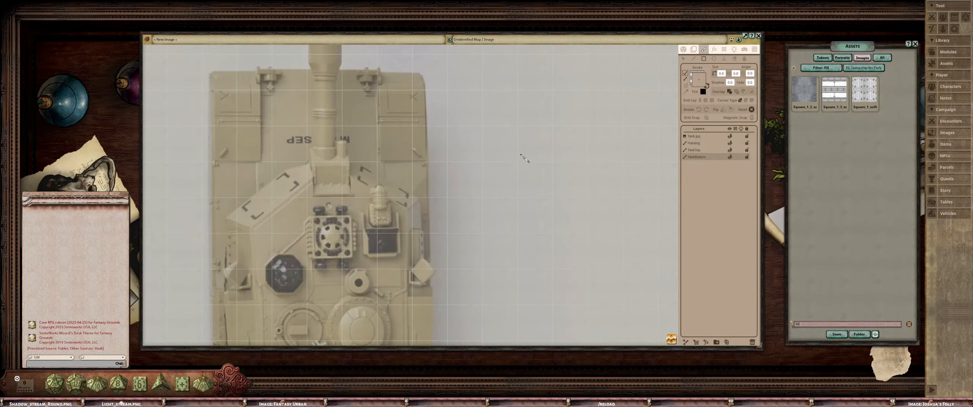
pyautogui.scroll(-2, 527, 156)
pyautogui.moveTo(549, 153); pyautogui.dragTo(369, 138)
pyautogui.scroll(2, 540, 131)
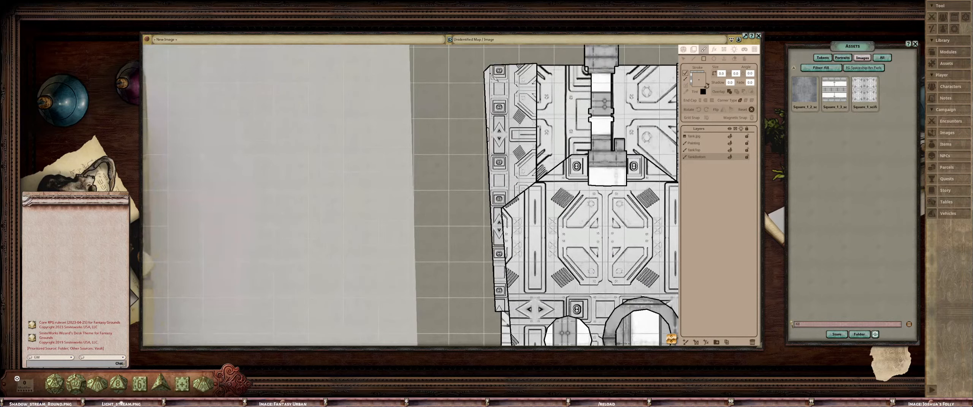
pyautogui.moveTo(495, 76); pyautogui.dragTo(535, 151)
pyautogui.scroll(-2, 536, 151)
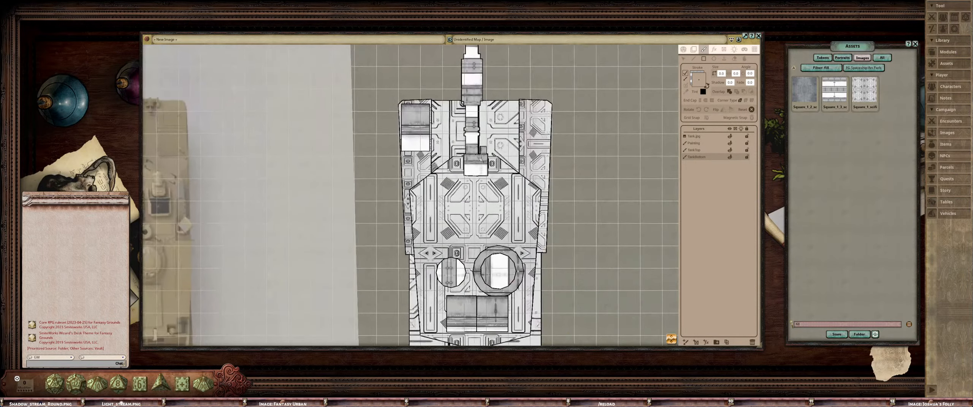
# Draw a matching filled rectangle on the hull's front right fender and activate editing of filled strokes
pyautogui.scroll(2, 539, 92)
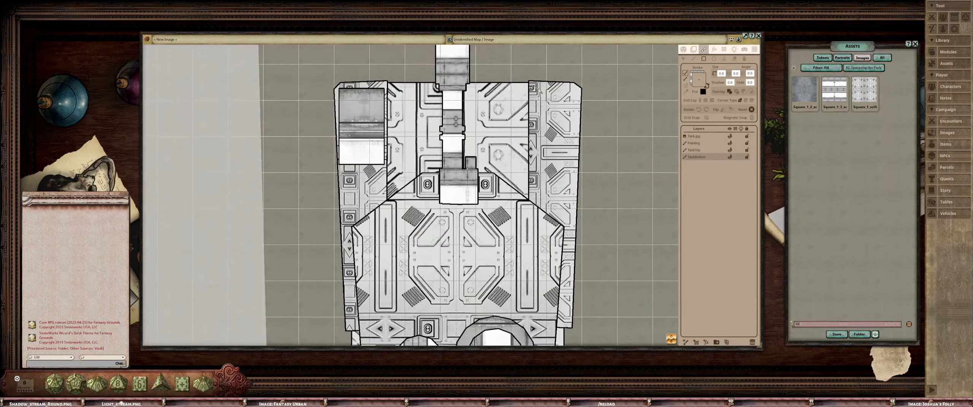
pyautogui.moveTo(538, 89)
pyautogui.mouseDown()
pyautogui.moveTo(571, 175)
pyautogui.moveTo(580, 181)
pyautogui.moveTo(581, 162)
pyautogui.moveTo(590, 170)
pyautogui.mouseUp()
pyautogui.scroll(-3, 580, 164)
pyautogui.click(744, 59)
pyautogui.scroll(2, 570, 182)
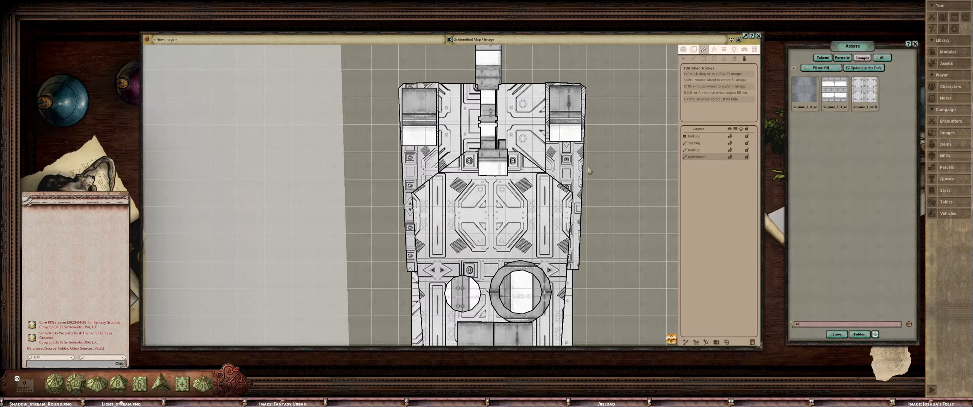
pyautogui.moveTo(421, 163); pyautogui.dragTo(431, 169)
pyautogui.scroll(-5, 456, 152)
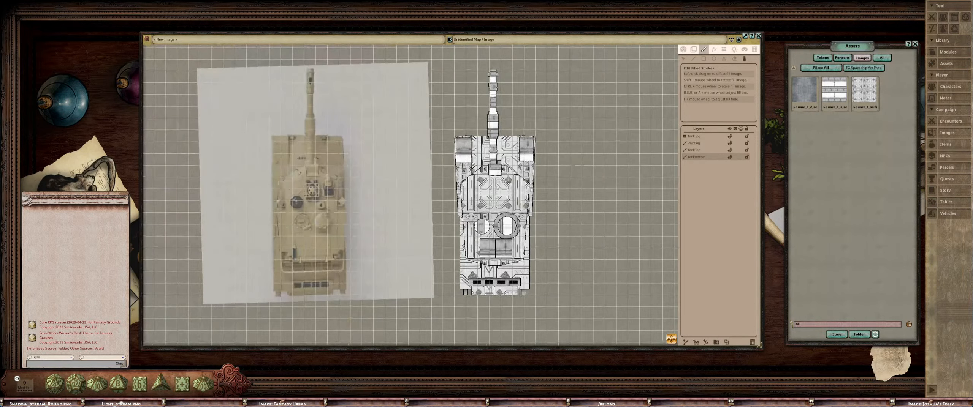
pyautogui.scroll(3, 496, 157)
pyautogui.scroll(-2, 496, 157)
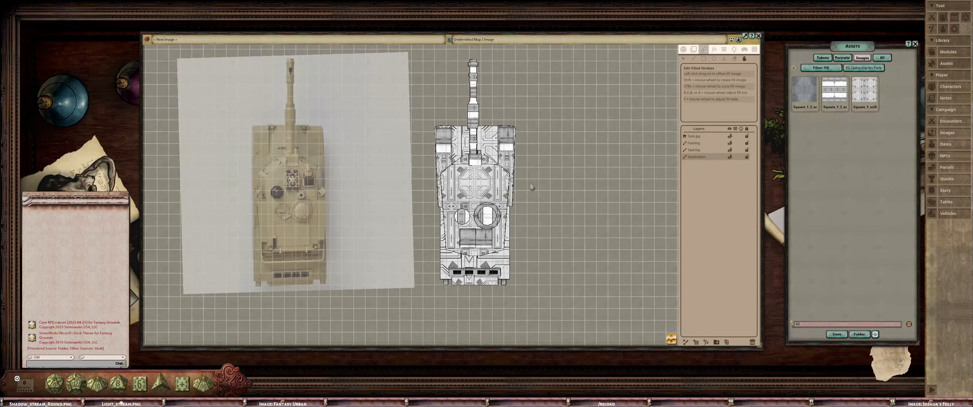
# Add a folder below the Tank.jpg reference layer and move the three tank drawing layers into it
pyautogui.scroll(-1, 532, 187)
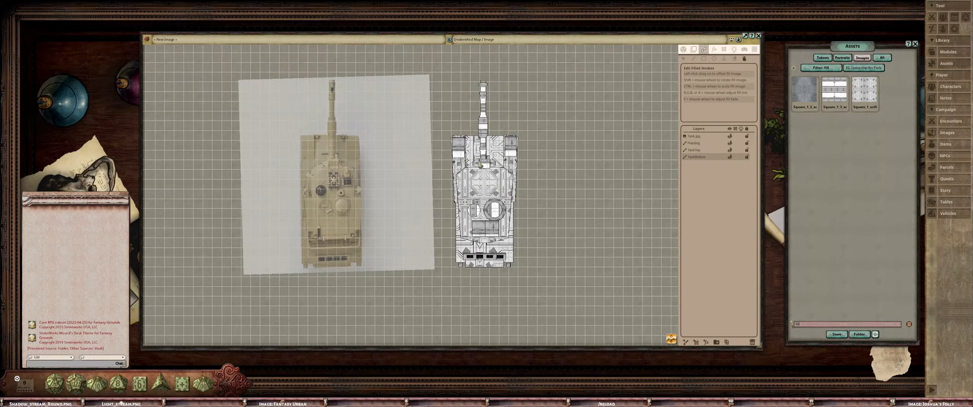
pyautogui.scroll(3, 480, 166)
pyautogui.scroll(-1, 509, 164)
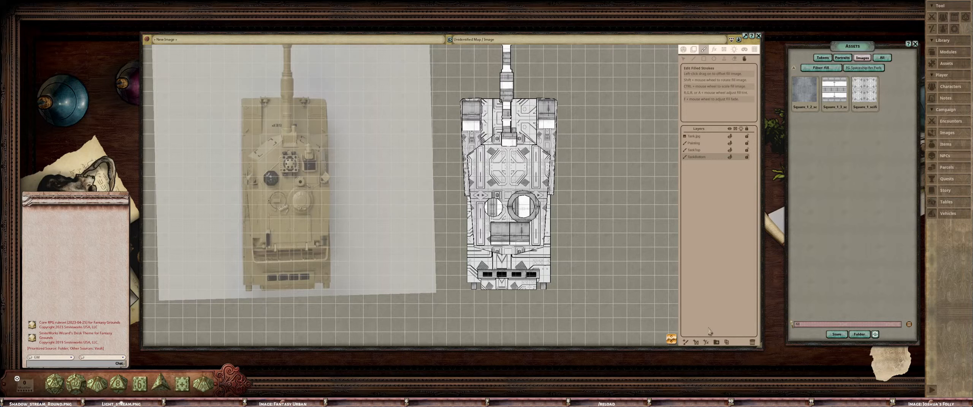
pyautogui.click(717, 343)
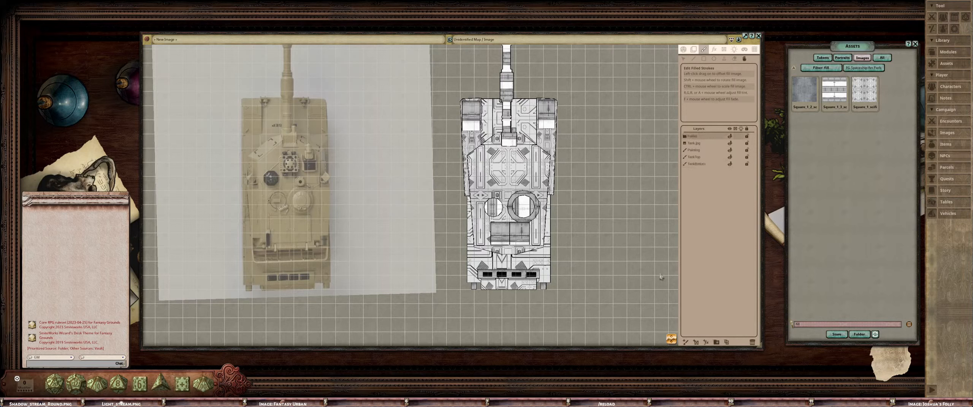
pyautogui.moveTo(707, 136); pyautogui.dragTo(705, 144)
pyautogui.click(707, 149)
pyautogui.keyDown('shift'); pyautogui.click(706, 168); pyautogui.keyUp('shift')
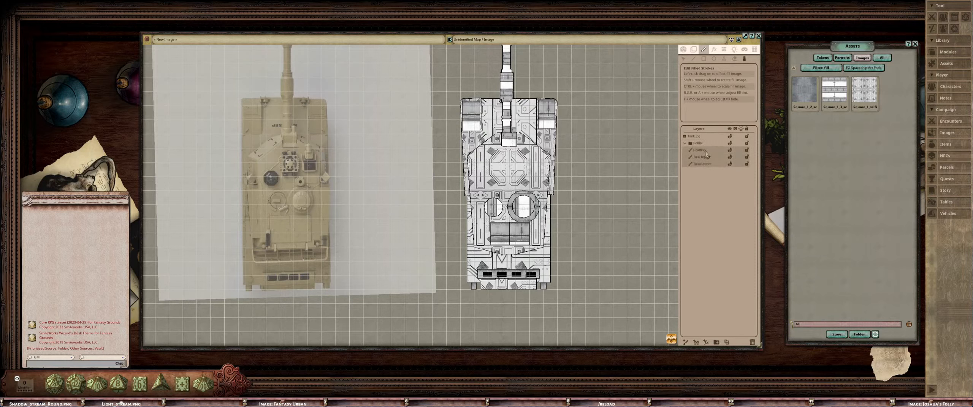
# Rename the Painting layer inside the folder as Barrel and collapse the folder
pyautogui.doubleClick(706, 151)
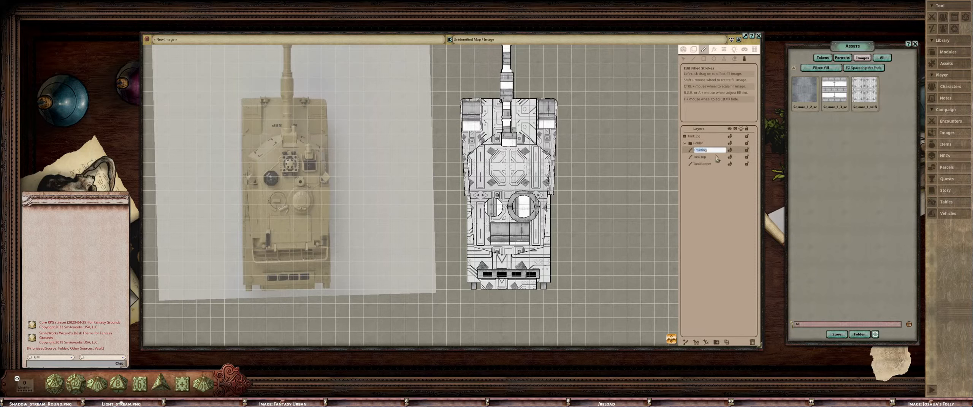
pyautogui.press('shift')
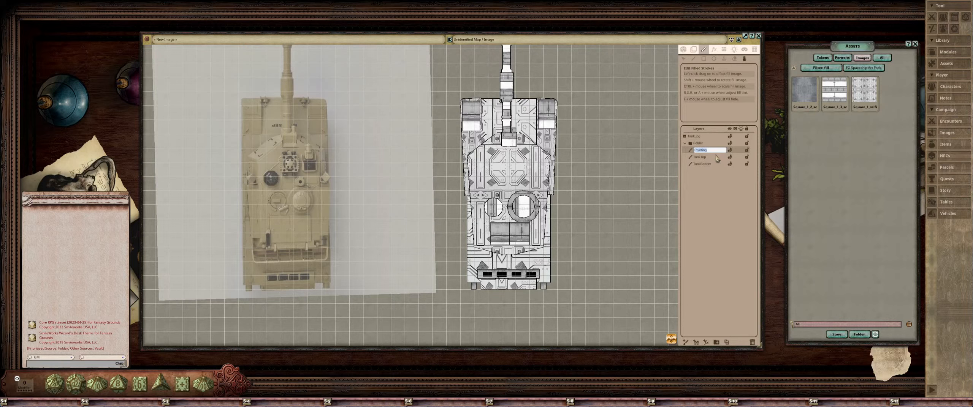
pyautogui.write('Barrel')
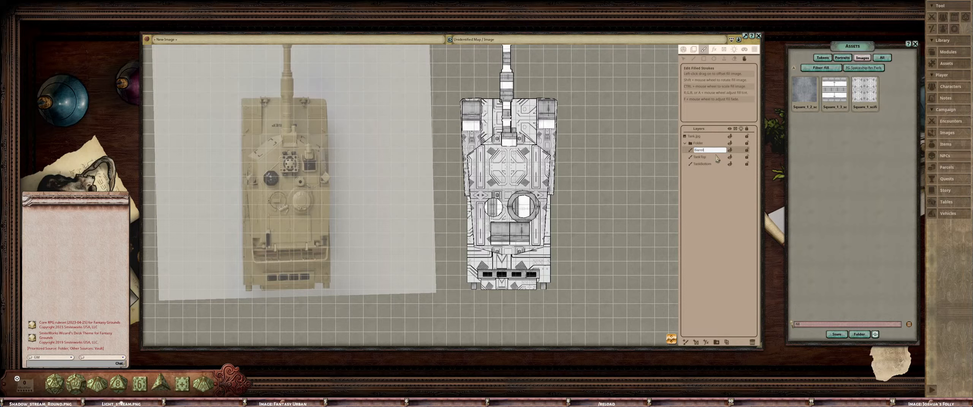
pyautogui.press('Return')
pyautogui.click(684, 143)
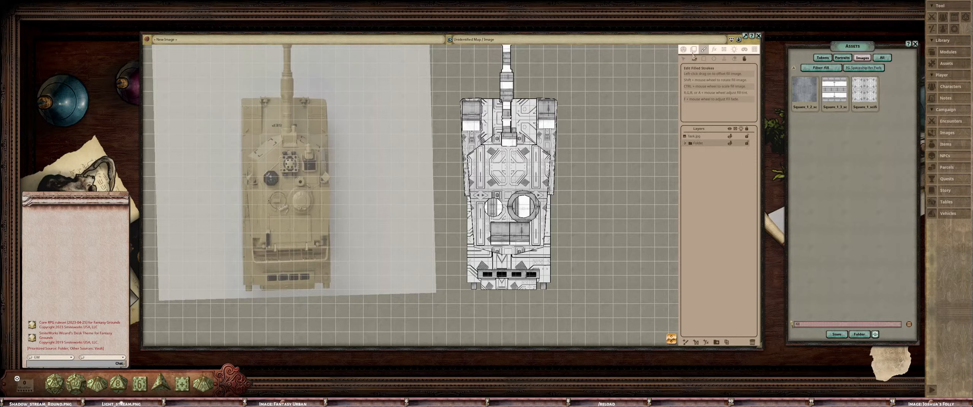
# Reset the Tank.jpg reference photo's tint to fully opaque white
pyautogui.click(692, 50)
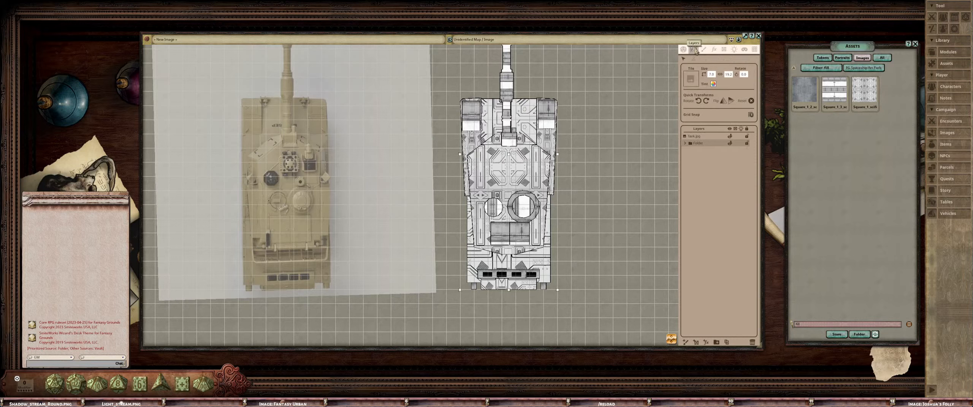
pyautogui.click(715, 85)
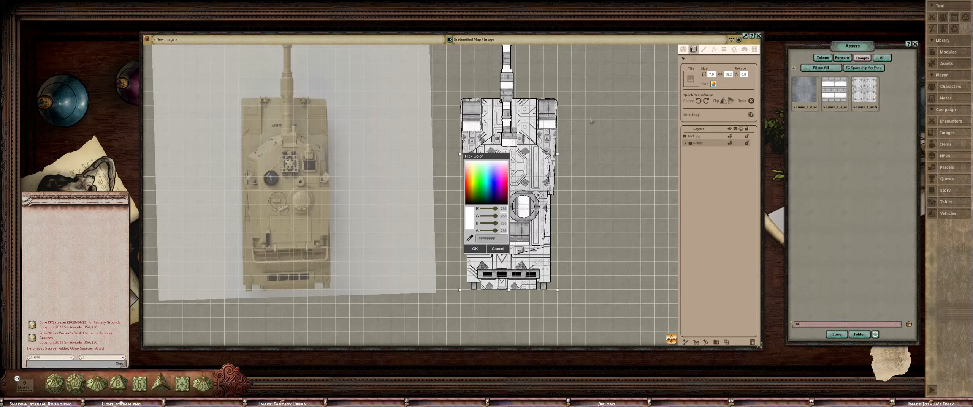
pyautogui.click(498, 249)
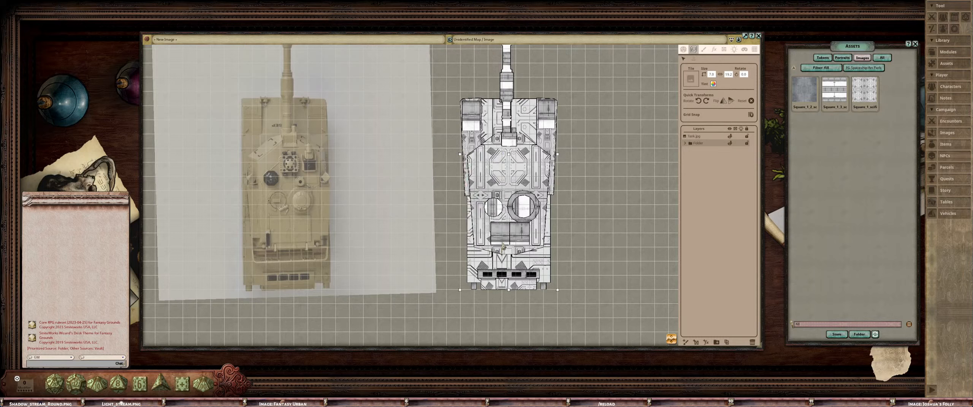
pyautogui.click(695, 136)
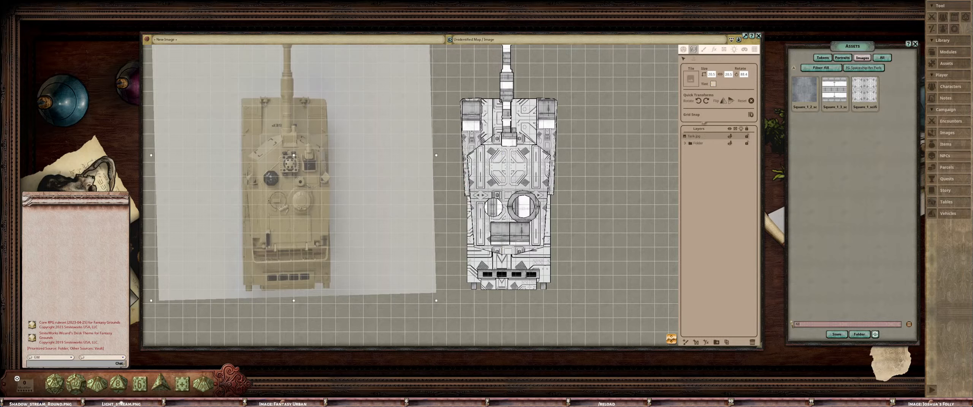
pyautogui.click(713, 84)
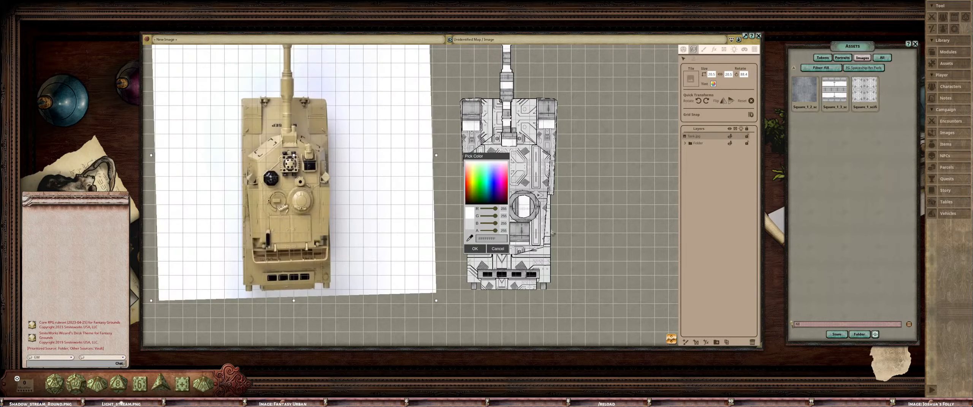
pyautogui.moveTo(488, 231); pyautogui.dragTo(496, 230)
pyautogui.moveTo(496, 158); pyautogui.dragTo(431, 159)
pyautogui.click(411, 249)
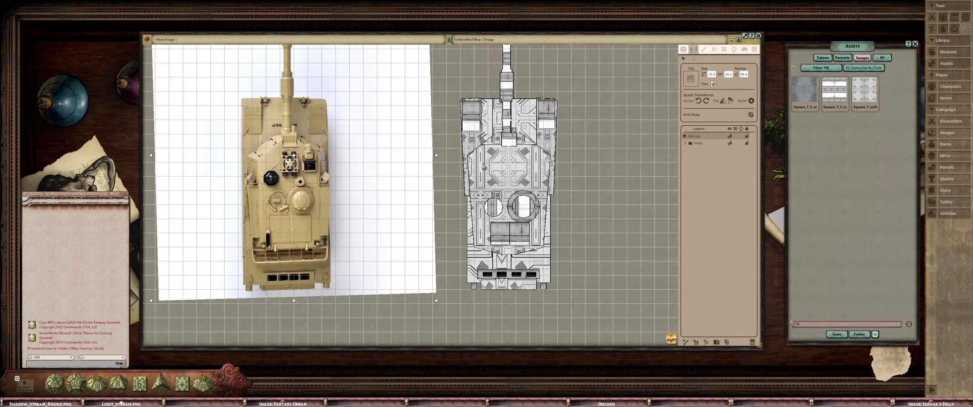
# Tint the whole tank drawing folder with a tan colour sampled from the turret in the reference photo
pyautogui.click(703, 143)
pyautogui.click(714, 85)
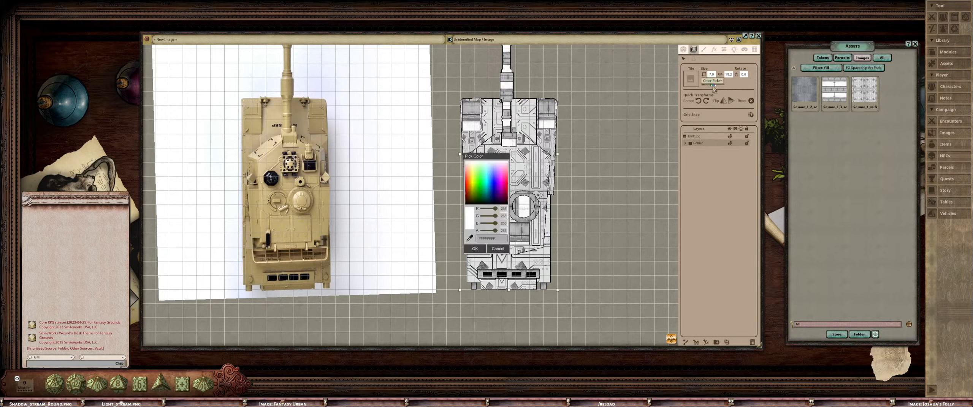
pyautogui.click(470, 239)
pyautogui.click(272, 162)
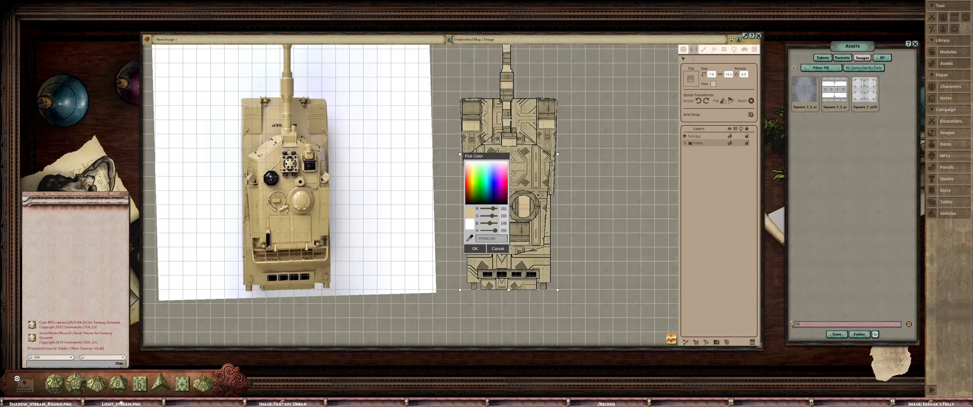
pyautogui.moveTo(483, 166); pyautogui.dragTo(391, 131)
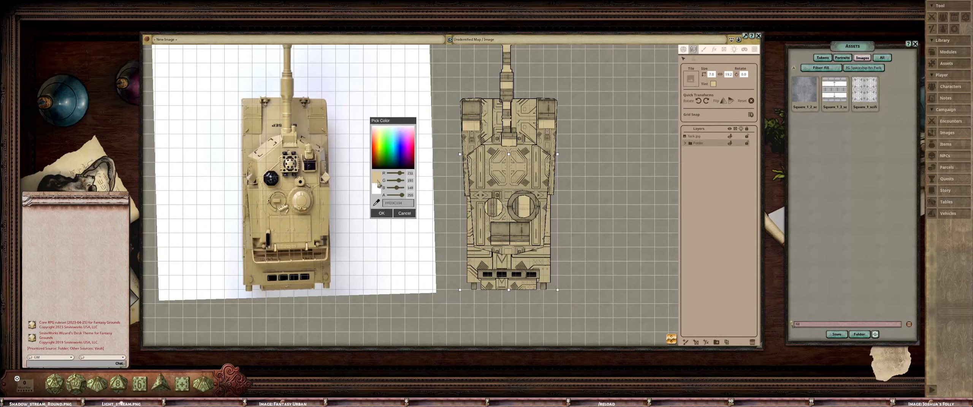
pyautogui.click(376, 203)
pyautogui.click(319, 129)
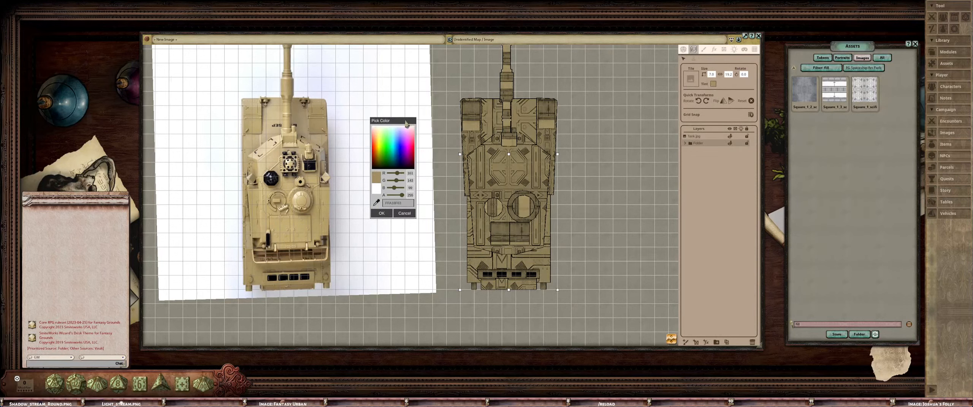
pyautogui.moveTo(406, 123); pyautogui.dragTo(409, 102)
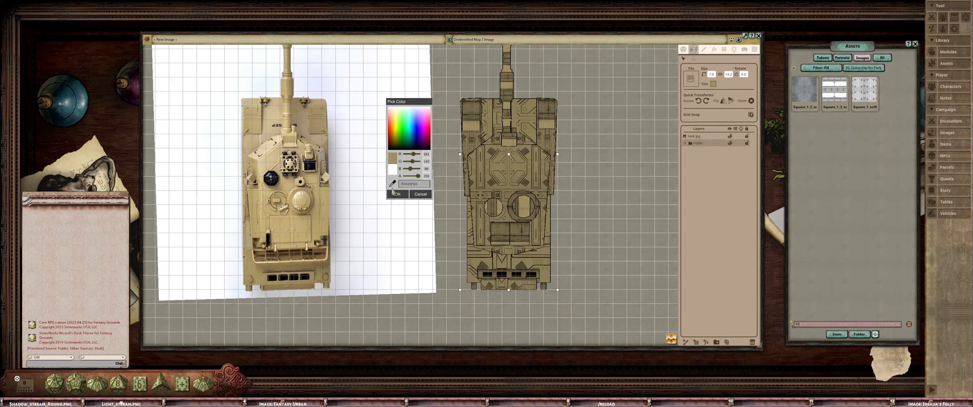
pyautogui.click(392, 184)
pyautogui.click(291, 190)
pyautogui.click(397, 194)
# Compare the tinted tank's colour, barrel, turret and hull with the reference photo, with the folder's layers expanded
pyautogui.scroll(-3, 382, 179)
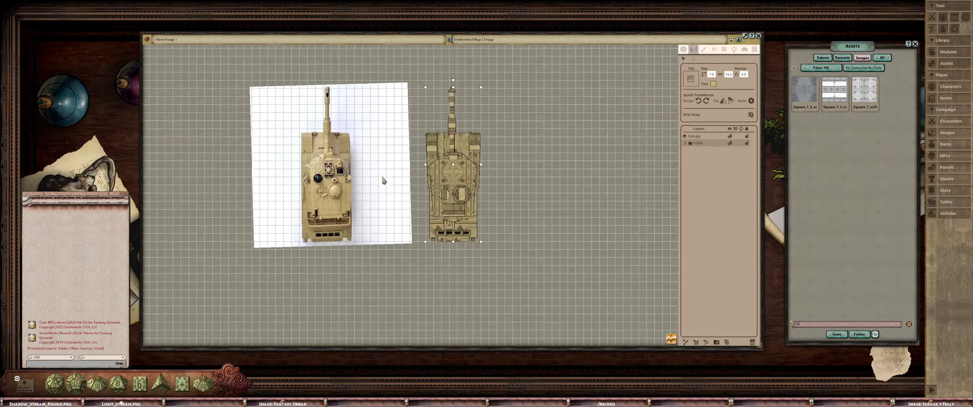
pyautogui.scroll(4, 383, 179)
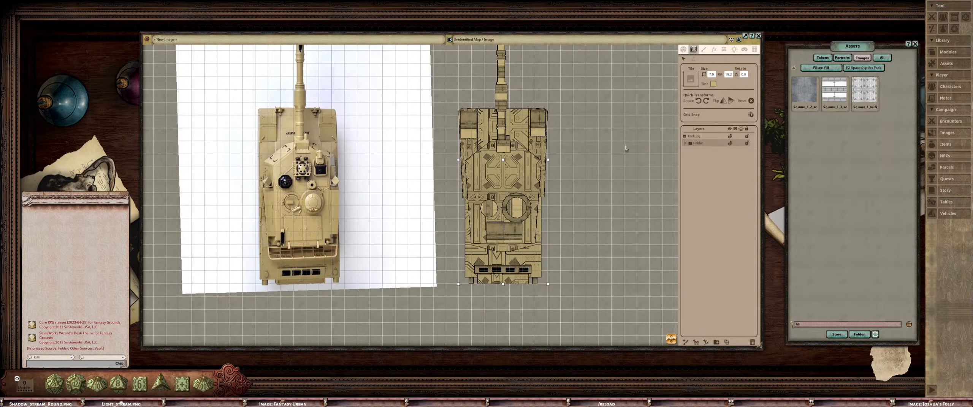
pyautogui.scroll(4, 625, 150)
pyautogui.scroll(-2, 625, 150)
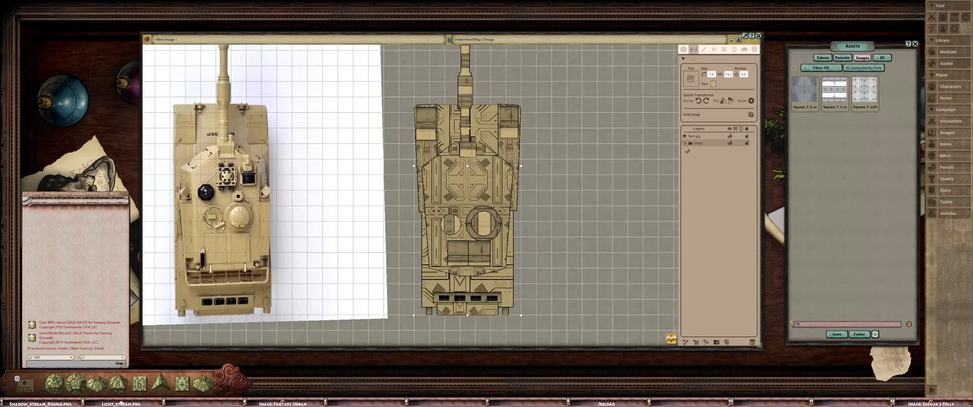
pyautogui.click(686, 144)
pyautogui.click(703, 50)
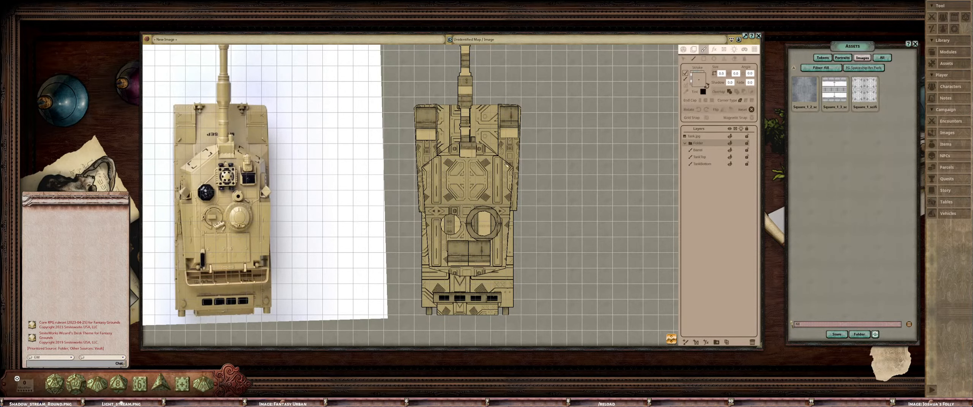
pyautogui.moveTo(608, 161); pyautogui.dragTo(640, 159)
pyautogui.click(706, 152)
pyautogui.scroll(-4, 572, 149)
pyautogui.moveTo(571, 149)
pyautogui.mouseDown()
pyautogui.moveTo(540, 174)
pyautogui.moveTo(561, 168)
pyautogui.mouseUp()
pyautogui.scroll(4, 540, 174)
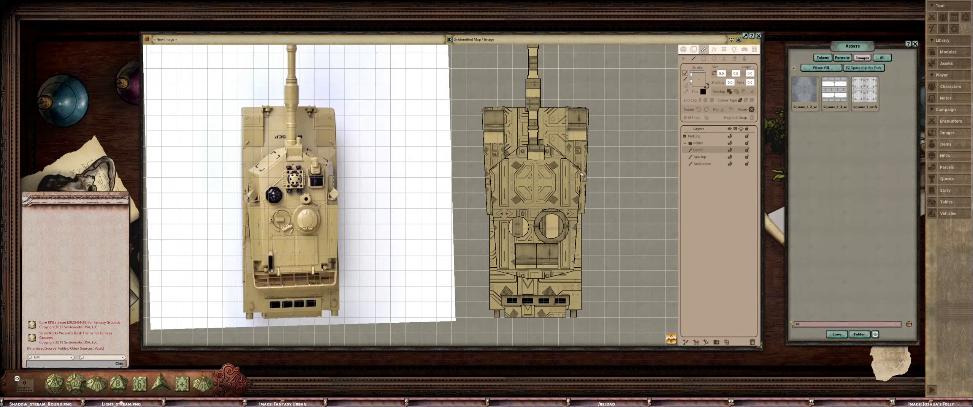
pyautogui.moveTo(566, 152)
pyautogui.mouseDown()
pyautogui.moveTo(574, 213)
pyautogui.moveTo(562, 221)
pyautogui.moveTo(550, 194)
pyautogui.mouseUp()
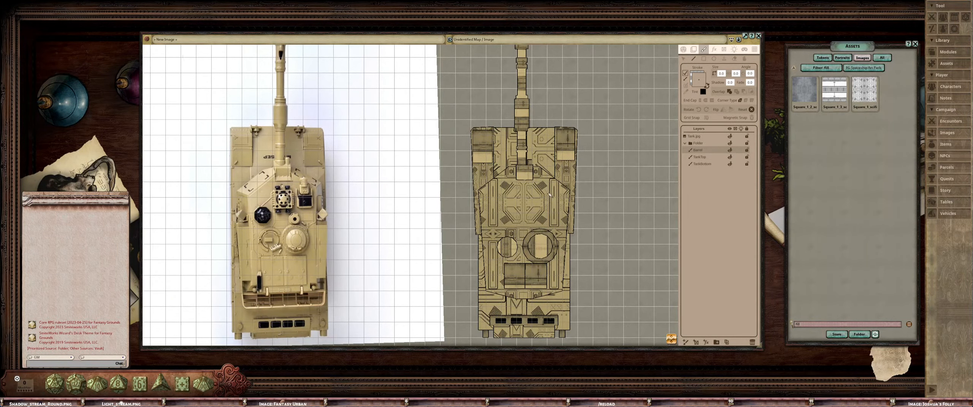
pyautogui.scroll(-5, 432, 187)
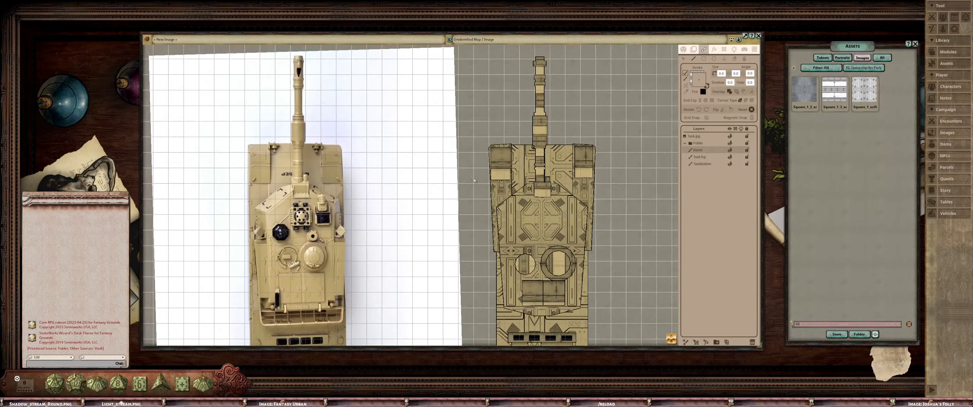
pyautogui.moveTo(430, 184); pyautogui.dragTo(423, 183)
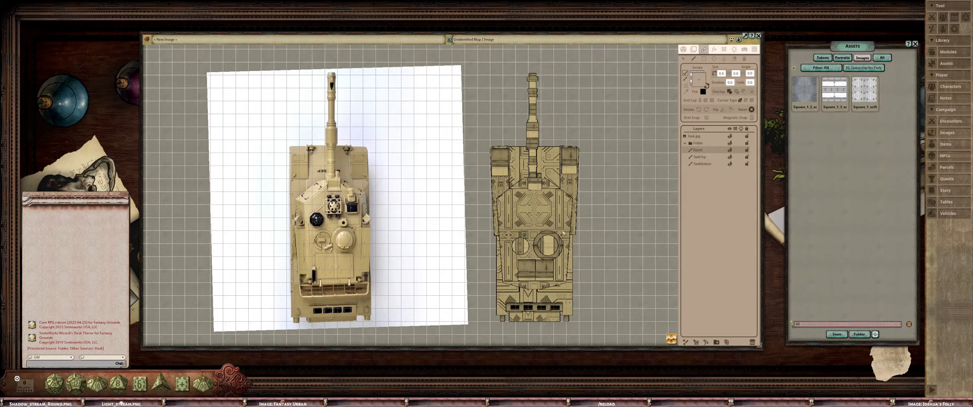
pyautogui.moveTo(563, 234); pyautogui.dragTo(521, 208)
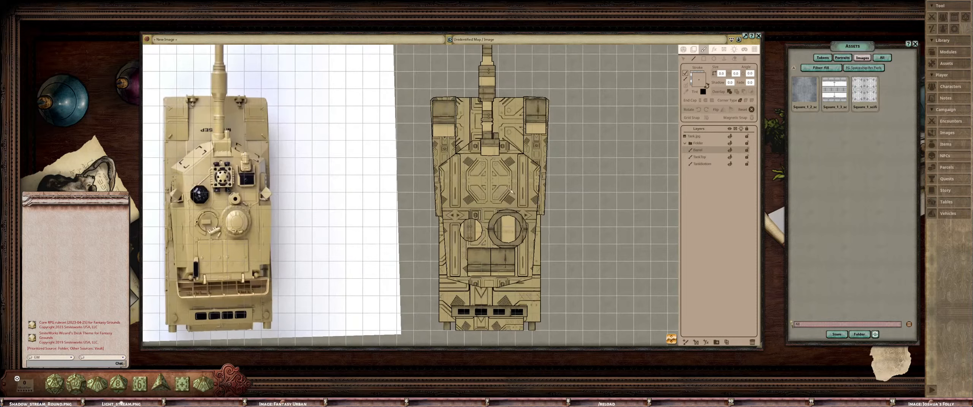
pyautogui.scroll(-3, 508, 197)
pyautogui.scroll(4, 500, 193)
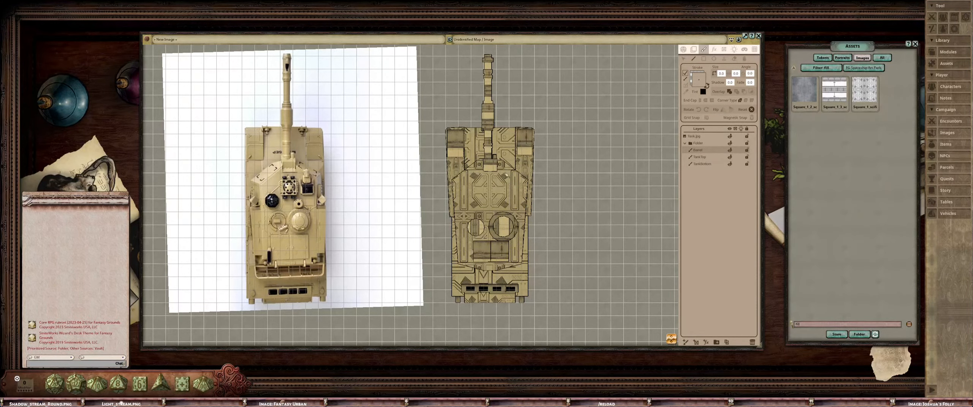
pyautogui.scroll(1, 508, 175)
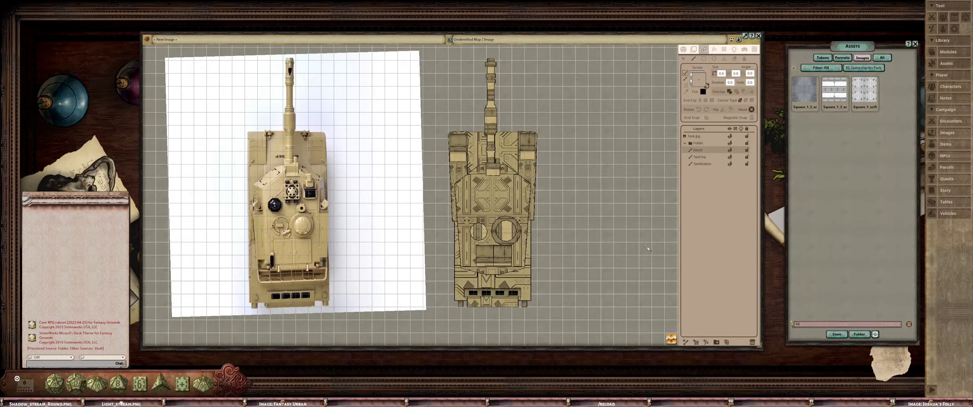
pyautogui.scroll(3, 418, 205)
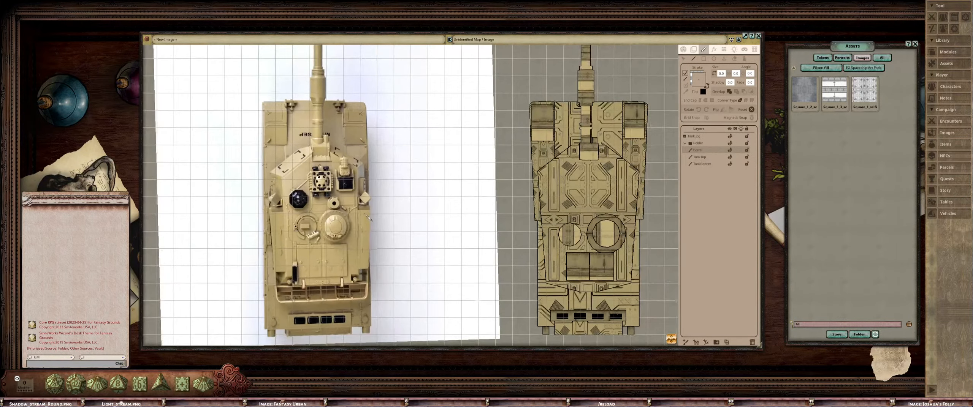
pyautogui.moveTo(404, 218); pyautogui.dragTo(365, 226)
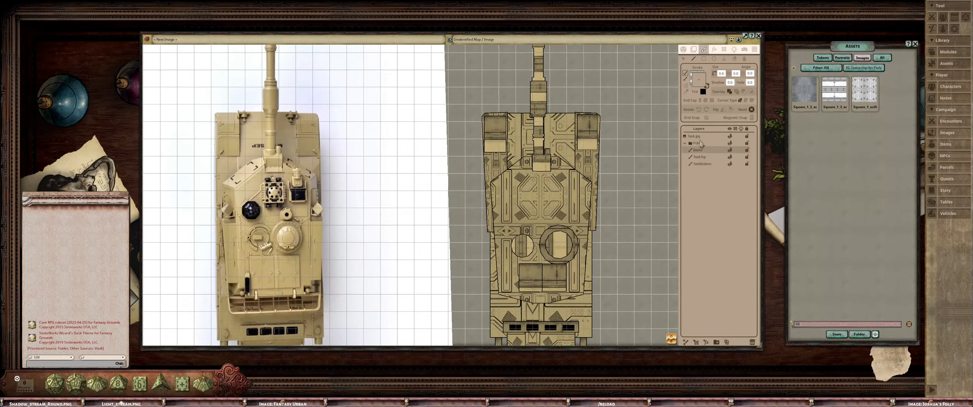
# Collapse the tank drawing folder and add a new effects layer to the map image
pyautogui.click(684, 144)
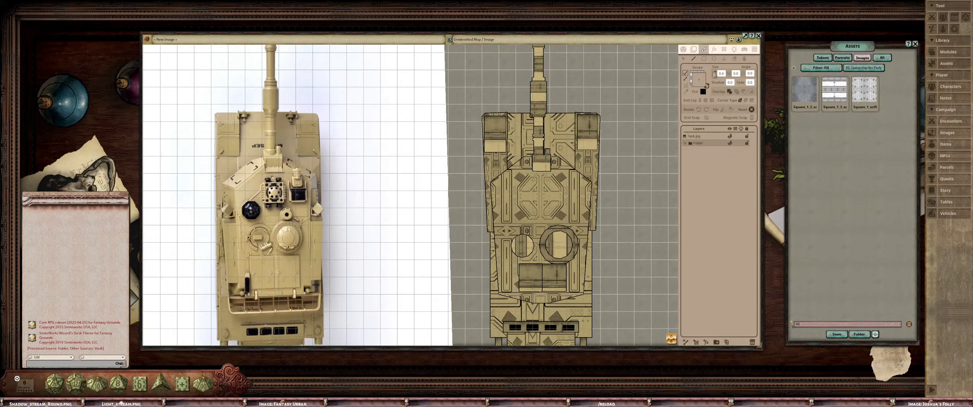
pyautogui.click(714, 49)
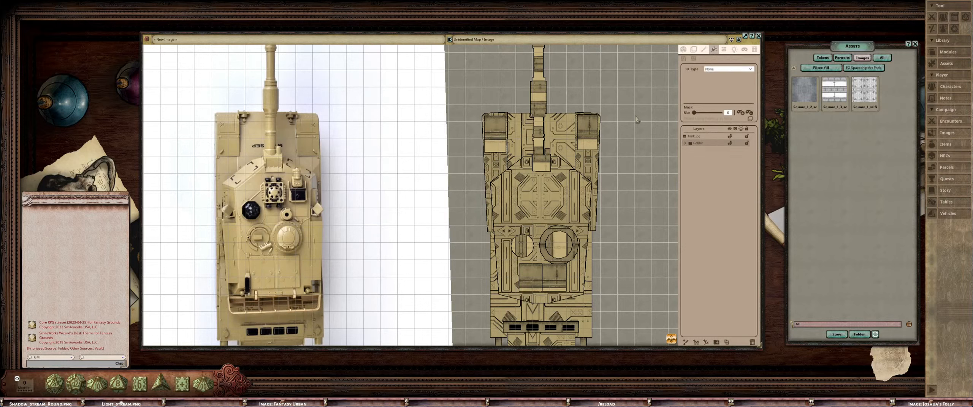
pyautogui.click(750, 119)
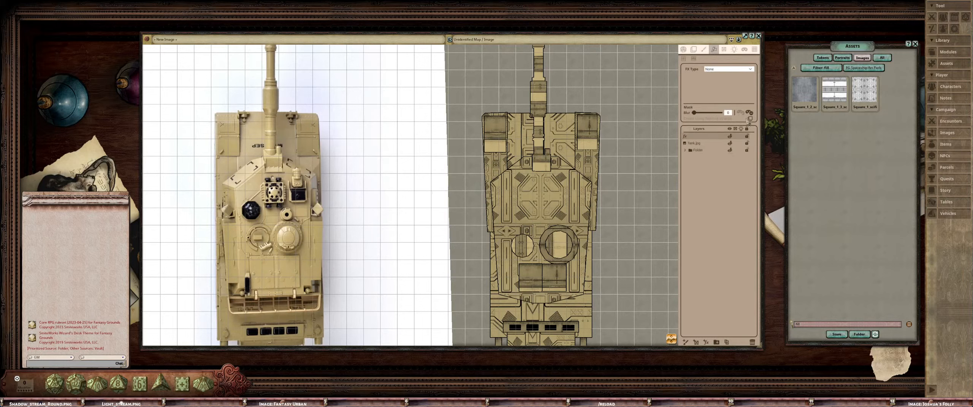
pyautogui.click(725, 70)
pyautogui.scroll(-3, 744, 87)
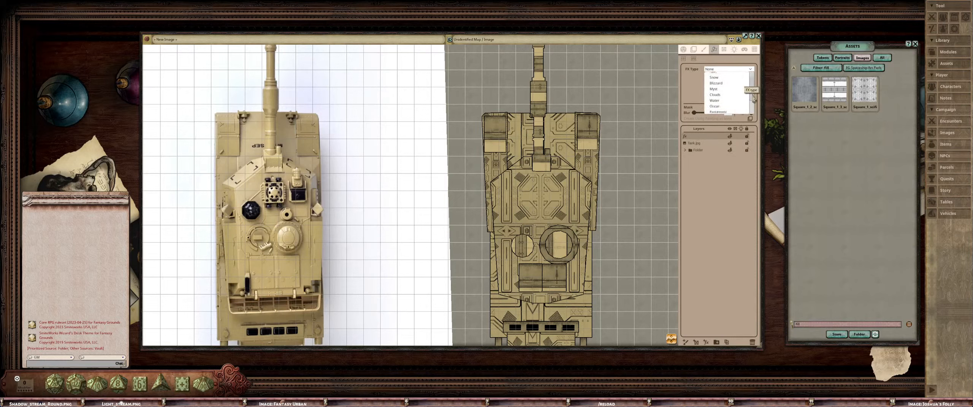
pyautogui.click(715, 109)
pyautogui.moveTo(694, 112)
pyautogui.mouseDown()
pyautogui.moveTo(707, 113)
pyautogui.moveTo(698, 113)
pyautogui.mouseUp()
pyautogui.scroll(-3, 600, 163)
pyautogui.scroll(4, 599, 163)
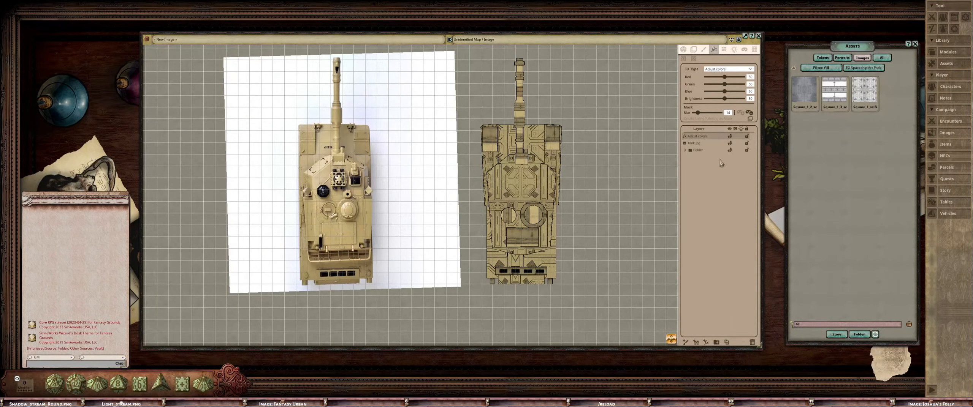
pyautogui.click(752, 343)
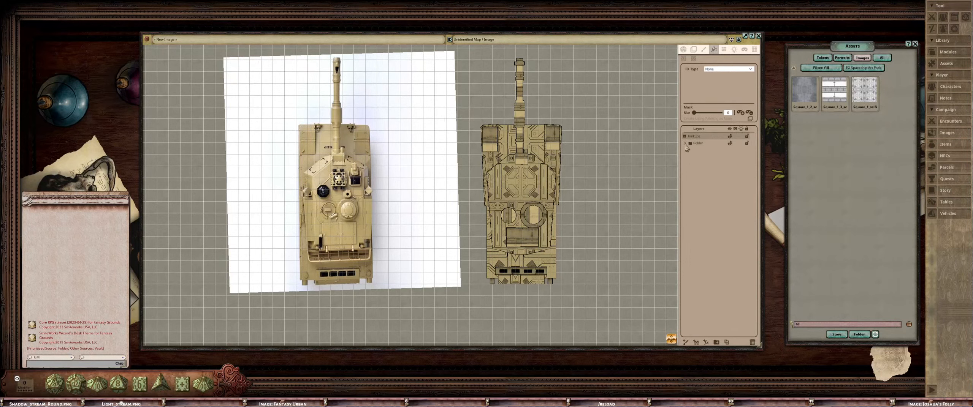
# Expand the tank folder and try a brighter Adjust colors effect masked to the tank bottom layer
pyautogui.click(685, 144)
pyautogui.click(716, 164)
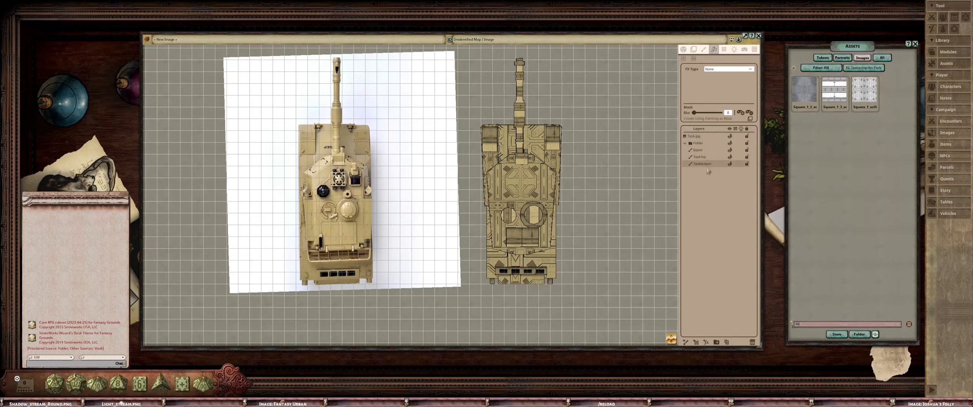
pyautogui.click(750, 119)
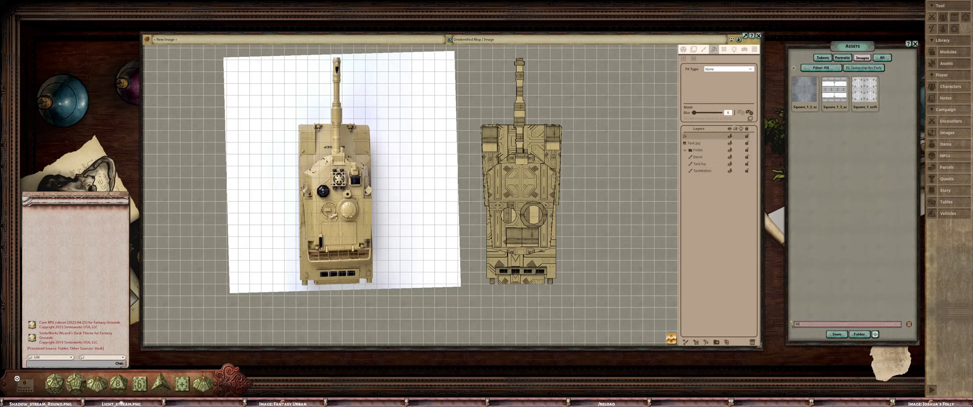
pyautogui.click(721, 71)
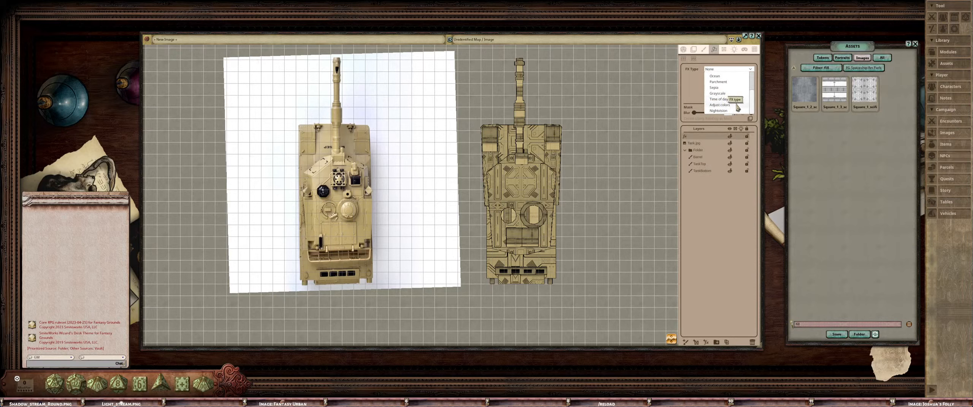
pyautogui.click(735, 105)
pyautogui.moveTo(695, 118); pyautogui.dragTo(729, 106)
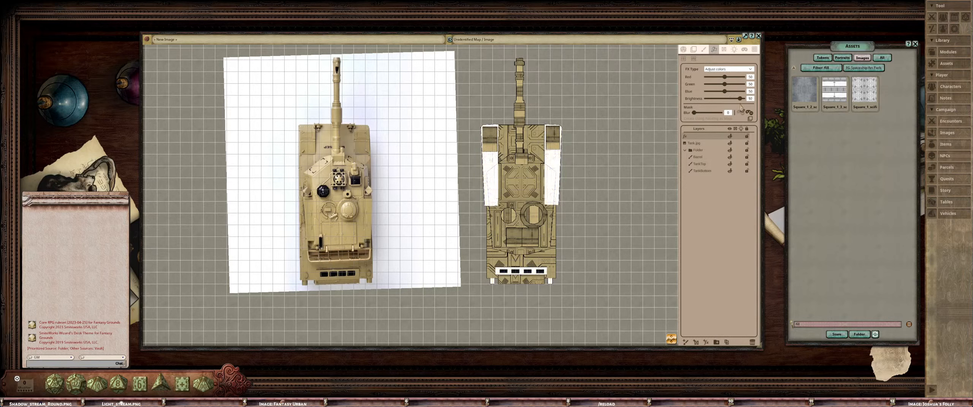
pyautogui.moveTo(729, 108)
pyautogui.mouseDown()
pyautogui.moveTo(693, 113)
pyautogui.moveTo(730, 105)
pyautogui.mouseUp()
pyautogui.scroll(2, 573, 159)
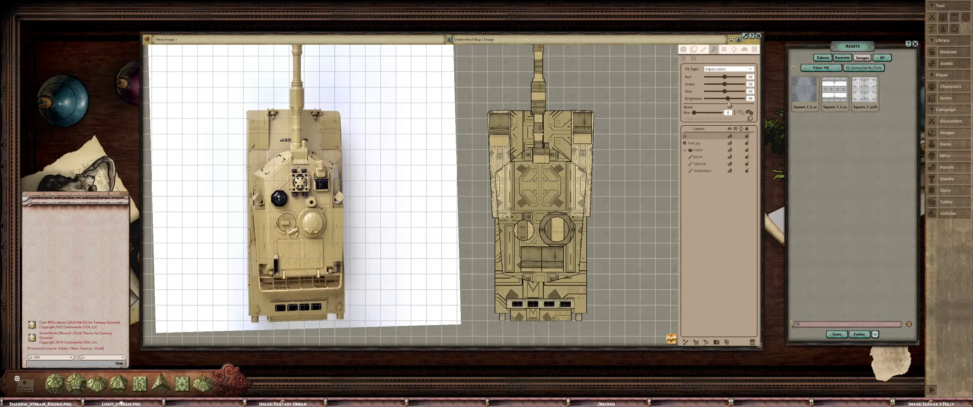
pyautogui.click(752, 342)
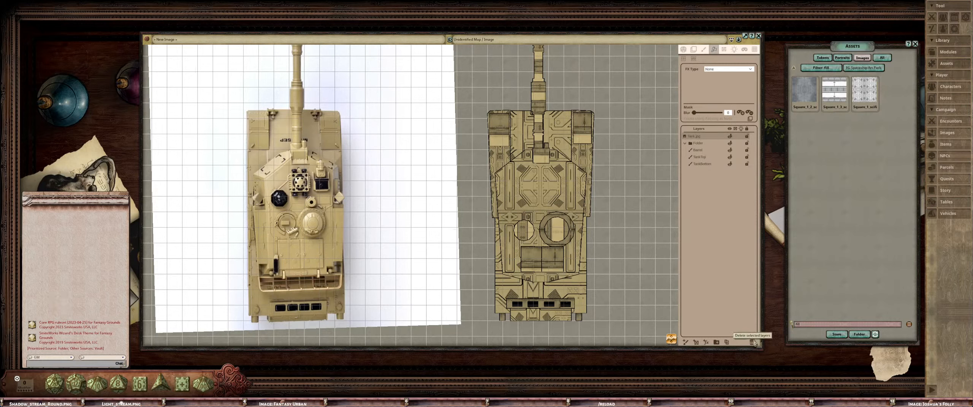
# Create an effects layer from the tank folder, set it to Adjust colors and lower its brightness to 45
pyautogui.click(694, 146)
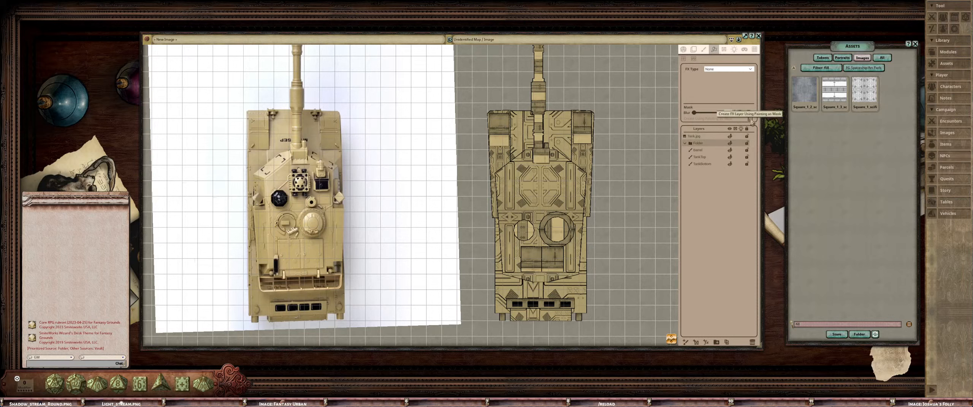
pyautogui.click(726, 69)
pyautogui.scroll(-3, 739, 86)
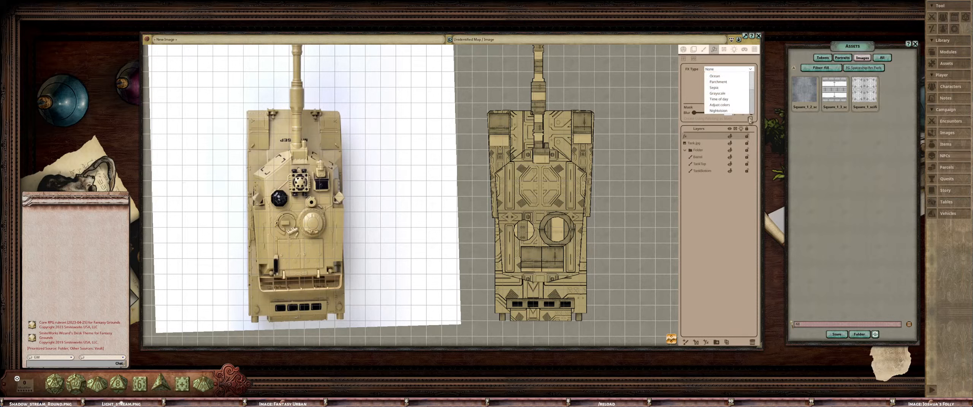
pyautogui.click(728, 106)
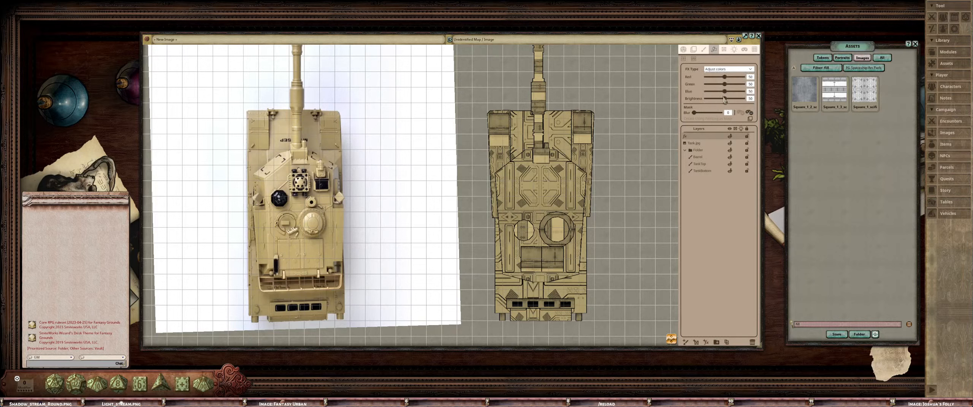
pyautogui.moveTo(725, 99); pyautogui.dragTo(726, 110)
# Move the Adjust colors layer into the tank folder between the tank top and tank bottom layers
pyautogui.moveTo(592, 207); pyautogui.dragTo(566, 189)
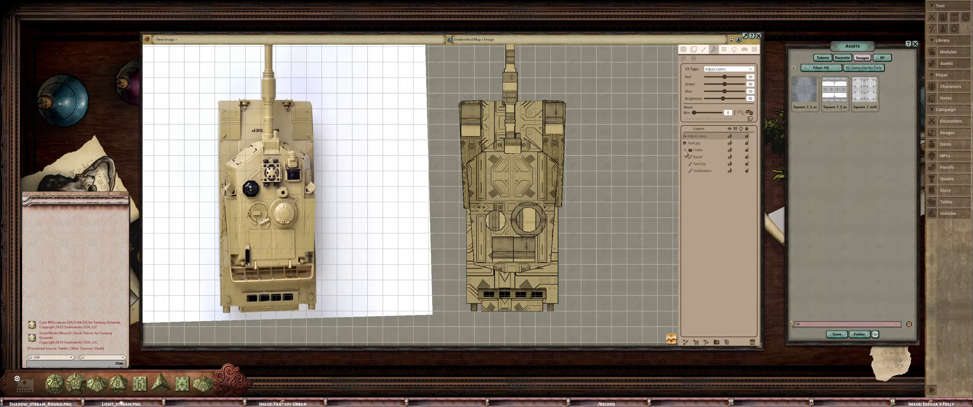
pyautogui.moveTo(716, 137); pyautogui.dragTo(717, 170)
pyautogui.moveTo(527, 183); pyautogui.dragTo(552, 168)
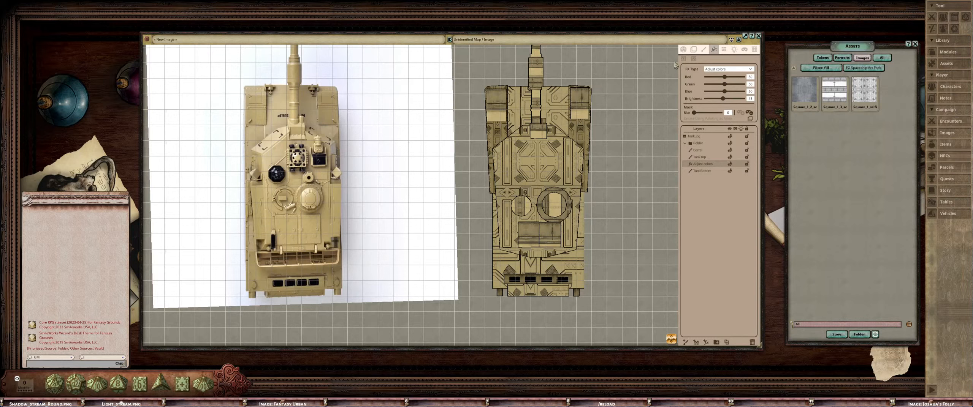
# Add rectangular mask areas to the Adjust colors effect over the front hull, the rear hull and the rear vents
pyautogui.scroll(3, 521, 172)
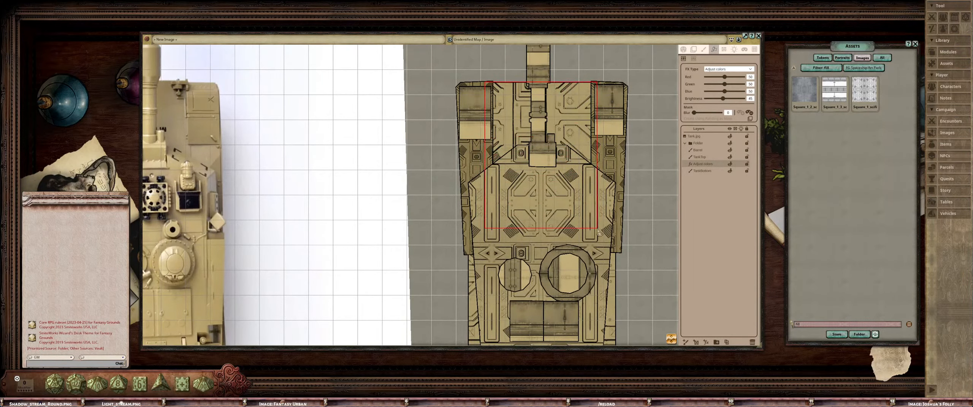
pyautogui.scroll(-3, 501, 167)
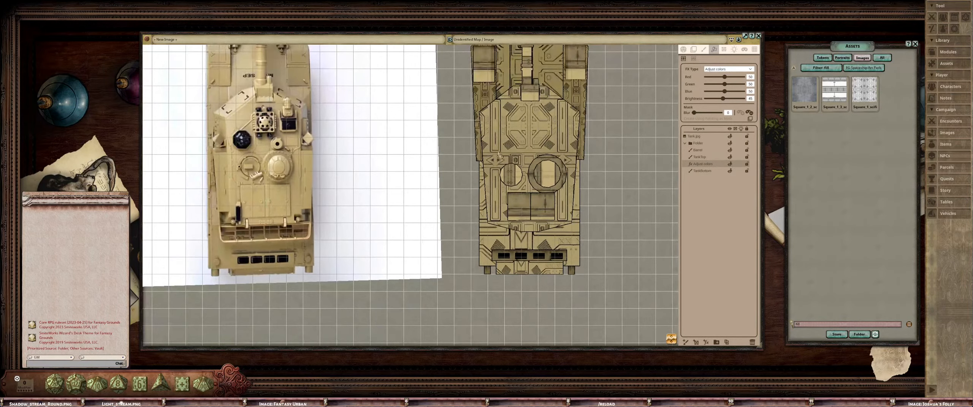
pyautogui.scroll(3, 498, 165)
pyautogui.moveTo(470, 150); pyautogui.dragTo(630, 336)
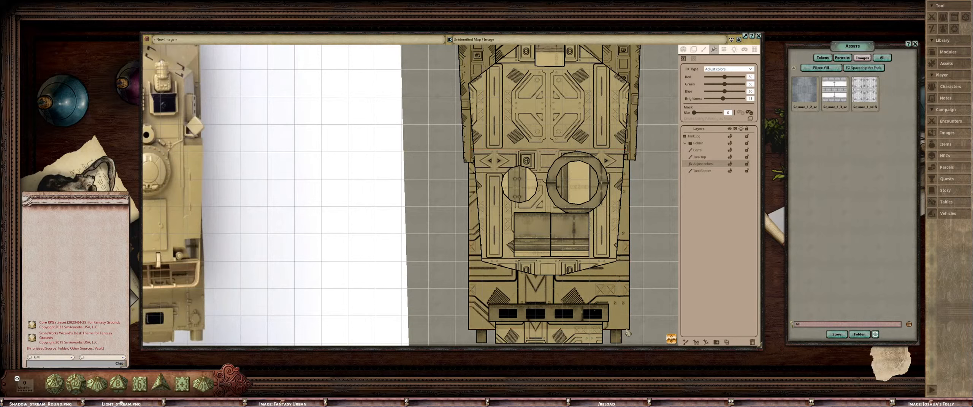
pyautogui.moveTo(574, 294); pyautogui.dragTo(566, 198)
pyautogui.scroll(2, 495, 211)
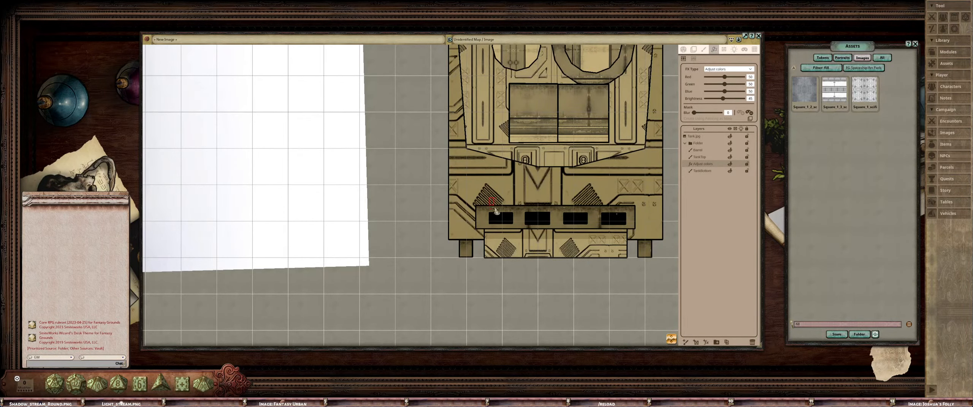
pyautogui.moveTo(490, 199); pyautogui.dragTo(625, 257)
pyautogui.moveTo(484, 191); pyautogui.dragTo(627, 261)
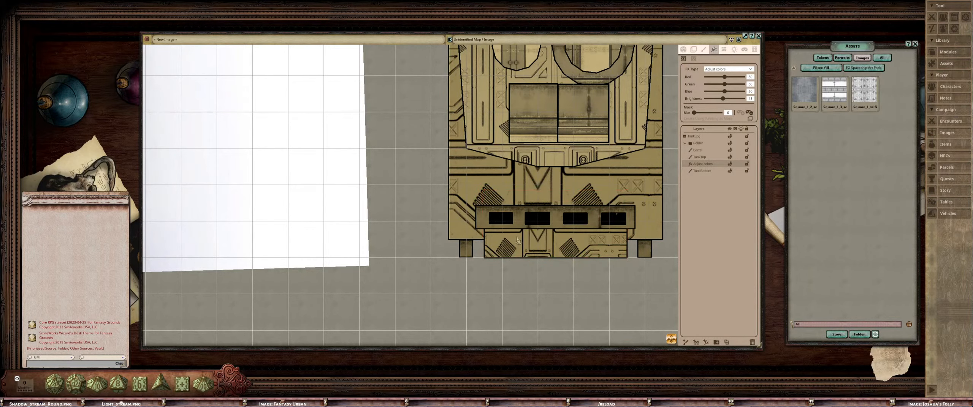
pyautogui.scroll(-3, 586, 220)
pyautogui.scroll(-3, 586, 220)
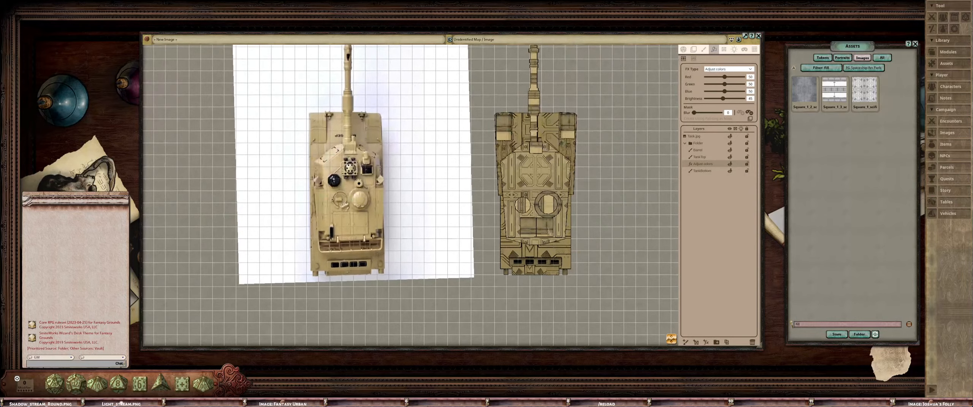
# Set the Adjust colors effect's brightness to 42 and check the darkened hull against the reference photo
pyautogui.scroll(2, 641, 187)
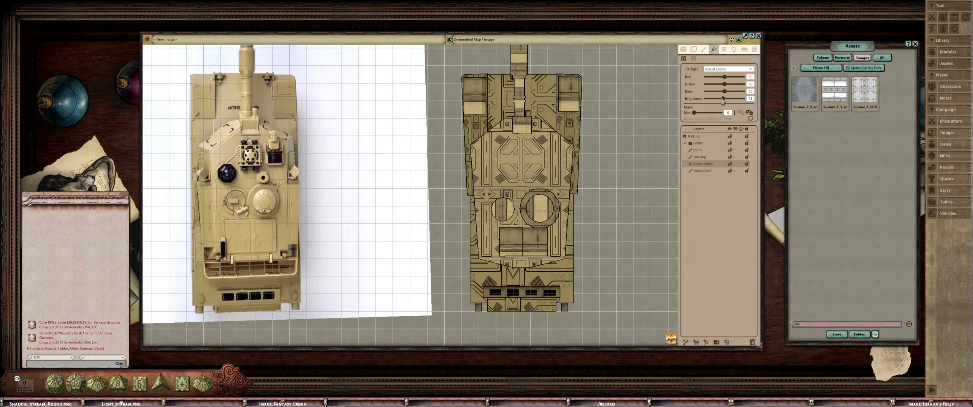
pyautogui.moveTo(723, 100); pyautogui.dragTo(723, 101)
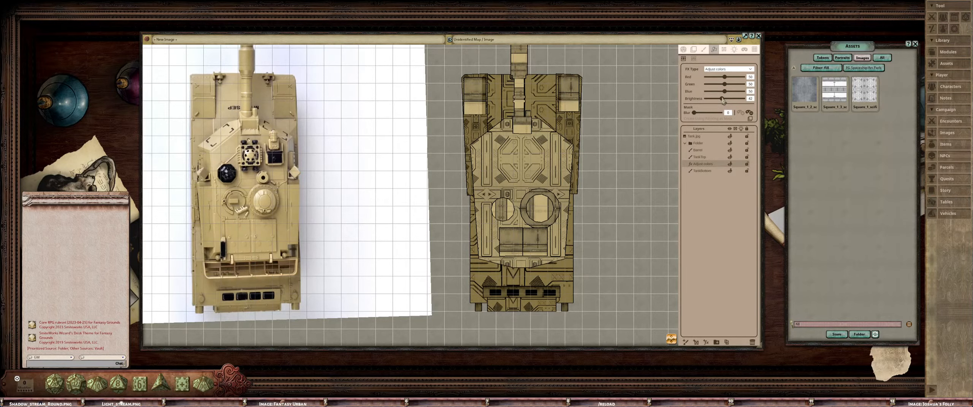
pyautogui.scroll(3, 437, 97)
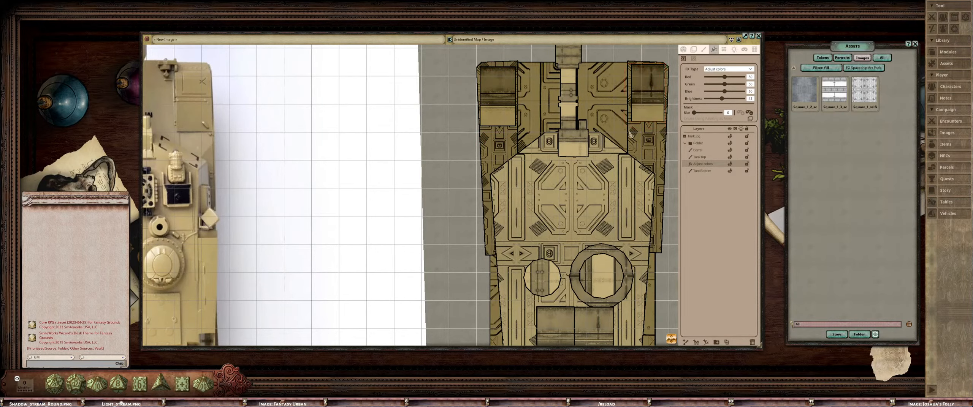
pyautogui.scroll(-3, 462, 95)
pyautogui.scroll(-1, 513, 139)
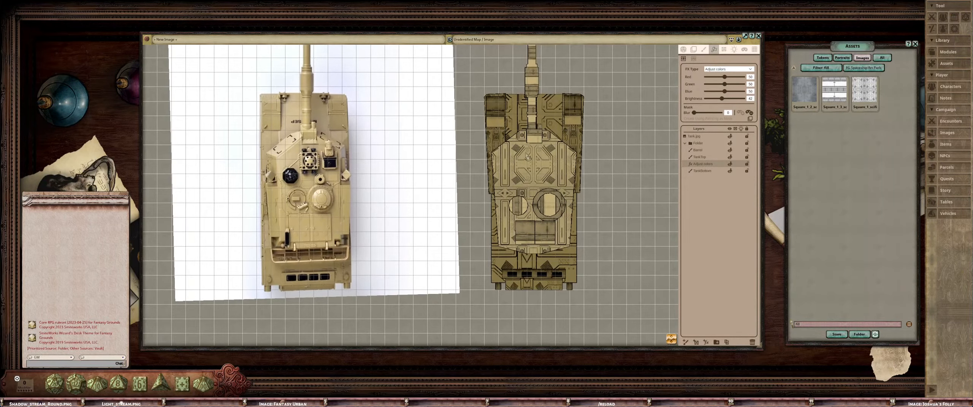
pyautogui.scroll(3, 511, 136)
pyautogui.scroll(-2, 506, 195)
pyautogui.moveTo(506, 194); pyautogui.dragTo(552, 209)
pyautogui.scroll(2, 567, 128)
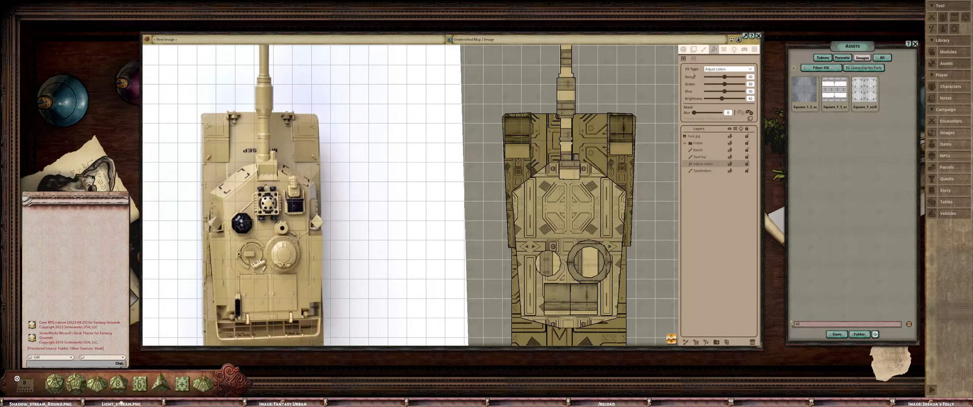
# Remove the darkening effect from the boxes on the hull's front corners with rectangular mask cutouts
pyautogui.moveTo(212, 117); pyautogui.dragTo(263, 107)
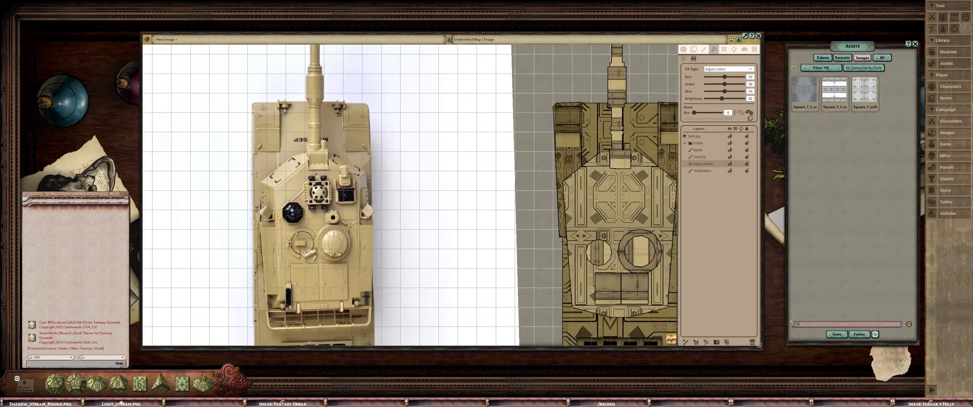
pyautogui.scroll(3, 591, 131)
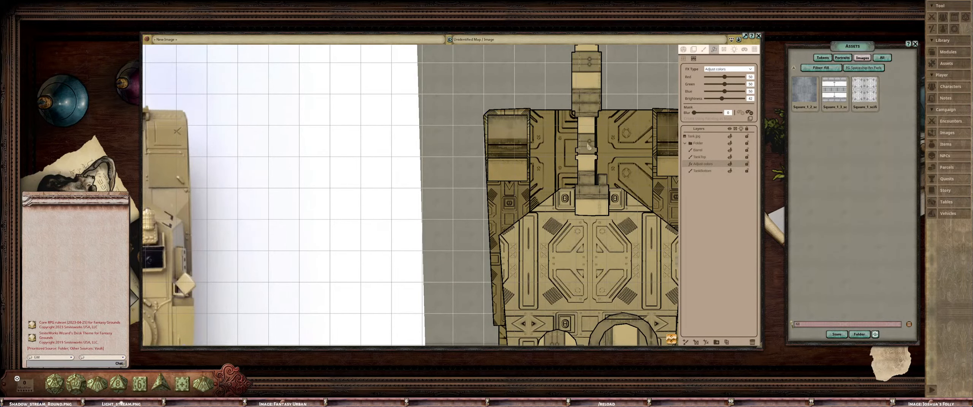
pyautogui.moveTo(656, 113); pyautogui.dragTo(521, 110)
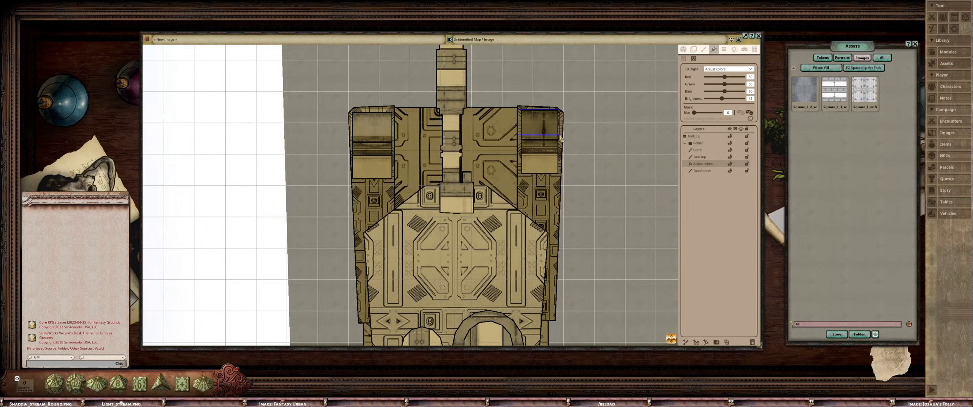
pyautogui.scroll(-5, 557, 150)
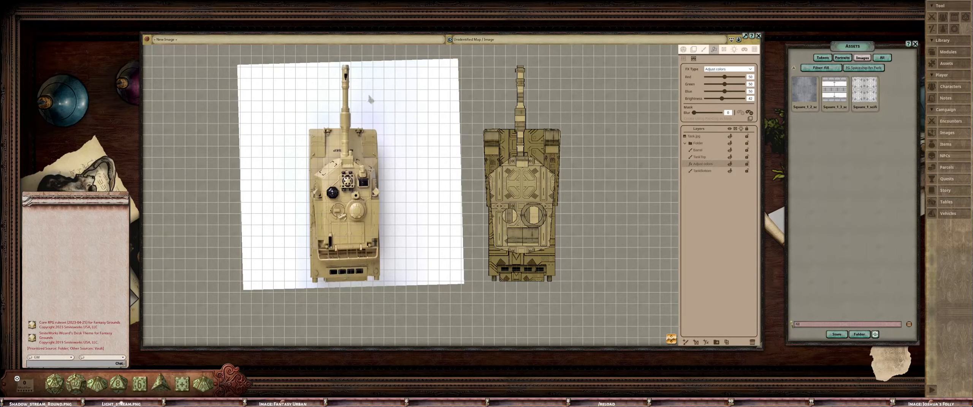
# Extend the darkening mask with rectangular strips across the boxes on the hull's front corners
pyautogui.scroll(3, 538, 154)
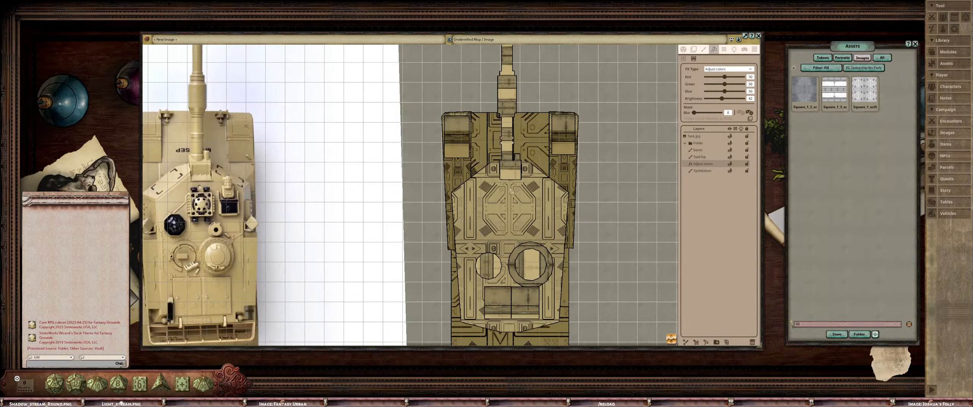
pyautogui.scroll(-3, 512, 192)
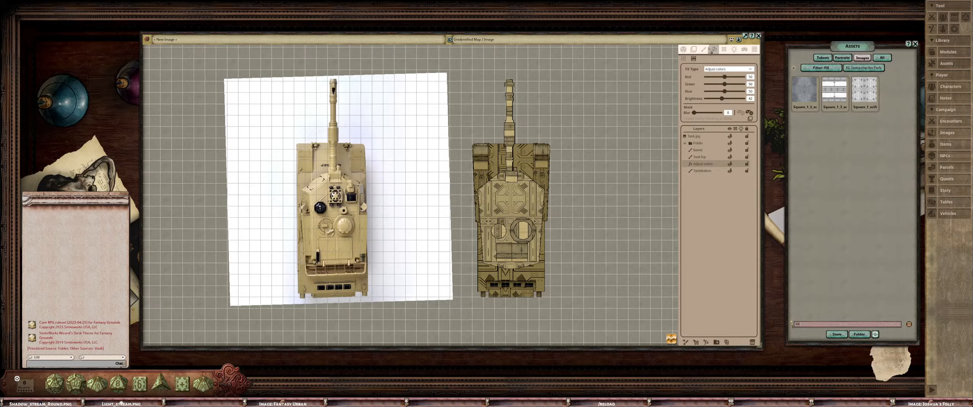
pyautogui.scroll(4, 494, 179)
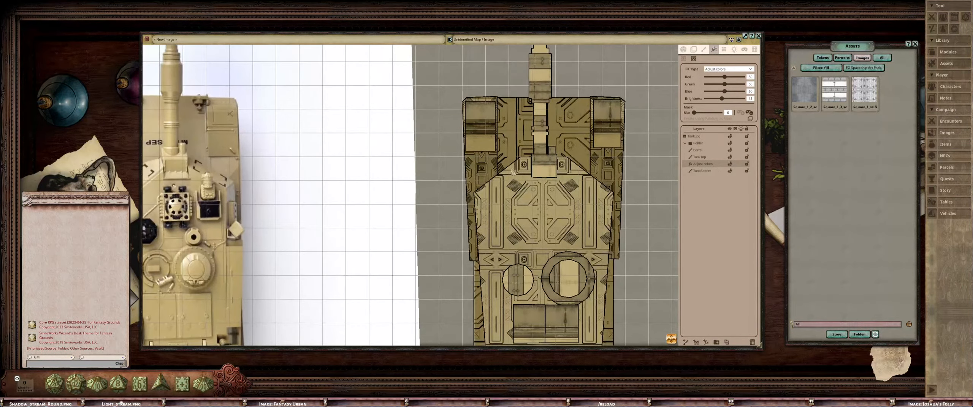
pyautogui.scroll(-3, 513, 173)
pyautogui.scroll(2, 494, 190)
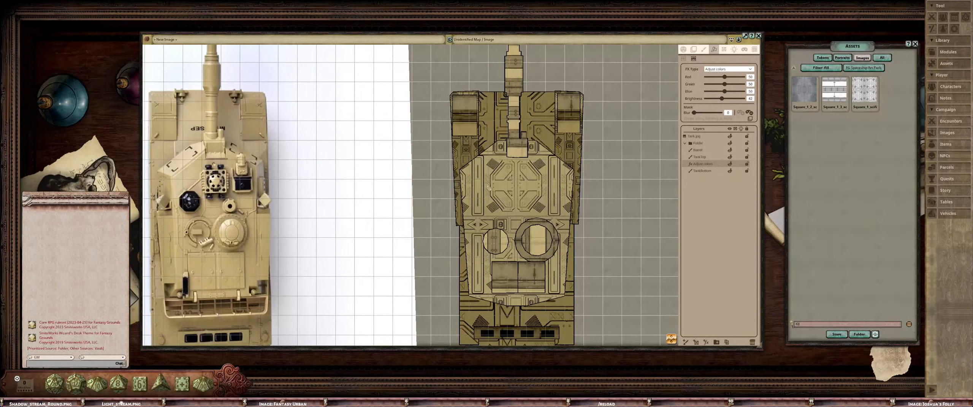
pyautogui.moveTo(487, 185); pyautogui.dragTo(510, 198)
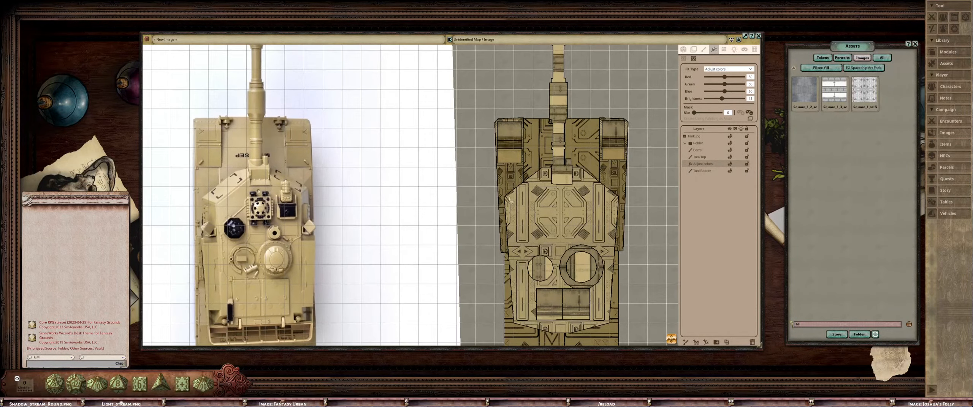
pyautogui.scroll(2, 509, 199)
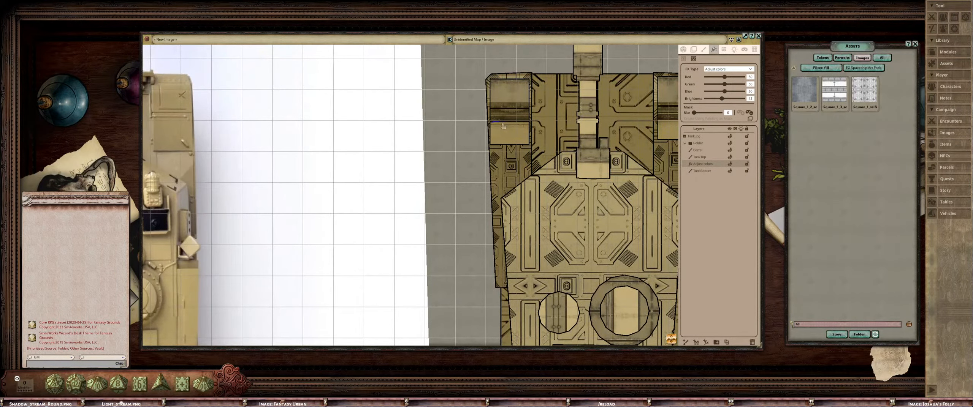
pyautogui.moveTo(502, 122); pyautogui.dragTo(387, 153)
pyautogui.scroll(1, 516, 152)
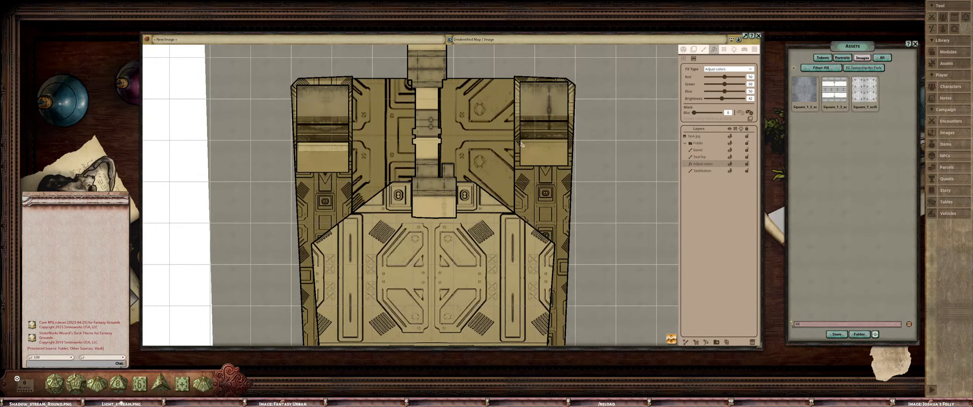
pyautogui.moveTo(521, 143); pyautogui.dragTo(573, 160)
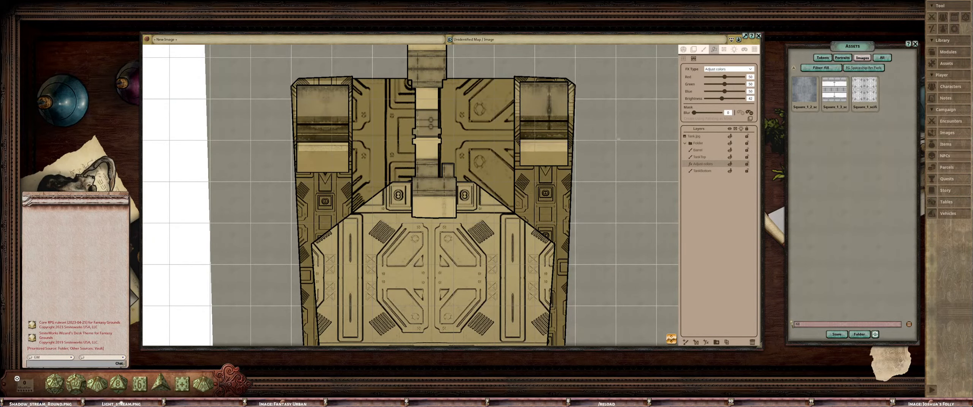
# Soften the edges of the Adjust colors mask by setting its blur to about 33
pyautogui.moveTo(694, 113); pyautogui.dragTo(711, 114)
pyautogui.scroll(-3, 557, 132)
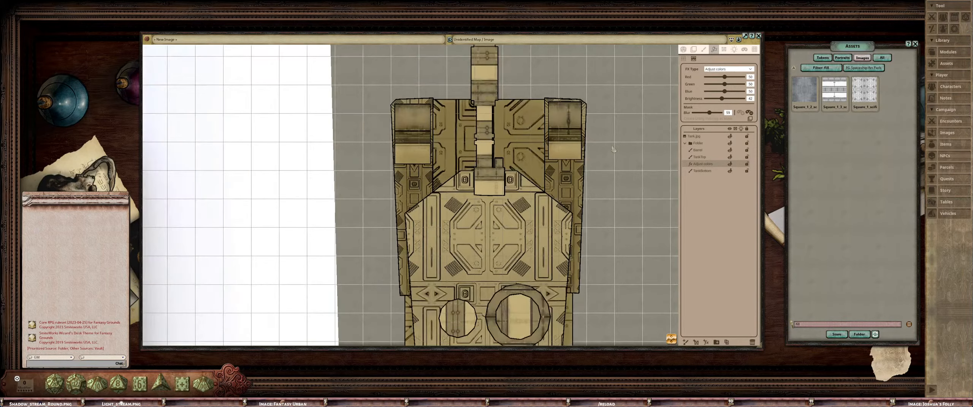
pyautogui.scroll(3, 557, 132)
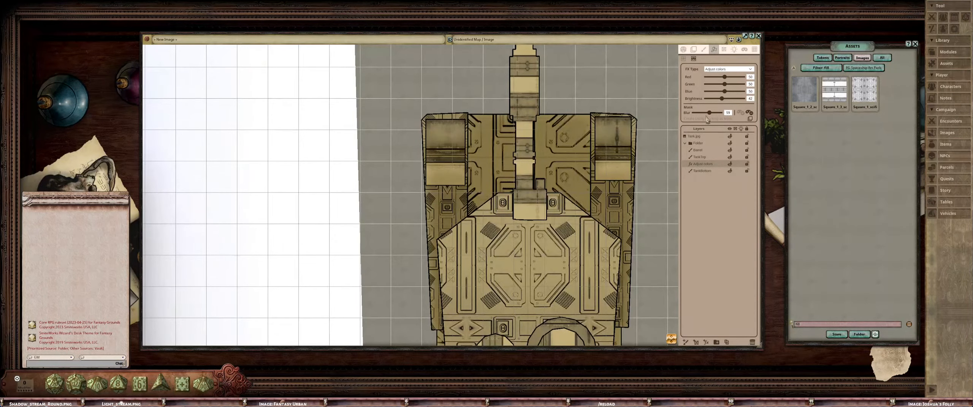
pyautogui.moveTo(710, 115); pyautogui.dragTo(723, 106)
pyautogui.scroll(-5, 540, 162)
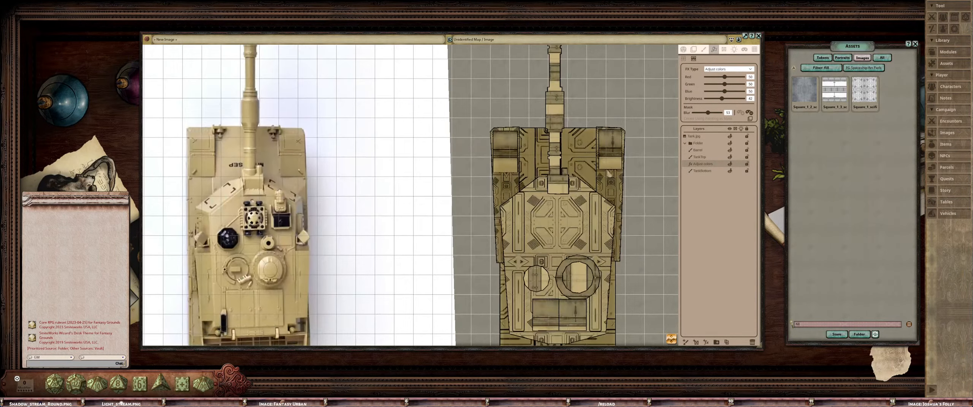
# Refine the darkening mask with rectangular areas over the front hull between the corner boxes and along the hull sides beside the turret
pyautogui.scroll(2, 540, 161)
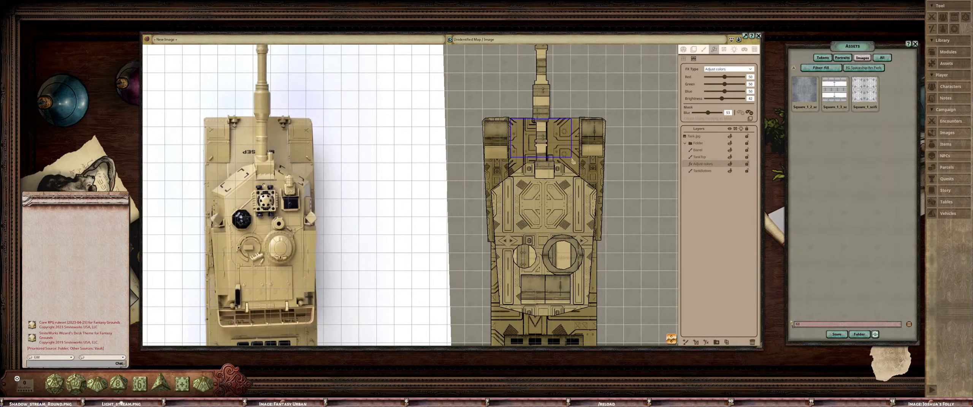
pyautogui.scroll(-3, 526, 177)
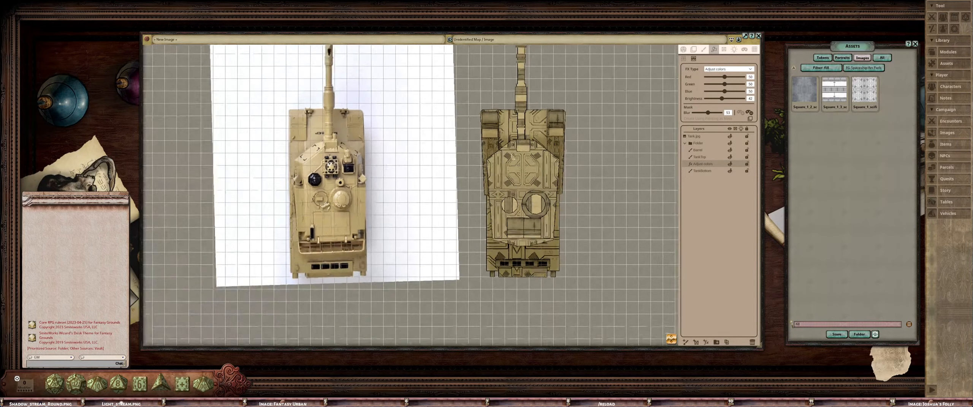
pyautogui.scroll(3, 524, 160)
pyautogui.scroll(2, 486, 145)
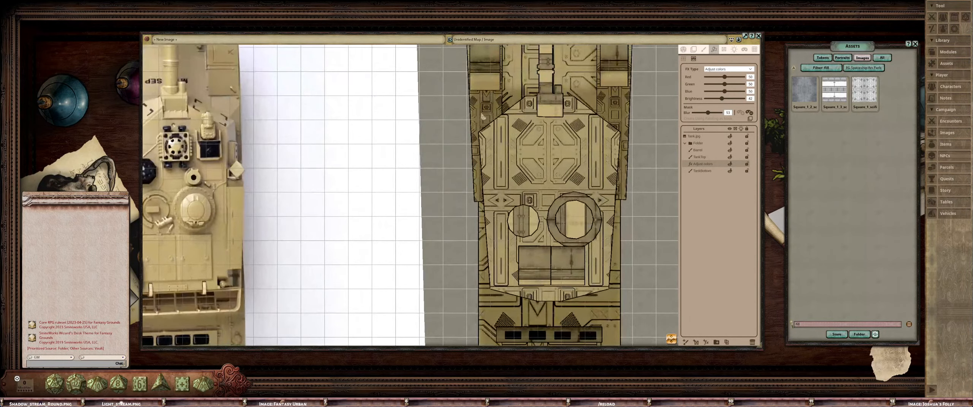
pyautogui.press('alt')
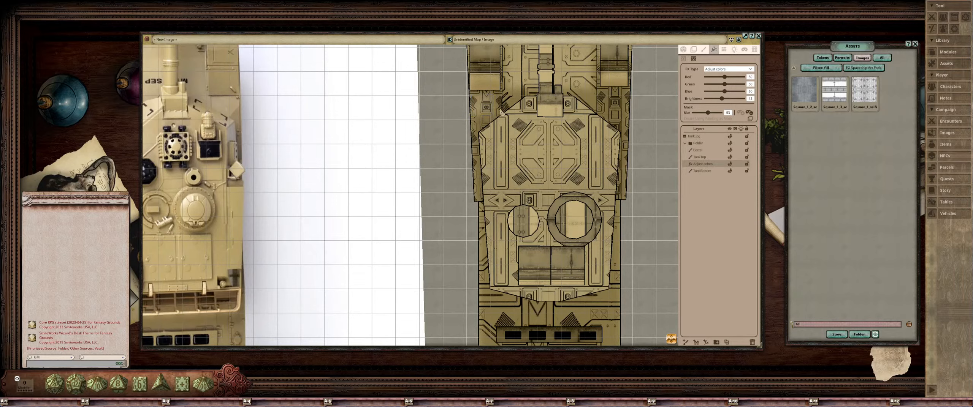
pyautogui.press('alt')
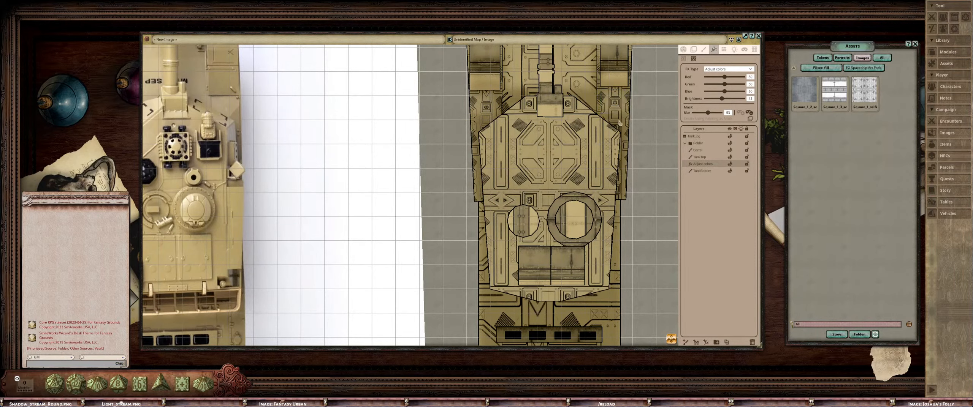
pyautogui.scroll(-3, 587, 176)
pyautogui.scroll(2, 506, 177)
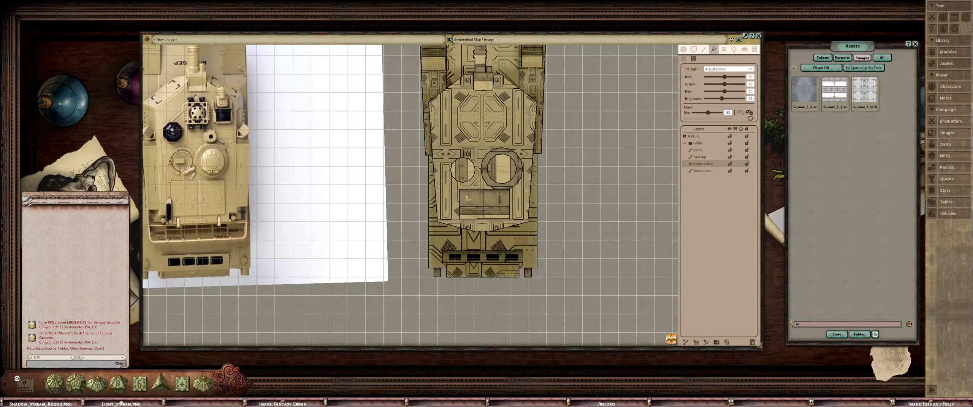
# Shade the tank's rear vents by adding thin horizontal mask strips across them
pyautogui.scroll(2, 499, 211)
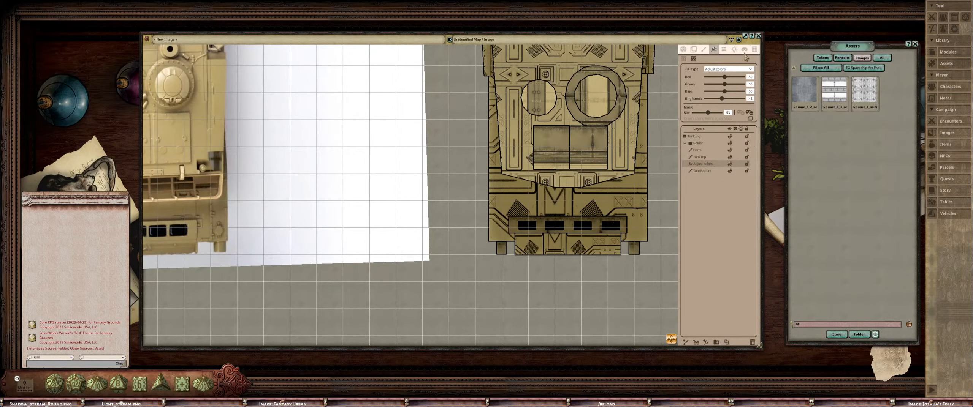
pyautogui.moveTo(510, 219); pyautogui.dragTo(627, 225)
pyautogui.scroll(2, 614, 223)
pyautogui.moveTo(478, 220); pyautogui.dragTo(622, 223)
pyautogui.scroll(-6, 438, 183)
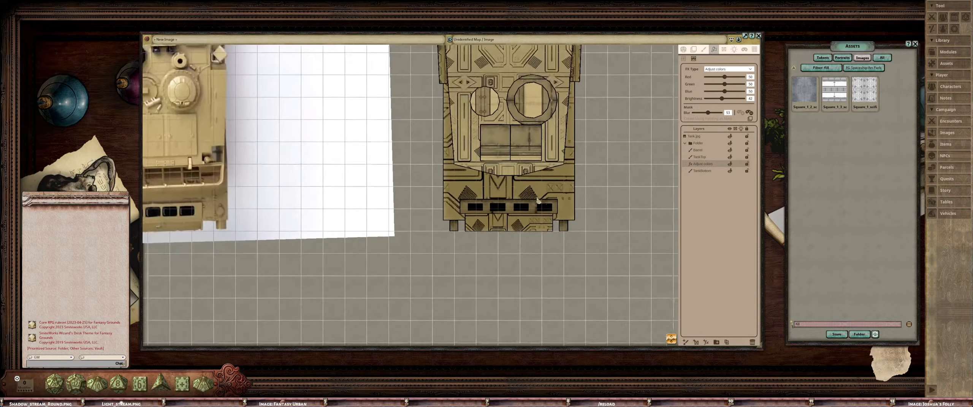
# Shape the darkening mask around the rear hull with rectangular strips along its side edge, behind the turret and near the vents
pyautogui.moveTo(440, 195); pyautogui.dragTo(531, 203)
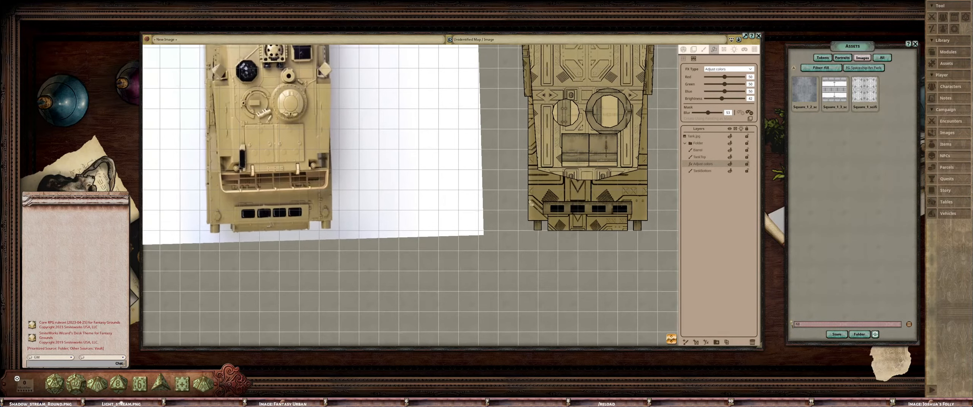
pyautogui.moveTo(529, 127); pyautogui.dragTo(536, 225)
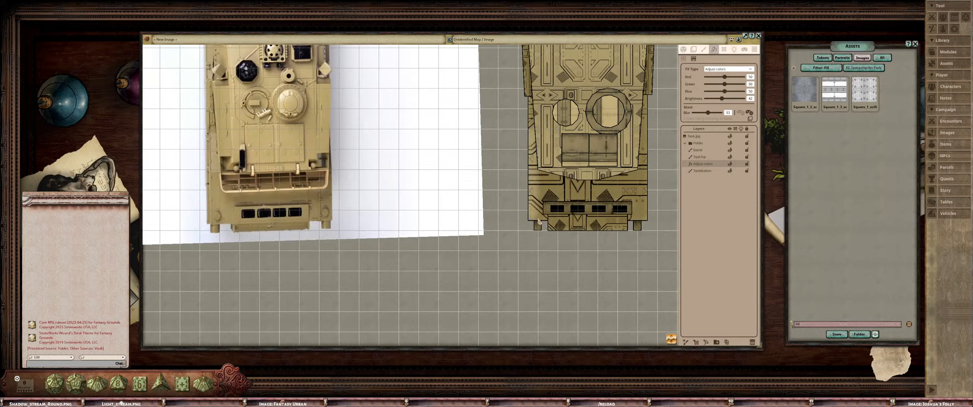
pyautogui.moveTo(603, 191); pyautogui.dragTo(544, 201)
pyautogui.moveTo(589, 161); pyautogui.dragTo(582, 239)
pyautogui.moveTo(506, 151); pyautogui.dragTo(538, 203)
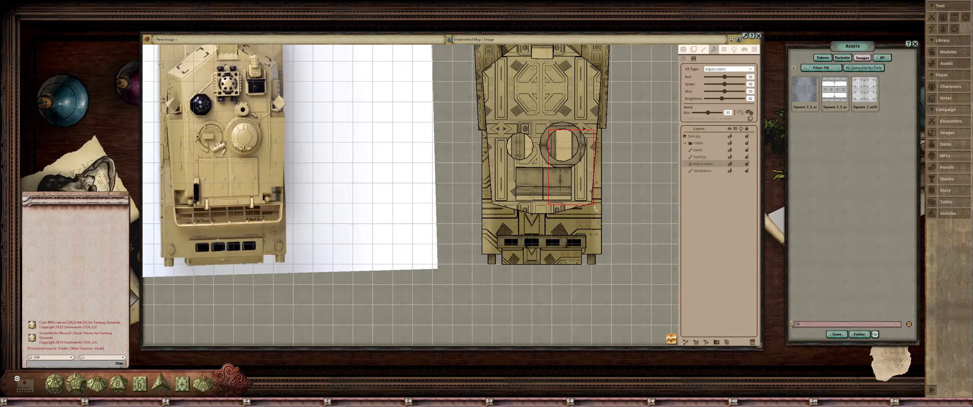
pyautogui.scroll(-3, 540, 232)
pyautogui.scroll(3, 540, 232)
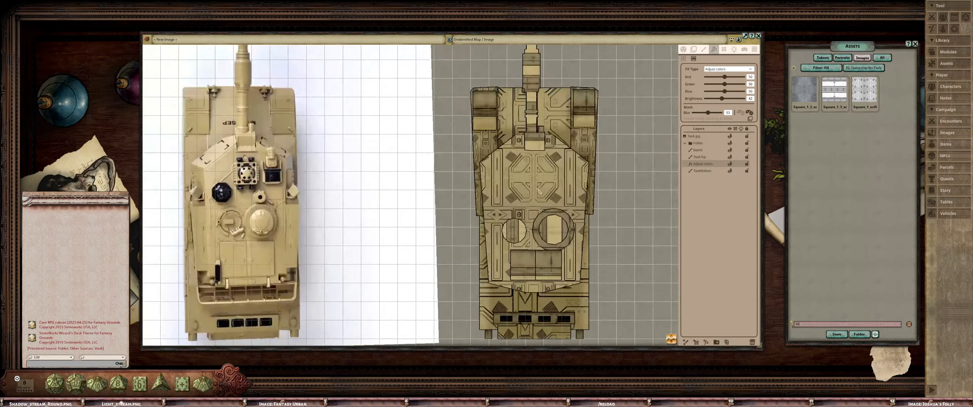
# Move the Adjust colors layer out of the tank folder to directly above it so the turret is darkened too
pyautogui.scroll(-3, 541, 217)
pyautogui.scroll(1, 543, 198)
pyautogui.moveTo(462, 180); pyautogui.dragTo(556, 185)
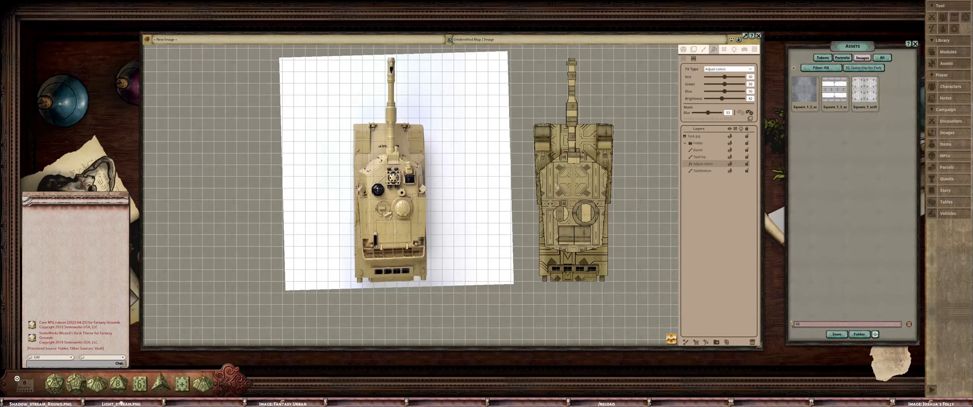
pyautogui.scroll(1, 556, 185)
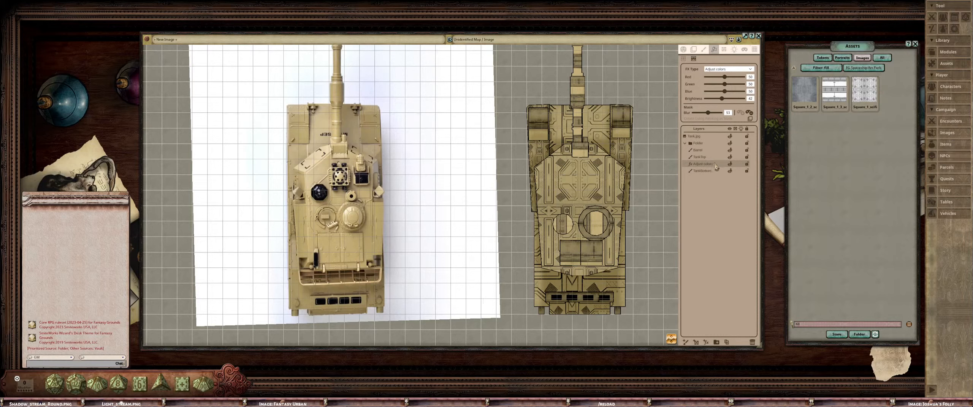
pyautogui.moveTo(718, 144); pyautogui.dragTo(718, 143)
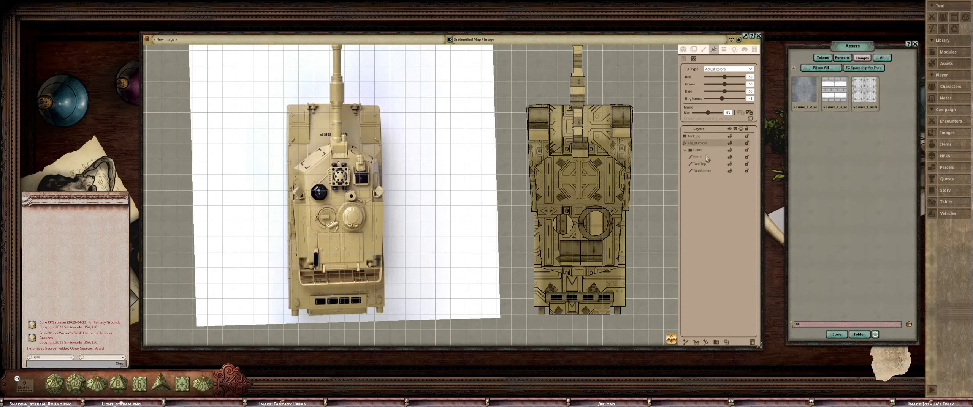
pyautogui.scroll(3, 544, 163)
pyautogui.scroll(5, 545, 164)
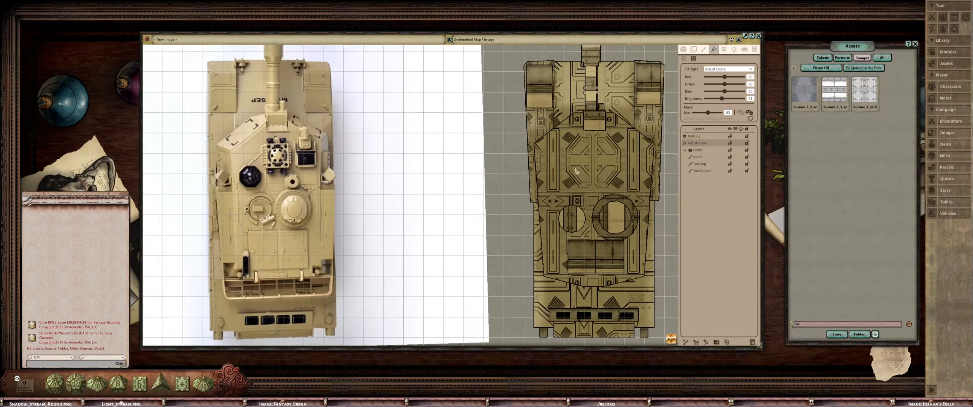
# Cut the turret's two round hatches out of the darkening mask with outlines traced around them
pyautogui.press('alt')
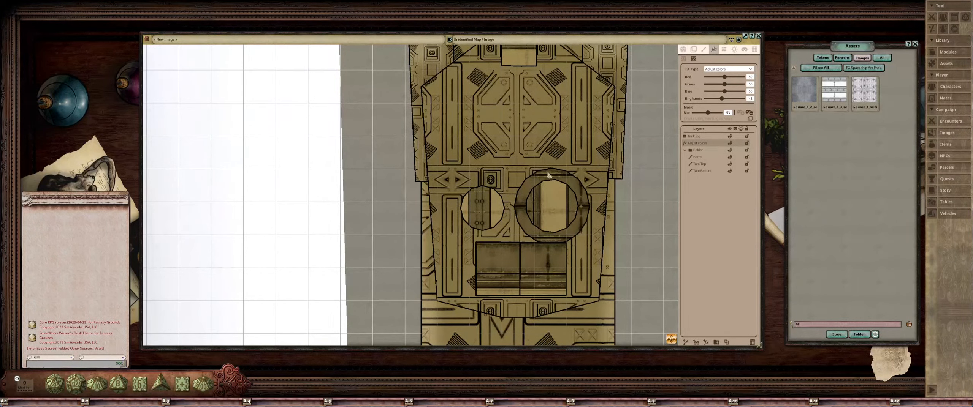
pyautogui.moveTo(548, 172); pyautogui.dragTo(526, 189)
pyautogui.moveTo(544, 217)
pyautogui.mouseDown()
pyautogui.moveTo(576, 190)
pyautogui.moveTo(534, 219)
pyautogui.moveTo(569, 178)
pyautogui.moveTo(547, 176)
pyautogui.moveTo(534, 199)
pyautogui.mouseUp()
pyautogui.scroll(-6, 528, 188)
pyautogui.scroll(4, 534, 198)
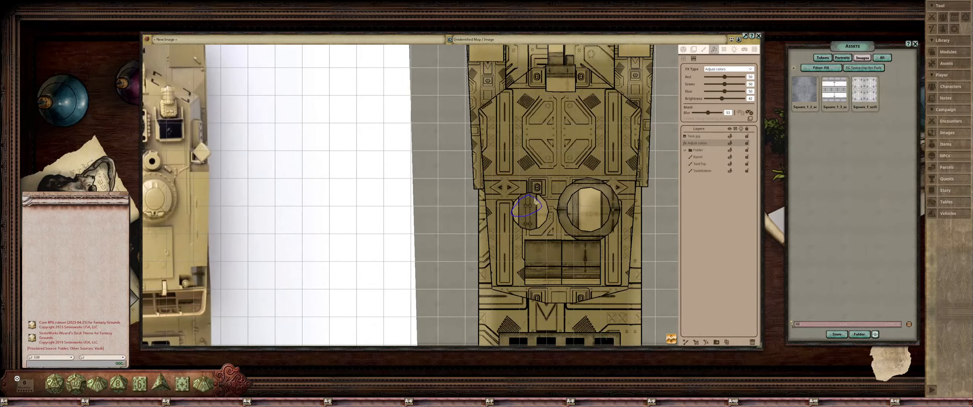
pyautogui.scroll(-5, 542, 201)
pyautogui.scroll(4, 546, 191)
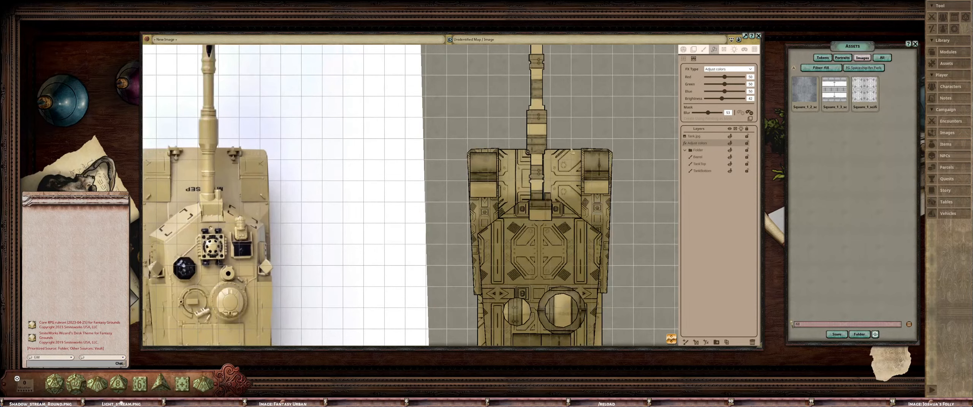
# Refine the darkening mask lengthwise along the gun barrel, cutting out a rectangular area near its base
pyautogui.scroll(3, 572, 151)
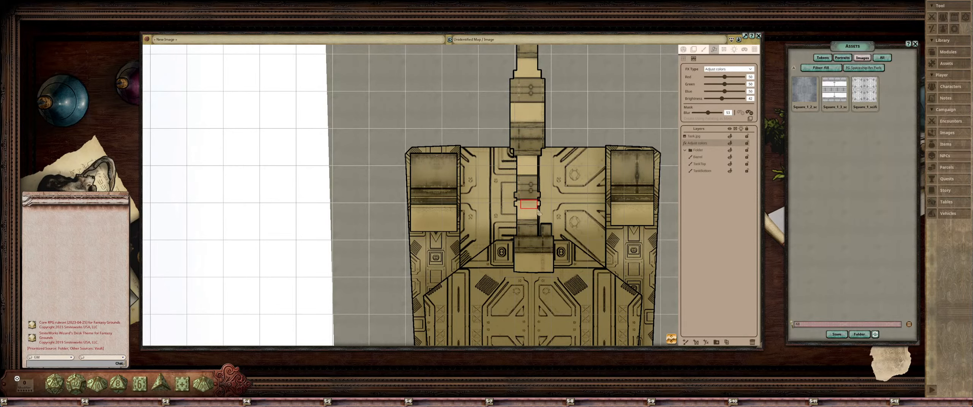
pyautogui.scroll(-1, 523, 209)
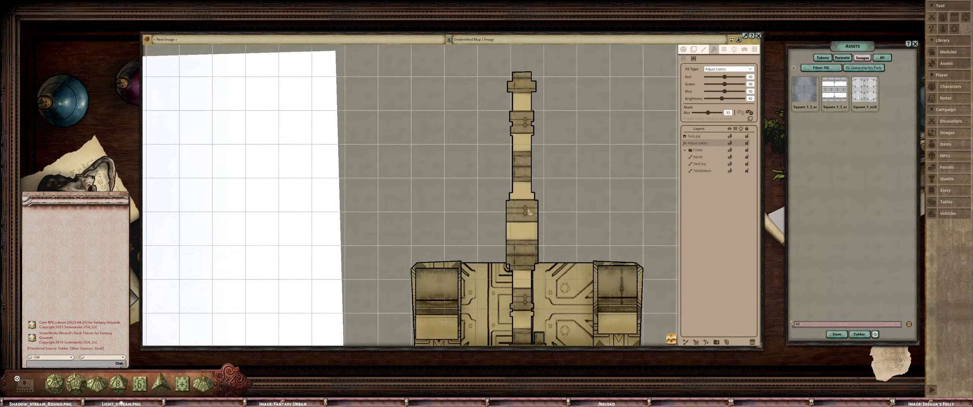
pyautogui.moveTo(520, 115); pyautogui.dragTo(526, 199)
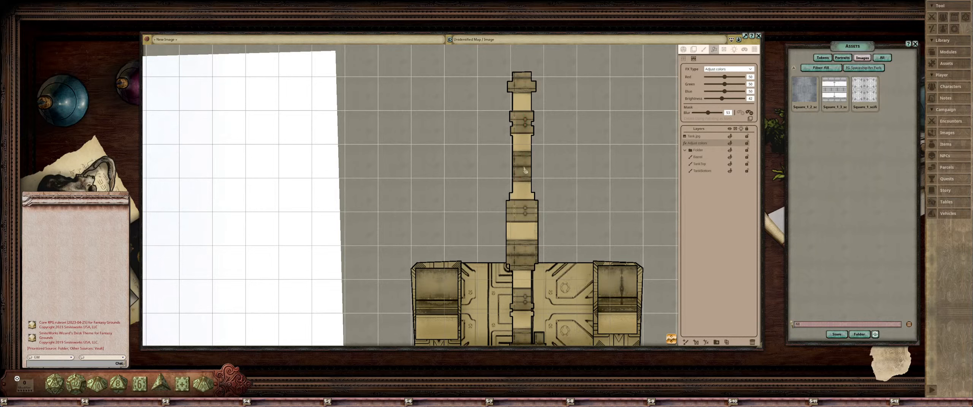
pyautogui.moveTo(532, 80); pyautogui.dragTo(530, 202)
pyautogui.scroll(-6, 531, 197)
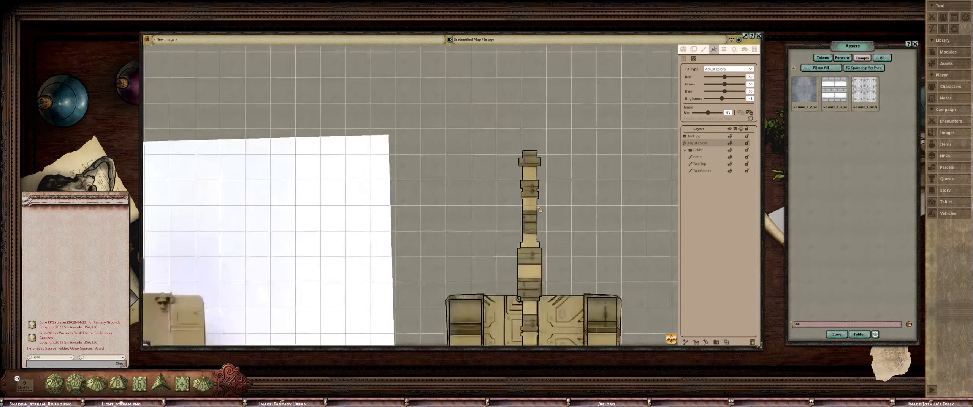
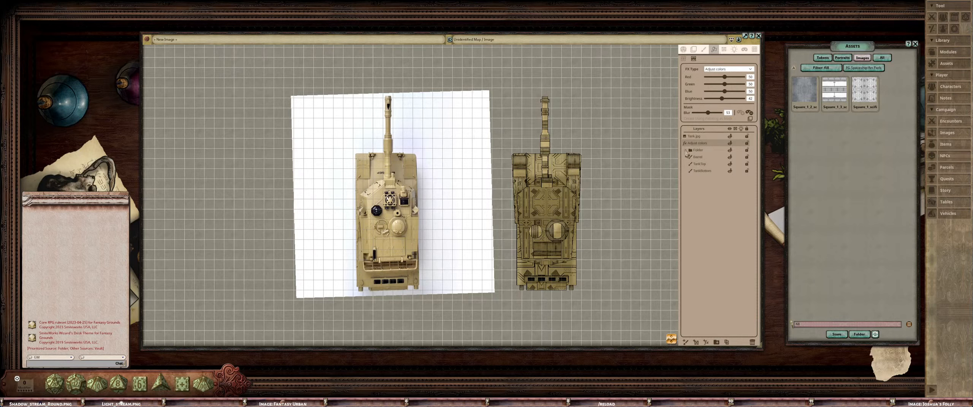
# Collapse the tank folder and compare the darkened tank with the reference photo from near and far
pyautogui.click(685, 151)
pyautogui.click(707, 150)
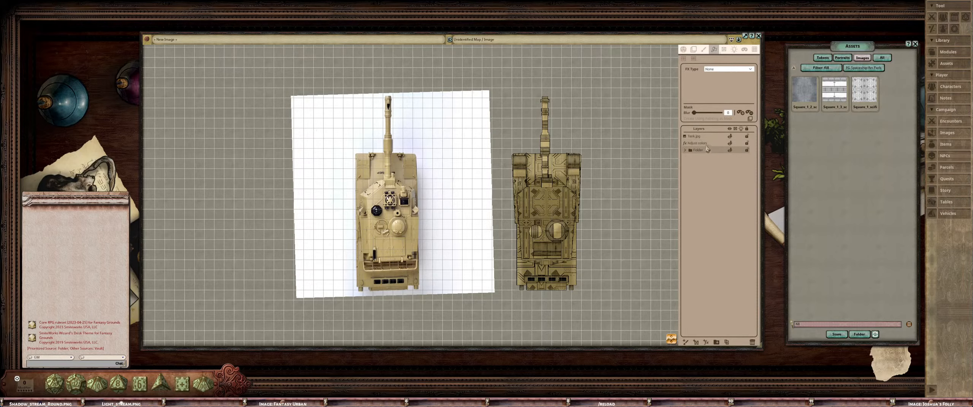
pyautogui.scroll(-3, 616, 183)
pyautogui.moveTo(616, 183); pyautogui.dragTo(465, 188)
pyautogui.scroll(2, 465, 192)
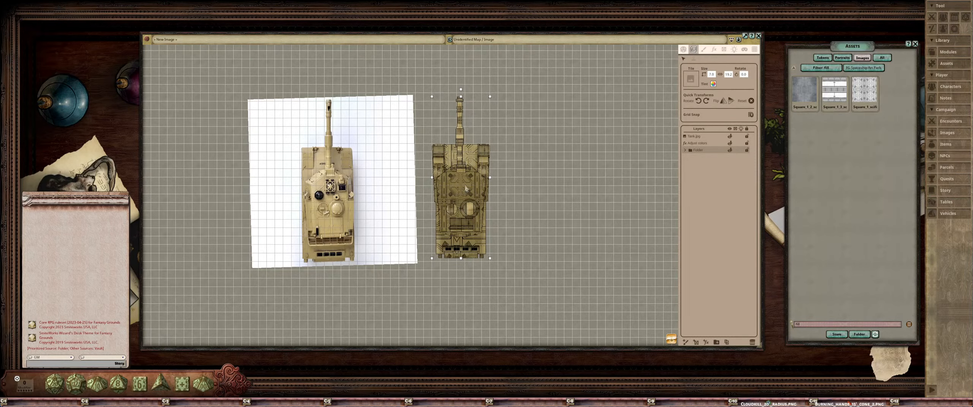
pyautogui.scroll(3, 475, 184)
pyautogui.scroll(-2, 475, 185)
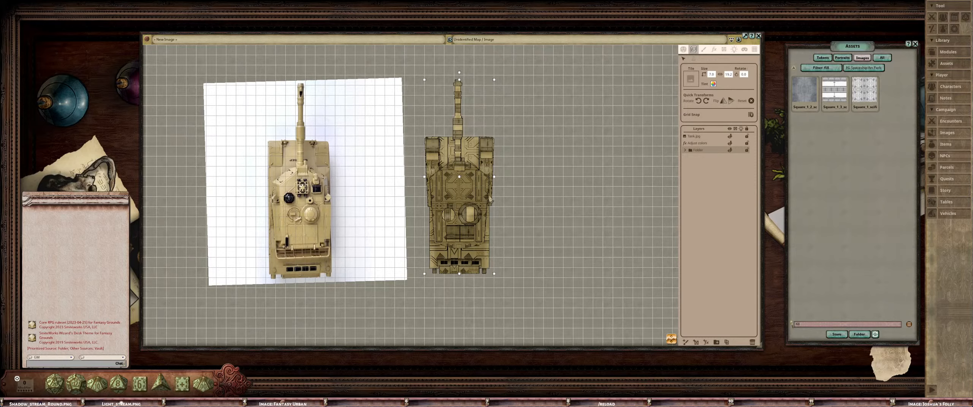
pyautogui.scroll(3, 489, 200)
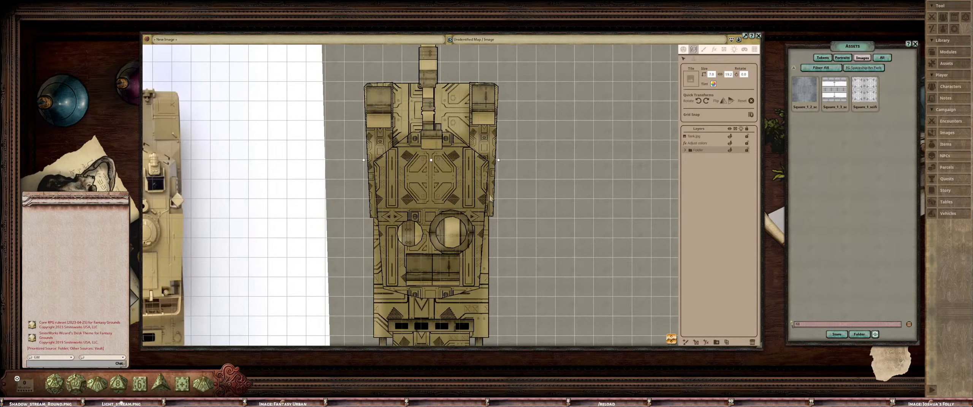
pyautogui.scroll(-4, 491, 199)
pyautogui.scroll(1, 631, 166)
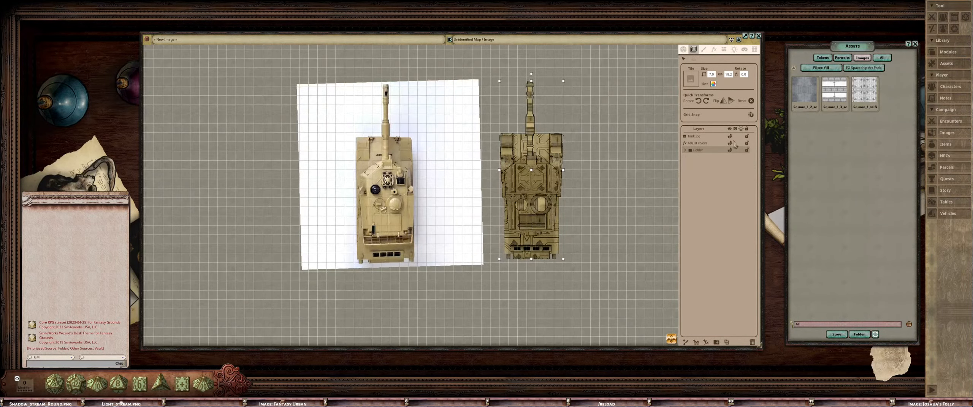
# Hide the Adjust colors layer and expand the tank folder to list its part layers
pyautogui.click(730, 144)
pyautogui.scroll(3, 664, 149)
pyautogui.scroll(-3, 665, 149)
pyautogui.scroll(1, 665, 149)
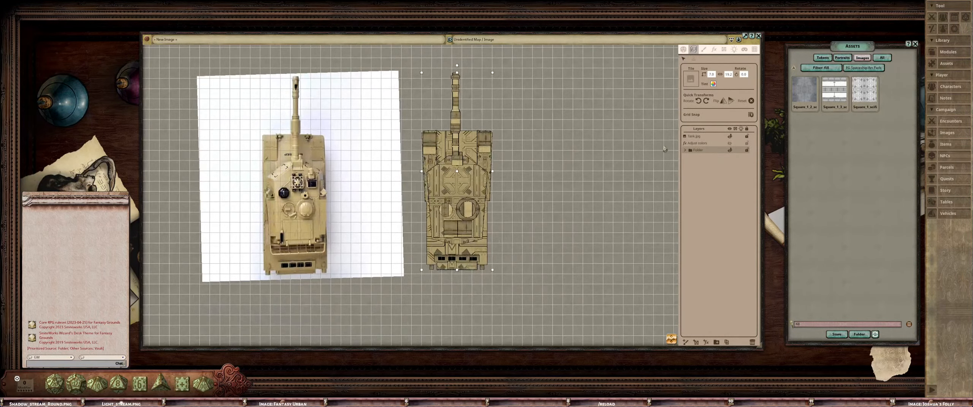
pyautogui.click(685, 150)
pyautogui.moveTo(493, 190); pyautogui.dragTo(562, 160)
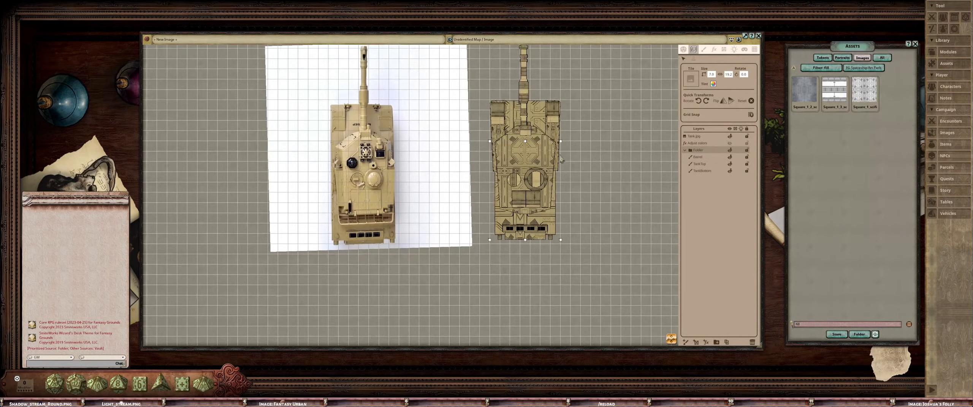
pyautogui.scroll(2, 573, 205)
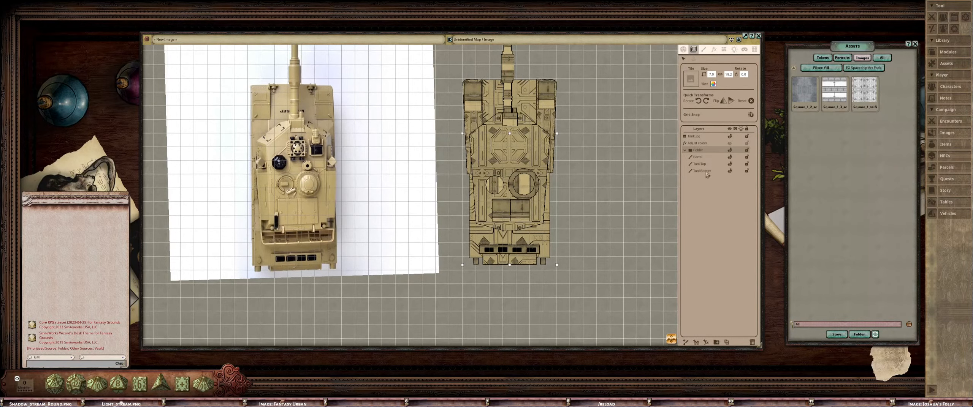
# Select the tank bottom layer for painting and hide the reference photo layer
pyautogui.click(721, 173)
pyautogui.scroll(-2, 625, 188)
pyautogui.scroll(2, 555, 207)
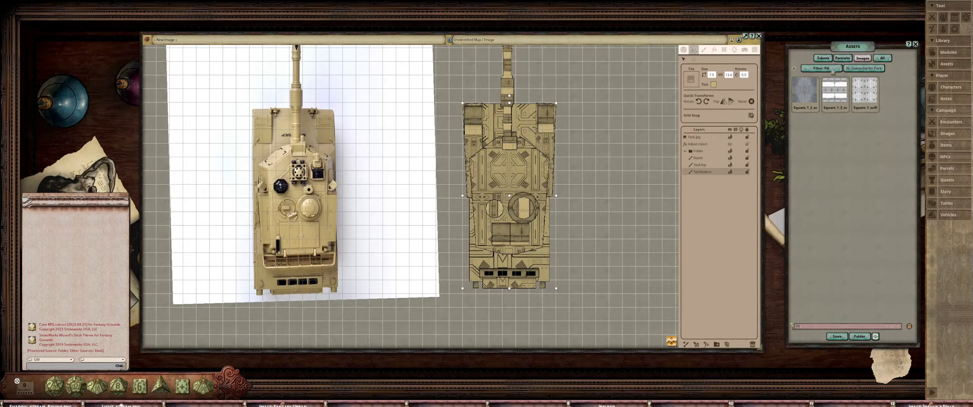
pyautogui.click(704, 50)
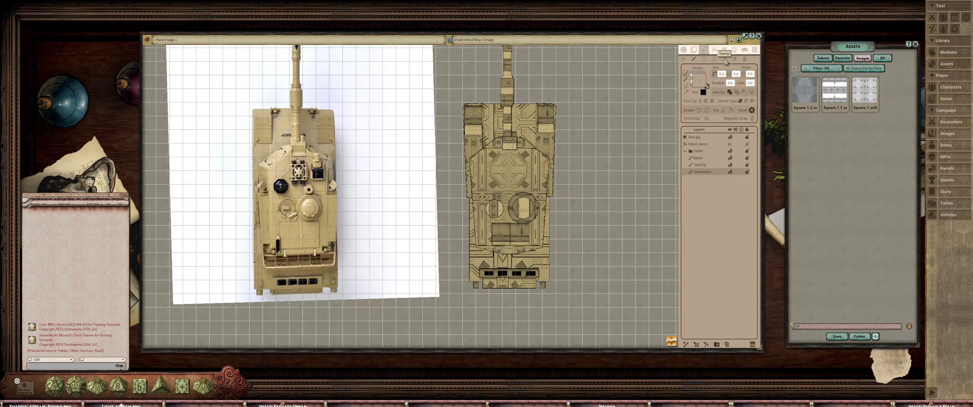
pyautogui.click(730, 137)
pyautogui.scroll(-2, 540, 171)
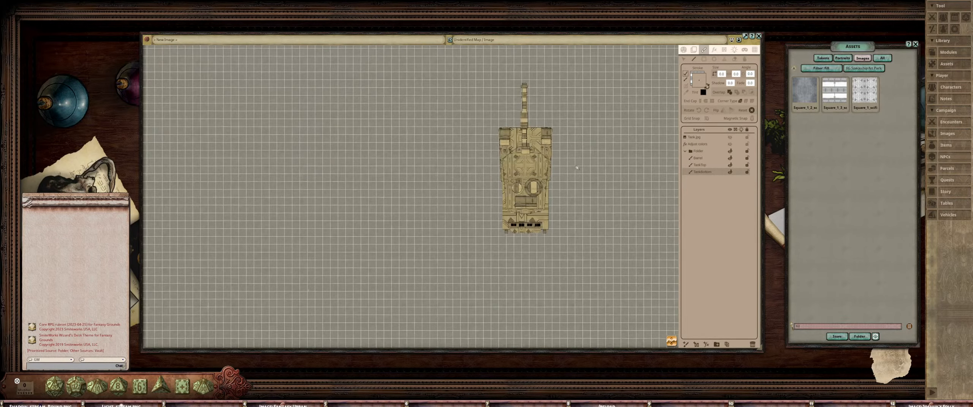
pyautogui.scroll(2, 449, 178)
pyautogui.scroll(1, 514, 155)
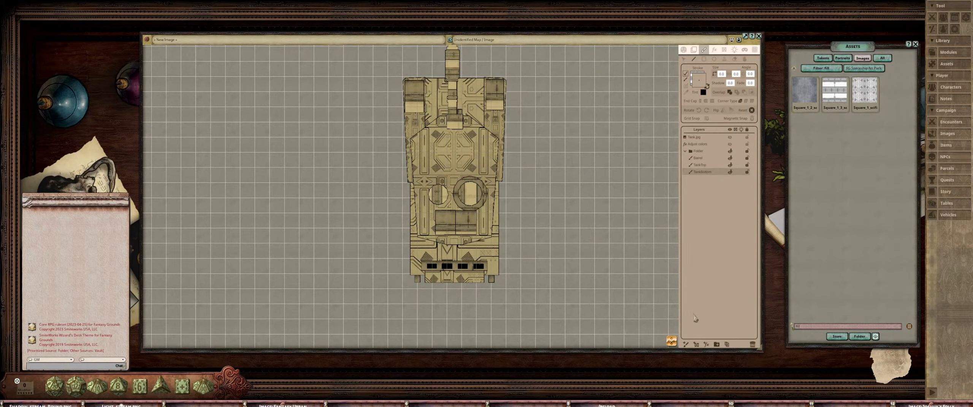
# Add a new paint layer and place it between the tank top and tank bottom layers
pyautogui.click(686, 345)
pyautogui.moveTo(707, 142); pyautogui.dragTo(706, 175)
pyautogui.moveTo(499, 222)
pyautogui.mouseDown()
pyautogui.moveTo(544, 218)
pyautogui.moveTo(536, 232)
pyautogui.mouseUp()
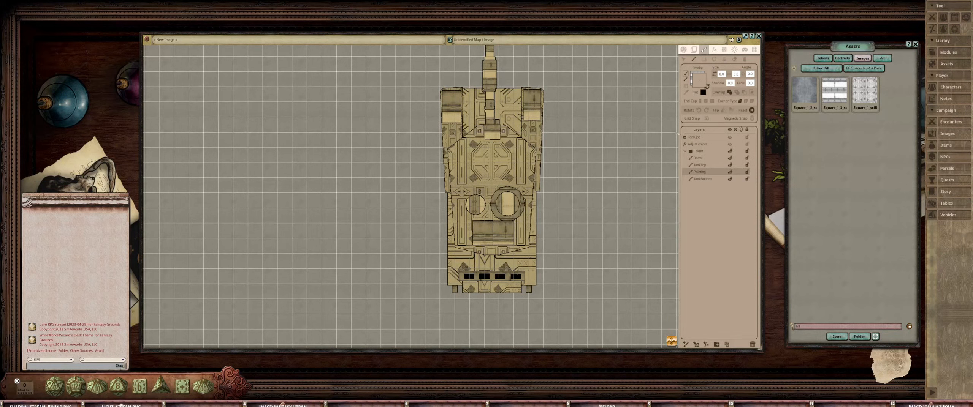
# Set the paint style to a solid black fill without a stroke
pyautogui.click(685, 86)
pyautogui.click(686, 80)
pyautogui.click(704, 86)
pyautogui.moveTo(477, 191); pyautogui.dragTo(437, 230)
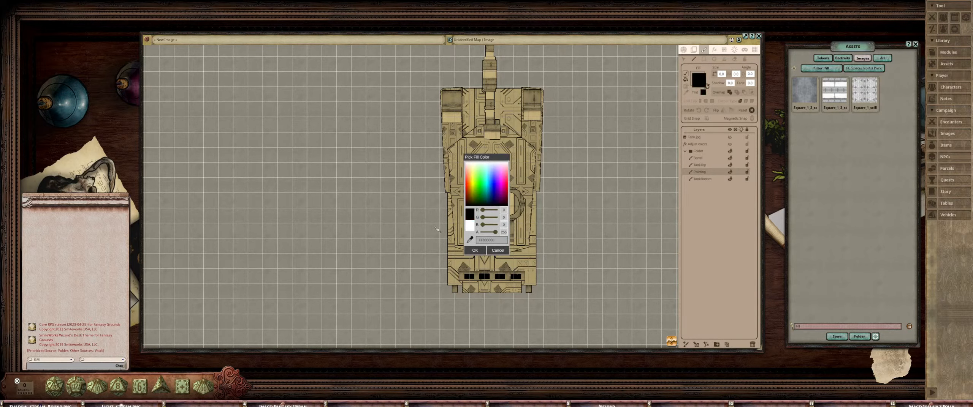
pyautogui.click(475, 250)
pyautogui.moveTo(479, 174); pyautogui.dragTo(451, 178)
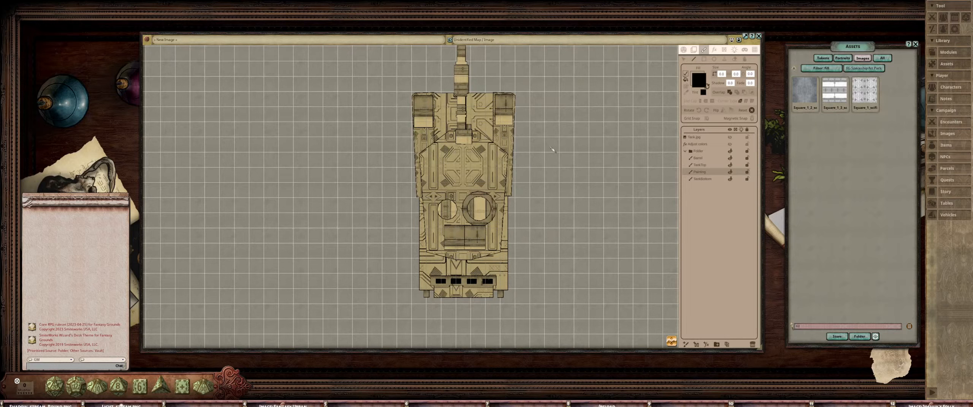
pyautogui.click(708, 87)
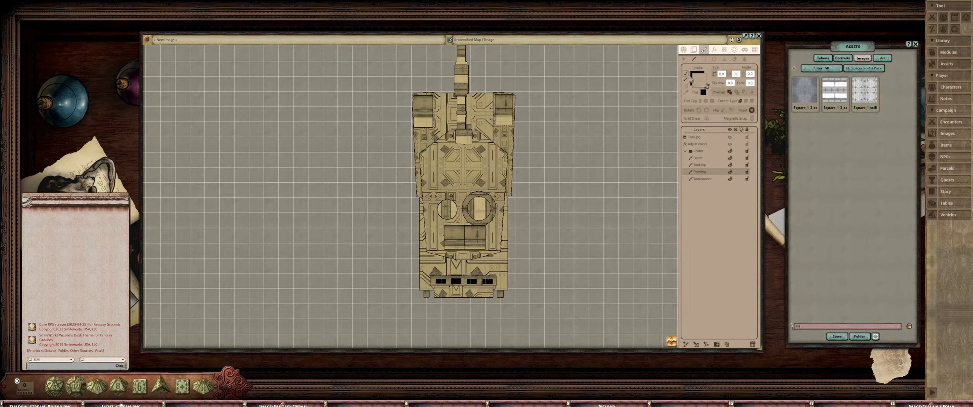
pyautogui.click(708, 87)
pyautogui.scroll(2, 479, 152)
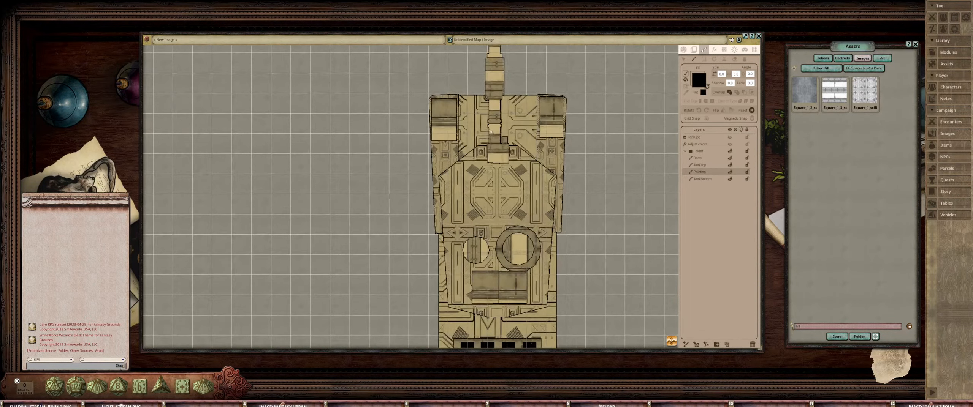
pyautogui.scroll(-2, 460, 117)
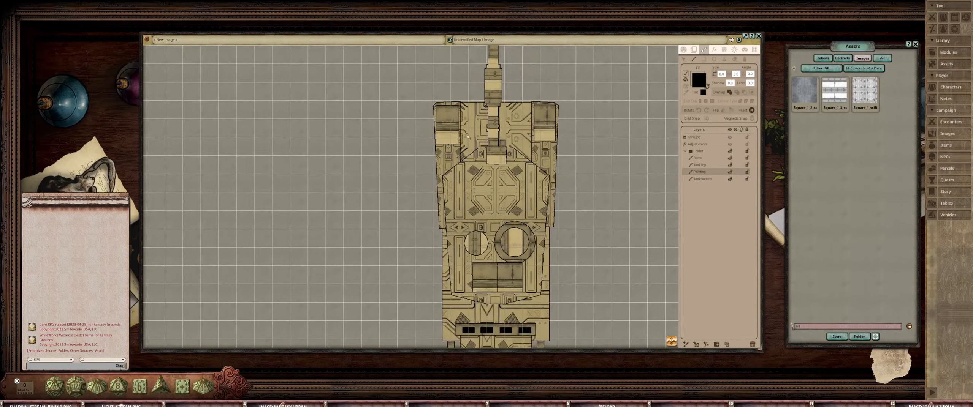
pyautogui.scroll(1, 445, 122)
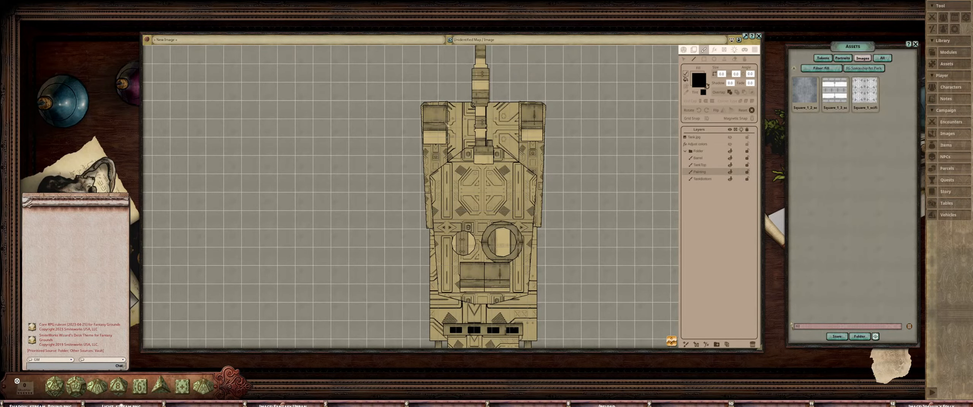
pyautogui.moveTo(448, 125)
pyautogui.mouseDown()
pyautogui.moveTo(451, 157)
pyautogui.moveTo(463, 152)
pyautogui.mouseUp()
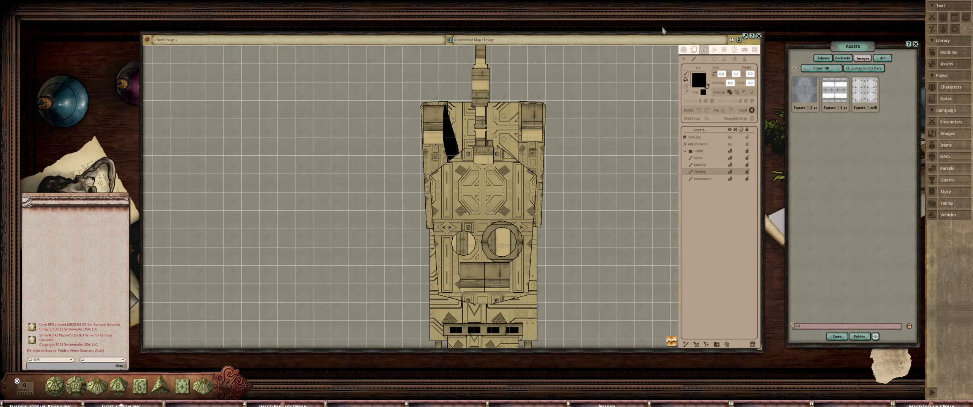
pyautogui.click(684, 60)
pyautogui.click(459, 151)
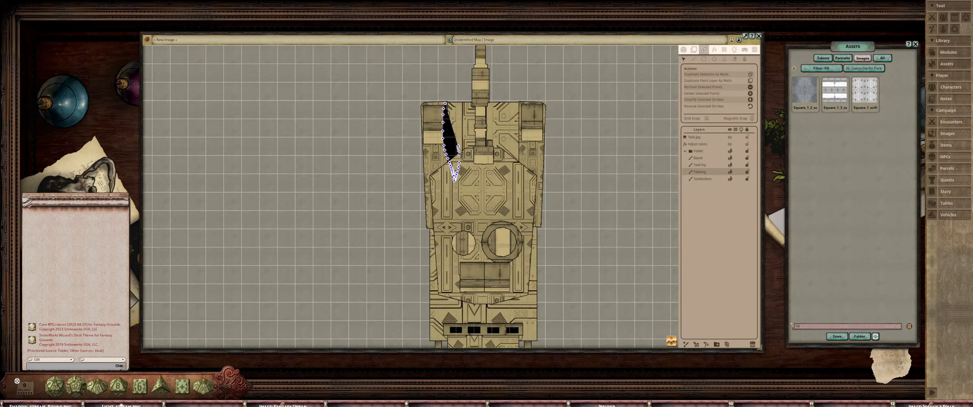
pyautogui.press('Delete')
# Draw a narrow black rectangle along the left front fender's inner edge, from the hull's front down to the turret
pyautogui.click(704, 59)
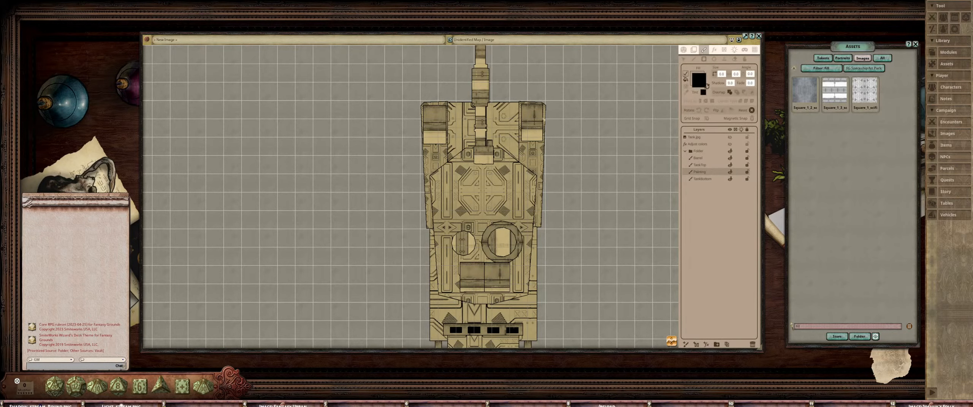
pyautogui.scroll(3, 448, 122)
pyautogui.moveTo(448, 97); pyautogui.dragTo(460, 225)
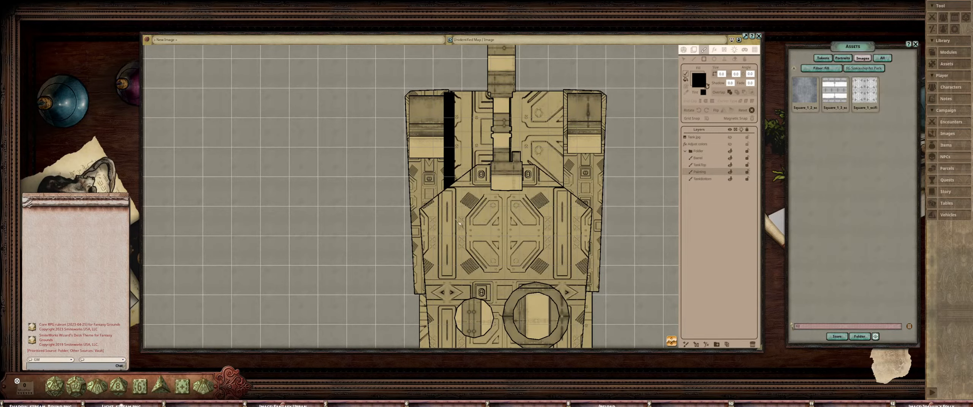
pyautogui.scroll(-2, 489, 133)
pyautogui.scroll(2, 374, 146)
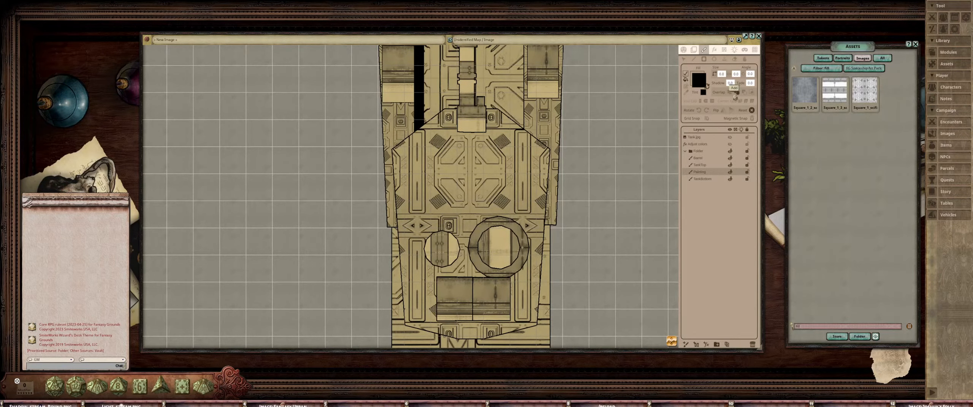
# Draw a black shape following the turret's outline so a thin shadow border shows all around it
pyautogui.moveTo(471, 137); pyautogui.dragTo(424, 139)
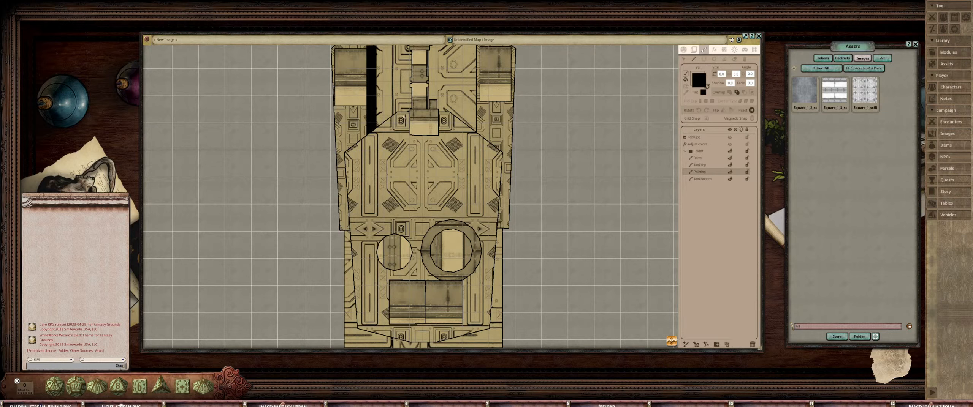
pyautogui.moveTo(346, 152); pyautogui.dragTo(399, 110)
pyautogui.moveTo(400, 111)
pyautogui.mouseDown()
pyautogui.moveTo(458, 110)
pyautogui.moveTo(505, 152)
pyautogui.moveTo(509, 187)
pyautogui.mouseUp()
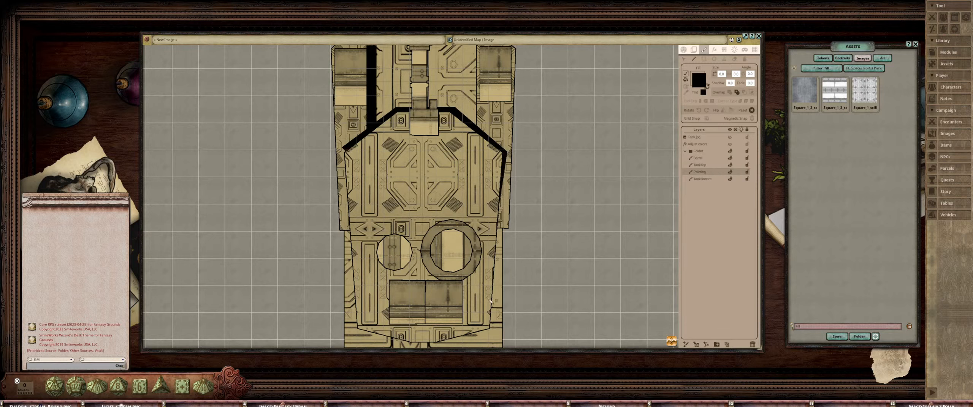
pyautogui.moveTo(508, 217); pyautogui.dragTo(522, 120)
pyautogui.moveTo(513, 244)
pyautogui.mouseDown()
pyautogui.moveTo(425, 257)
pyautogui.moveTo(372, 239)
pyautogui.mouseUp()
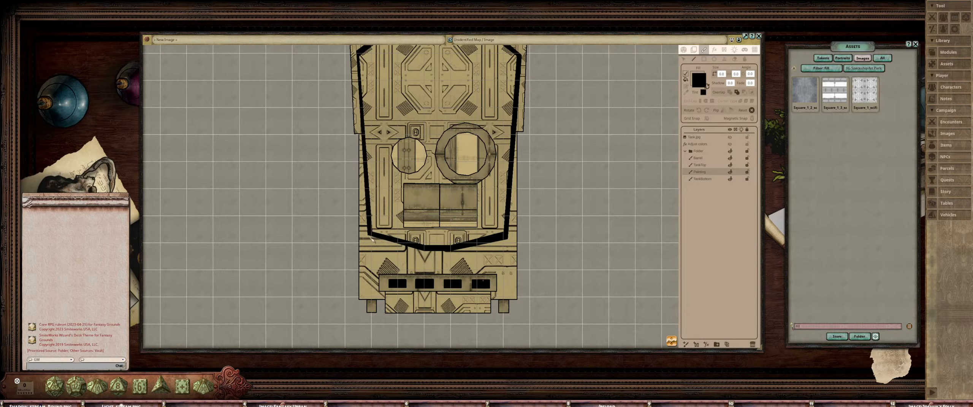
pyautogui.scroll(-3, 445, 199)
# Draw a matching narrow black rectangle along the right front fender's inner edge, removing the freehand stroke made there
pyautogui.moveTo(445, 200); pyautogui.dragTo(468, 299)
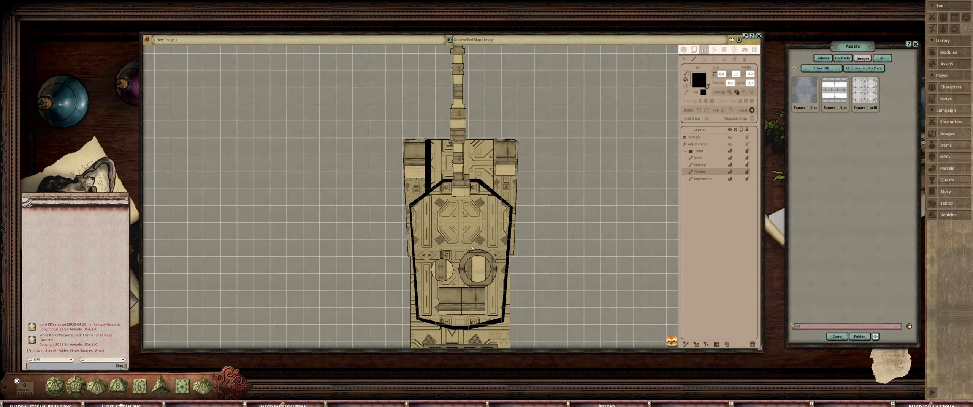
pyautogui.scroll(3, 476, 174)
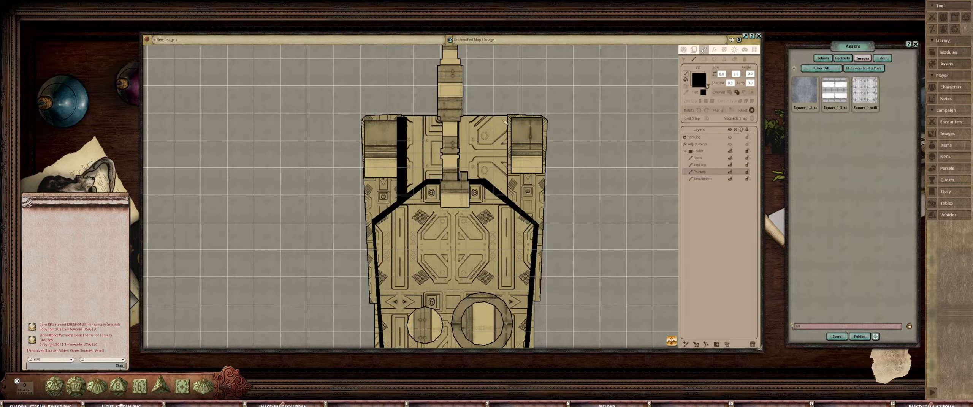
pyautogui.moveTo(504, 121); pyautogui.dragTo(511, 191)
pyautogui.click(683, 61)
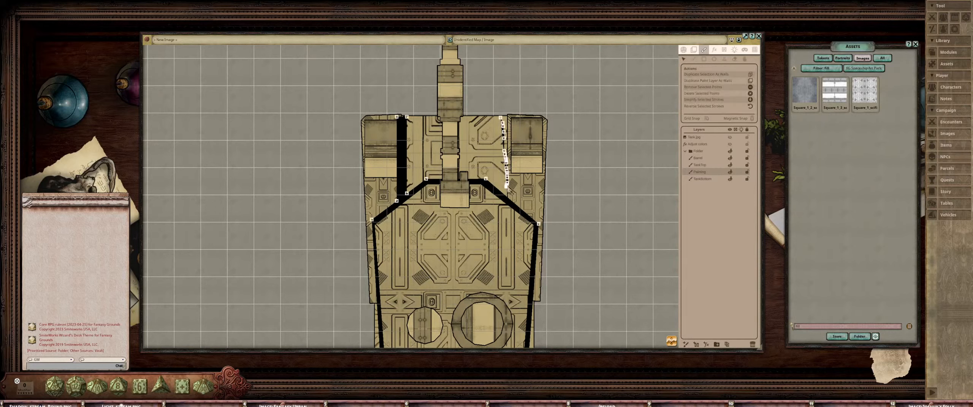
pyautogui.click(704, 59)
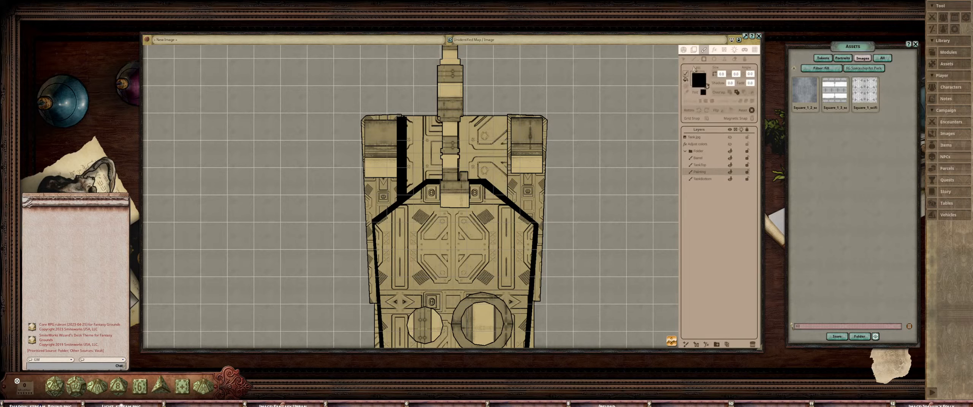
pyautogui.moveTo(504, 122); pyautogui.dragTo(513, 206)
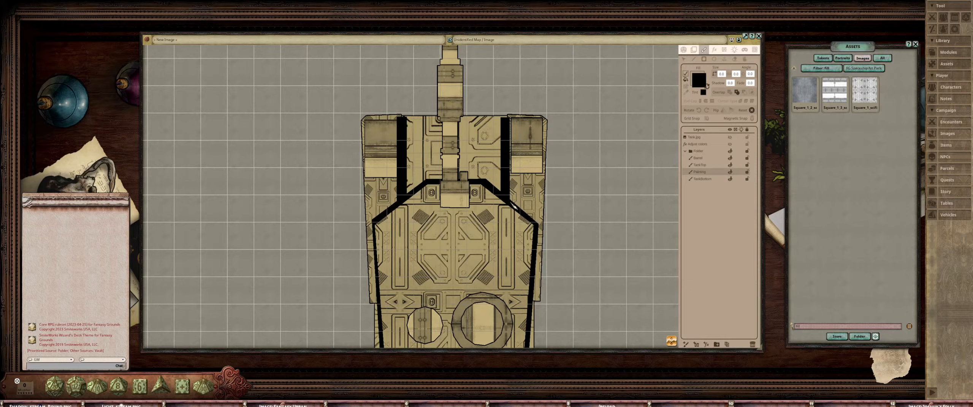
pyautogui.scroll(-4, 514, 207)
pyautogui.scroll(1, 475, 164)
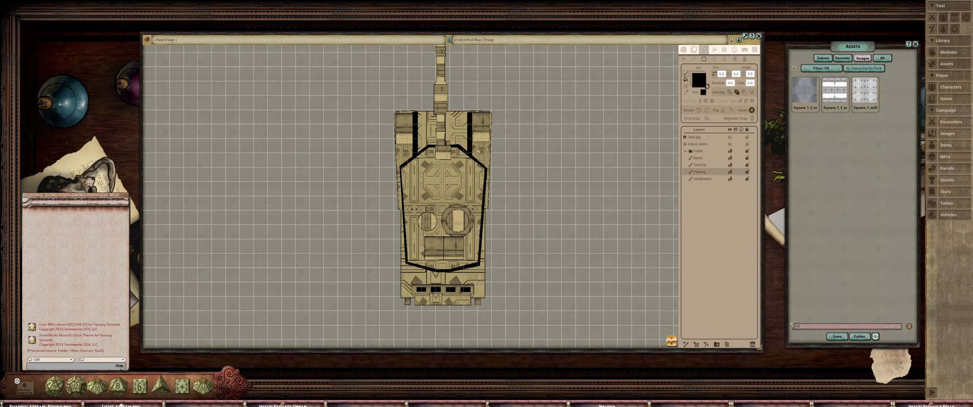
pyautogui.moveTo(486, 157); pyautogui.dragTo(533, 160)
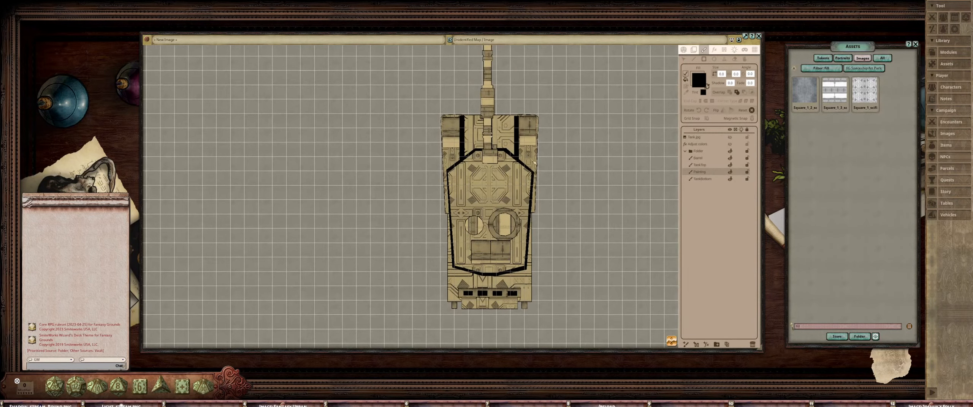
pyautogui.scroll(3, 473, 166)
pyautogui.scroll(-1, 448, 167)
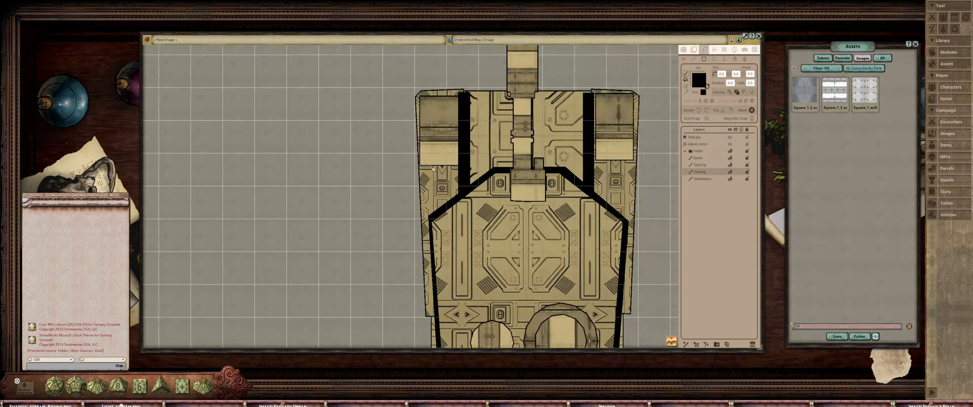
# Draw a thin black rectangle across the lower edge of the tank's rear vent panel, slightly wider than the panel
pyautogui.scroll(-3, 424, 170)
pyautogui.scroll(1, 475, 167)
pyautogui.scroll(-3, 494, 163)
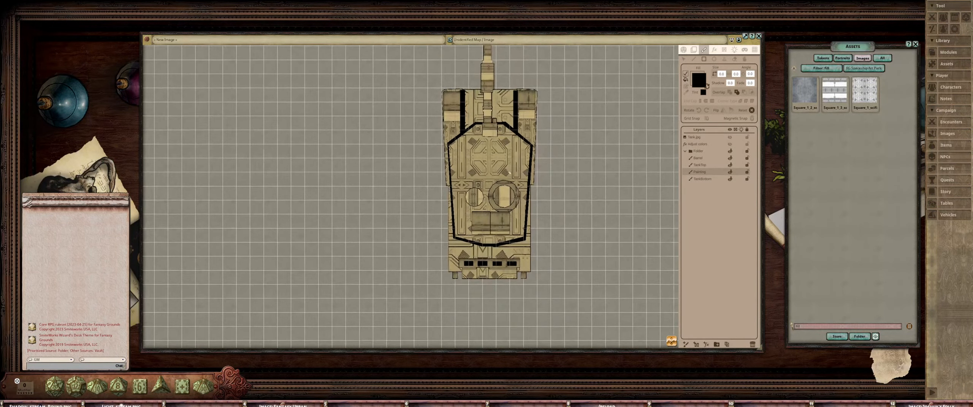
pyautogui.scroll(3, 552, 156)
pyautogui.click(730, 93)
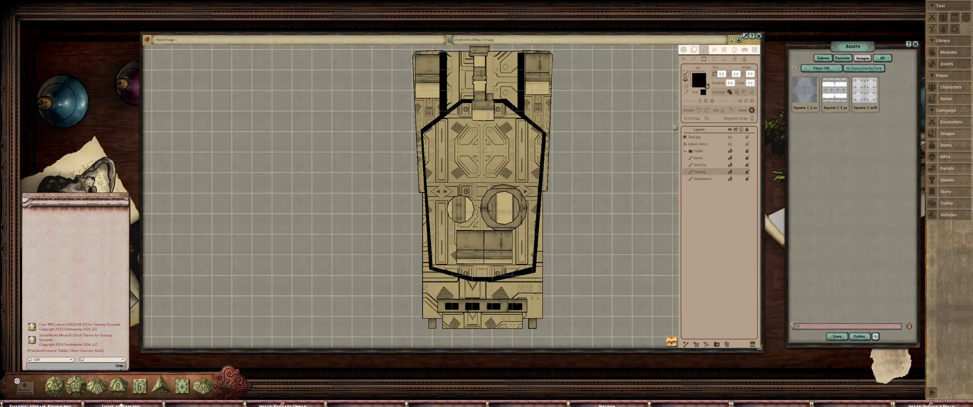
pyautogui.scroll(5, 476, 207)
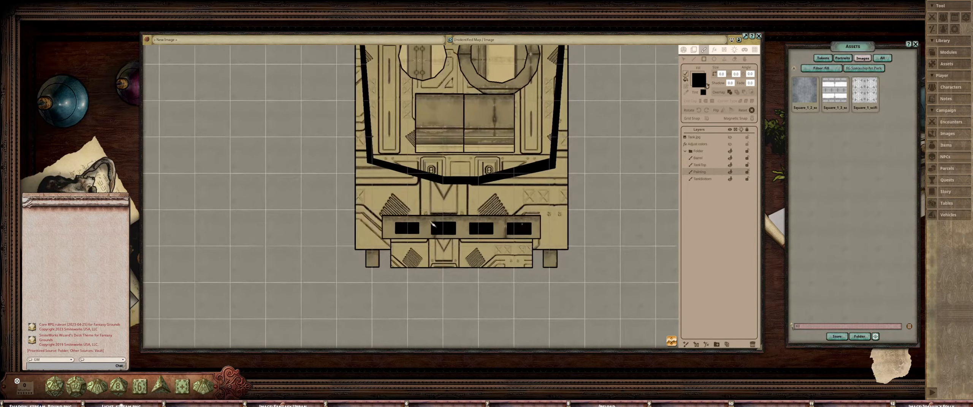
pyautogui.moveTo(375, 233); pyautogui.dragTo(540, 234)
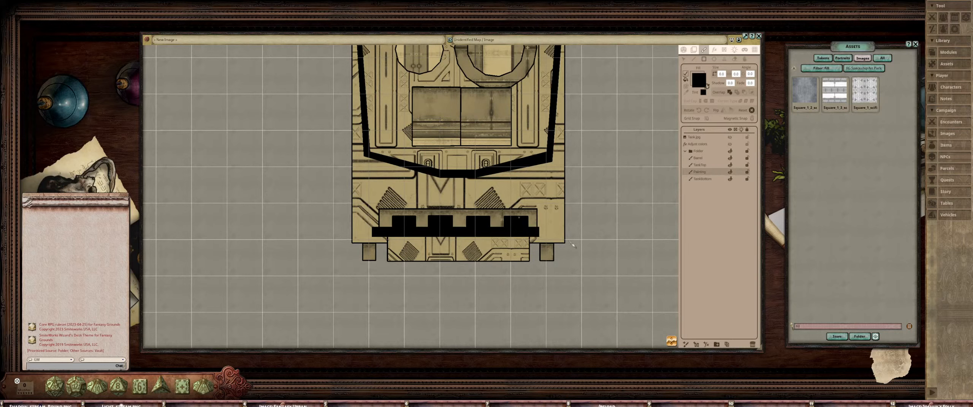
# Draw black rectangles along the hull's rear edge on both sides of the vent panel and along the rear plate's lower edge
pyautogui.click(737, 93)
pyautogui.moveTo(531, 234); pyautogui.dragTo(567, 245)
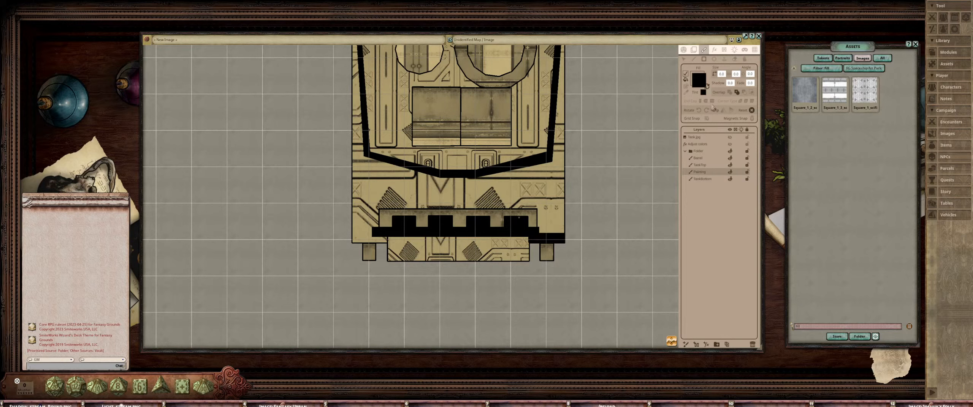
pyautogui.moveTo(357, 238); pyautogui.dragTo(391, 249)
pyautogui.scroll(-2, 392, 247)
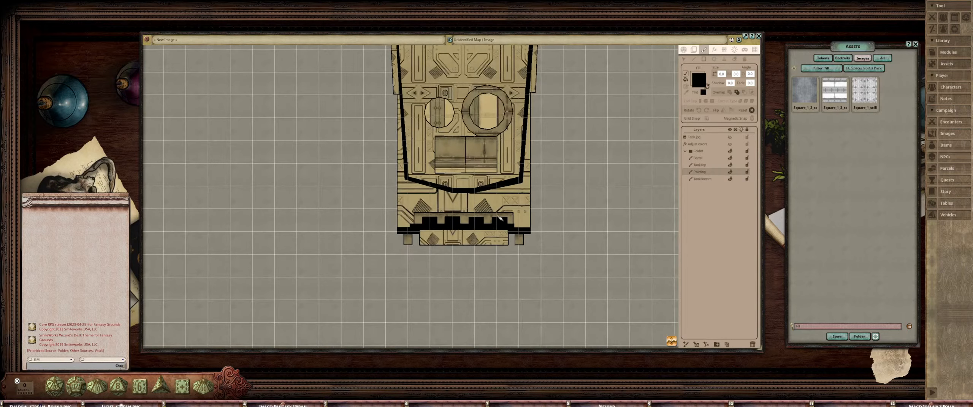
pyautogui.scroll(4, 380, 254)
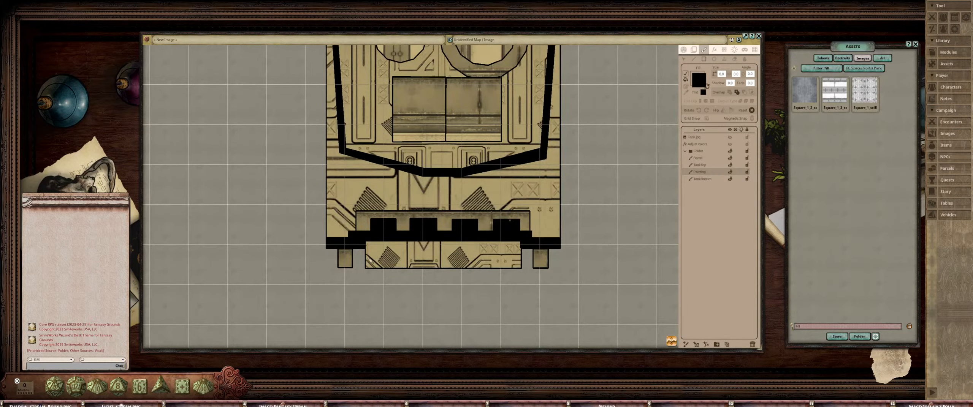
pyautogui.moveTo(368, 261)
pyautogui.mouseDown()
pyautogui.moveTo(511, 262)
pyautogui.moveTo(527, 272)
pyautogui.mouseUp()
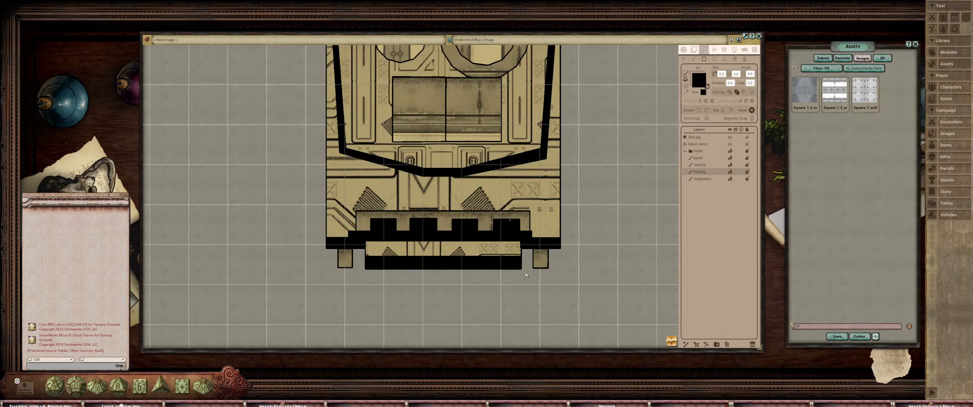
# Increase the fill fade of the black turret outline and fender strips so they become soft shadows
pyautogui.scroll(-3, 527, 272)
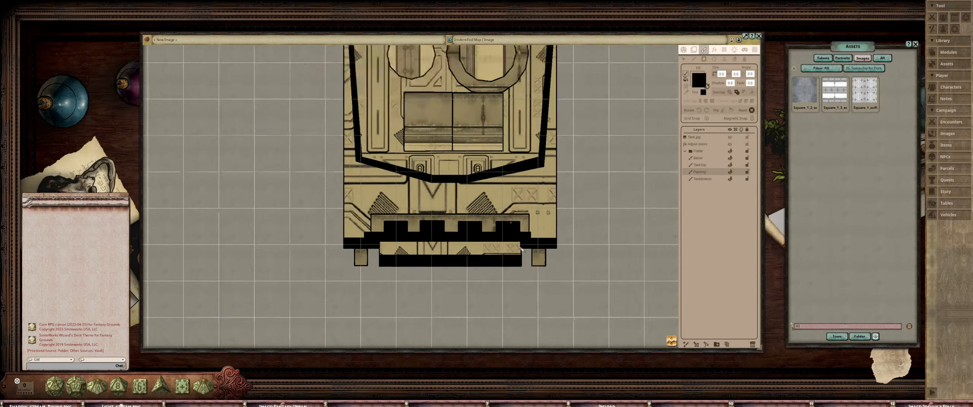
pyautogui.moveTo(523, 194); pyautogui.dragTo(508, 209)
pyautogui.scroll(3, 506, 237)
pyautogui.scroll(-3, 501, 235)
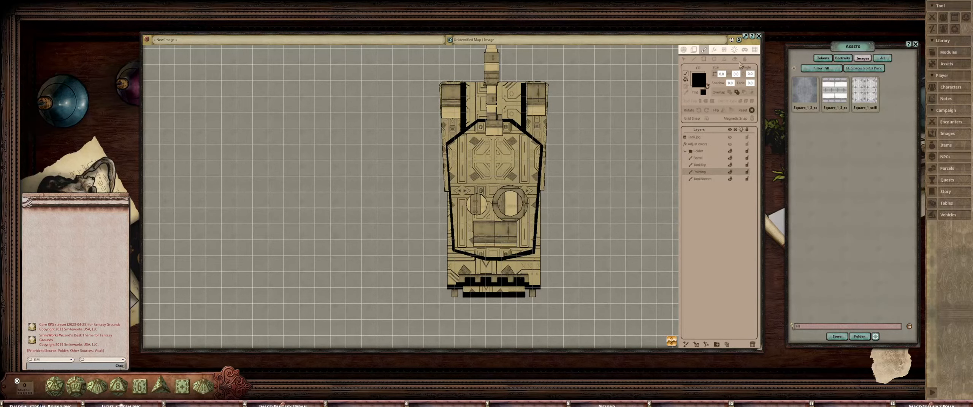
pyautogui.click(744, 59)
pyautogui.scroll(3, 460, 111)
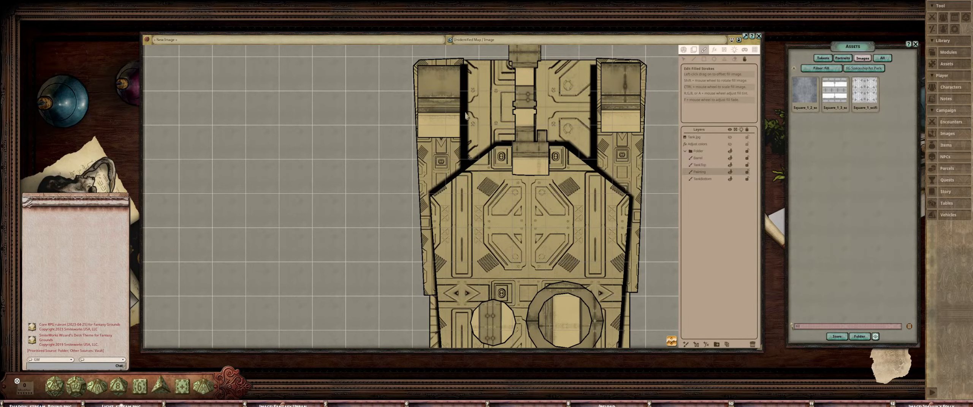
pyautogui.scroll(-3, 467, 115)
pyautogui.moveTo(466, 115); pyautogui.dragTo(504, 146)
pyautogui.scroll(3, 506, 151)
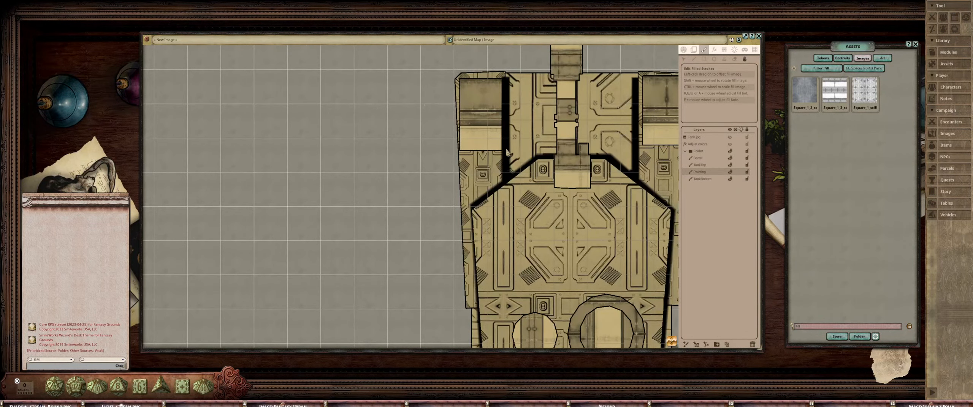
pyautogui.scroll(-7, 509, 151)
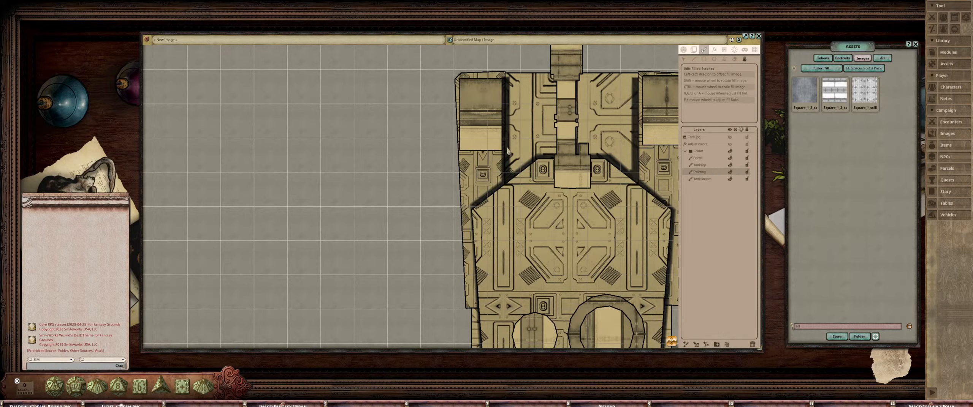
pyautogui.scroll(-3, 508, 151)
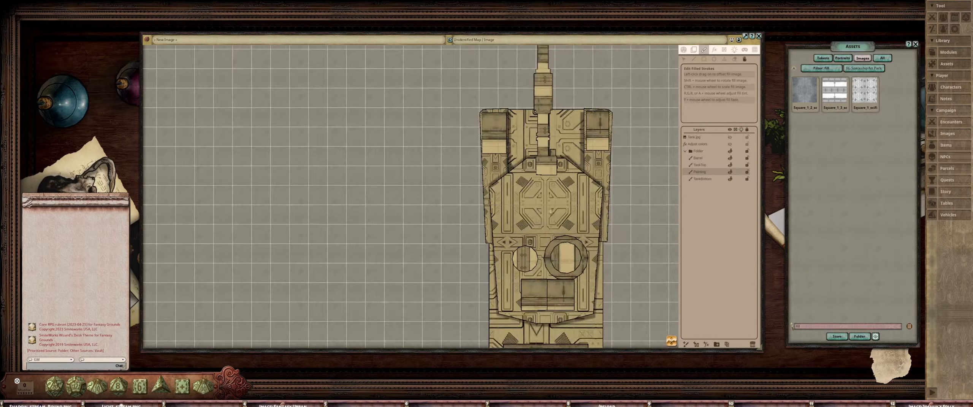
# Increase the fill fade of the black rectangles at the tank's rear so they become soft, translucent shadows
pyautogui.moveTo(557, 323); pyautogui.dragTo(507, 186)
pyautogui.scroll(5, 564, 161)
pyautogui.scroll(-3, 565, 159)
pyautogui.scroll(3, 564, 158)
pyautogui.scroll(2, 514, 192)
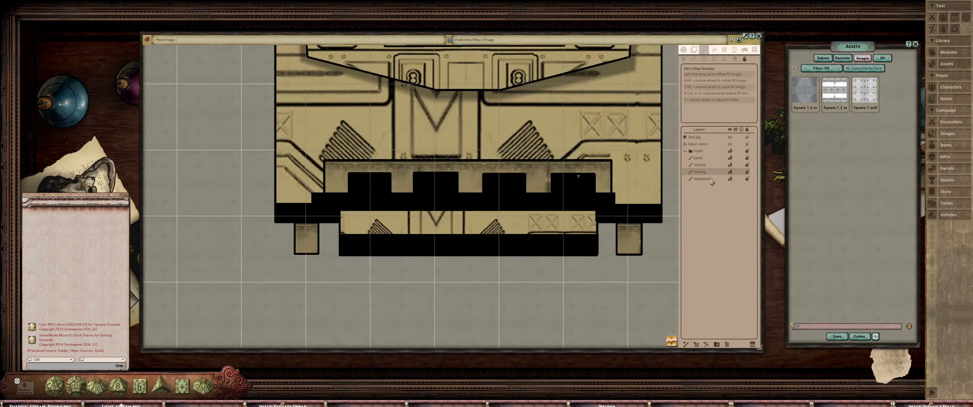
pyautogui.scroll(-2, 512, 192)
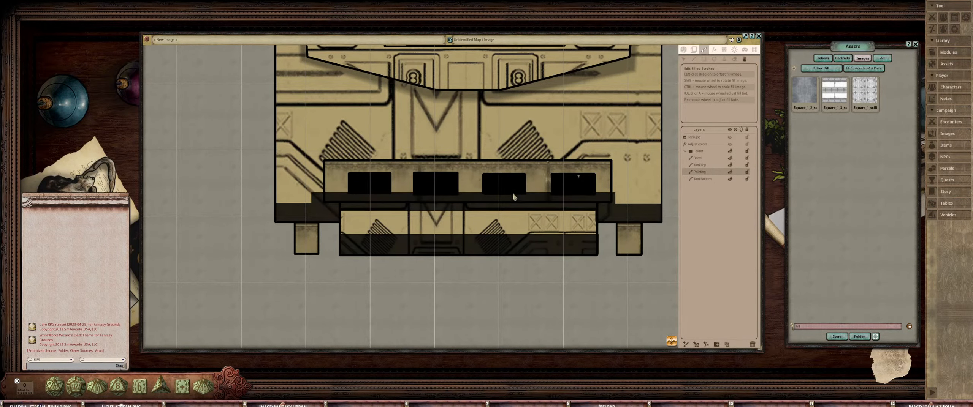
pyautogui.scroll(1, 512, 191)
pyautogui.scroll(-3, 513, 192)
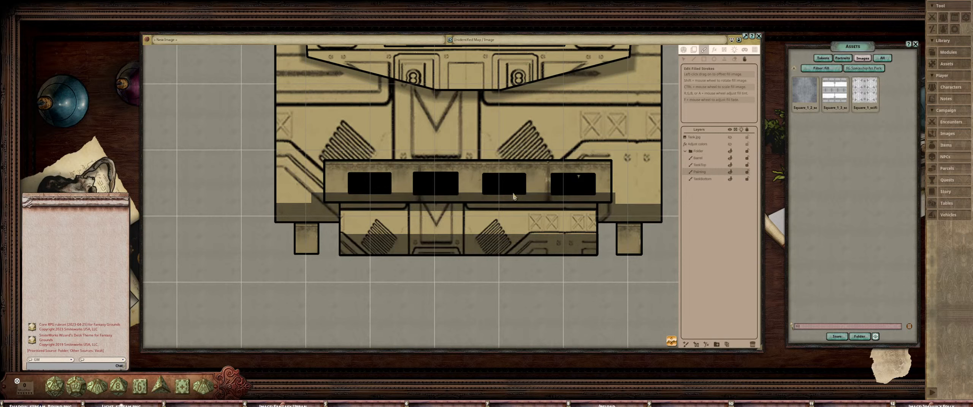
pyautogui.scroll(-2, 513, 196)
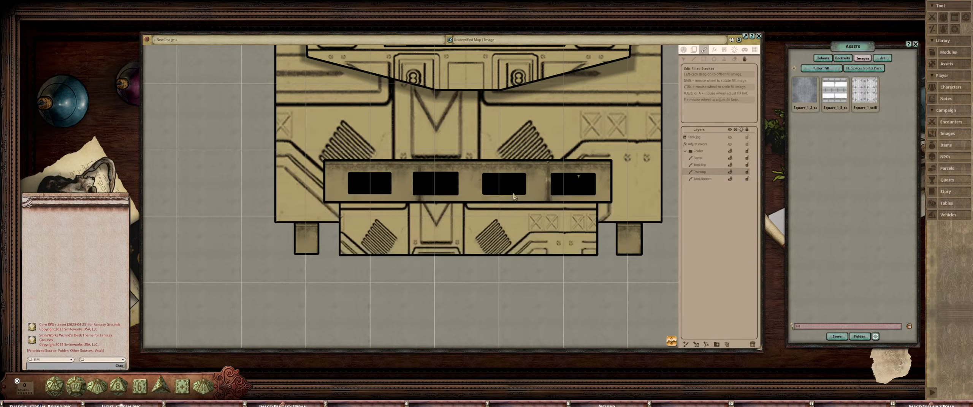
pyautogui.scroll(2, 513, 196)
pyautogui.scroll(-2, 513, 196)
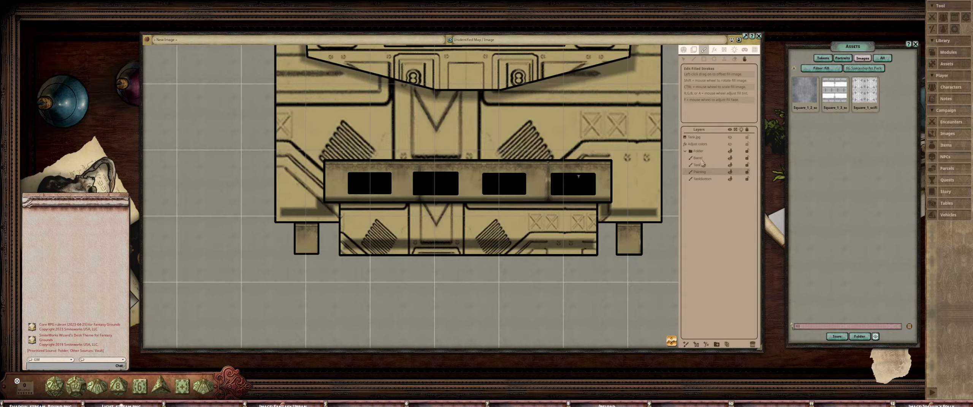
# Move the right rear hull shadow's lower points below the hull edge and pull the vent shadow's lower right corner inward
pyautogui.click(684, 60)
pyautogui.scroll(3, 540, 186)
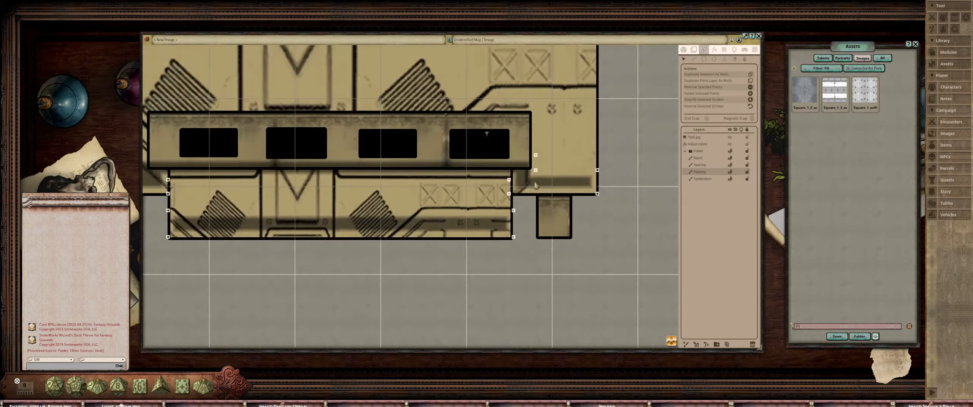
pyautogui.moveTo(491, 190)
pyautogui.mouseDown()
pyautogui.moveTo(641, 201)
pyautogui.moveTo(607, 207)
pyautogui.mouseUp()
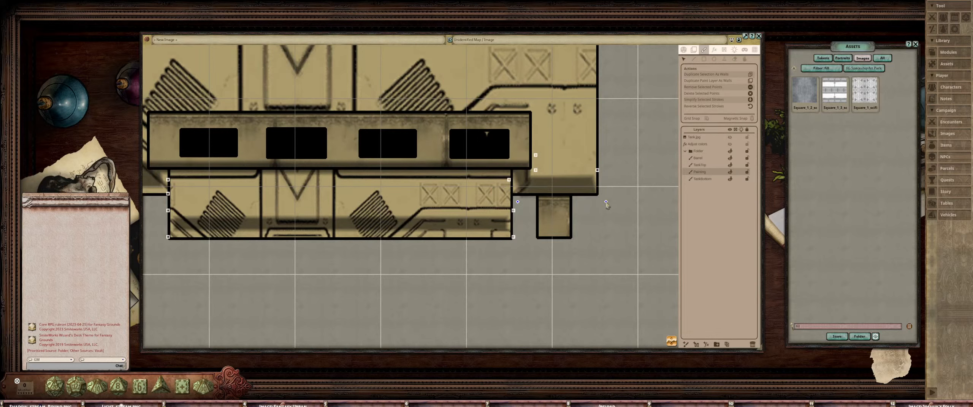
pyautogui.moveTo(510, 180); pyautogui.dragTo(505, 202)
# Reshape the rear shadows' left side, pulling the inner corners onto the rear plate and the outer corners beyond the hull
pyautogui.scroll(5, 417, 202)
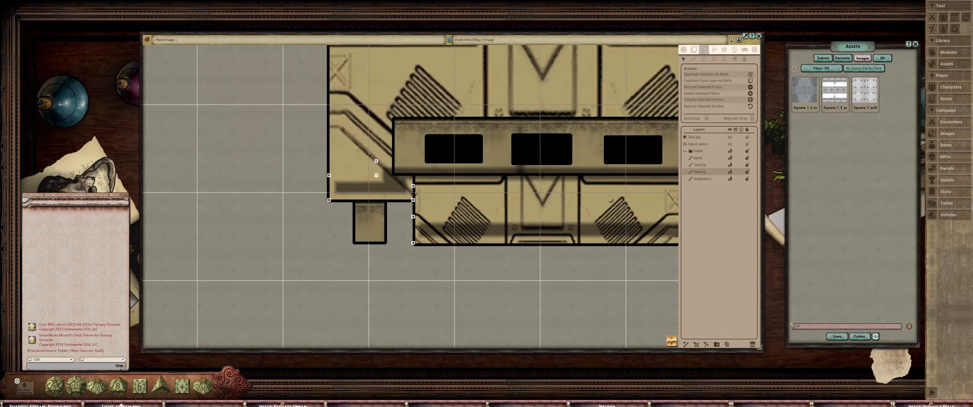
pyautogui.moveTo(417, 208); pyautogui.dragTo(439, 222)
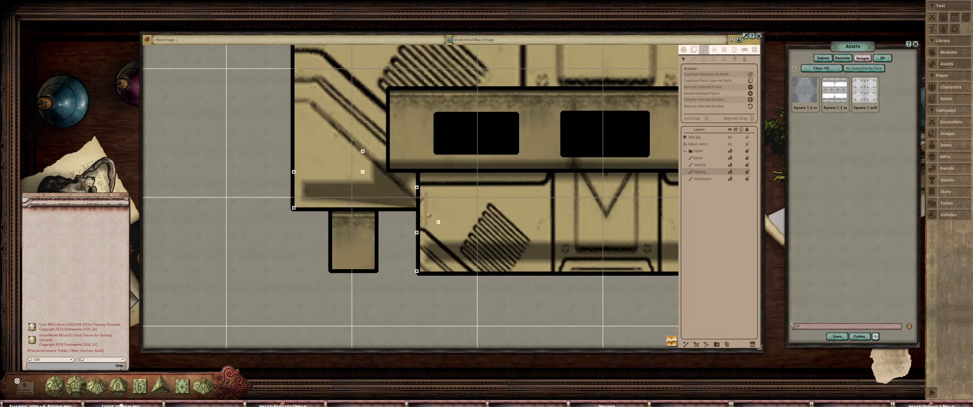
pyautogui.moveTo(417, 188); pyautogui.dragTo(430, 190)
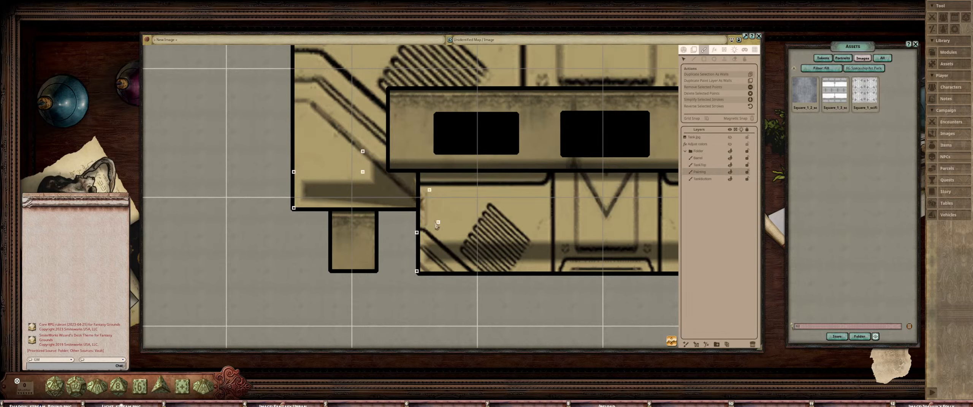
pyautogui.moveTo(438, 223); pyautogui.dragTo(424, 221)
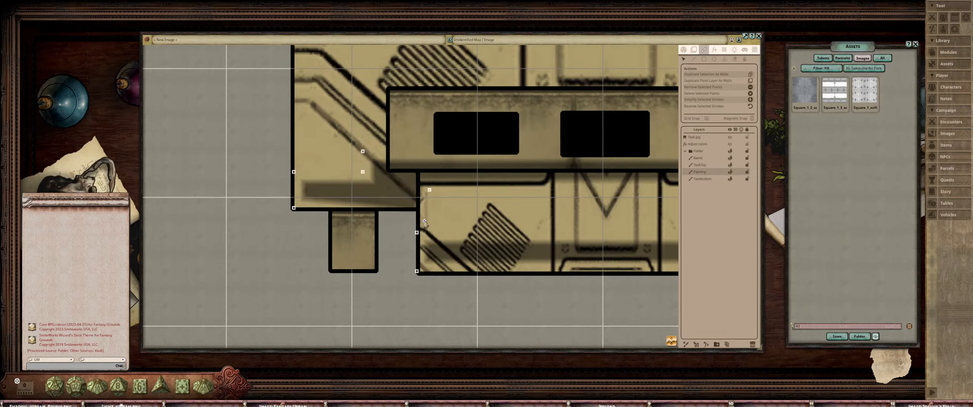
pyautogui.moveTo(294, 209); pyautogui.dragTo(280, 219)
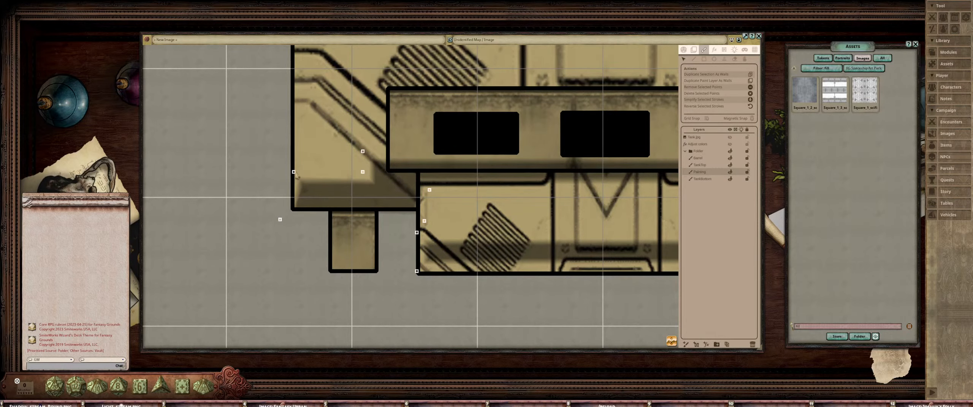
pyautogui.moveTo(295, 174); pyautogui.dragTo(287, 174)
# Move the rear plate shadow's two lower corners below the plate and slightly outward past its sides
pyautogui.scroll(-5, 287, 175)
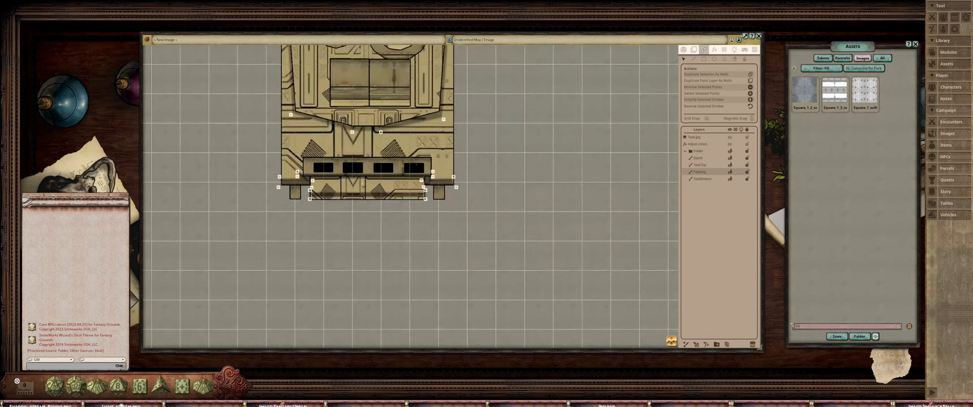
pyautogui.scroll(3, 289, 202)
pyautogui.moveTo(262, 190); pyautogui.dragTo(611, 235)
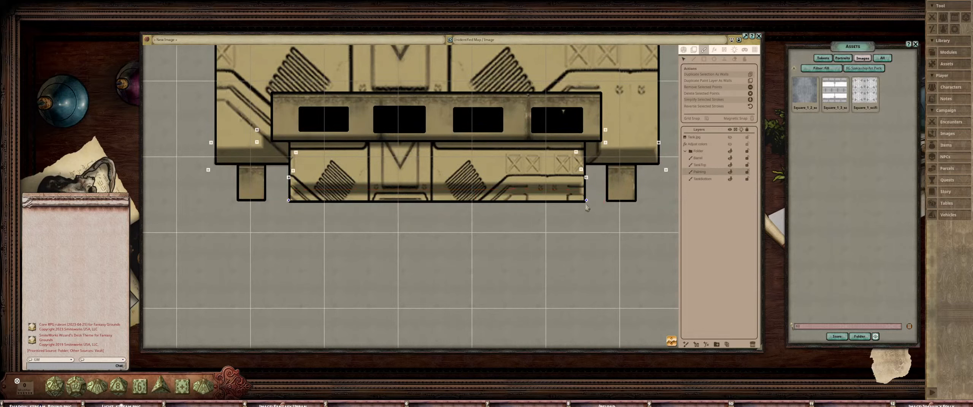
pyautogui.moveTo(588, 209); pyautogui.dragTo(588, 212)
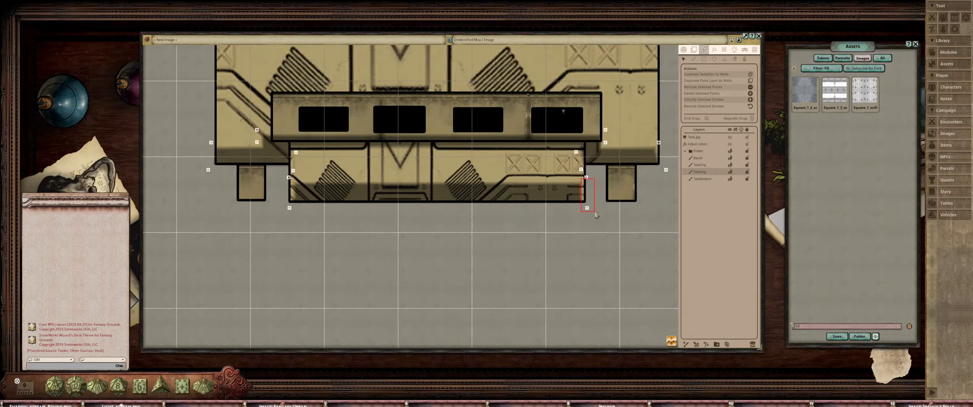
pyautogui.click(587, 207)
pyautogui.moveTo(590, 210); pyautogui.dragTo(594, 211)
pyautogui.moveTo(290, 212); pyautogui.dragTo(283, 212)
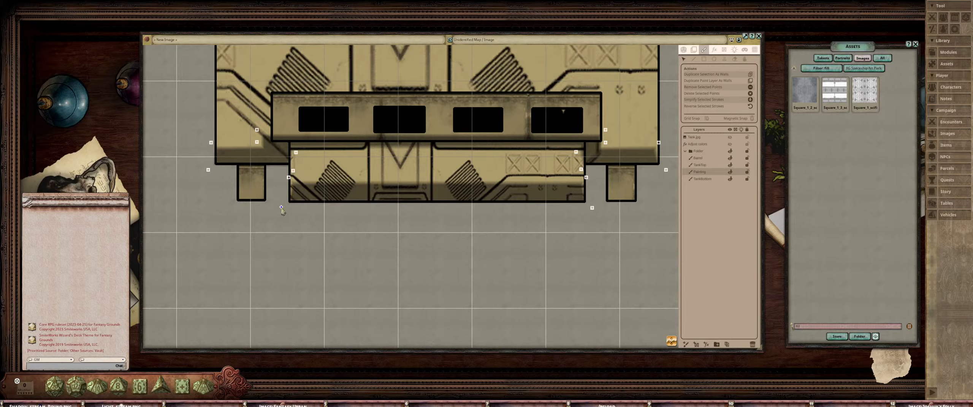
# Set up the Rectangle tool by sampling the translucent, faded fill of an existing shadow beside the front hull
pyautogui.scroll(-8, 282, 212)
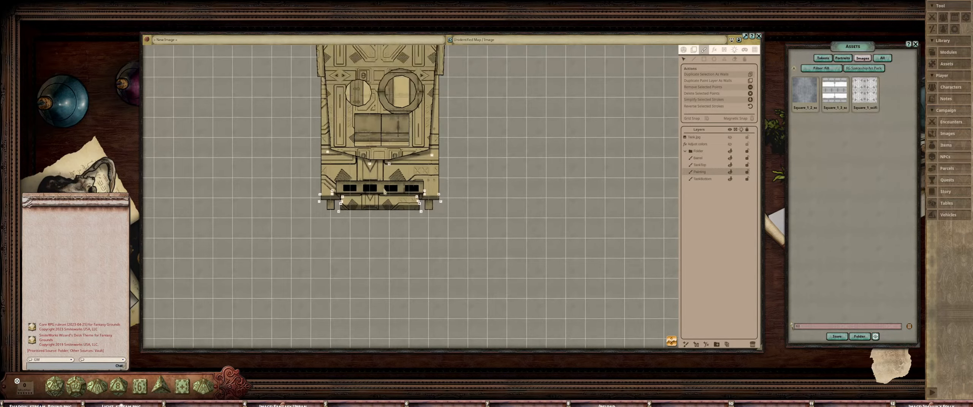
pyautogui.scroll(-3, 394, 178)
pyautogui.scroll(3, 416, 178)
pyautogui.scroll(-3, 437, 246)
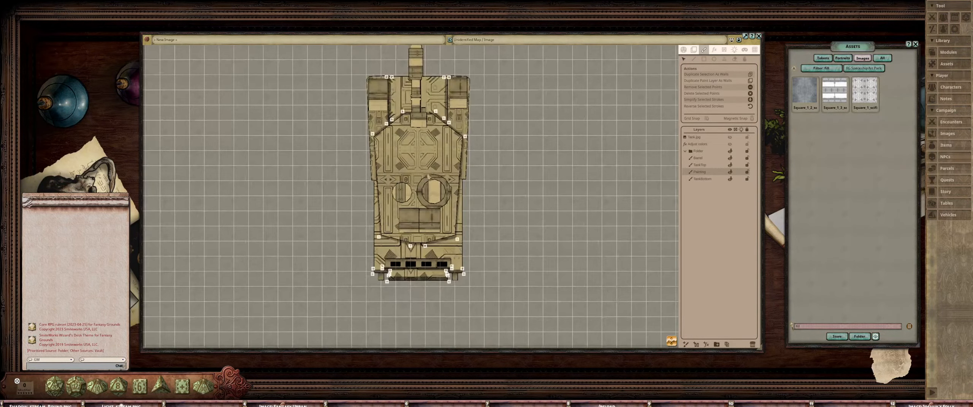
pyautogui.scroll(5, 470, 194)
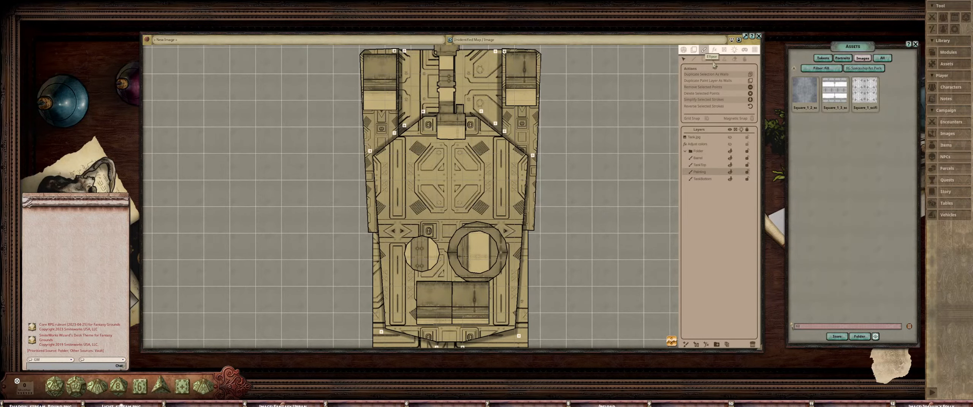
pyautogui.moveTo(500, 165); pyautogui.dragTo(561, 178)
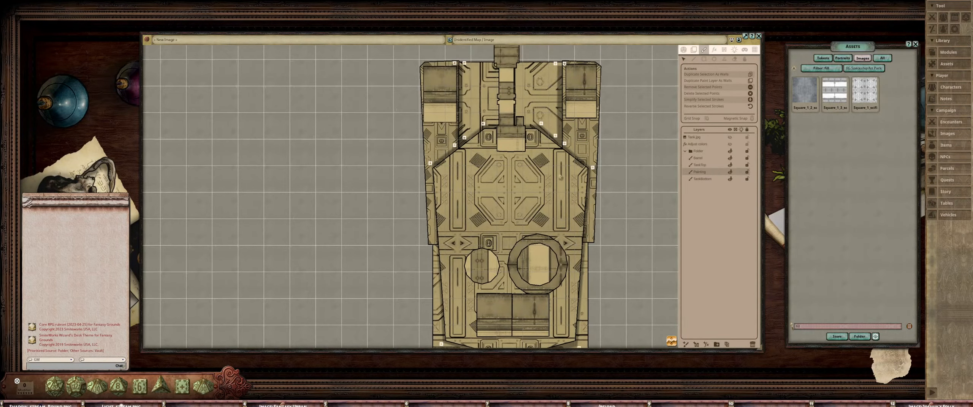
pyautogui.click(704, 59)
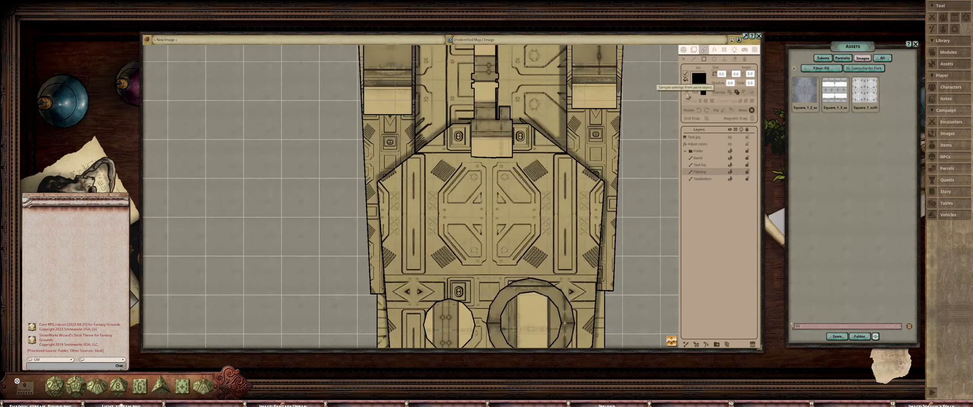
pyautogui.click(420, 120)
# Draw translucent shadow rectangles along the lower edges of the left and right front hull blocks
pyautogui.scroll(-6, 436, 187)
pyautogui.moveTo(436, 187); pyautogui.dragTo(459, 201)
pyautogui.scroll(8, 440, 158)
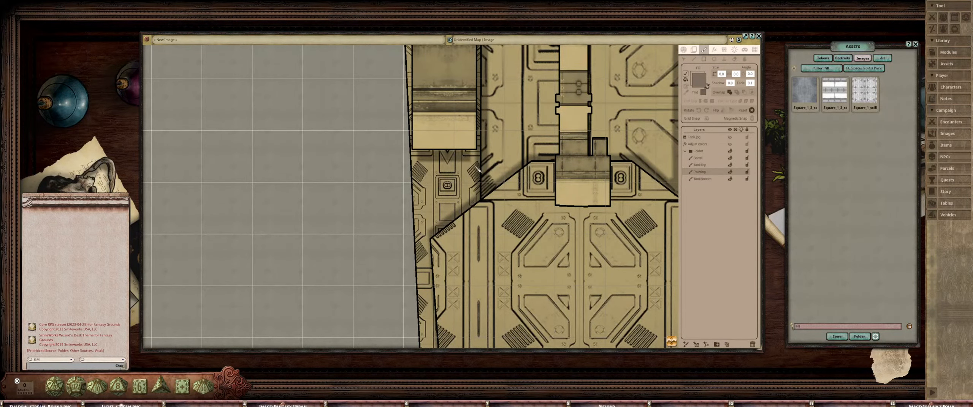
pyautogui.scroll(-3, 479, 166)
pyautogui.moveTo(479, 166); pyautogui.dragTo(307, 168)
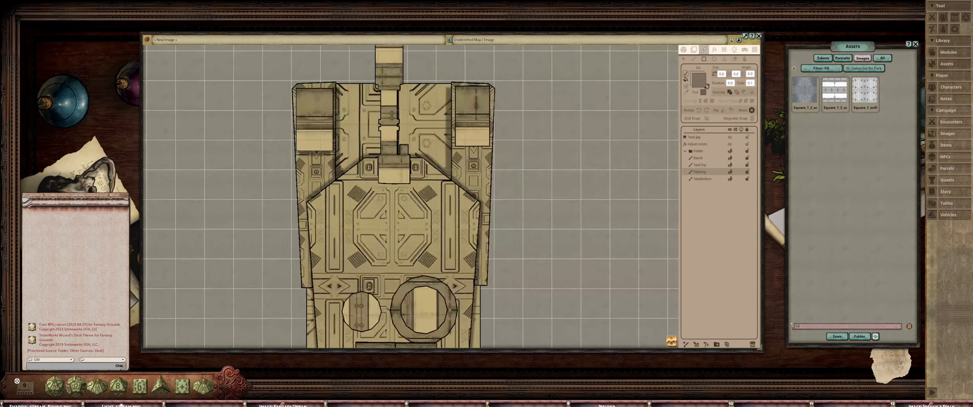
pyautogui.scroll(3, 467, 140)
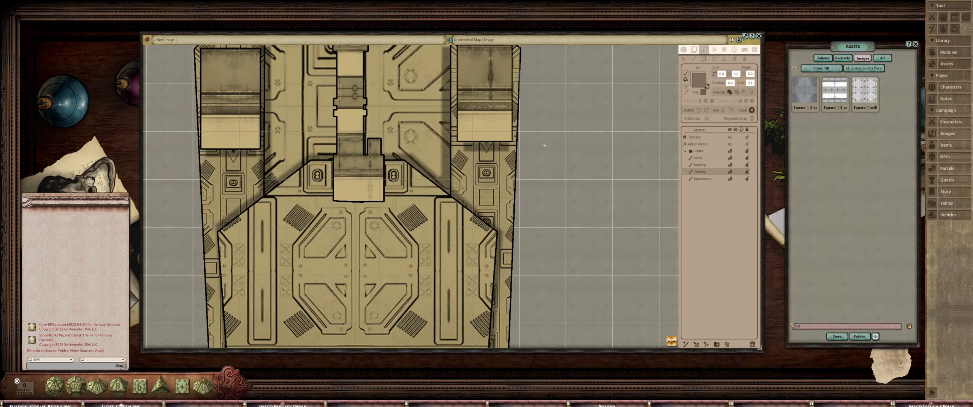
pyautogui.moveTo(530, 145); pyautogui.dragTo(566, 169)
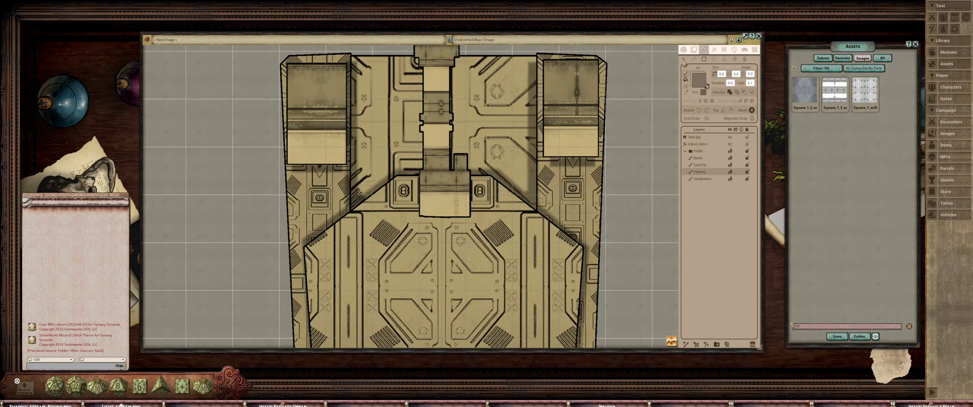
# Adjust the right front block shadow's corners and move the adjoining long shadow's outer corners outward onto the block's side
pyautogui.click(683, 59)
pyautogui.scroll(3, 553, 163)
pyautogui.moveTo(538, 143); pyautogui.dragTo(621, 152)
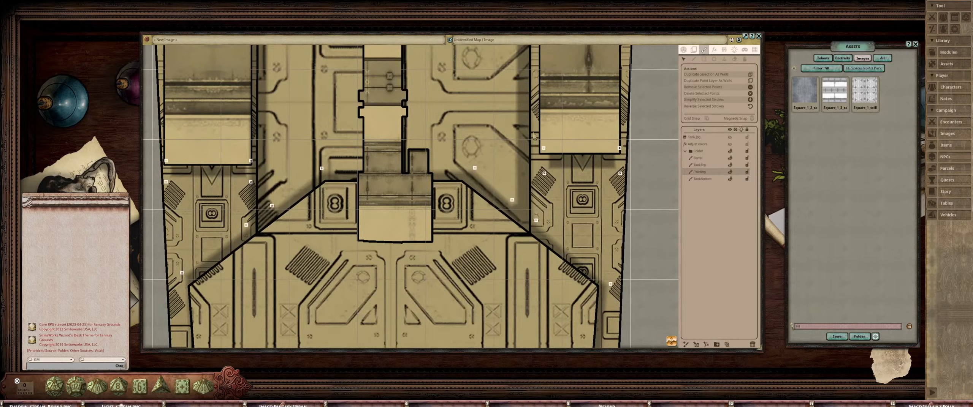
pyautogui.moveTo(534, 136)
pyautogui.mouseDown()
pyautogui.moveTo(562, 189)
pyautogui.moveTo(538, 177)
pyautogui.mouseUp()
pyautogui.moveTo(608, 142); pyautogui.dragTo(625, 176)
pyautogui.scroll(-6, 627, 177)
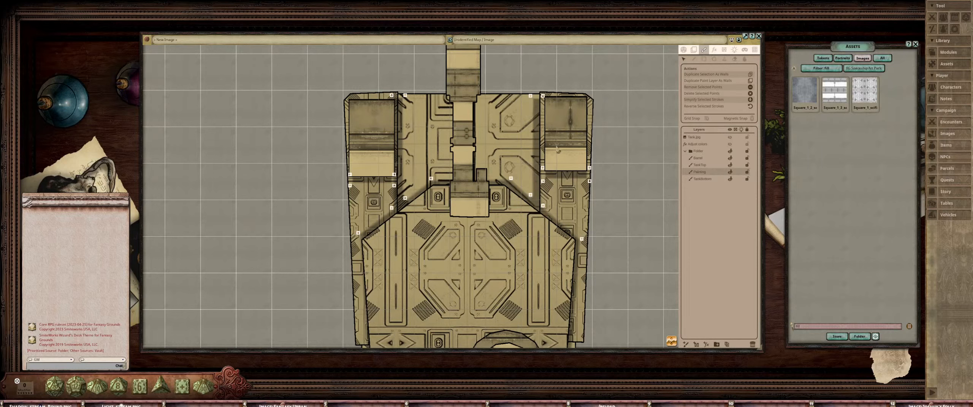
pyautogui.moveTo(542, 97); pyautogui.dragTo(548, 98)
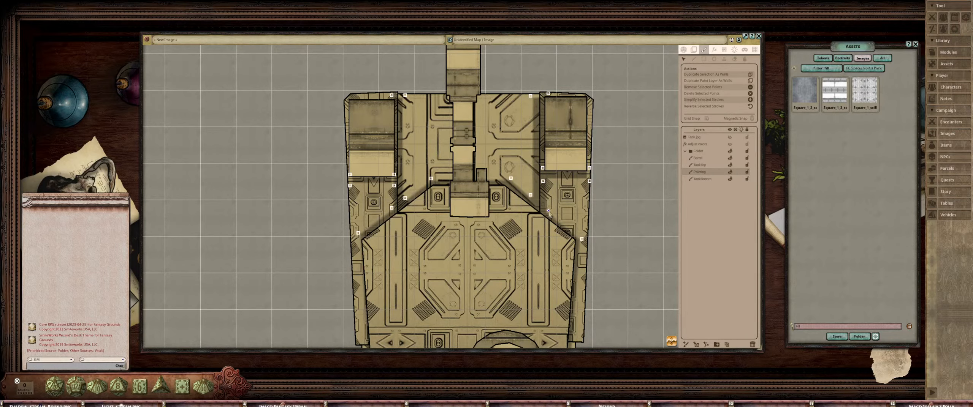
pyautogui.scroll(-5, 550, 209)
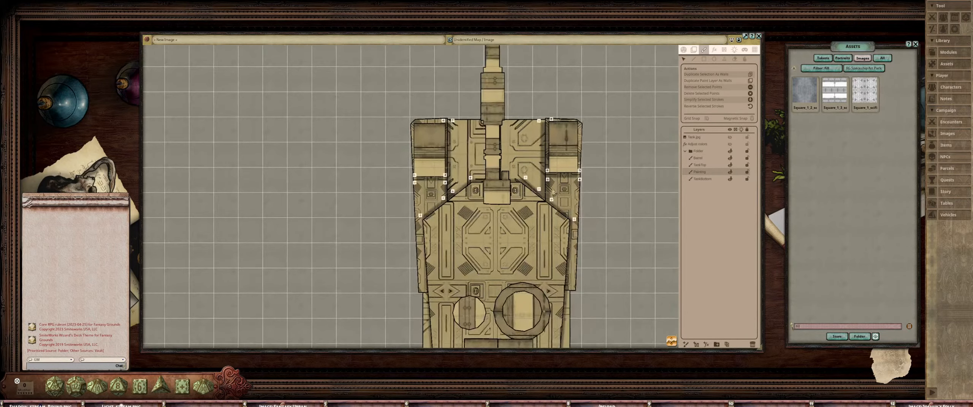
# Draw shadow rectangles beneath the gun barrel and the small block at its base, extending past their right edges
pyautogui.scroll(4, 554, 188)
pyautogui.click(704, 59)
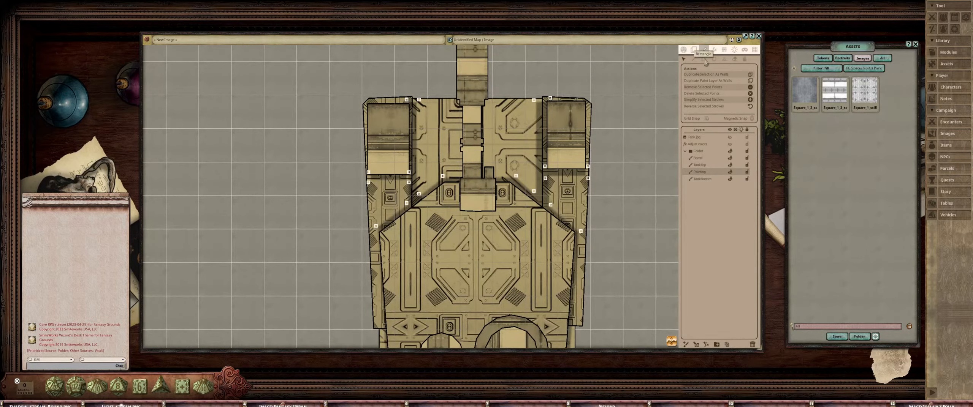
pyautogui.scroll(-3, 550, 113)
pyautogui.scroll(3, 550, 113)
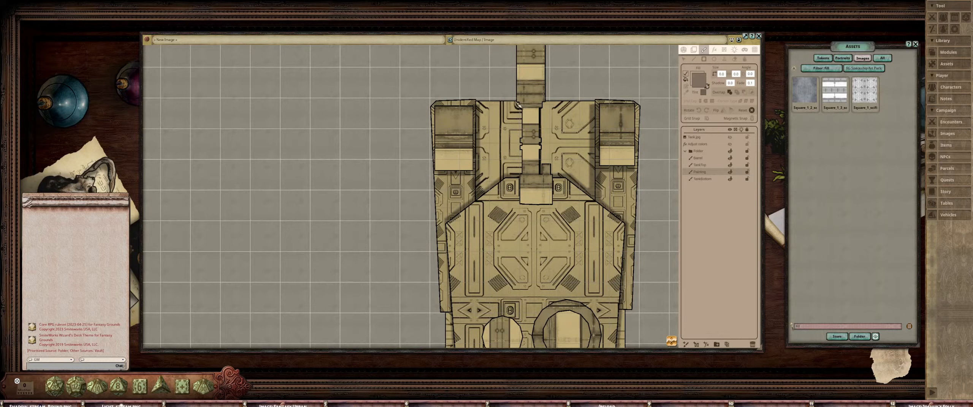
pyautogui.moveTo(539, 102)
pyautogui.mouseDown()
pyautogui.moveTo(560, 180)
pyautogui.moveTo(551, 186)
pyautogui.mouseUp()
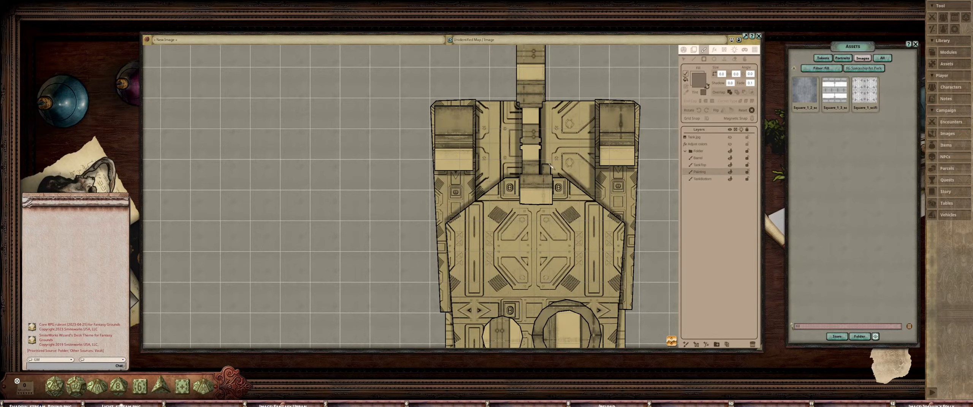
pyautogui.scroll(3, 553, 162)
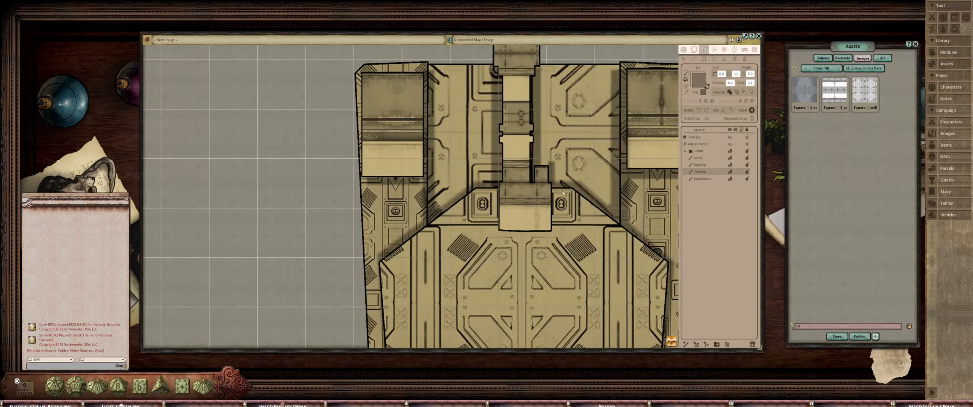
pyautogui.scroll(-3, 570, 140)
pyautogui.scroll(-6, 576, 138)
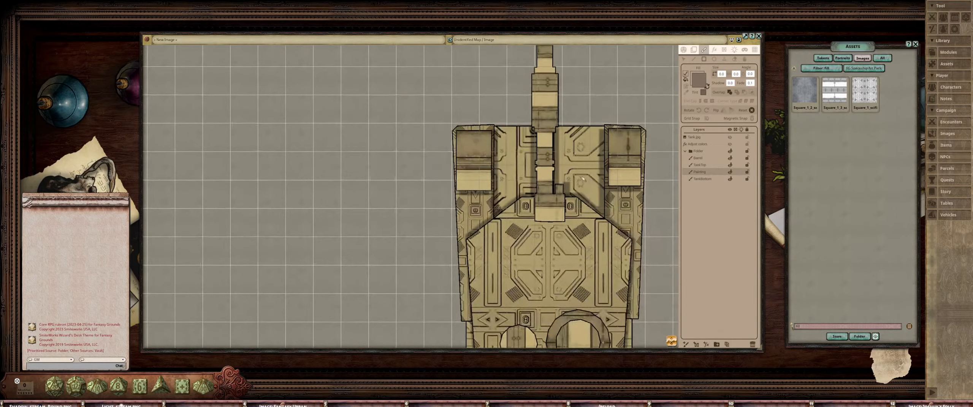
pyautogui.scroll(5, 504, 142)
pyautogui.scroll(-5, 506, 142)
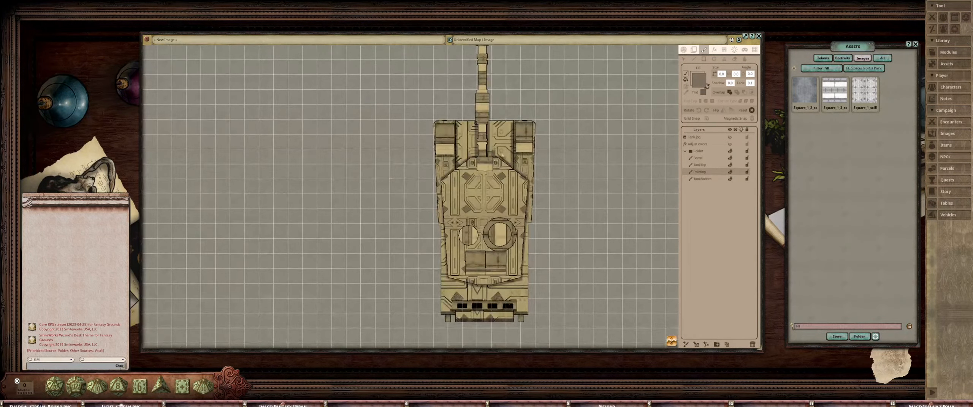
pyautogui.scroll(3, 500, 168)
pyautogui.scroll(2, 499, 168)
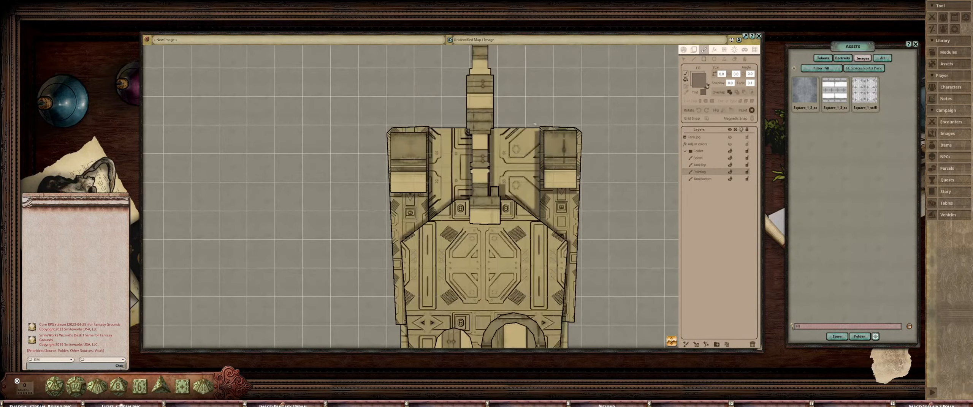
# Draw a shadow rectangle across the hull's width just behind the rear ends of the side skirts
pyautogui.click(683, 59)
pyautogui.scroll(3, 510, 136)
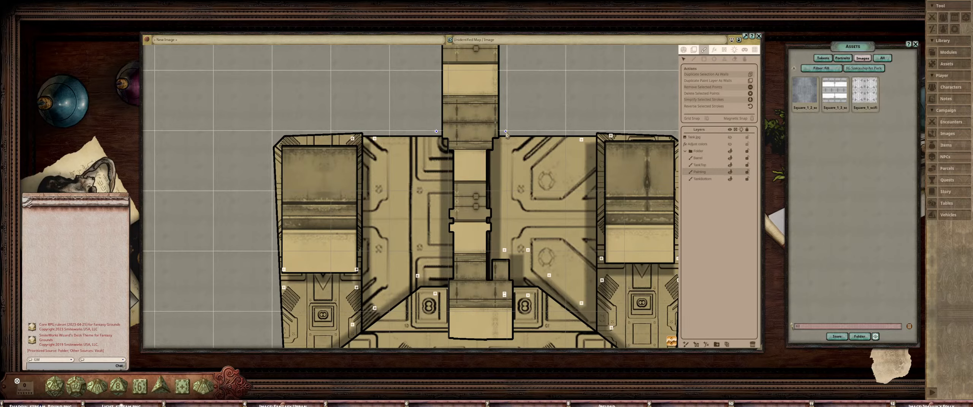
pyautogui.scroll(-5, 505, 137)
pyautogui.scroll(4, 520, 141)
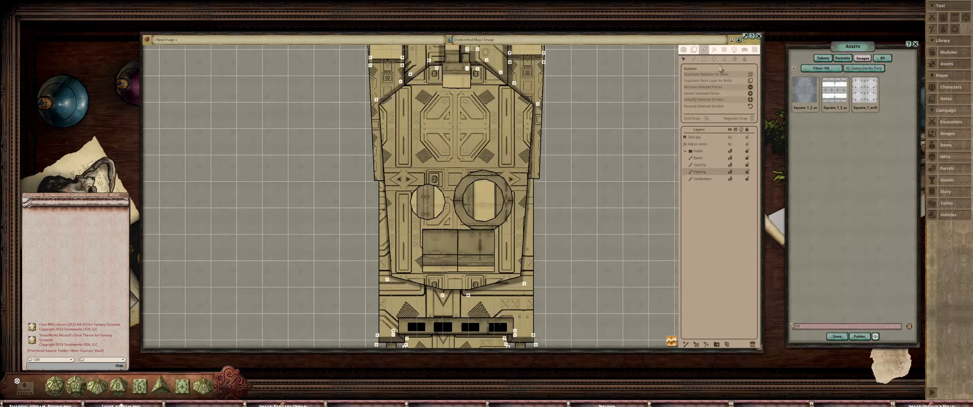
pyautogui.click(704, 59)
pyautogui.scroll(3, 372, 162)
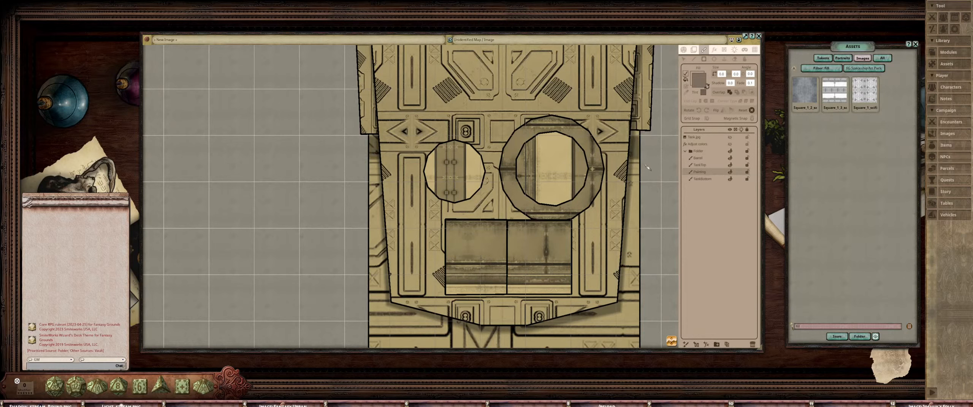
# Move the side-skirt shadow's four corners upward and outward past the hull's left and right edges
pyautogui.click(684, 59)
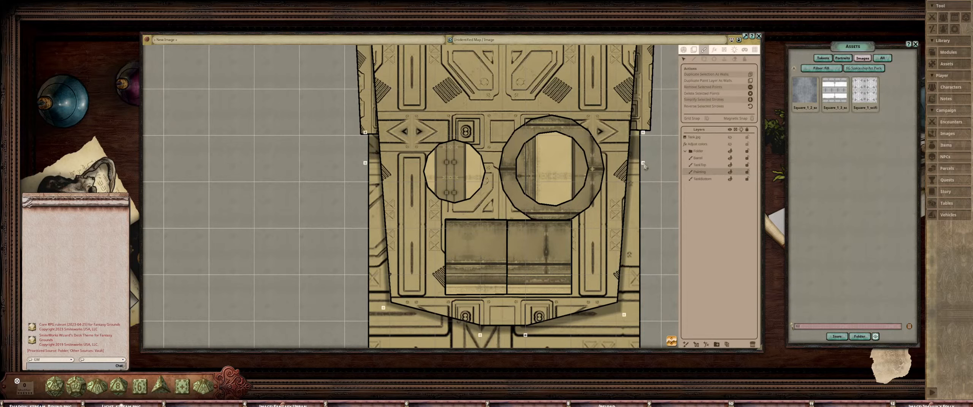
pyautogui.moveTo(643, 163); pyautogui.dragTo(644, 157)
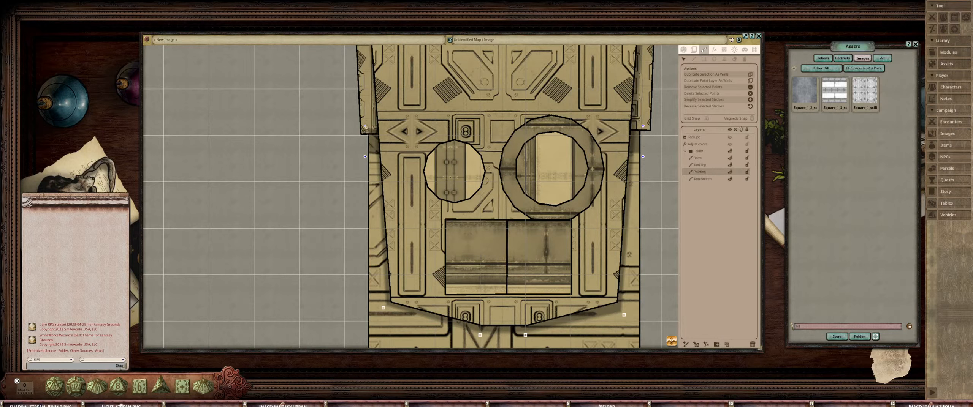
pyautogui.click(364, 130)
pyautogui.click(642, 157)
pyautogui.moveTo(643, 127); pyautogui.dragTo(654, 122)
pyautogui.moveTo(645, 163); pyautogui.dragTo(654, 138)
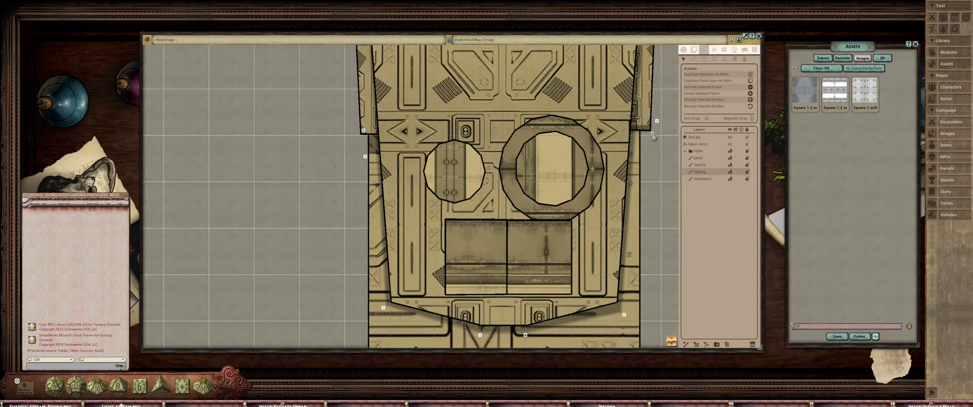
pyautogui.moveTo(363, 130); pyautogui.dragTo(355, 117)
pyautogui.moveTo(365, 156); pyautogui.dragTo(358, 138)
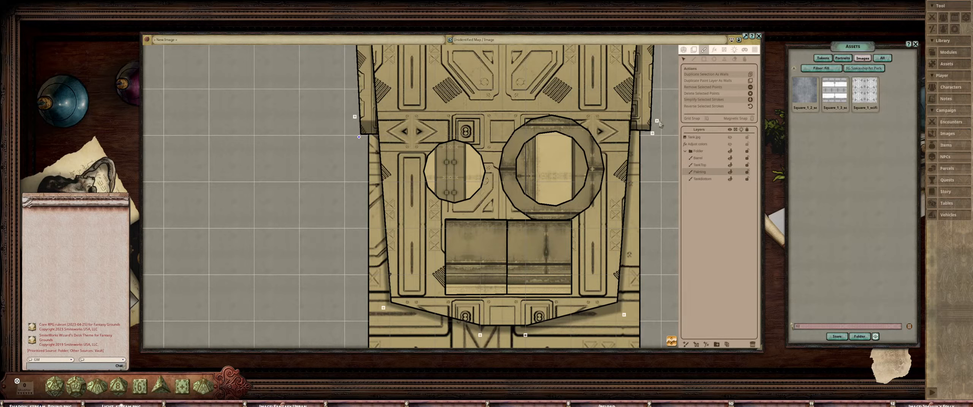
pyautogui.moveTo(659, 123); pyautogui.dragTo(655, 113)
# Add a new painting layer and place it at the top of the tank's layer folder
pyautogui.scroll(-6, 656, 113)
pyautogui.scroll(4, 504, 154)
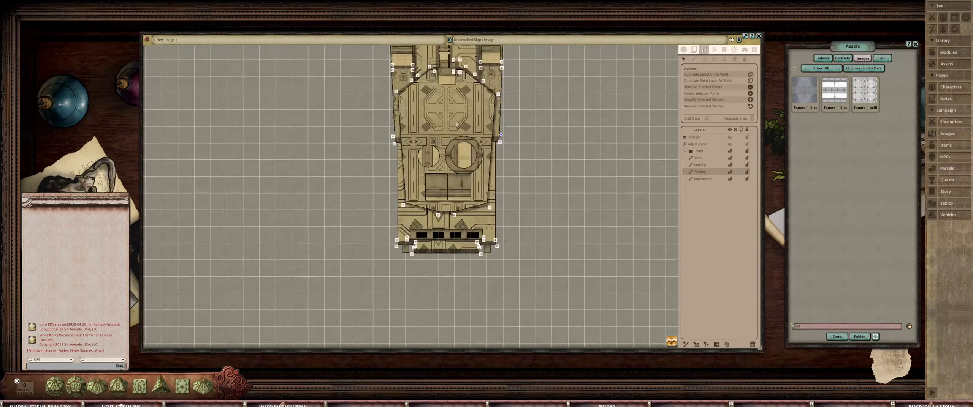
pyautogui.scroll(-4, 464, 168)
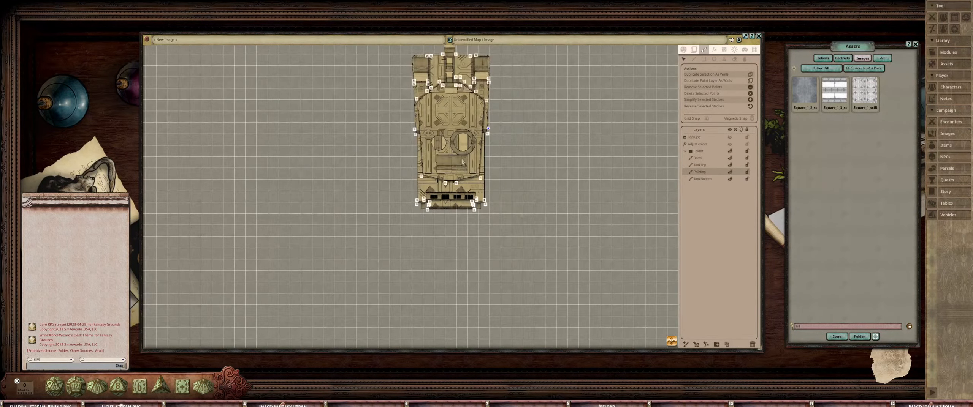
pyautogui.scroll(3, 514, 168)
pyautogui.scroll(-2, 513, 166)
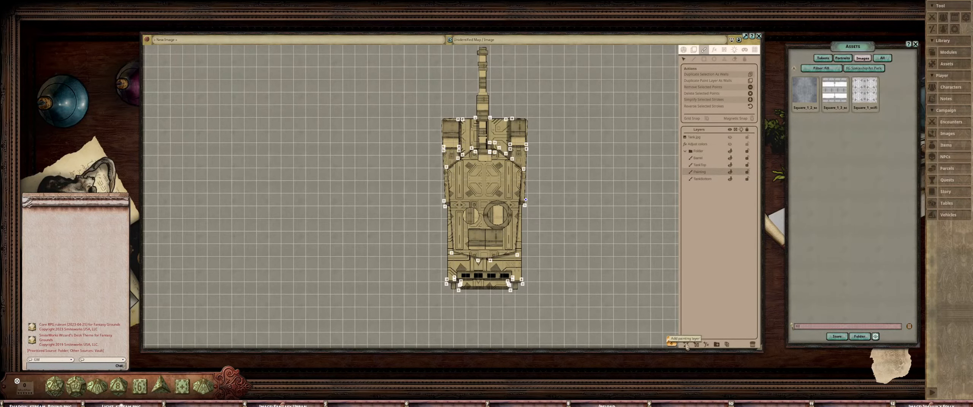
pyautogui.click(686, 344)
pyautogui.moveTo(715, 138)
pyautogui.mouseDown()
pyautogui.moveTo(712, 165)
pyautogui.moveTo(715, 157)
pyautogui.mouseUp()
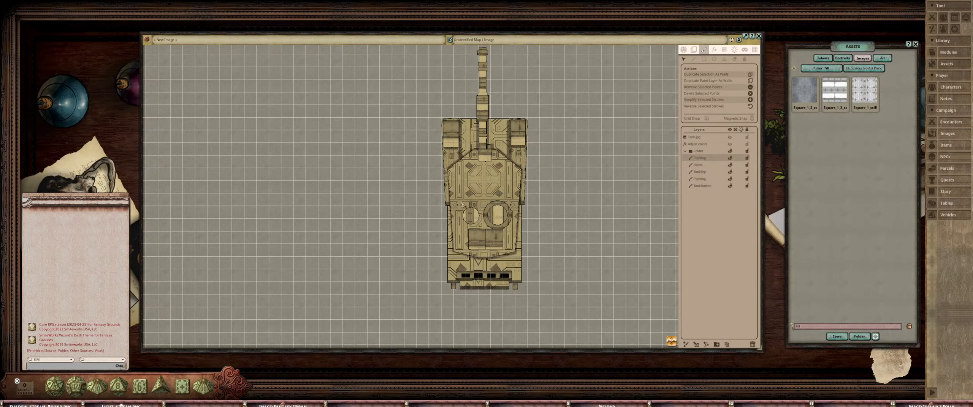
# Draw a freehand curved shadow around the right and lower sides of the larger round turret hatch
pyautogui.scroll(3, 461, 205)
pyautogui.click(694, 59)
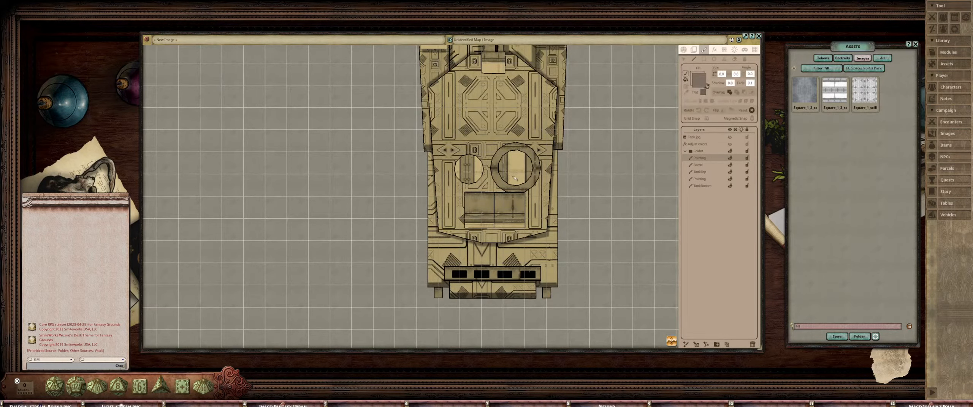
pyautogui.scroll(2, 524, 140)
pyautogui.moveTo(522, 136)
pyautogui.mouseDown()
pyautogui.moveTo(519, 169)
pyautogui.moveTo(472, 181)
pyautogui.moveTo(488, 215)
pyautogui.moveTo(531, 187)
pyautogui.moveTo(542, 141)
pyautogui.moveTo(519, 123)
pyautogui.mouseUp()
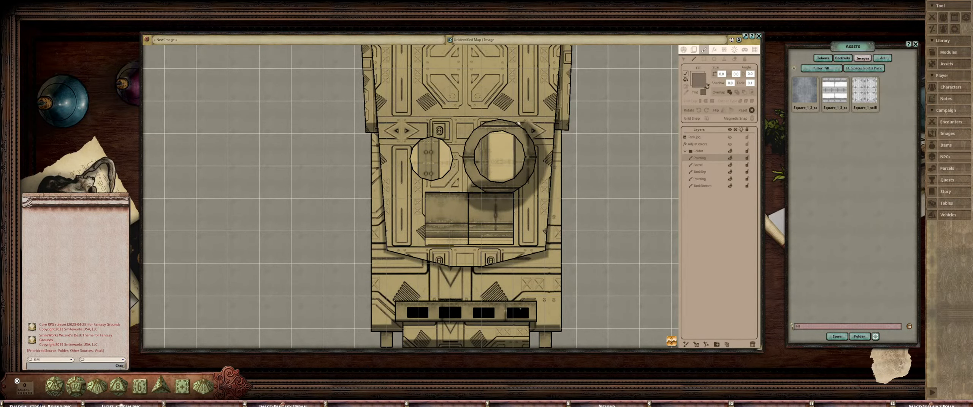
# Select the freehand shadow stroke around the larger round turret hatch and simplify its points
pyautogui.click(683, 60)
pyautogui.scroll(3, 497, 186)
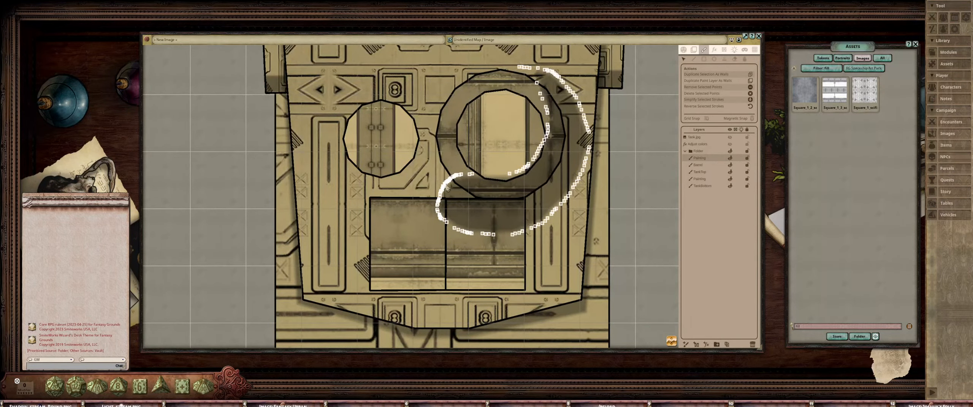
pyautogui.click(448, 189)
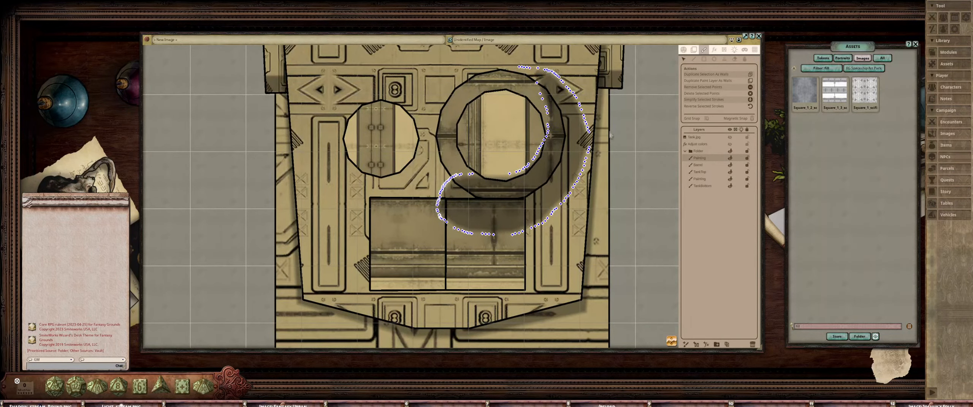
pyautogui.click(751, 99)
# Pull the larger hatch shadow's left and lower points inward so the shadow hugs the hatch's lower rim
pyautogui.moveTo(456, 175); pyautogui.dragTo(438, 150)
pyautogui.moveTo(437, 206); pyautogui.dragTo(442, 173)
pyautogui.moveTo(458, 230); pyautogui.dragTo(462, 197)
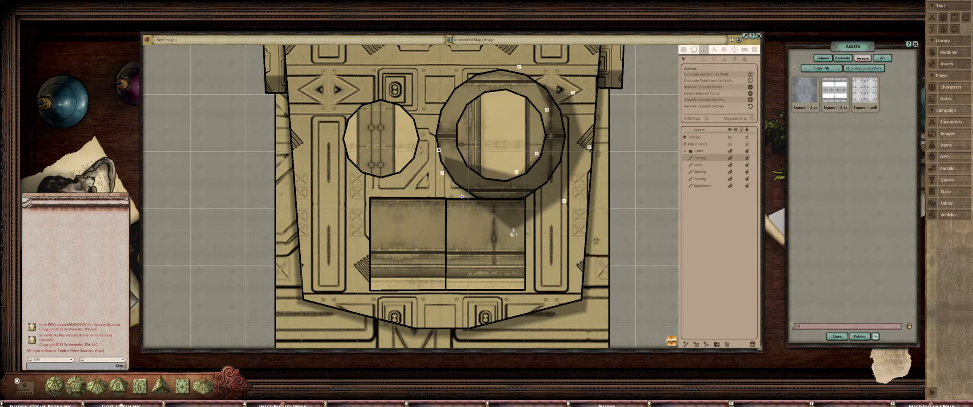
pyautogui.moveTo(512, 236); pyautogui.dragTo(496, 210)
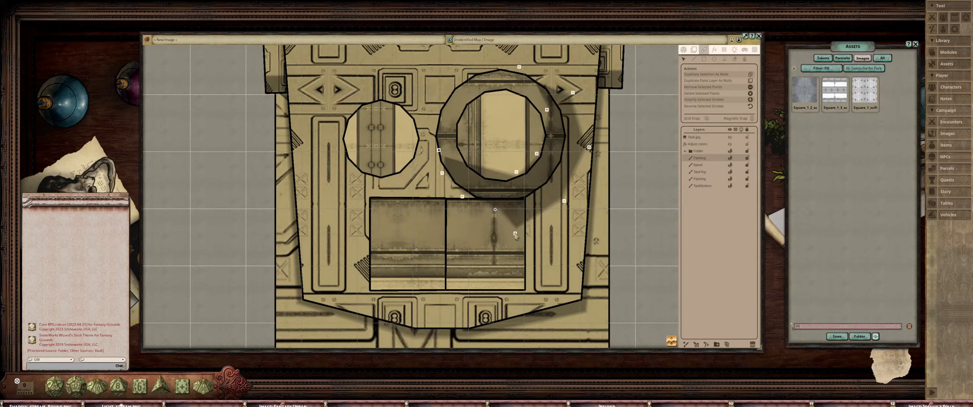
pyautogui.moveTo(516, 234); pyautogui.dragTo(491, 212)
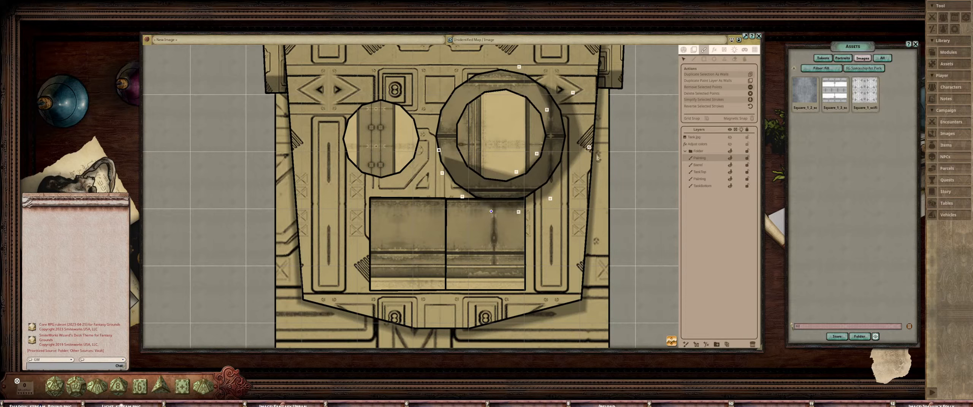
# Pull the larger hatch shadow's right and upper-right points inward toward the hatch's outer rim
pyautogui.moveTo(589, 147); pyautogui.dragTo(570, 151)
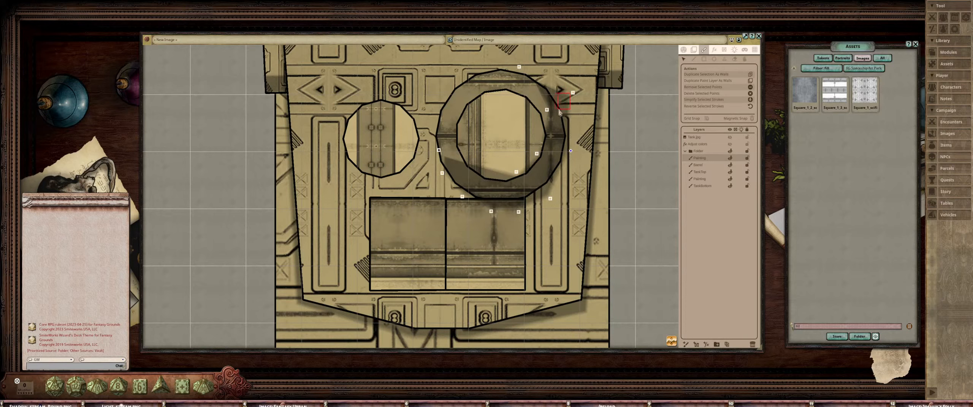
pyautogui.moveTo(572, 93); pyautogui.dragTo(541, 108)
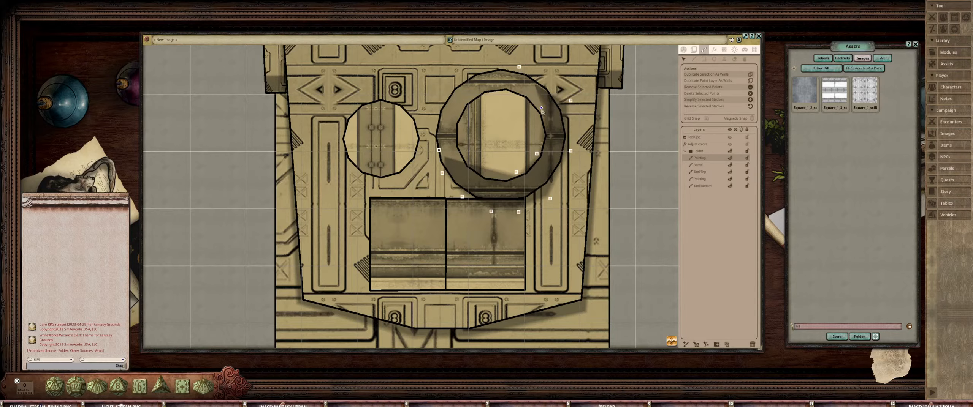
pyautogui.scroll(-5, 502, 199)
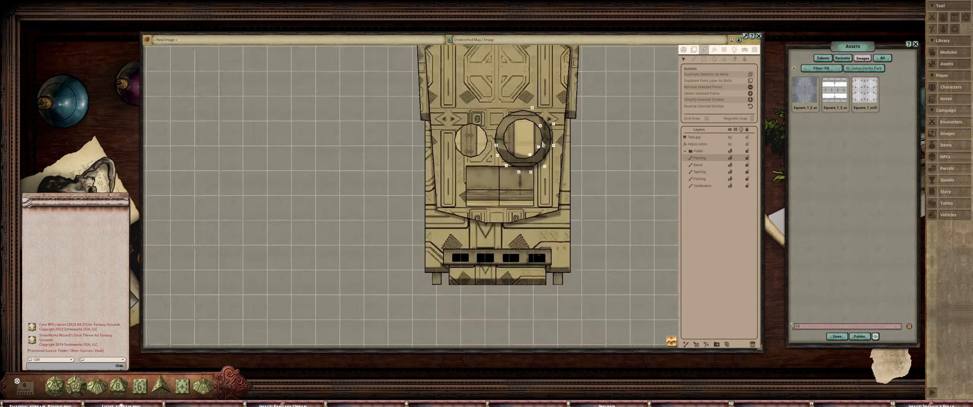
pyautogui.scroll(-2, 503, 199)
pyautogui.scroll(8, 435, 164)
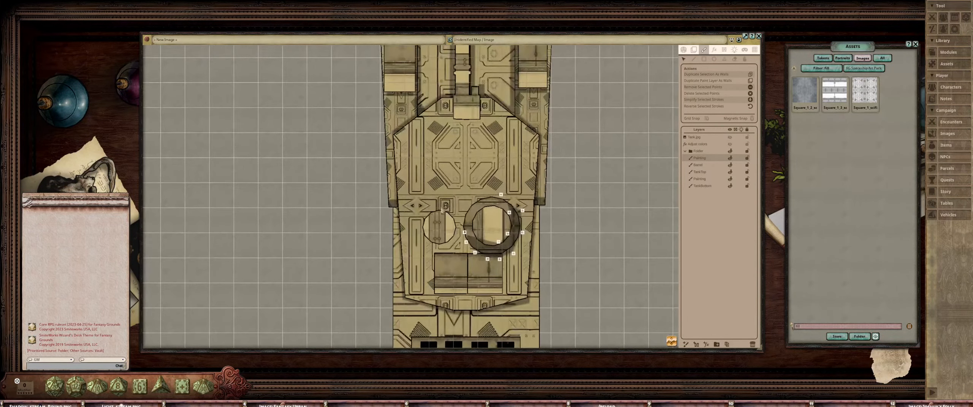
pyautogui.scroll(2, 435, 164)
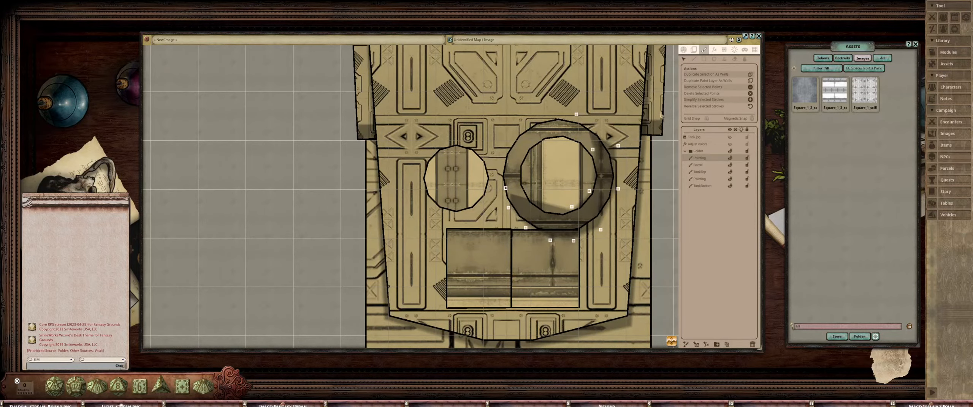
# Try to draw a freehand shadow around the right and lower sides of the smaller round turret hatch
pyautogui.click(693, 59)
pyautogui.moveTo(483, 181); pyautogui.dragTo(483, 157)
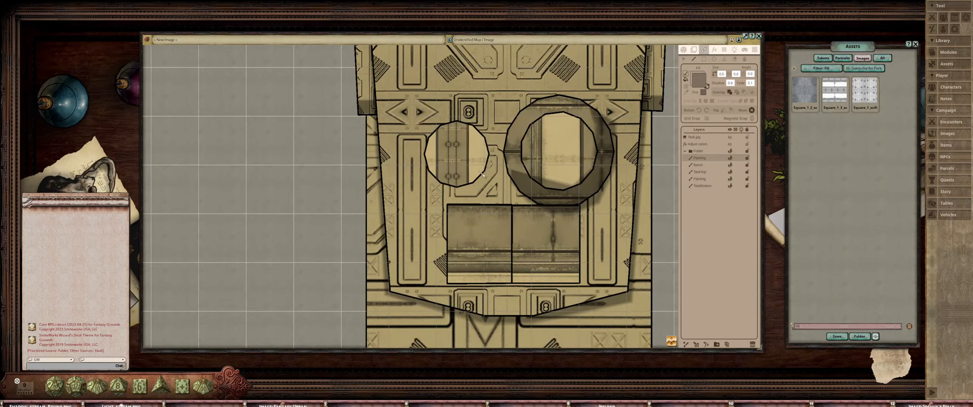
pyautogui.moveTo(485, 173)
pyautogui.mouseDown()
pyautogui.moveTo(472, 186)
pyautogui.moveTo(427, 192)
pyautogui.moveTo(496, 185)
pyautogui.mouseUp()
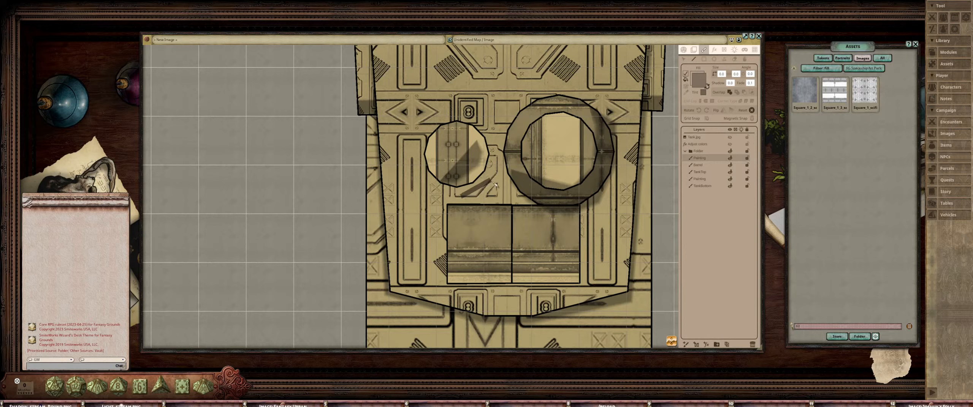
pyautogui.hotkey('ctrl', 'z')
# Try to reshape the smaller hatch's freehand shadow by repositioning its points around the hatch's right and lower edges
pyautogui.click(683, 59)
pyautogui.scroll(3, 492, 181)
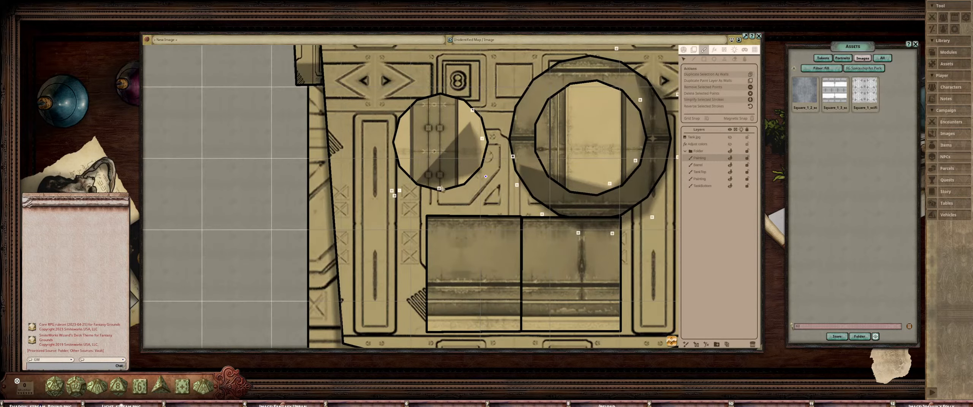
pyautogui.moveTo(439, 189); pyautogui.dragTo(462, 193)
pyautogui.moveTo(472, 110)
pyautogui.mouseDown()
pyautogui.moveTo(463, 151)
pyautogui.moveTo(488, 116)
pyautogui.mouseUp()
pyautogui.moveTo(462, 150); pyautogui.dragTo(474, 107)
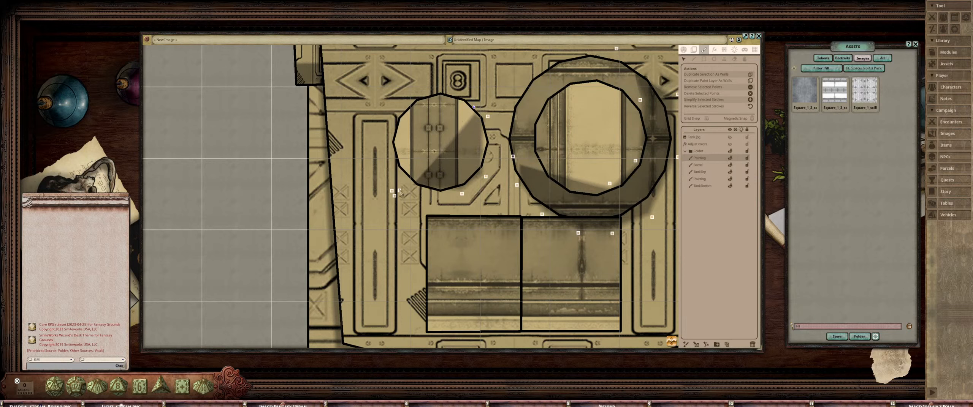
pyautogui.click(337, 166)
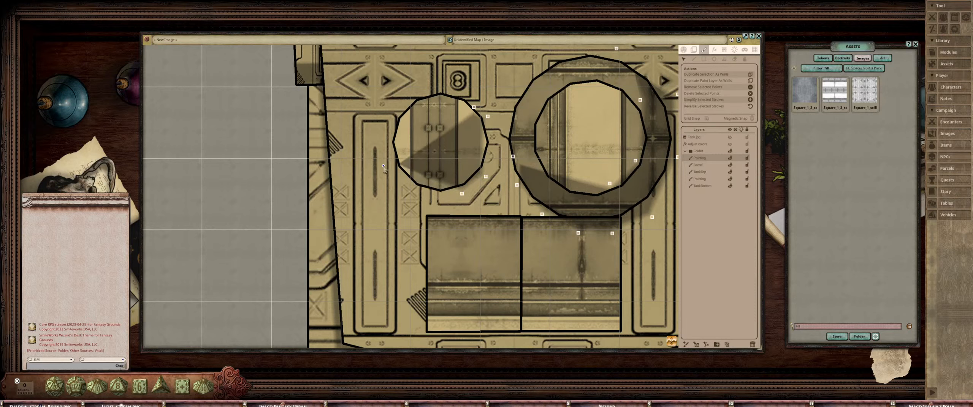
pyautogui.click(464, 152)
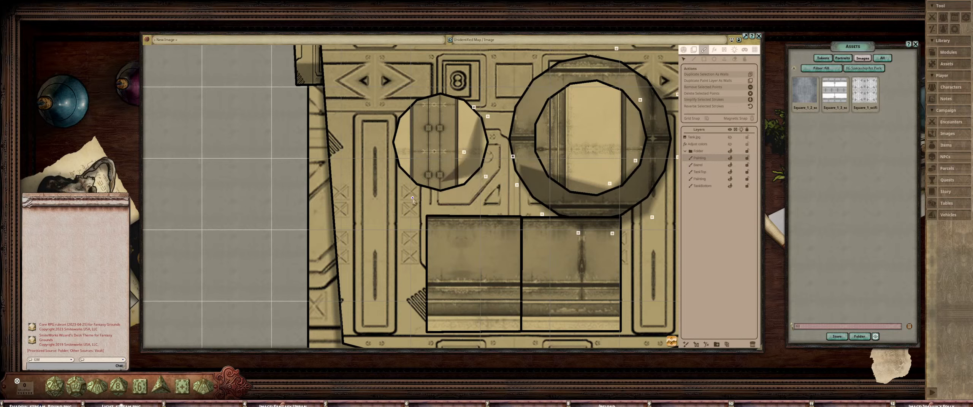
pyautogui.click(450, 159)
pyautogui.click(441, 163)
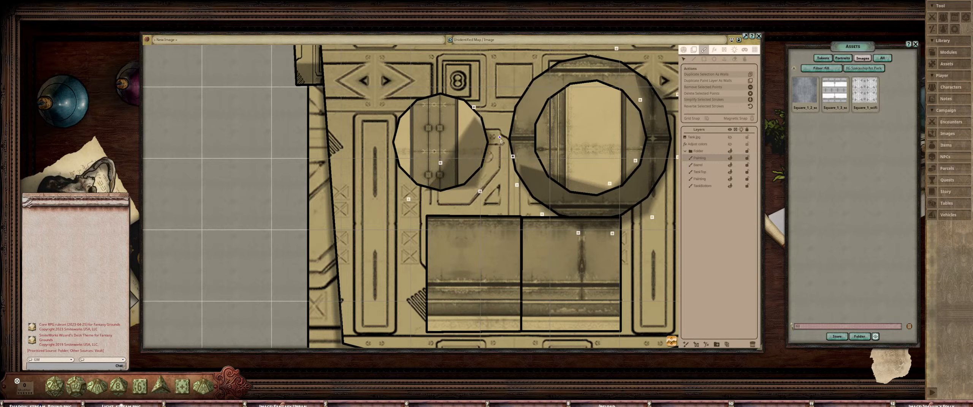
pyautogui.click(498, 122)
pyautogui.click(473, 108)
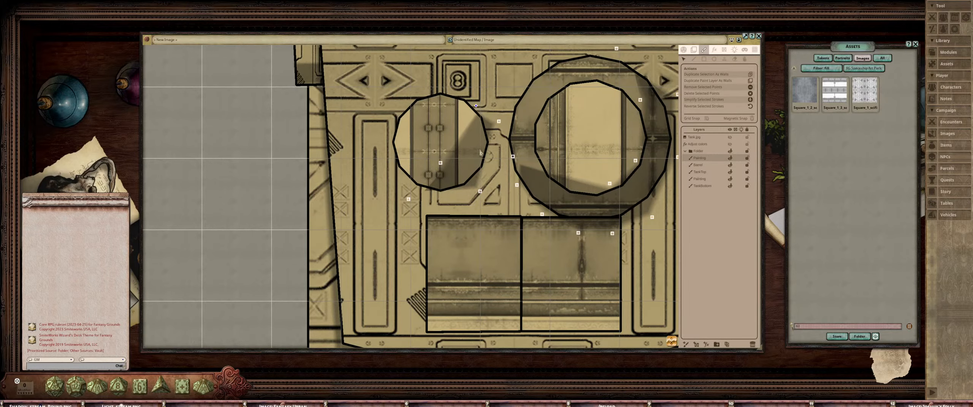
pyautogui.scroll(-3, 486, 186)
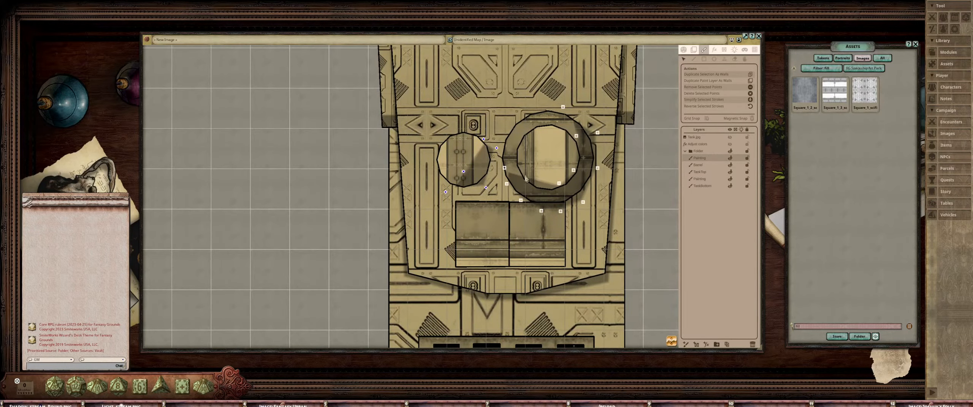
# Draw a circular shadow over the smaller round hatch and cut an offset circle from its upper left, leaving a crescent
pyautogui.click(714, 59)
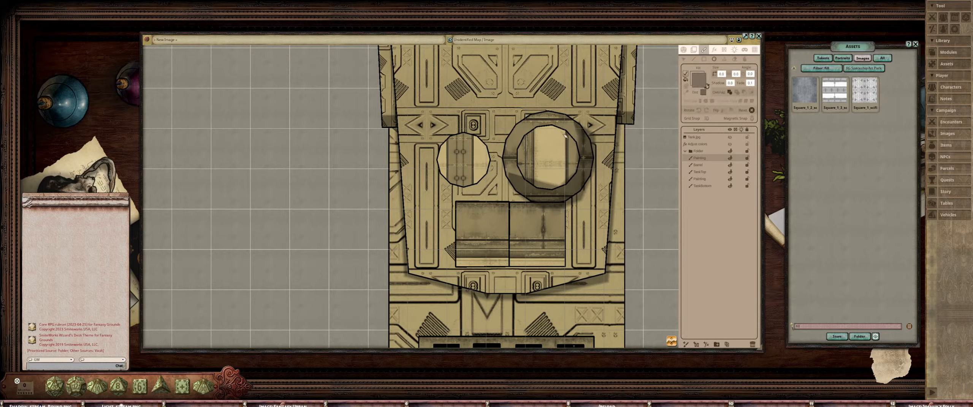
pyautogui.scroll(2, 565, 136)
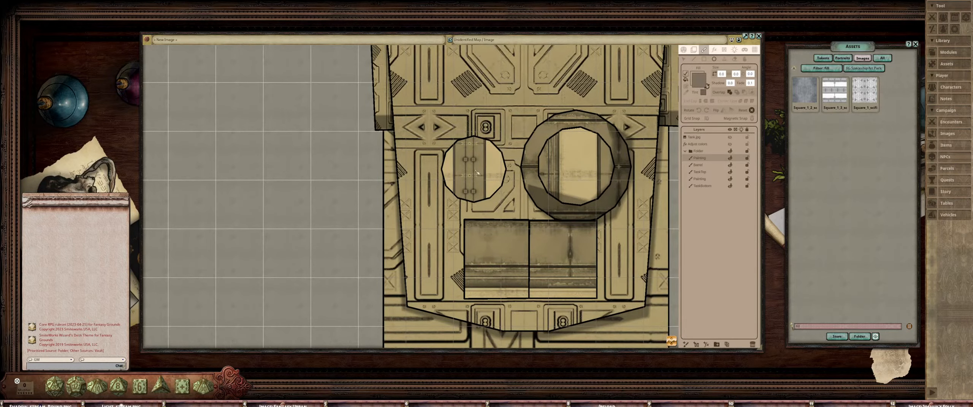
pyautogui.click(474, 175)
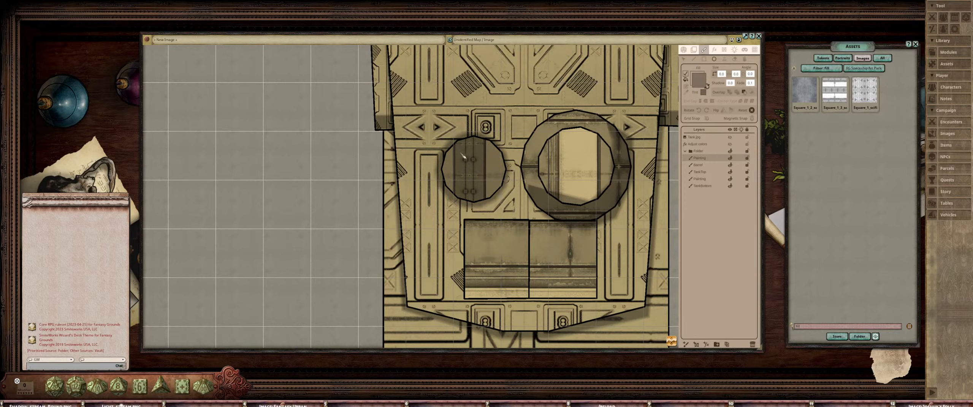
pyautogui.moveTo(451, 151); pyautogui.dragTo(487, 188)
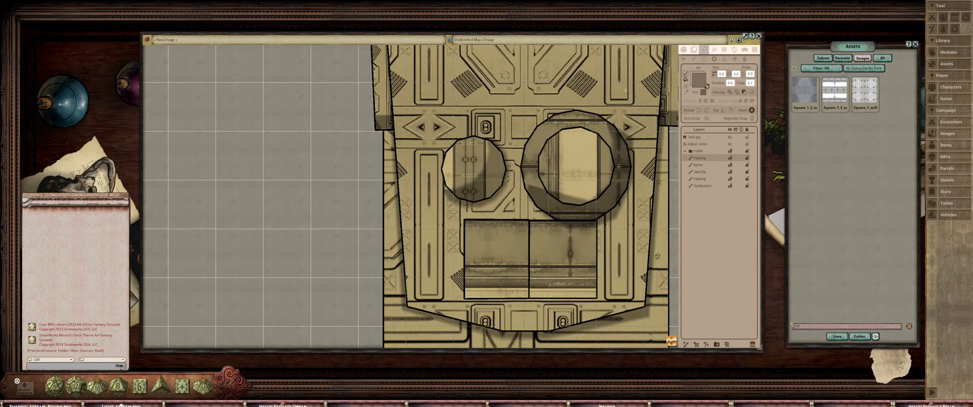
# Select the whole crescent shadow and shift it down and right along the smaller hatch's lower-right edge
pyautogui.click(683, 60)
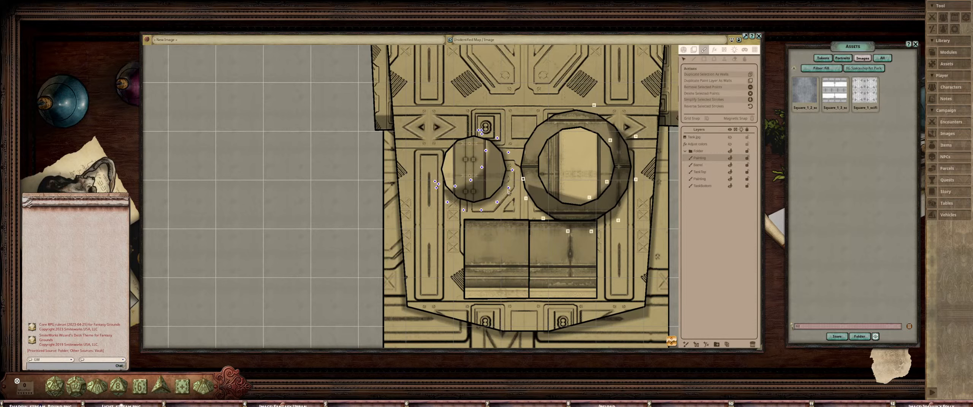
pyautogui.moveTo(512, 193); pyautogui.dragTo(517, 199)
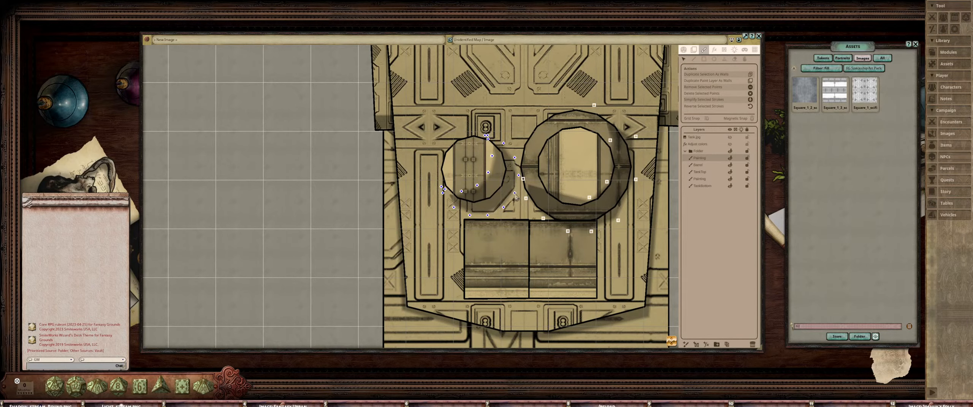
pyautogui.scroll(2, 492, 158)
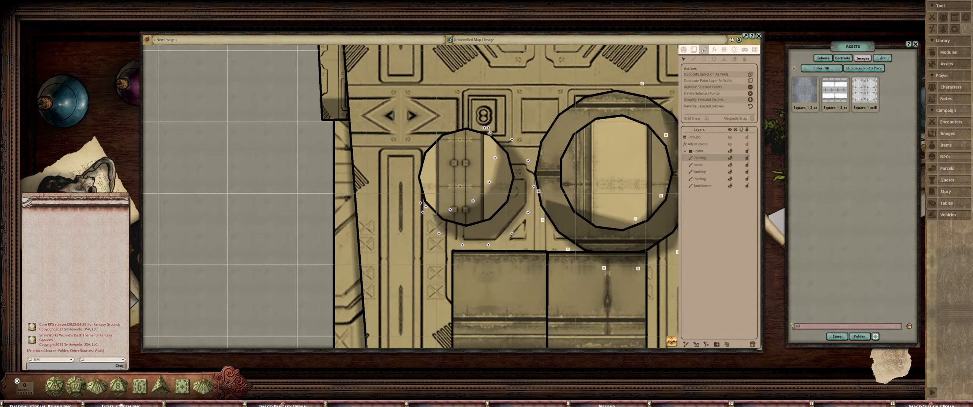
pyautogui.moveTo(491, 134); pyautogui.dragTo(496, 135)
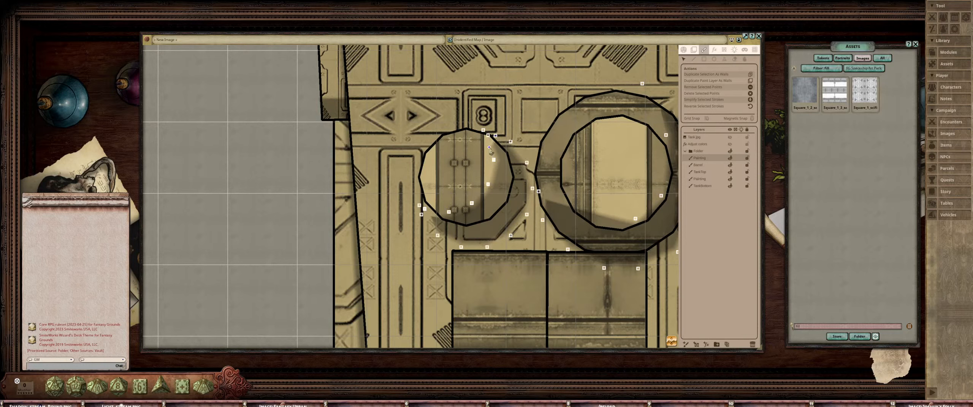
# Adjust the points at the crescent shadow's upper end to taper it along the smaller hatch's upper-right edge
pyautogui.click(494, 151)
pyautogui.moveTo(488, 135)
pyautogui.mouseDown()
pyautogui.moveTo(489, 152)
pyautogui.moveTo(493, 132)
pyautogui.mouseUp()
pyautogui.click(511, 148)
pyautogui.moveTo(526, 163); pyautogui.dragTo(518, 157)
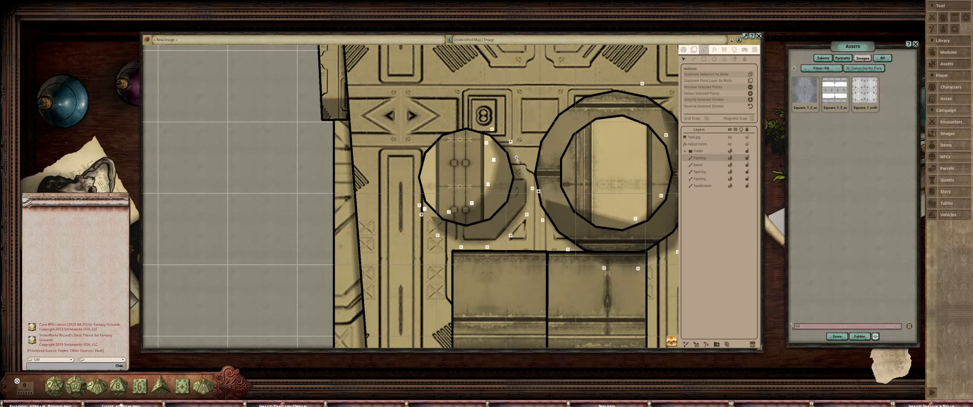
# Pull the crescent shadow's outer right, lower and left-end points inward toward the smaller hatch's rim
pyautogui.moveTo(532, 189); pyautogui.dragTo(525, 179)
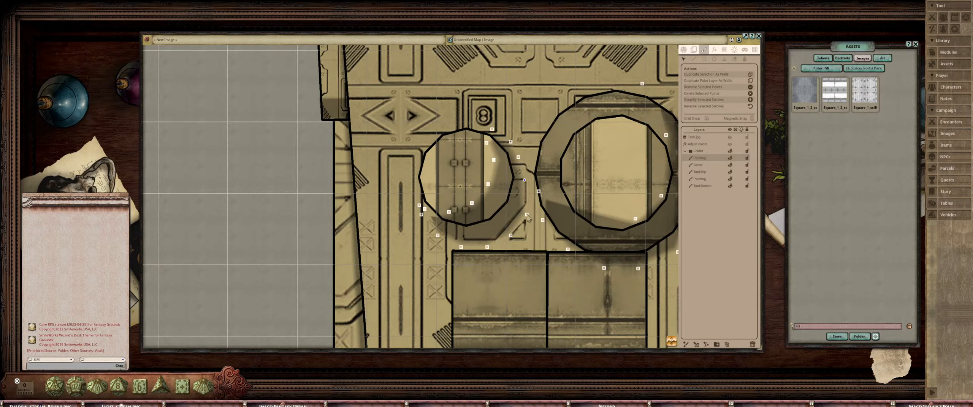
pyautogui.moveTo(527, 215); pyautogui.dragTo(524, 202)
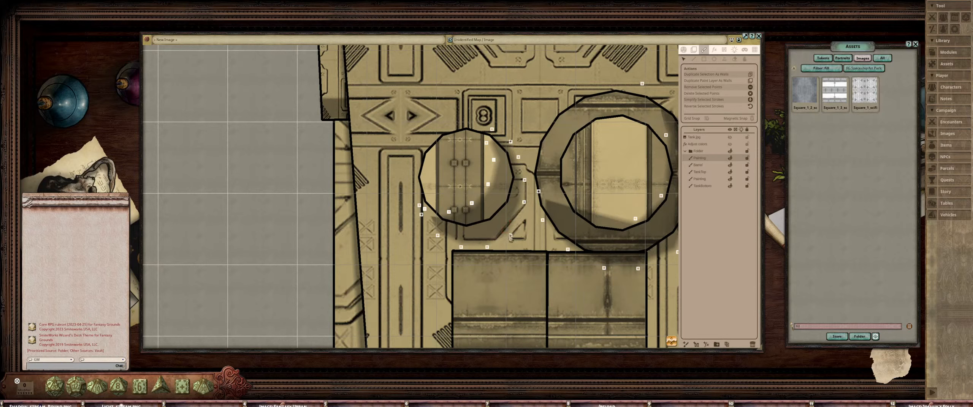
pyautogui.moveTo(511, 236); pyautogui.dragTo(440, 228)
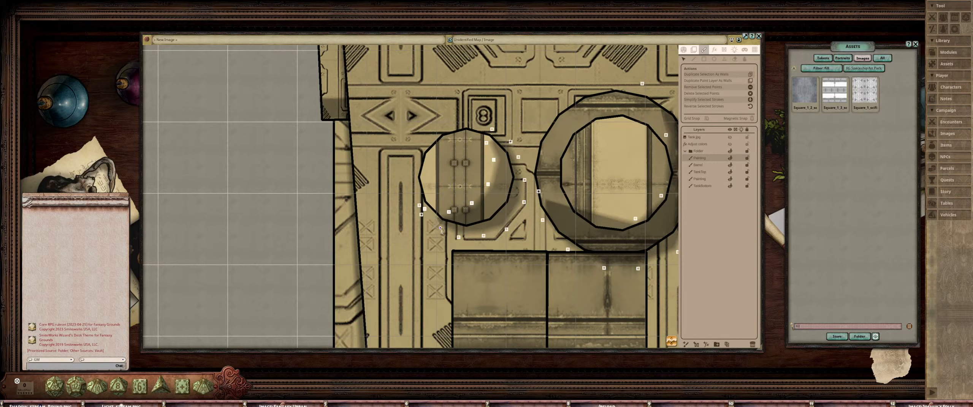
pyautogui.click(427, 202)
pyautogui.moveTo(420, 206); pyautogui.dragTo(430, 207)
pyautogui.scroll(-5, 422, 218)
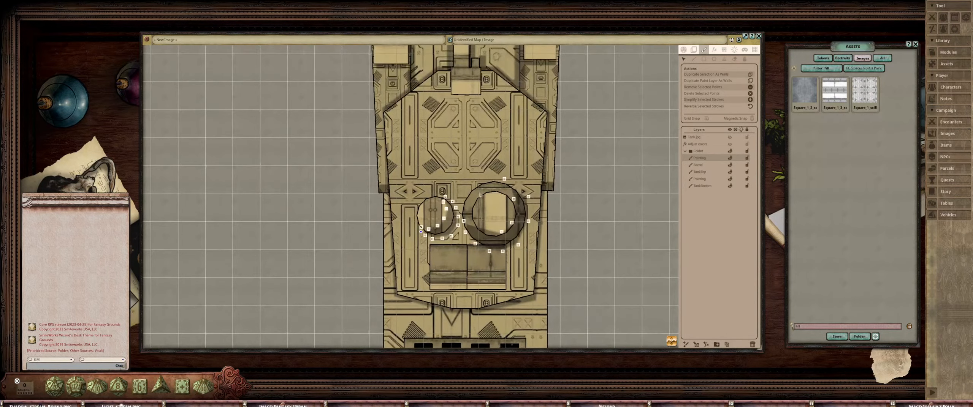
# Show the Tank.jpg reference photo layer to compare it with the drawn tank
pyautogui.click(704, 59)
pyautogui.scroll(-3, 493, 151)
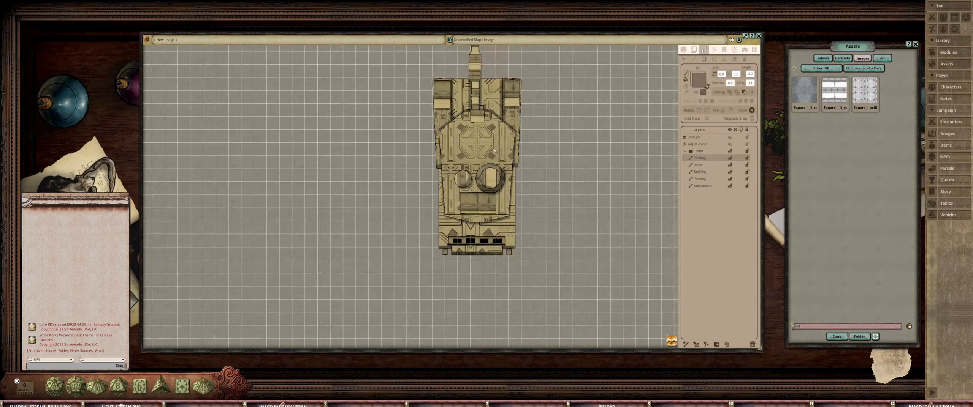
pyautogui.scroll(2, 498, 149)
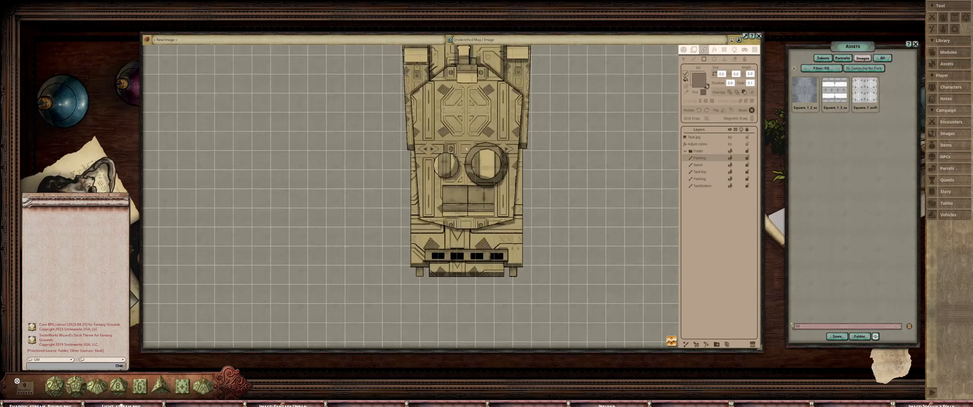
pyautogui.click(730, 138)
pyautogui.scroll(-1, 344, 144)
pyautogui.scroll(3, 344, 144)
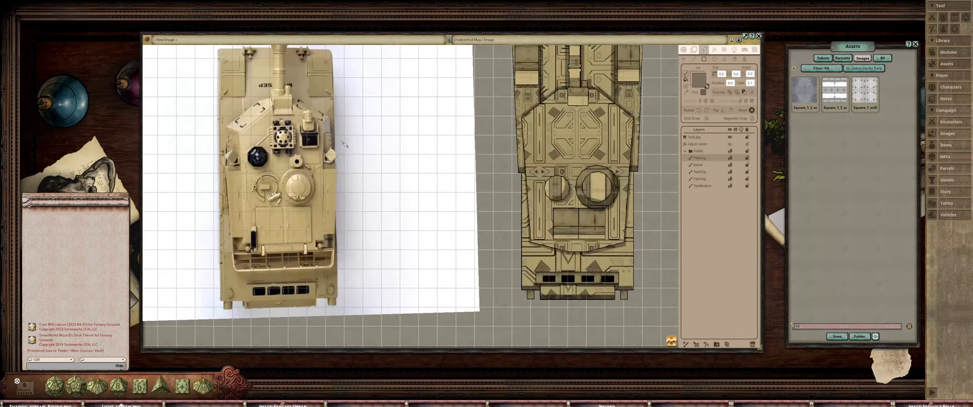
# Draw a rectangular shadow across the rear end of the turret, adding it to the existing shadow shapes
pyautogui.scroll(2, 399, 148)
pyautogui.scroll(-3, 399, 148)
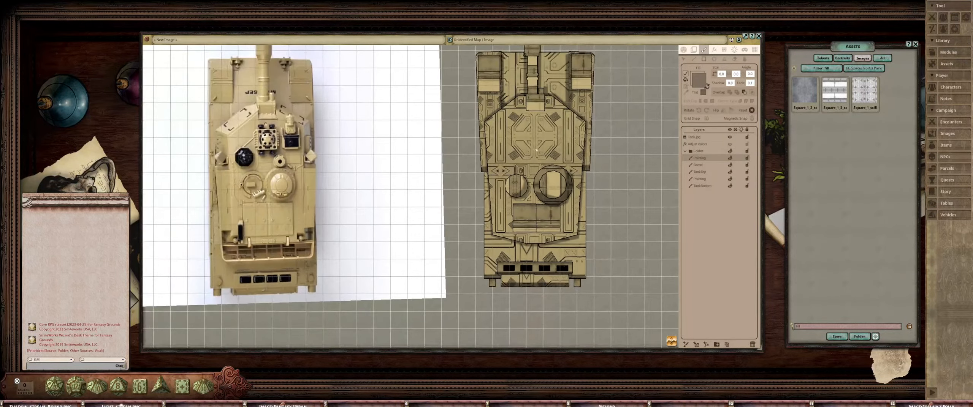
pyautogui.moveTo(537, 150); pyautogui.dragTo(513, 143)
pyautogui.scroll(2, 449, 228)
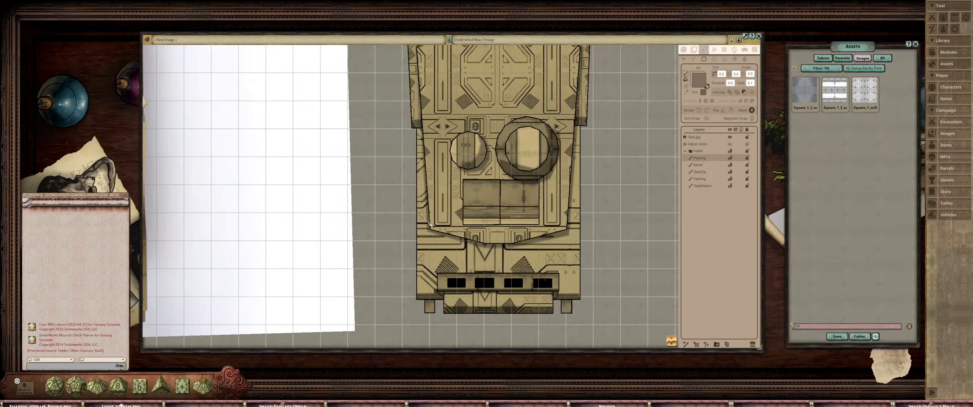
pyautogui.moveTo(438, 212); pyautogui.dragTo(539, 235)
pyautogui.hotkey('ctrl', 'z')
pyautogui.click(729, 92)
pyautogui.moveTo(438, 215); pyautogui.dragTo(566, 233)
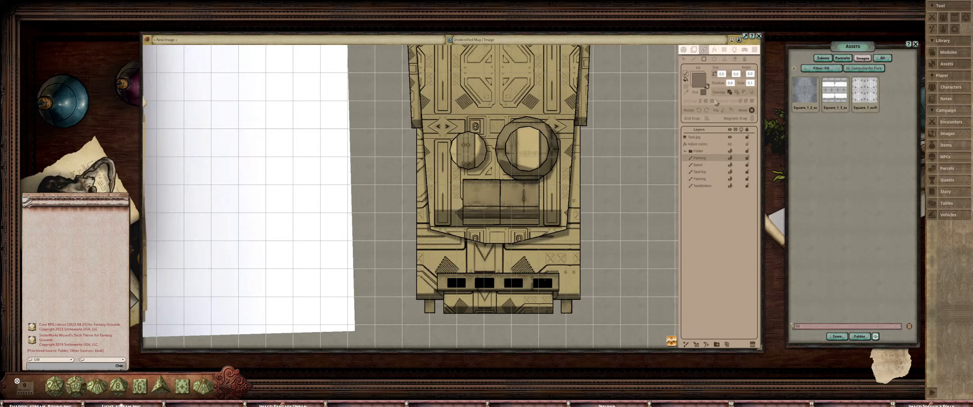
# Subtract rectangular areas from the rear turret shadow over the raised rear panel and the strip just below it
pyautogui.click(737, 93)
pyautogui.moveTo(456, 224); pyautogui.dragTo(541, 242)
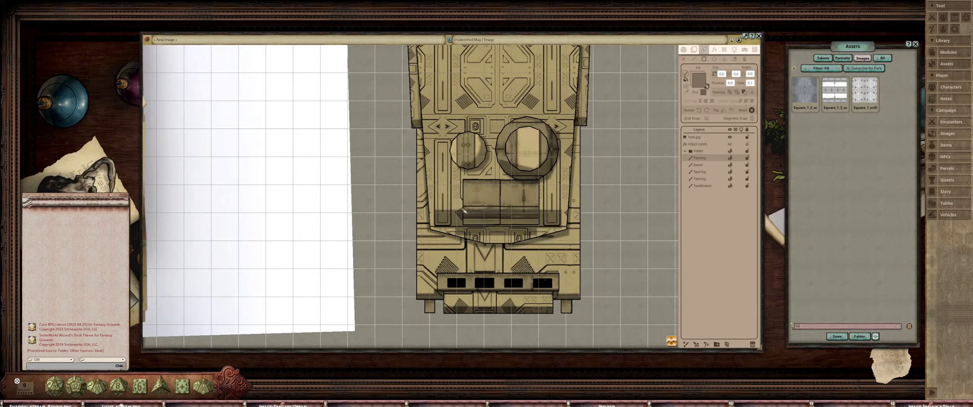
pyautogui.moveTo(463, 212); pyautogui.dragTo(543, 226)
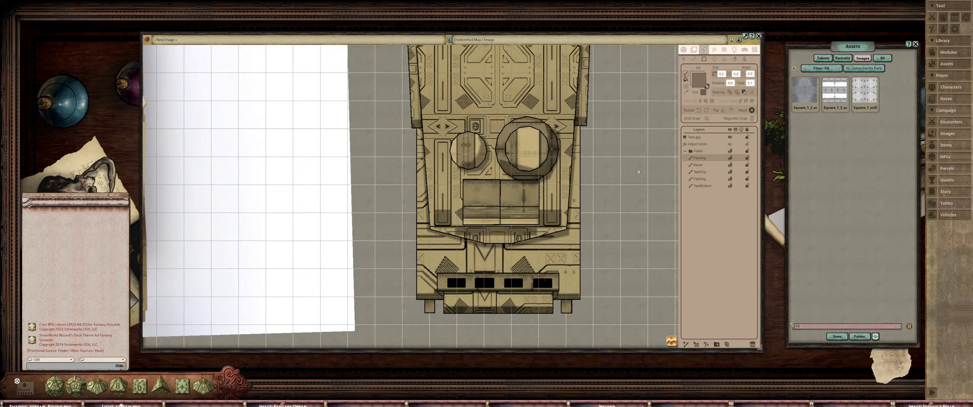
# Move the rear shadow's lower points so that its edge follows the turret's angled rear outline
pyautogui.click(684, 59)
pyautogui.scroll(2, 466, 231)
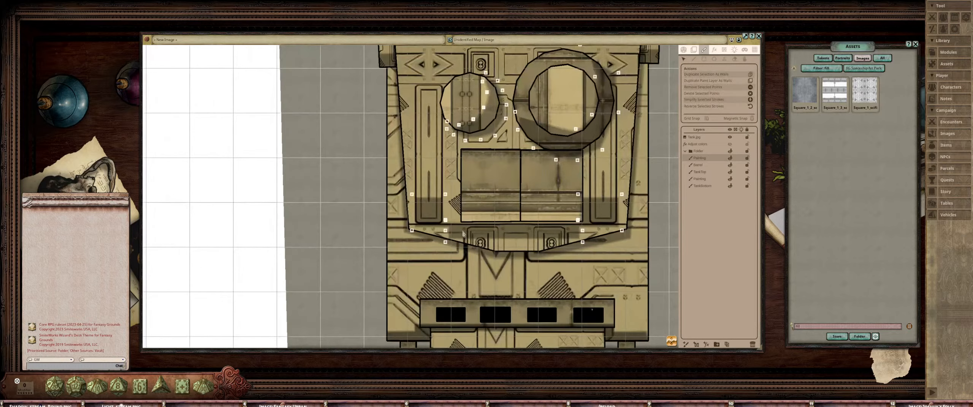
pyautogui.moveTo(447, 221)
pyautogui.mouseDown()
pyautogui.moveTo(445, 210)
pyautogui.moveTo(453, 217)
pyautogui.mouseUp()
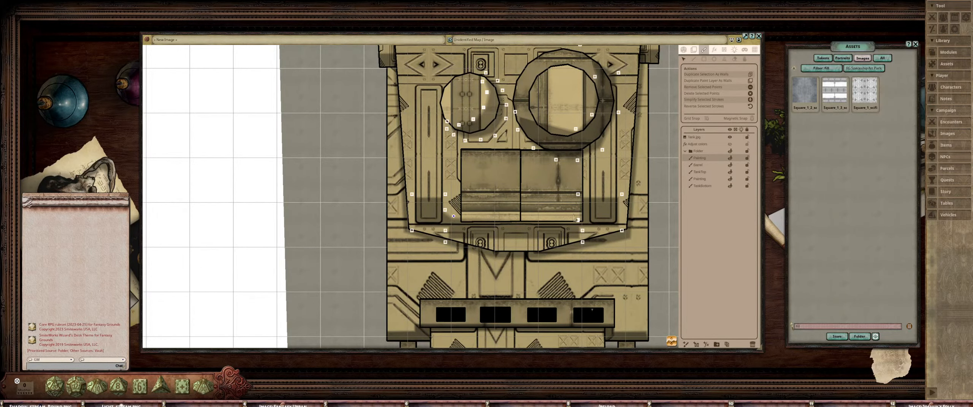
pyautogui.moveTo(578, 221)
pyautogui.mouseDown()
pyautogui.moveTo(567, 216)
pyautogui.moveTo(580, 212)
pyautogui.moveTo(556, 212)
pyautogui.moveTo(578, 214)
pyautogui.moveTo(514, 233)
pyautogui.mouseUp()
pyautogui.moveTo(421, 224); pyautogui.dragTo(468, 232)
pyautogui.moveTo(421, 215)
pyautogui.mouseDown()
pyautogui.moveTo(421, 225)
pyautogui.moveTo(386, 216)
pyautogui.mouseUp()
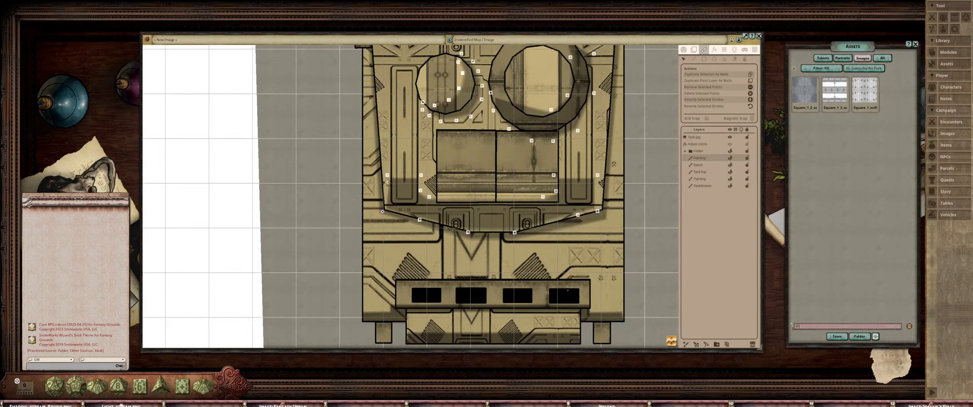
# Adjust the rear shadow's outer upper points to the turret's sides and its inner points around the raised panel
pyautogui.moveTo(390, 180); pyautogui.dragTo(381, 183)
pyautogui.moveTo(597, 177); pyautogui.dragTo(609, 171)
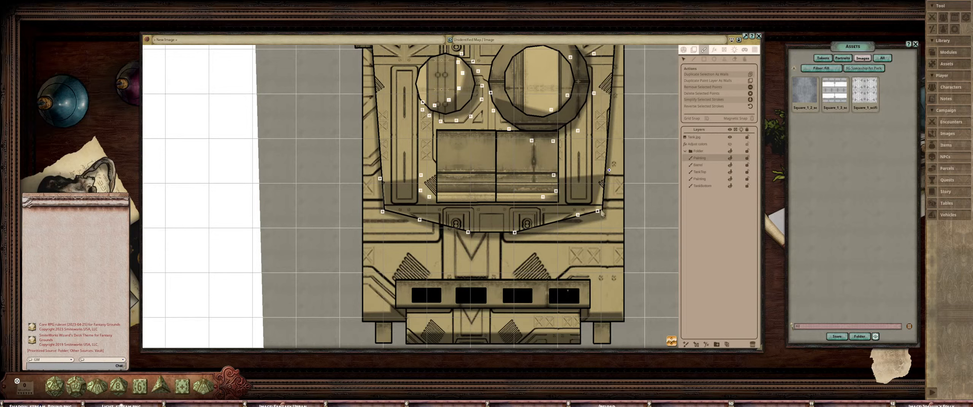
pyautogui.moveTo(603, 215)
pyautogui.mouseDown()
pyautogui.moveTo(577, 222)
pyautogui.moveTo(603, 212)
pyautogui.mouseUp()
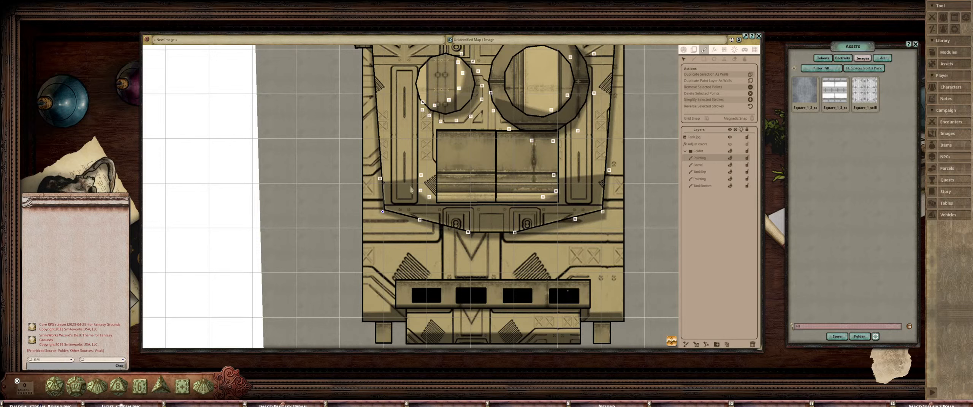
pyautogui.moveTo(554, 176)
pyautogui.mouseDown()
pyautogui.moveTo(566, 176)
pyautogui.moveTo(554, 198)
pyautogui.mouseUp()
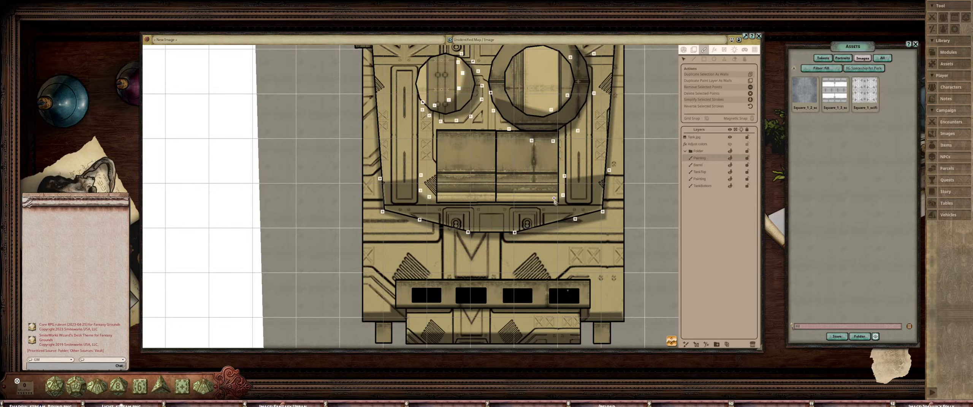
pyautogui.scroll(-3, 555, 201)
pyautogui.scroll(2, 489, 179)
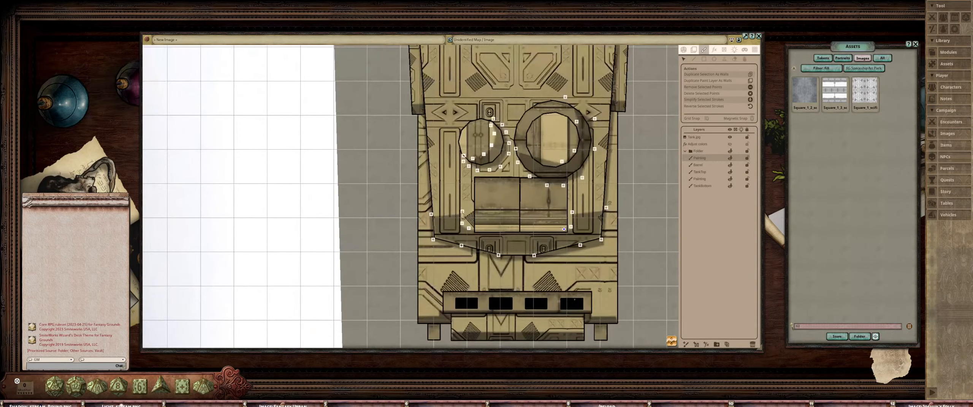
pyautogui.click(462, 212)
pyautogui.moveTo(432, 215); pyautogui.dragTo(433, 213)
# Add a rectangular shadow just below the thick barrel section where the barrel narrows over the front hull
pyautogui.scroll(-3, 435, 212)
pyautogui.scroll(2, 479, 183)
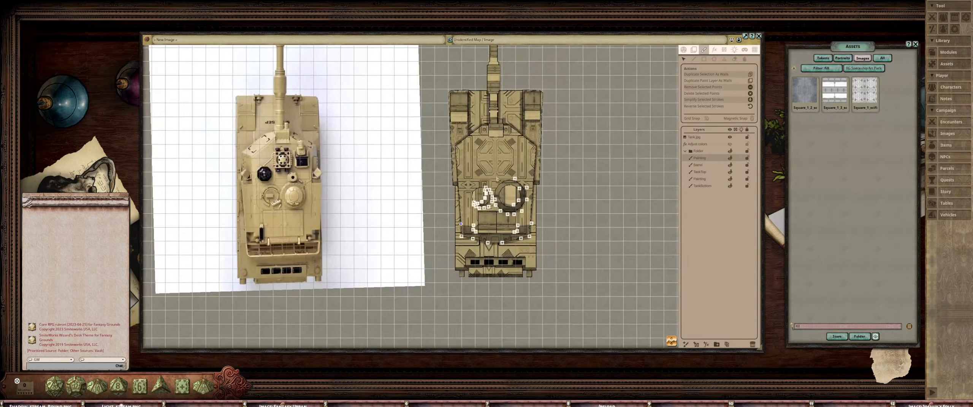
pyautogui.scroll(-1, 496, 169)
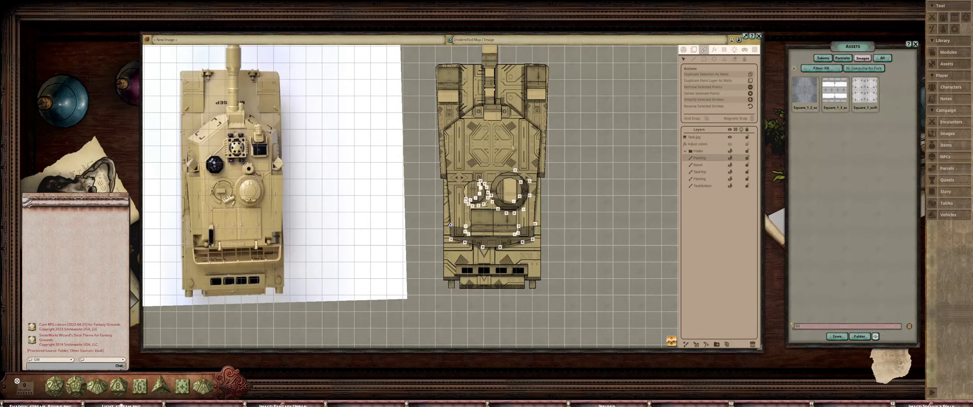
pyautogui.scroll(-2, 501, 141)
pyautogui.scroll(4, 593, 136)
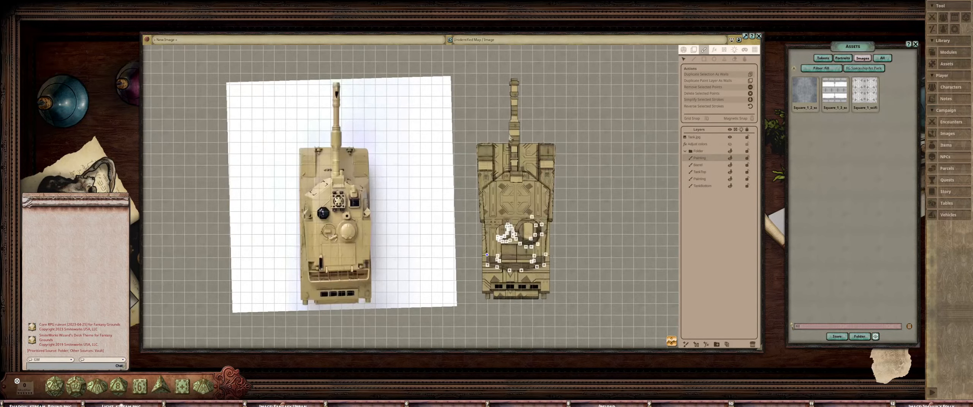
pyautogui.click(704, 59)
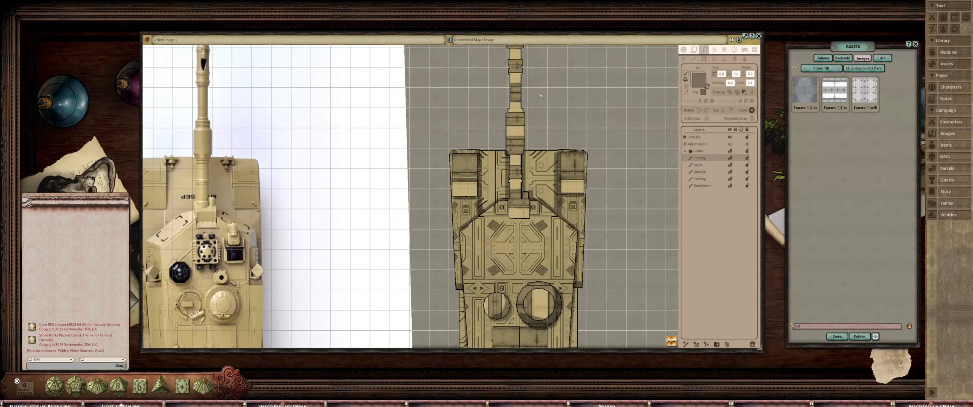
pyautogui.scroll(2, 509, 111)
pyautogui.scroll(-2, 537, 152)
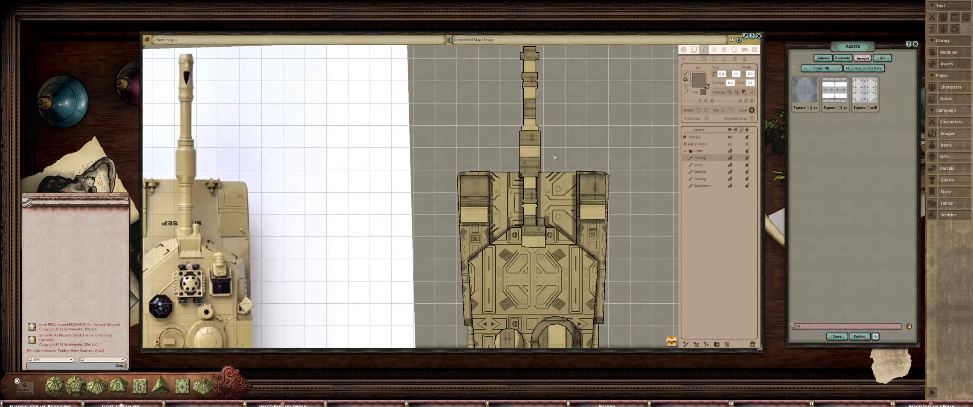
pyautogui.scroll(4, 555, 166)
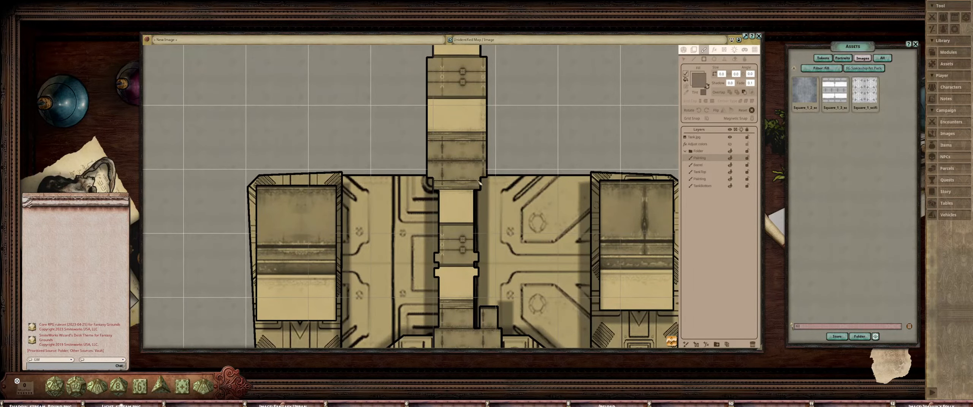
pyautogui.moveTo(477, 180); pyautogui.dragTo(485, 182)
pyautogui.click(486, 179)
pyautogui.click(730, 93)
pyautogui.moveTo(454, 183)
pyautogui.mouseDown()
pyautogui.moveTo(475, 174)
pyautogui.moveTo(486, 191)
pyautogui.mouseUp()
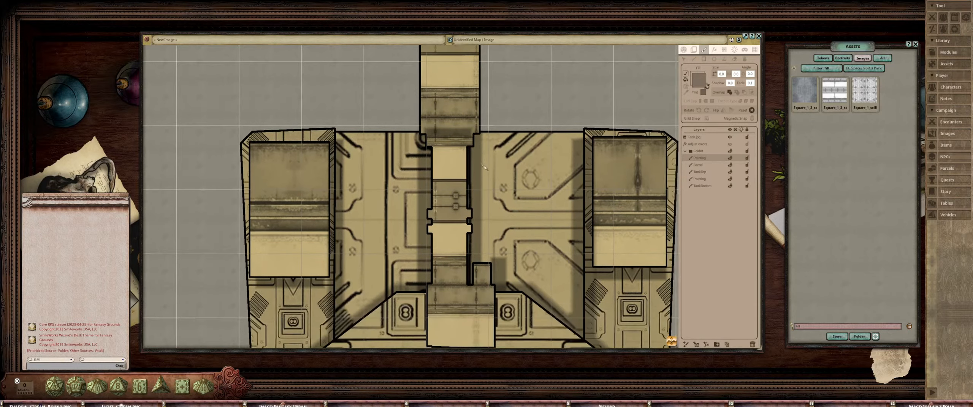
# Add rectangular shadows across the barrel's lower collar and along the lower edge of the gun mantlet
pyautogui.scroll(2, 426, 226)
pyautogui.moveTo(413, 222)
pyautogui.mouseDown()
pyautogui.moveTo(462, 228)
pyautogui.moveTo(481, 242)
pyautogui.mouseUp()
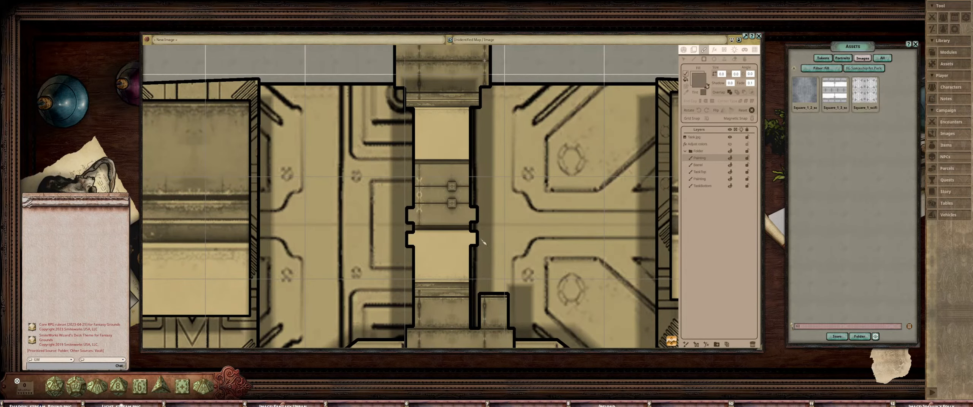
pyautogui.scroll(-2, 485, 230)
pyautogui.scroll(3, 485, 230)
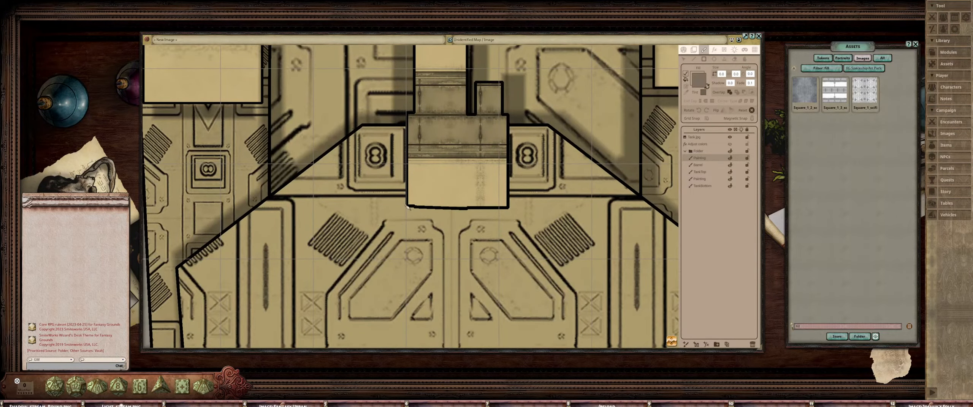
pyautogui.moveTo(407, 207)
pyautogui.mouseDown()
pyautogui.moveTo(502, 234)
pyautogui.moveTo(513, 218)
pyautogui.mouseUp()
pyautogui.scroll(-2, 513, 218)
pyautogui.scroll(-4, 512, 218)
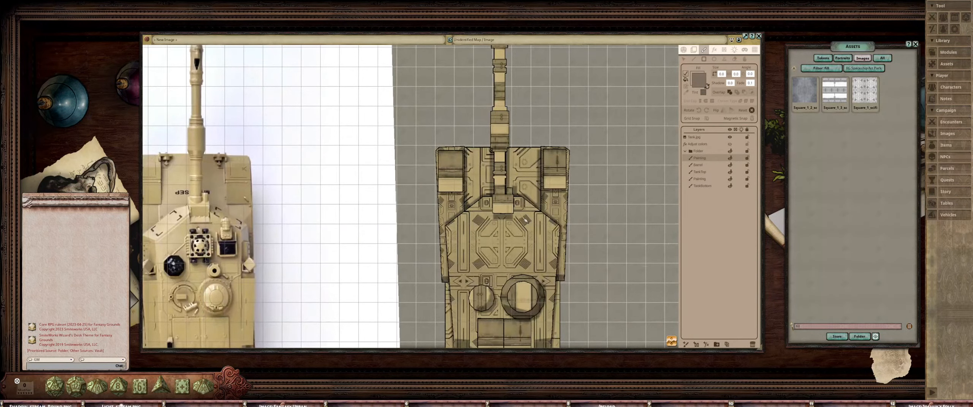
# Add a tall, narrow rectangular shadow down the right side of the thick barrel section
pyautogui.scroll(2, 508, 204)
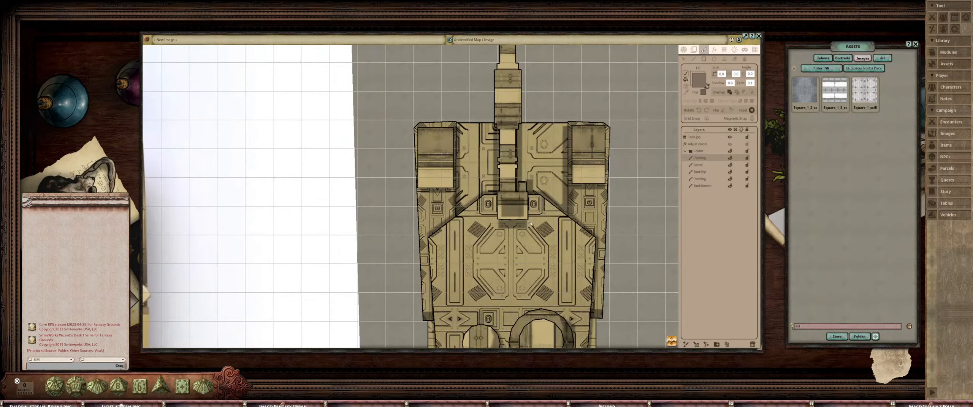
pyautogui.scroll(-2, 530, 215)
pyautogui.scroll(-1, 536, 215)
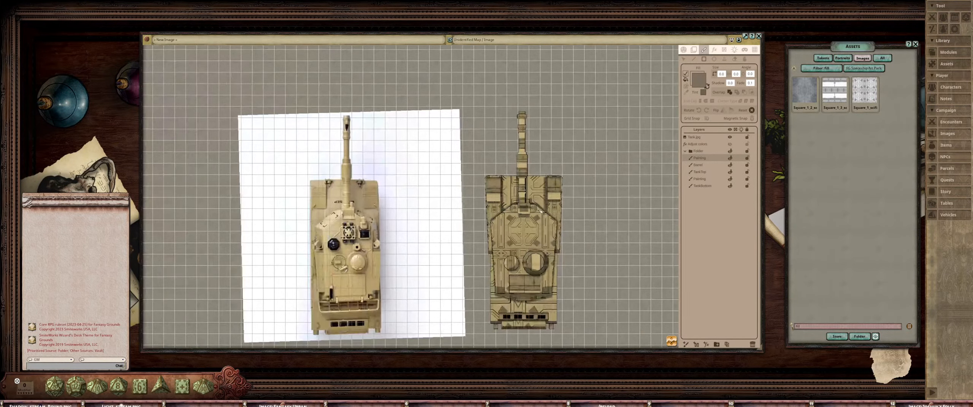
pyautogui.scroll(3, 539, 214)
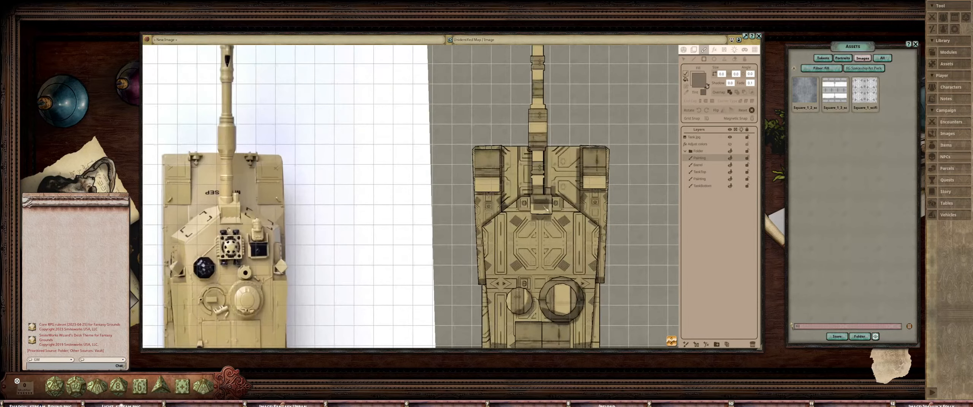
pyautogui.scroll(5, 534, 216)
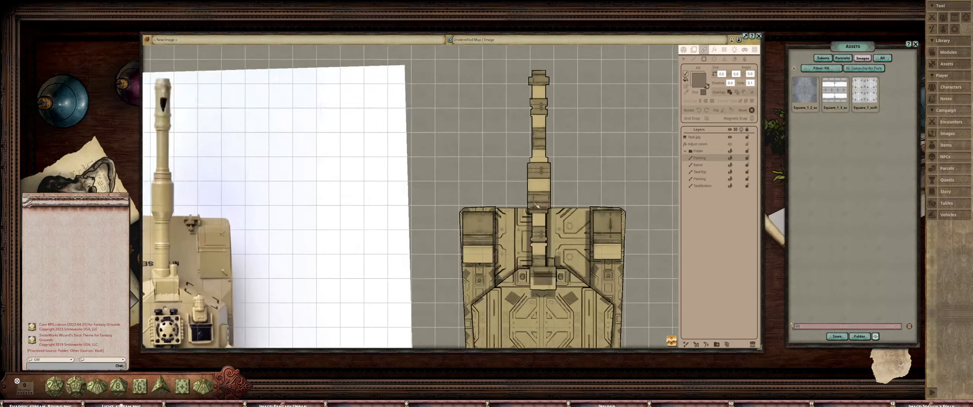
pyautogui.moveTo(552, 125); pyautogui.dragTo(576, 222)
pyautogui.moveTo(573, 146); pyautogui.dragTo(578, 205)
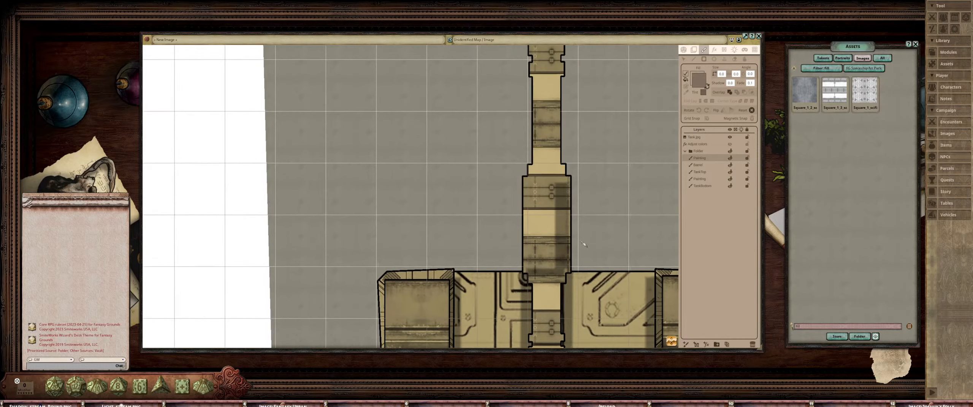
pyautogui.scroll(-1, 577, 202)
pyautogui.moveTo(570, 153); pyautogui.dragTo(573, 207)
# Add rectangular shadows around the barrel's upper collar and just below the muzzle ring
pyautogui.scroll(2, 563, 205)
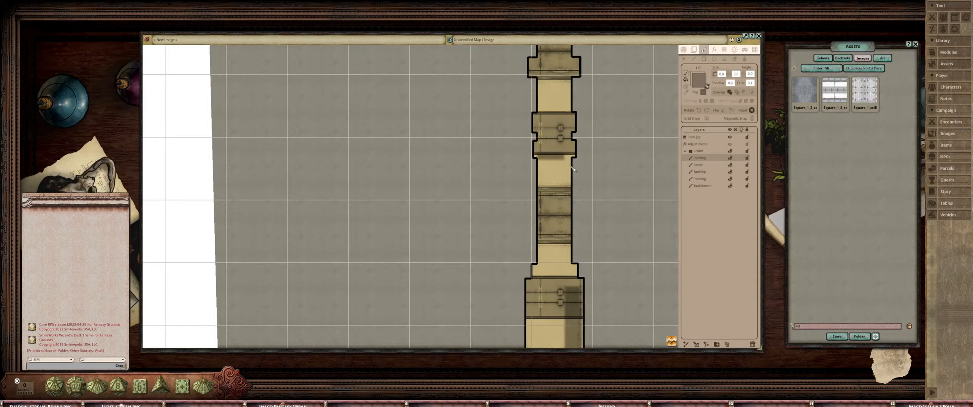
pyautogui.moveTo(562, 147)
pyautogui.mouseDown()
pyautogui.moveTo(553, 179)
pyautogui.moveTo(552, 168)
pyautogui.moveTo(568, 172)
pyautogui.mouseUp()
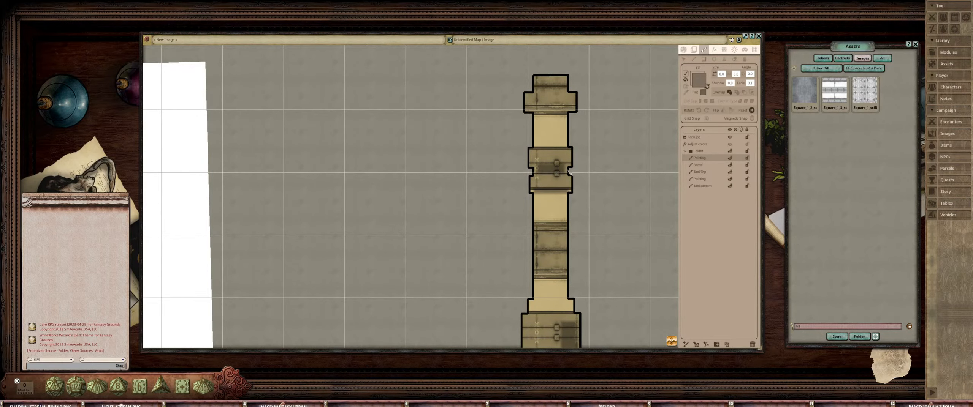
pyautogui.moveTo(540, 113); pyautogui.dragTo(575, 131)
pyautogui.scroll(-3, 545, 94)
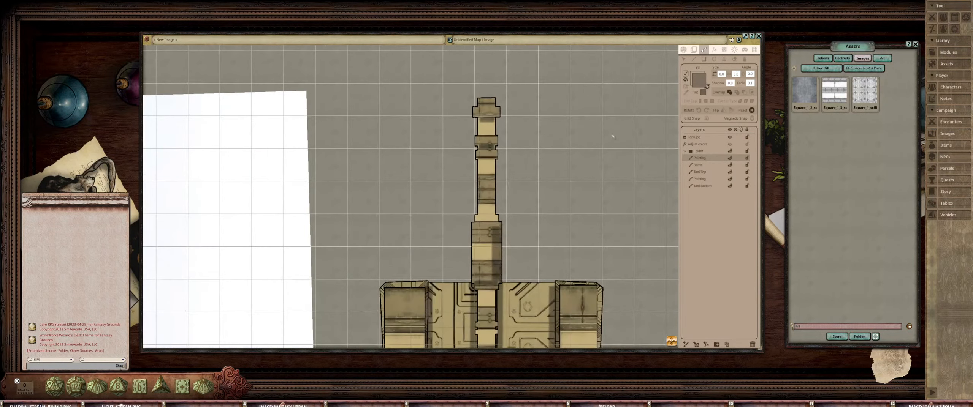
# Pull the upper collar shadows' side points outward past the barrel's edges
pyautogui.click(684, 59)
pyautogui.scroll(5, 486, 142)
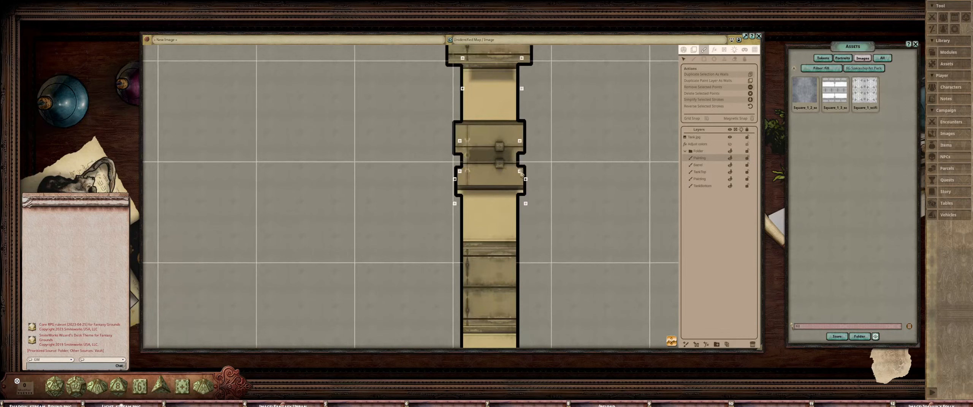
pyautogui.click(523, 148)
pyautogui.moveTo(460, 141); pyautogui.dragTo(446, 144)
pyautogui.moveTo(460, 174)
pyautogui.mouseDown()
pyautogui.moveTo(451, 194)
pyautogui.moveTo(443, 177)
pyautogui.mouseUp()
pyautogui.moveTo(526, 179); pyautogui.dragTo(537, 176)
pyautogui.moveTo(526, 204); pyautogui.dragTo(527, 203)
pyautogui.scroll(-4, 528, 206)
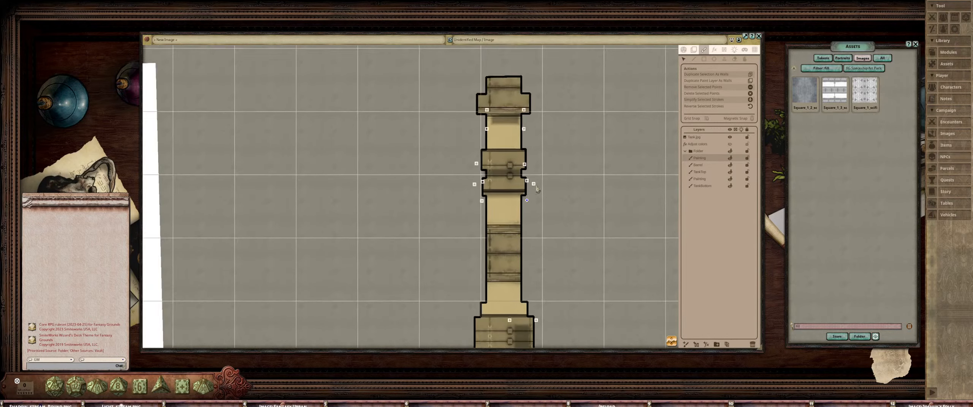
# Move the corner points of the shadow below the muzzle ring outward beyond both sides of the barrel
pyautogui.scroll(3, 477, 188)
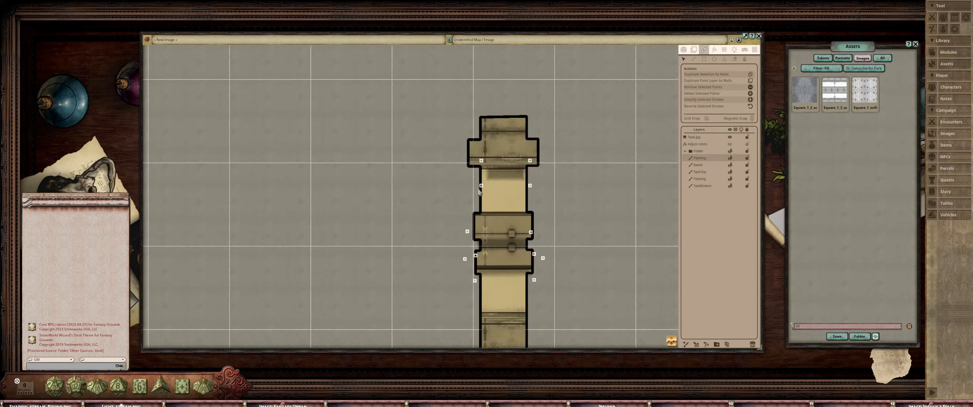
pyautogui.moveTo(477, 186); pyautogui.dragTo(469, 193)
pyautogui.moveTo(482, 161)
pyautogui.mouseDown()
pyautogui.moveTo(477, 176)
pyautogui.moveTo(478, 162)
pyautogui.moveTo(534, 166)
pyautogui.mouseUp()
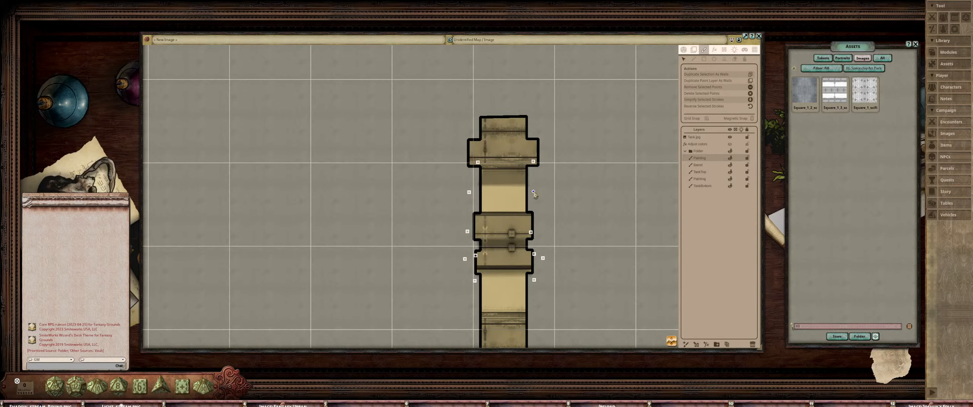
# Widen the shadow on the thick barrel section in front of the hull by shifting its edge points toward the barrel's middle
pyautogui.scroll(-5, 531, 188)
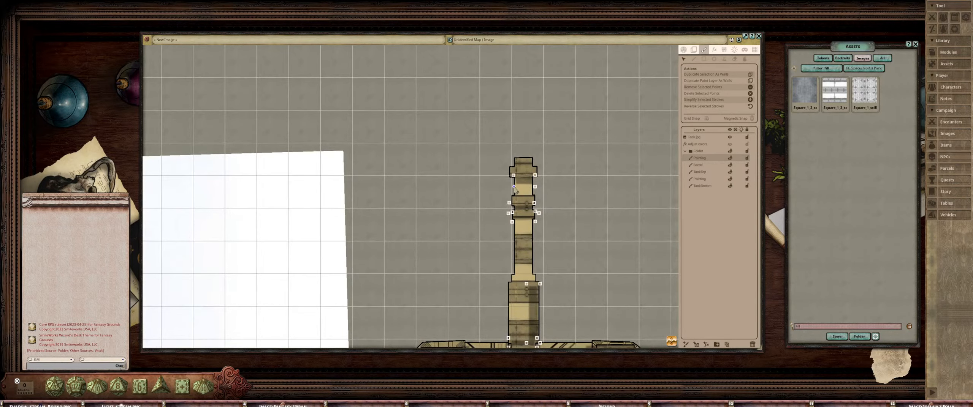
pyautogui.scroll(-3, 511, 190)
pyautogui.scroll(4, 530, 192)
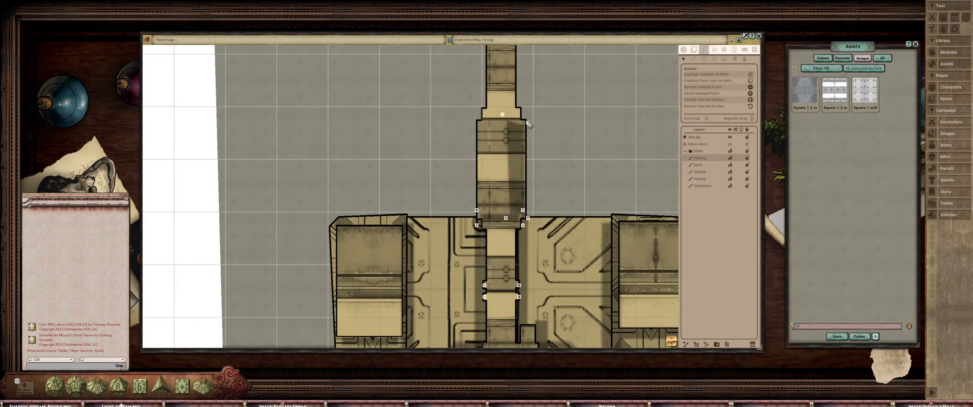
pyautogui.moveTo(529, 124); pyautogui.dragTo(529, 119)
pyautogui.moveTo(505, 218); pyautogui.dragTo(497, 219)
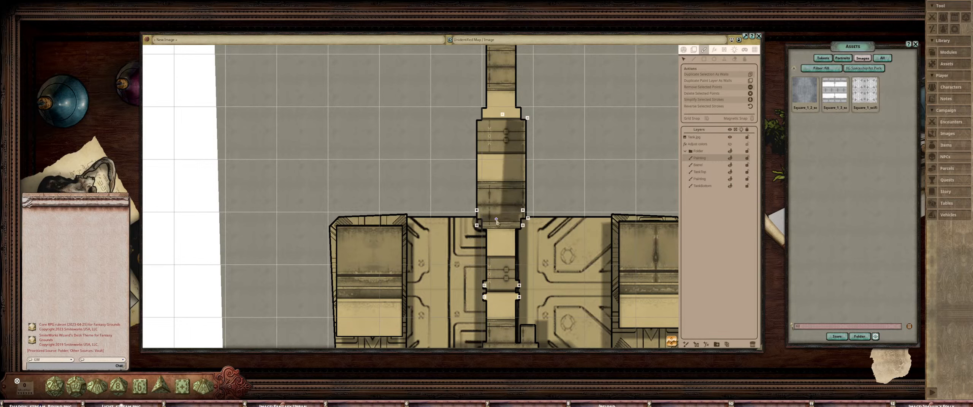
pyautogui.moveTo(502, 114)
pyautogui.mouseDown()
pyautogui.moveTo(528, 115)
pyautogui.moveTo(497, 114)
pyautogui.mouseUp()
pyautogui.scroll(-1, 512, 154)
pyautogui.scroll(1, 511, 154)
pyautogui.moveTo(519, 161); pyautogui.dragTo(510, 173)
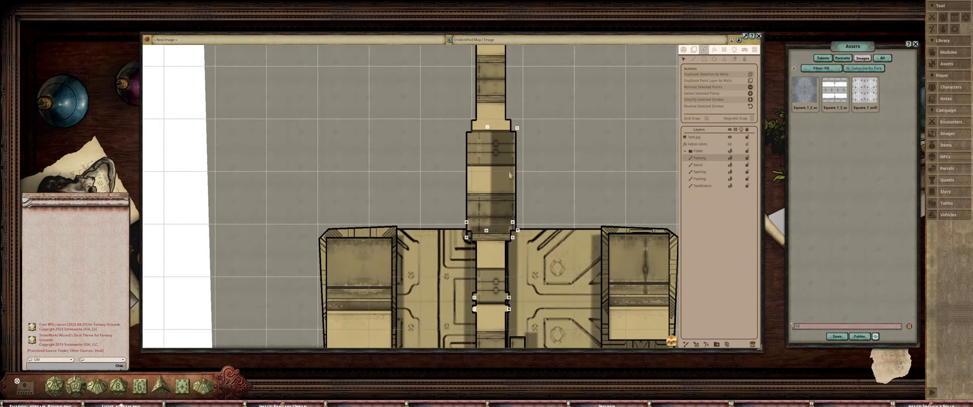
# Reshape the thick barrel section's shadow by moving its right points beyond the barrel's edge and its inner points along the barrel
pyautogui.click(746, 60)
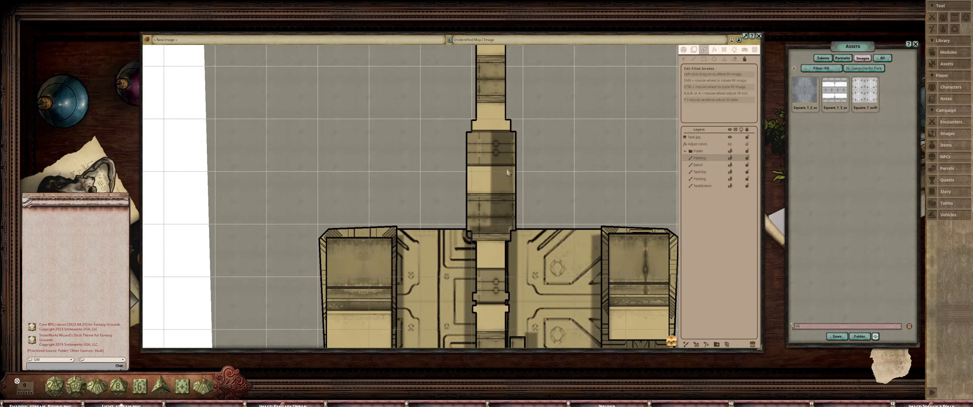
pyautogui.click(684, 60)
pyautogui.moveTo(487, 127); pyautogui.dragTo(463, 110)
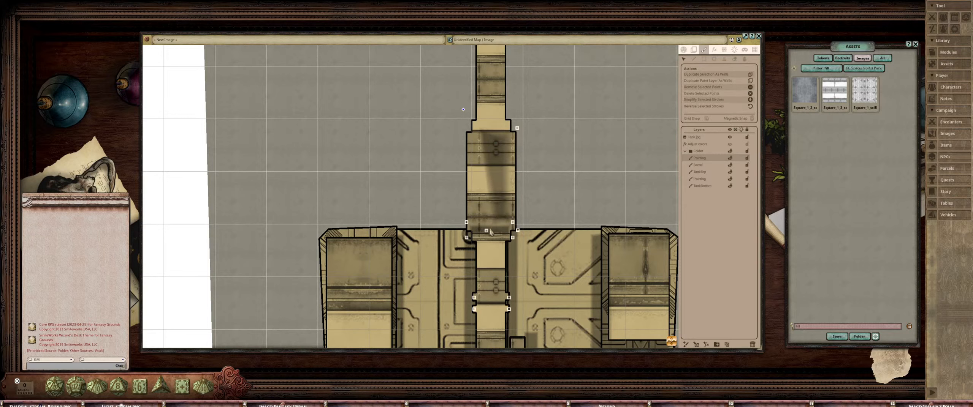
pyautogui.moveTo(486, 230); pyautogui.dragTo(472, 245)
pyautogui.moveTo(514, 223)
pyautogui.mouseDown()
pyautogui.moveTo(515, 243)
pyautogui.moveTo(530, 241)
pyautogui.mouseUp()
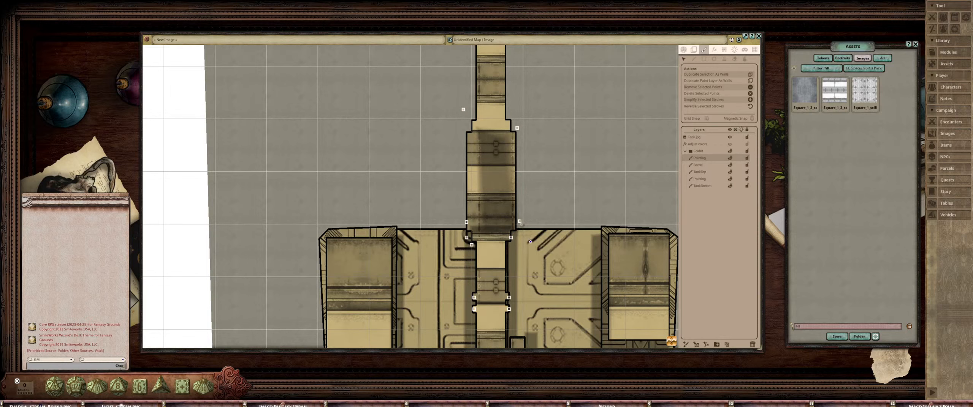
pyautogui.moveTo(517, 128); pyautogui.dragTo(523, 124)
pyautogui.moveTo(463, 109); pyautogui.dragTo(467, 123)
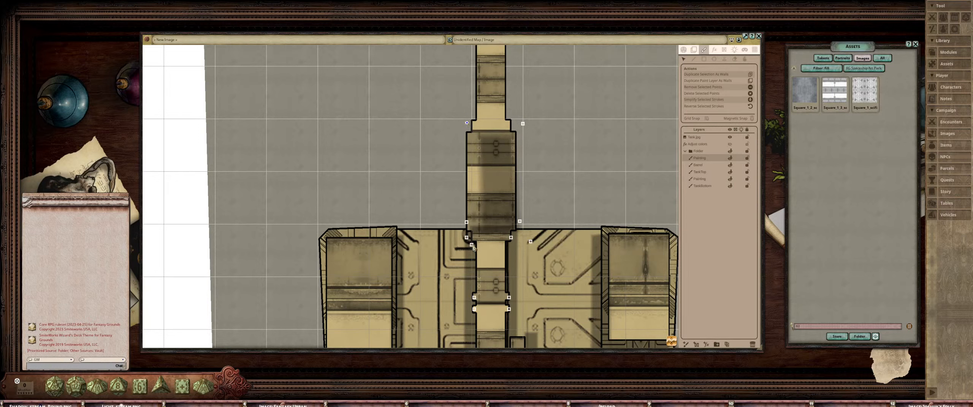
pyautogui.moveTo(472, 245); pyautogui.dragTo(486, 243)
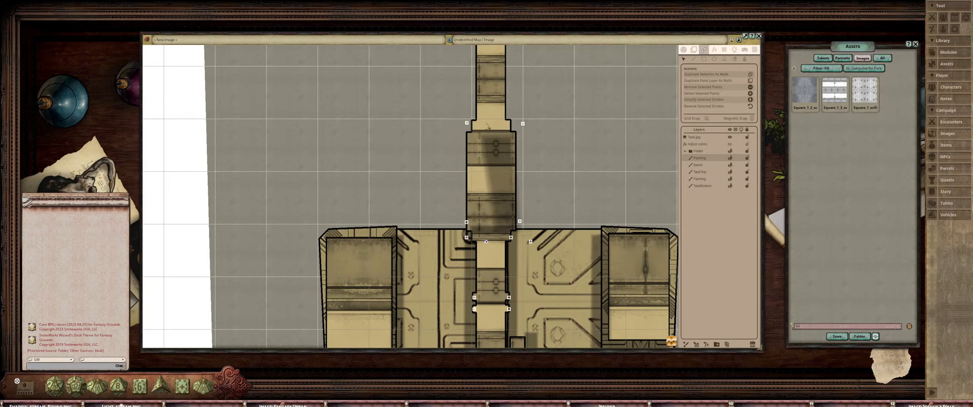
pyautogui.moveTo(467, 123); pyautogui.dragTo(482, 120)
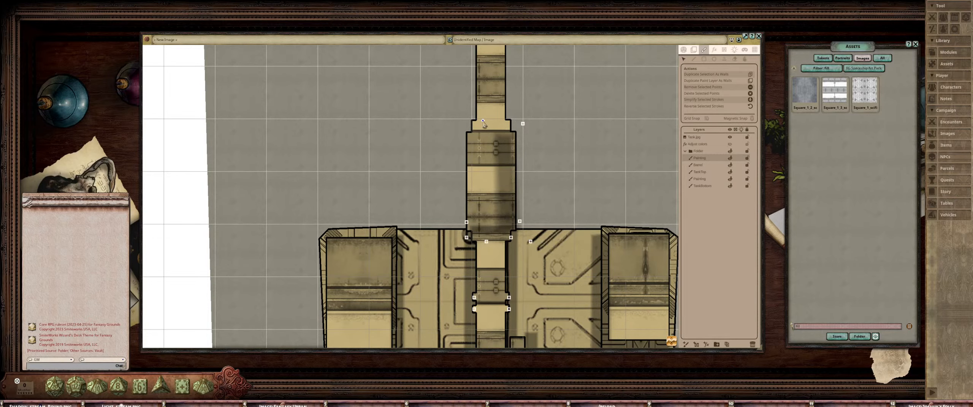
# Examine the barrel and hull shading on the drawn tank against the reference photo
pyautogui.scroll(-5, 486, 126)
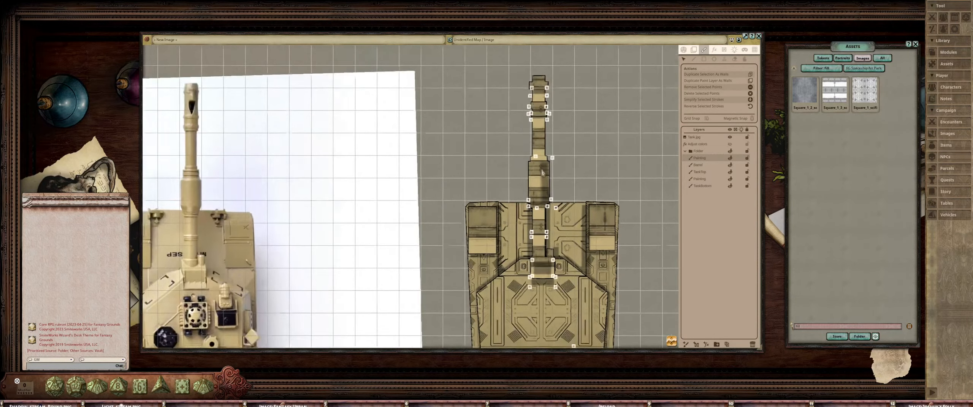
pyautogui.scroll(4, 537, 147)
pyautogui.click(536, 143)
pyautogui.scroll(-5, 534, 144)
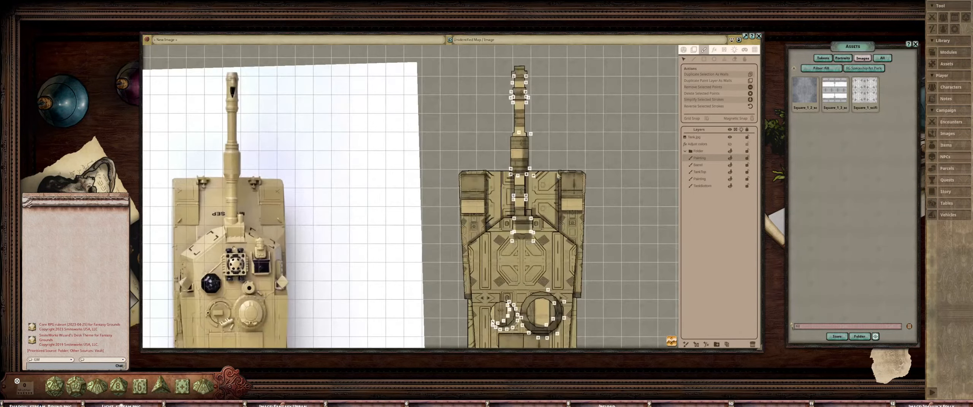
pyautogui.scroll(5, 541, 197)
pyautogui.moveTo(542, 197); pyautogui.dragTo(565, 198)
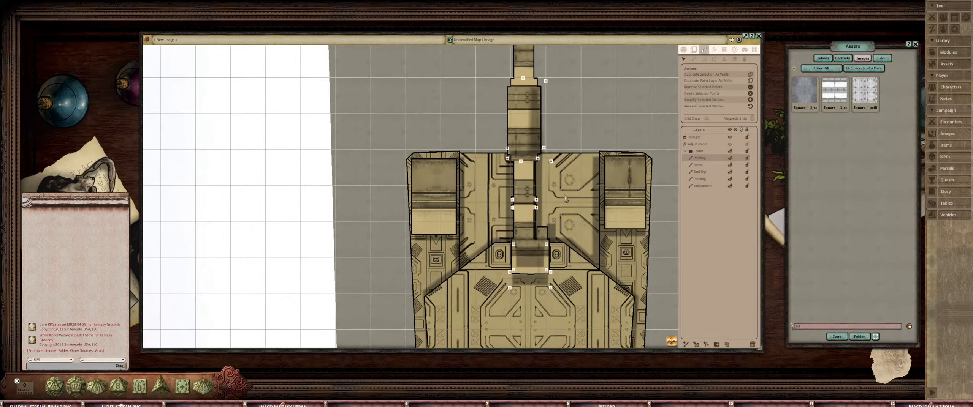
pyautogui.scroll(-4, 565, 199)
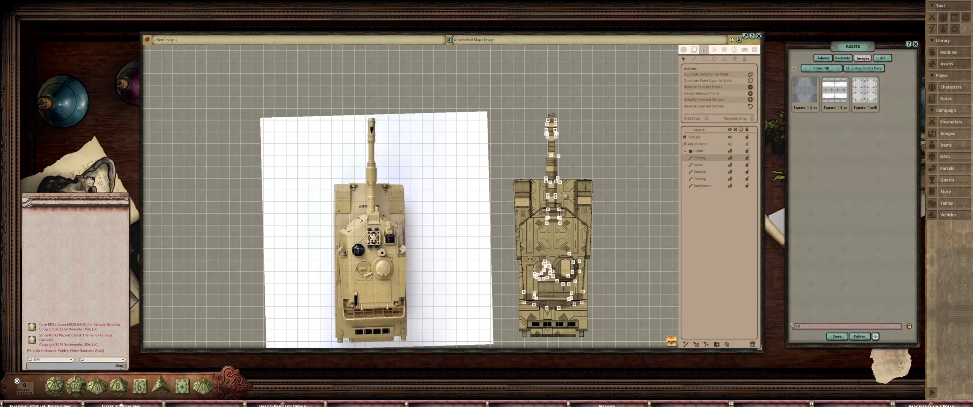
pyautogui.scroll(5, 565, 197)
pyautogui.scroll(-2, 555, 164)
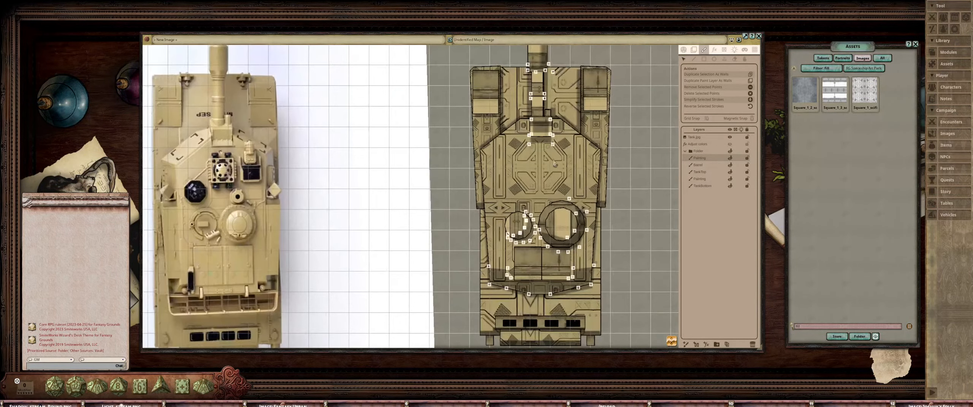
pyautogui.scroll(-2, 555, 164)
# Select the folder holding all the tank layers and move the drawn tank slightly farther from the reference photo
pyautogui.click(700, 151)
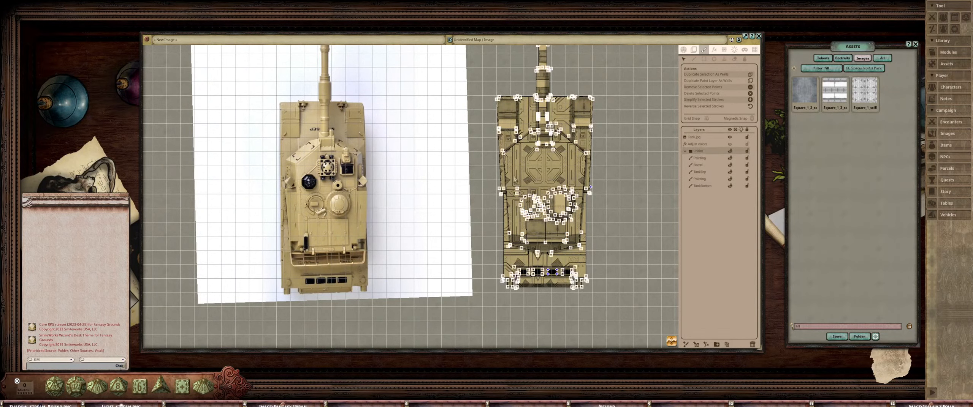
pyautogui.click(693, 50)
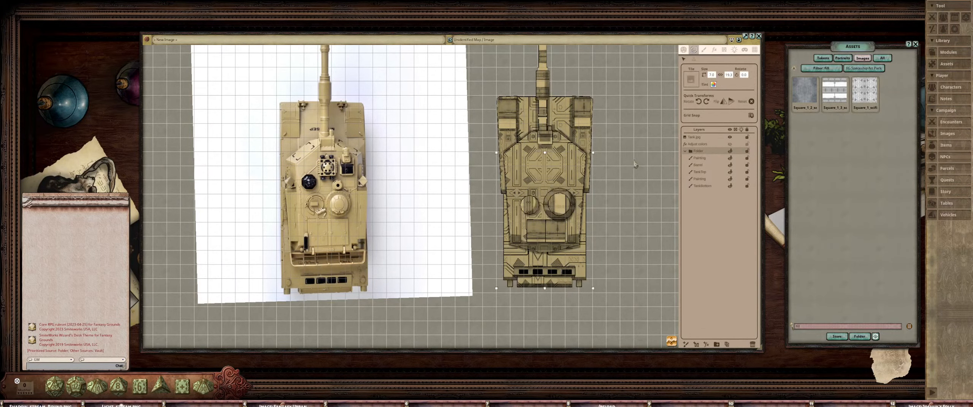
pyautogui.moveTo(633, 154); pyautogui.dragTo(605, 178)
pyautogui.scroll(-3, 605, 178)
pyautogui.scroll(2, 567, 199)
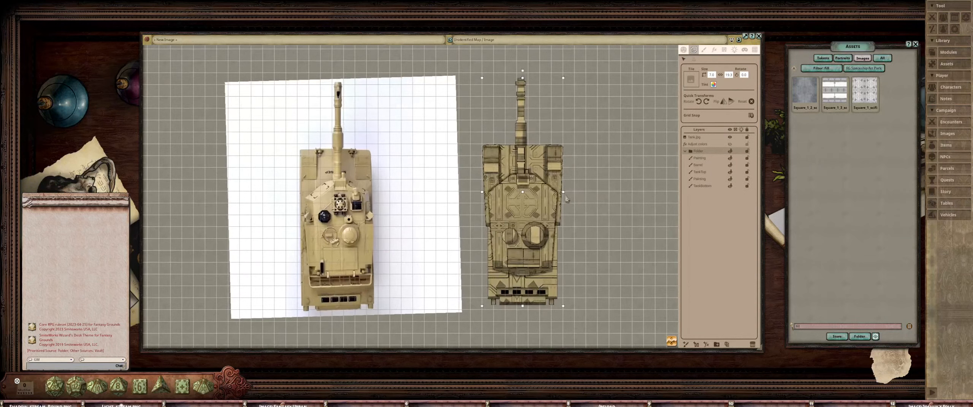
pyautogui.moveTo(538, 208)
pyautogui.mouseDown()
pyautogui.moveTo(602, 212)
pyautogui.moveTo(548, 217)
pyautogui.moveTo(547, 228)
pyautogui.moveTo(588, 223)
pyautogui.moveTo(531, 220)
pyautogui.moveTo(612, 221)
pyautogui.moveTo(610, 198)
pyautogui.moveTo(549, 206)
pyautogui.mouseUp()
# Inspect the whole drawn tank from close up and from afar for overall look and missing details
pyautogui.scroll(-5, 549, 205)
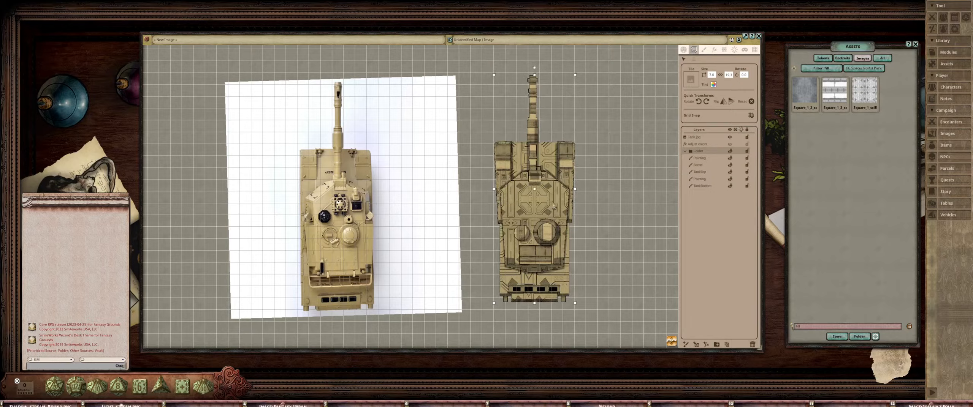
pyautogui.scroll(6, 535, 195)
pyautogui.scroll(-3, 536, 196)
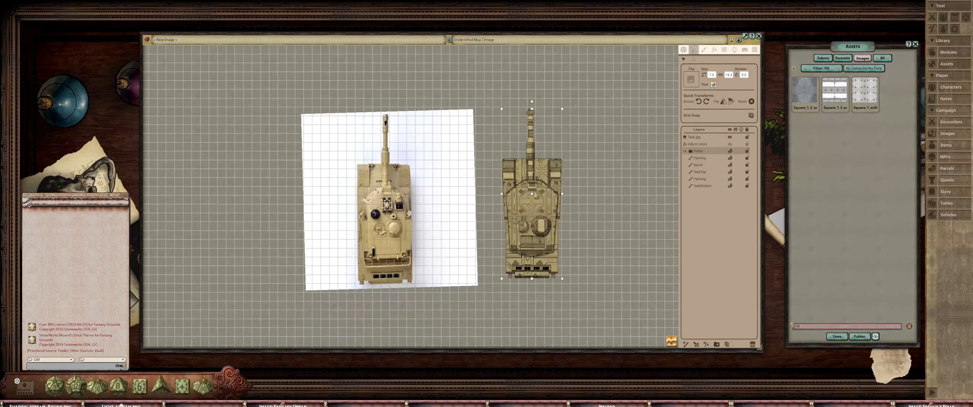
pyautogui.scroll(3, 546, 199)
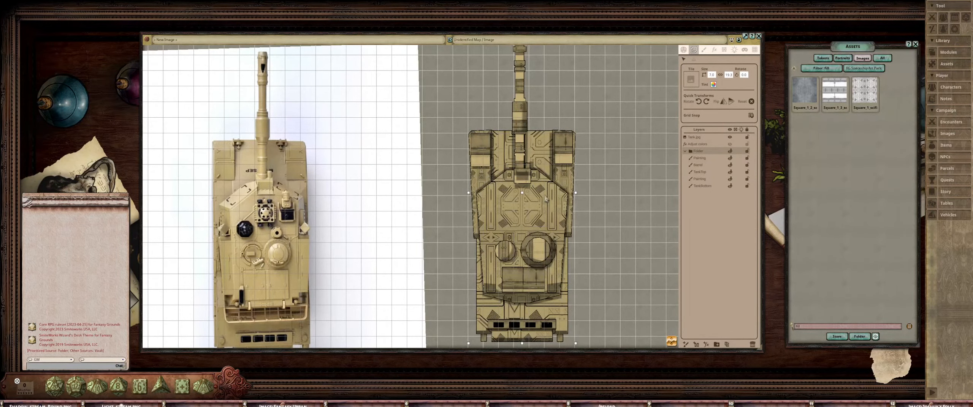
pyautogui.scroll(-2, 444, 177)
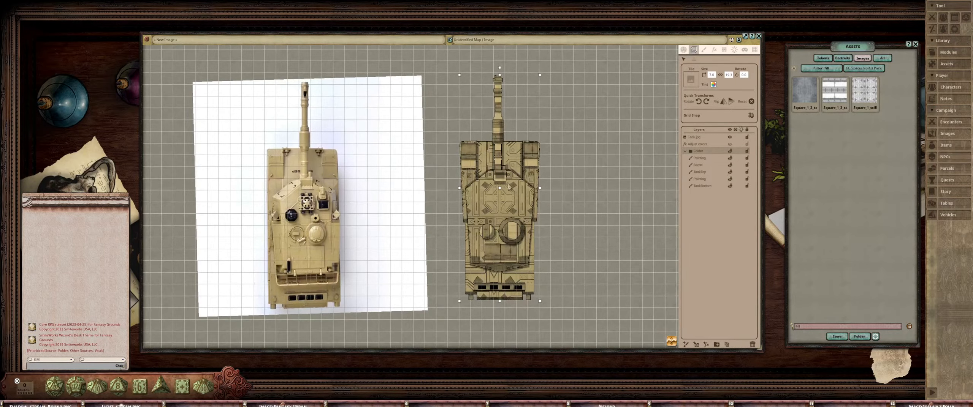
pyautogui.click(457, 178)
pyautogui.scroll(3, 475, 167)
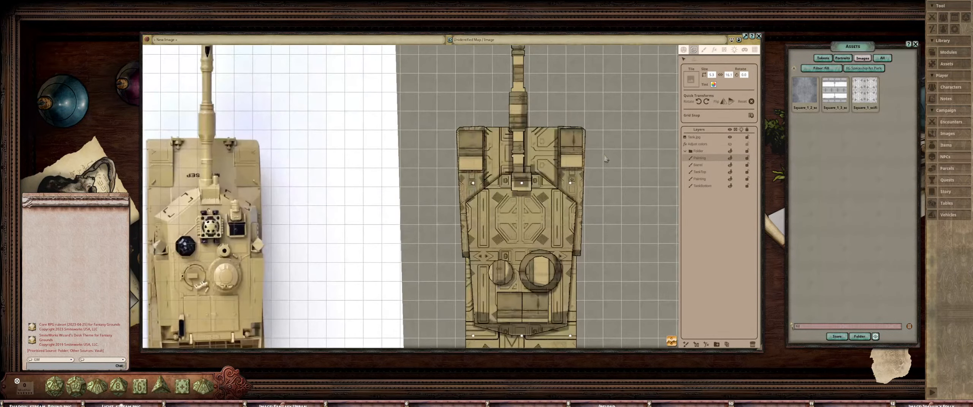
pyautogui.scroll(-3, 565, 167)
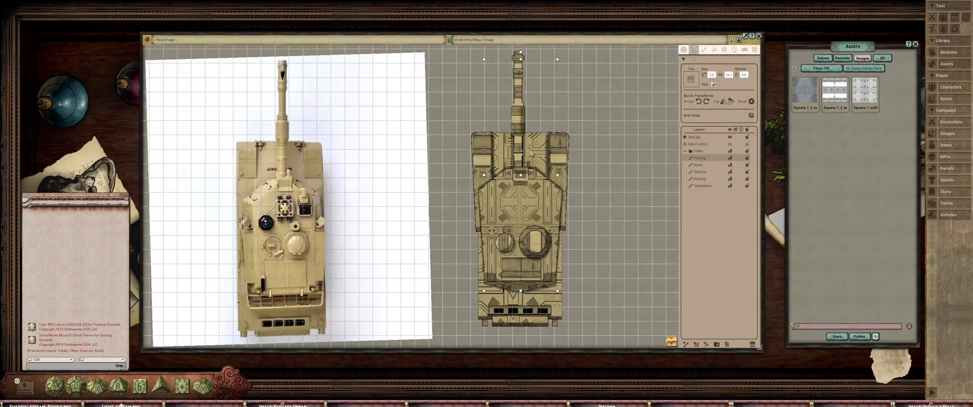
# On the lower painting layer, set the fill color to a pale cream, sampling the round hatch in the reference photo
pyautogui.click(715, 179)
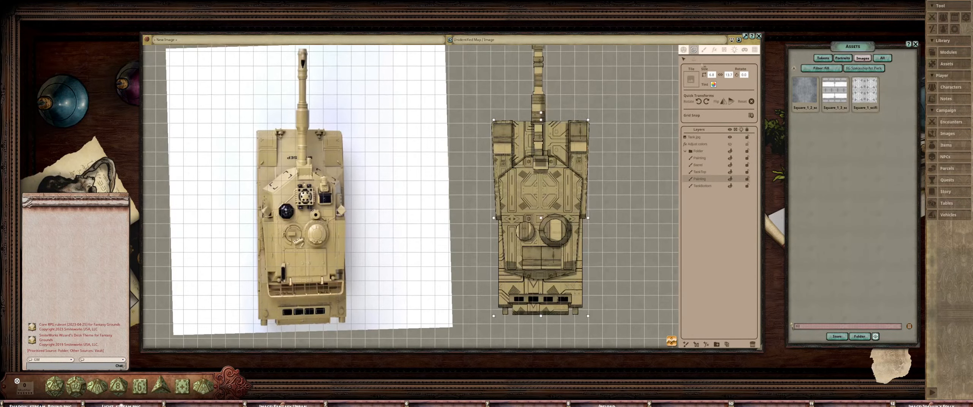
pyautogui.click(704, 50)
pyautogui.click(700, 82)
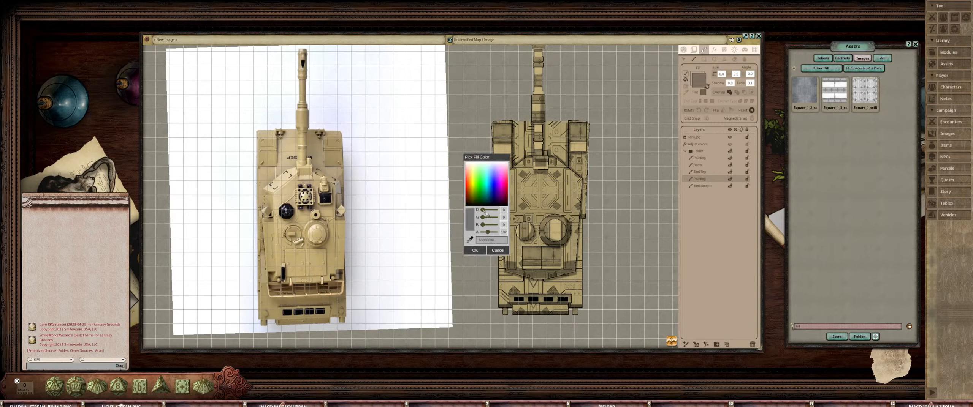
pyautogui.moveTo(484, 211); pyautogui.dragTo(493, 229)
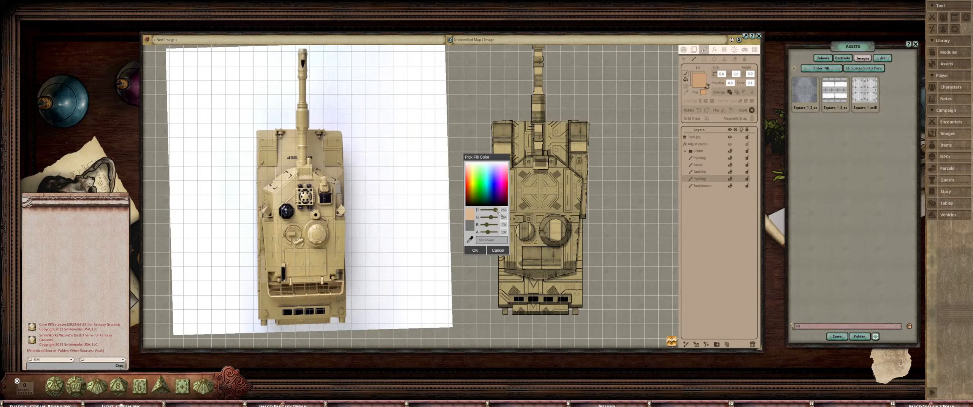
pyautogui.moveTo(499, 214)
pyautogui.mouseDown()
pyautogui.moveTo(491, 220)
pyautogui.moveTo(493, 211)
pyautogui.mouseUp()
pyautogui.click(470, 240)
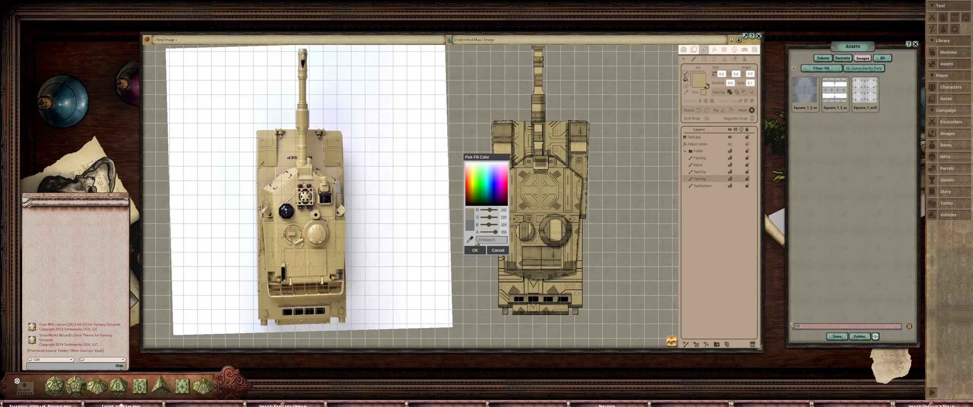
pyautogui.click(556, 232)
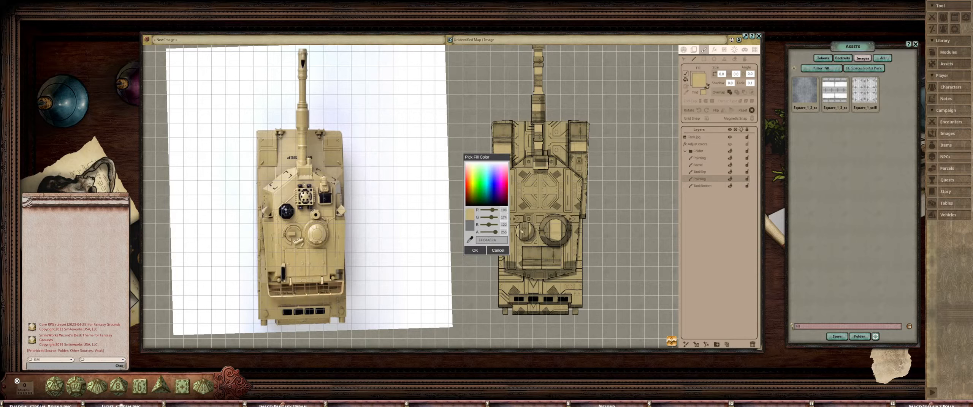
pyautogui.click(470, 242)
pyautogui.click(316, 233)
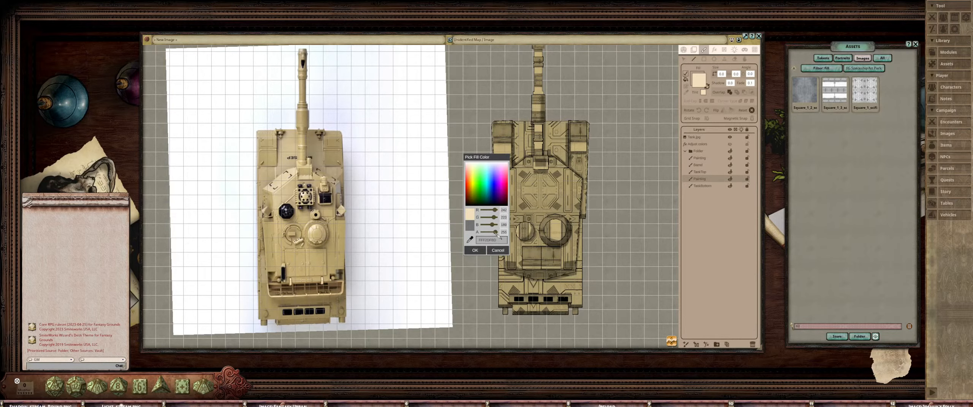
pyautogui.click(480, 253)
# Draw a small pale cream filled rectangle on each of the two blocks at the hull's front corners
pyautogui.scroll(6, 431, 194)
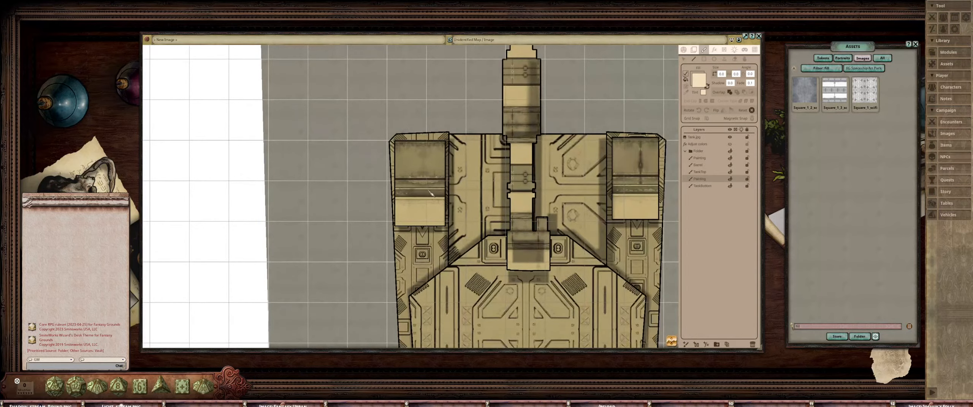
pyautogui.moveTo(431, 193); pyautogui.dragTo(474, 183)
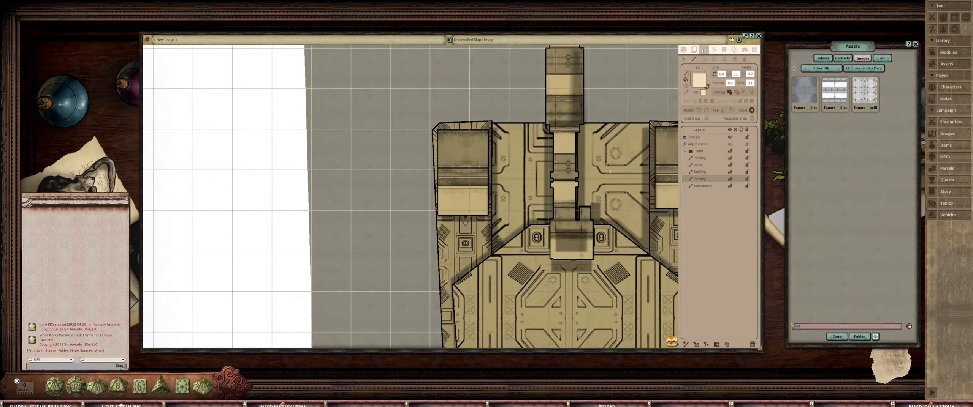
pyautogui.click(750, 83)
pyautogui.click(704, 59)
pyautogui.moveTo(453, 151)
pyautogui.mouseDown()
pyautogui.moveTo(488, 173)
pyautogui.moveTo(505, 167)
pyautogui.mouseUp()
pyautogui.scroll(-3, 506, 167)
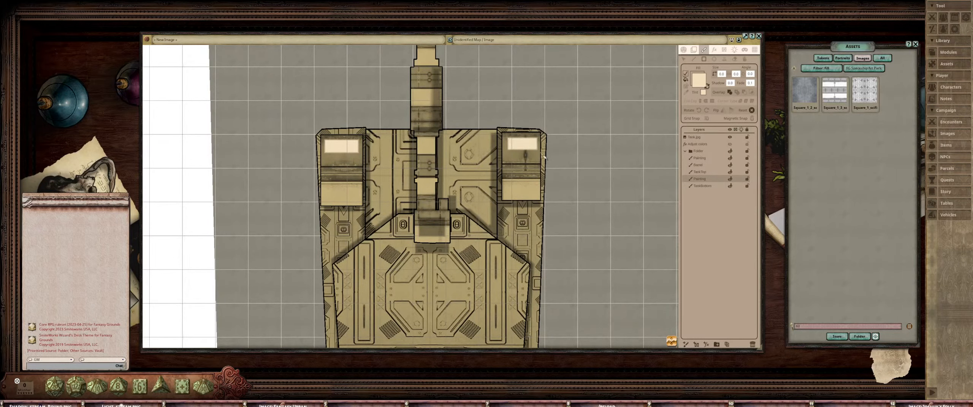
pyautogui.moveTo(630, 146); pyautogui.dragTo(723, 158)
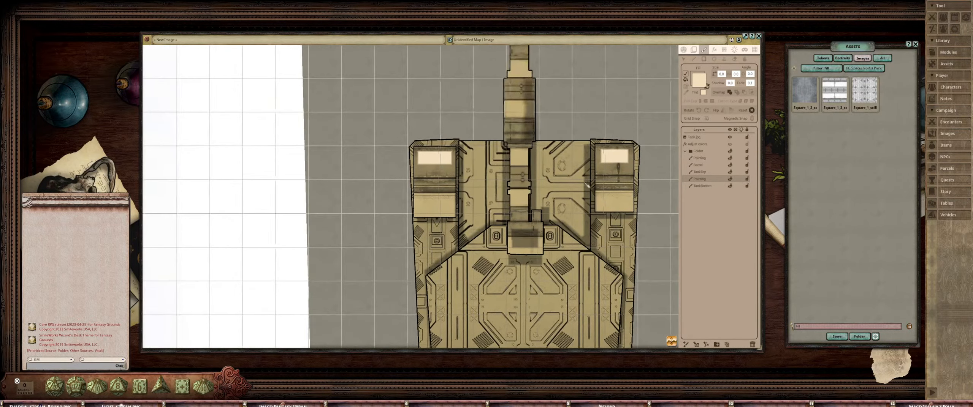
# Select the stray freehand stroke across the left front block and delete it
pyautogui.click(683, 61)
pyautogui.scroll(3, 590, 177)
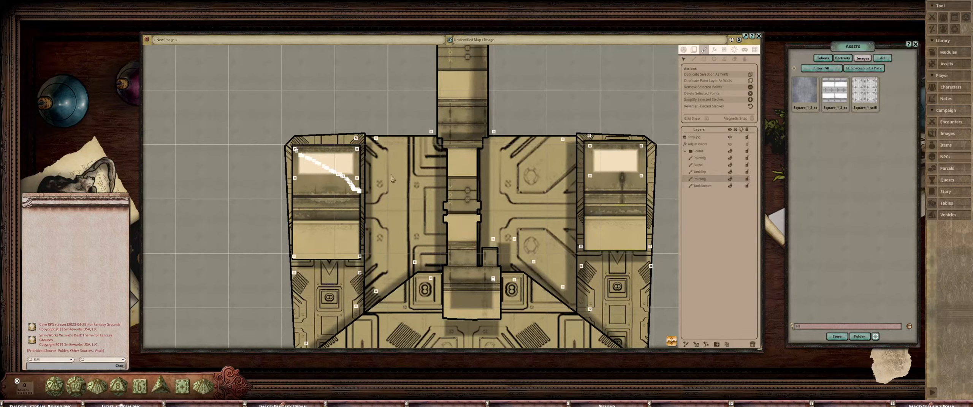
pyautogui.scroll(3, 334, 173)
pyautogui.click(359, 194)
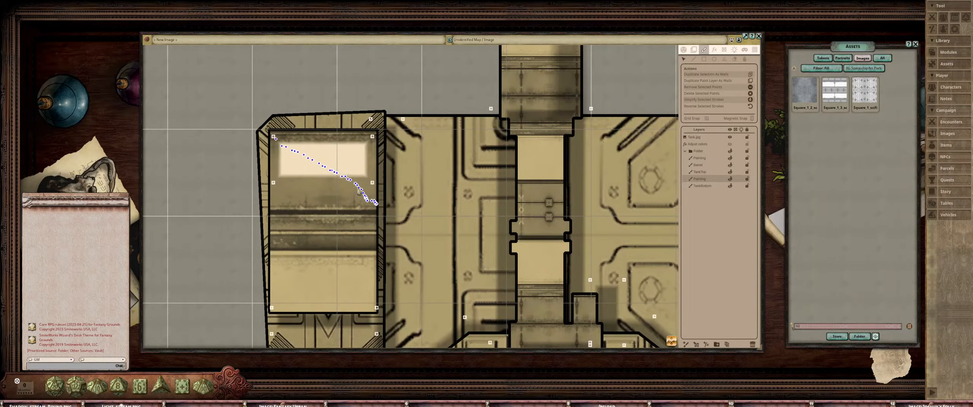
pyautogui.press('Delete')
# Reshape the pale cream rectangle on the left front block, moving its corners outward to fill the block's upper panel
pyautogui.moveTo(373, 185); pyautogui.dragTo(378, 182)
pyautogui.moveTo(372, 137); pyautogui.dragTo(376, 135)
pyautogui.moveTo(274, 136); pyautogui.dragTo(270, 131)
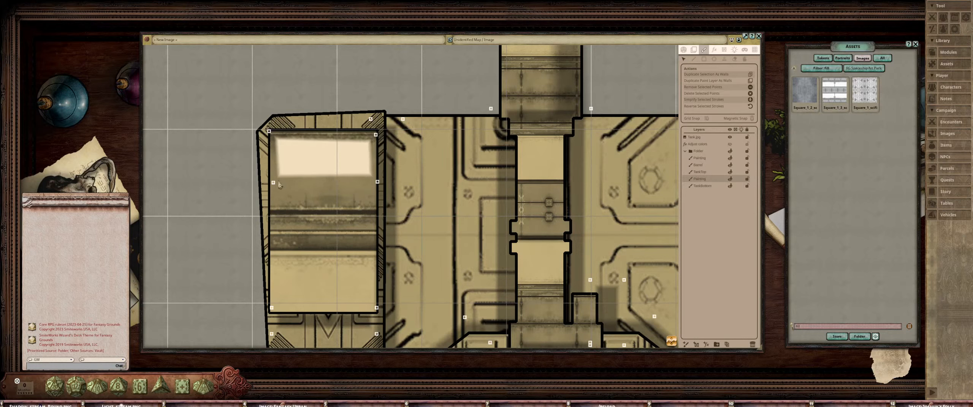
pyautogui.moveTo(271, 187); pyautogui.dragTo(265, 193)
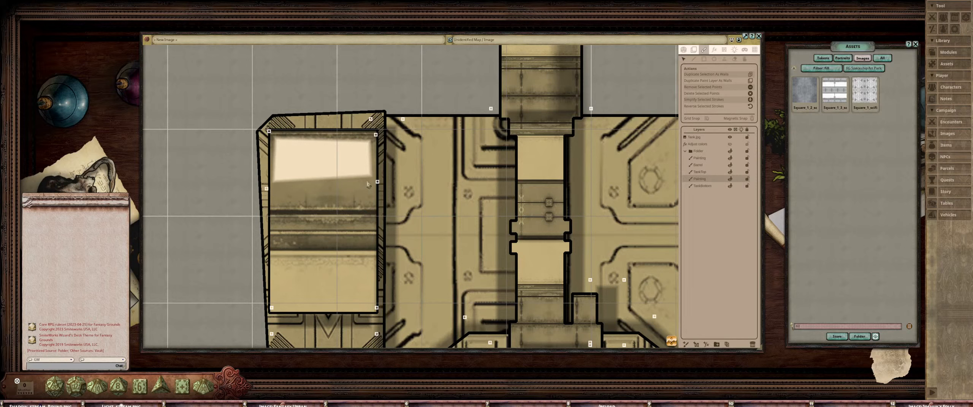
pyautogui.moveTo(379, 188); pyautogui.dragTo(379, 189)
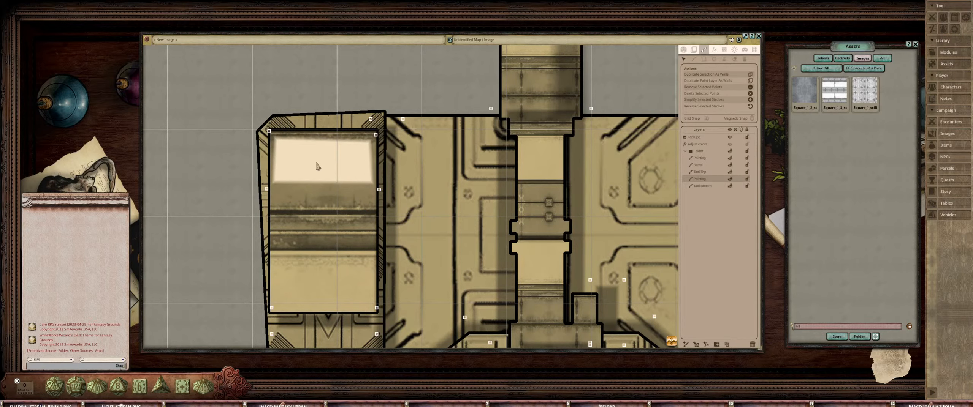
# Reshape the pale cream rectangle on the right front block, moving its corners outward to fill the block's upper panel
pyautogui.scroll(-3, 487, 147)
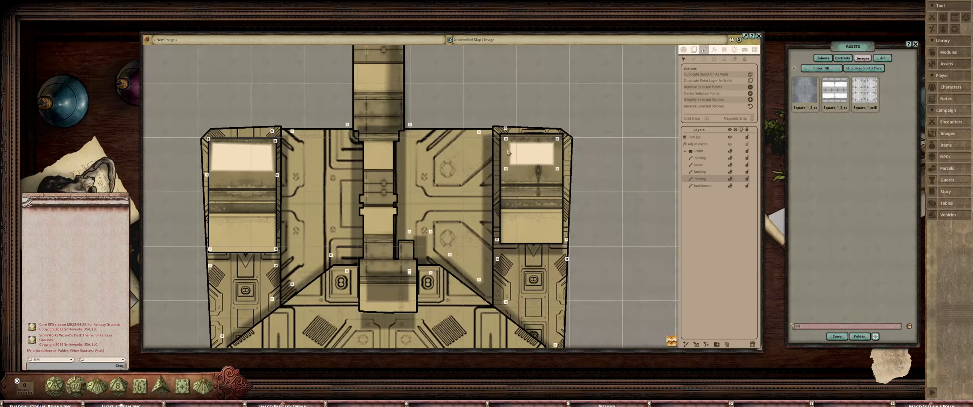
pyautogui.moveTo(502, 133); pyautogui.dragTo(502, 136)
pyautogui.moveTo(506, 169); pyautogui.dragTo(566, 173)
pyautogui.moveTo(558, 139); pyautogui.dragTo(565, 133)
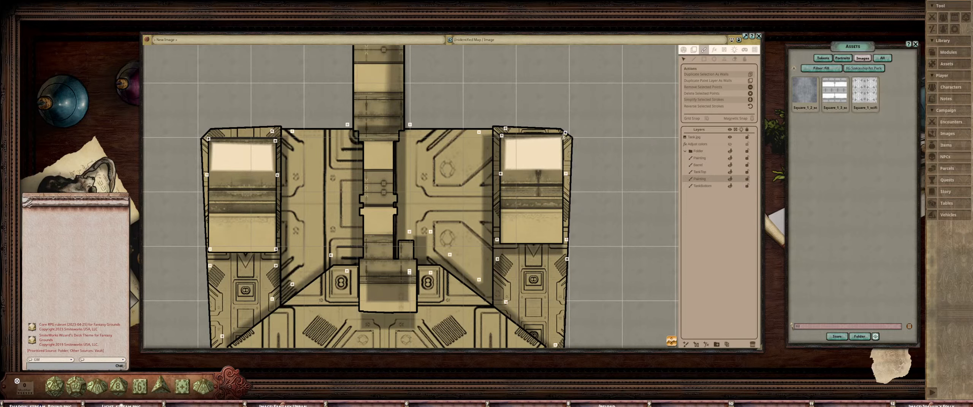
pyautogui.moveTo(506, 139); pyautogui.dragTo(501, 136)
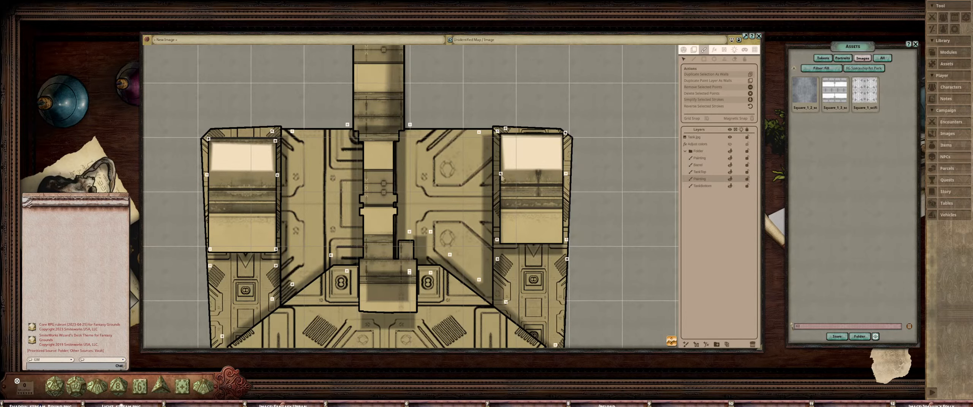
pyautogui.moveTo(501, 177); pyautogui.dragTo(499, 179)
pyautogui.moveTo(566, 174); pyautogui.dragTo(564, 175)
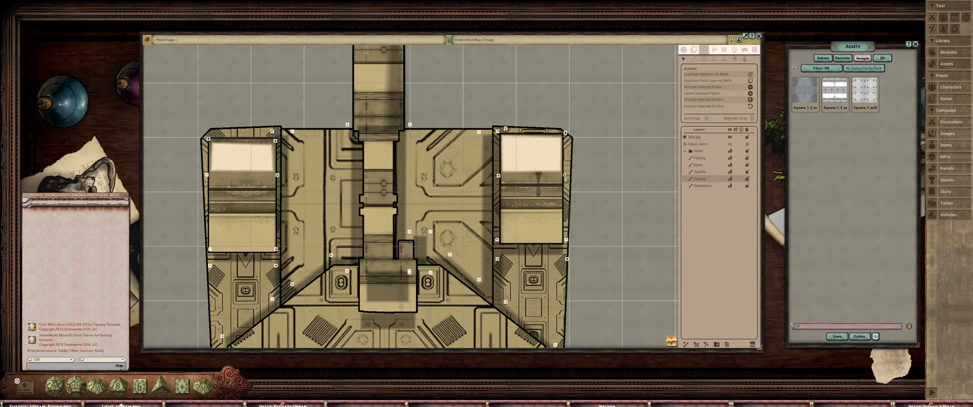
# Edit the two filled cream rectangles on the front blocks so their edges fade softly into the surrounding hull
pyautogui.moveTo(355, 164); pyautogui.dragTo(414, 172)
pyautogui.scroll(-2, 415, 172)
pyautogui.scroll(1, 443, 167)
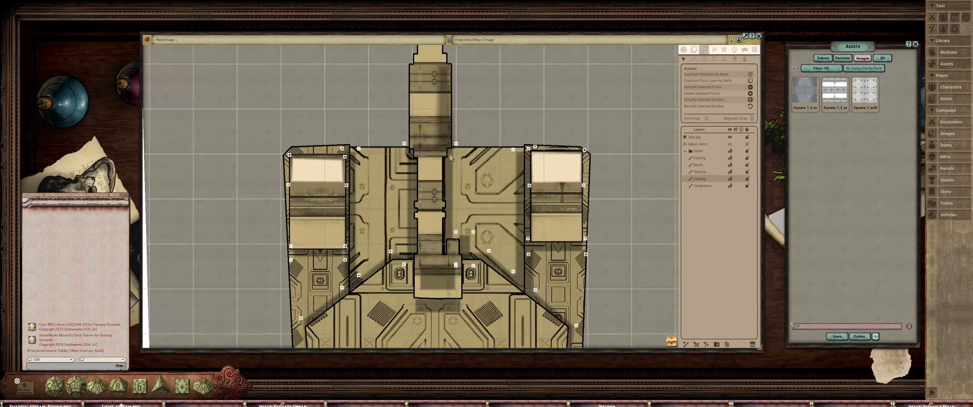
pyautogui.moveTo(563, 102); pyautogui.dragTo(602, 103)
pyautogui.click(745, 61)
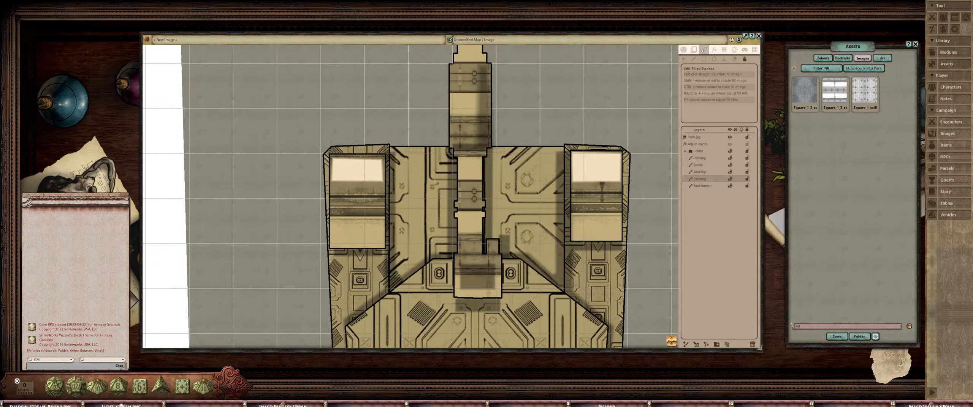
pyautogui.scroll(-2, 357, 177)
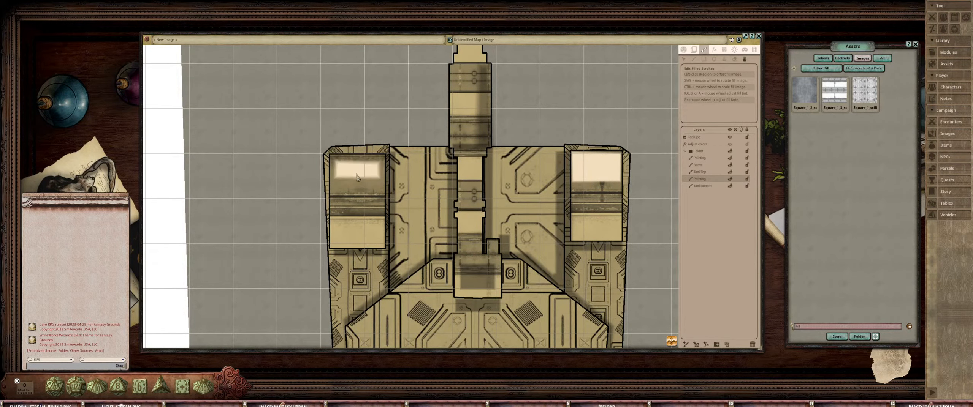
pyautogui.scroll(-2, 596, 171)
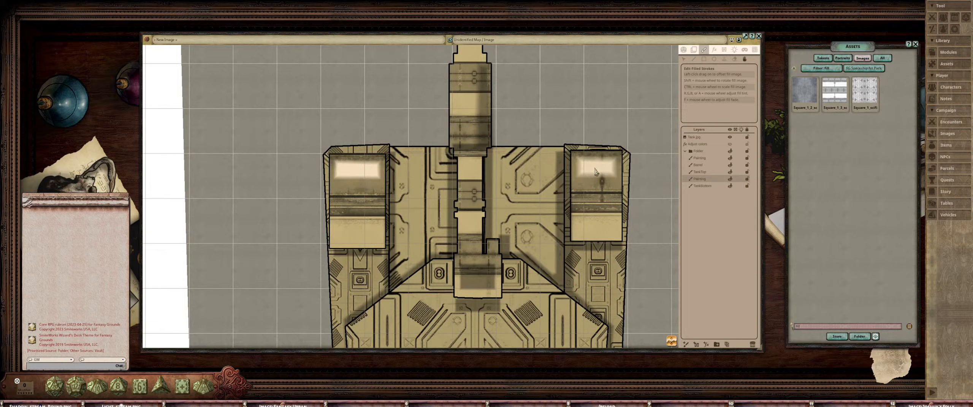
pyautogui.scroll(-1, 595, 172)
pyautogui.scroll(-1, 355, 173)
# Sample the fill color from the left front block's highlight and draw a tall narrow filled rectangle along that block's outer side
pyautogui.scroll(-4, 355, 173)
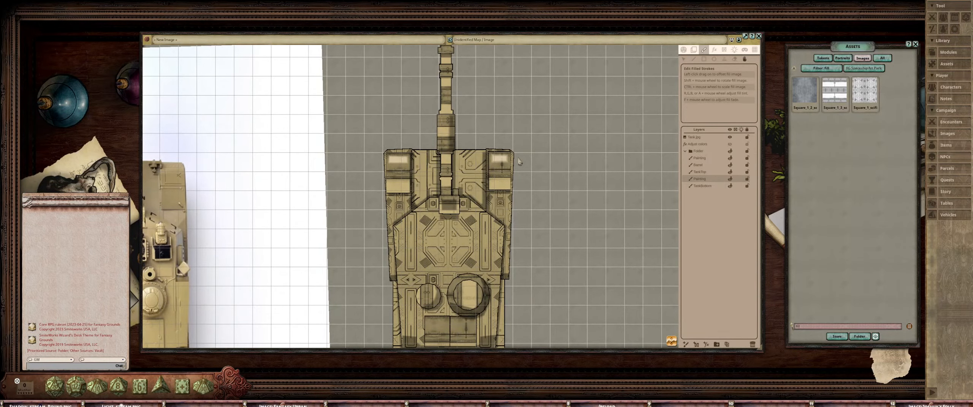
pyautogui.scroll(3, 519, 162)
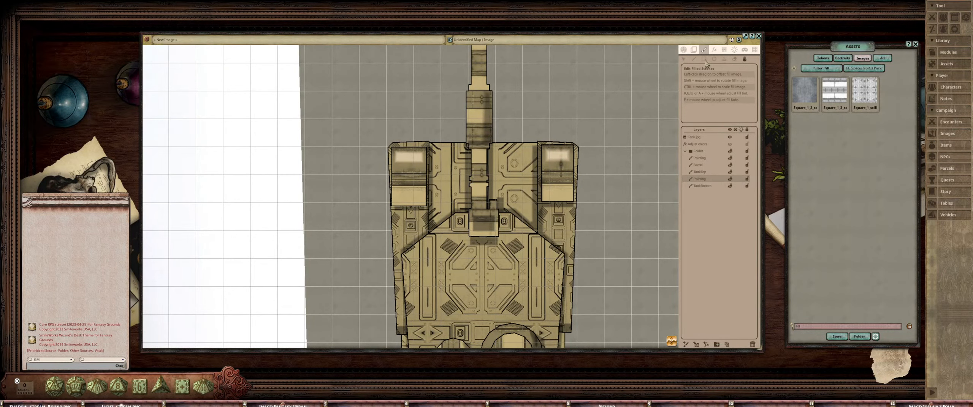
pyautogui.click(705, 60)
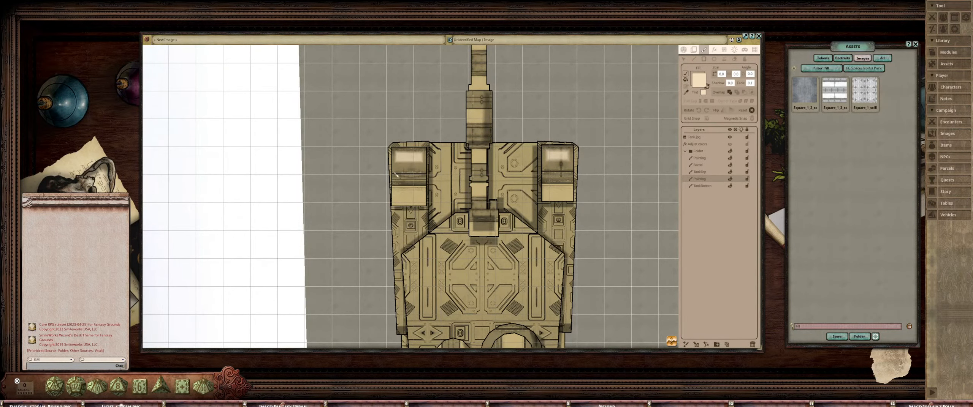
pyautogui.click(408, 157)
pyautogui.scroll(-3, 514, 162)
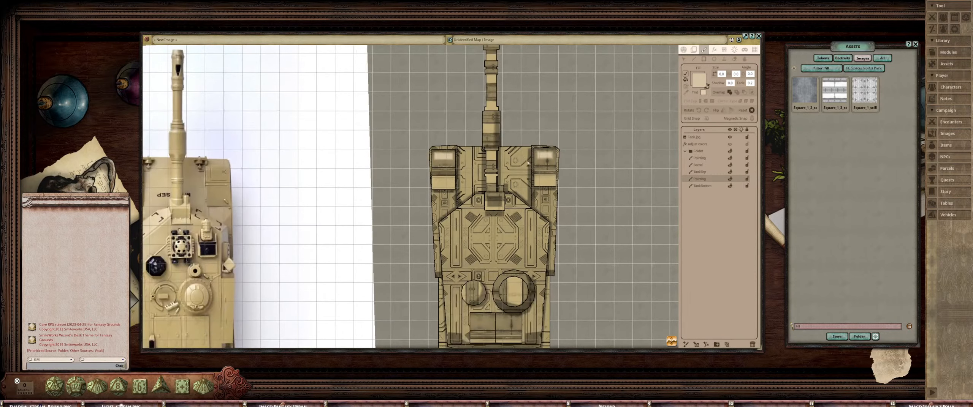
pyautogui.scroll(5, 442, 182)
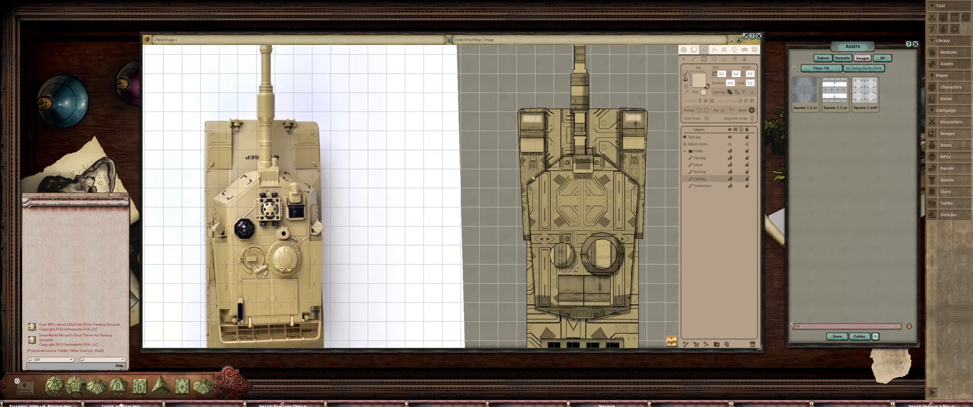
pyautogui.scroll(3, 542, 131)
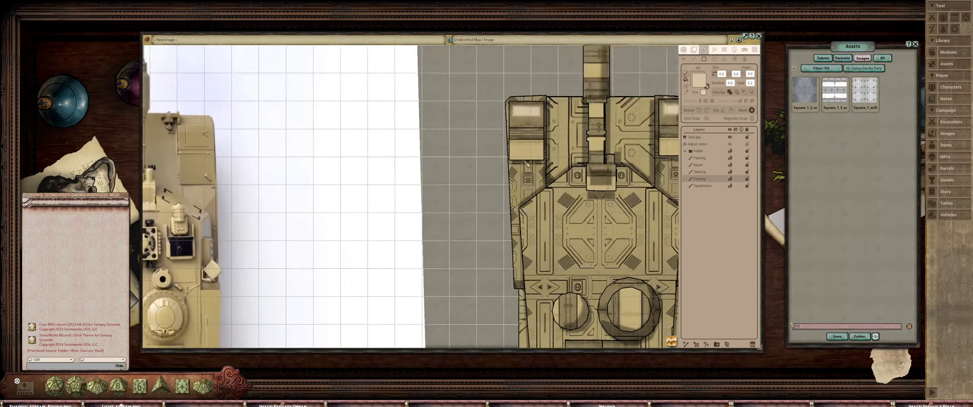
pyautogui.scroll(-2, 519, 161)
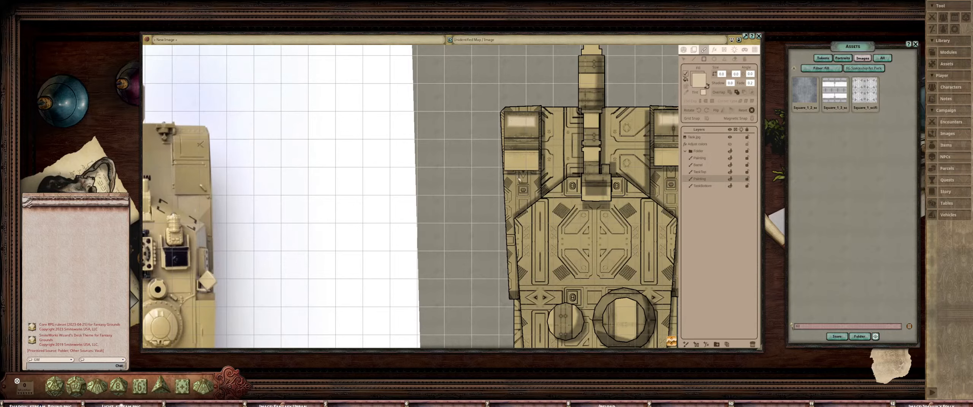
pyautogui.scroll(-2, 536, 175)
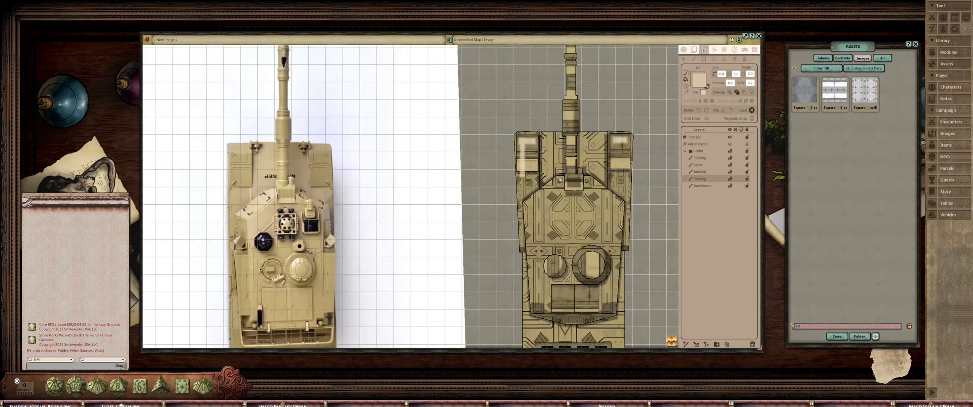
pyautogui.scroll(2, 651, 124)
# Move the top corner points of the tall highlight on the left front block toward the block's side edges
pyautogui.click(684, 60)
pyautogui.scroll(6, 465, 161)
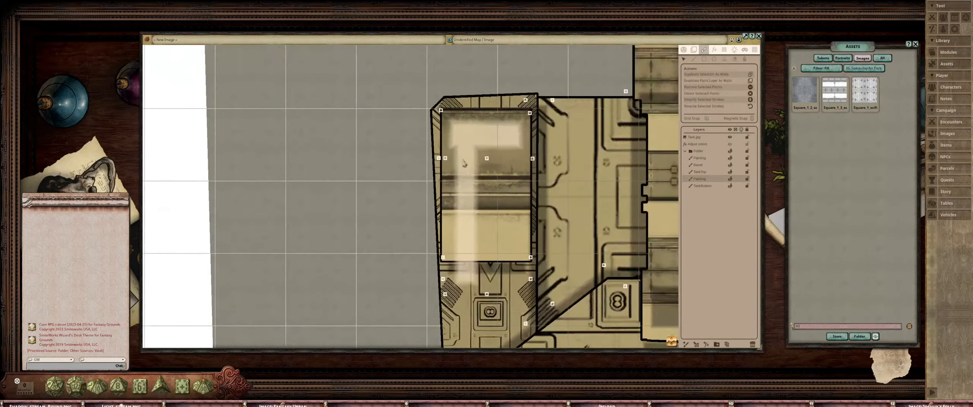
pyautogui.moveTo(445, 158); pyautogui.dragTo(442, 176)
pyautogui.moveTo(487, 159); pyautogui.dragTo(529, 149)
pyautogui.scroll(-2, 528, 152)
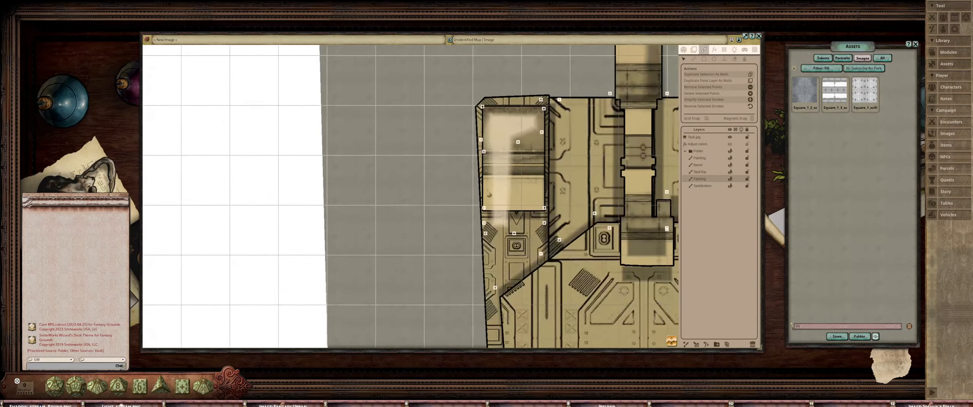
# Shorten the tall highlight to the left block's bottom edge and adjust the corners where it meets the upper highlight
pyautogui.moveTo(484, 209); pyautogui.dragTo(475, 208)
pyautogui.moveTo(484, 152); pyautogui.dragTo(478, 159)
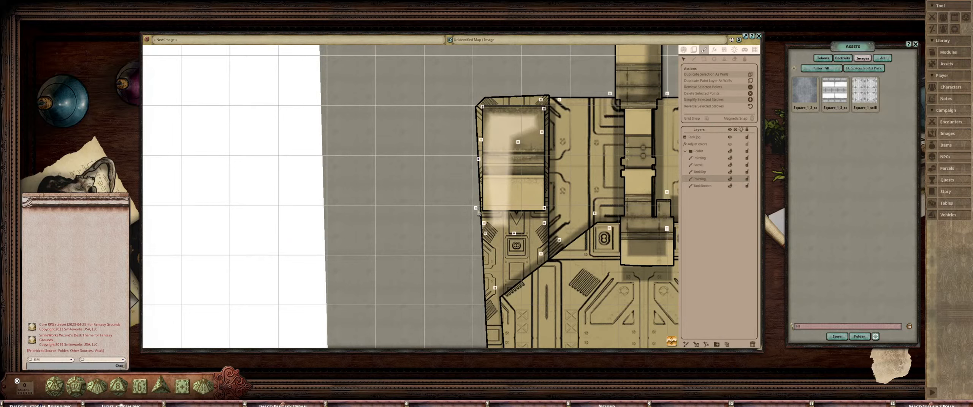
pyautogui.moveTo(476, 209); pyautogui.dragTo(481, 209)
pyautogui.moveTo(485, 233)
pyautogui.mouseDown()
pyautogui.moveTo(479, 209)
pyautogui.moveTo(511, 224)
pyautogui.moveTo(509, 215)
pyautogui.mouseUp()
pyautogui.moveTo(518, 142); pyautogui.dragTo(512, 136)
pyautogui.moveTo(483, 106); pyautogui.dragTo(480, 104)
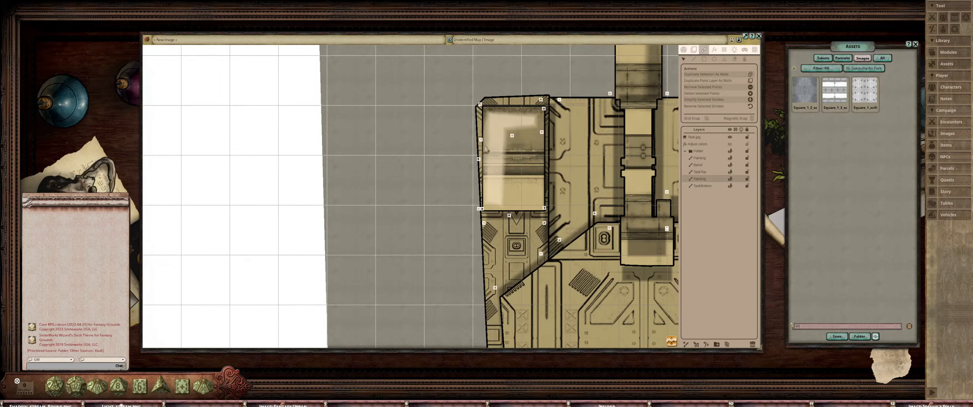
pyautogui.moveTo(481, 140); pyautogui.dragTo(484, 140)
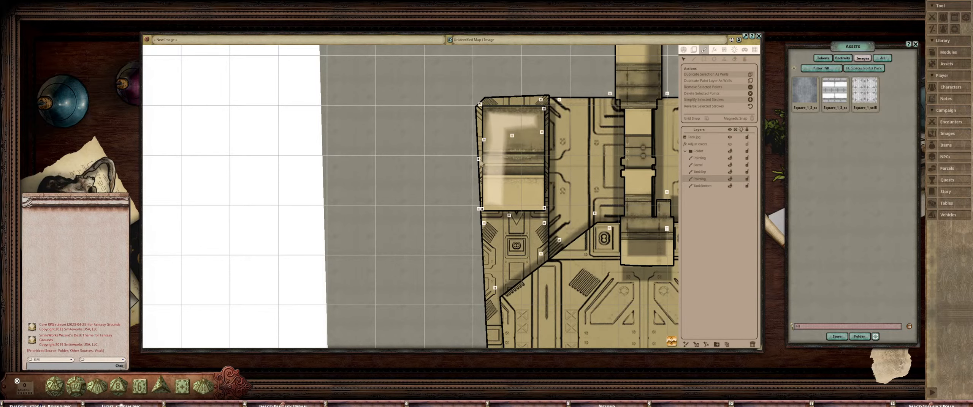
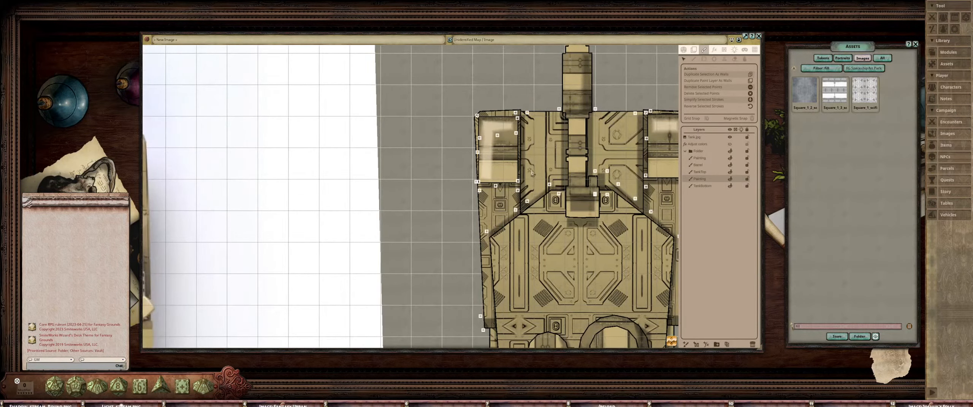
# Raise the two lower corner points of the tall highlight so it ends partway down the left front block
pyautogui.scroll(2, 471, 181)
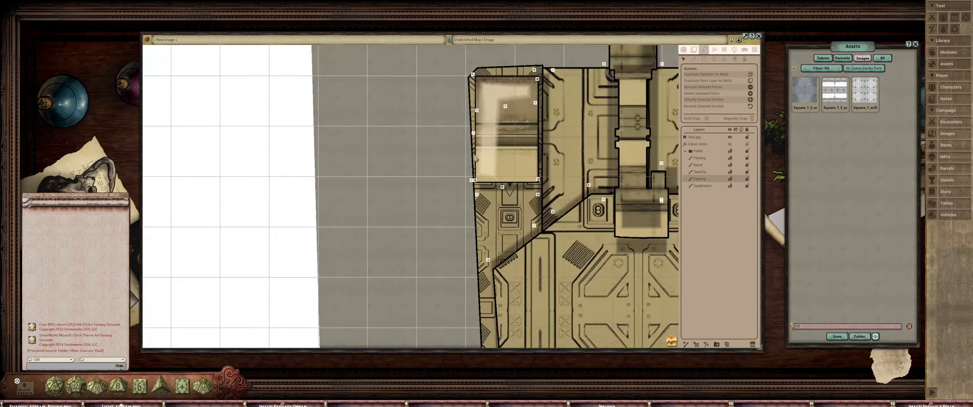
pyautogui.scroll(3, 498, 158)
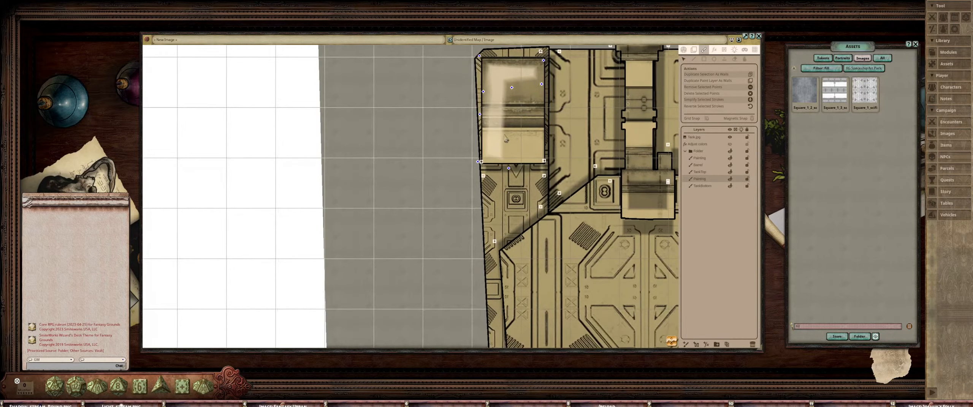
pyautogui.click(520, 181)
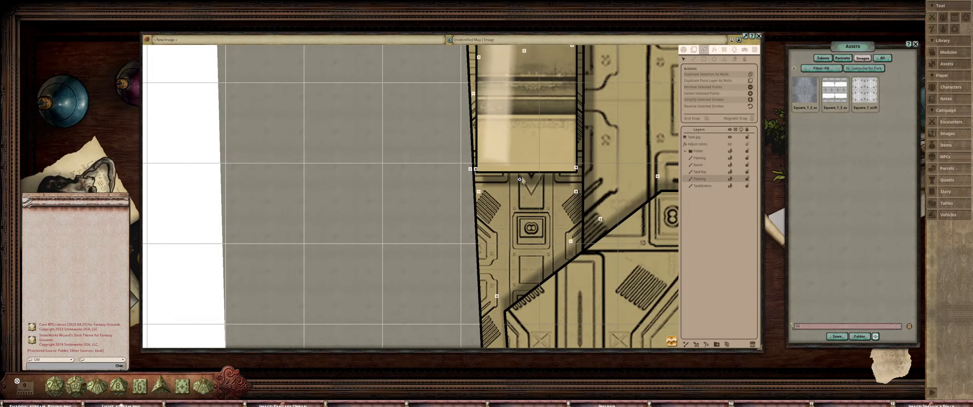
pyautogui.moveTo(520, 181); pyautogui.dragTo(506, 121)
pyautogui.moveTo(471, 170)
pyautogui.mouseDown()
pyautogui.moveTo(474, 141)
pyautogui.moveTo(470, 148)
pyautogui.mouseUp()
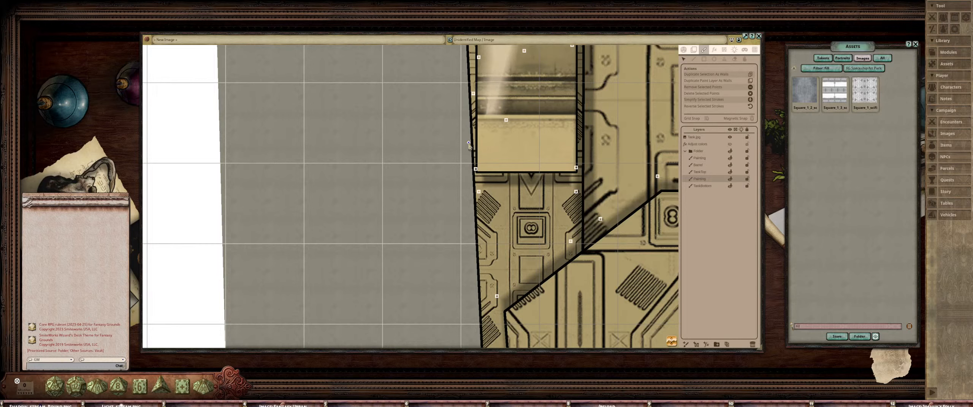
# Lower the tall highlight's inner bottom corner and shift its top corners outward to align with the left block's outer edge
pyautogui.scroll(-3, 472, 145)
pyautogui.scroll(2, 484, 194)
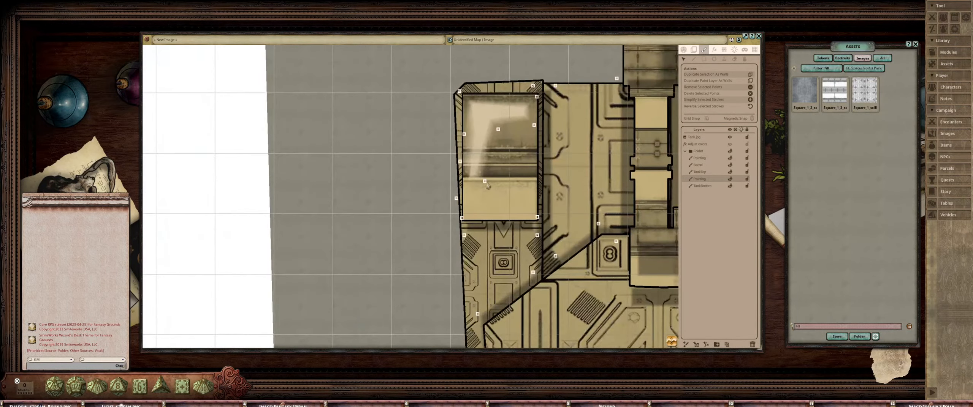
pyautogui.moveTo(482, 189); pyautogui.dragTo(481, 206)
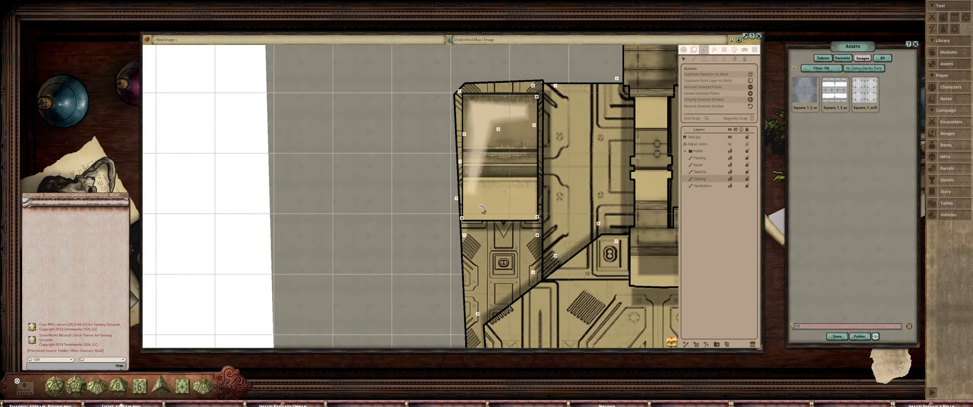
pyautogui.moveTo(498, 130); pyautogui.dragTo(494, 128)
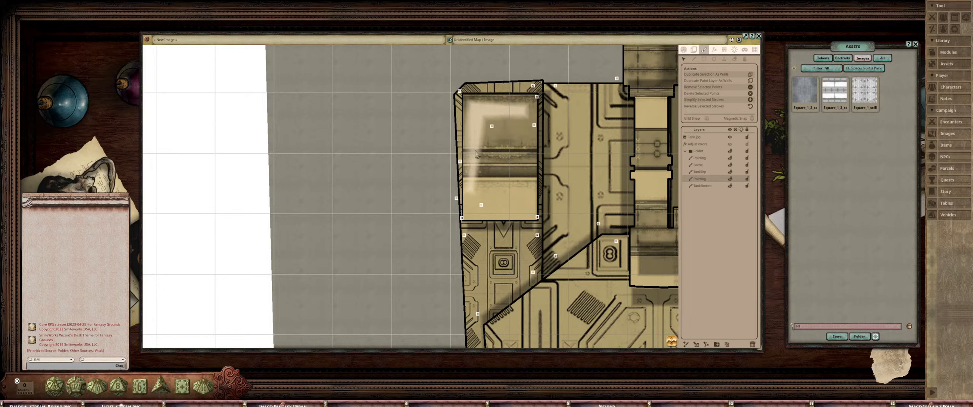
pyautogui.moveTo(461, 163); pyautogui.dragTo(456, 166)
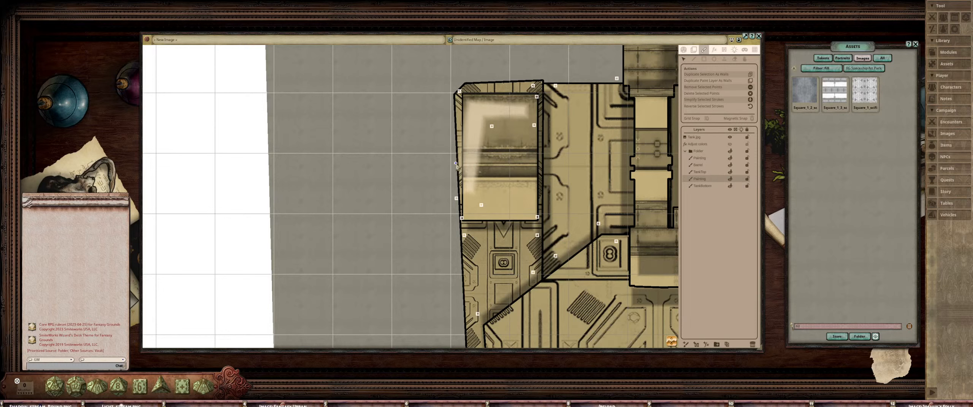
# Delete a lower corner point of the tall highlight on the left front block and nudge its outer lower point so it tapers downward
pyautogui.press('Delete')
pyautogui.moveTo(457, 199); pyautogui.dragTo(459, 199)
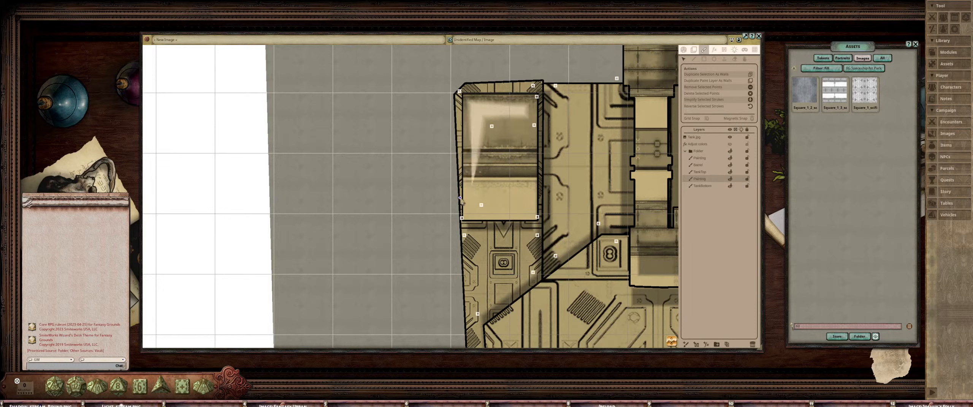
pyautogui.scroll(-8, 461, 202)
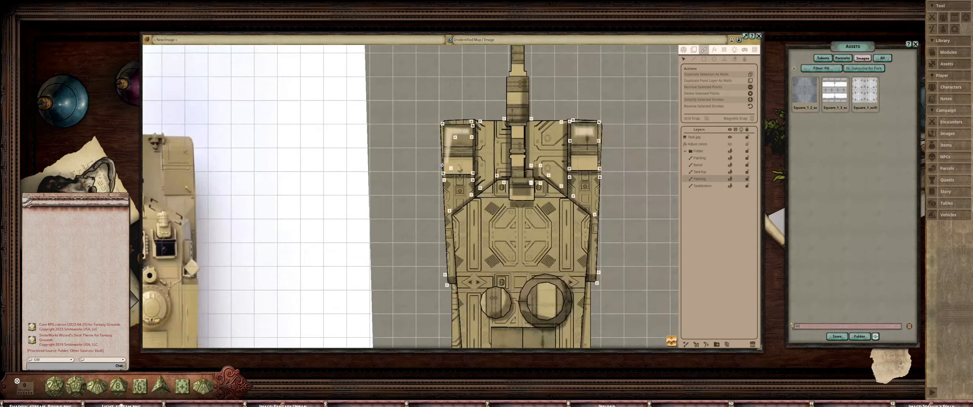
# Draw a soft highlight shape on the folder's topmost layer, along the turret's angled front-left edge up to the gun mount
pyautogui.scroll(5, 304, 149)
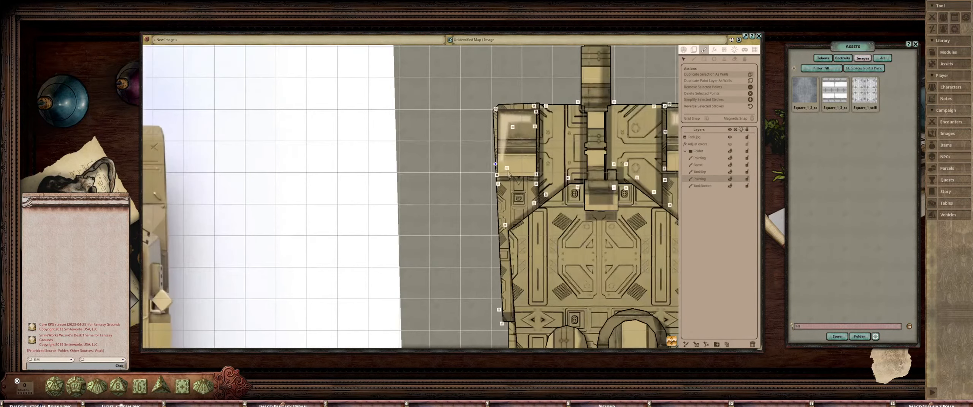
pyautogui.scroll(-2, 304, 149)
pyautogui.moveTo(519, 180); pyautogui.dragTo(522, 156)
pyautogui.scroll(1, 523, 156)
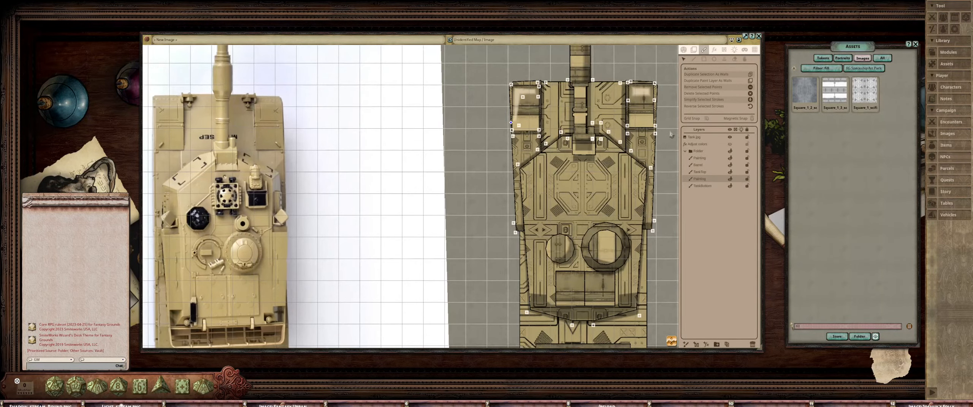
pyautogui.moveTo(549, 190); pyautogui.dragTo(539, 165)
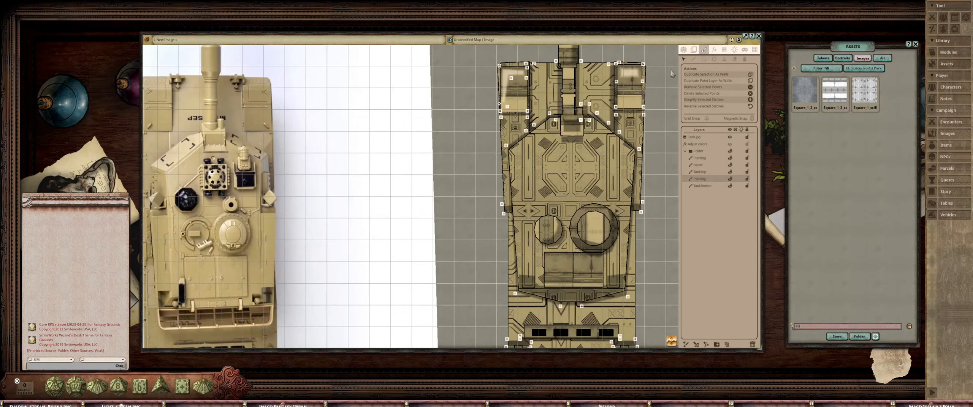
pyautogui.click(704, 59)
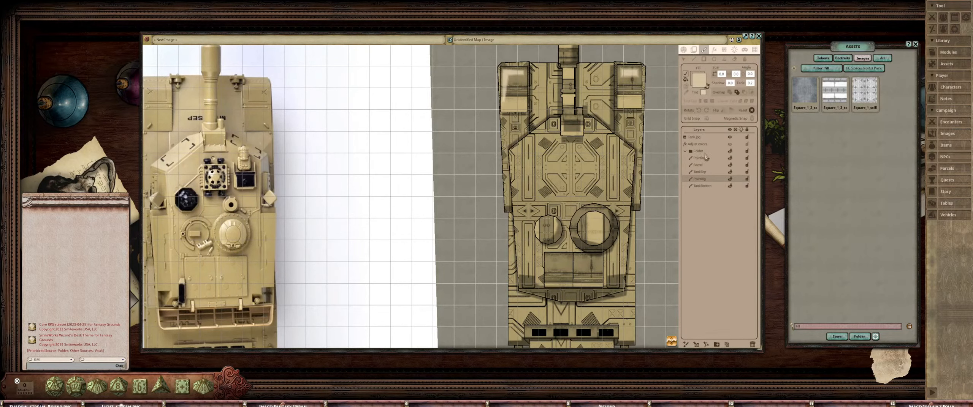
pyautogui.click(707, 159)
pyautogui.moveTo(574, 196); pyautogui.dragTo(586, 174)
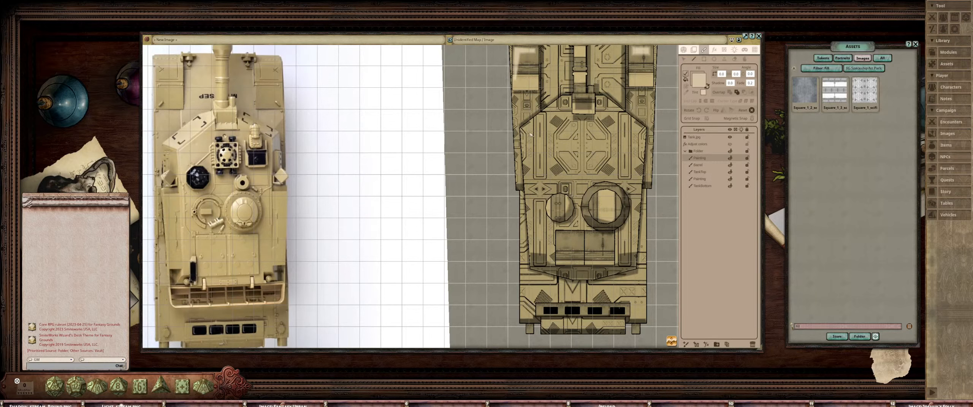
pyautogui.moveTo(523, 133)
pyautogui.mouseDown()
pyautogui.moveTo(540, 145)
pyautogui.moveTo(574, 120)
pyautogui.moveTo(577, 94)
pyautogui.mouseUp()
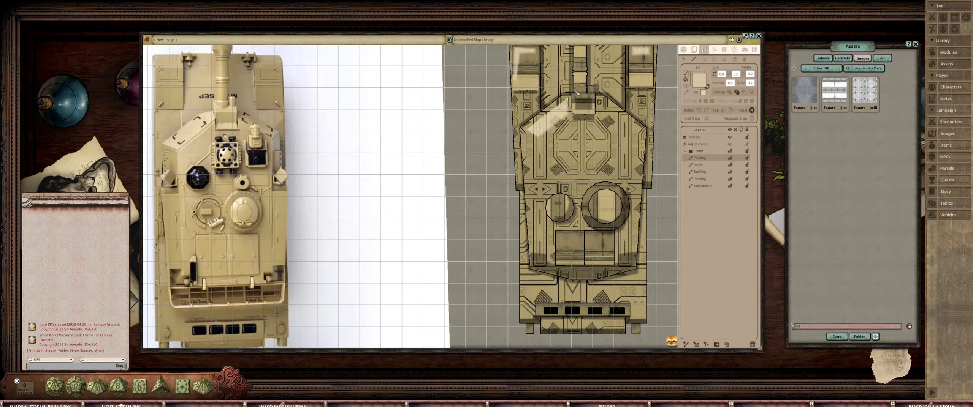
pyautogui.click(574, 90)
# Move the turret highlight's outer corner point outward past the turret's left edge and adjust its upper corner beside the gun mount
pyautogui.click(683, 59)
pyautogui.scroll(3, 540, 126)
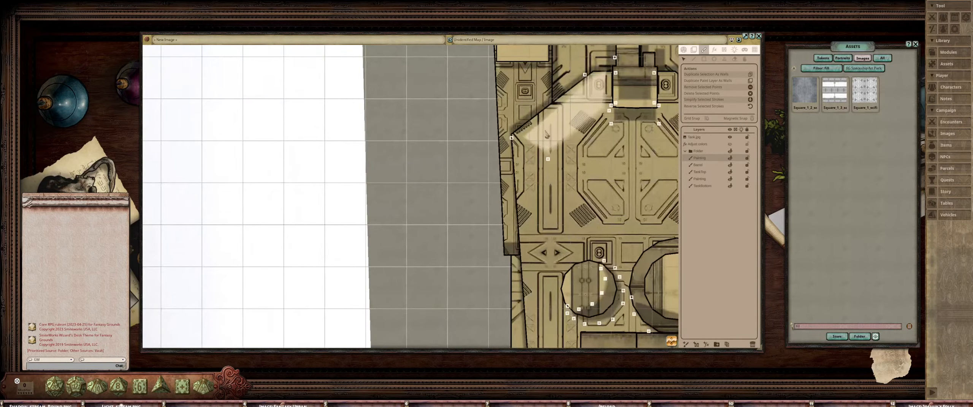
pyautogui.moveTo(512, 139); pyautogui.dragTo(499, 140)
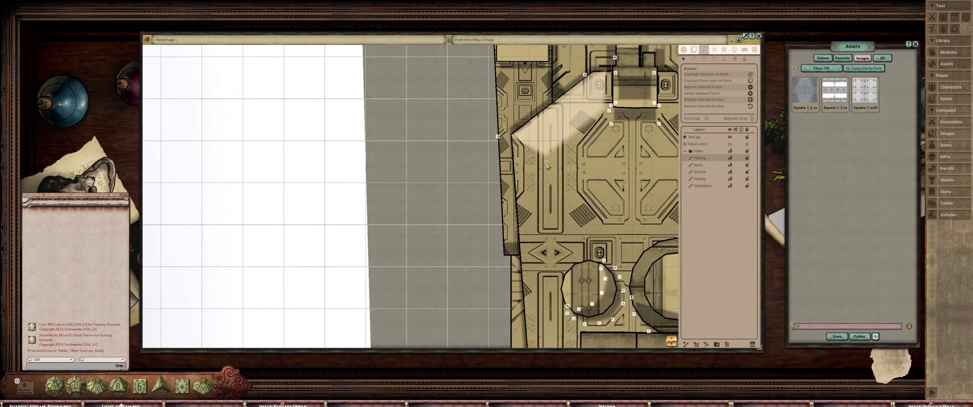
pyautogui.scroll(-5, 547, 166)
pyautogui.scroll(4, 569, 152)
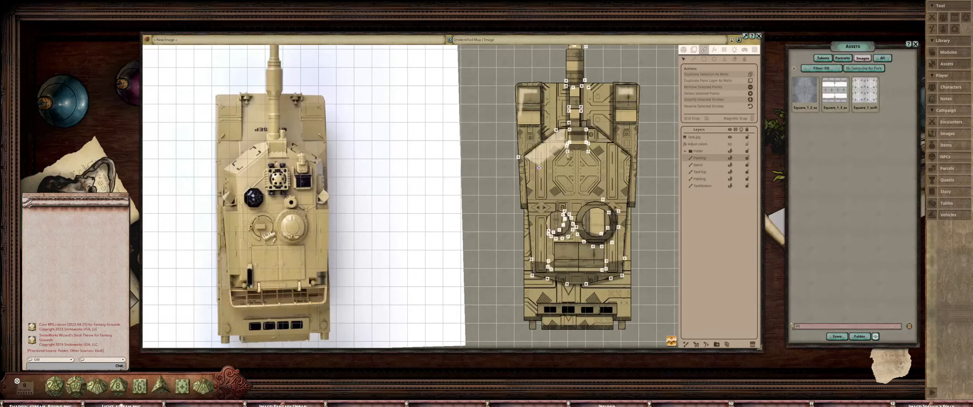
pyautogui.scroll(2, 560, 153)
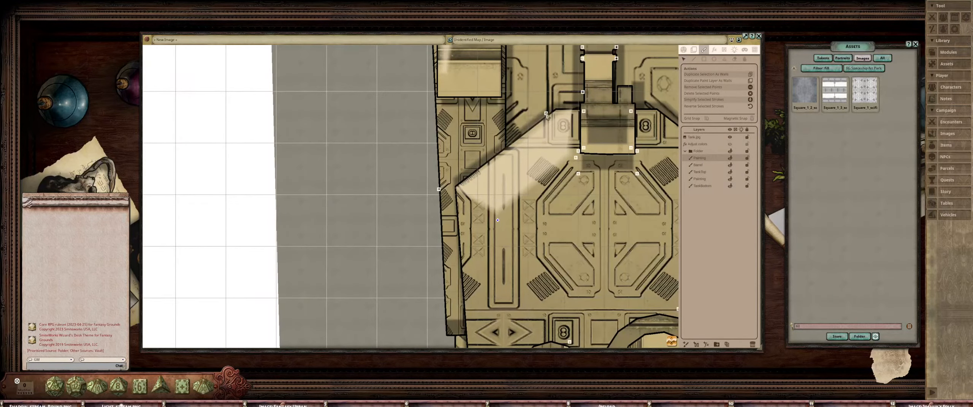
pyautogui.click(546, 114)
pyautogui.moveTo(584, 98); pyautogui.dragTo(586, 106)
pyautogui.hotkey('ctrl', 'a')
# Compare the highlighted turret and hull with the model tank photo at different magnifications
pyautogui.scroll(-2, 576, 159)
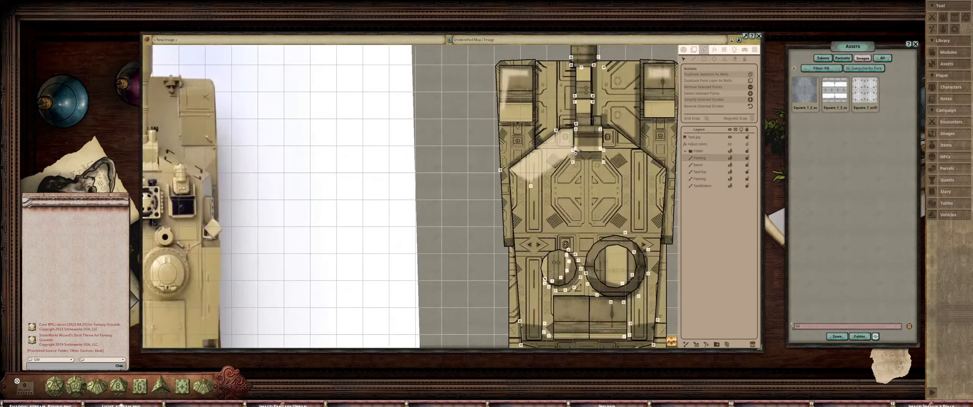
pyautogui.scroll(-4, 578, 151)
pyautogui.moveTo(578, 151); pyautogui.dragTo(564, 111)
pyautogui.scroll(3, 564, 112)
pyautogui.scroll(-4, 541, 118)
pyautogui.moveTo(524, 142); pyautogui.dragTo(542, 148)
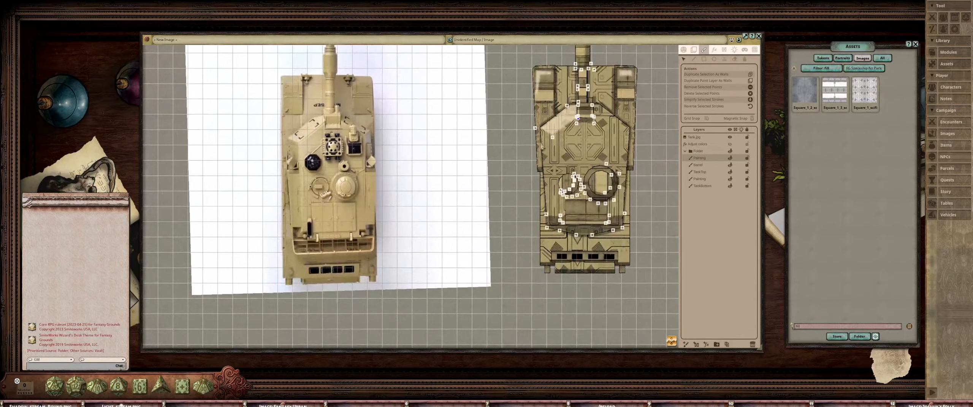
pyautogui.scroll(3, 544, 149)
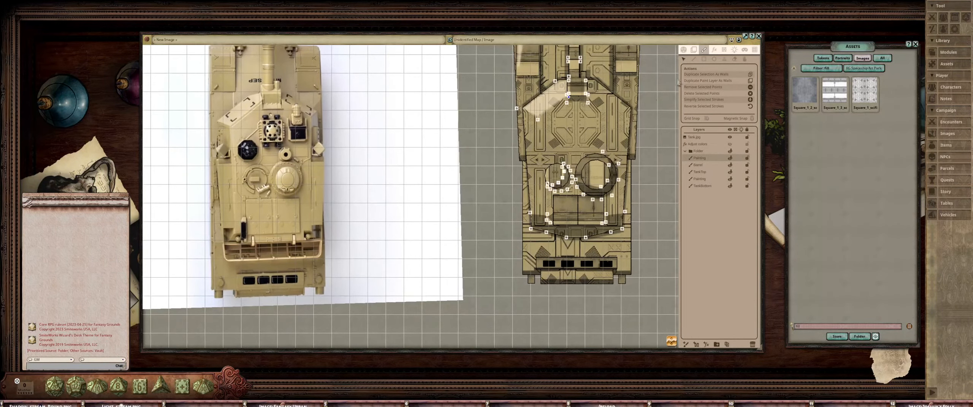
pyautogui.click(704, 59)
pyautogui.scroll(-3, 533, 142)
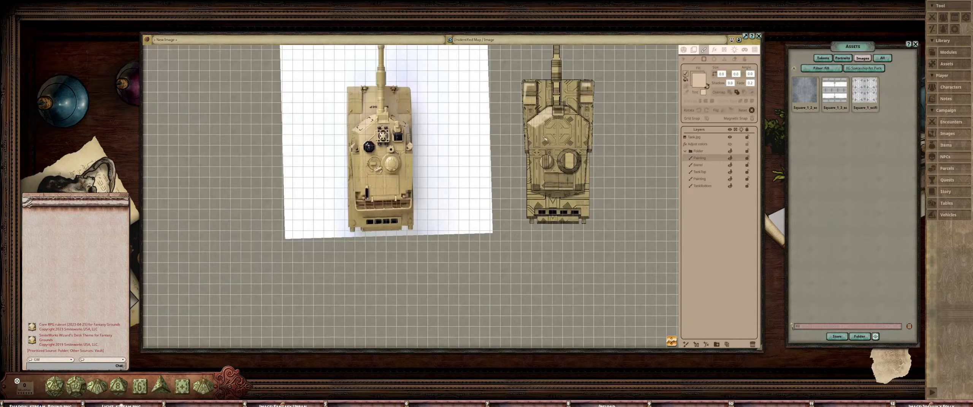
pyautogui.scroll(-2, 546, 140)
pyautogui.scroll(4, 475, 173)
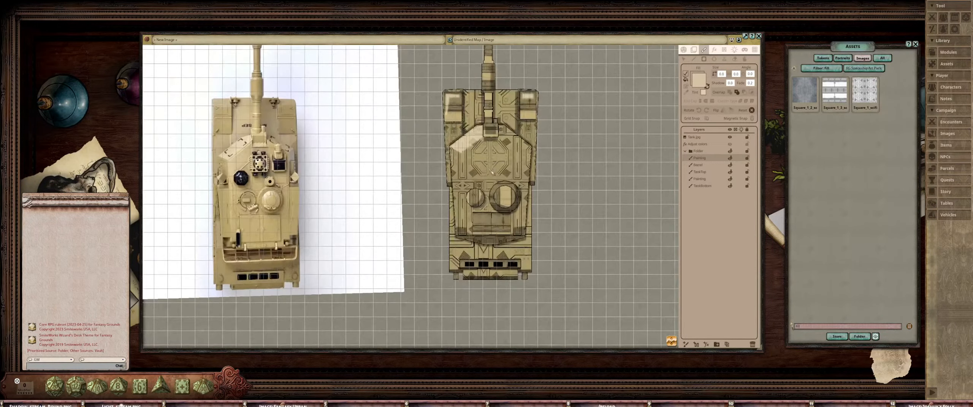
pyautogui.moveTo(553, 181); pyautogui.dragTo(528, 163)
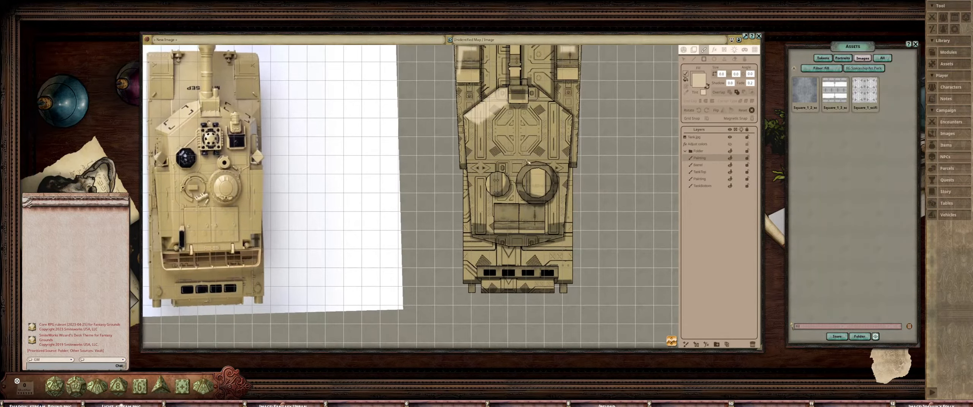
pyautogui.scroll(-5, 528, 163)
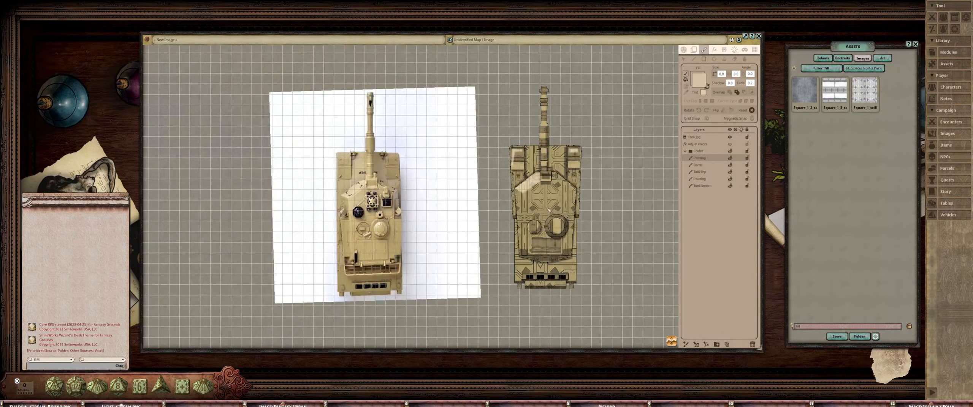
pyautogui.scroll(-2, 498, 177)
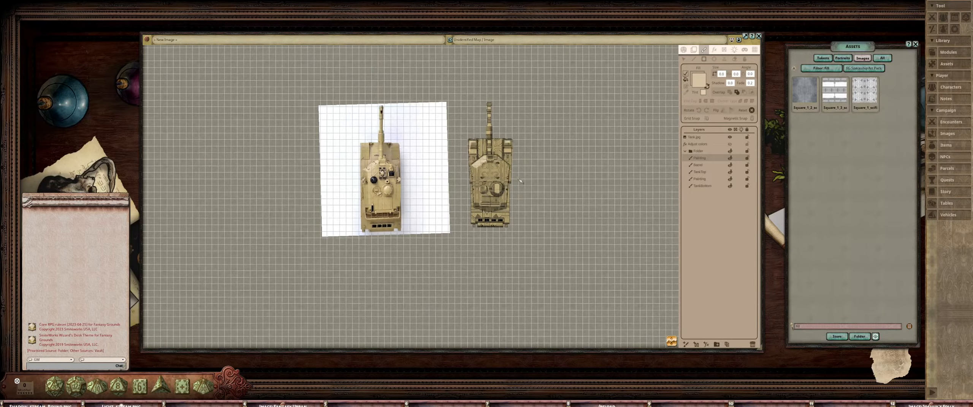
pyautogui.scroll(8, 520, 182)
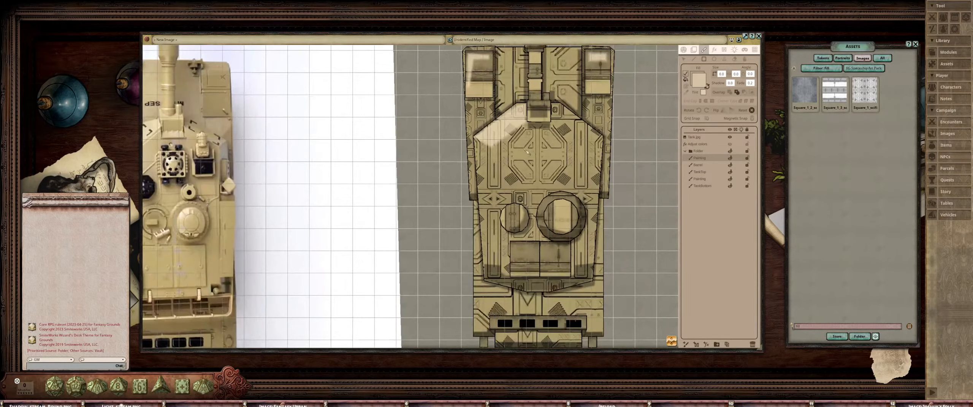
pyautogui.scroll(-3, 527, 153)
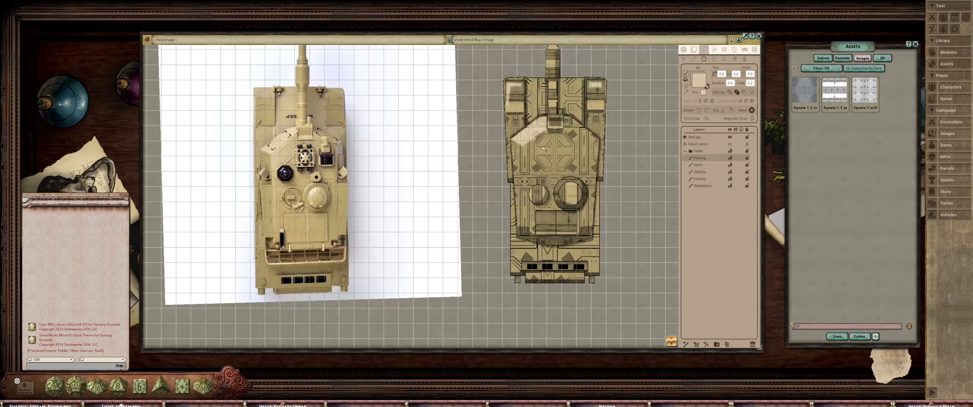
pyautogui.scroll(2, 558, 154)
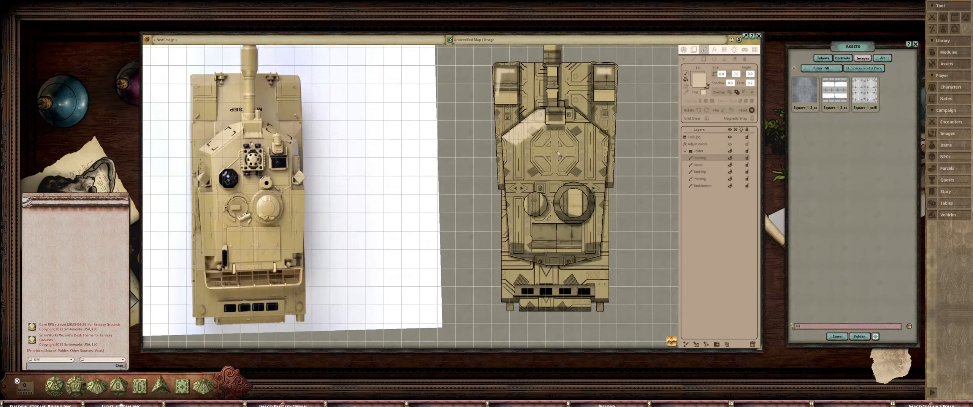
pyautogui.moveTo(566, 176); pyautogui.dragTo(568, 160)
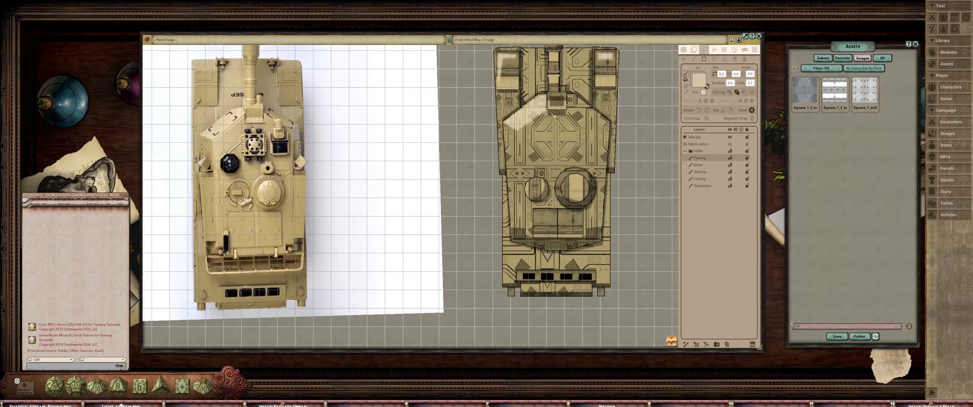
pyautogui.moveTo(534, 151); pyautogui.dragTo(534, 155)
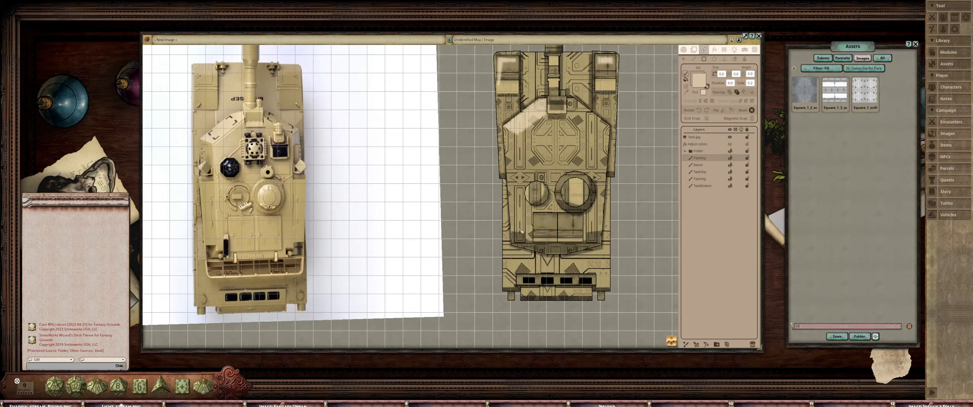
pyautogui.moveTo(519, 209); pyautogui.dragTo(511, 201)
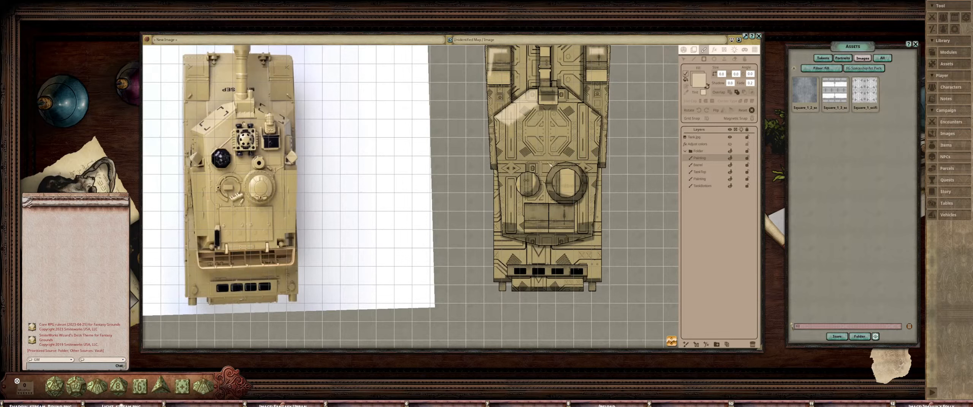
# Draw a circular highlight over the large round hatch and cut a smaller circle out of it, leaving only the outer ring lit
pyautogui.scroll(3, 550, 165)
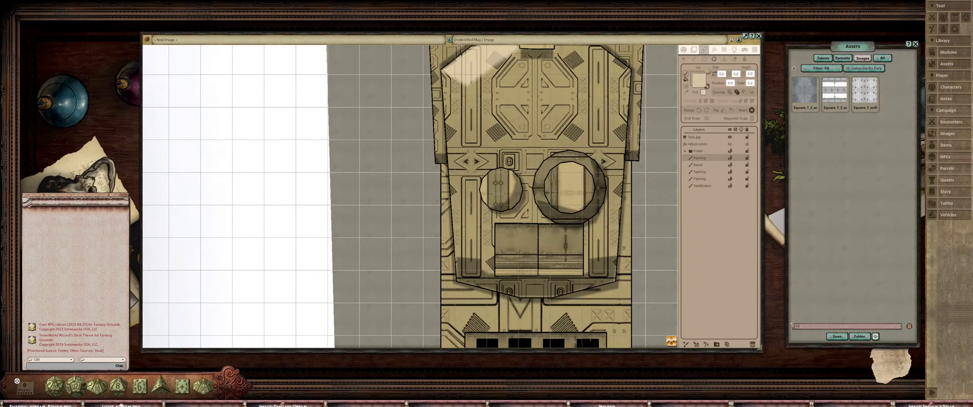
pyautogui.scroll(-2, 517, 184)
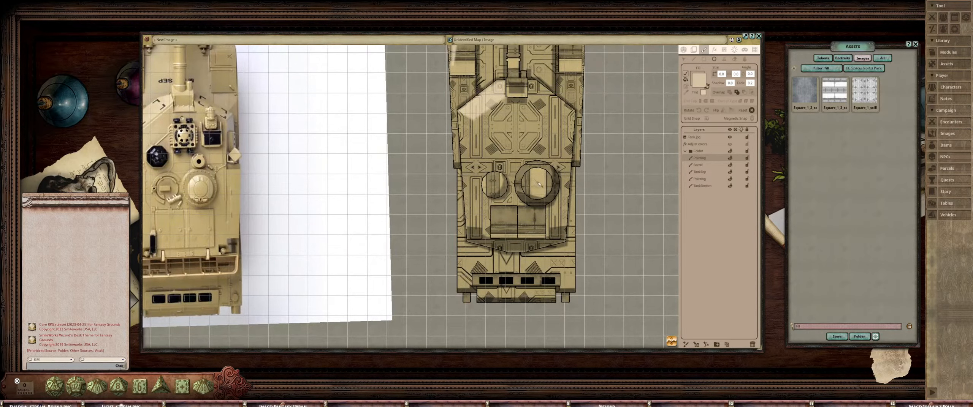
pyautogui.hotkey('shift', 'alt')
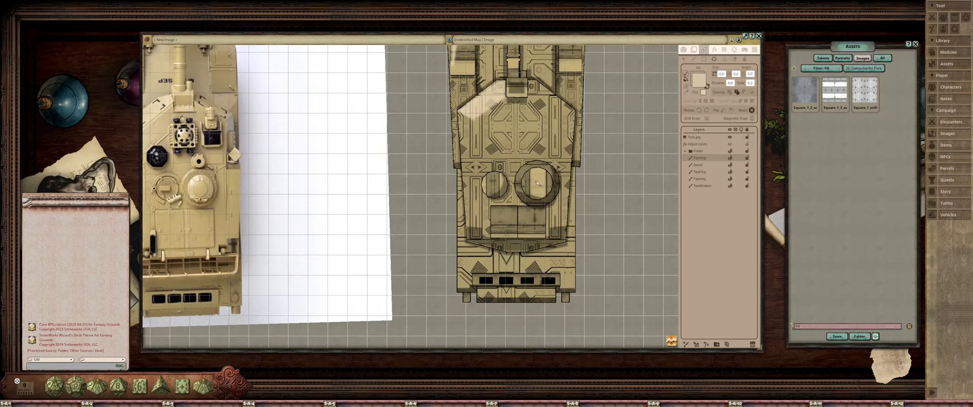
pyautogui.moveTo(538, 184); pyautogui.dragTo(557, 192)
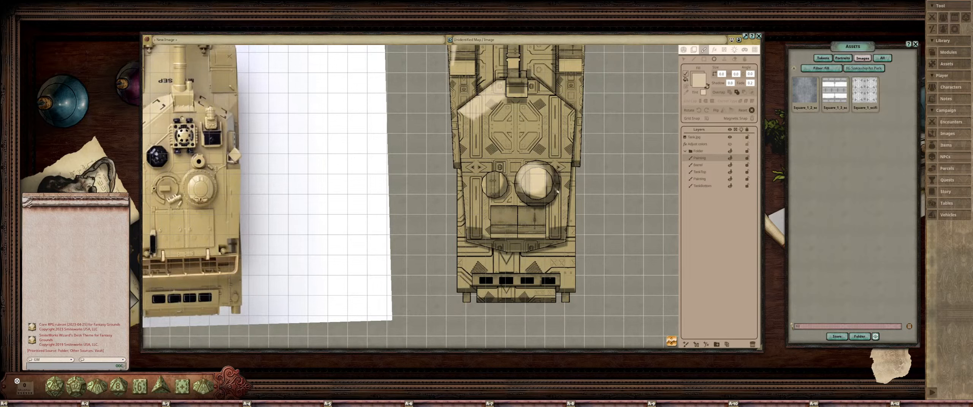
pyautogui.scroll(2, 549, 196)
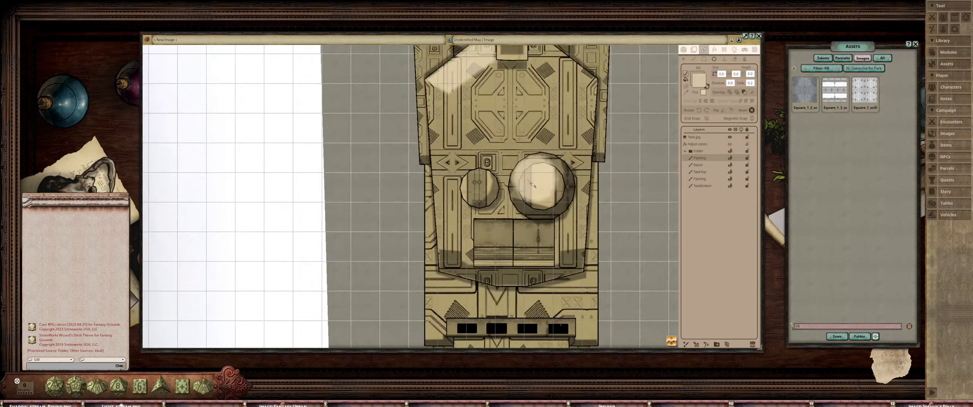
pyautogui.hotkey('shift', 'alt')
pyautogui.moveTo(542, 183); pyautogui.dragTo(565, 185)
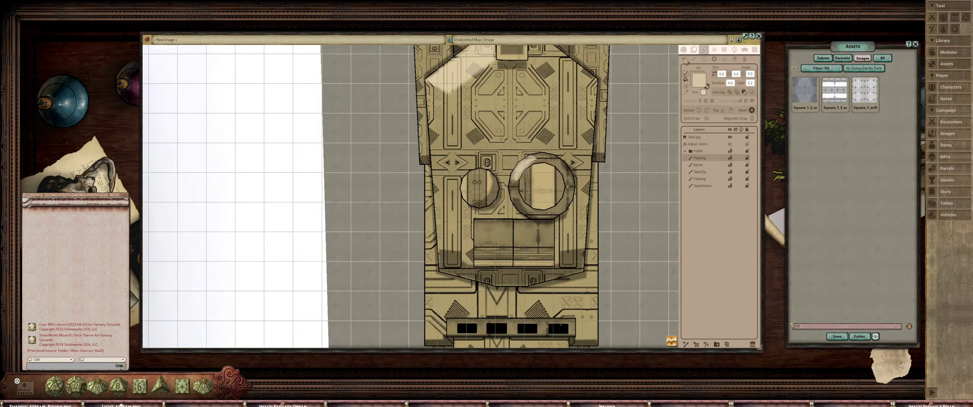
# Adjust the points of the ring highlight along the large hatch's upper rim to reshape its lit arc toward the upper right
pyautogui.click(684, 60)
pyautogui.scroll(3, 523, 163)
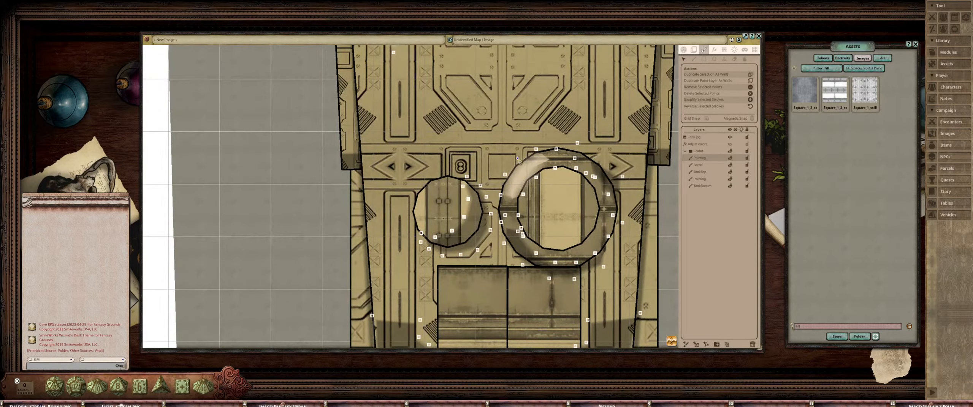
pyautogui.moveTo(517, 158); pyautogui.dragTo(588, 179)
pyautogui.moveTo(557, 154); pyautogui.dragTo(558, 153)
pyautogui.click(580, 164)
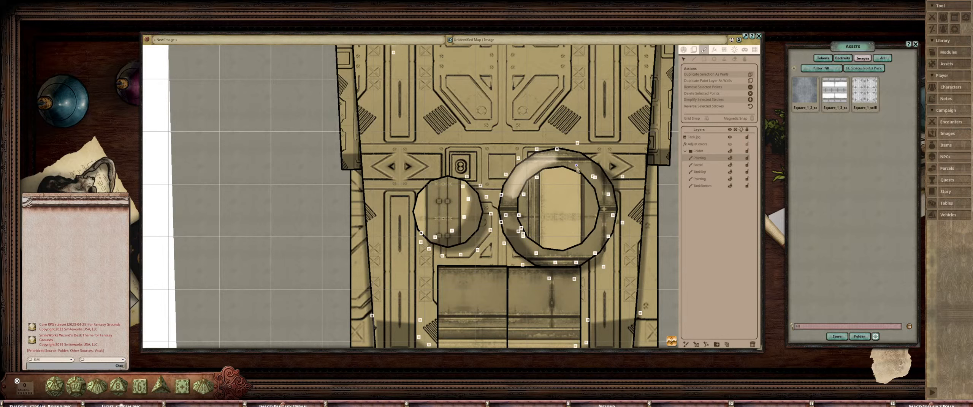
pyautogui.moveTo(558, 151); pyautogui.dragTo(573, 151)
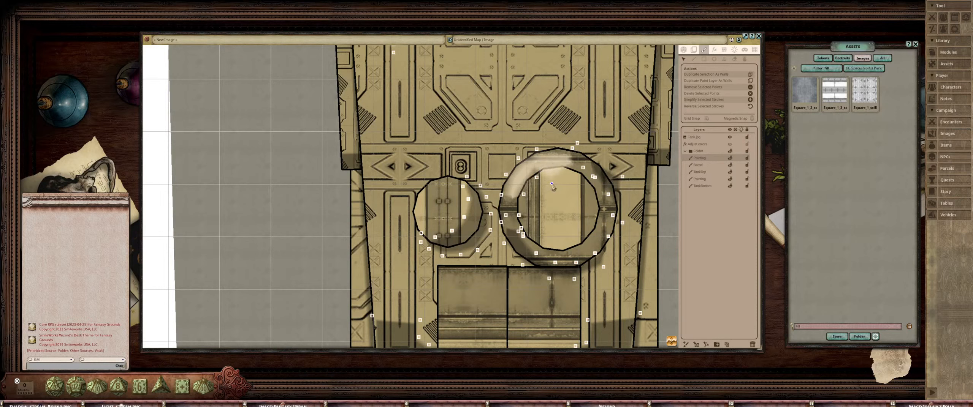
# Move the ring highlight's points at the large hatch's left and upper-right rim to soften and reshape the lit arc
pyautogui.moveTo(537, 183)
pyautogui.mouseDown()
pyautogui.moveTo(554, 196)
pyautogui.moveTo(512, 207)
pyautogui.moveTo(519, 226)
pyautogui.moveTo(522, 215)
pyautogui.moveTo(502, 222)
pyautogui.mouseUp()
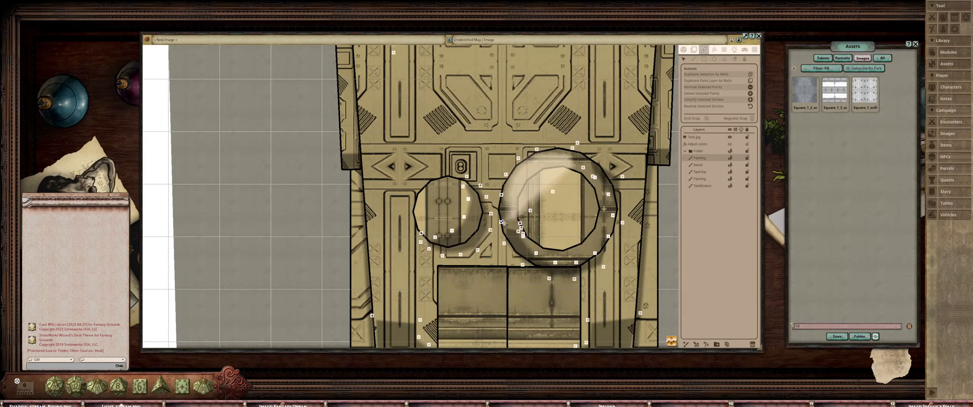
pyautogui.hotkey('ctrl', 'z')
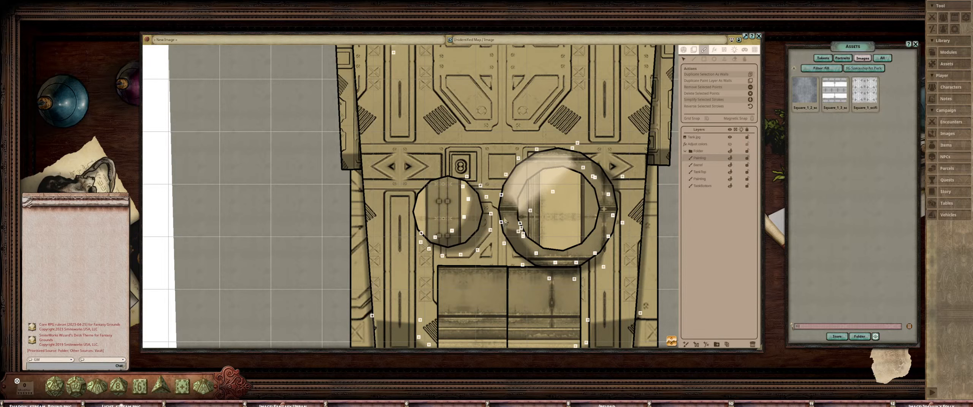
pyautogui.moveTo(500, 196)
pyautogui.mouseDown()
pyautogui.moveTo(492, 215)
pyautogui.moveTo(551, 184)
pyautogui.mouseUp()
pyautogui.click(583, 167)
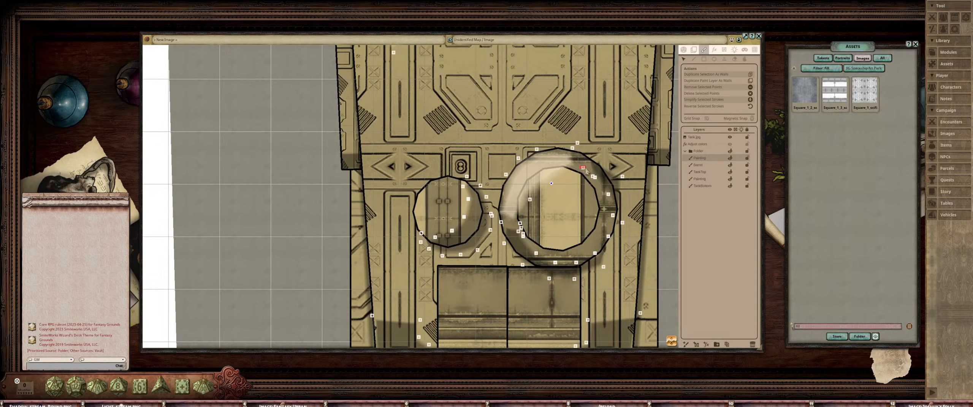
pyautogui.moveTo(588, 168); pyautogui.dragTo(575, 150)
# Compare the large hatch's lit rim with the hatch on the model tank photo at different magnifications
pyautogui.scroll(-5, 575, 150)
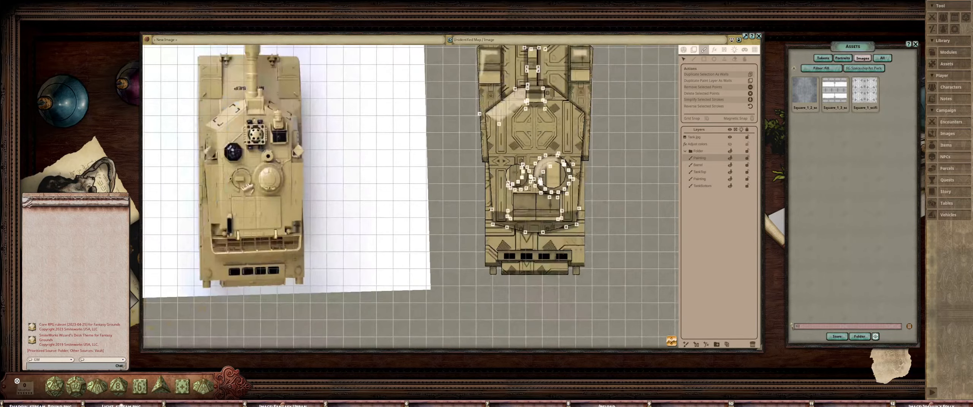
pyautogui.scroll(3, 496, 154)
pyautogui.scroll(-5, 496, 154)
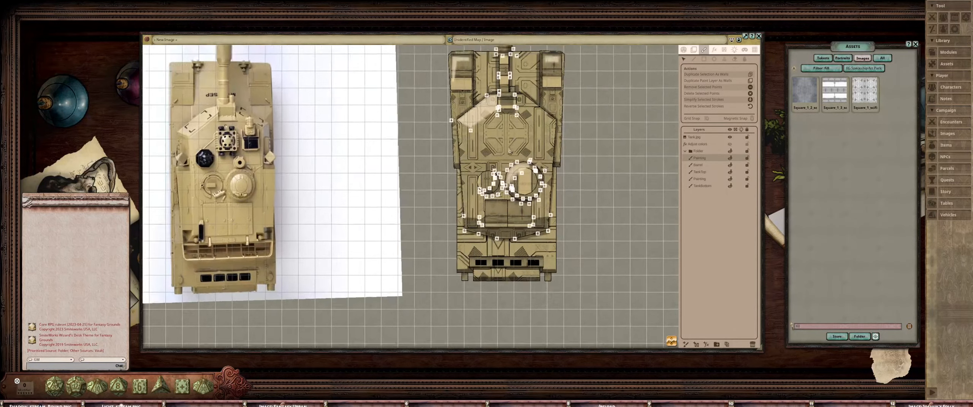
pyautogui.scroll(6, 496, 154)
pyautogui.click(714, 59)
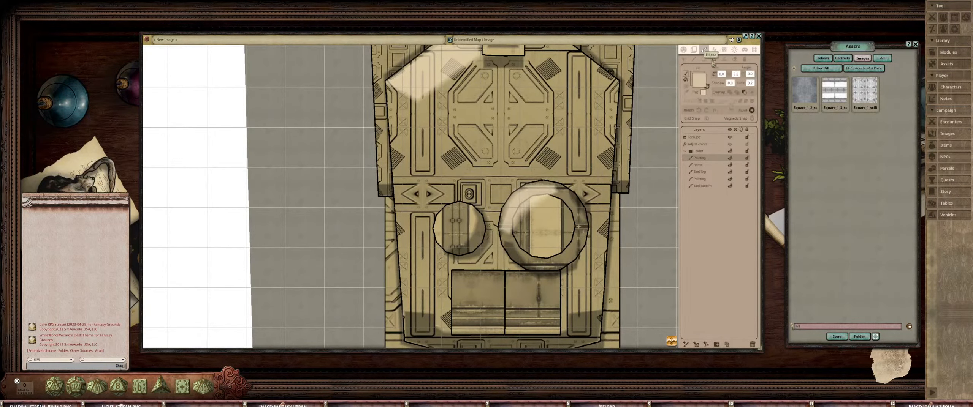
pyautogui.scroll(-5, 707, 86)
pyautogui.scroll(5, 571, 130)
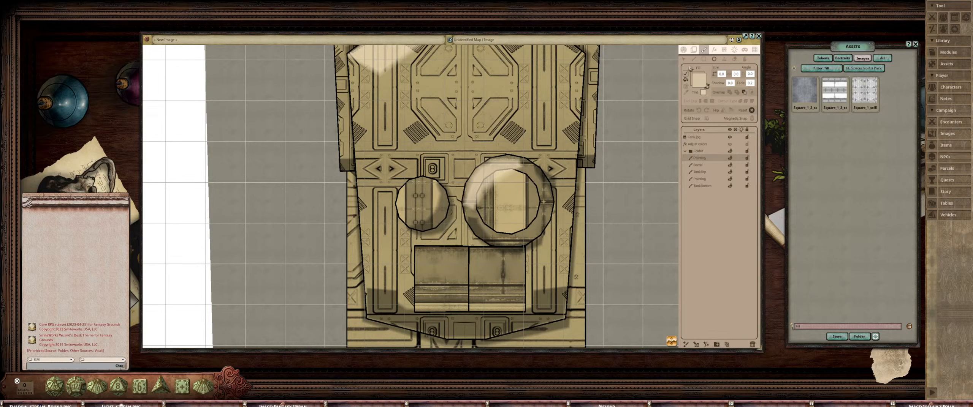
# Adjust the ring's points along the right and lower rim of the large hatch
pyautogui.click(684, 59)
pyautogui.moveTo(552, 232); pyautogui.dragTo(556, 200)
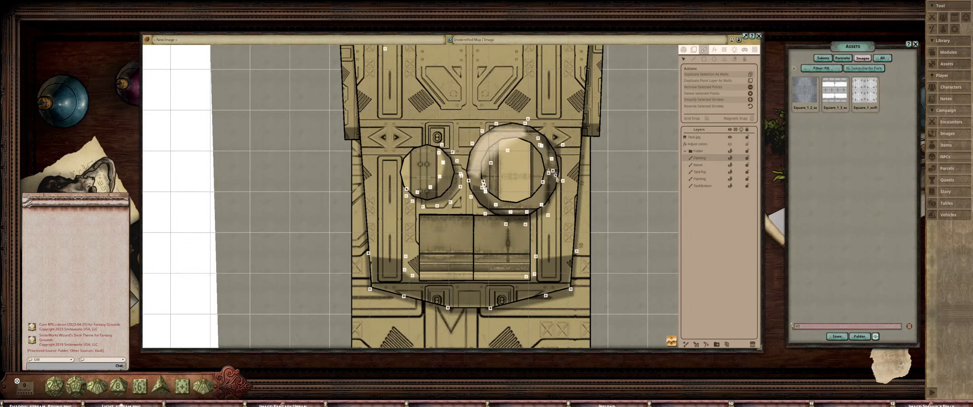
pyautogui.click(556, 176)
pyautogui.moveTo(543, 207)
pyautogui.mouseDown()
pyautogui.moveTo(537, 196)
pyautogui.moveTo(531, 214)
pyautogui.moveTo(510, 207)
pyautogui.mouseUp()
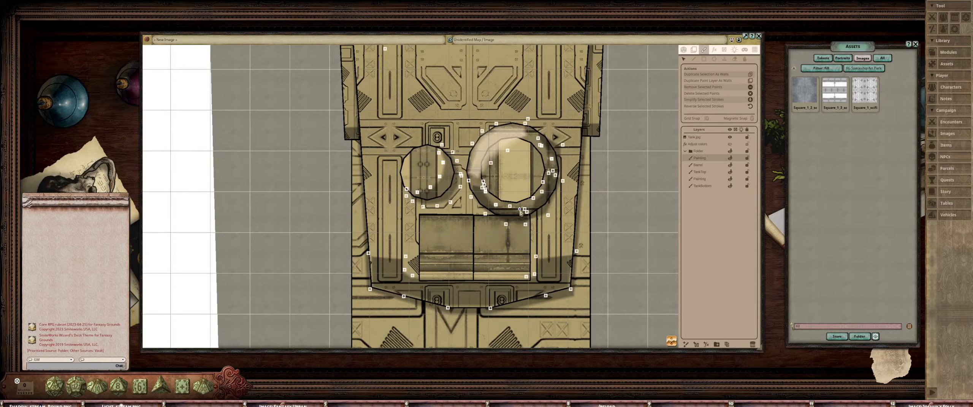
pyautogui.click(516, 209)
pyautogui.moveTo(524, 209); pyautogui.dragTo(517, 205)
pyautogui.scroll(-3, 518, 209)
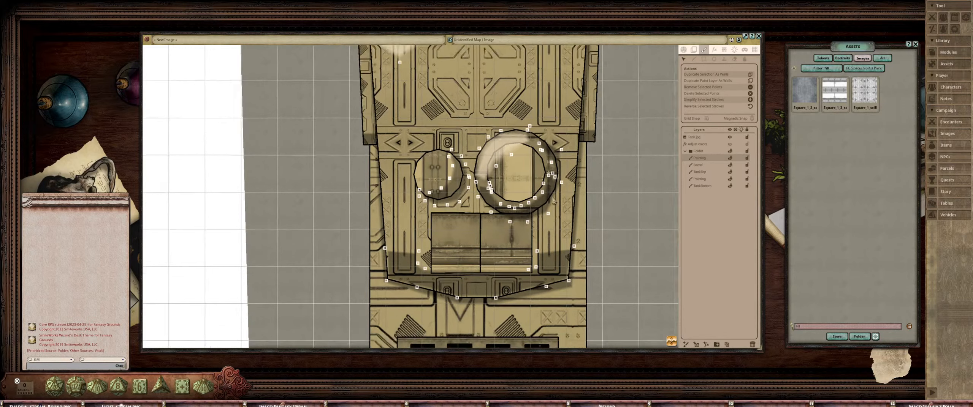
# Clear the surplus points from the large hatch's right and upper-right rim, keeping the ring's shading
pyautogui.scroll(3, 516, 208)
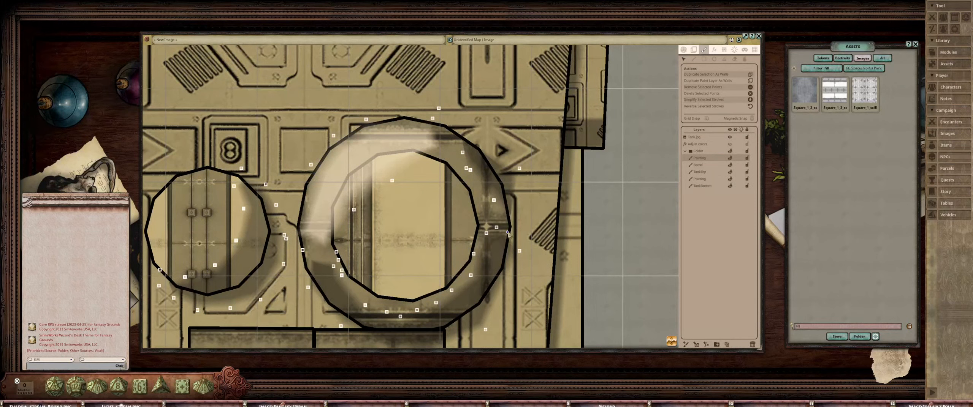
pyautogui.moveTo(513, 223)
pyautogui.mouseDown()
pyautogui.moveTo(496, 224)
pyautogui.moveTo(489, 204)
pyautogui.mouseUp()
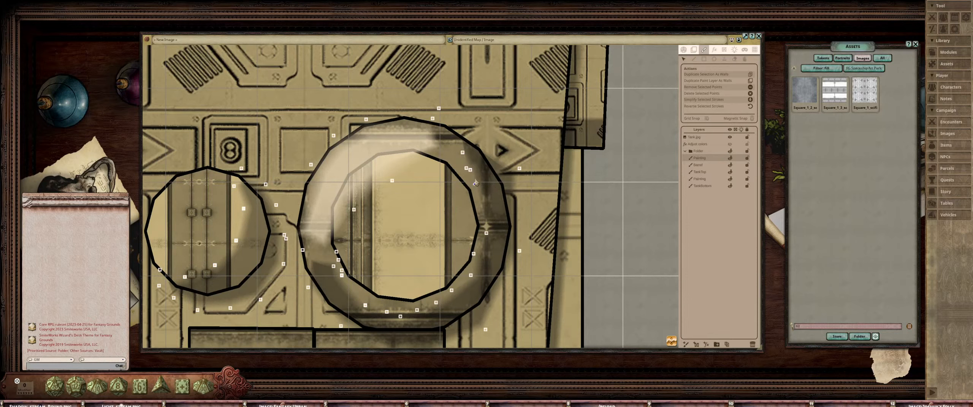
pyautogui.moveTo(470, 170); pyautogui.dragTo(472, 183)
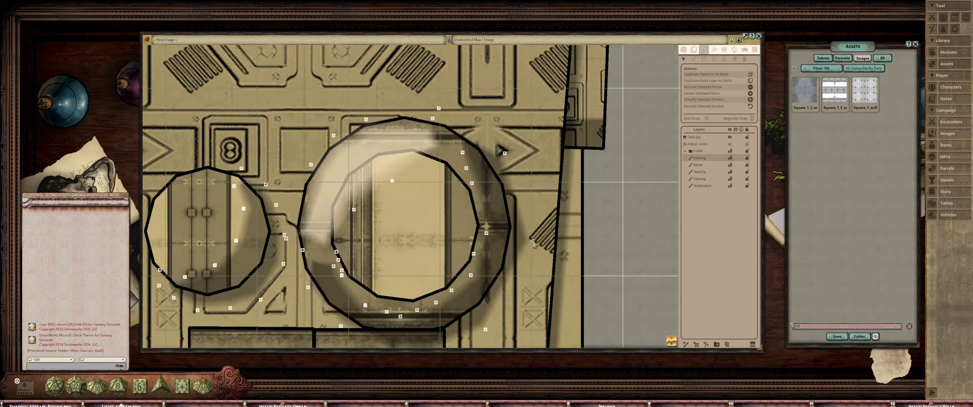
pyautogui.scroll(-4, 532, 238)
pyautogui.scroll(2, 530, 224)
pyautogui.scroll(-2, 529, 212)
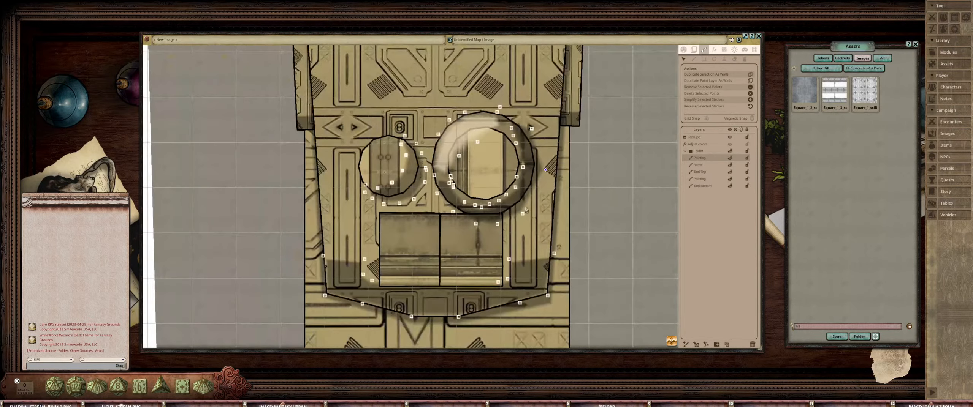
pyautogui.scroll(1, 530, 207)
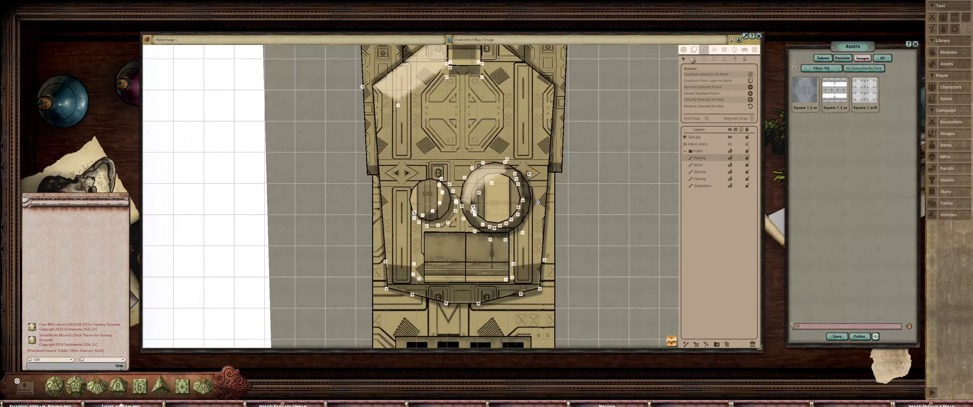
# Compare the shading of the turret and both hatches with the model tank photo at different magnifications
pyautogui.click(704, 59)
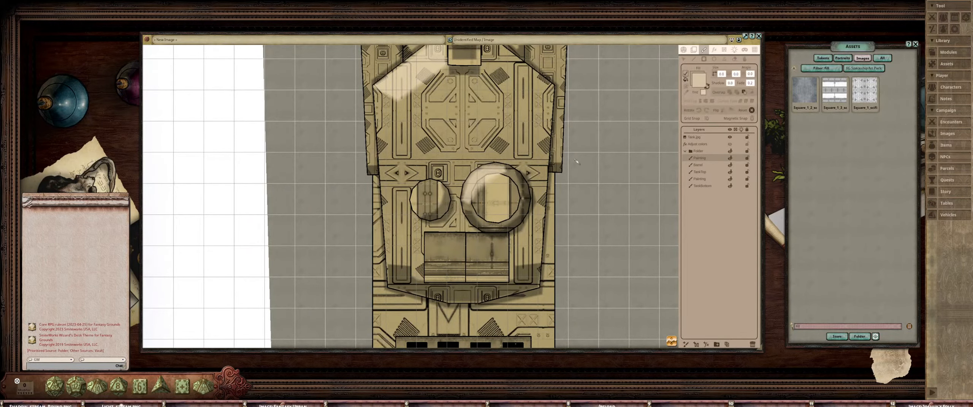
pyautogui.scroll(-4, 577, 163)
pyautogui.scroll(2, 532, 171)
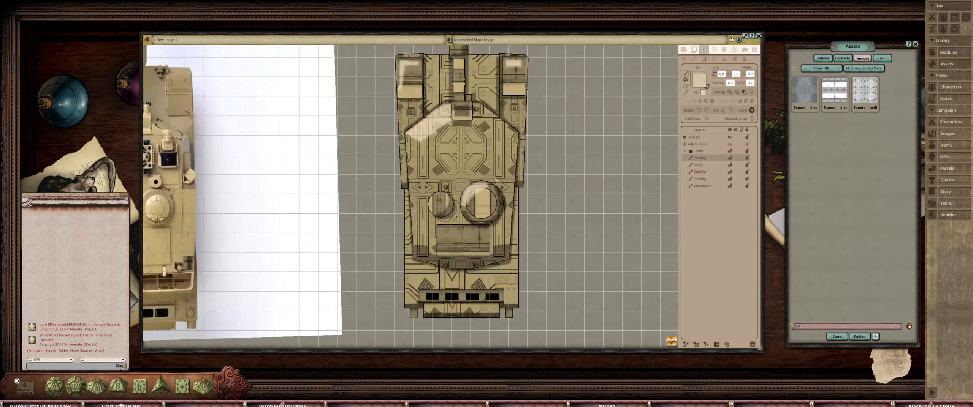
pyautogui.moveTo(444, 180); pyautogui.dragTo(495, 174)
pyautogui.scroll(-3, 497, 172)
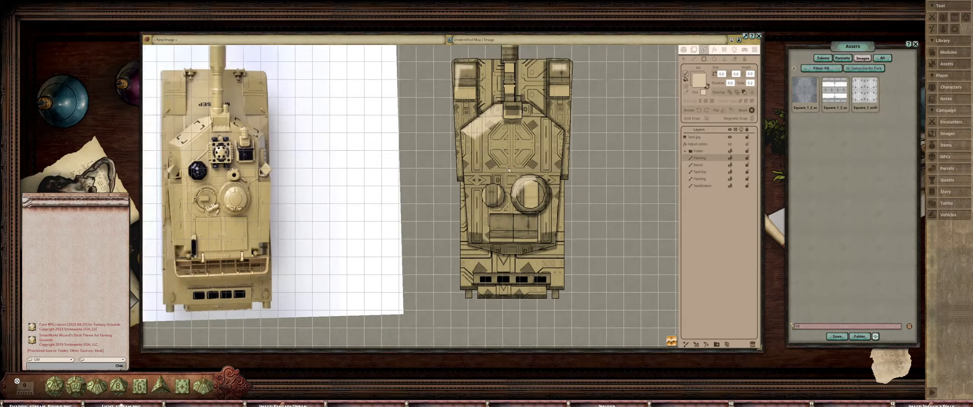
pyautogui.scroll(-2, 524, 292)
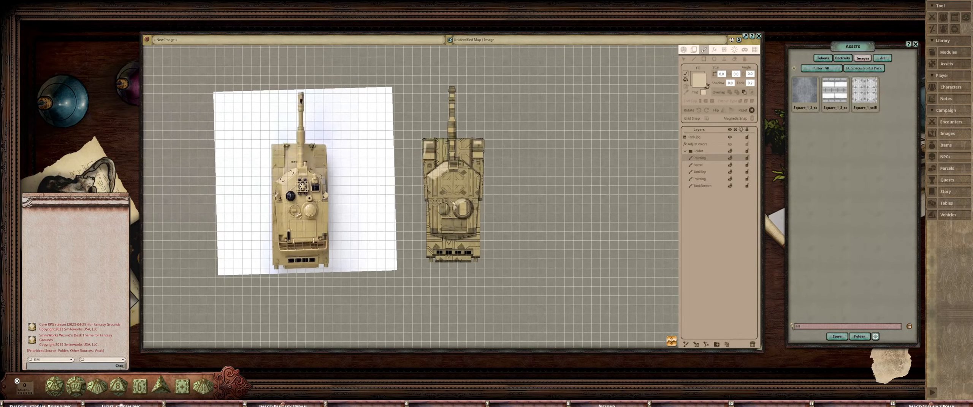
pyautogui.scroll(3, 455, 178)
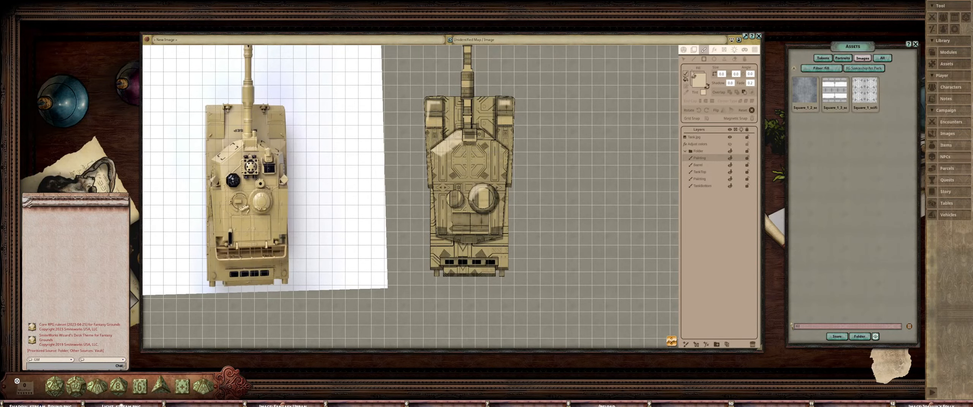
pyautogui.scroll(3, 458, 168)
pyautogui.moveTo(427, 178); pyautogui.dragTo(438, 173)
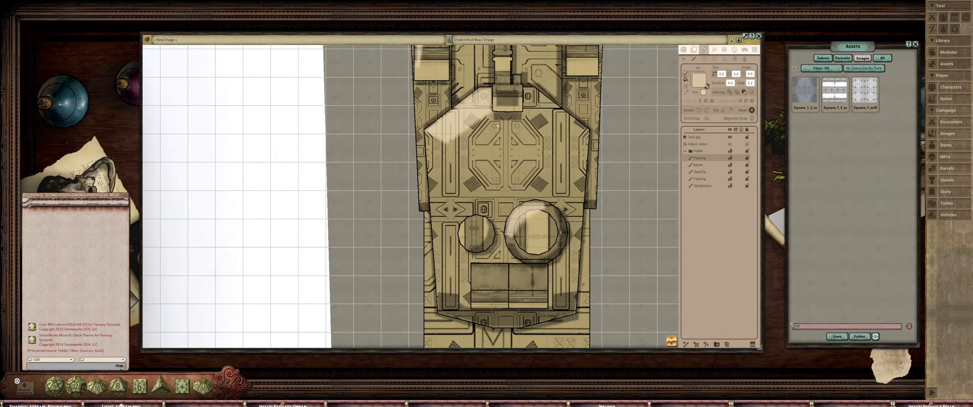
pyautogui.moveTo(462, 167); pyautogui.dragTo(480, 149)
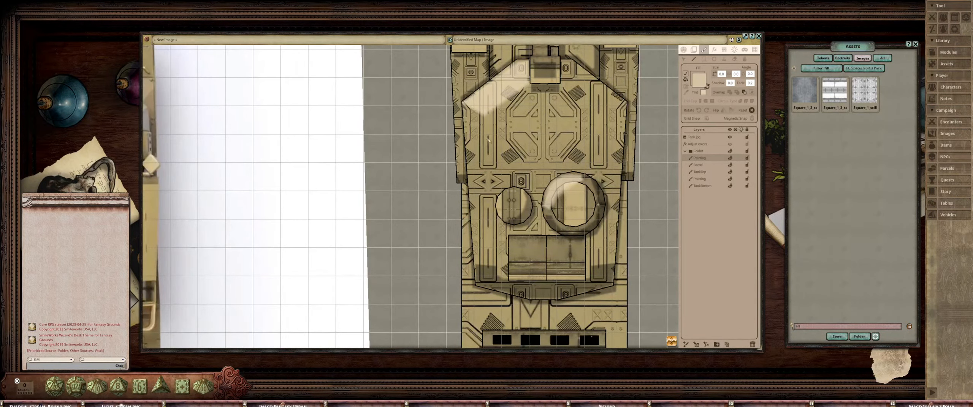
pyautogui.scroll(-5, 513, 152)
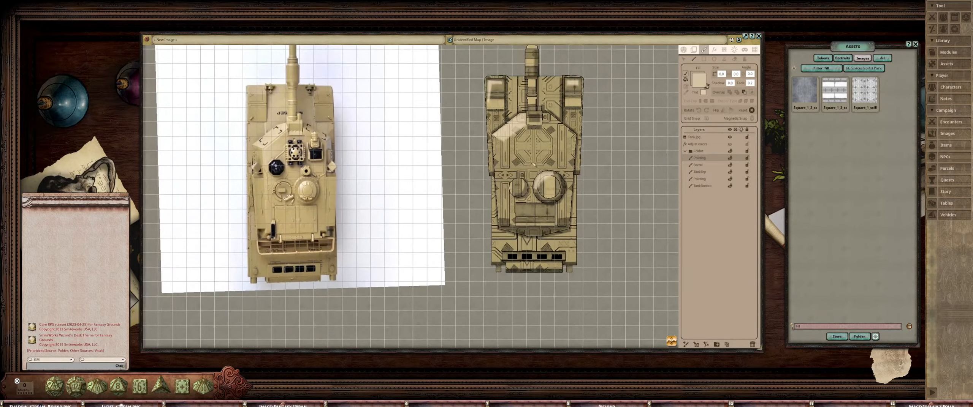
# Draw a dark shadow shape with a fade of 0.1 over the turret's right front slope, mirroring the highlight
pyautogui.moveTo(554, 172); pyautogui.dragTo(511, 164)
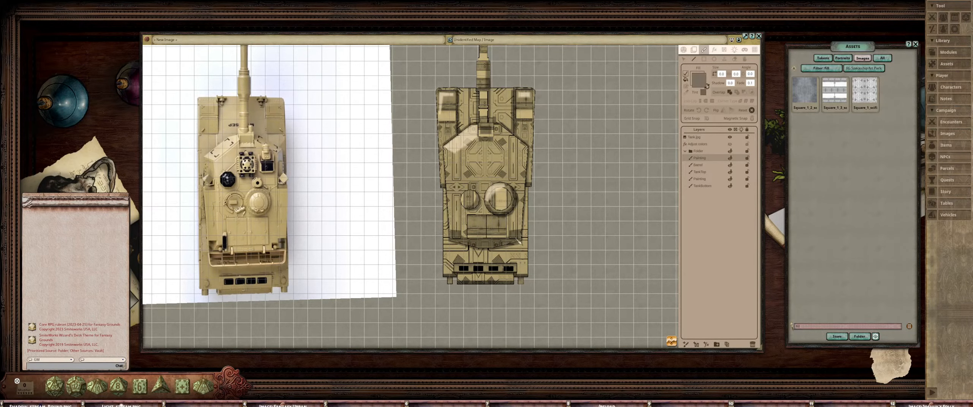
pyautogui.scroll(4, 395, 108)
pyautogui.scroll(-3, 647, 168)
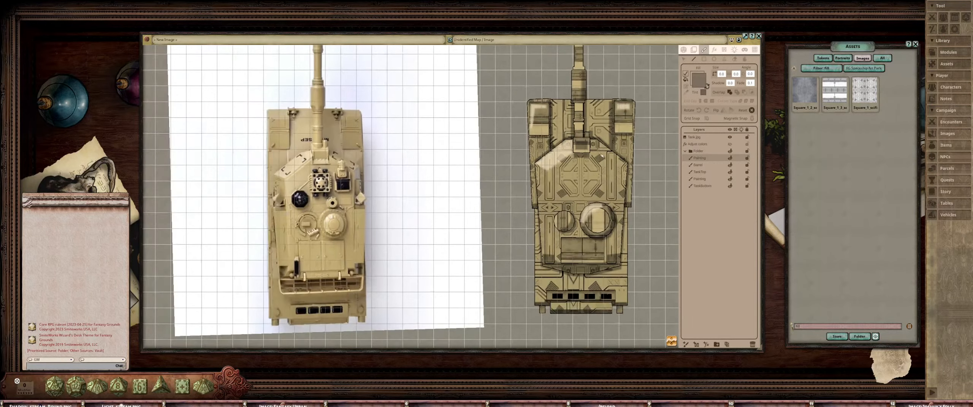
pyautogui.moveTo(596, 170); pyautogui.dragTo(521, 171)
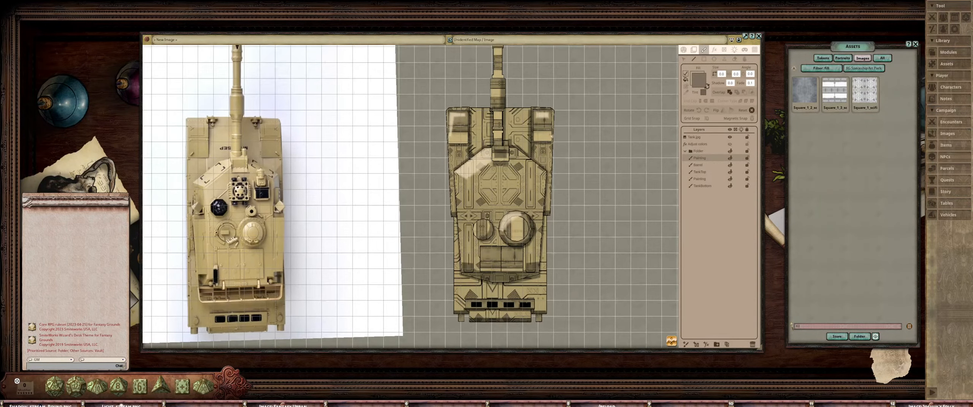
pyautogui.scroll(5, 482, 150)
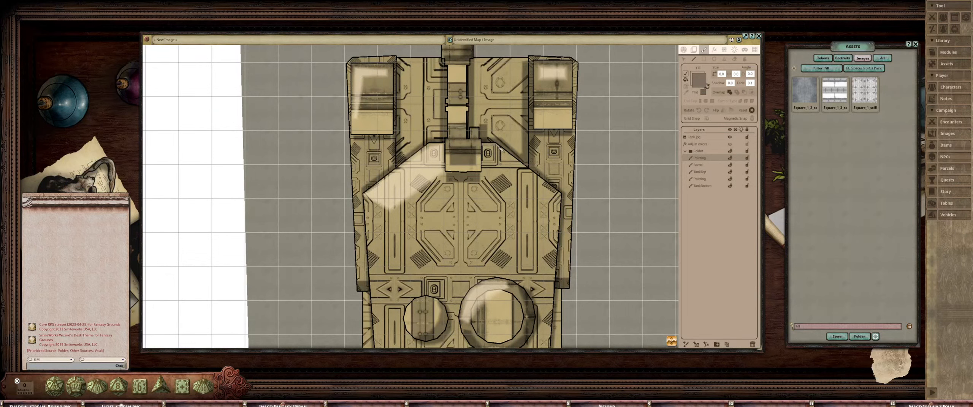
pyautogui.moveTo(564, 200)
pyautogui.mouseDown()
pyautogui.moveTo(517, 179)
pyautogui.moveTo(549, 224)
pyautogui.moveTo(543, 230)
pyautogui.moveTo(498, 164)
pyautogui.moveTo(485, 179)
pyautogui.mouseUp()
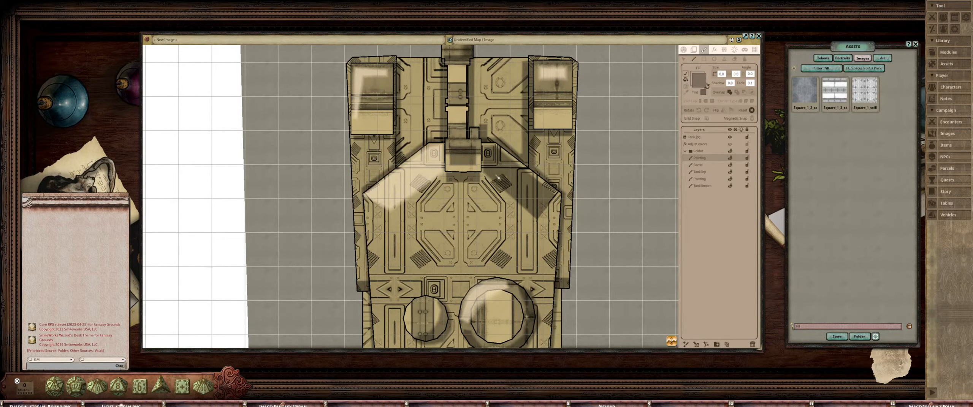
pyautogui.scroll(-5, 532, 178)
pyautogui.scroll(3, 532, 179)
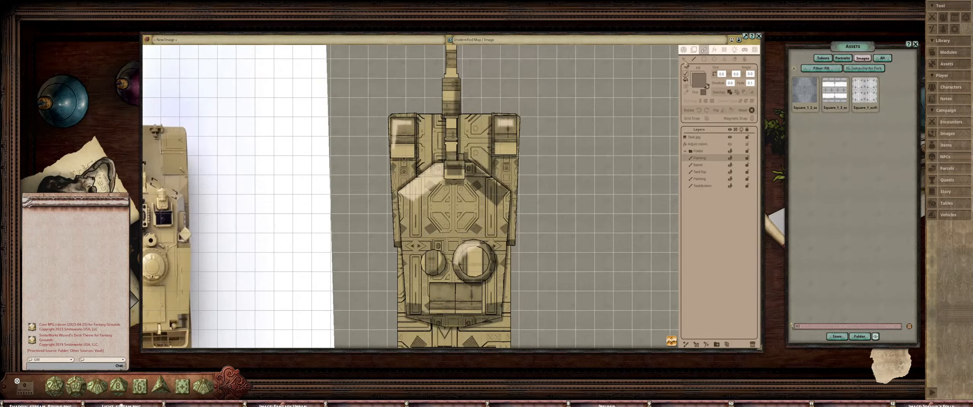
# Fit the shadow shape's points to the turret's right corner and gun mount, and shift its lower point slightly outward
pyautogui.click(684, 61)
pyautogui.scroll(5, 511, 215)
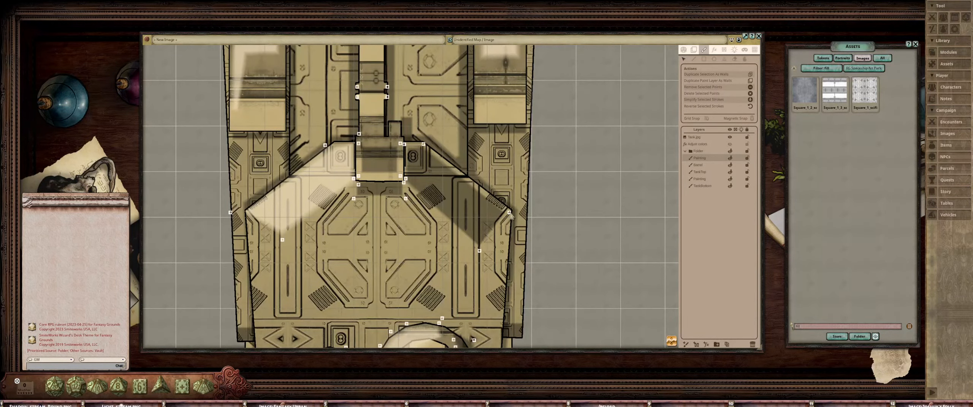
pyautogui.moveTo(511, 215); pyautogui.dragTo(513, 211)
pyautogui.moveTo(483, 256); pyautogui.dragTo(489, 255)
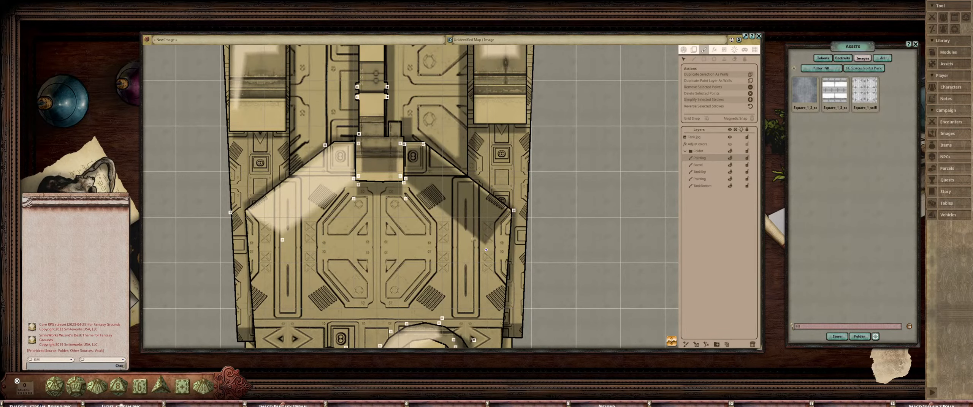
pyautogui.scroll(3, 486, 251)
pyautogui.moveTo(423, 145); pyautogui.dragTo(422, 141)
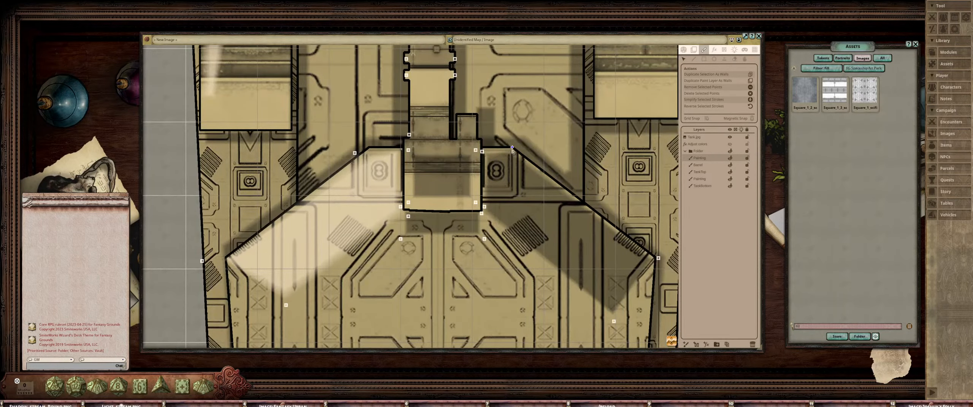
pyautogui.moveTo(483, 155); pyautogui.dragTo(481, 149)
pyautogui.moveTo(486, 211); pyautogui.dragTo(481, 218)
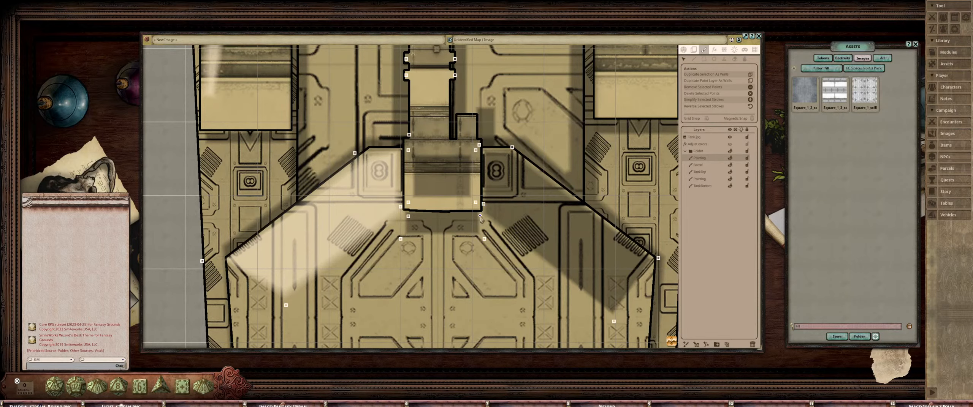
pyautogui.scroll(-5, 481, 215)
pyautogui.scroll(2, 480, 216)
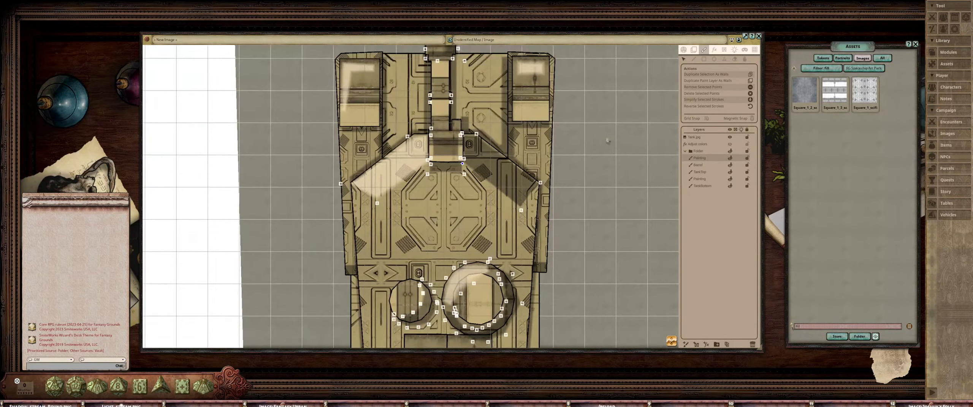
# Move the turret shadow's right corner, lower and gun-mount points slightly outward, checking the shading without point markers
pyautogui.click(745, 60)
pyautogui.scroll(2, 508, 165)
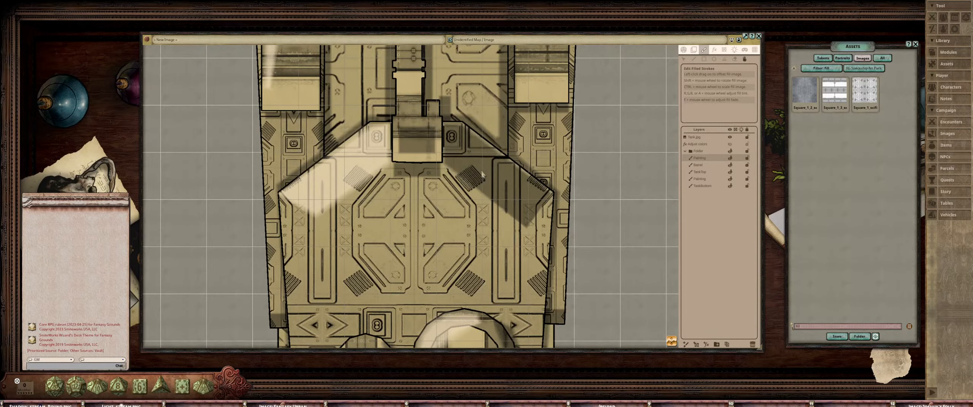
pyautogui.click(683, 59)
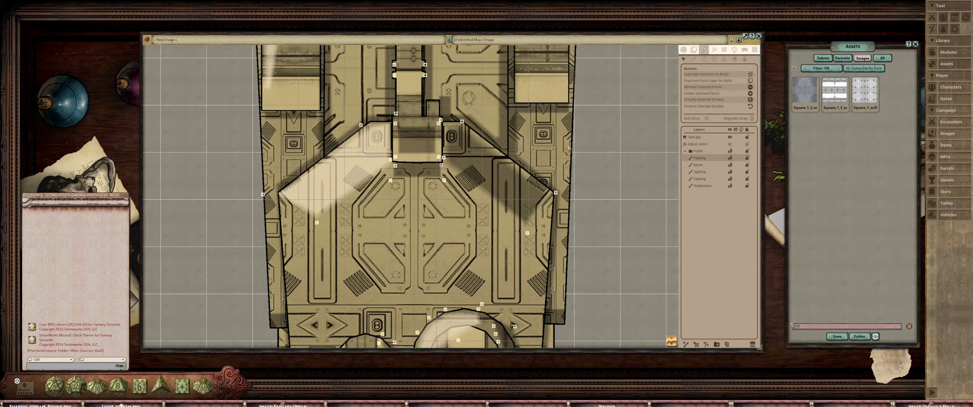
pyautogui.moveTo(556, 193); pyautogui.dragTo(564, 190)
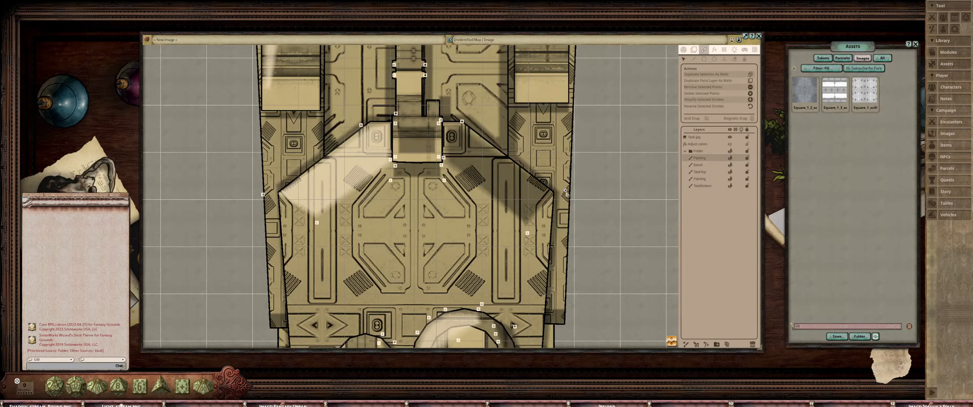
pyautogui.moveTo(527, 233); pyautogui.dragTo(531, 237)
pyautogui.moveTo(462, 122); pyautogui.dragTo(463, 116)
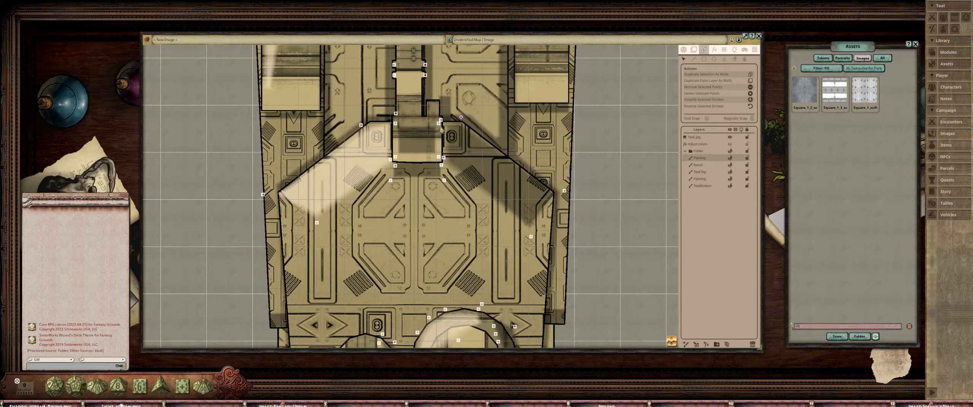
pyautogui.click(745, 59)
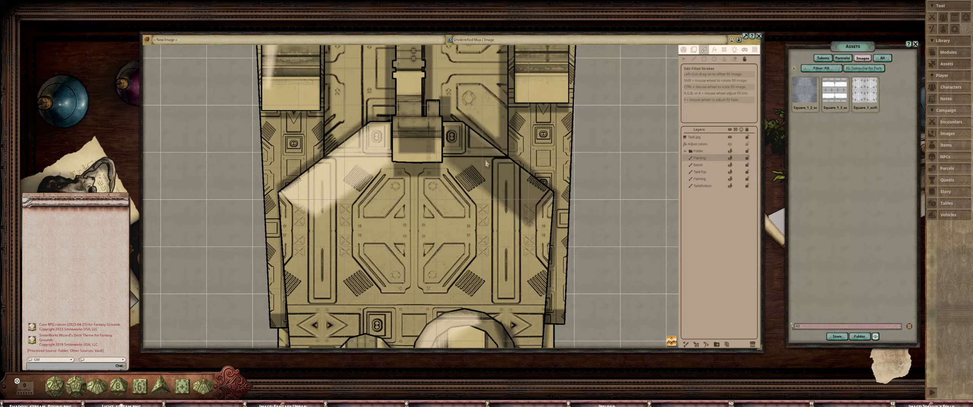
# Compare the whole drawn tank's shading with the model tank photo at different magnifications
pyautogui.scroll(-6, 537, 151)
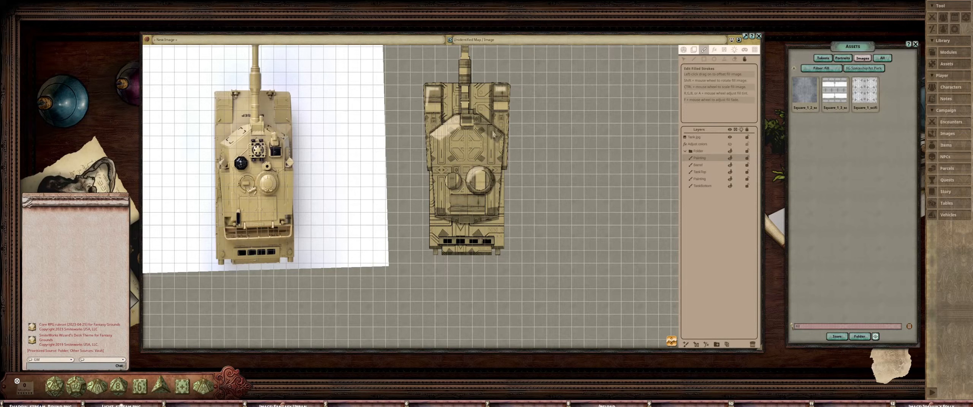
pyautogui.moveTo(497, 140); pyautogui.dragTo(530, 159)
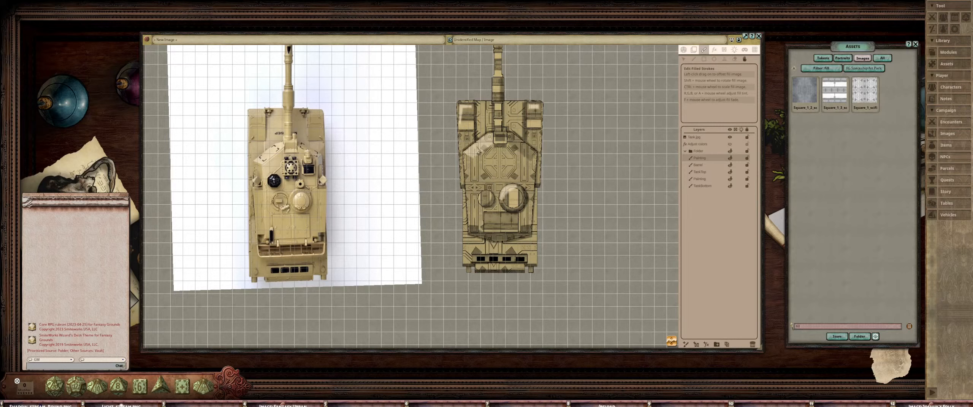
pyautogui.scroll(-3, 479, 151)
pyautogui.scroll(2, 472, 152)
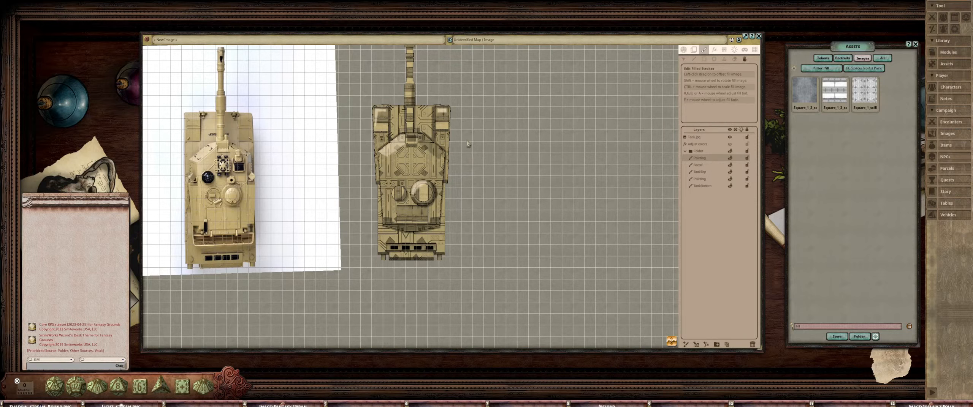
pyautogui.scroll(1, 538, 149)
pyautogui.scroll(-2, 532, 167)
pyautogui.scroll(2, 528, 182)
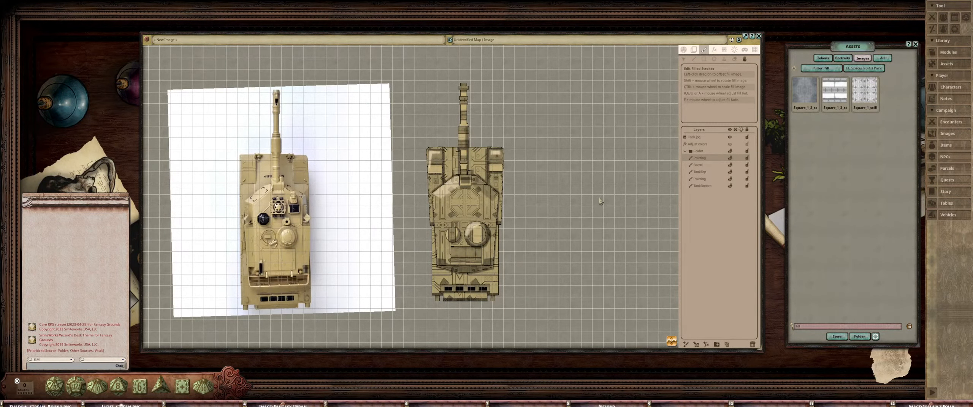
pyautogui.scroll(3, 488, 234)
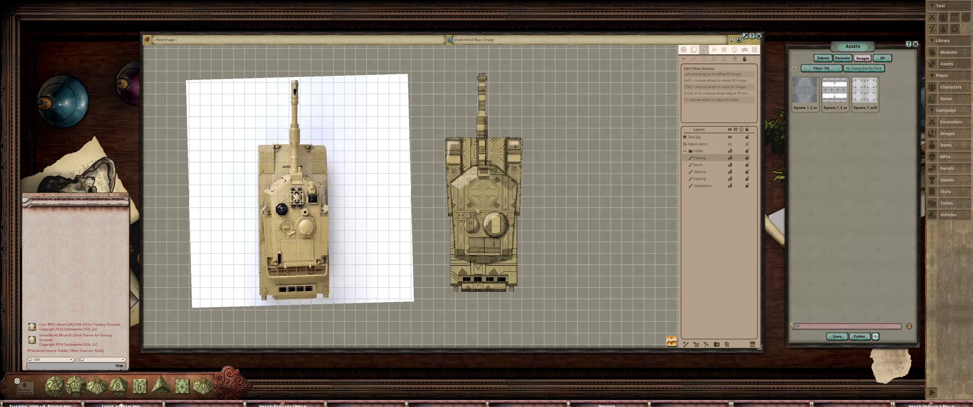
pyautogui.scroll(2, 495, 271)
pyautogui.scroll(-3, 495, 270)
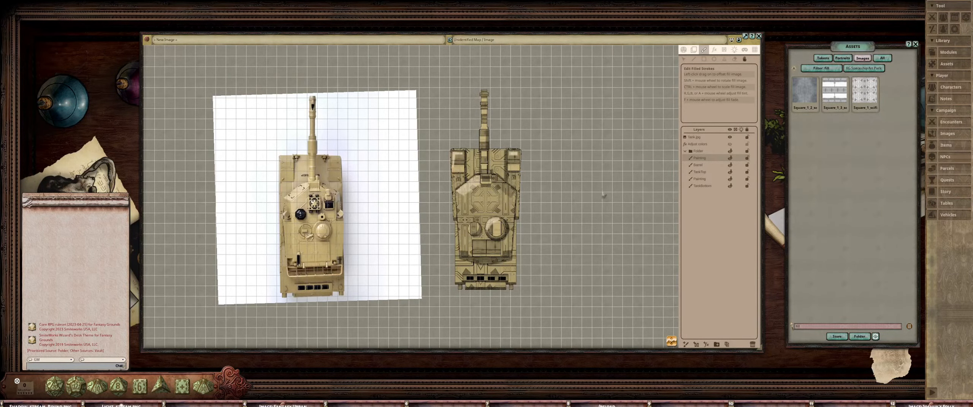
# Preview the tank with and without the colour adjustment layer and delete that layer
pyautogui.click(730, 145)
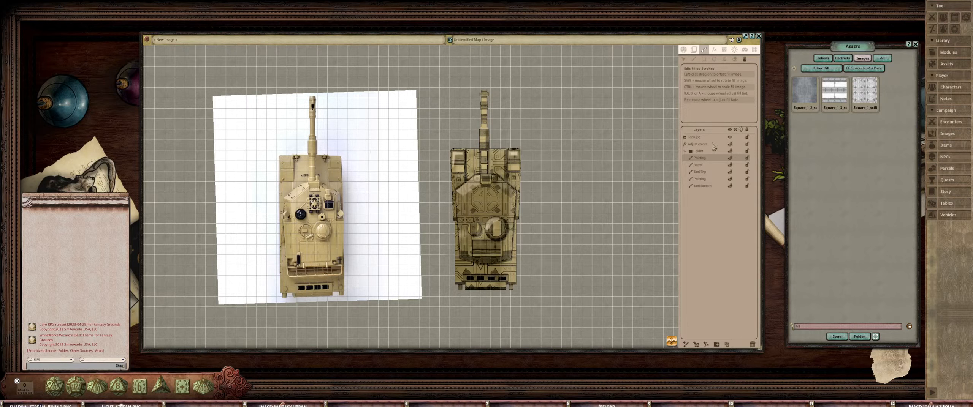
pyautogui.click(714, 147)
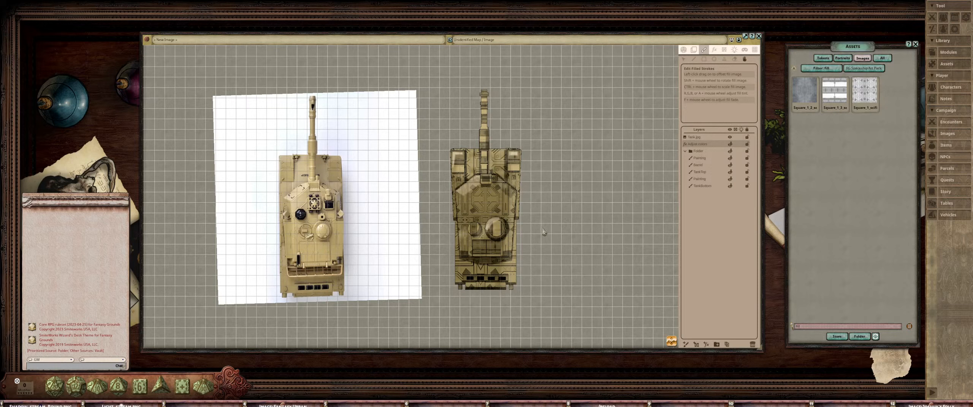
pyautogui.click(730, 144)
pyautogui.click(730, 144)
pyautogui.click(753, 346)
pyautogui.moveTo(568, 270); pyautogui.dragTo(554, 275)
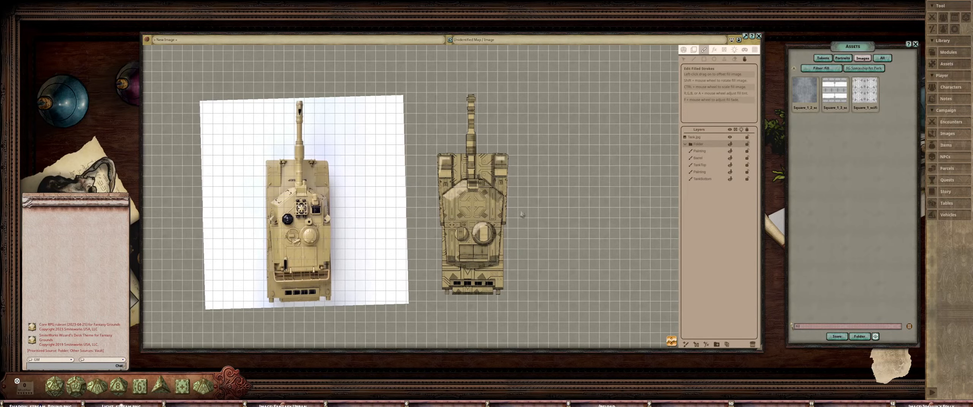
# Examine the tank's original colours beside the model photo, looking for details missing on the turret and hull
pyautogui.scroll(3, 450, 191)
pyautogui.scroll(-2, 487, 162)
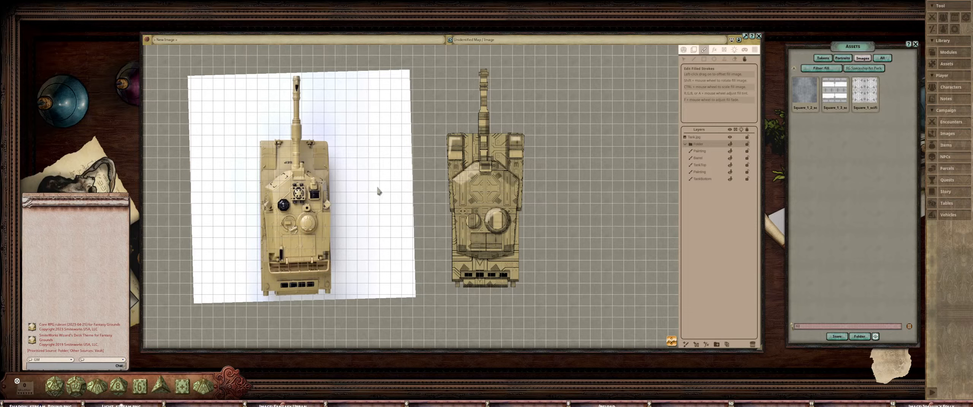
pyautogui.scroll(3, 378, 191)
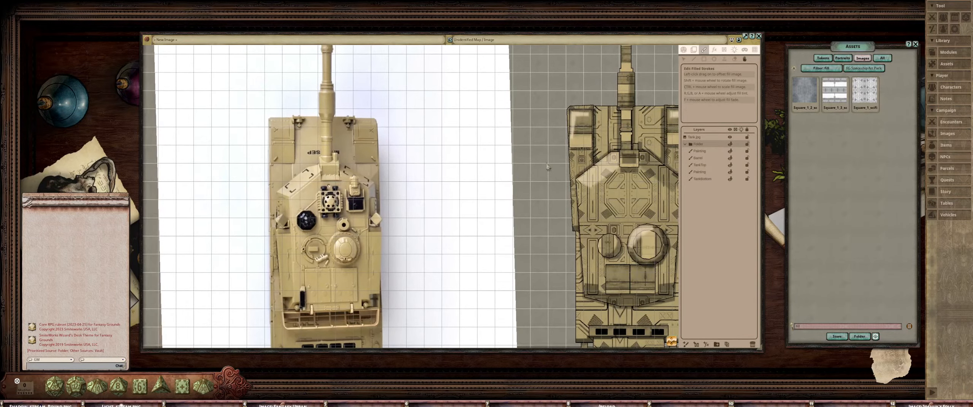
pyautogui.scroll(-3, 447, 167)
pyautogui.moveTo(469, 176); pyautogui.dragTo(438, 148)
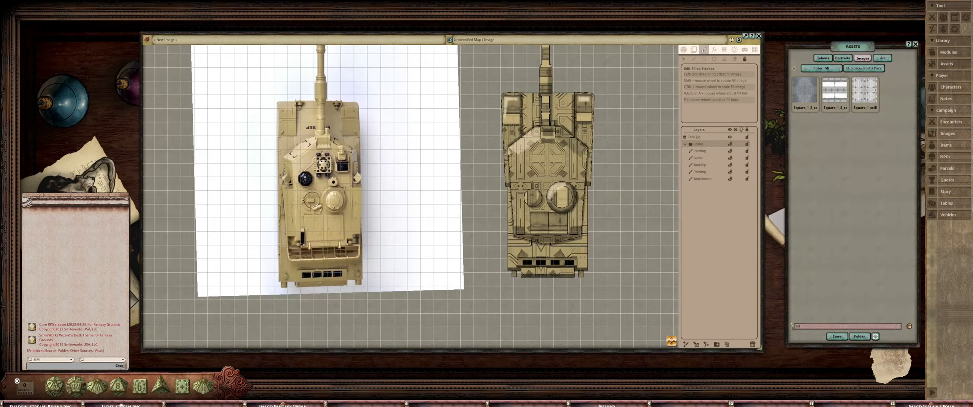
pyautogui.scroll(-2, 528, 154)
pyautogui.moveTo(531, 153); pyautogui.dragTo(479, 158)
pyautogui.scroll(2, 480, 121)
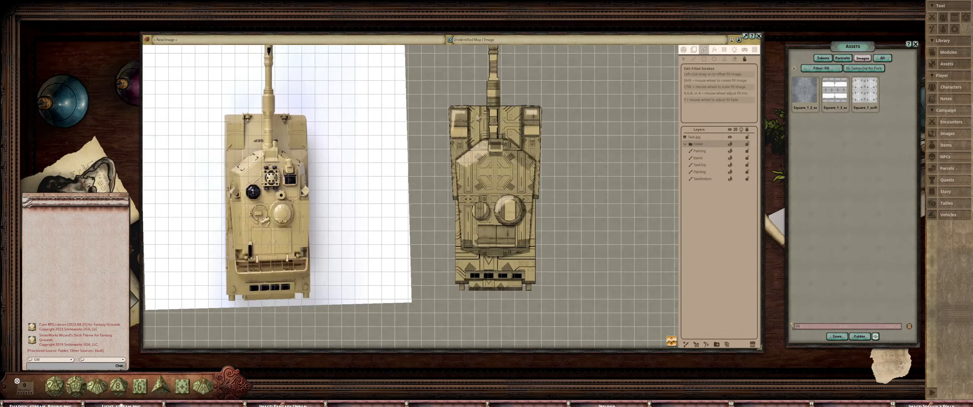
# Select the lowest layer in the folder and browse the FG Spaceship Art Pack decorations for tank details
pyautogui.click(717, 180)
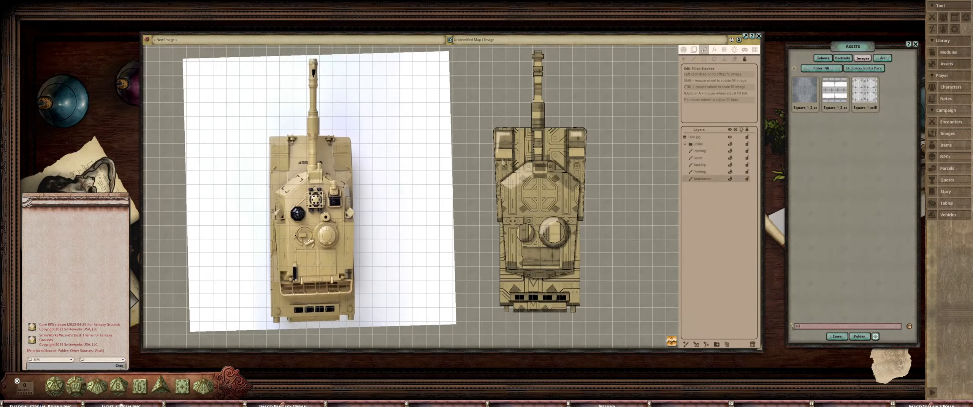
pyautogui.click(828, 69)
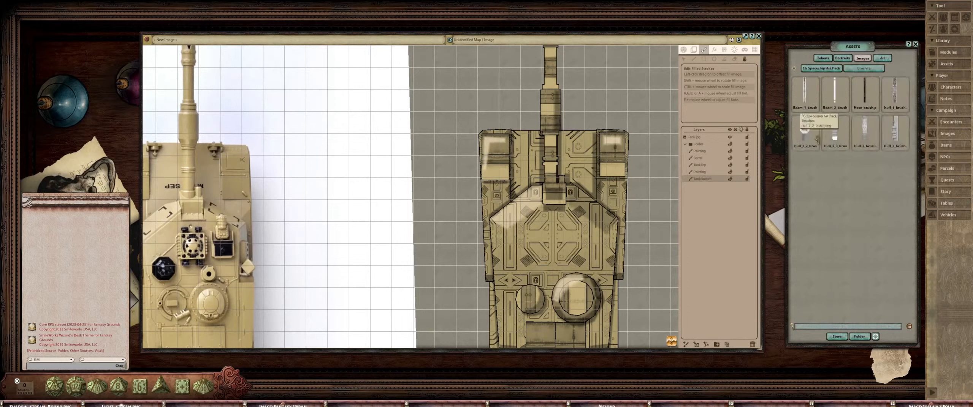
pyautogui.click(829, 71)
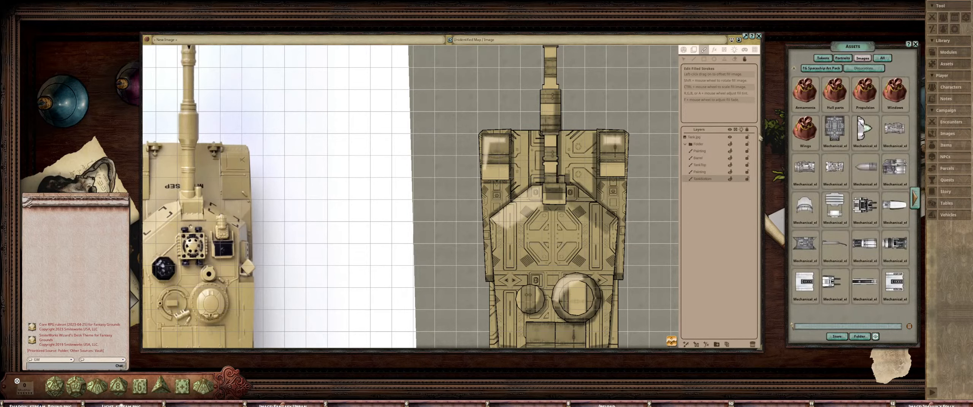
pyautogui.scroll(-3, 584, 168)
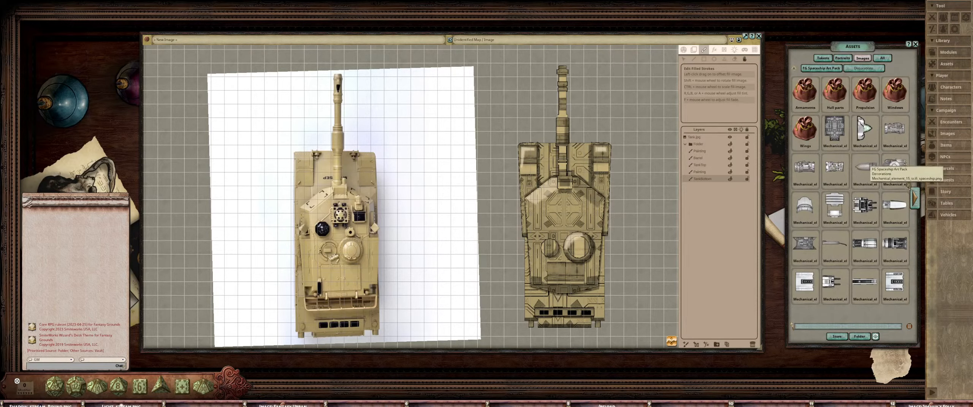
pyautogui.scroll(5, 309, 164)
pyautogui.scroll(-5, 308, 164)
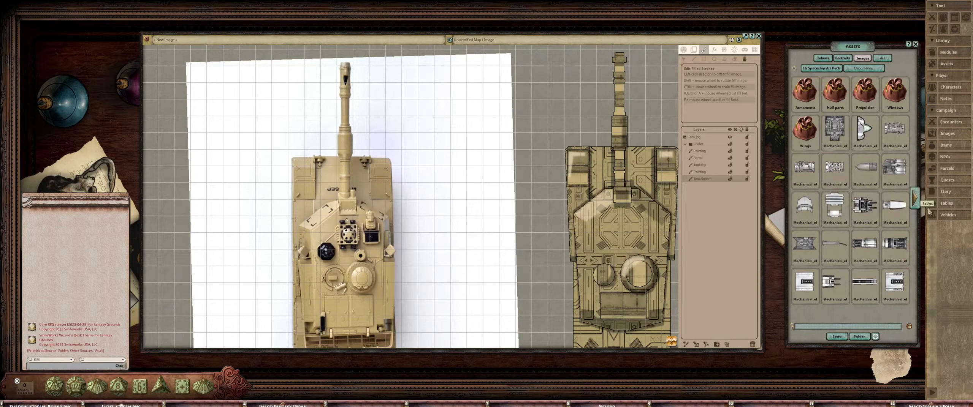
pyautogui.click(915, 199)
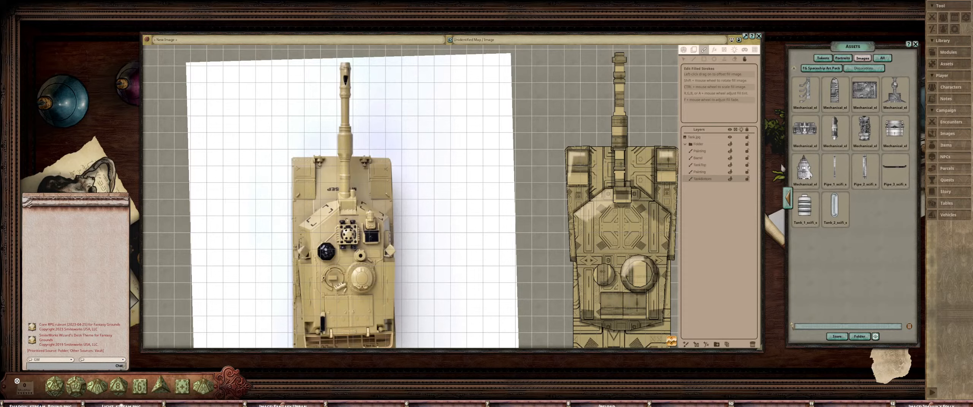
# Return from the FG Spaceship Art Pack to the full list of image packs and view its second page
pyautogui.click(821, 68)
pyautogui.scroll(-3, 565, 220)
pyautogui.scroll(5, 520, 171)
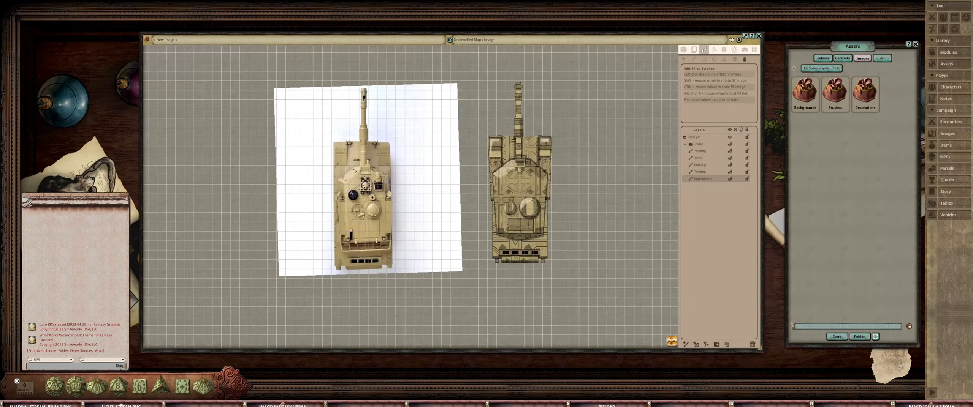
pyautogui.moveTo(529, 170); pyautogui.dragTo(535, 181)
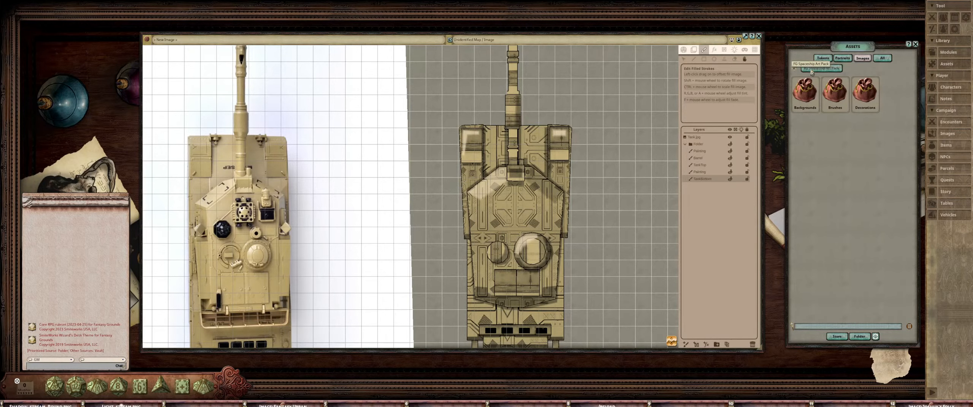
pyautogui.click(823, 69)
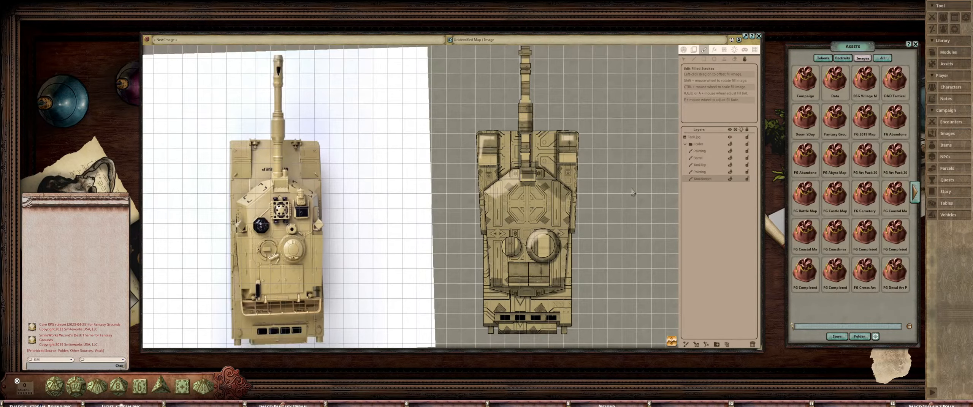
pyautogui.scroll(-2, 563, 189)
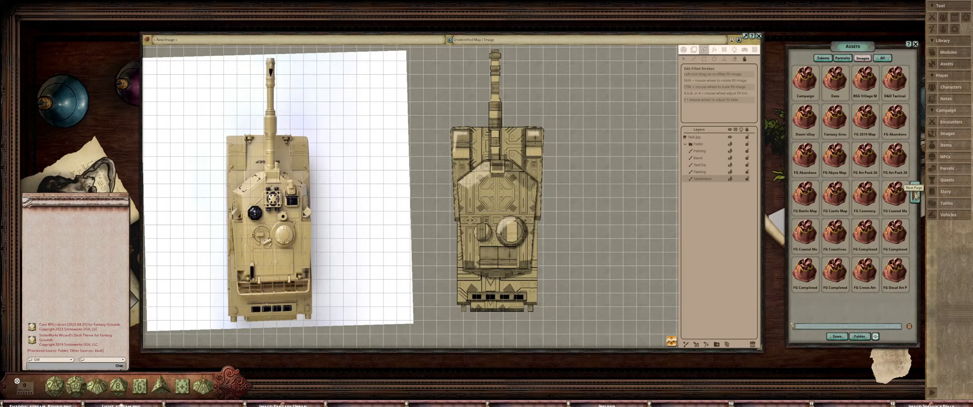
pyautogui.click(915, 196)
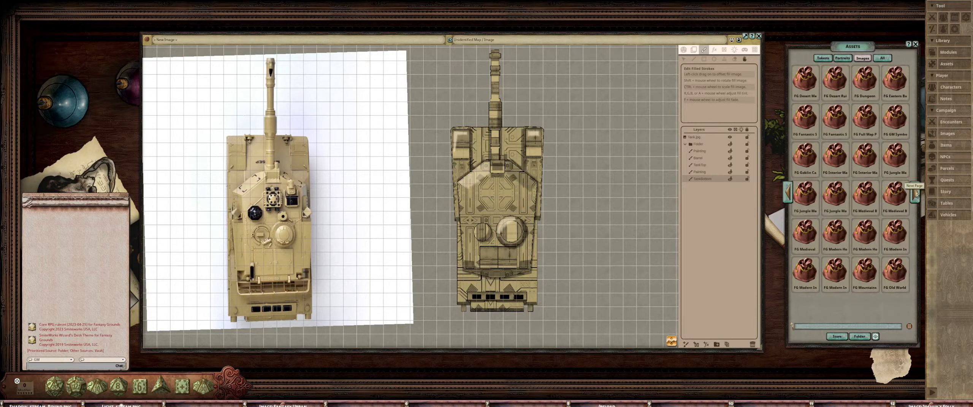
# Look through the decorations of FG Modern Industrial Map Pack 1 for suitable turret parts
pyautogui.click(895, 232)
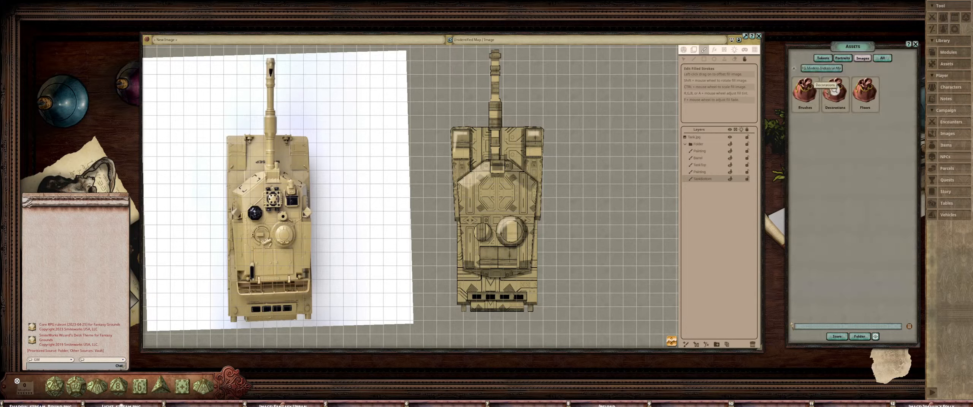
pyautogui.click(834, 90)
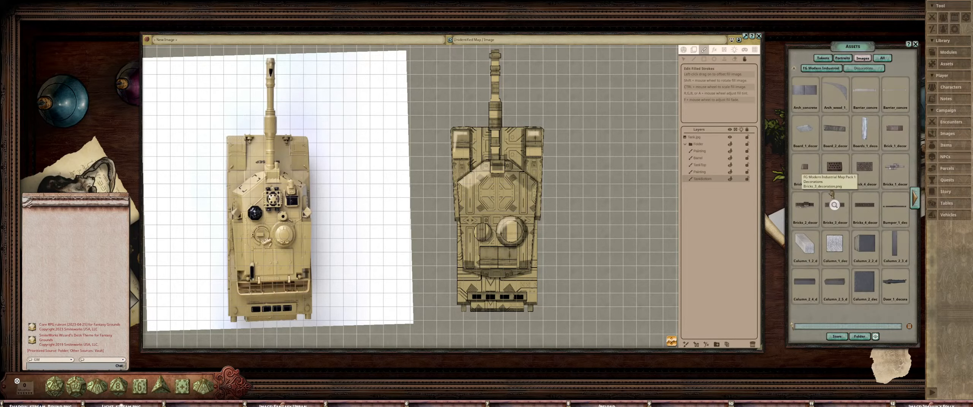
pyautogui.click(916, 202)
pyautogui.click(916, 201)
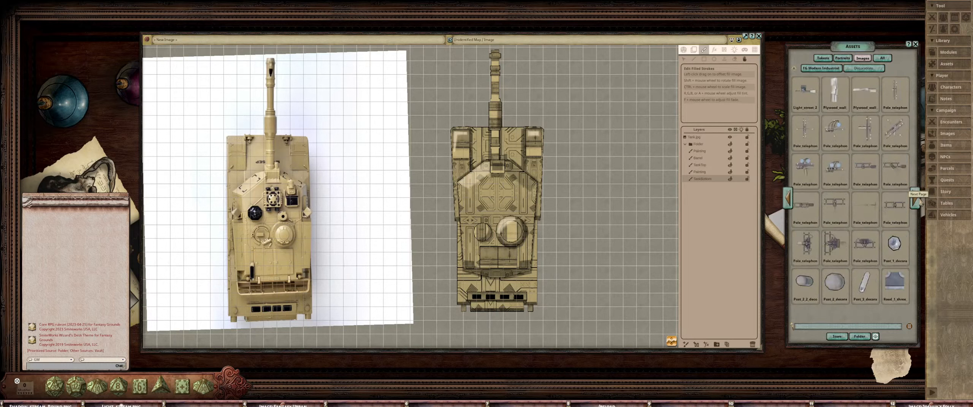
pyautogui.click(916, 201)
# Leave the first modern industrial pack and open the next FG Modern Industrial map pack in the image library
pyautogui.click(822, 70)
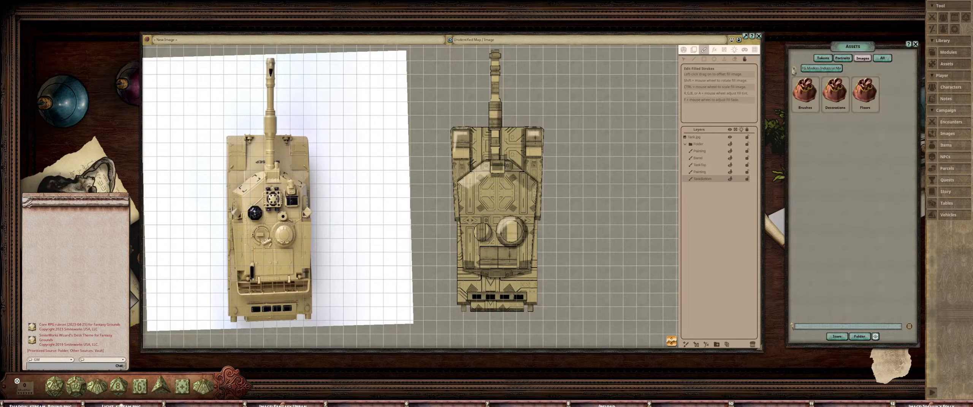
pyautogui.click(793, 69)
pyautogui.click(914, 195)
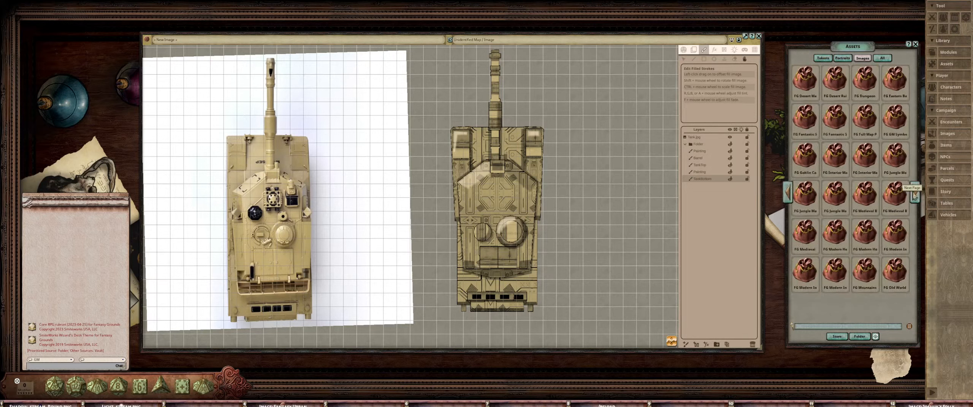
pyautogui.click(806, 270)
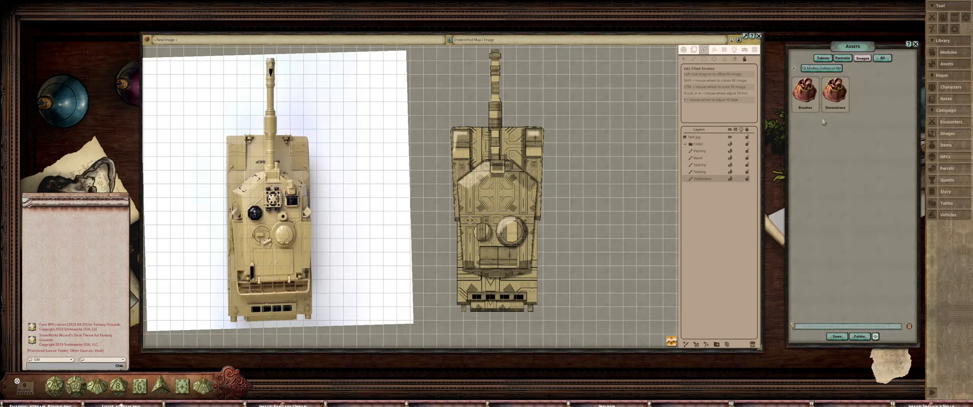
# Browse the decorations of FG Modern Industrial Map Pack 2 for parts resembling the fittings on the model tank's front hull
pyautogui.click(833, 93)
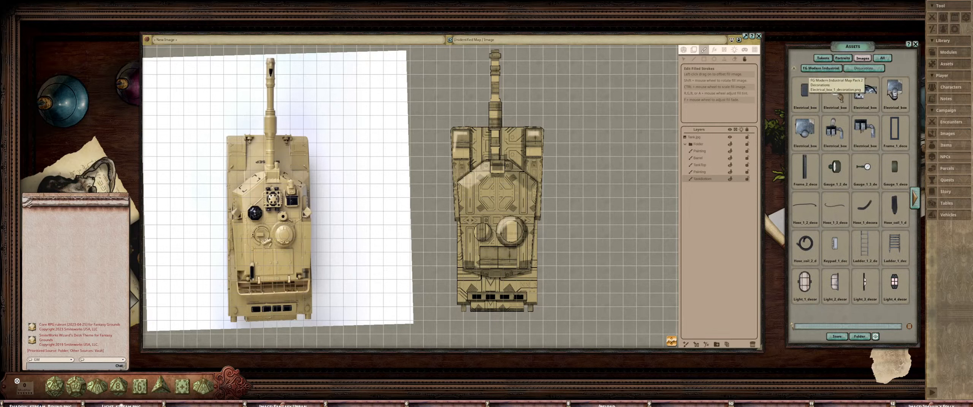
pyautogui.click(914, 204)
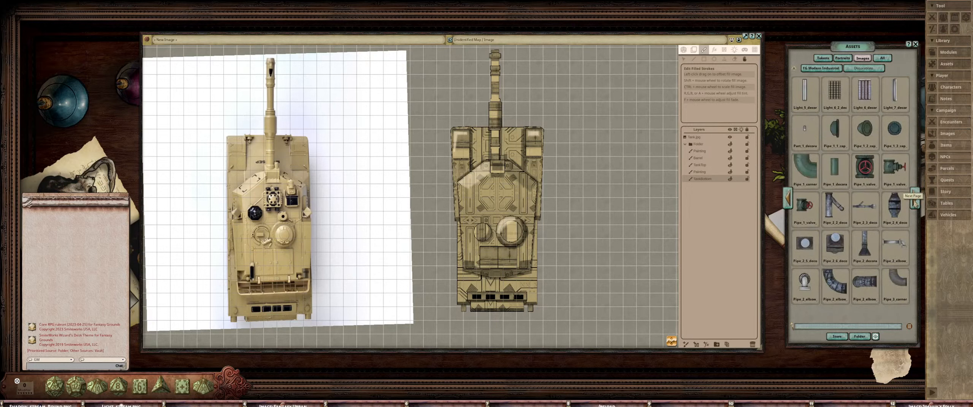
pyautogui.click(914, 204)
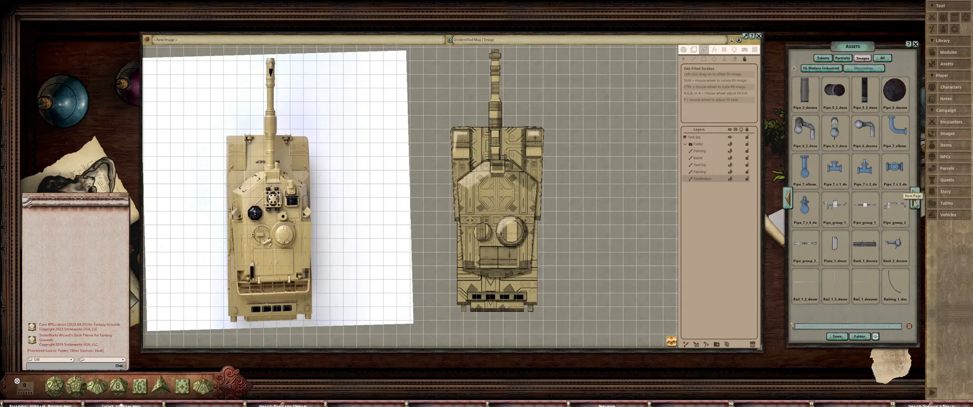
pyautogui.scroll(5, 415, 167)
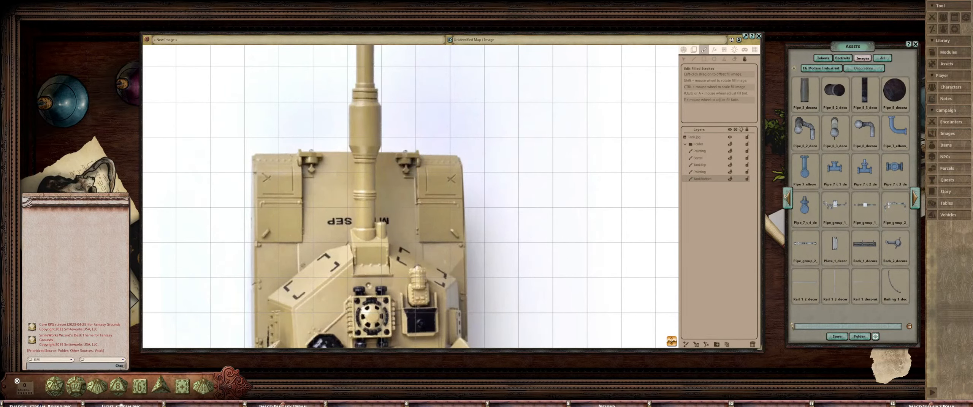
pyautogui.click(787, 199)
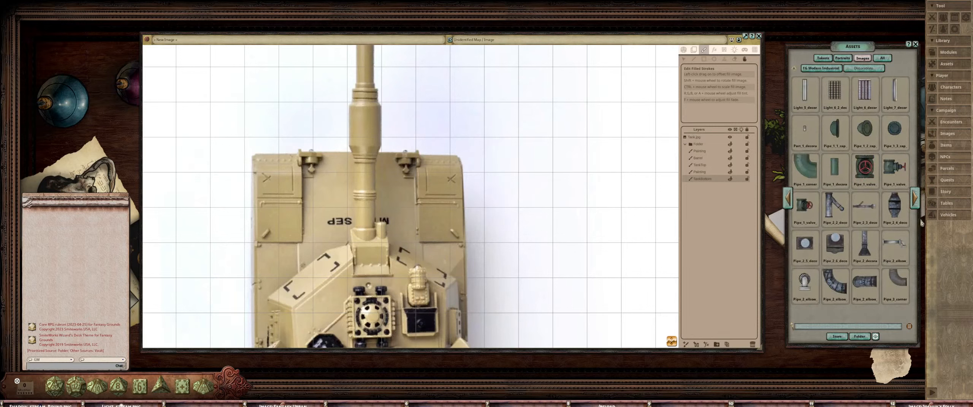
pyautogui.click(918, 201)
pyautogui.click(919, 202)
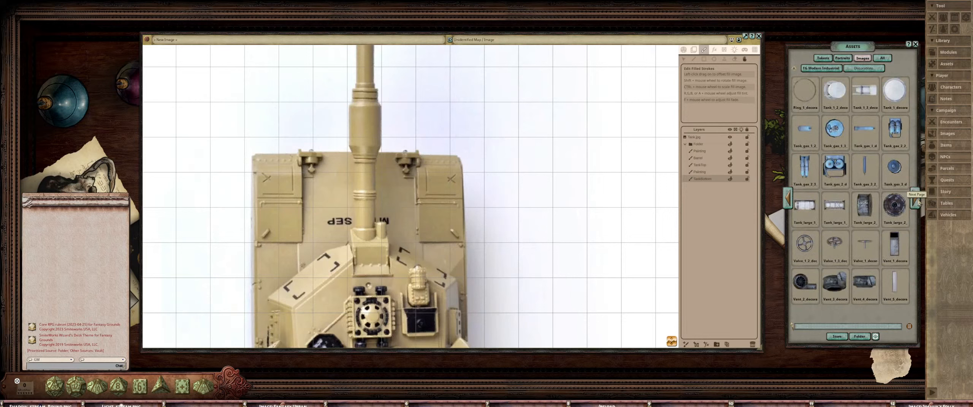
pyautogui.click(919, 203)
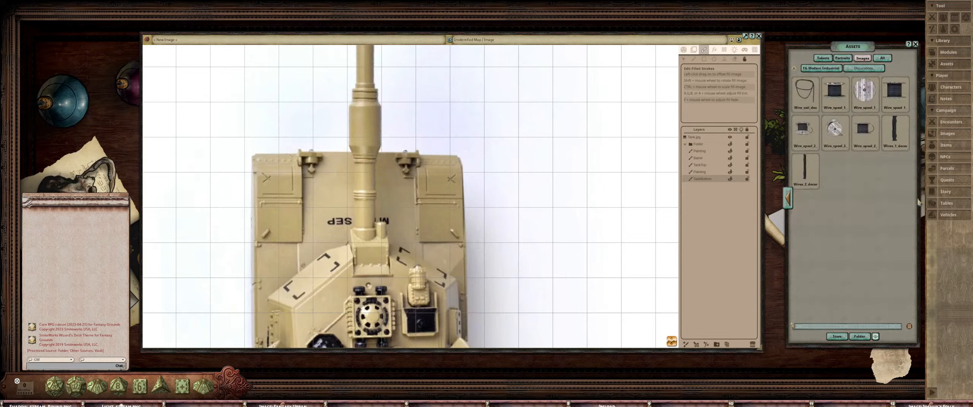
pyautogui.click(788, 198)
pyautogui.click(789, 198)
pyautogui.click(789, 198)
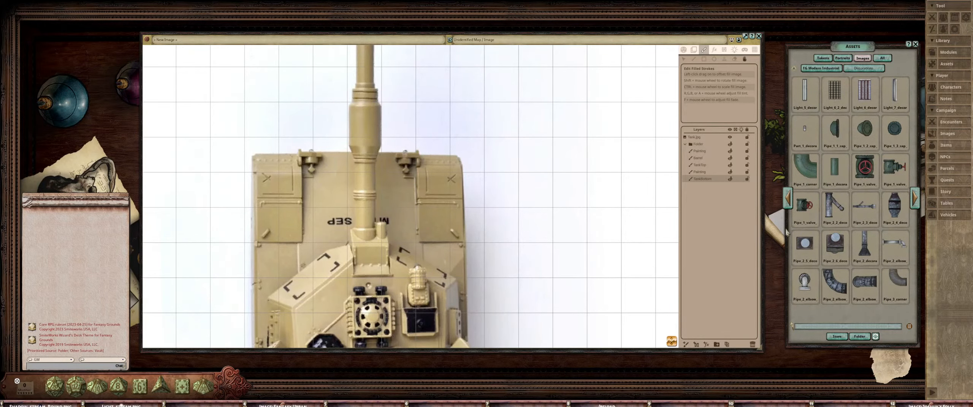
# Place a shrunken pipe elbow decoration, rotated 90 degrees, on the front edge of the hull just inside the left fender block
pyautogui.scroll(-2, 644, 227)
pyautogui.moveTo(644, 228); pyautogui.dragTo(469, 207)
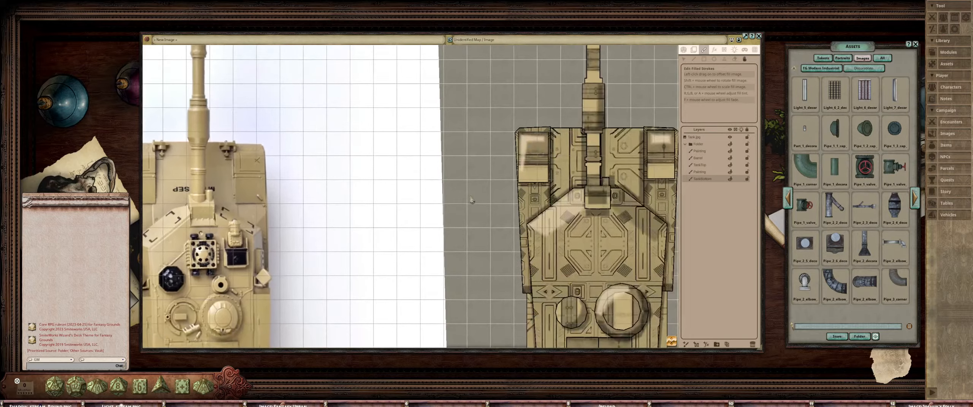
pyautogui.click(724, 58)
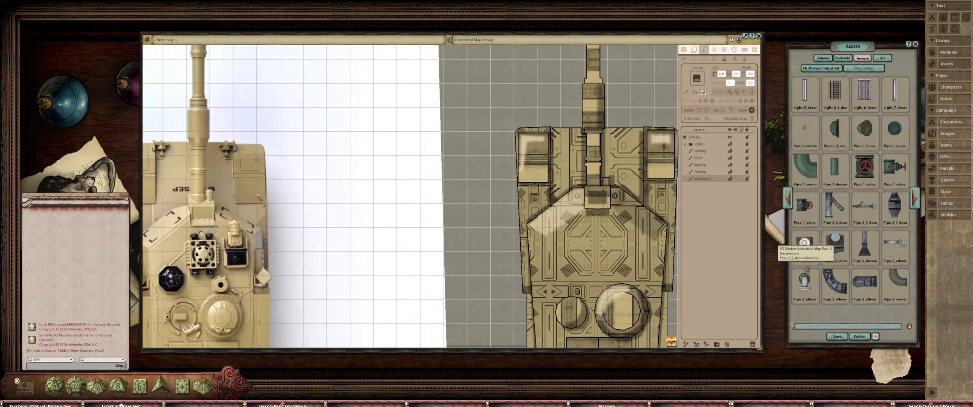
pyautogui.moveTo(596, 166); pyautogui.dragTo(529, 175)
pyautogui.moveTo(481, 151); pyautogui.dragTo(547, 152)
pyautogui.scroll(2, 594, 144)
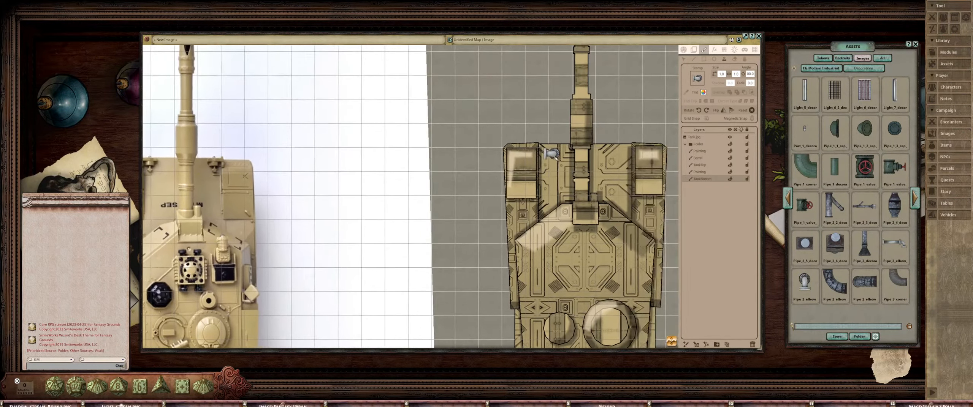
pyautogui.scroll(3, 547, 152)
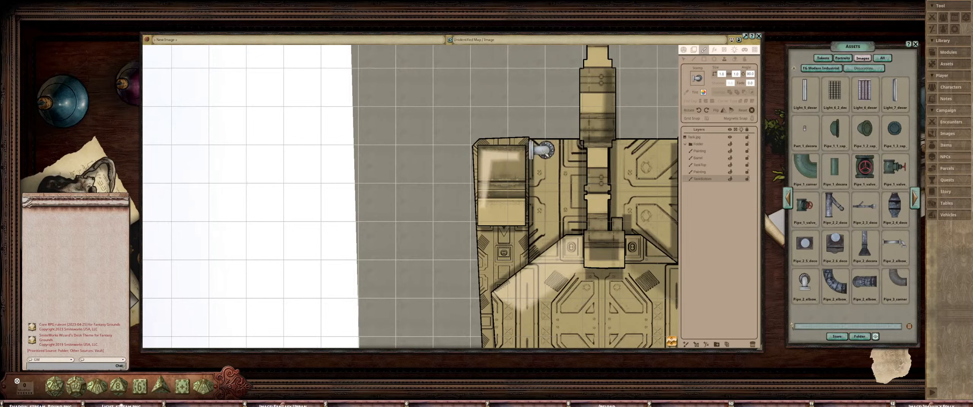
pyautogui.scroll(-2, 544, 156)
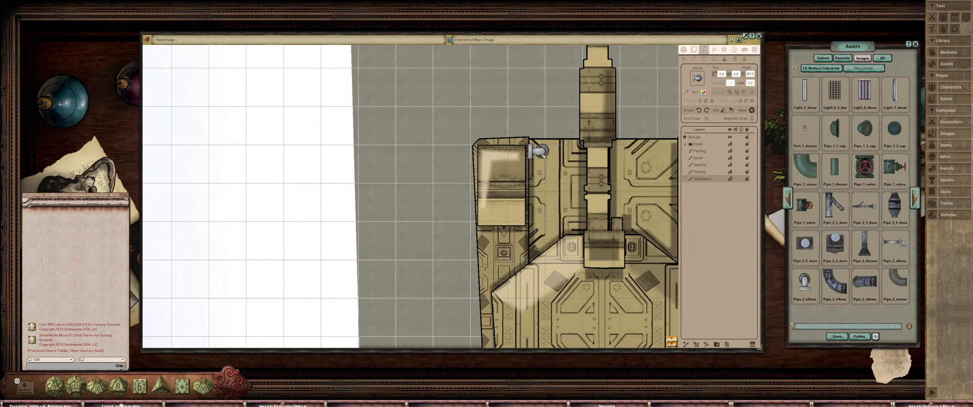
pyautogui.click(540, 152)
# Flip the pipe elbow and place a mirrored copy on the front hull edge just inside the right fender block
pyautogui.scroll(-3, 580, 190)
pyautogui.moveTo(631, 191); pyautogui.dragTo(535, 187)
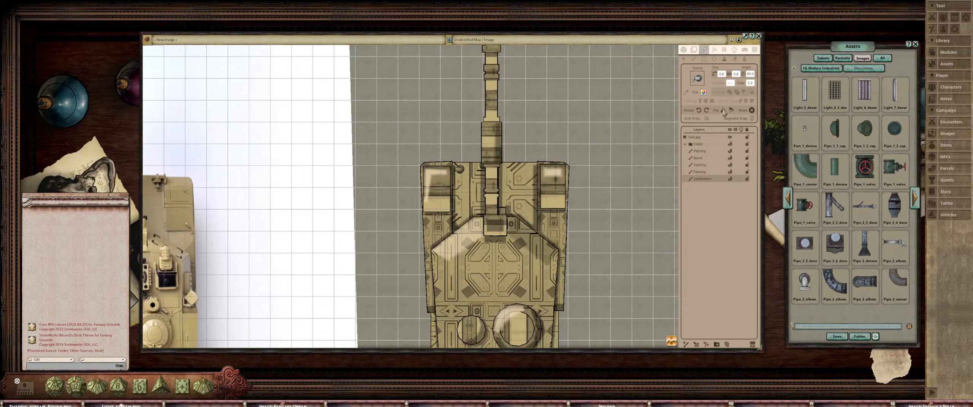
pyautogui.scroll(3, 538, 163)
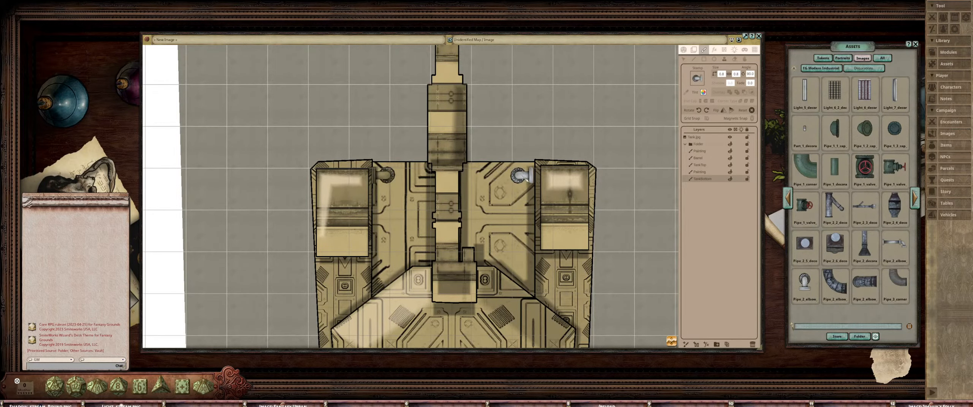
pyautogui.scroll(-3, 608, 157)
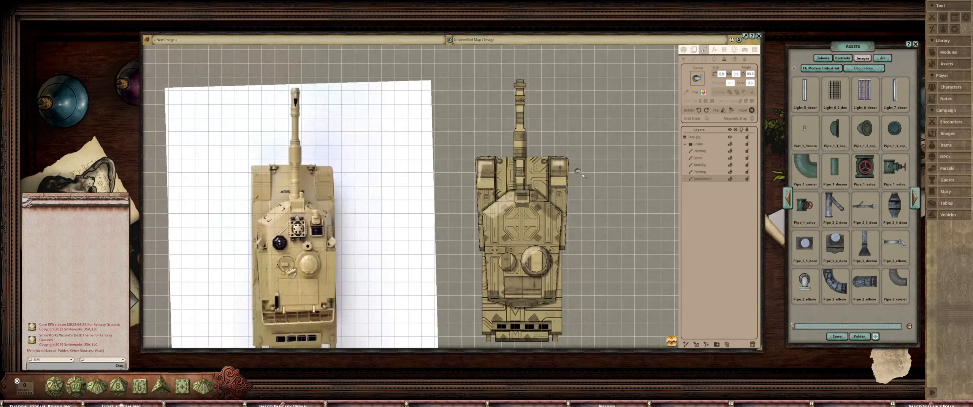
pyautogui.scroll(6, 562, 171)
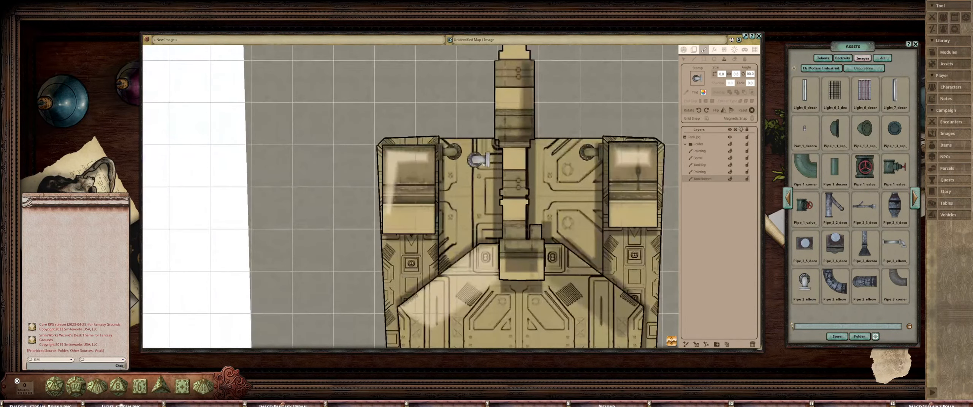
pyautogui.scroll(-5, 487, 167)
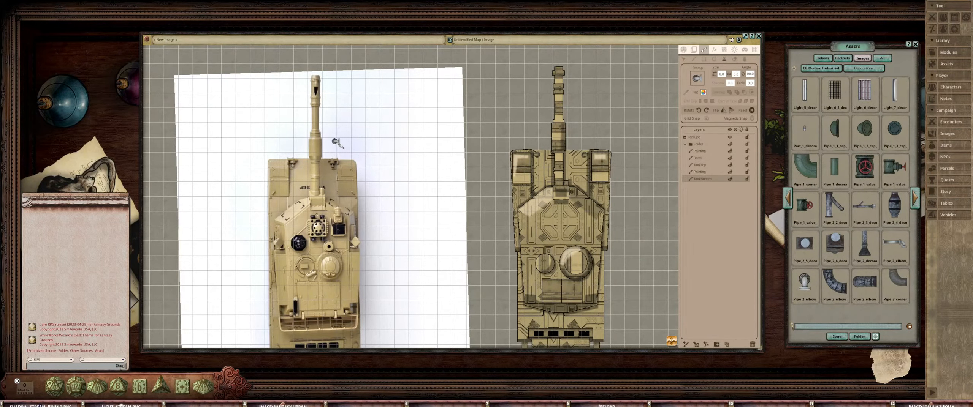
pyautogui.moveTo(375, 182); pyautogui.dragTo(369, 174)
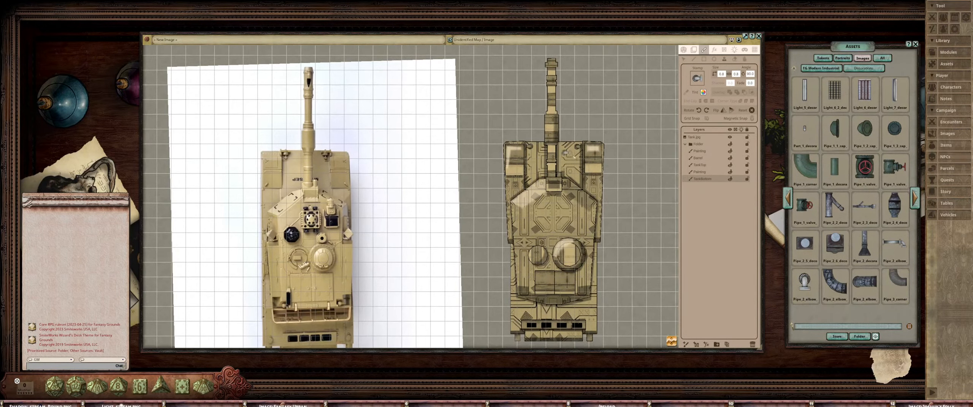
# Try out the Vent_5 decoration as a detail on the tank, then leave stamping for stroke selection
pyautogui.click(915, 201)
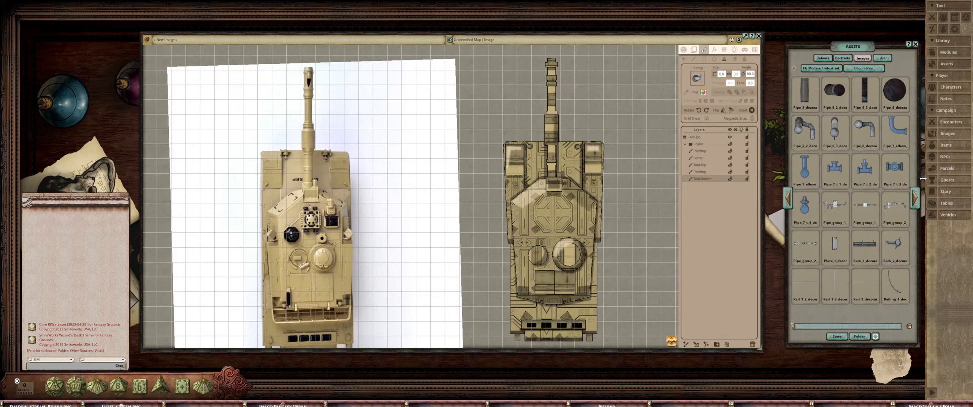
pyautogui.click(915, 198)
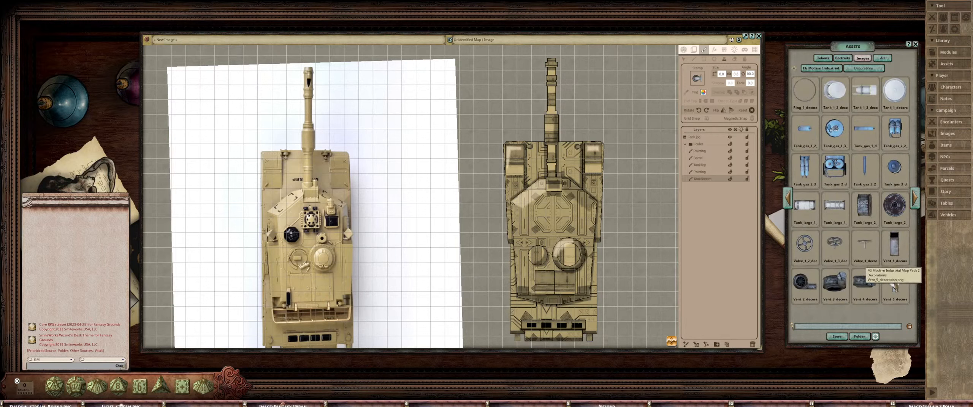
pyautogui.click(895, 283)
pyautogui.click(547, 130)
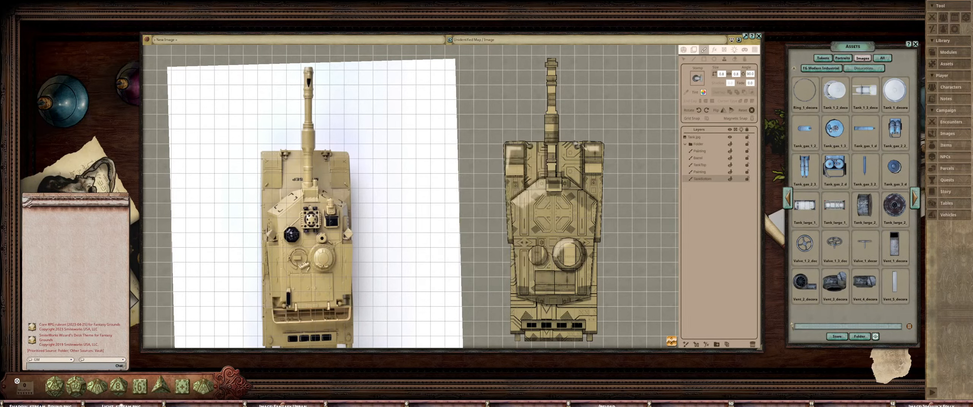
pyautogui.moveTo(895, 283); pyautogui.dragTo(697, 78)
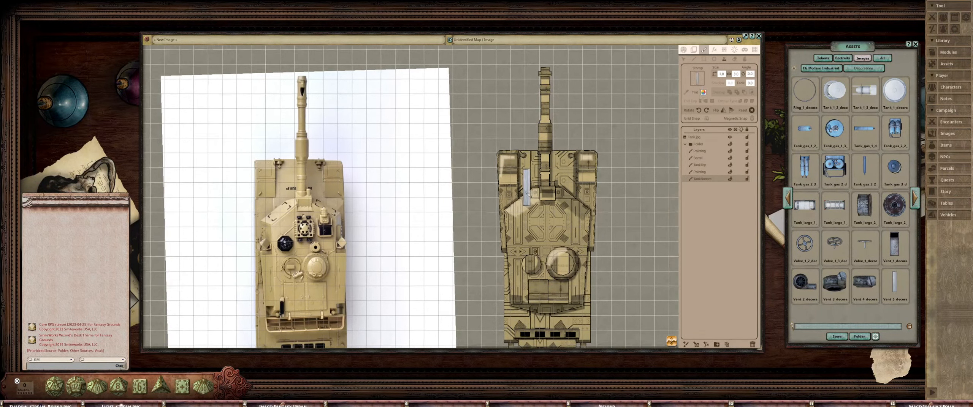
pyautogui.scroll(3, 509, 202)
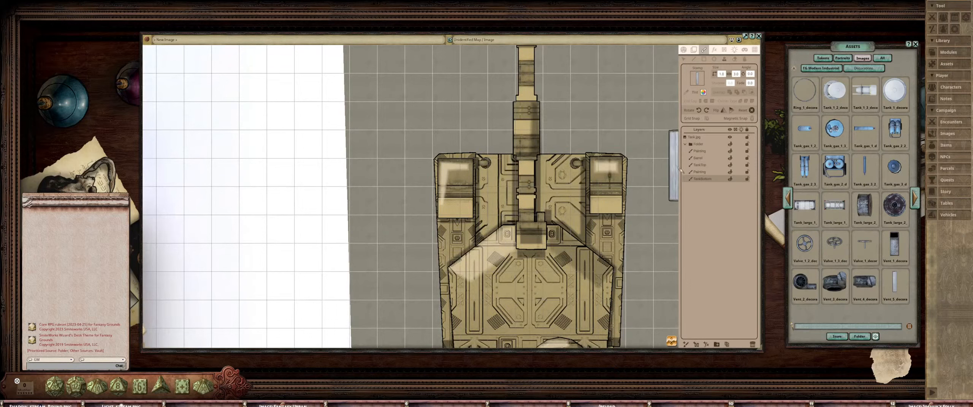
pyautogui.click(684, 59)
pyautogui.scroll(2, 523, 161)
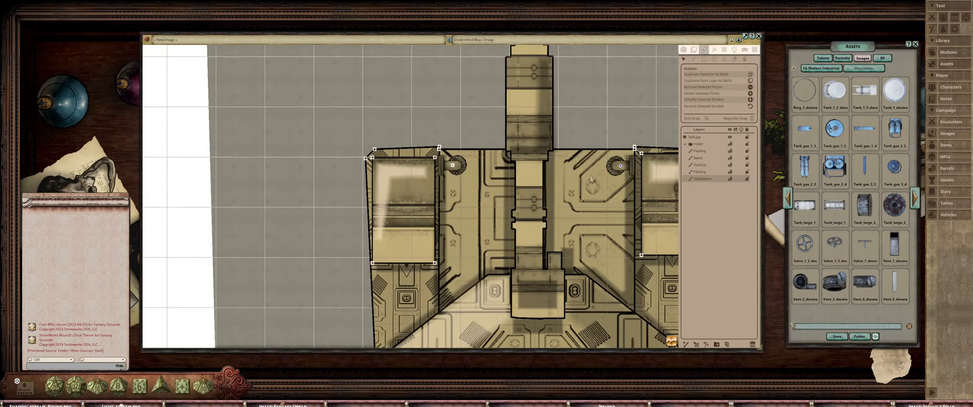
# Select the folder holding all tank layers and test rotating the whole tank clockwise before turning it back upright
pyautogui.scroll(-4, 560, 185)
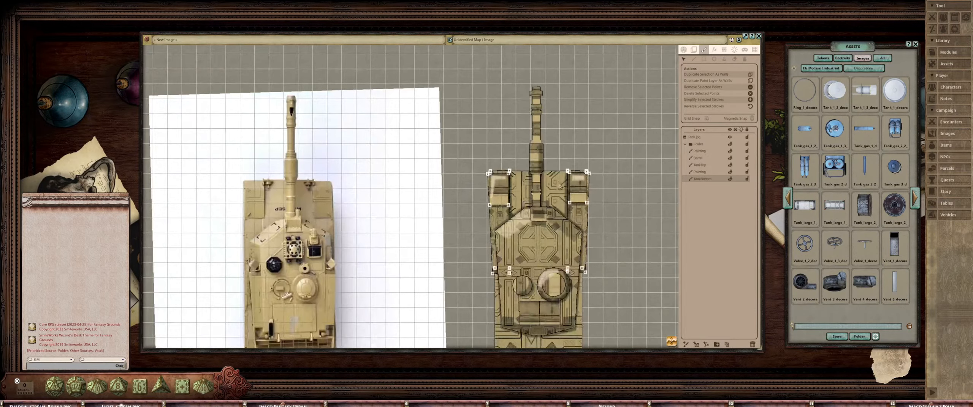
pyautogui.scroll(-3, 560, 187)
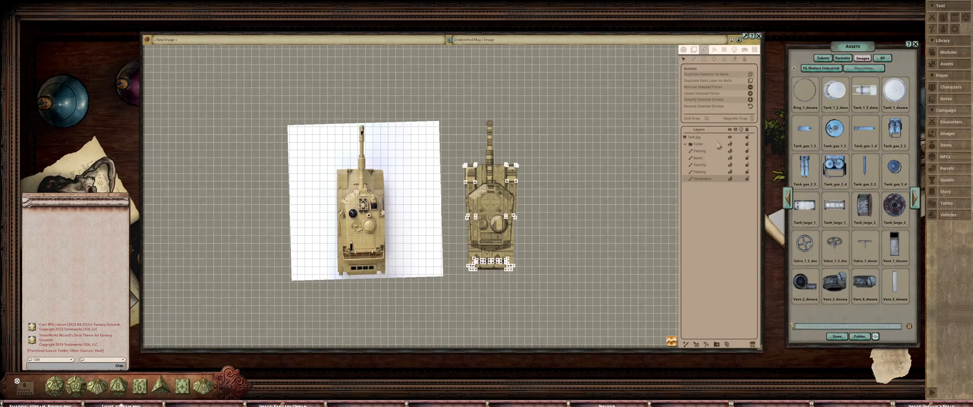
pyautogui.click(718, 144)
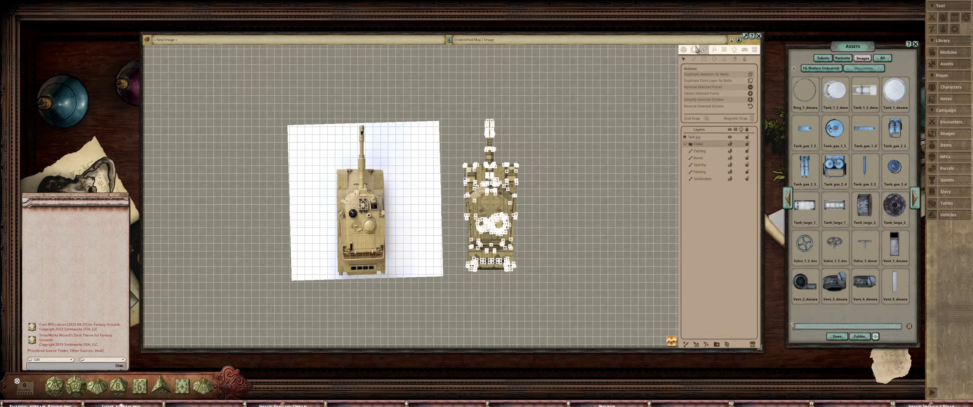
pyautogui.click(694, 49)
pyautogui.moveTo(561, 165); pyautogui.dragTo(561, 169)
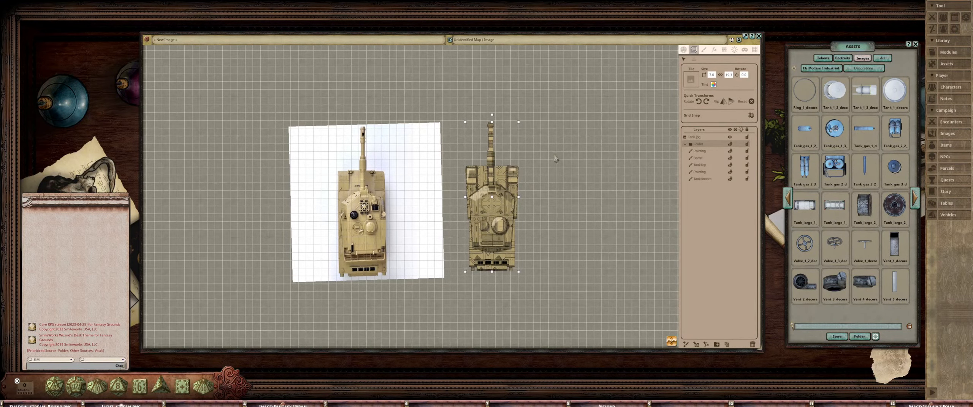
pyautogui.moveTo(492, 117); pyautogui.dragTo(551, 150)
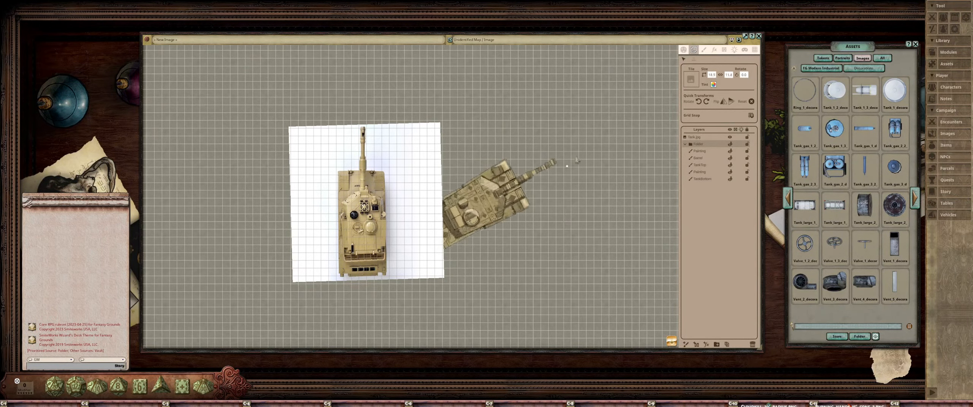
pyautogui.moveTo(576, 160); pyautogui.dragTo(493, 115)
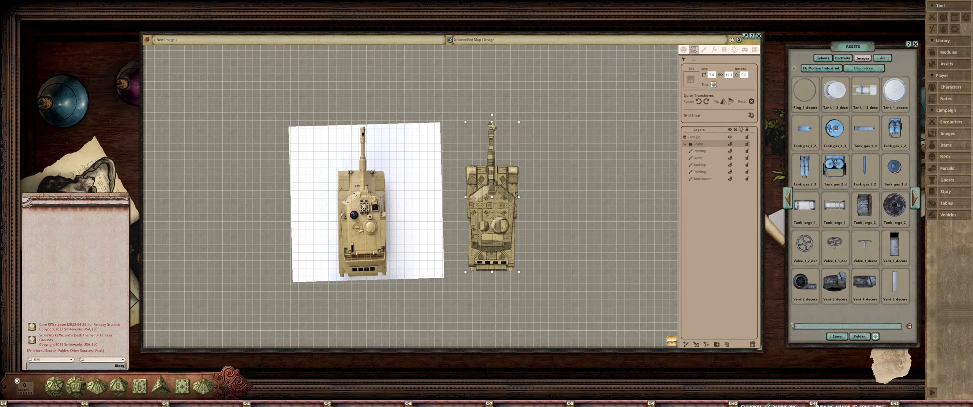
pyautogui.scroll(6, 504, 175)
pyautogui.scroll(-6, 504, 175)
pyautogui.moveTo(516, 184); pyautogui.dragTo(553, 165)
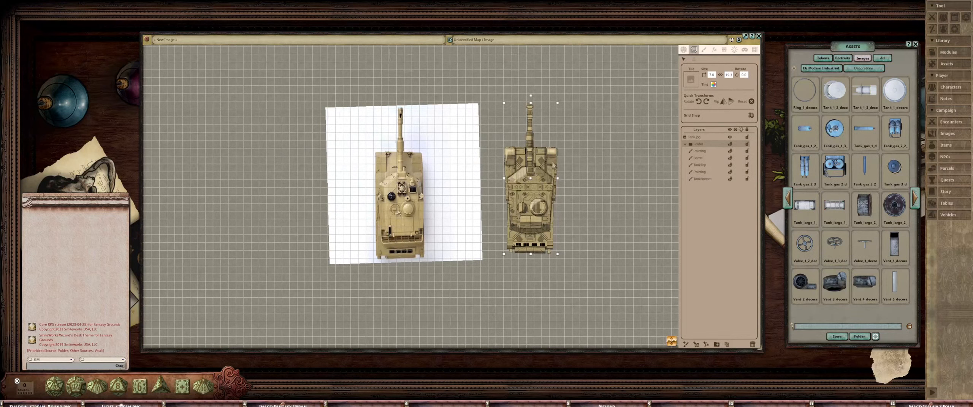
pyautogui.scroll(2, 569, 172)
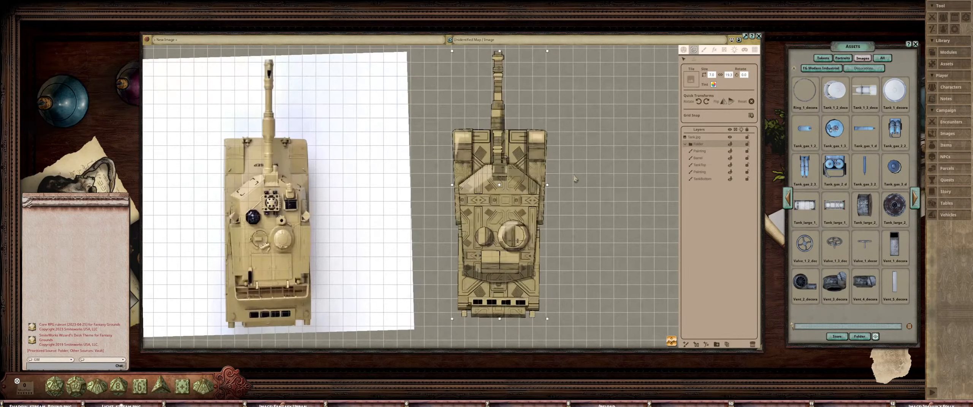
pyautogui.scroll(-1, 576, 180)
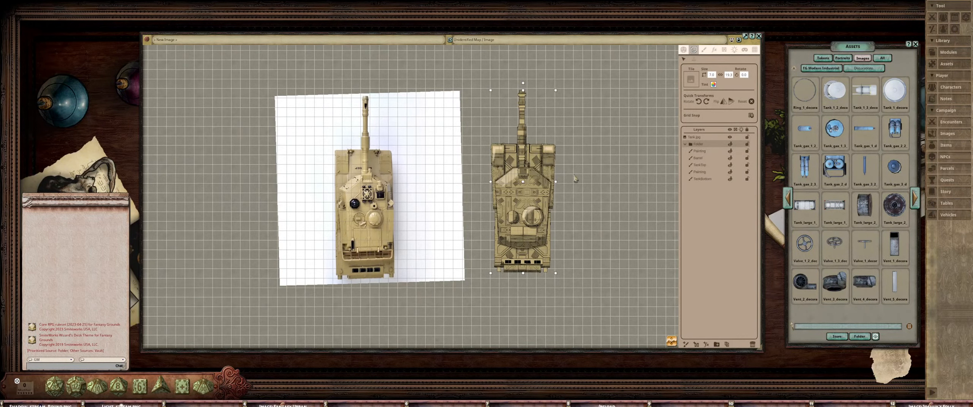
pyautogui.moveTo(576, 179); pyautogui.dragTo(546, 181)
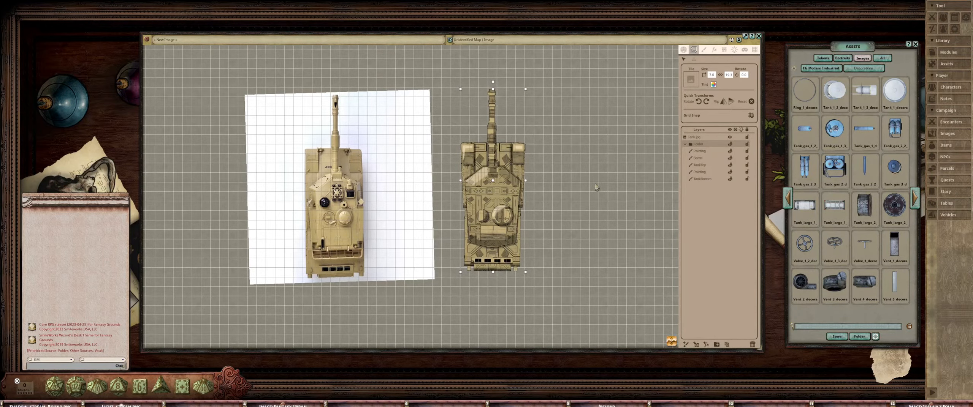
# Return the asset browser to its index and set up rectangle drawing with the metal texture sampled from the barrel mount
pyautogui.click(821, 70)
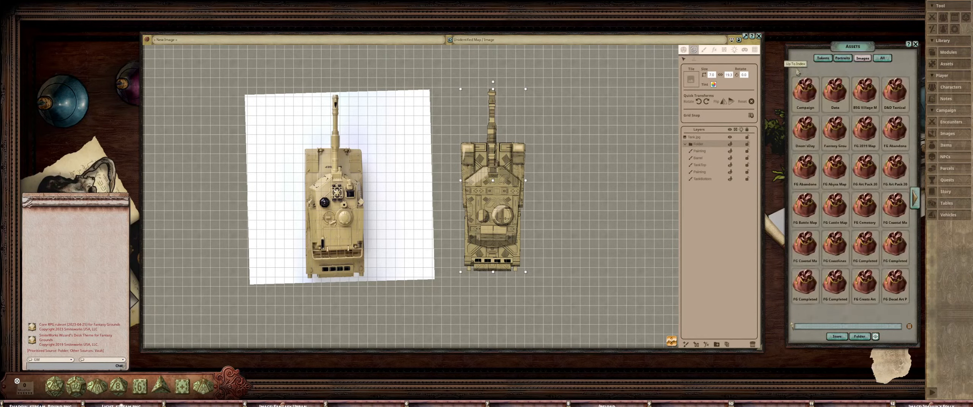
pyautogui.scroll(2, 330, 189)
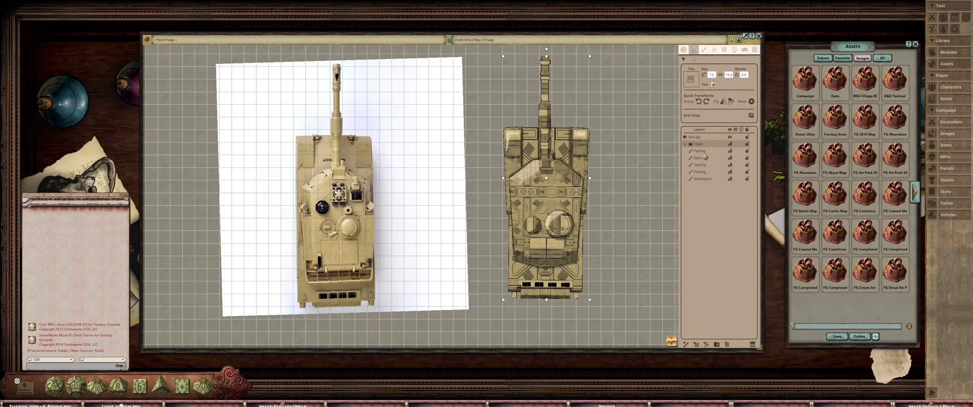
pyautogui.scroll(2, 537, 176)
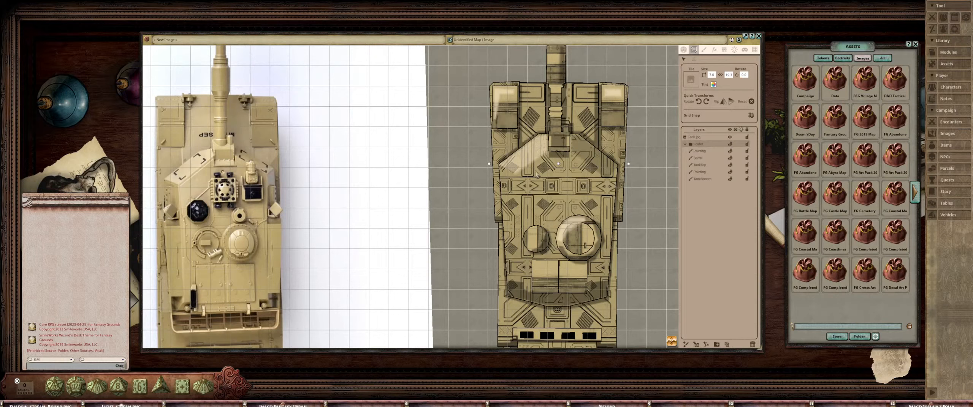
pyautogui.scroll(-2, 537, 176)
pyautogui.scroll(2, 536, 175)
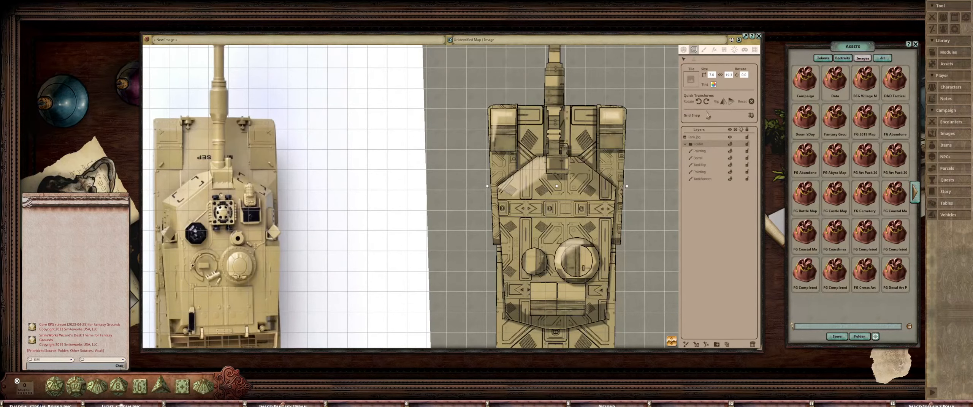
pyautogui.click(704, 49)
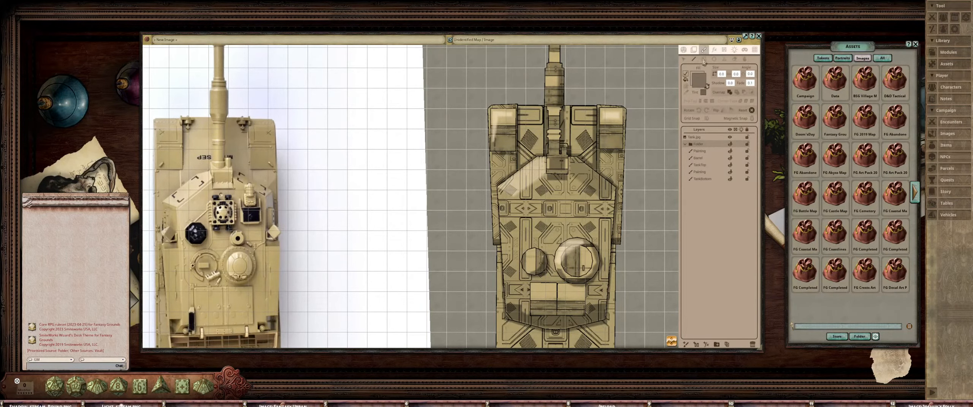
pyautogui.click(704, 59)
pyautogui.moveTo(577, 206); pyautogui.dragTo(553, 183)
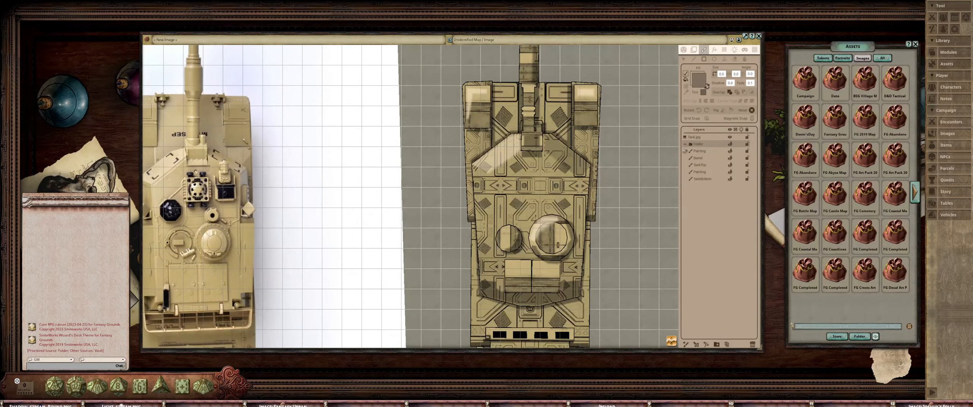
pyautogui.keyDown('alt'); pyautogui.click(518, 111); pyautogui.keyUp('alt')
pyautogui.keyDown('alt'); pyautogui.click(521, 140); pyautogui.keyUp('alt')
# On the tank-bottom layer, draw a narrow vertical rectangular plate on the front hull, against the left fender block's inner edge
pyautogui.moveTo(536, 179); pyautogui.dragTo(512, 181)
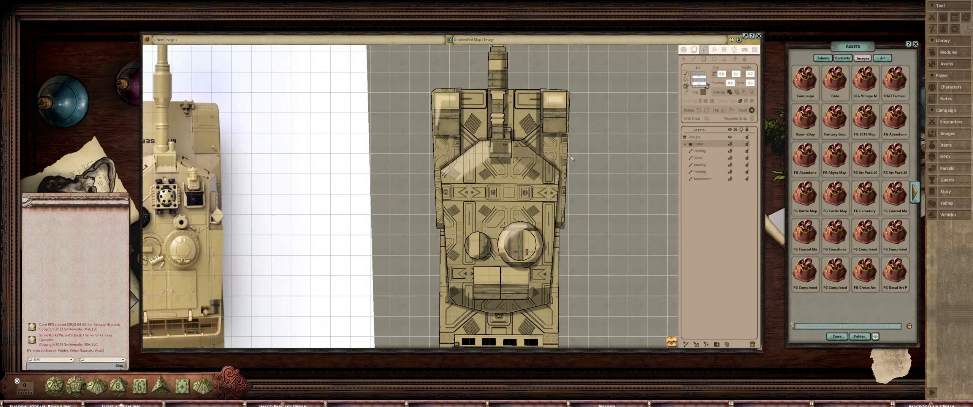
pyautogui.moveTo(318, 162); pyautogui.dragTo(426, 174)
pyautogui.scroll(4, 494, 152)
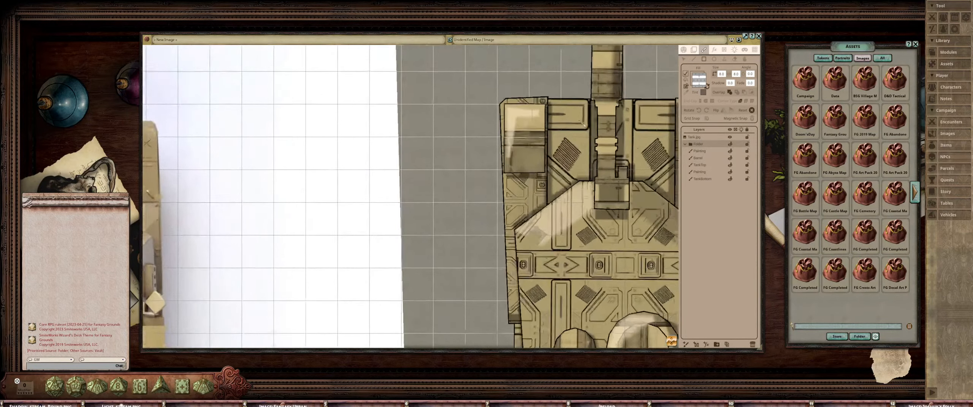
pyautogui.moveTo(673, 141); pyautogui.dragTo(526, 141)
pyautogui.moveTo(315, 143); pyautogui.dragTo(456, 144)
pyautogui.scroll(-3, 456, 143)
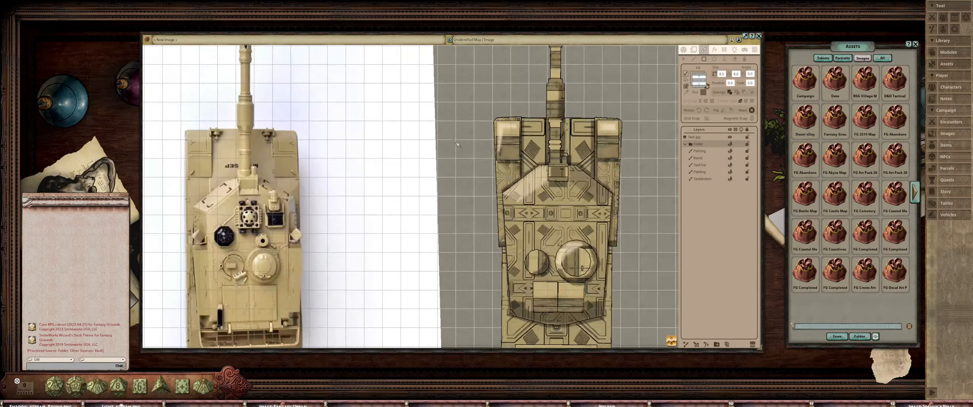
pyautogui.scroll(6, 502, 132)
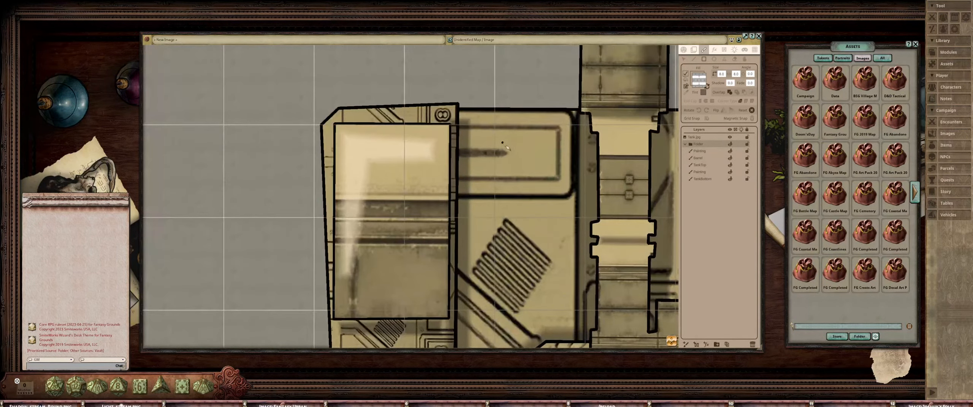
pyautogui.click(715, 180)
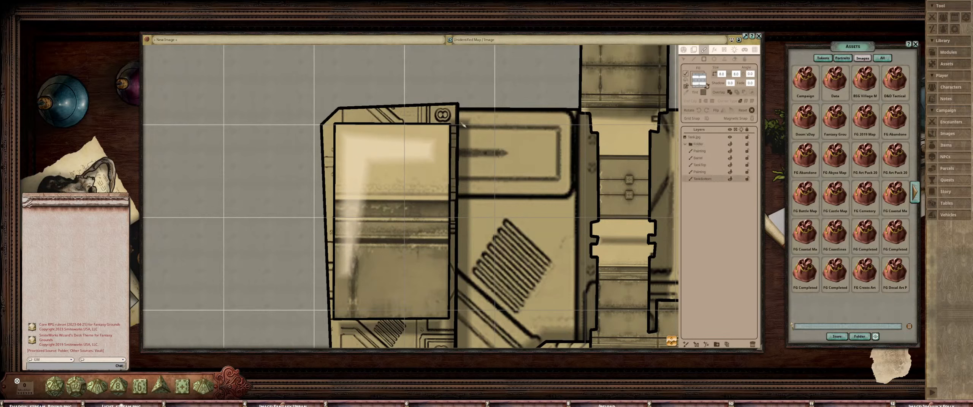
pyautogui.press('ctrl')
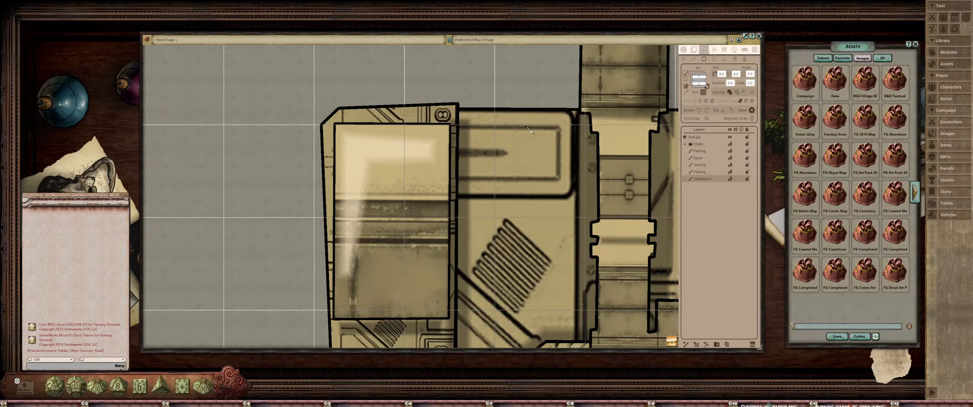
pyautogui.moveTo(459, 120); pyautogui.dragTo(477, 193)
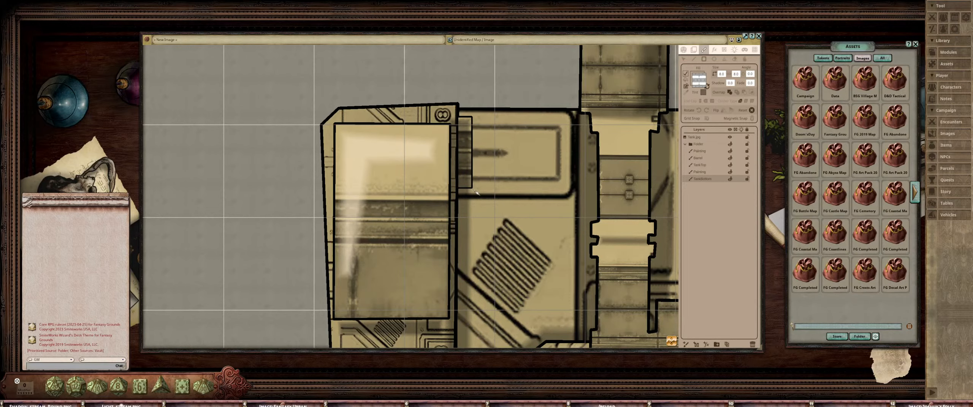
# In Add mode, merge a horizontal bar onto the narrow plate beside the left fender block, undoing a misdrawn attempt
pyautogui.scroll(-5, 368, 177)
pyautogui.moveTo(367, 177)
pyautogui.mouseDown()
pyautogui.moveTo(570, 163)
pyautogui.moveTo(360, 151)
pyautogui.mouseUp()
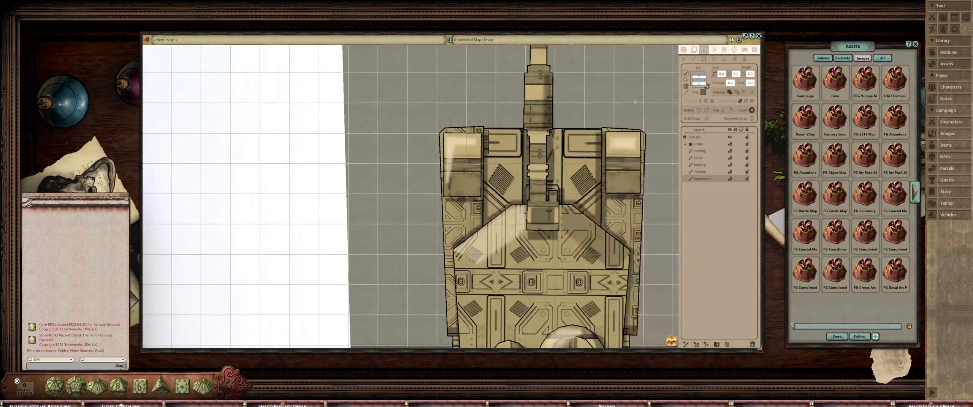
pyautogui.click(737, 92)
pyautogui.scroll(5, 511, 148)
pyautogui.moveTo(406, 106); pyautogui.dragTo(460, 121)
pyautogui.hotkey('ctrl', 'z')
pyautogui.scroll(-6, 429, 124)
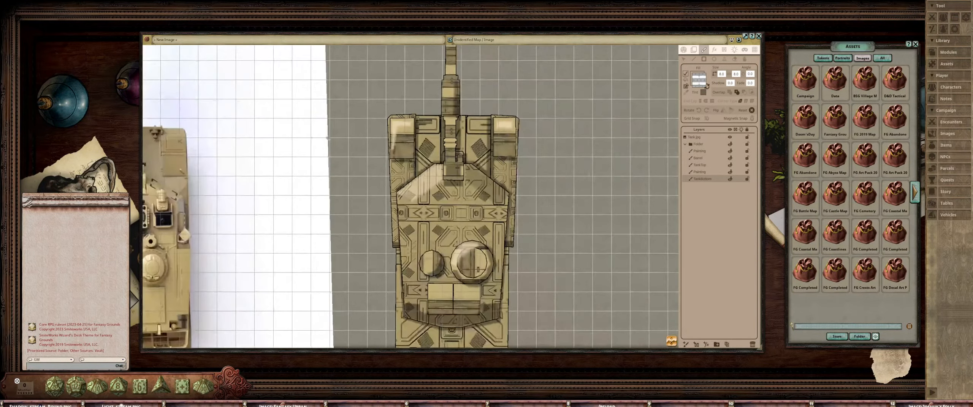
# Merge a smaller rectangular block onto the underside of the left horizontal bar on the front hull
pyautogui.moveTo(290, 138)
pyautogui.mouseDown()
pyautogui.moveTo(541, 138)
pyautogui.moveTo(400, 133)
pyautogui.mouseUp()
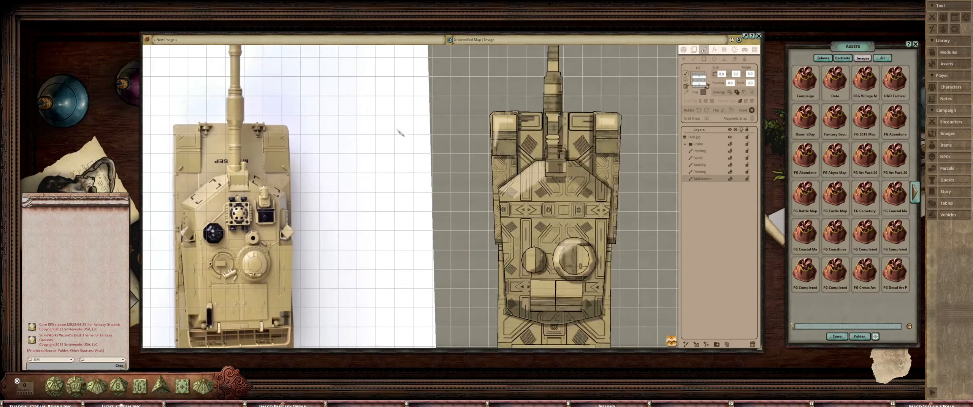
pyautogui.scroll(3, 582, 122)
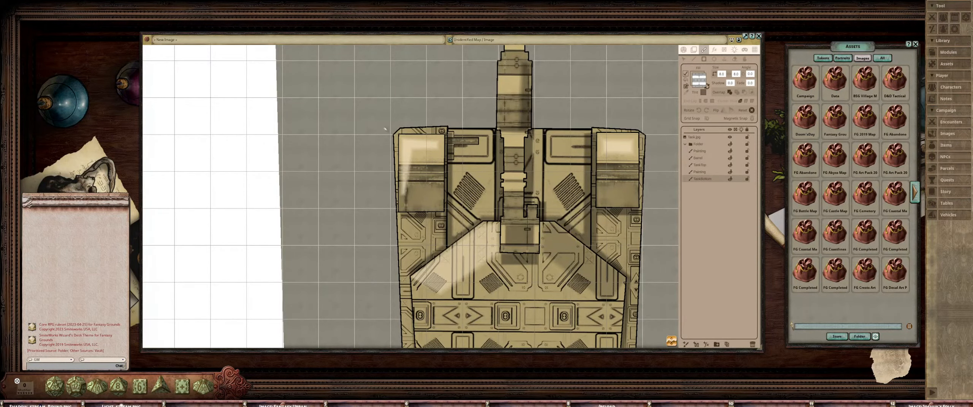
pyautogui.scroll(-3, 624, 115)
pyautogui.scroll(6, 439, 123)
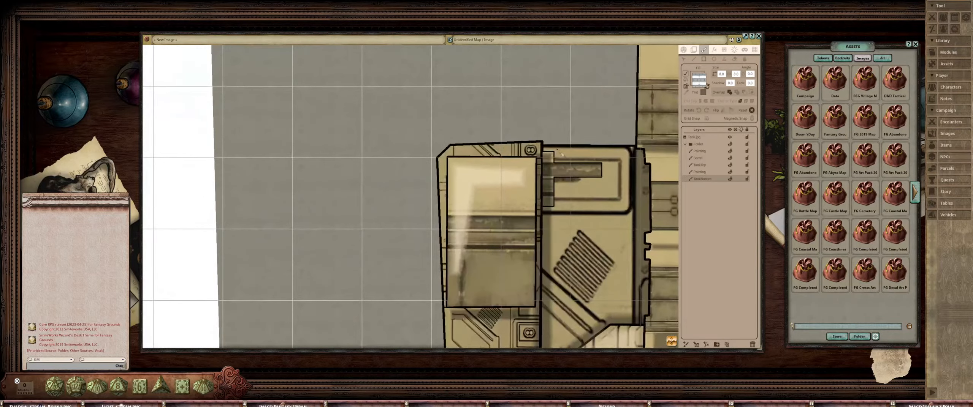
pyautogui.moveTo(448, 147); pyautogui.dragTo(484, 167)
pyautogui.scroll(-8, 487, 170)
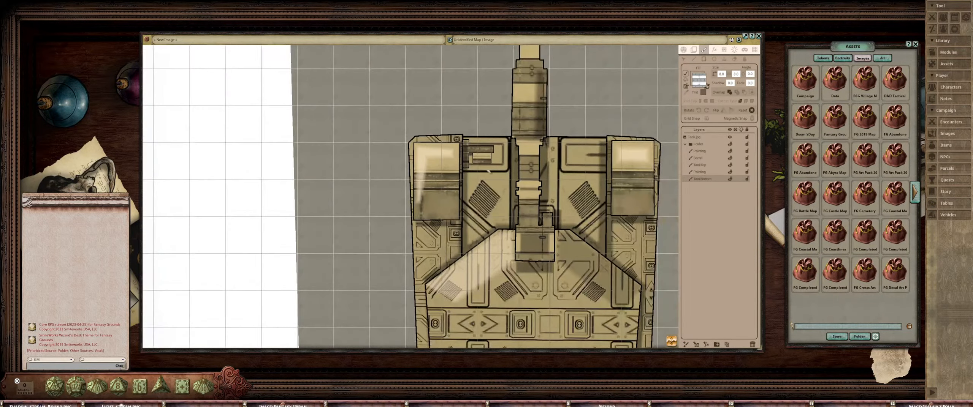
# Draw a short stem beneath the left block and merge a wider foot onto it to form an inverted T
pyautogui.scroll(3, 530, 147)
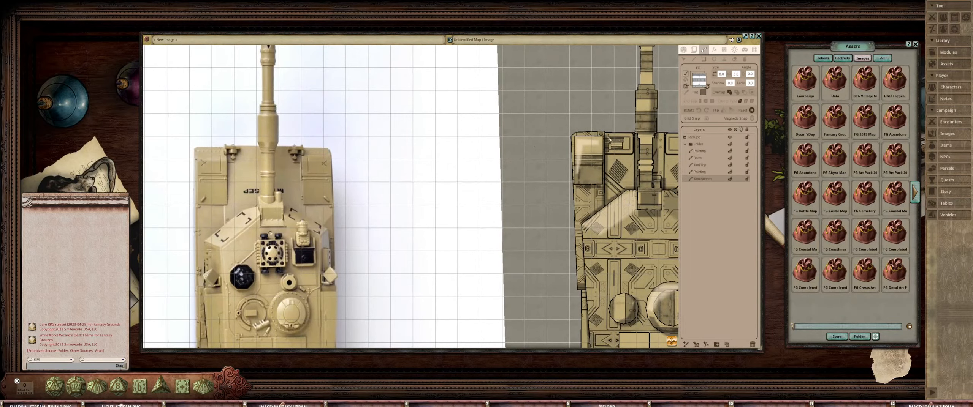
pyautogui.scroll(5, 608, 140)
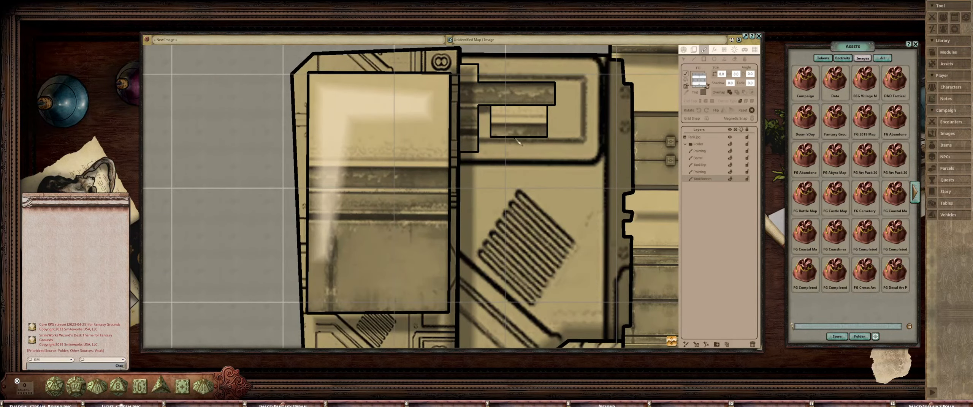
pyautogui.moveTo(515, 139); pyautogui.dragTo(526, 154)
pyautogui.click(737, 93)
pyautogui.moveTo(509, 145)
pyautogui.mouseDown()
pyautogui.moveTo(541, 168)
pyautogui.moveTo(531, 161)
pyautogui.mouseUp()
pyautogui.scroll(-5, 532, 163)
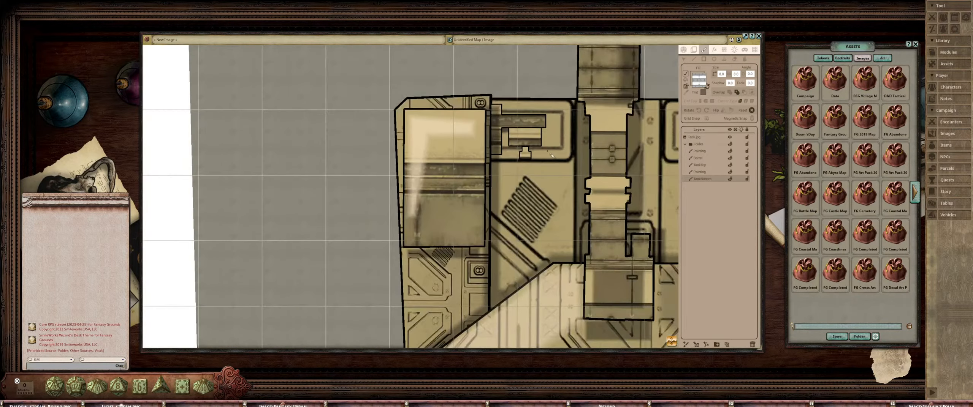
# Draw a separate narrow vertical plate on the front hull, against the right fender block's inner edge
pyautogui.scroll(2, 509, 147)
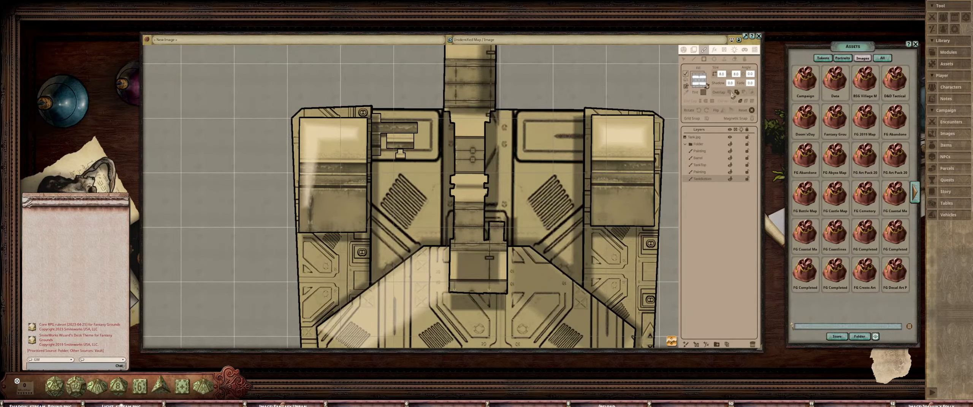
pyautogui.click(730, 92)
pyautogui.scroll(-3, 537, 136)
pyautogui.scroll(2, 537, 135)
pyautogui.scroll(1, 537, 136)
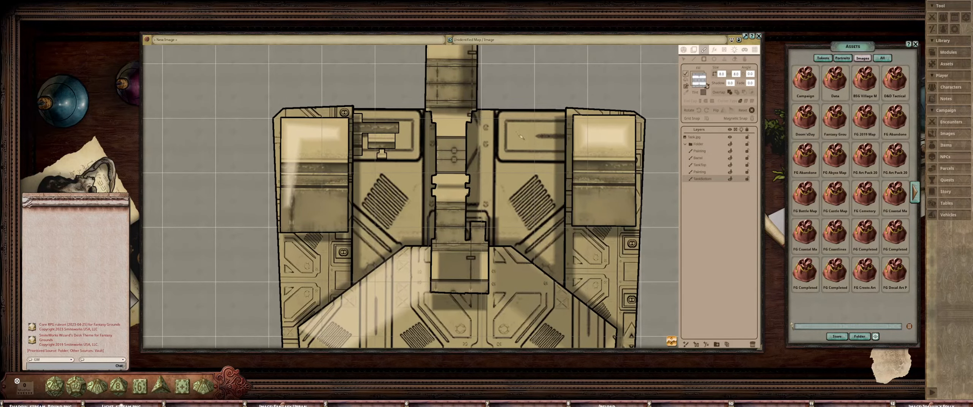
pyautogui.scroll(2, 565, 126)
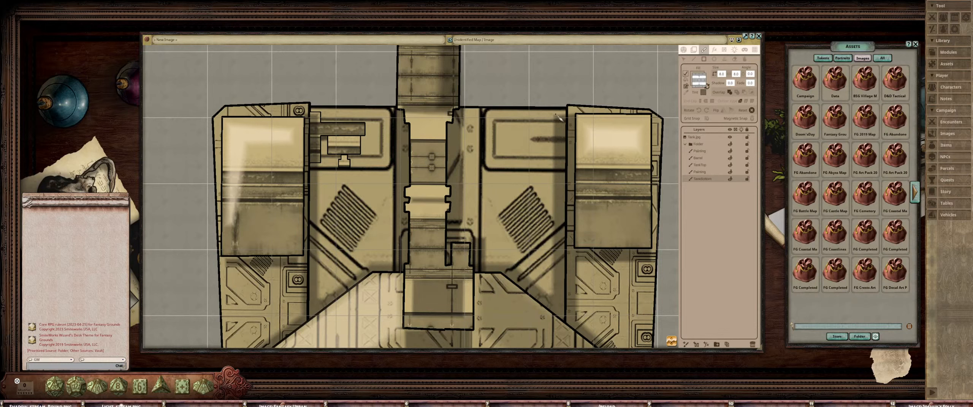
pyautogui.moveTo(558, 118); pyautogui.dragTo(570, 169)
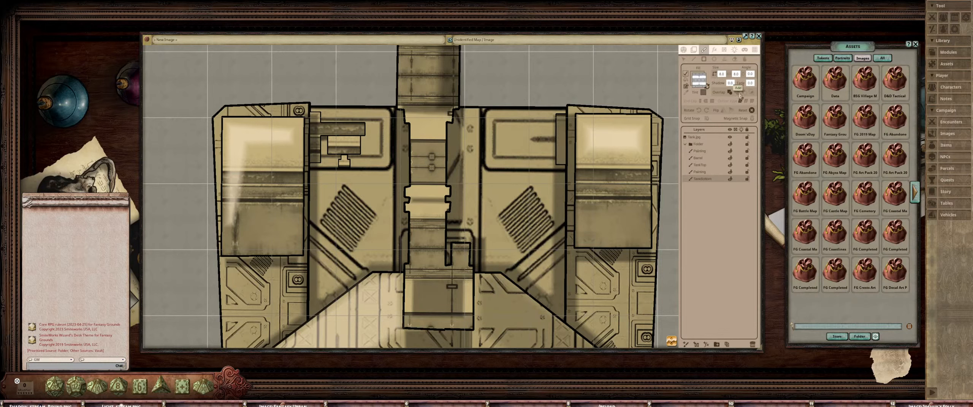
# In Add mode, merge a horizontal bar and a smaller block beneath it onto the plate beside the right fender block
pyautogui.click(738, 93)
pyautogui.moveTo(516, 124); pyautogui.dragTo(563, 137)
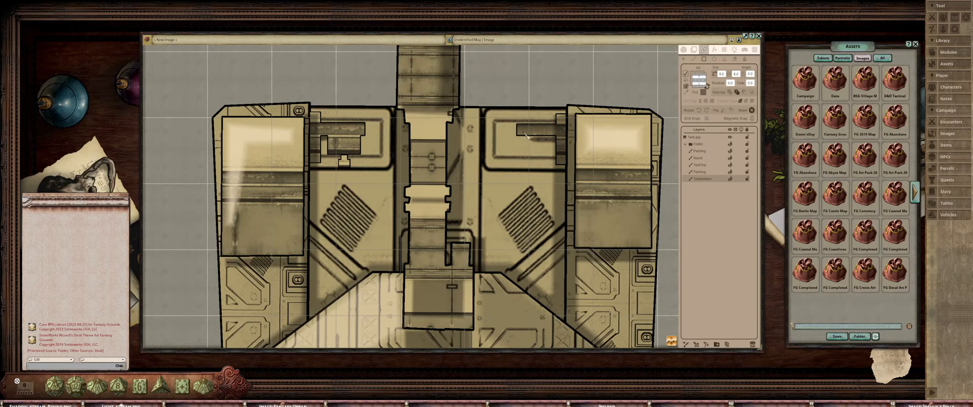
pyautogui.moveTo(523, 133); pyautogui.dragTo(549, 157)
# Draw a separate short stem beneath the right block and merge a wider foot onto it in Add mode
pyautogui.click(744, 92)
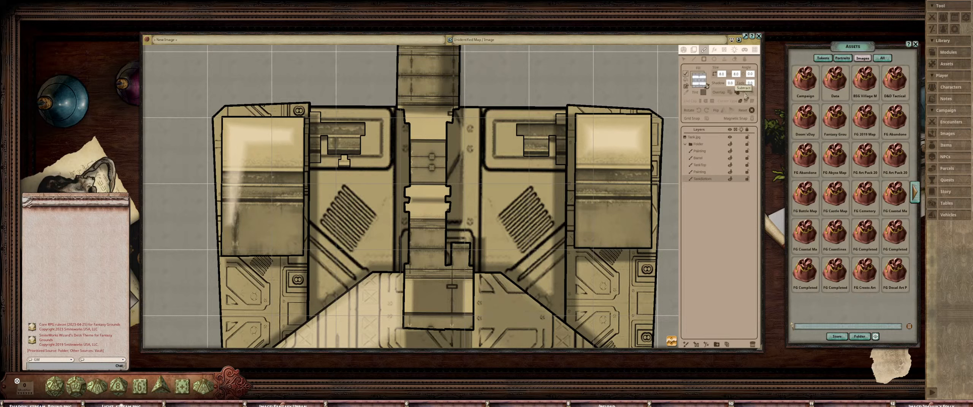
pyautogui.click(730, 93)
pyautogui.moveTo(533, 156); pyautogui.dragTo(545, 171)
pyautogui.click(737, 92)
pyautogui.moveTo(528, 160); pyautogui.dragTo(546, 169)
pyautogui.scroll(-4, 547, 147)
pyautogui.scroll(4, 483, 152)
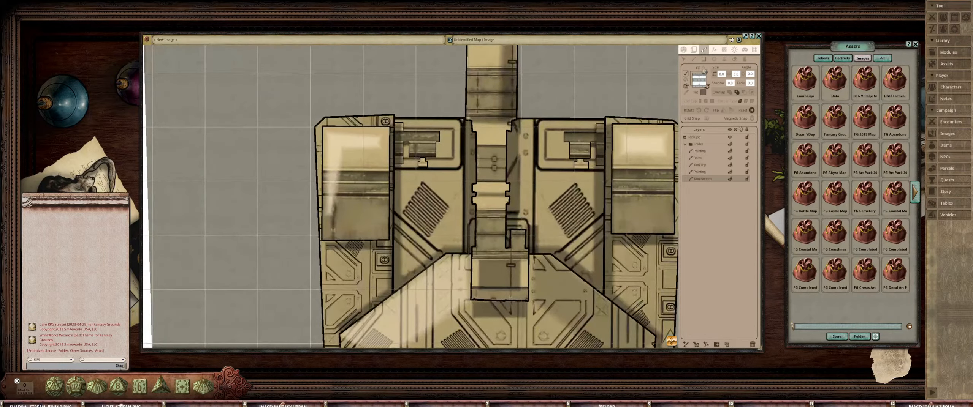
# Narrow the foot beneath the right block by moving its outer corner points inward toward the stem
pyautogui.click(683, 59)
pyautogui.scroll(2, 575, 162)
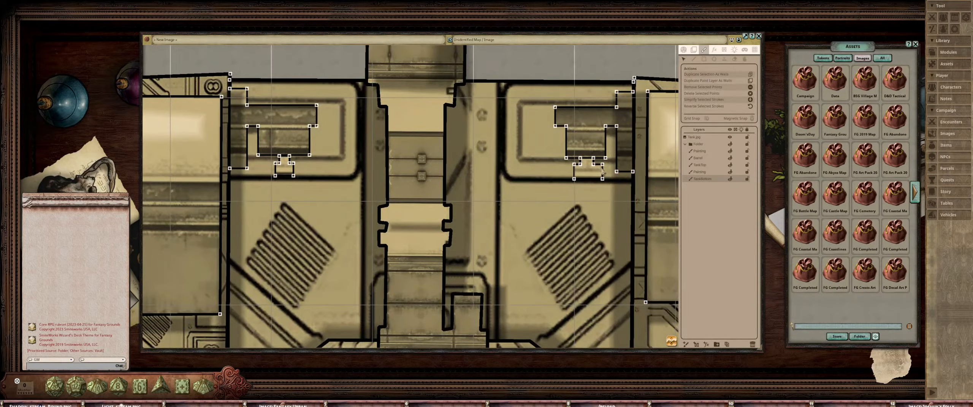
pyautogui.moveTo(602, 168); pyautogui.dragTo(600, 167)
pyautogui.moveTo(603, 179); pyautogui.dragTo(600, 180)
pyautogui.moveTo(564, 175)
pyautogui.mouseDown()
pyautogui.moveTo(609, 188)
pyautogui.moveTo(602, 180)
pyautogui.mouseUp()
pyautogui.scroll(2, 558, 171)
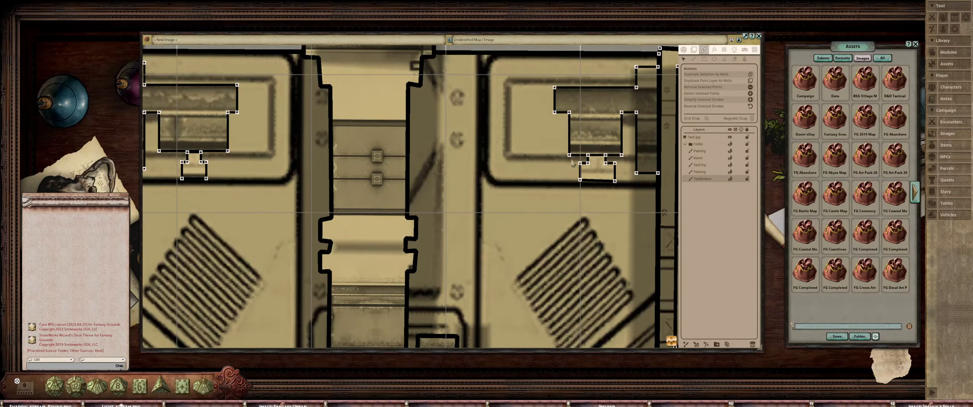
pyautogui.moveTo(572, 159); pyautogui.dragTo(584, 185)
pyautogui.moveTo(609, 158)
pyautogui.mouseDown()
pyautogui.moveTo(625, 194)
pyautogui.moveTo(585, 181)
pyautogui.mouseUp()
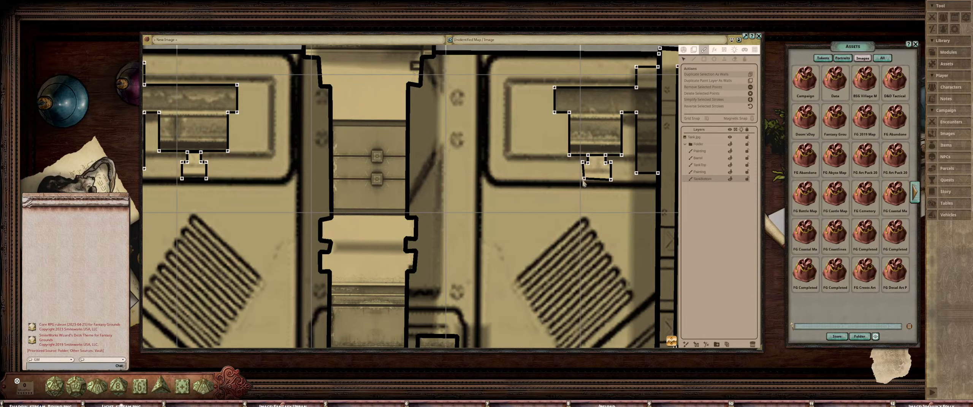
# Square up the right foot by aligning its upper corner points with the stem and straightening its lower edge
pyautogui.scroll(6, 584, 184)
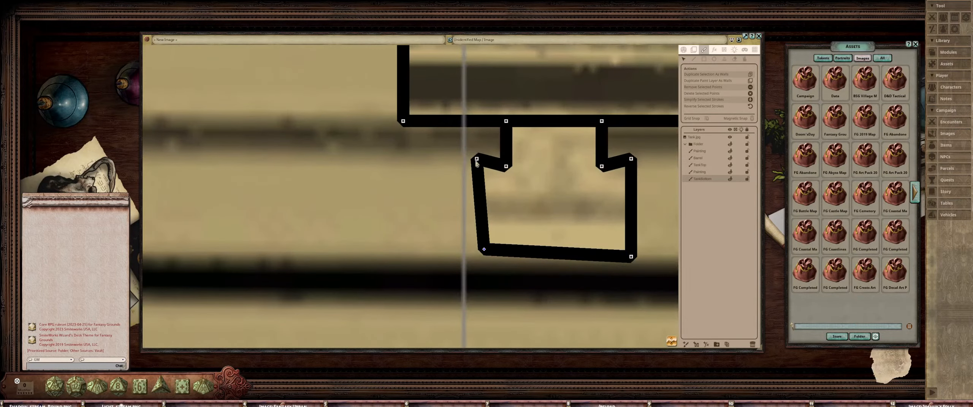
pyautogui.moveTo(477, 162); pyautogui.dragTo(477, 169)
pyautogui.moveTo(484, 249); pyautogui.dragTo(477, 257)
pyautogui.moveTo(580, 202); pyautogui.dragTo(499, 203)
pyautogui.moveTo(551, 161); pyautogui.dragTo(550, 167)
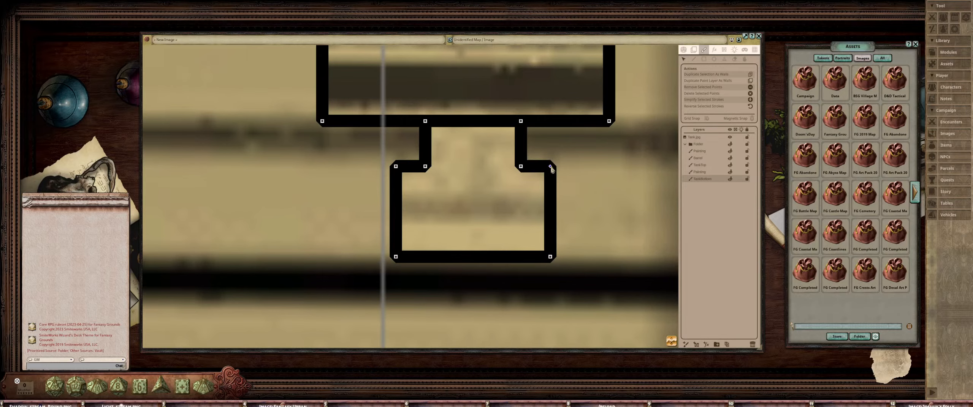
pyautogui.scroll(-6, 576, 171)
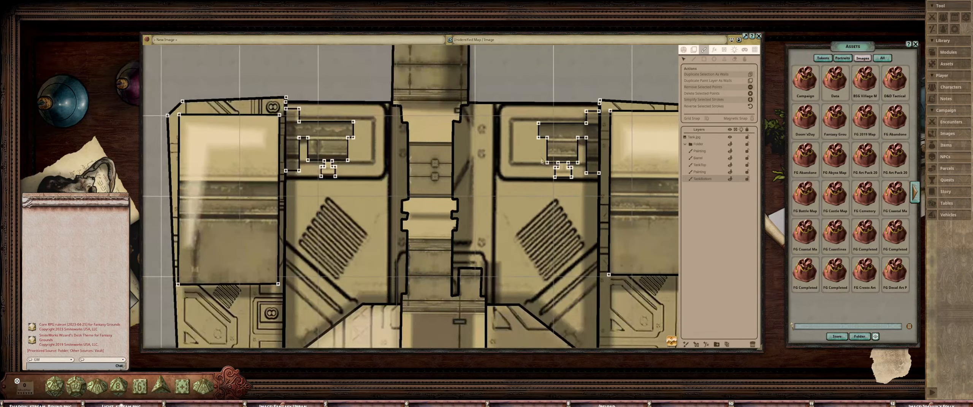
# Examine the detailed front plates and the whole drawn tank against the model tank photo
pyautogui.moveTo(498, 160); pyautogui.dragTo(484, 174)
pyautogui.moveTo(425, 173); pyautogui.dragTo(509, 174)
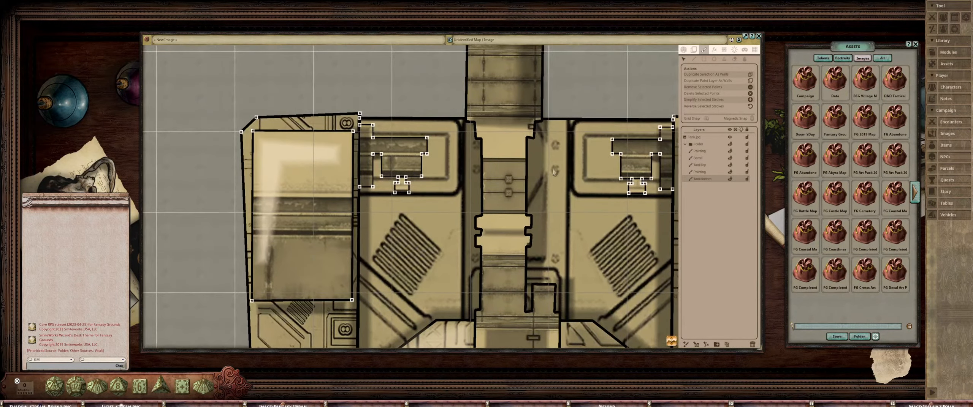
pyautogui.scroll(-2, 511, 180)
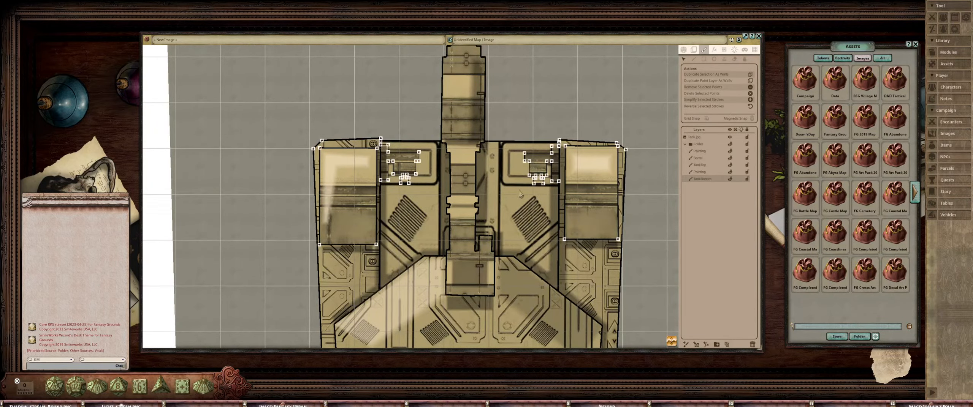
pyautogui.moveTo(516, 194); pyautogui.dragTo(516, 161)
pyautogui.scroll(-3, 538, 158)
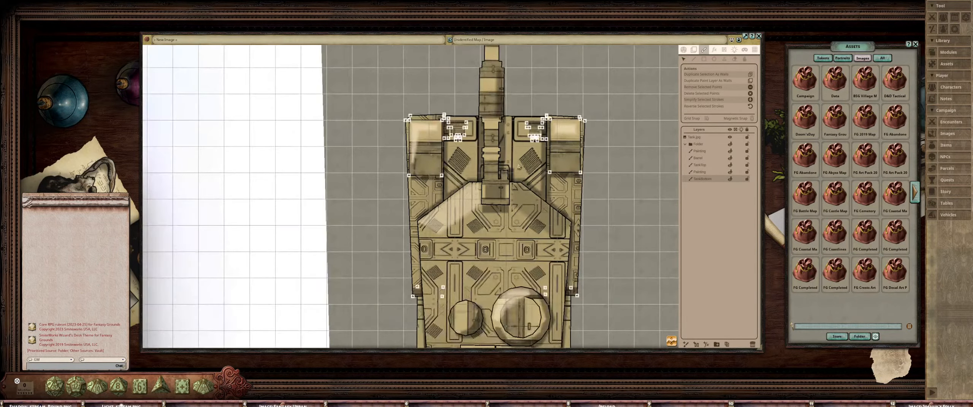
pyautogui.scroll(2, 538, 159)
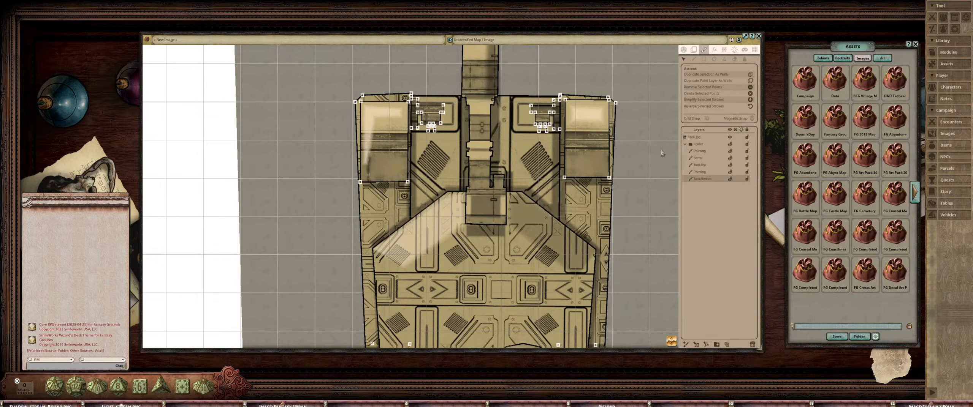
pyautogui.scroll(-4, 532, 136)
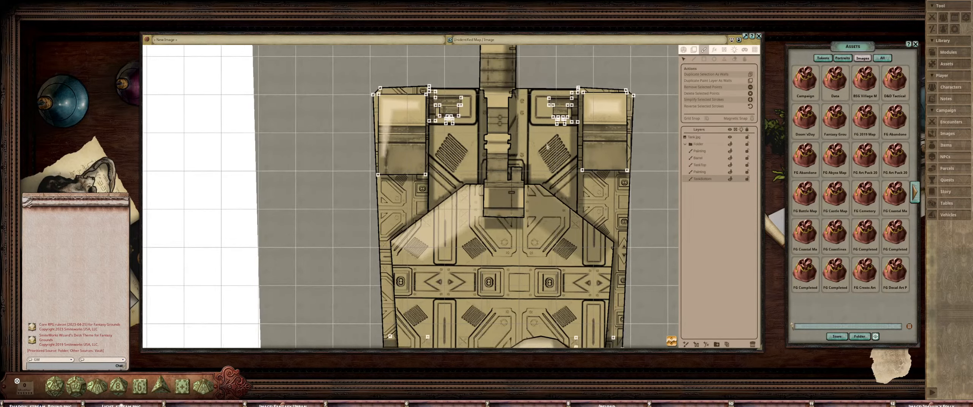
pyautogui.moveTo(384, 141); pyautogui.dragTo(468, 126)
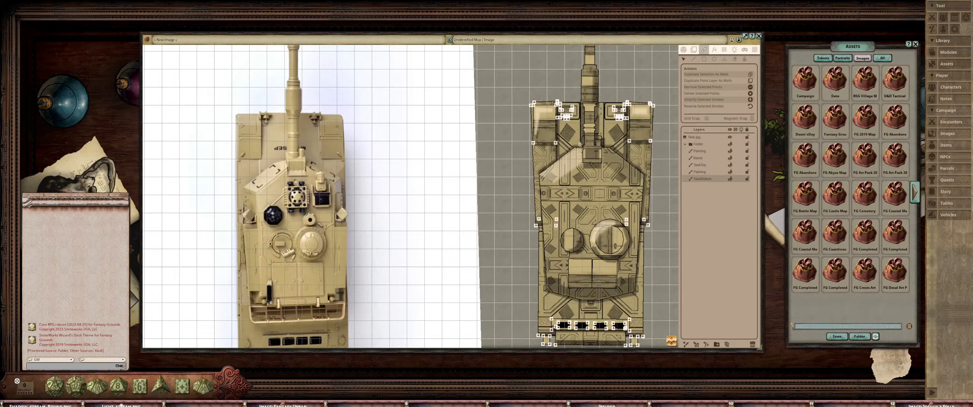
pyautogui.scroll(2, 549, 138)
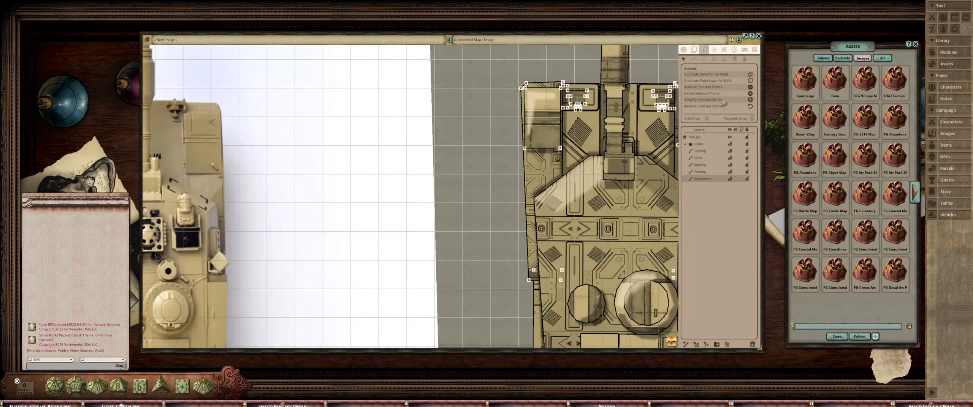
# Draw a small tilted rectangle in the lower outer corner of the left fender block
pyautogui.click(704, 59)
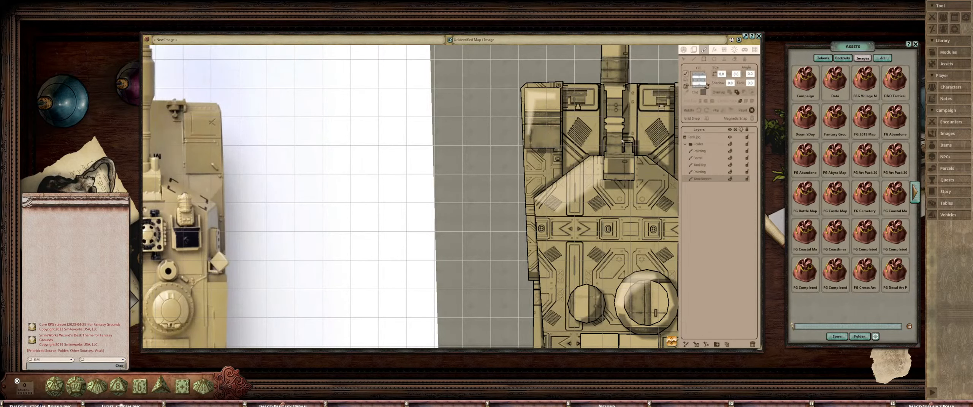
pyautogui.scroll(-3, 431, 120)
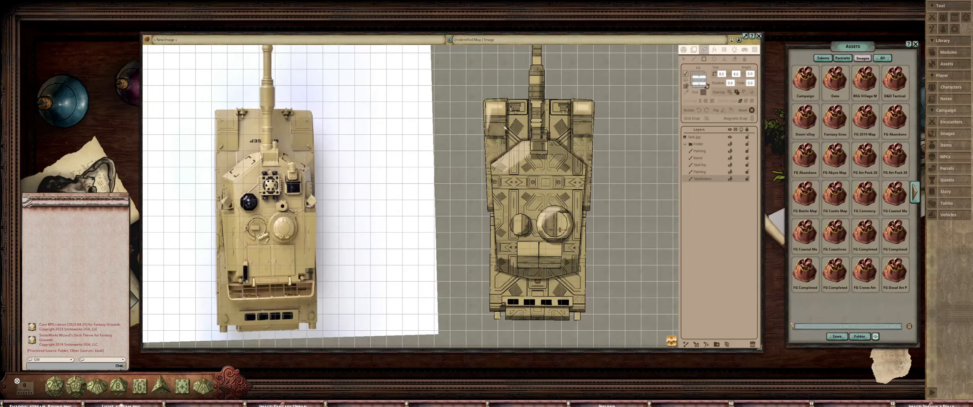
pyautogui.scroll(3, 529, 123)
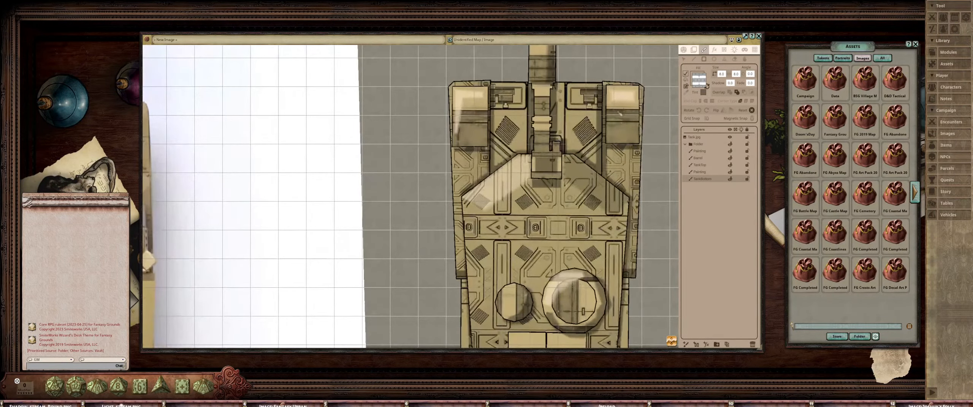
pyautogui.scroll(5, 440, 141)
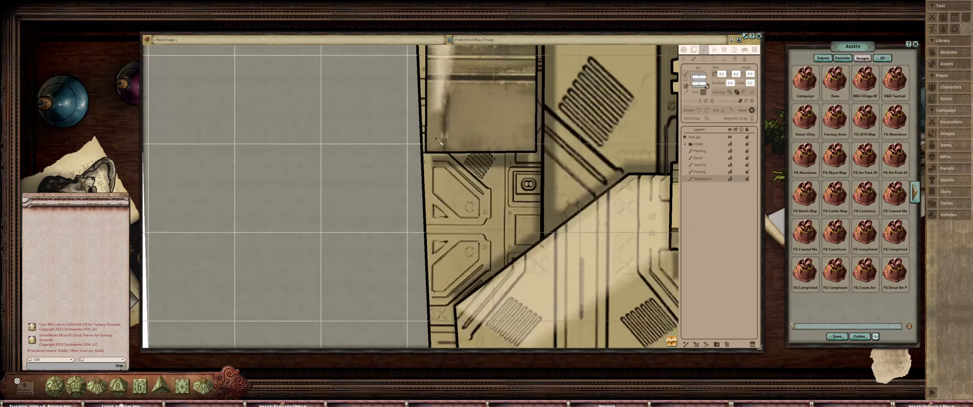
pyautogui.click(451, 123)
pyautogui.click(457, 132)
pyautogui.scroll(-4, 444, 145)
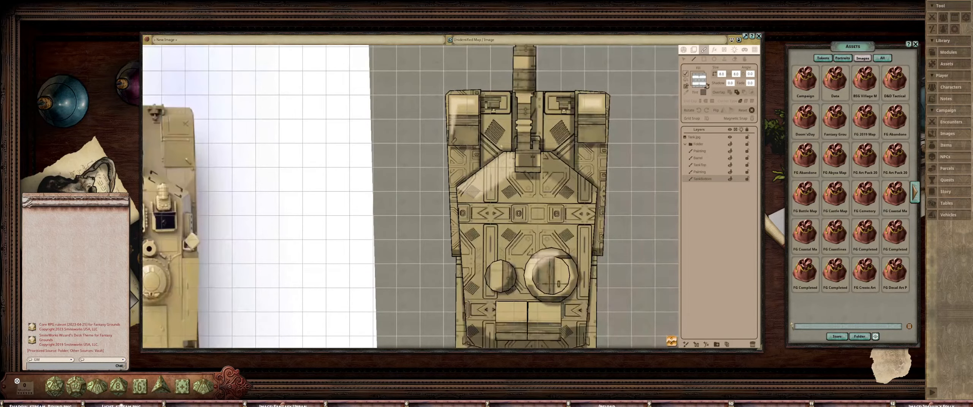
# Draw a matching small tilted rectangle, mirrored in direction, in the lower outer corner of the right fender block
pyautogui.scroll(-2, 360, 143)
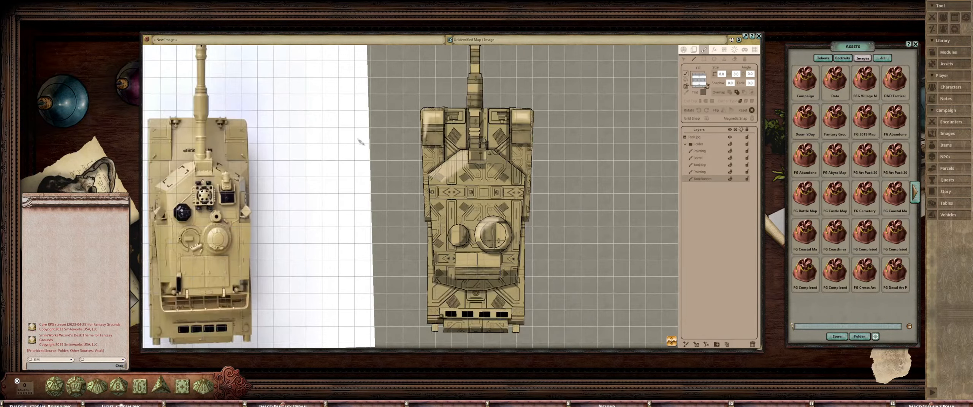
pyautogui.moveTo(360, 144)
pyautogui.mouseDown()
pyautogui.moveTo(513, 147)
pyautogui.moveTo(496, 144)
pyautogui.mouseUp()
pyautogui.scroll(5, 578, 145)
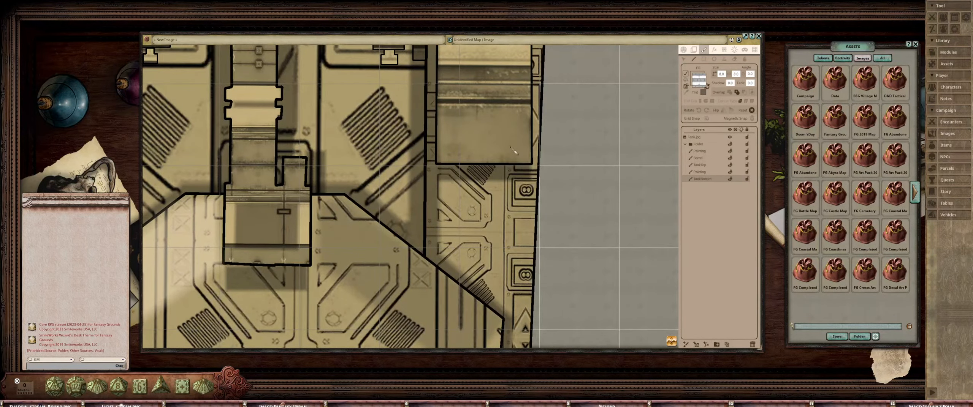
pyautogui.click(510, 147)
pyautogui.click(517, 141)
pyautogui.click(529, 158)
pyautogui.click(529, 167)
pyautogui.scroll(-4, 529, 167)
# Adjust the left tilted rectangle's fill image so a bright part of the texture fills it
pyautogui.click(744, 60)
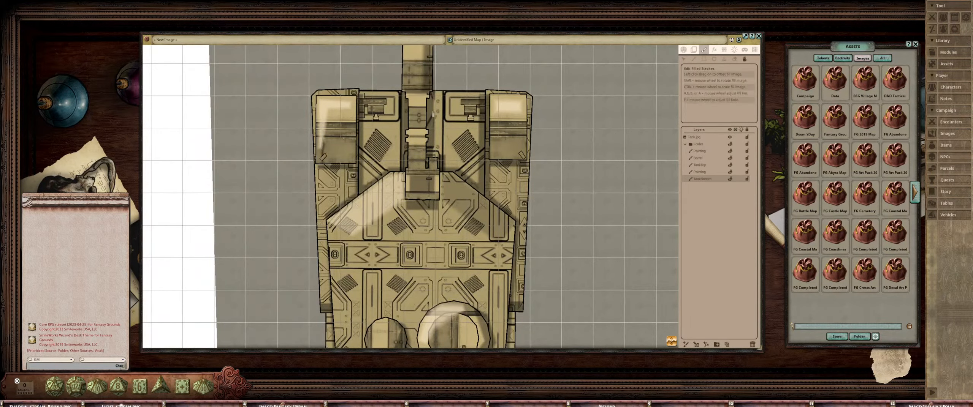
pyautogui.scroll(4, 306, 165)
pyautogui.moveTo(323, 156); pyautogui.dragTo(388, 68)
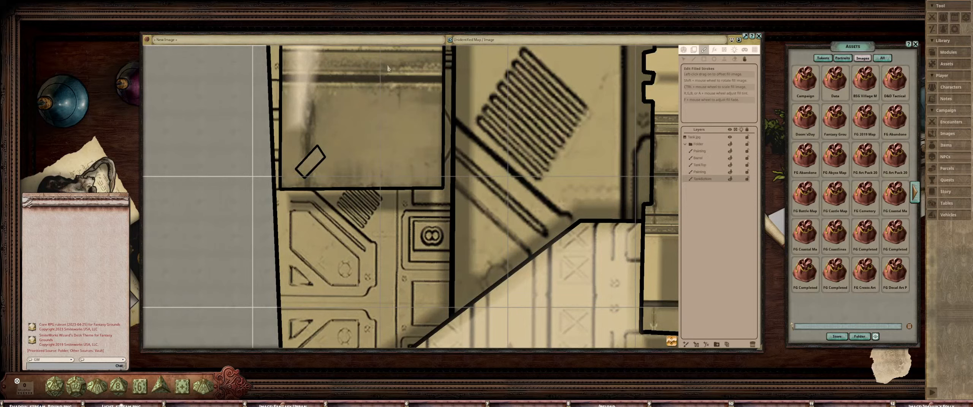
pyautogui.moveTo(490, 74); pyautogui.dragTo(423, 92)
pyautogui.moveTo(338, 136); pyautogui.dragTo(320, 157)
pyautogui.scroll(2, 321, 155)
pyautogui.scroll(2, 341, 149)
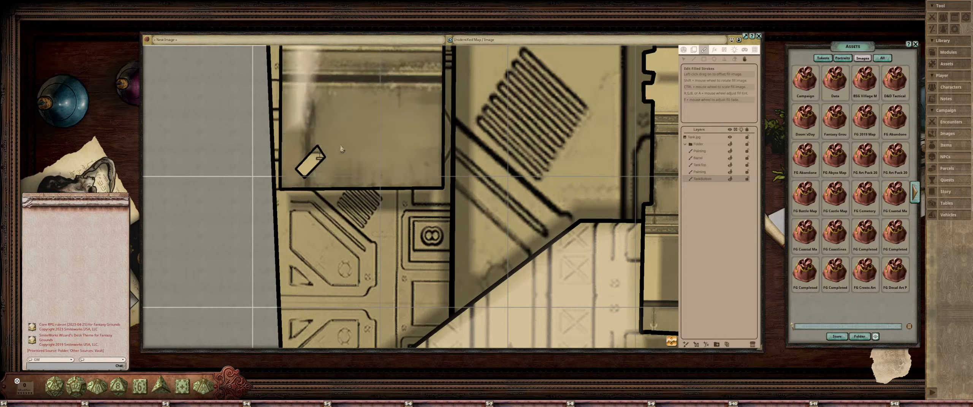
pyautogui.scroll(3, 315, 164)
pyautogui.scroll(-2, 323, 160)
# Rotate and scale the right tilted rectangle's fill image so it is bright like the left one
pyautogui.scroll(-4, 328, 159)
pyautogui.moveTo(327, 159); pyautogui.dragTo(204, 151)
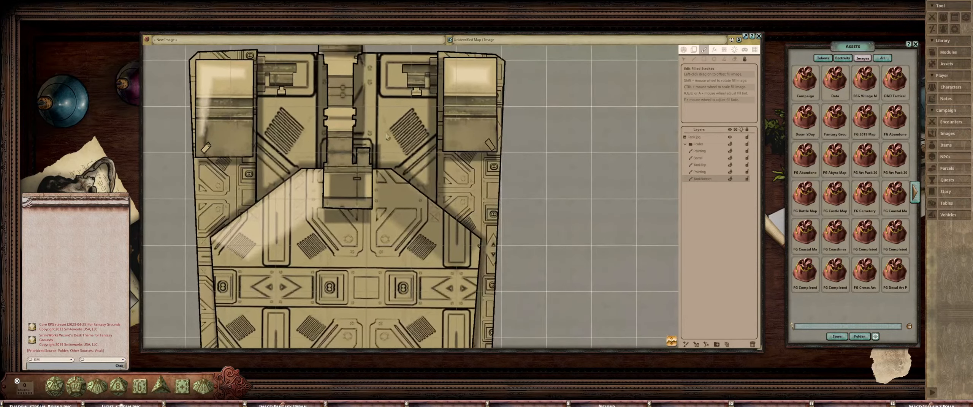
pyautogui.scroll(-1, 448, 148)
pyautogui.scroll(6, 475, 149)
pyautogui.press('ctrl')
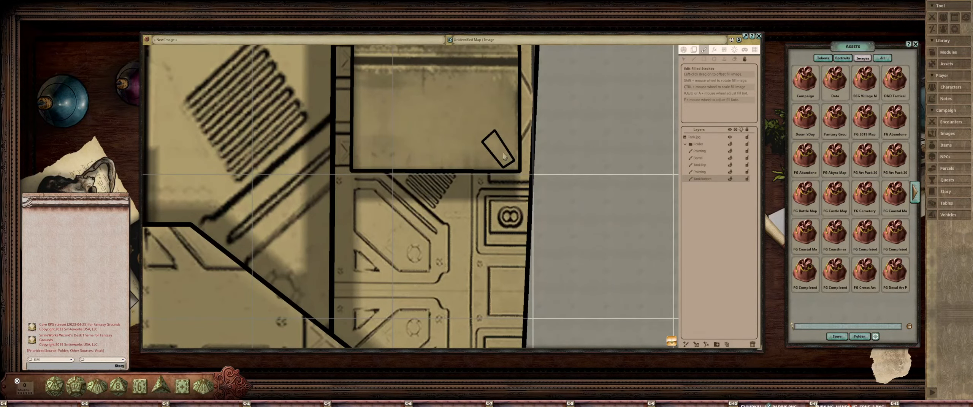
pyautogui.scroll(2, 504, 156)
pyautogui.scroll(-3, 504, 156)
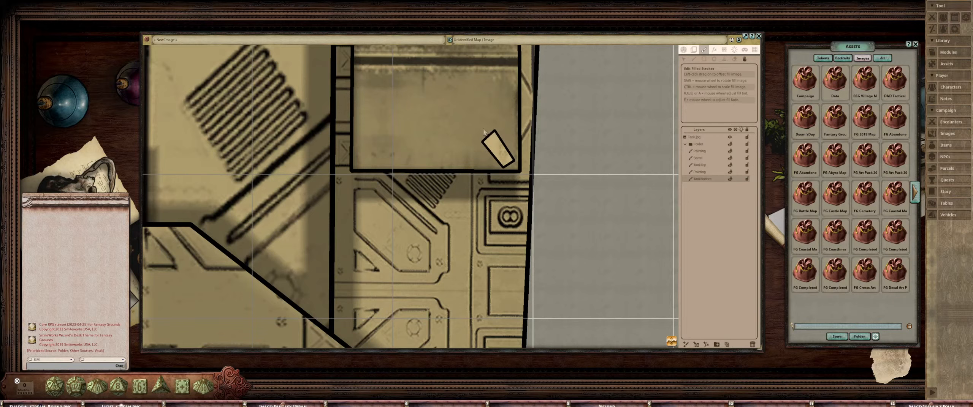
pyautogui.press('shift')
pyautogui.scroll(-1, 501, 153)
pyautogui.scroll(-2, 501, 153)
pyautogui.scroll(-6, 501, 162)
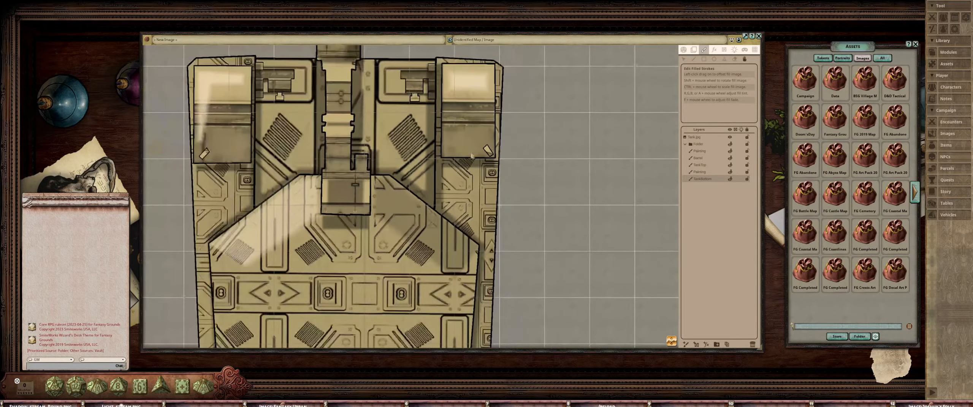
# On the turret's layer, draw a small rectangle on the turret's right front, beside the long raised panel
pyautogui.scroll(-4, 505, 154)
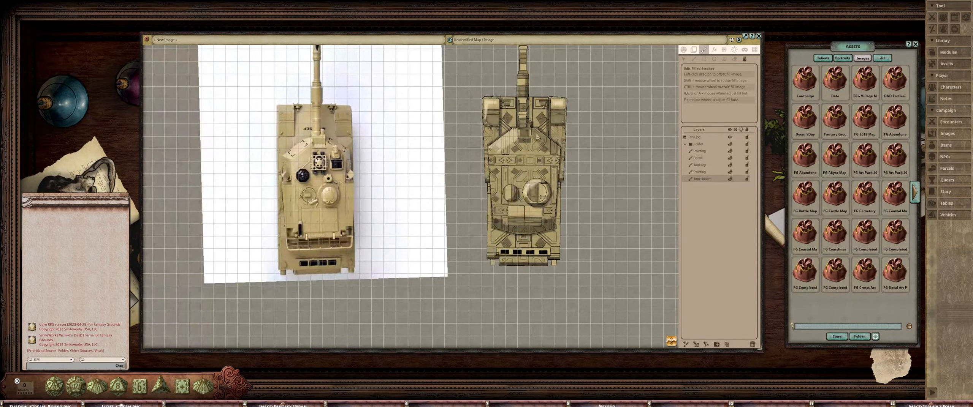
pyautogui.scroll(1, 538, 137)
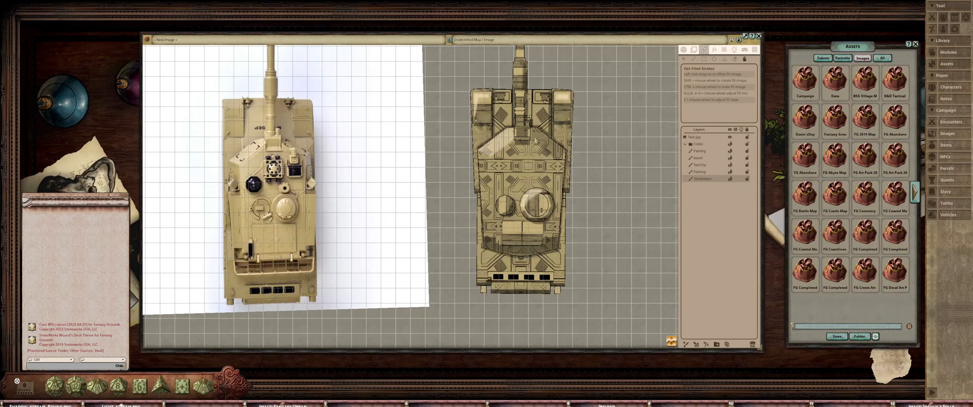
pyautogui.scroll(1, 555, 137)
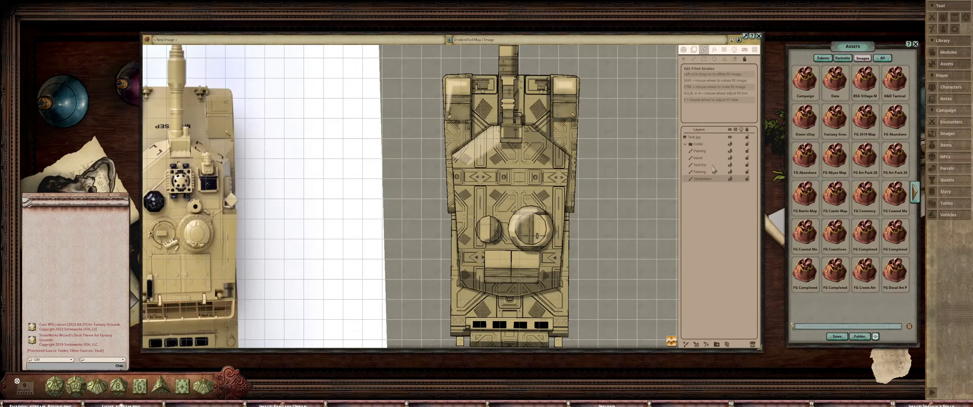
pyautogui.click(700, 165)
pyautogui.moveTo(574, 159); pyautogui.dragTo(639, 152)
pyautogui.click(709, 60)
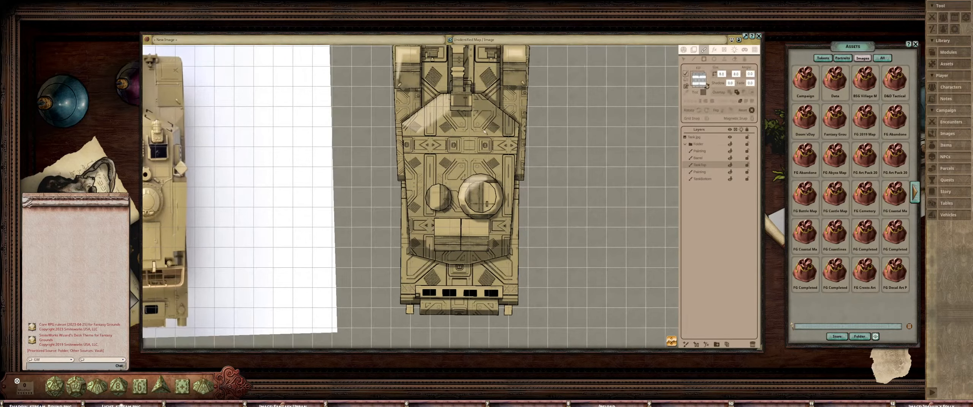
pyautogui.moveTo(377, 127); pyautogui.dragTo(446, 138)
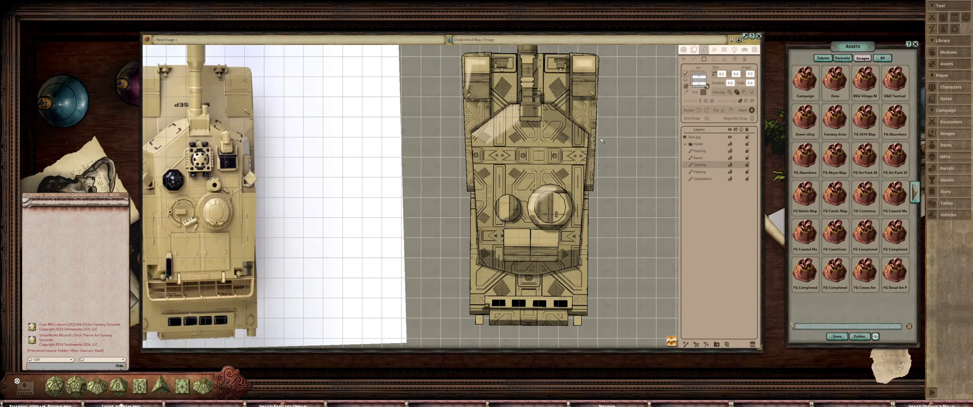
pyautogui.scroll(5, 570, 134)
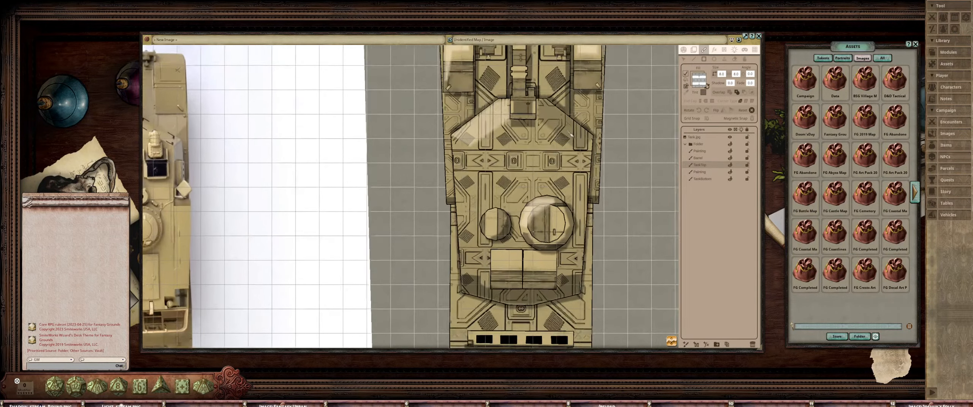
pyautogui.moveTo(552, 137); pyautogui.dragTo(580, 161)
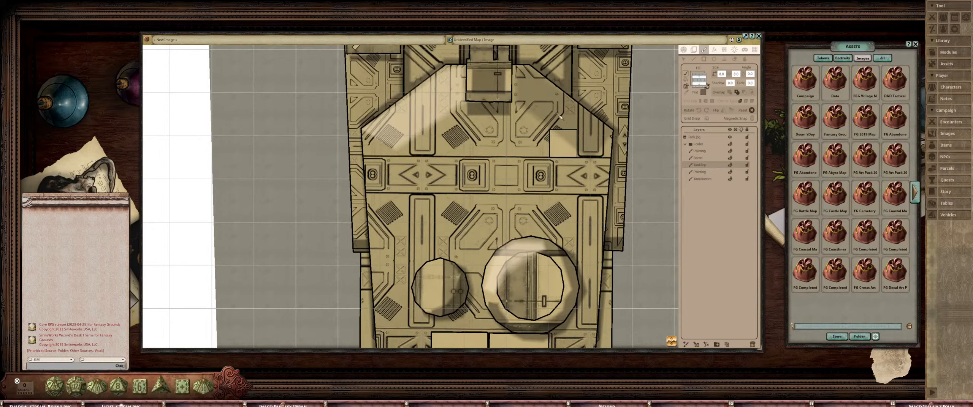
# Extend the turret rectangle upward with narrower stepped blocks and a wide crossbar, merging a strip under the bar in Add mode
pyautogui.scroll(-5, 559, 116)
pyautogui.moveTo(539, 135)
pyautogui.mouseDown()
pyautogui.moveTo(689, 143)
pyautogui.moveTo(542, 141)
pyautogui.moveTo(533, 128)
pyautogui.moveTo(551, 139)
pyautogui.mouseUp()
pyautogui.scroll(3, 536, 137)
pyautogui.scroll(3, 552, 140)
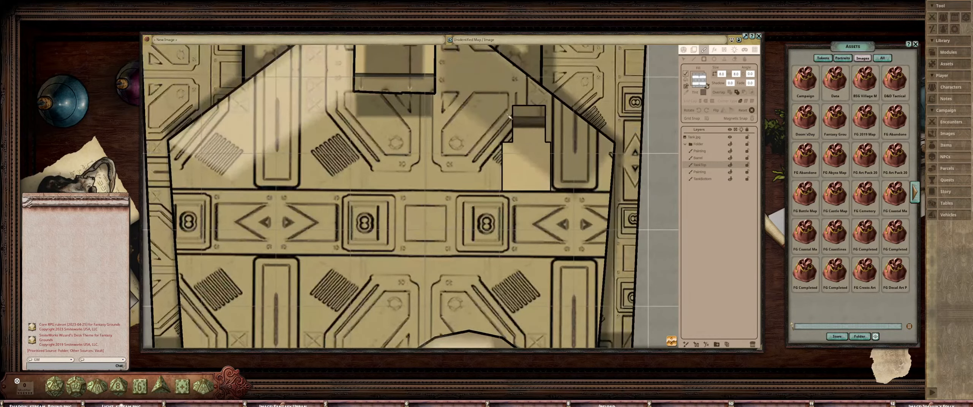
pyautogui.moveTo(508, 115); pyautogui.dragTo(556, 117)
pyautogui.click(729, 93)
pyautogui.moveTo(512, 128); pyautogui.dragTo(553, 131)
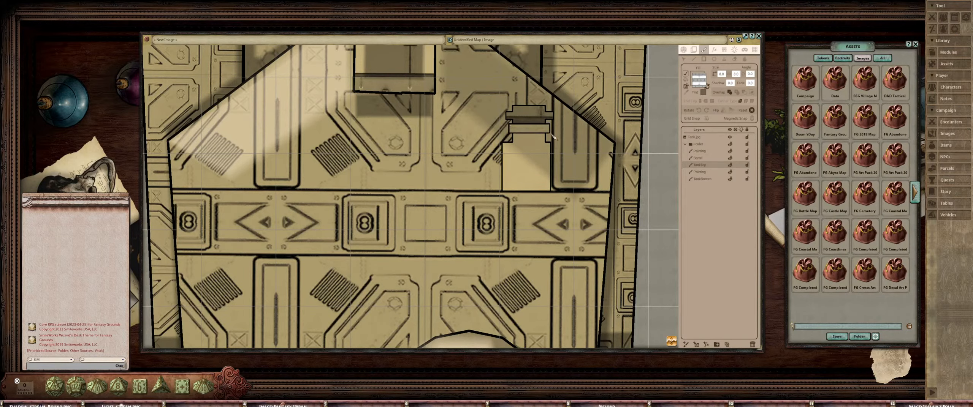
# Adjust the fill images of the new turret fitting's stepped block and base so darker panel texture shades them
pyautogui.scroll(-5, 553, 137)
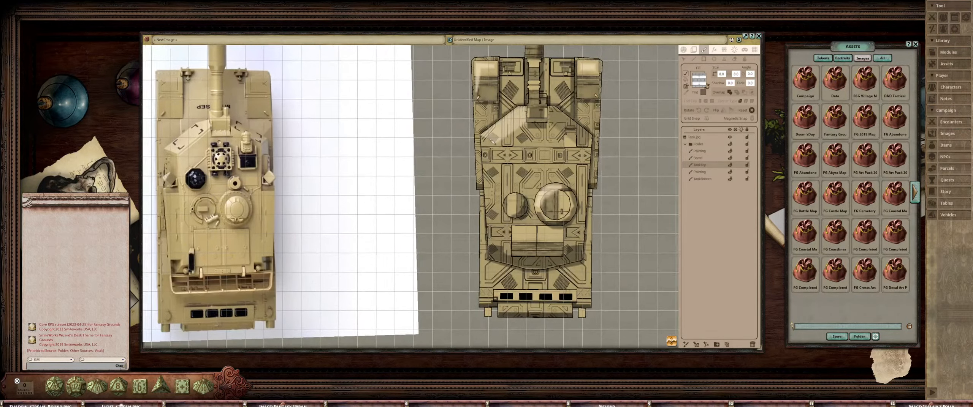
pyautogui.scroll(6, 582, 139)
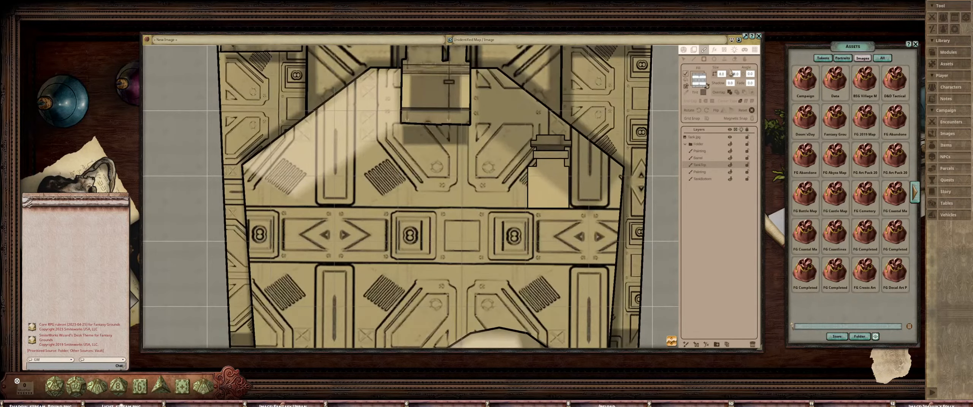
pyautogui.click(745, 59)
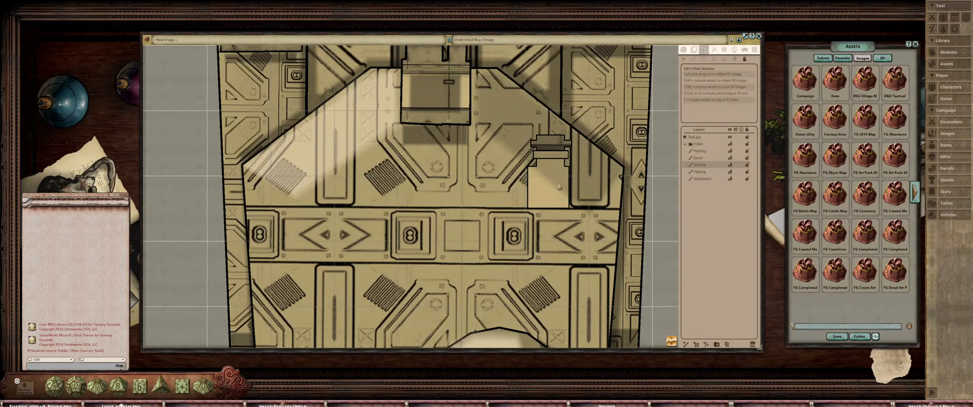
pyautogui.moveTo(553, 178); pyautogui.dragTo(548, 182)
pyautogui.scroll(1, 548, 182)
pyautogui.scroll(-4, 548, 182)
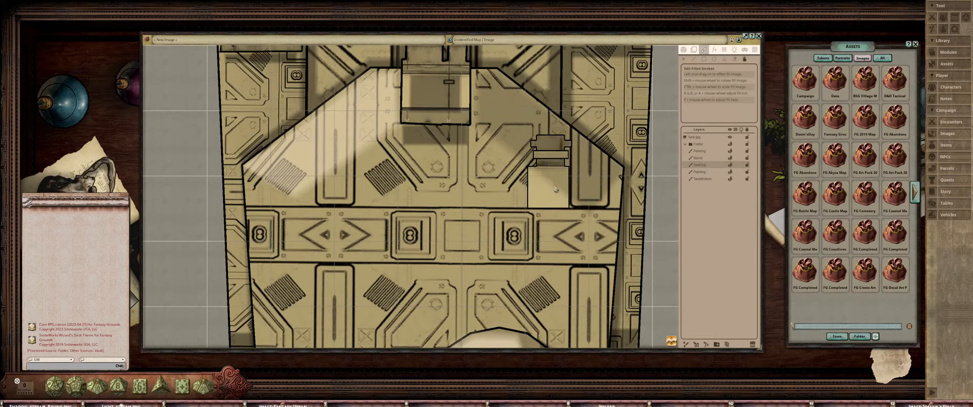
pyautogui.scroll(-2, 548, 186)
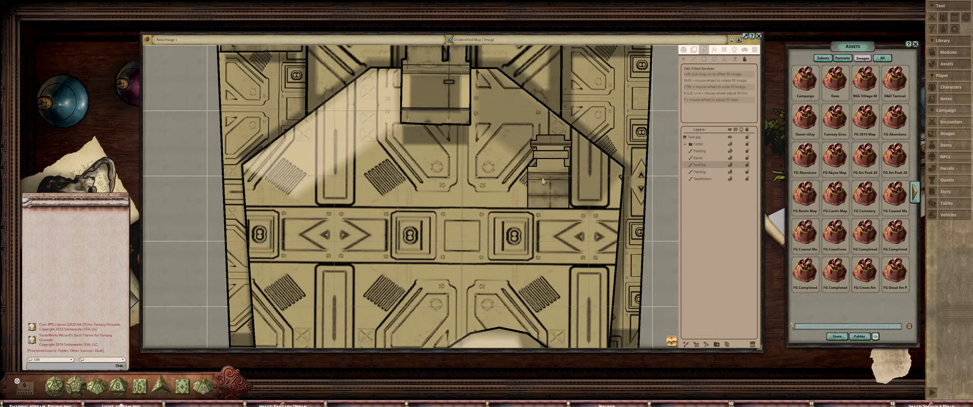
# Shift the fill image of the turret fitting's base upward so its lower part is bright and the dark panel texture sits higher
pyautogui.scroll(-1, 543, 183)
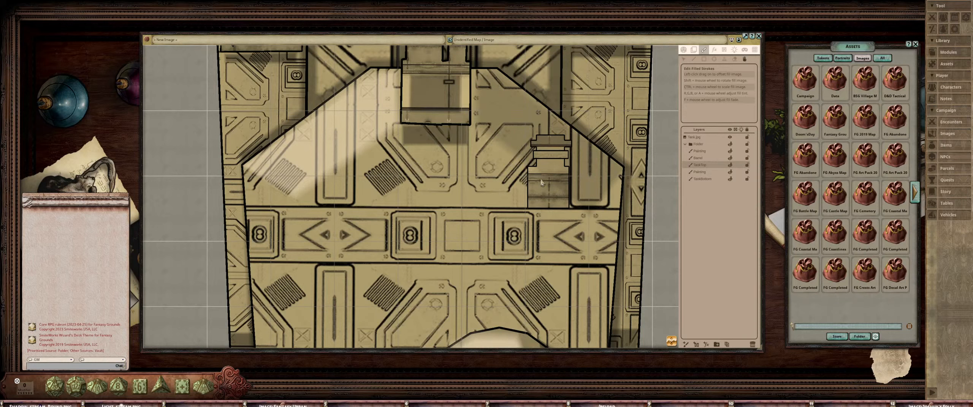
pyautogui.moveTo(542, 183); pyautogui.dragTo(544, 148)
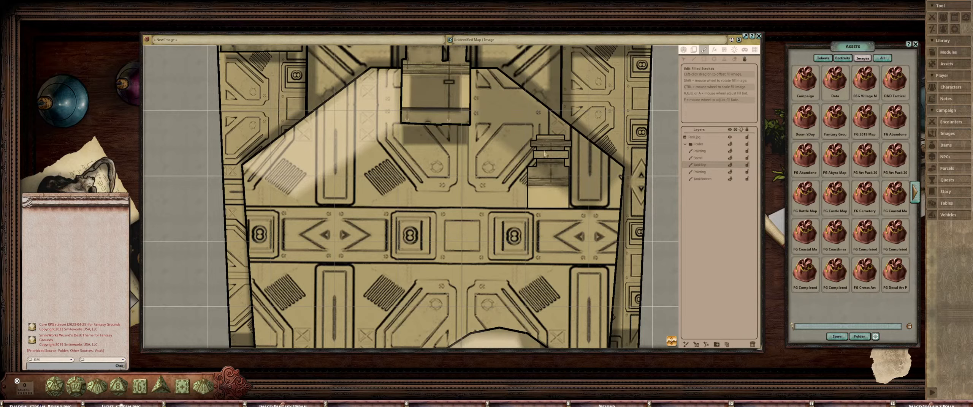
pyautogui.scroll(-5, 553, 161)
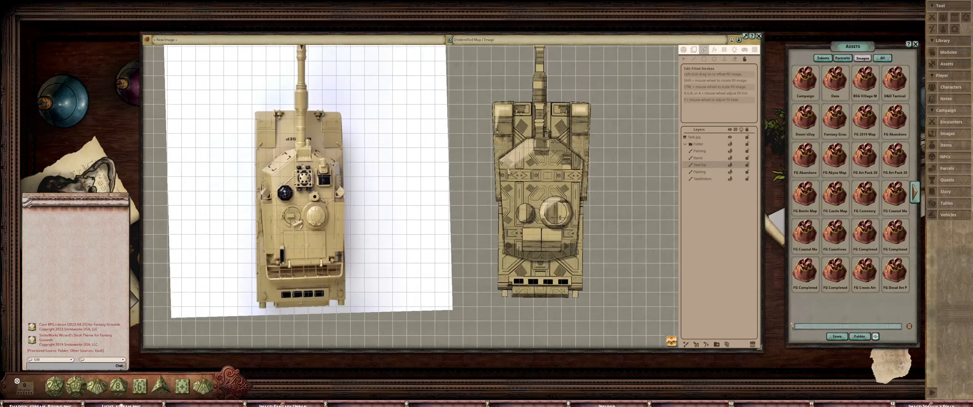
# Compare the drawn tank with the model tank photo, examining the turret's front fitting, the hatches and the shape outlines
pyautogui.moveTo(510, 173); pyautogui.dragTo(501, 151)
pyautogui.scroll(3, 503, 156)
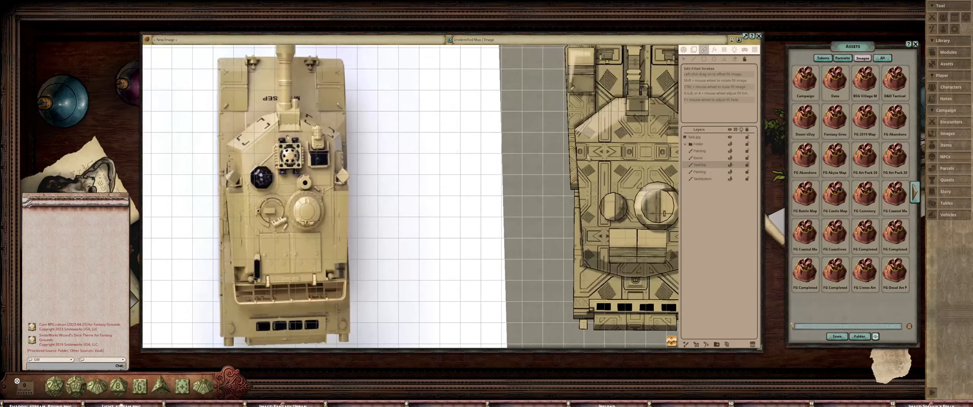
pyautogui.moveTo(624, 160); pyautogui.dragTo(517, 155)
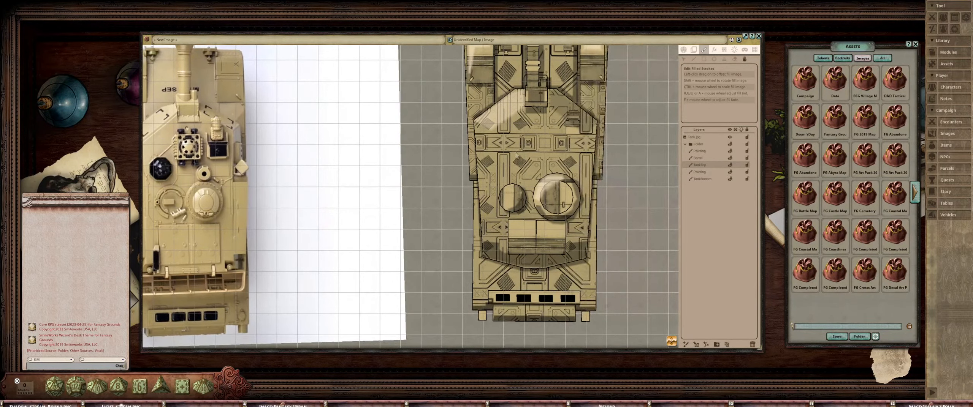
pyautogui.scroll(-2, 538, 159)
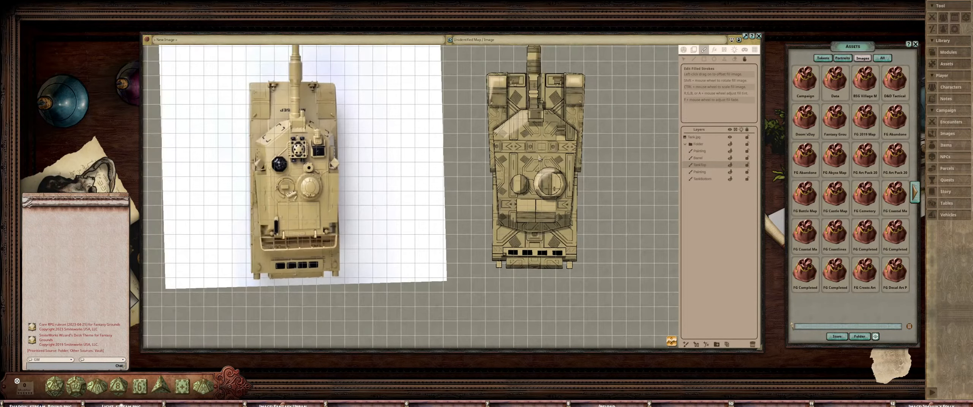
pyautogui.scroll(4, 545, 157)
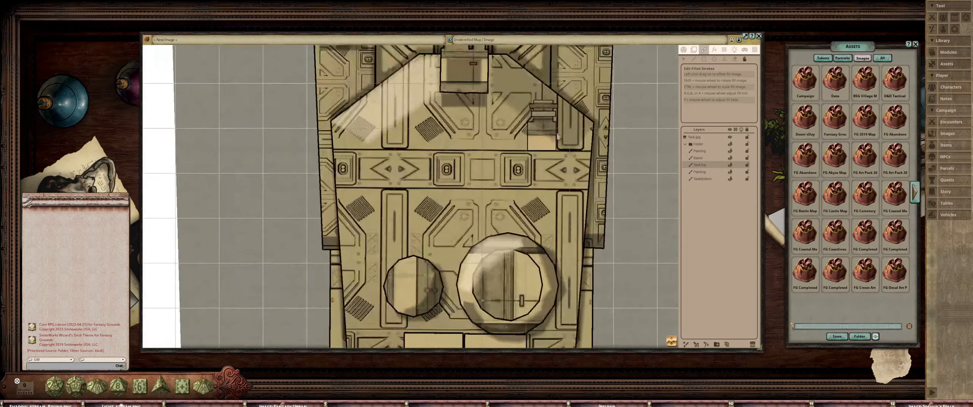
pyautogui.scroll(2, 554, 133)
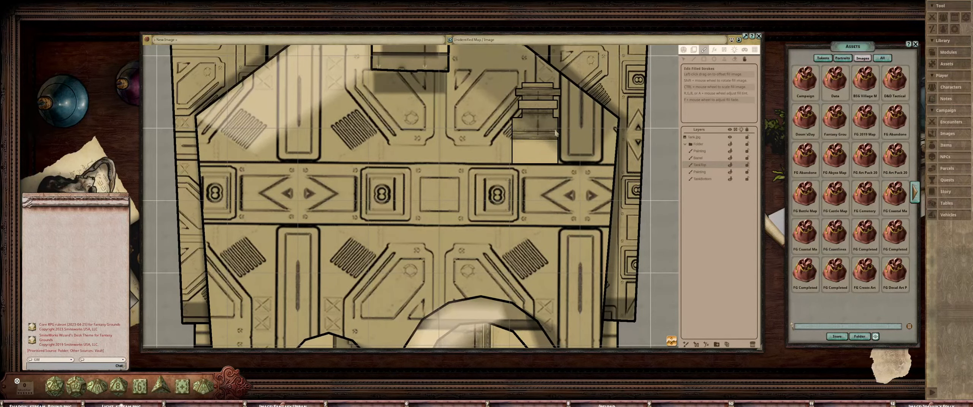
pyautogui.scroll(-2, 555, 133)
pyautogui.click(683, 59)
pyautogui.scroll(4, 536, 114)
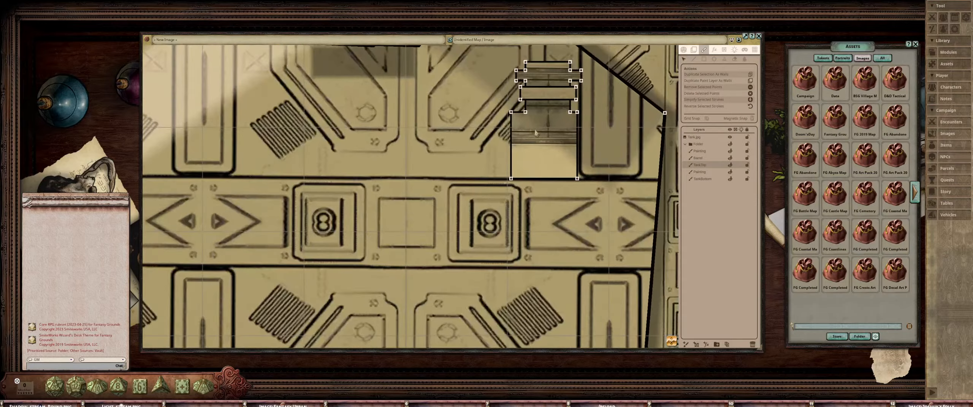
pyautogui.moveTo(479, 94); pyautogui.dragTo(510, 204)
pyautogui.scroll(-5, 628, 157)
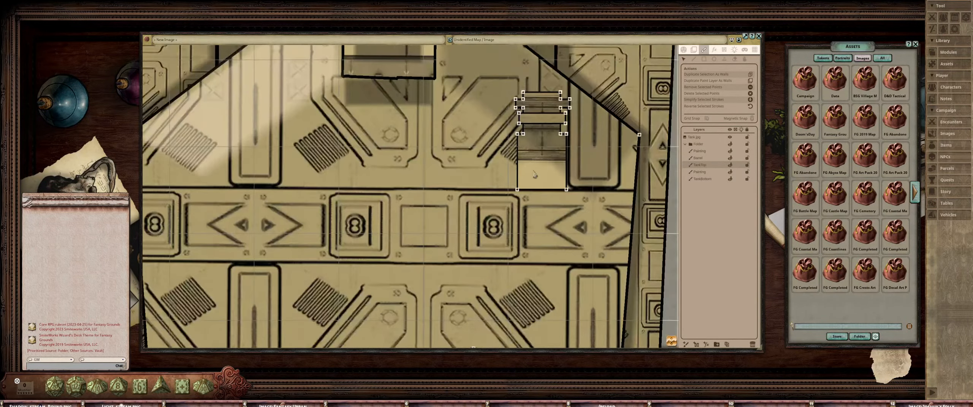
pyautogui.scroll(-5, 628, 156)
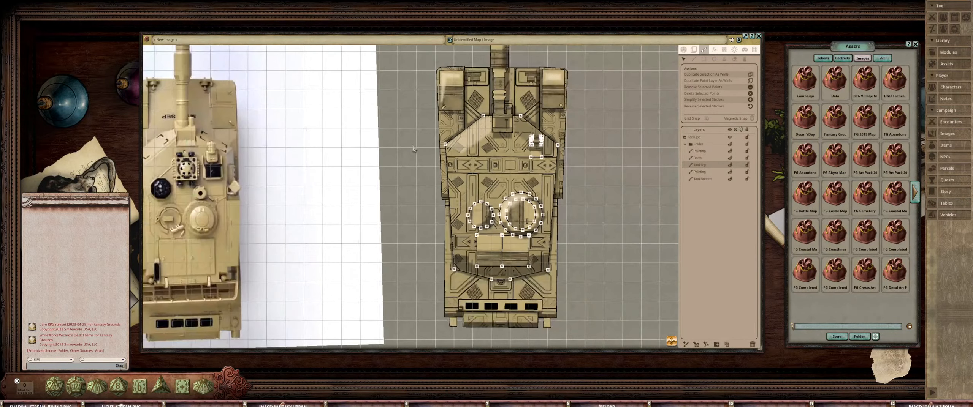
pyautogui.scroll(-6, 409, 153)
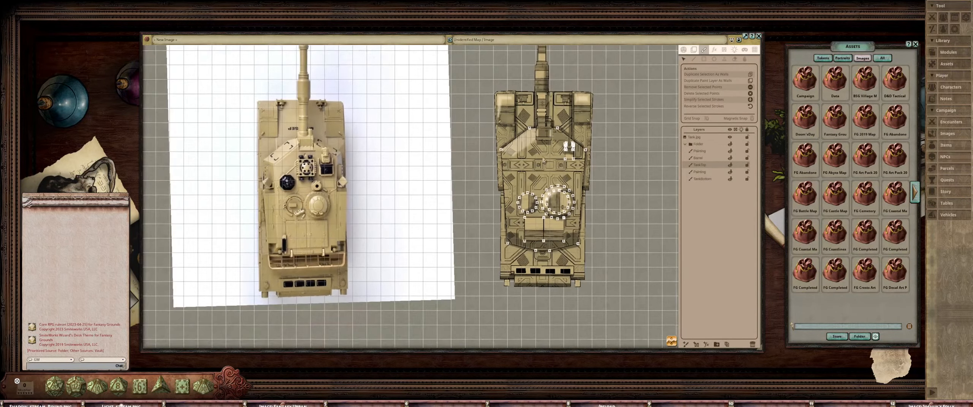
pyautogui.scroll(8, 519, 153)
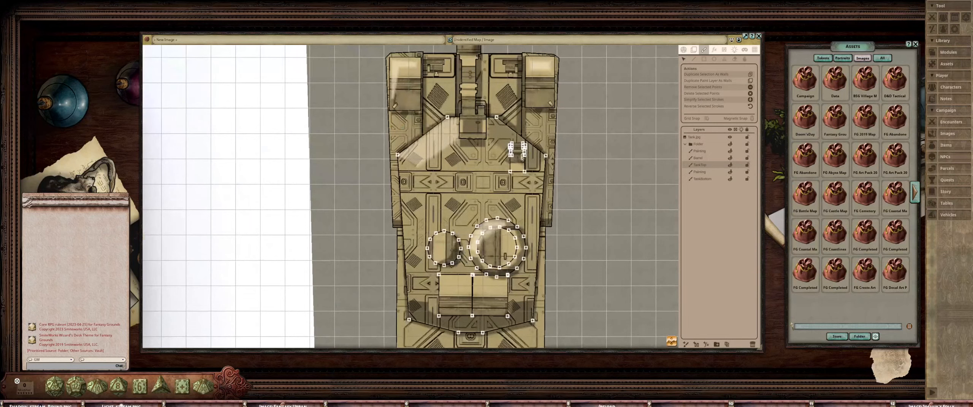
pyautogui.scroll(-5, 523, 133)
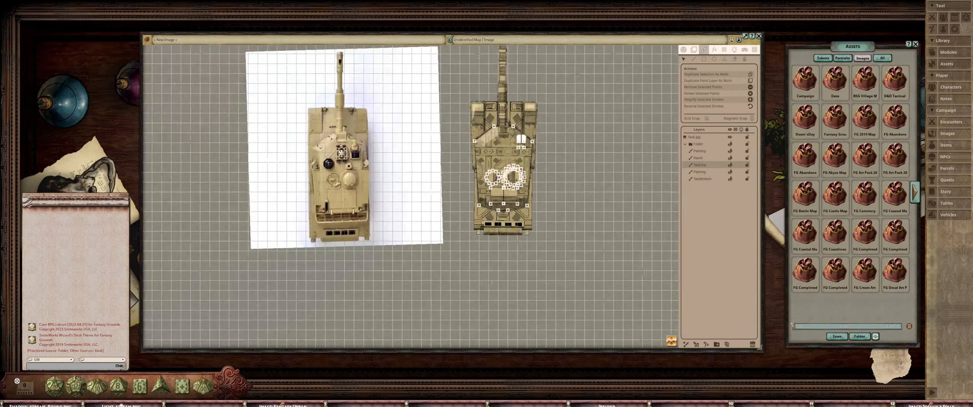
pyautogui.moveTo(513, 135); pyautogui.dragTo(516, 160)
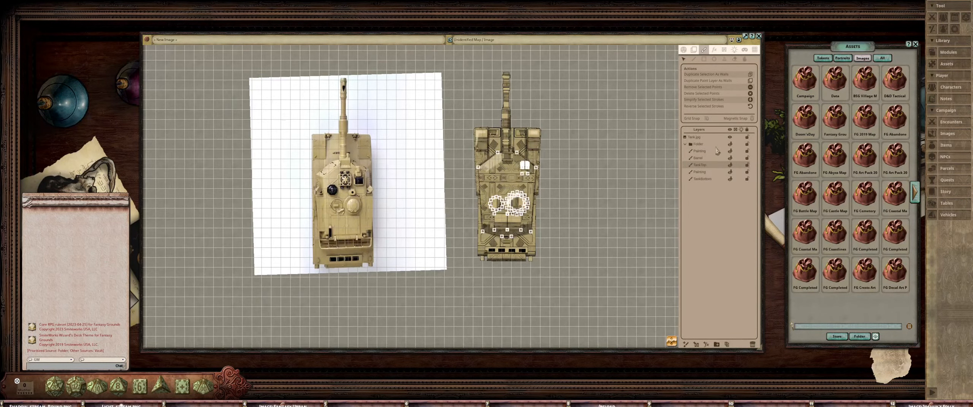
# On the uppermost Painting layer, draw a plain light highlight rectangle with a fade of 0.2 along the barrel's thick section
pyautogui.click(717, 151)
pyautogui.scroll(4, 504, 102)
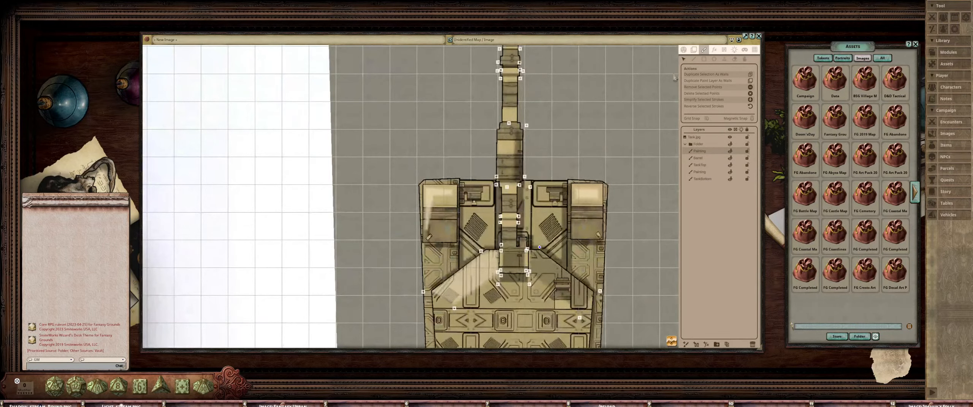
pyautogui.click(704, 59)
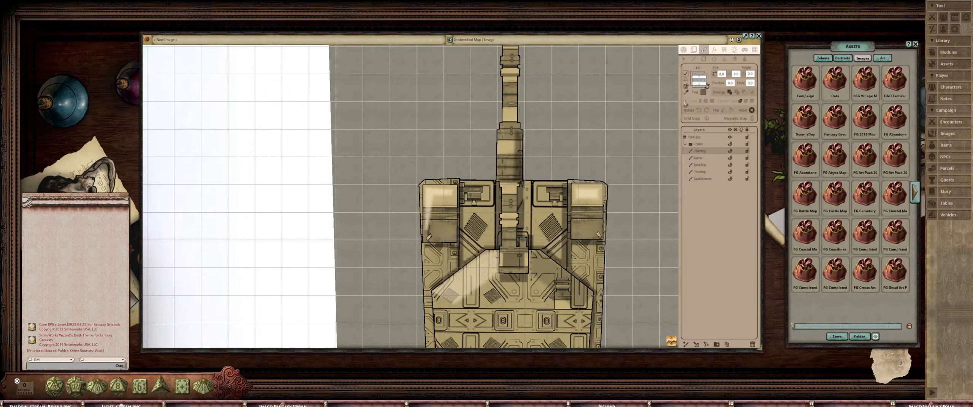
pyautogui.click(469, 281)
pyautogui.scroll(-6, 556, 168)
pyautogui.moveTo(556, 167)
pyautogui.mouseDown()
pyautogui.moveTo(565, 199)
pyautogui.moveTo(565, 158)
pyautogui.mouseUp()
pyautogui.scroll(6, 564, 199)
pyautogui.scroll(2, 565, 158)
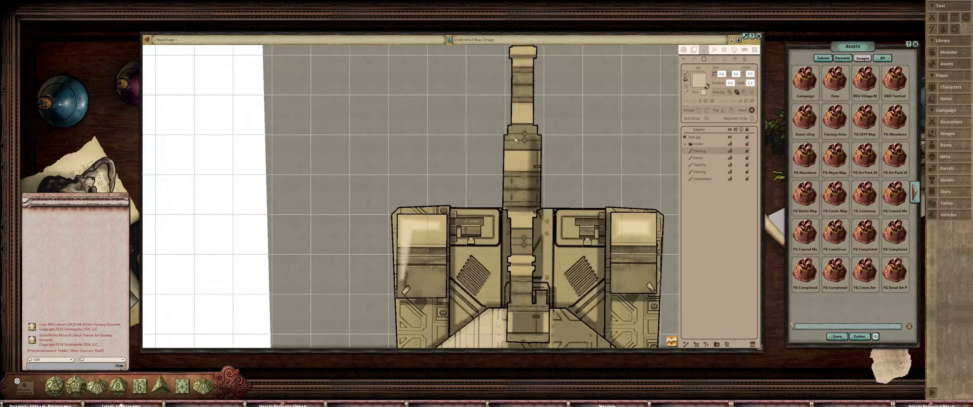
pyautogui.moveTo(512, 139); pyautogui.dragTo(526, 199)
pyautogui.moveTo(511, 140); pyautogui.dragTo(532, 212)
pyautogui.scroll(-2, 576, 178)
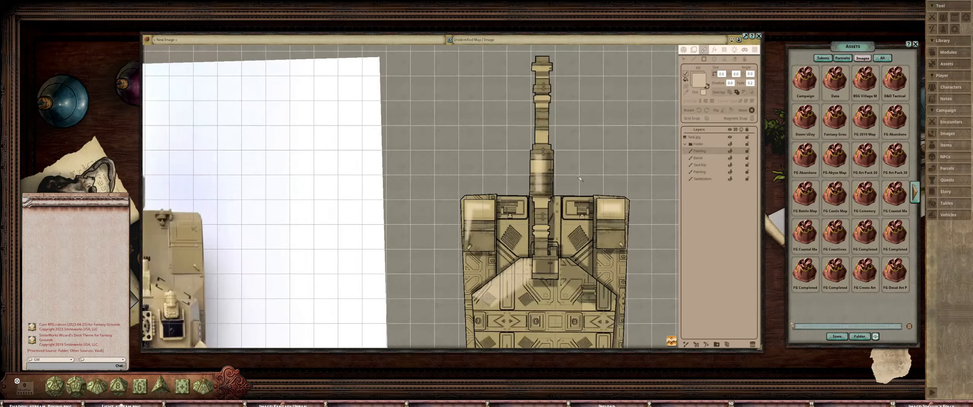
pyautogui.scroll(-2, 580, 178)
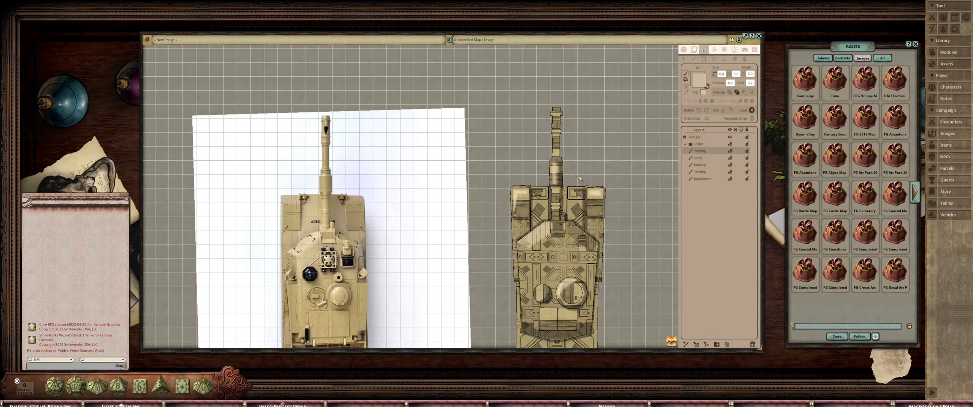
# Move the thick barrel section's highlight rectangle slightly to the left
pyautogui.scroll(3, 580, 179)
pyautogui.click(683, 60)
pyautogui.scroll(4, 548, 228)
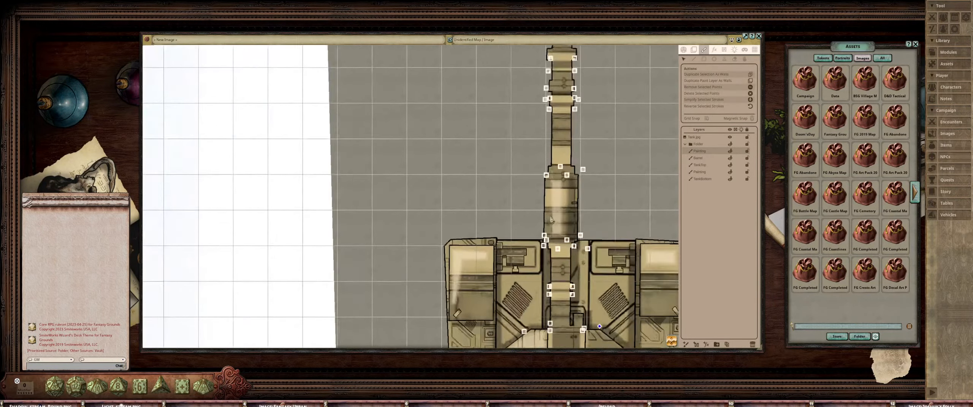
pyautogui.moveTo(542, 137); pyautogui.dragTo(532, 137)
pyautogui.scroll(-6, 531, 136)
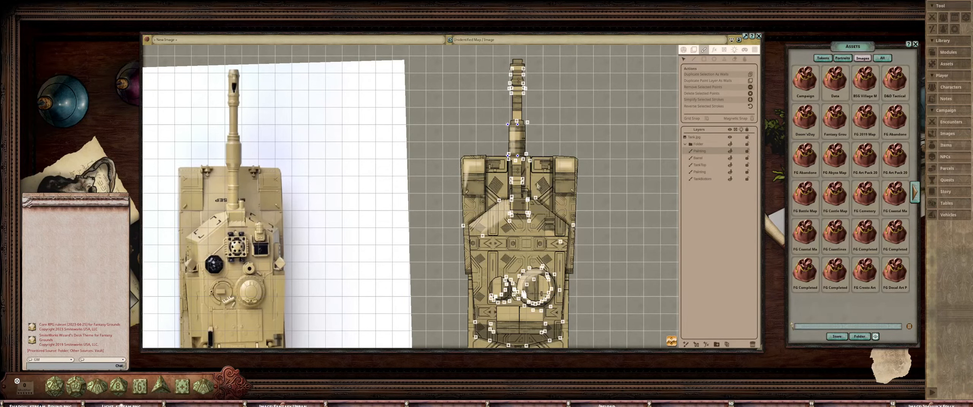
pyautogui.scroll(3, 539, 182)
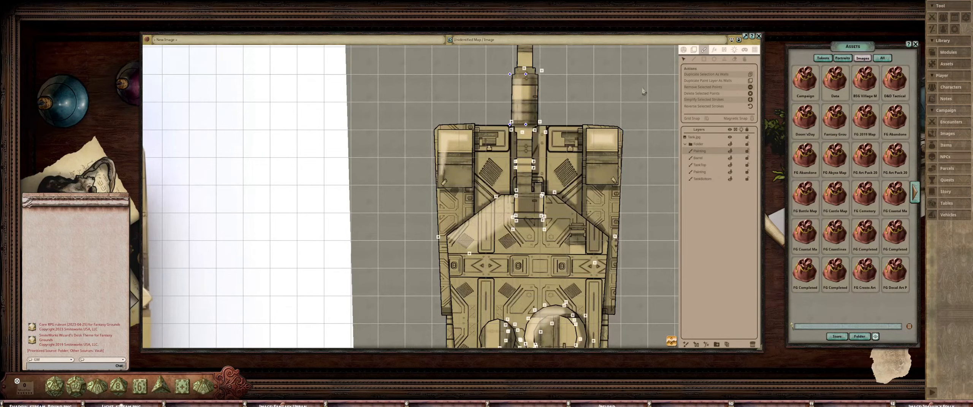
# Draw soft light highlight rectangles on the barrel's lower segment near the turret mount and on the segment above the thick section
pyautogui.click(704, 59)
pyautogui.scroll(3, 515, 185)
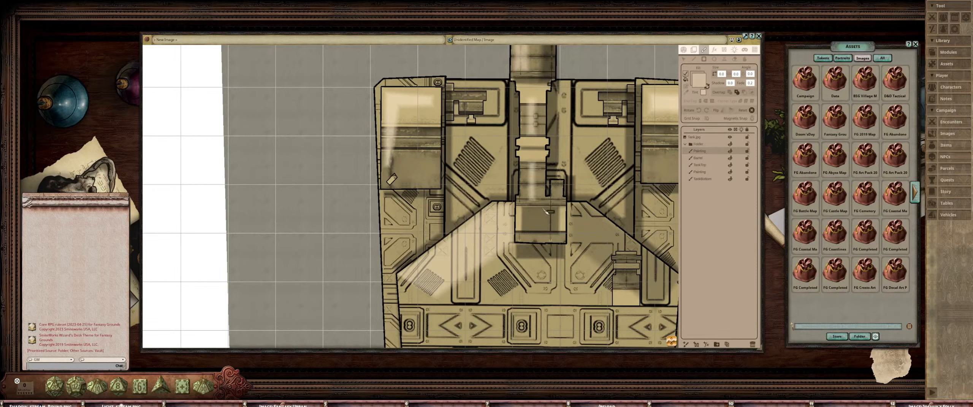
pyautogui.scroll(-5, 548, 212)
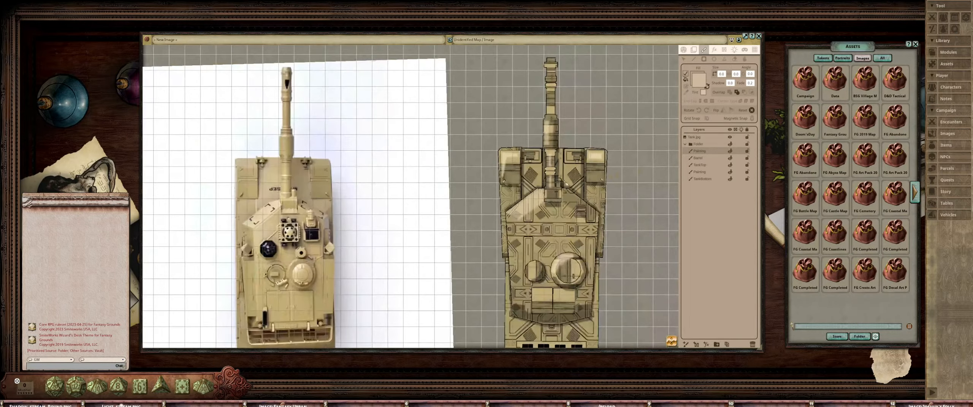
pyautogui.scroll(6, 556, 140)
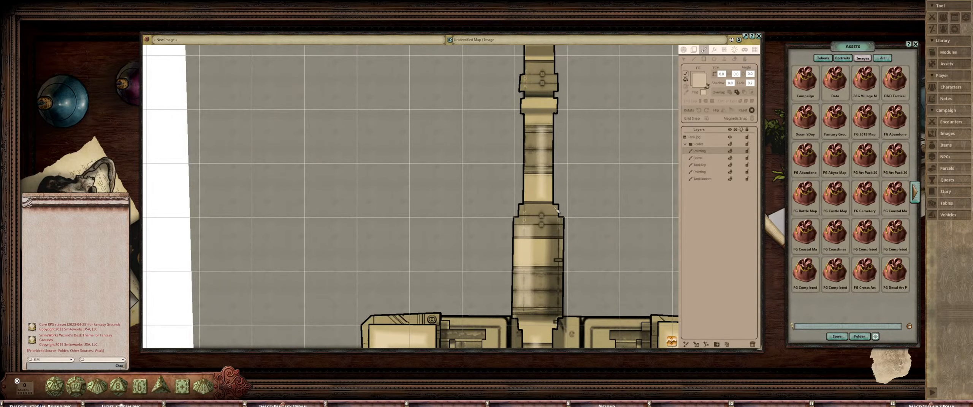
# Move the highlight rectangle on the barrel segment above the thick section slightly to the left
pyautogui.click(684, 59)
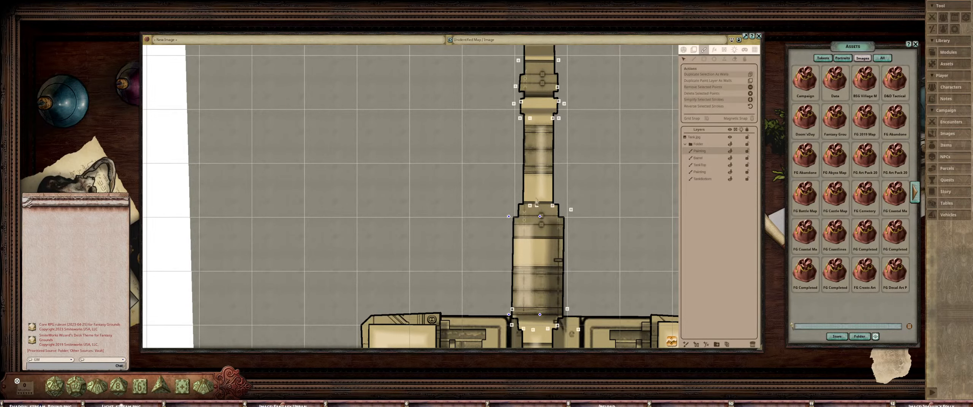
pyautogui.click(525, 126)
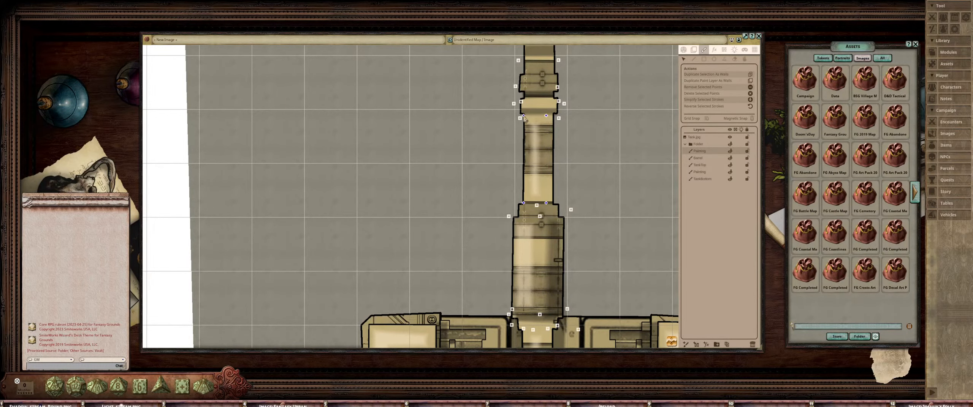
pyautogui.scroll(-3, 526, 126)
pyautogui.scroll(-3, 554, 152)
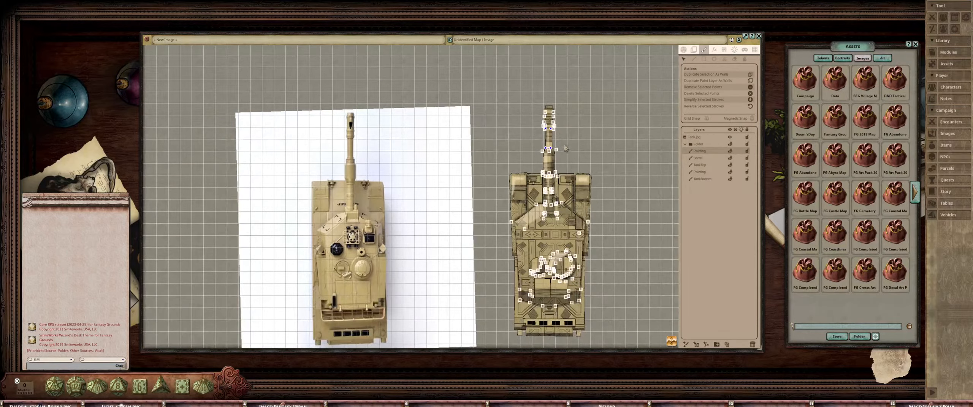
# Compare the tank with the photo and draw a soft light highlight strip down the turret's left side
pyautogui.click(683, 53)
pyautogui.scroll(-3, 566, 153)
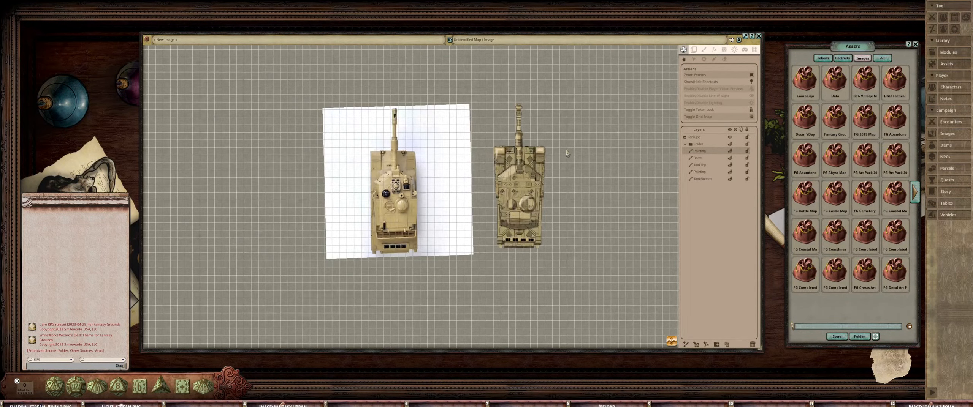
pyautogui.scroll(3, 576, 130)
pyautogui.moveTo(500, 165); pyautogui.dragTo(518, 113)
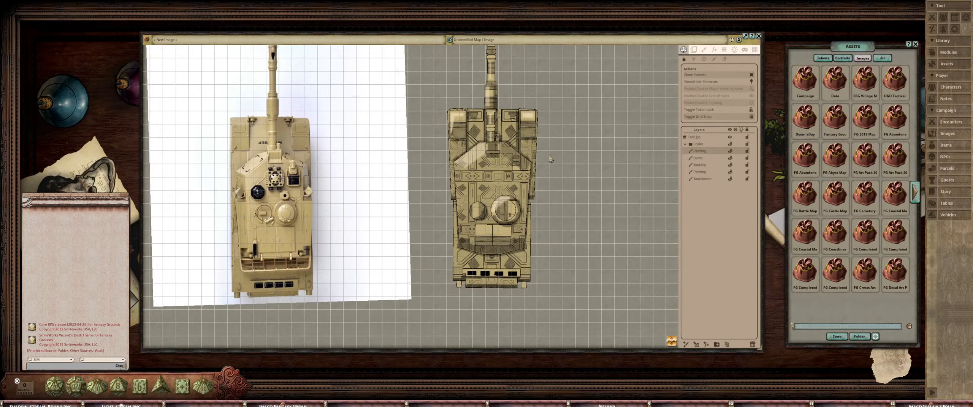
pyautogui.moveTo(480, 190); pyautogui.dragTo(479, 149)
pyautogui.scroll(4, 483, 155)
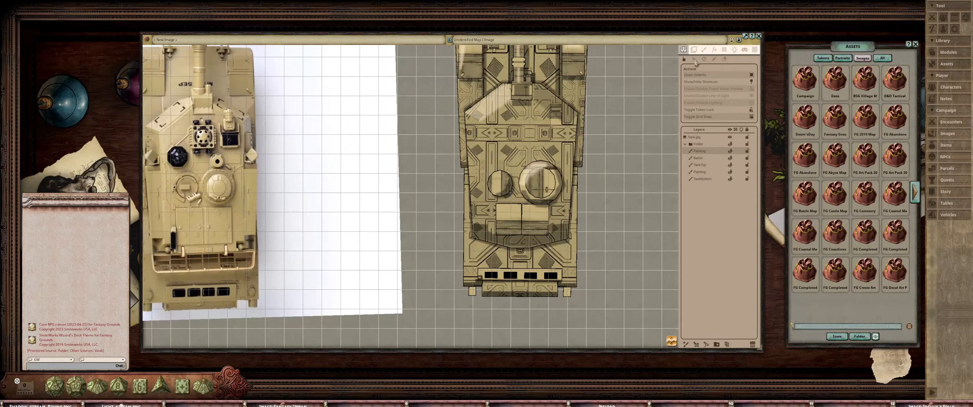
pyautogui.click(704, 52)
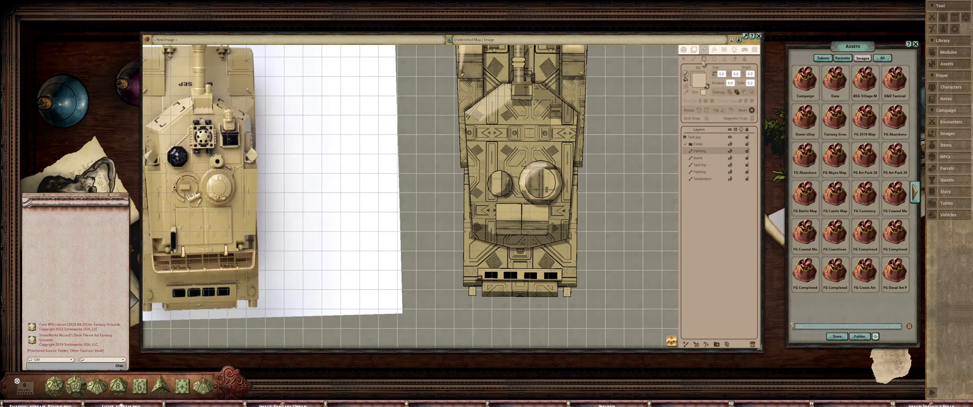
pyautogui.scroll(2, 360, 161)
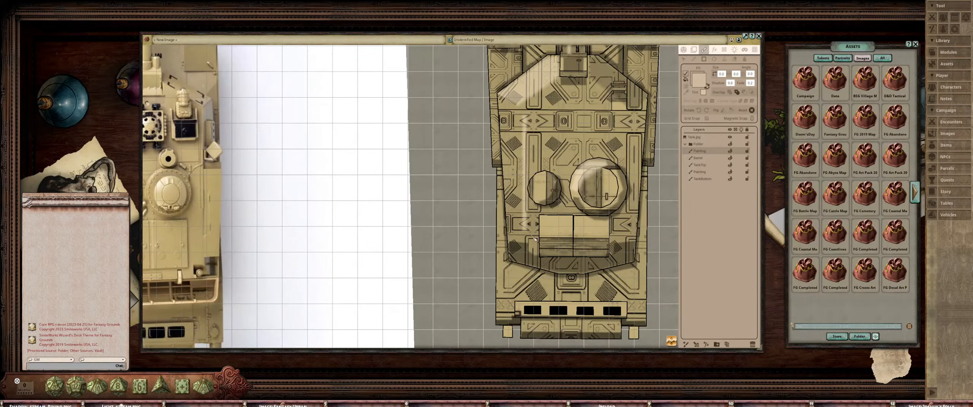
pyautogui.scroll(-5, 534, 240)
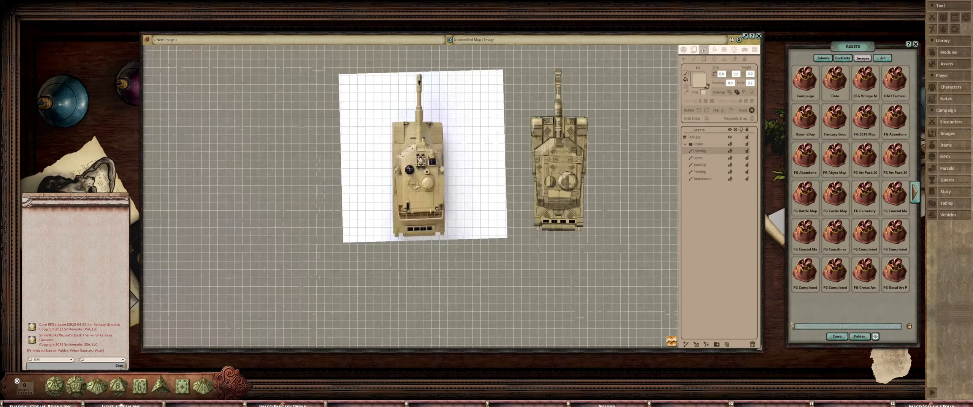
# Draw a soft light highlight over the turret's front centre, extending from below the barrel mount across the panelled crossband
pyautogui.scroll(-3, 563, 176)
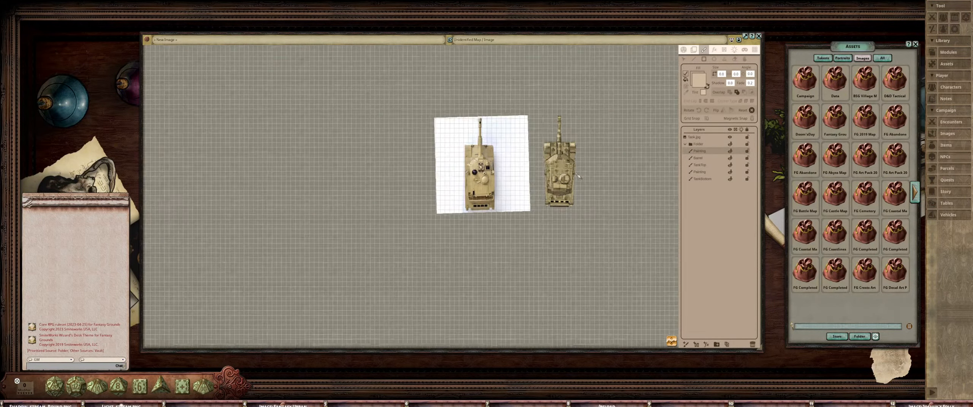
pyautogui.scroll(6, 578, 176)
pyautogui.moveTo(527, 177); pyautogui.dragTo(530, 172)
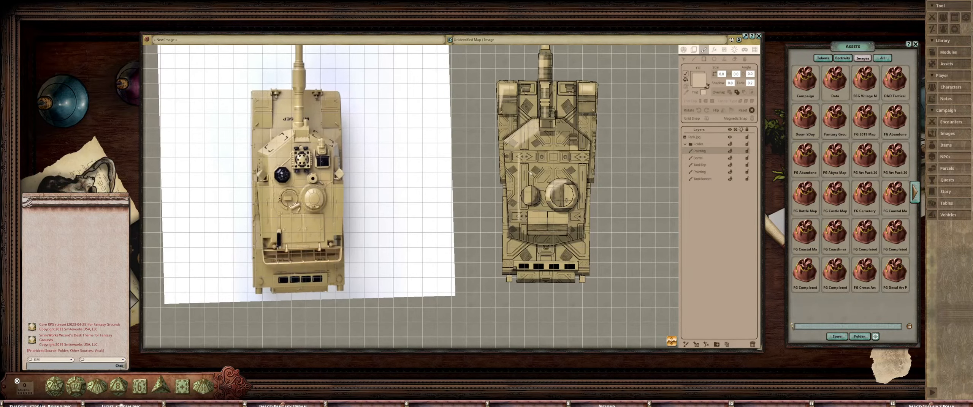
pyautogui.scroll(1, 545, 163)
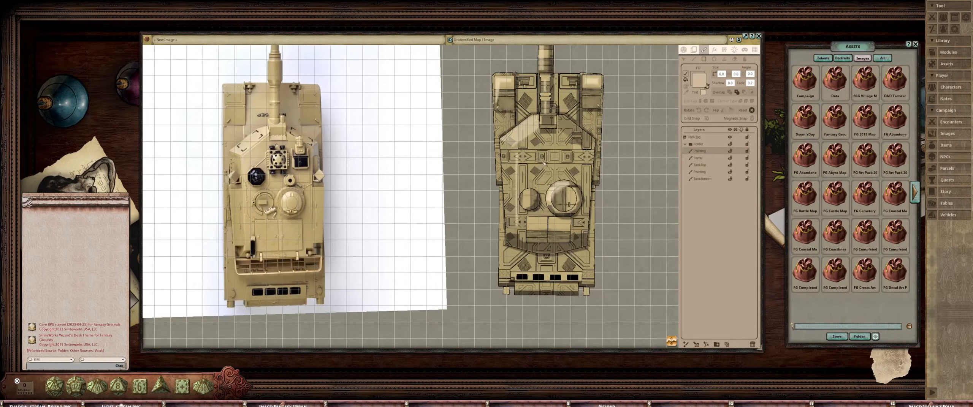
pyautogui.scroll(5, 528, 152)
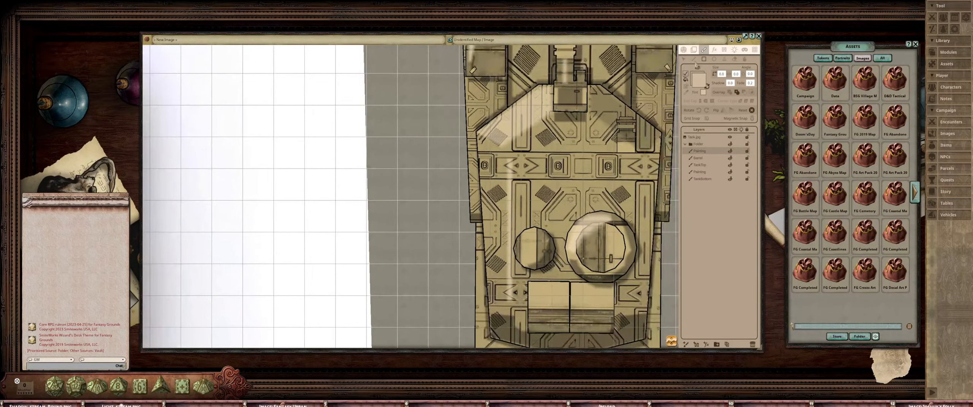
pyautogui.scroll(2, 537, 132)
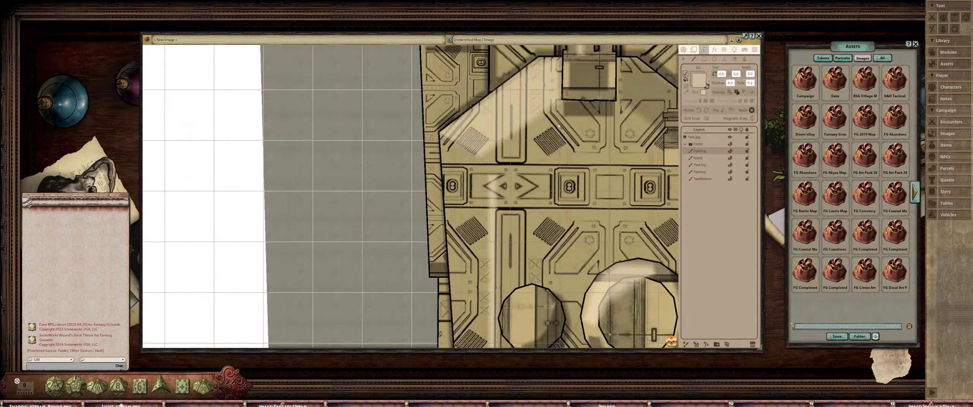
pyautogui.moveTo(559, 126)
pyautogui.mouseDown()
pyautogui.moveTo(492, 182)
pyautogui.moveTo(540, 144)
pyautogui.moveTo(585, 137)
pyautogui.moveTo(614, 187)
pyautogui.mouseUp()
pyautogui.hotkey('ctrl', 'z')
pyautogui.click(640, 197)
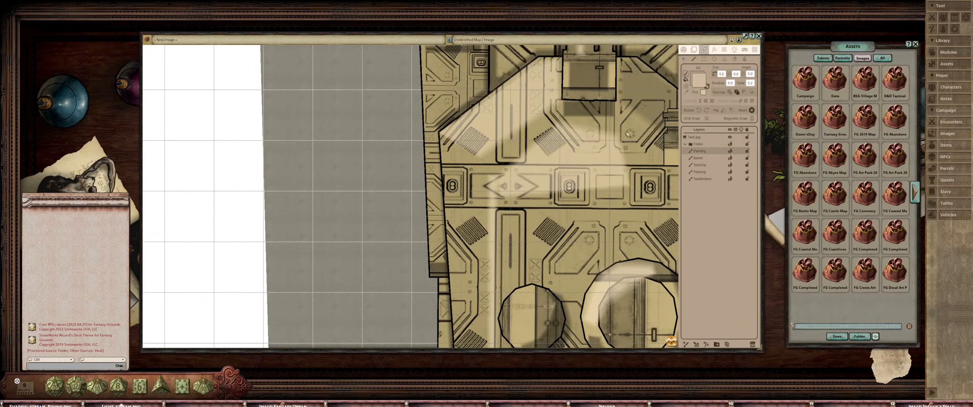
pyautogui.scroll(-4, 615, 138)
pyautogui.scroll(-3, 616, 139)
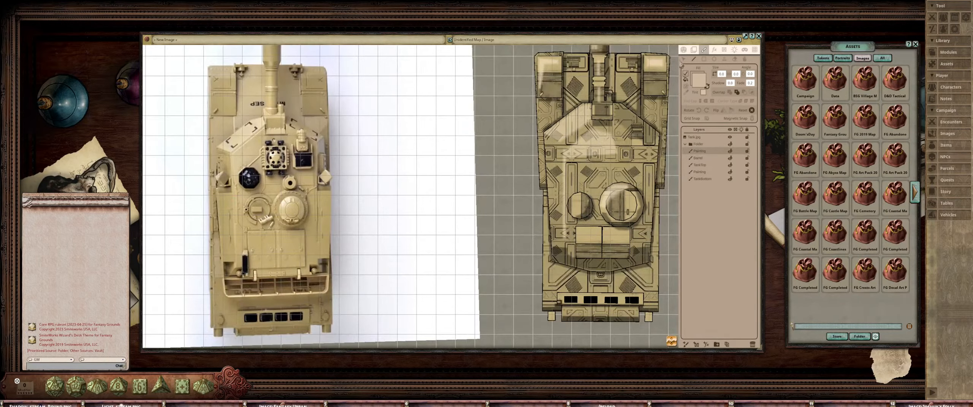
# Reshape the turret's front highlights by moving one point up beside the barrel mount and another up and left above the crossband
pyautogui.click(683, 60)
pyautogui.scroll(-2, 616, 149)
pyautogui.scroll(6, 616, 149)
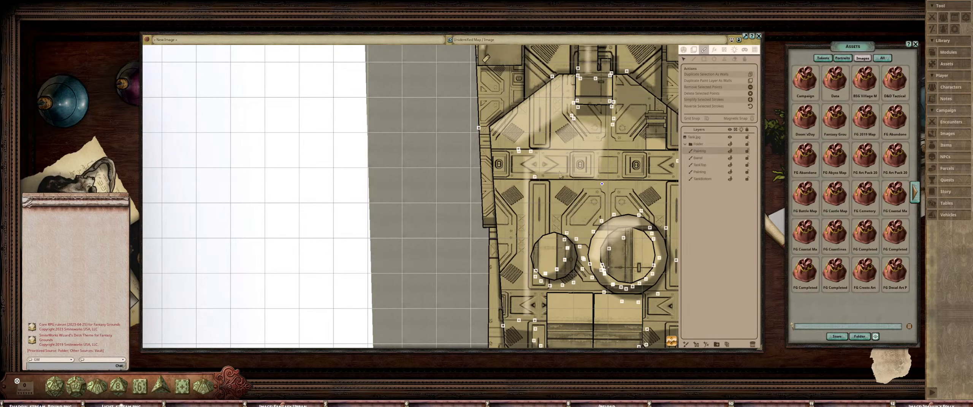
pyautogui.scroll(-5, 560, 174)
pyautogui.click(572, 168)
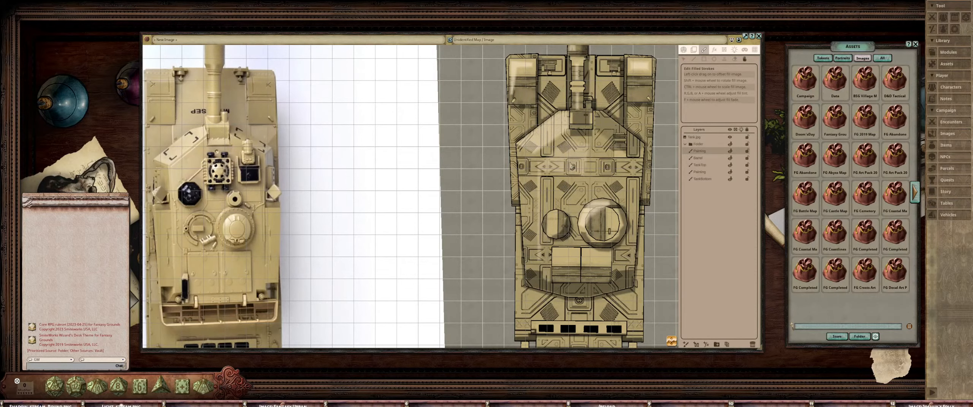
pyautogui.scroll(-3, 572, 166)
pyautogui.moveTo(572, 167); pyautogui.dragTo(463, 164)
pyautogui.scroll(2, 499, 162)
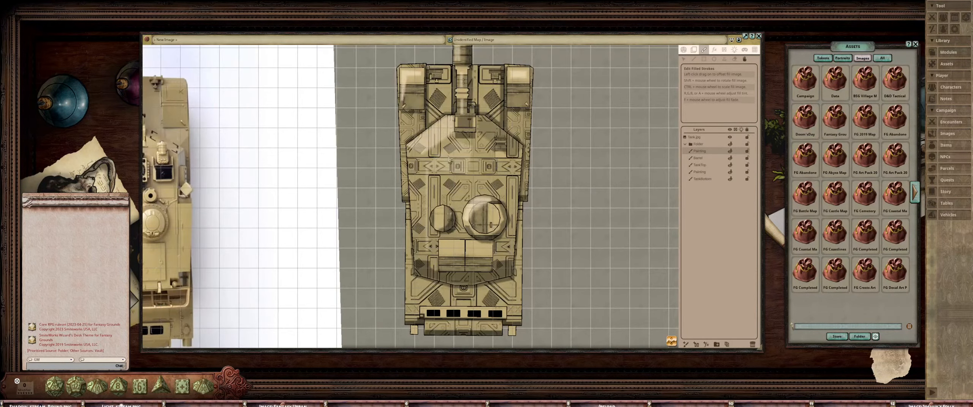
pyautogui.scroll(2, 450, 161)
pyautogui.click(450, 162)
pyautogui.scroll(1, 449, 162)
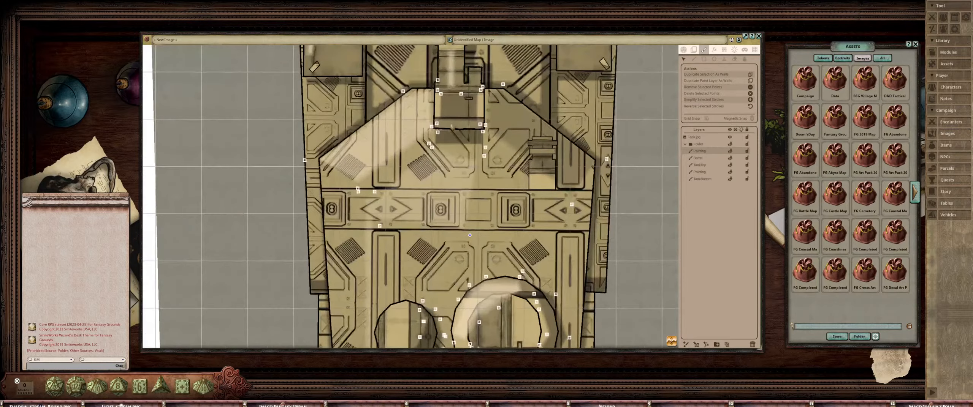
pyautogui.click(433, 147)
pyautogui.moveTo(434, 146); pyautogui.dragTo(431, 131)
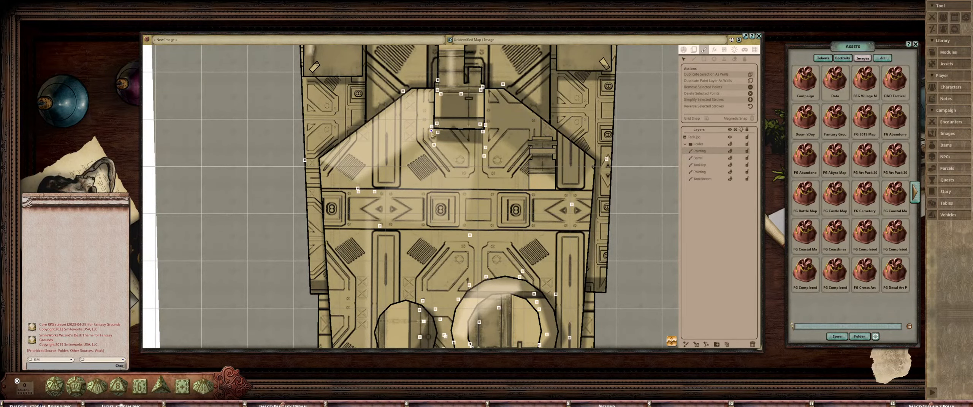
pyautogui.moveTo(375, 192); pyautogui.dragTo(362, 182)
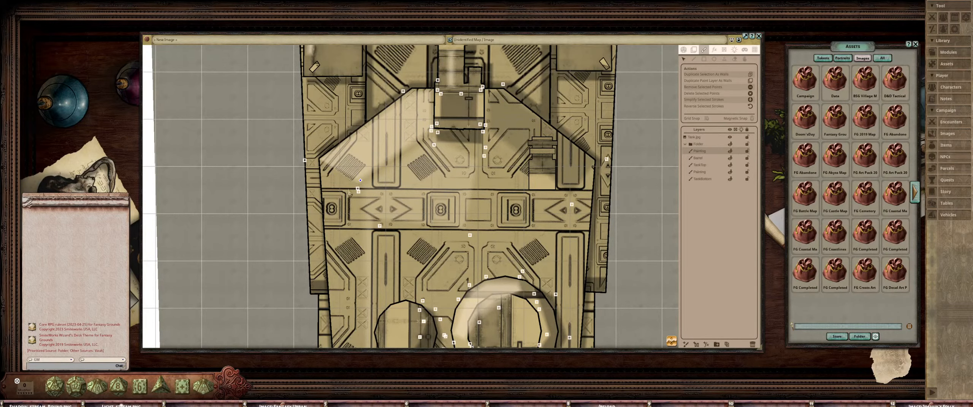
# Leave point editing and examine the highlights on the turret and rear deck, comparing the whole tank with the model photo
pyautogui.scroll(-5, 380, 182)
pyautogui.scroll(-2, 319, 201)
pyautogui.scroll(2, 319, 201)
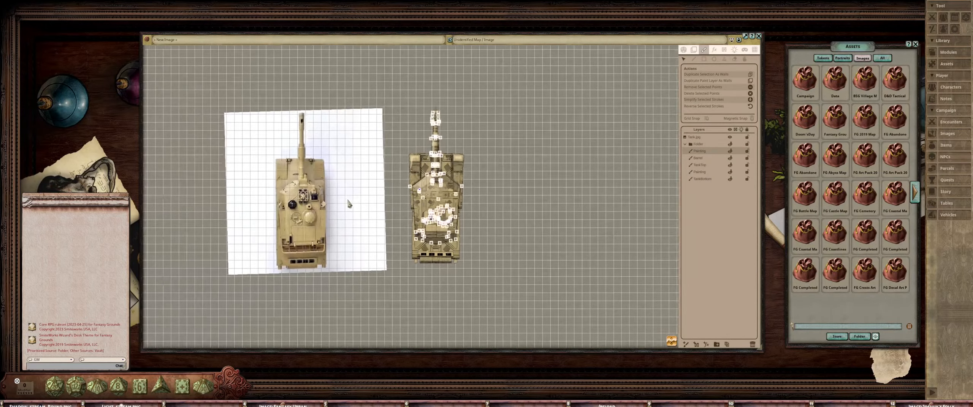
pyautogui.scroll(1, 348, 208)
pyautogui.scroll(1, 404, 182)
pyautogui.scroll(1, 453, 216)
pyautogui.scroll(2, 454, 215)
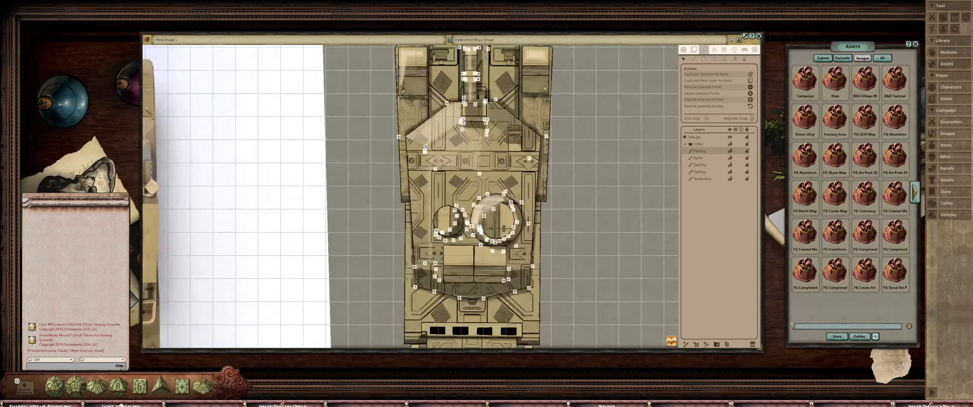
pyautogui.scroll(-3, 490, 201)
pyautogui.scroll(-1, 480, 196)
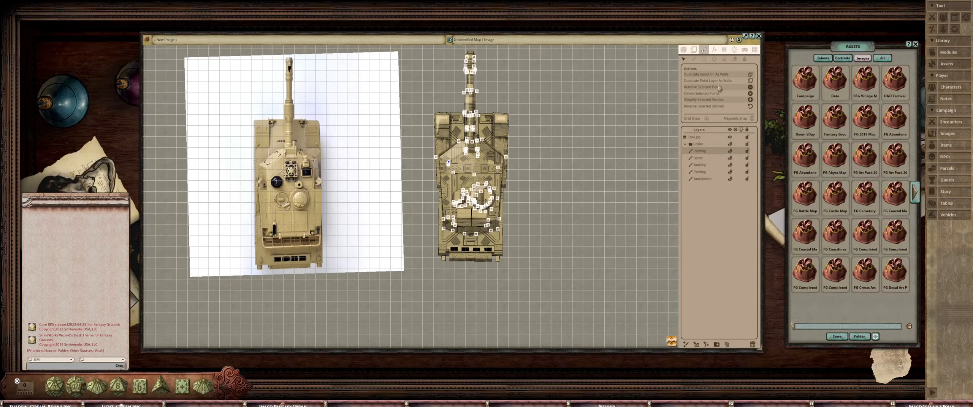
pyautogui.click(685, 51)
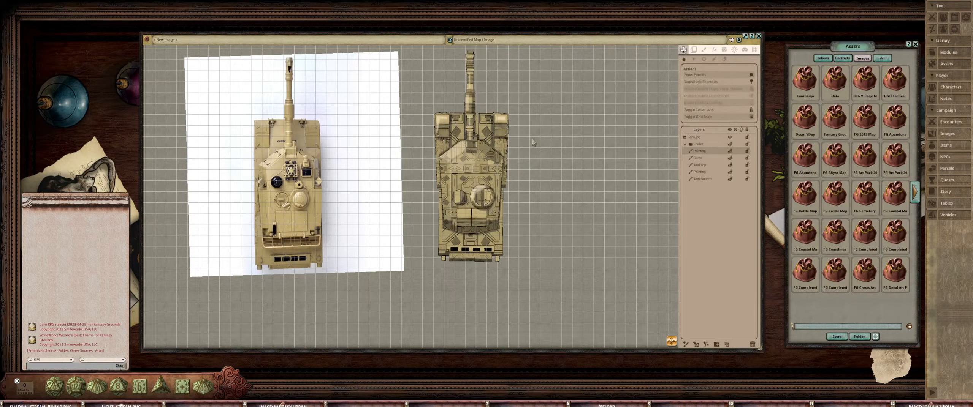
pyautogui.scroll(-2, 535, 141)
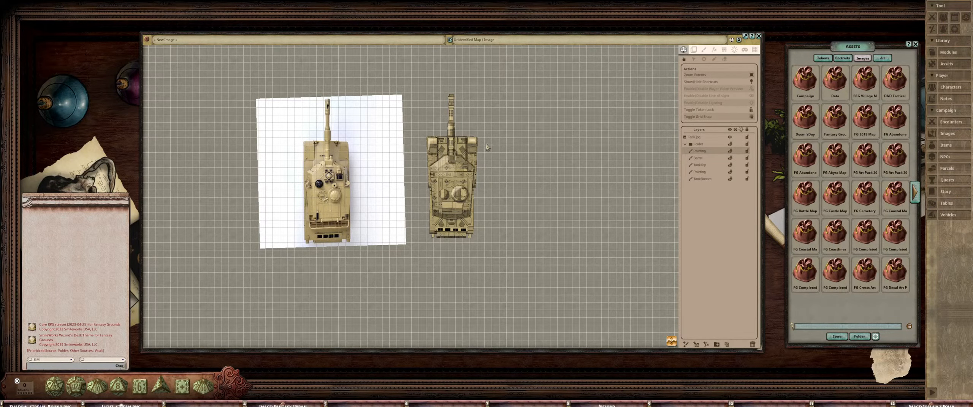
pyautogui.scroll(3, 460, 158)
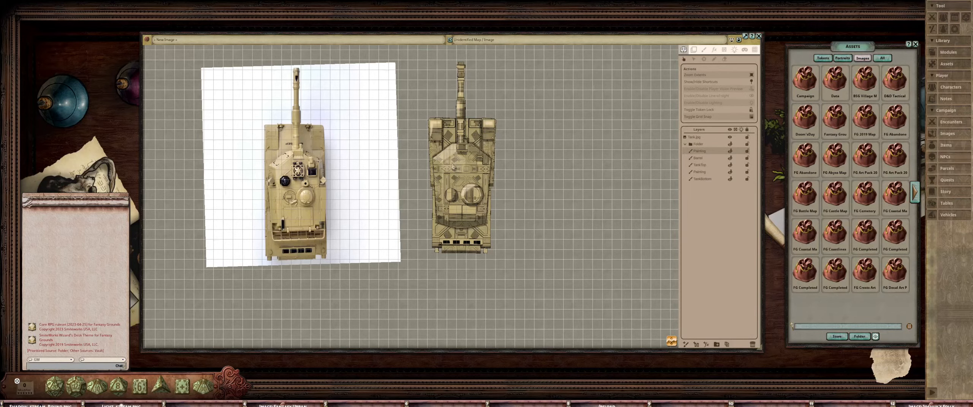
pyautogui.scroll(3, 473, 206)
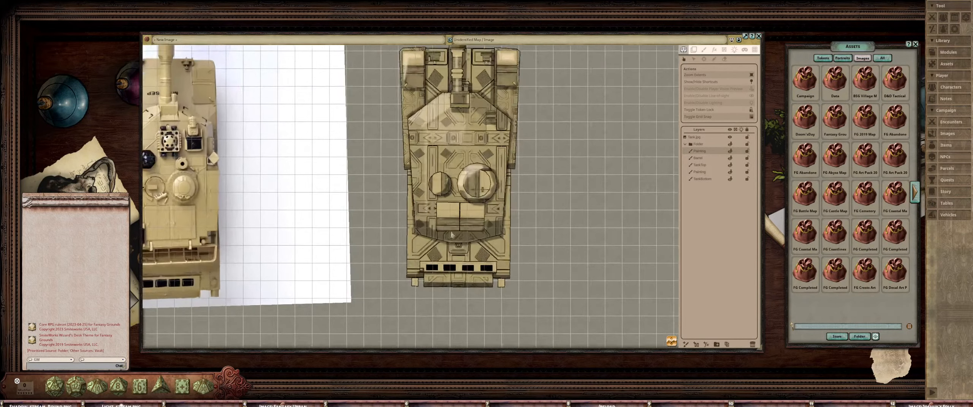
pyautogui.scroll(2, 486, 200)
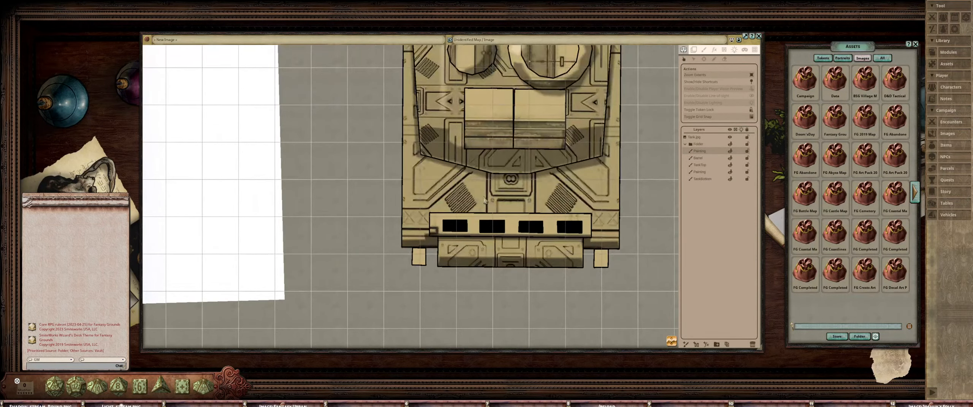
pyautogui.scroll(-5, 485, 201)
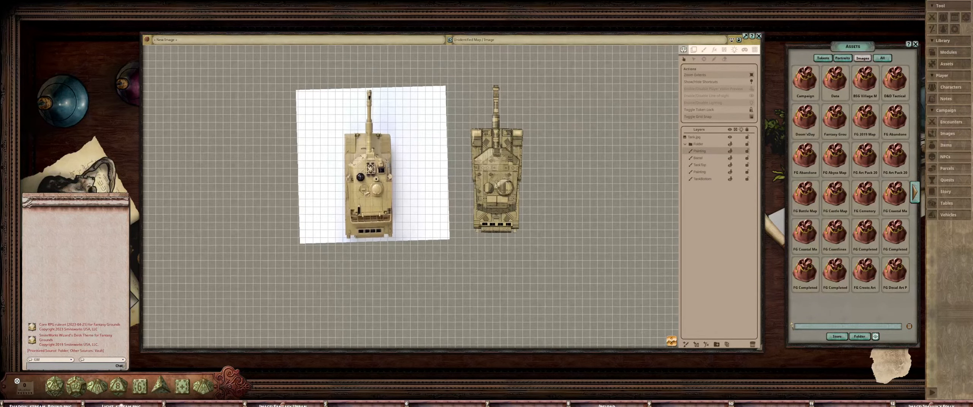
# Hide the Tank.jpg reference image layer so only the drawn tank is displayed
pyautogui.scroll(2, 478, 184)
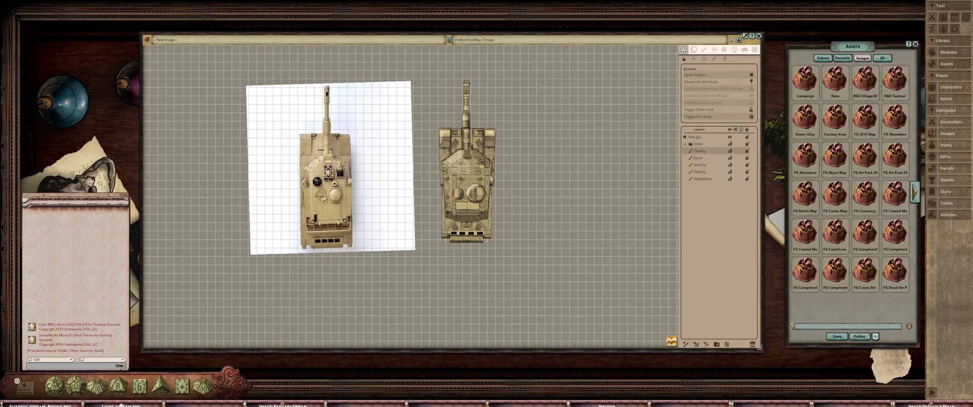
pyautogui.click(729, 138)
pyautogui.scroll(3, 526, 160)
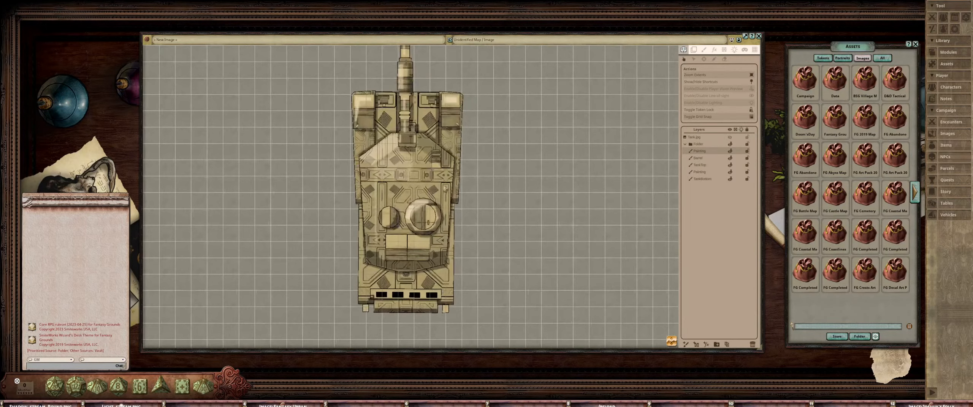
# Examine the drawn tank's barrel, hull and turret details at several magnifications
pyautogui.scroll(-5, 494, 179)
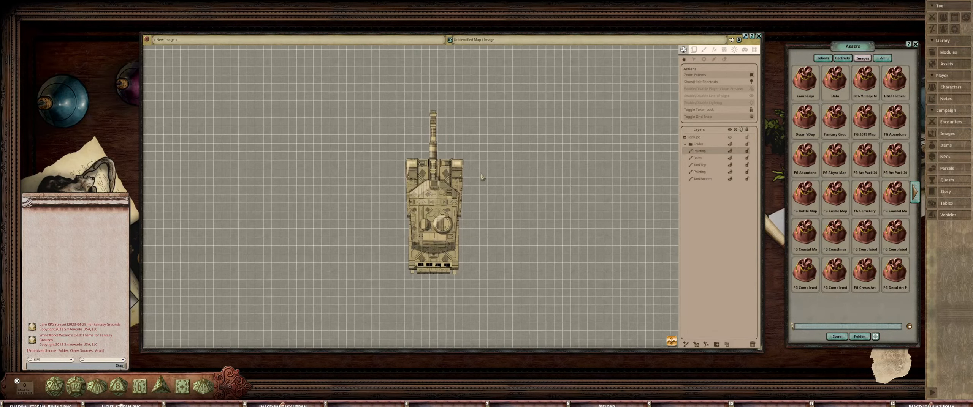
pyautogui.scroll(2, 482, 177)
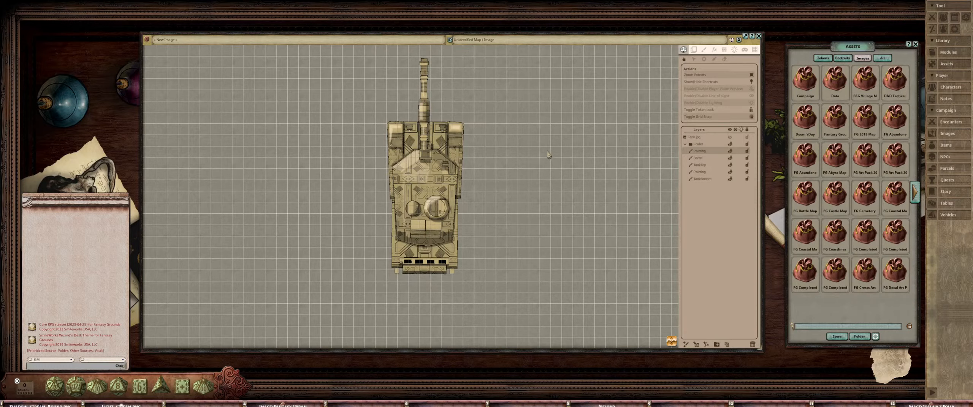
pyautogui.scroll(1, 531, 150)
pyautogui.scroll(2, 532, 152)
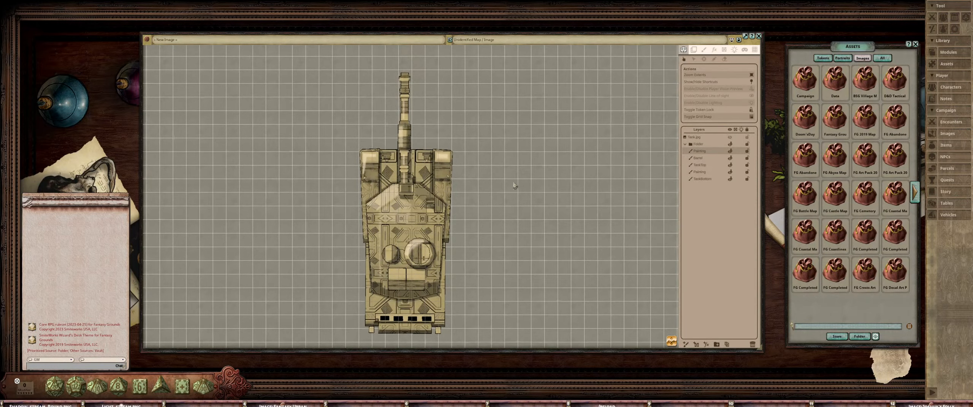
pyautogui.scroll(4, 564, 161)
pyautogui.scroll(-6, 564, 161)
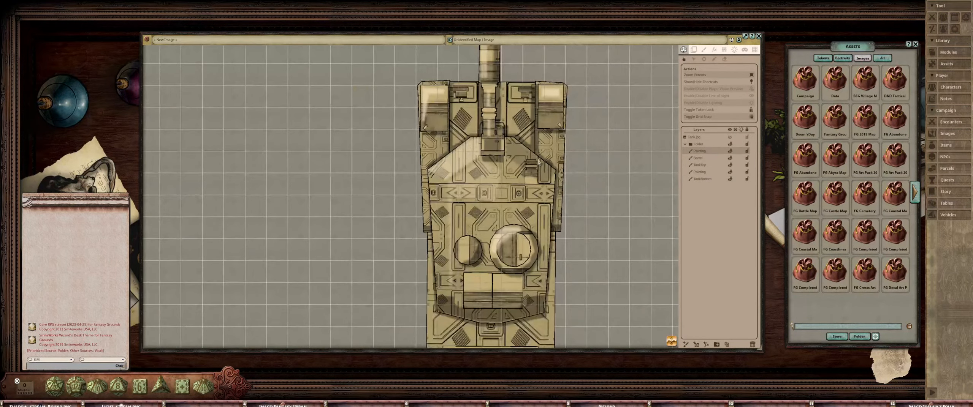
pyautogui.scroll(4, 522, 156)
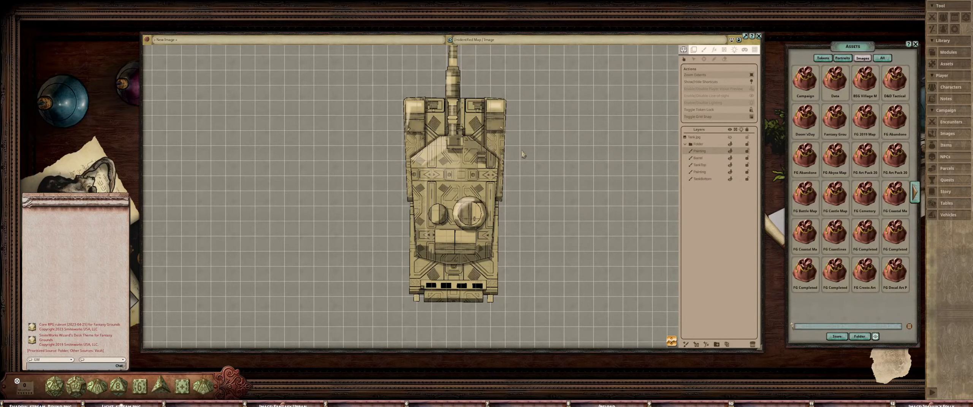
pyautogui.scroll(-2, 525, 154)
pyautogui.scroll(1, 521, 152)
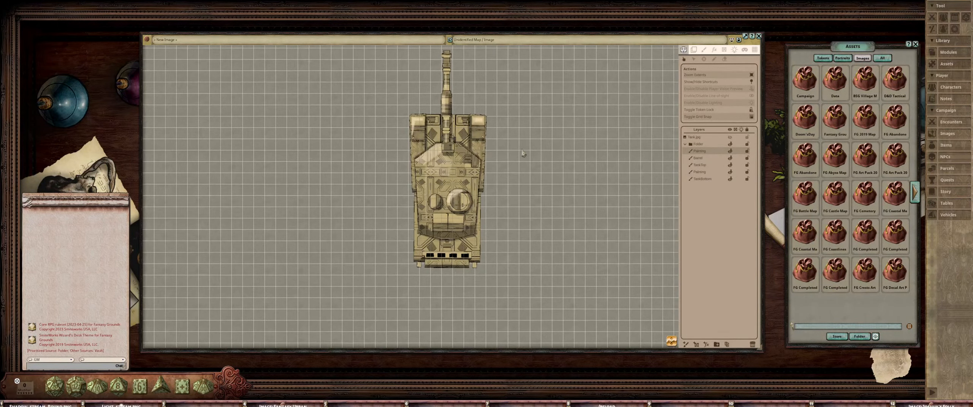
pyautogui.scroll(-1, 565, 163)
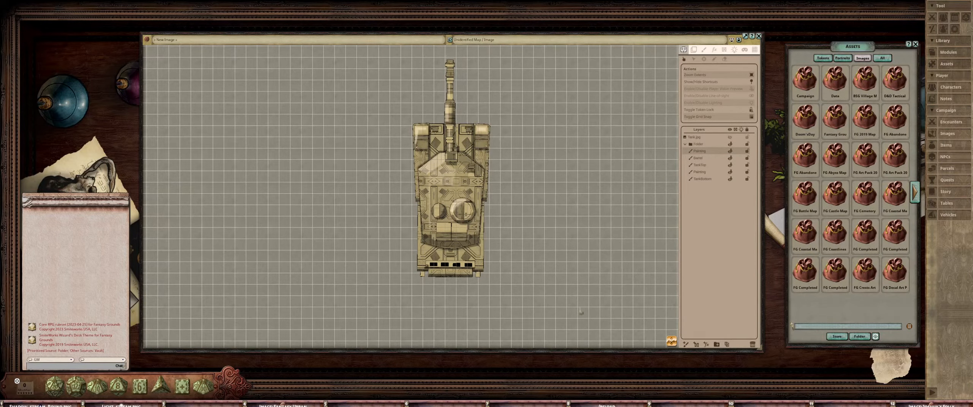
pyautogui.scroll(3, 466, 201)
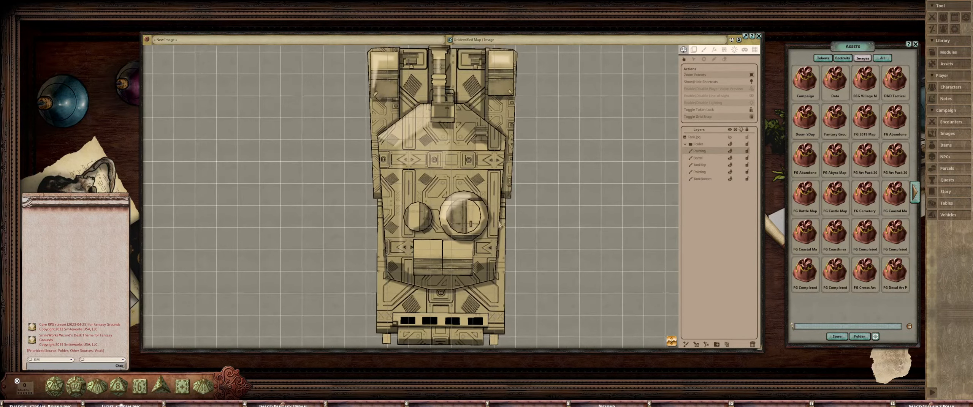
pyautogui.moveTo(500, 225); pyautogui.dragTo(532, 247)
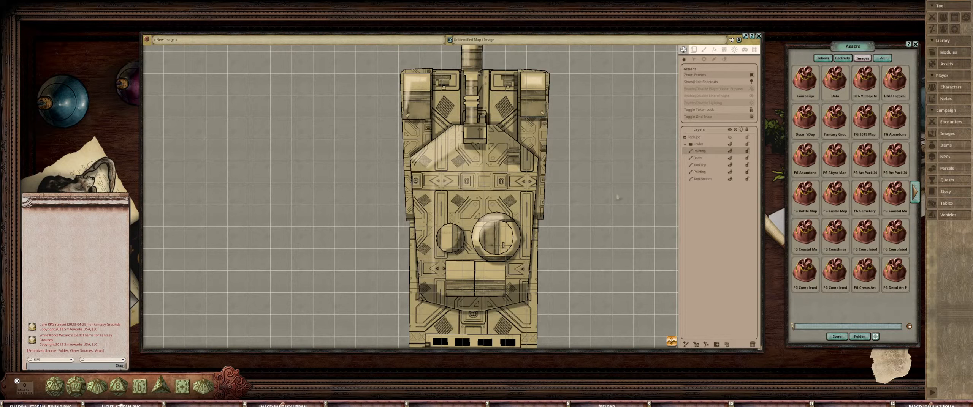
# Edit the filled strokes on the tank top layer, offsetting the fill image so its pattern is centred on the turret
pyautogui.click(712, 166)
pyautogui.click(704, 50)
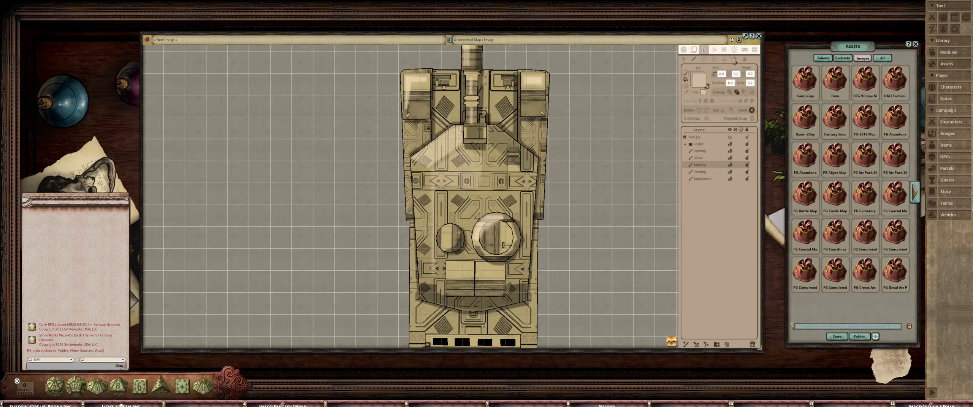
pyautogui.click(745, 60)
pyautogui.moveTo(520, 174); pyautogui.dragTo(499, 180)
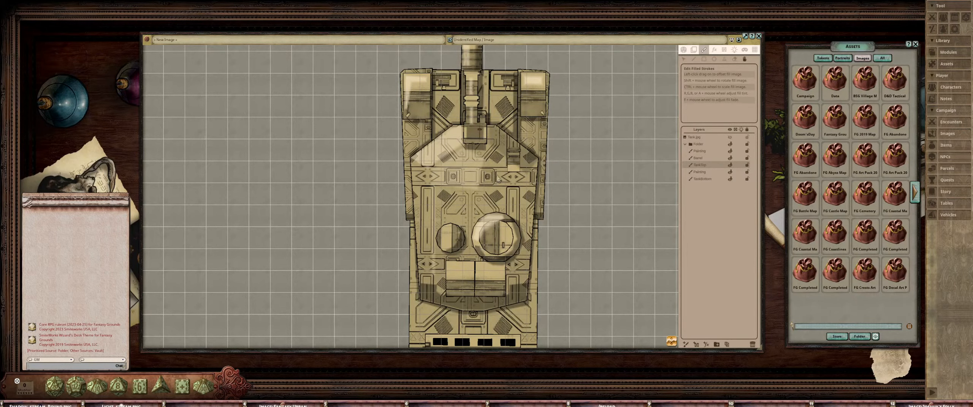
pyautogui.keyDown('ctrl'); pyautogui.scroll(-3, 499, 179); pyautogui.keyUp('ctrl')
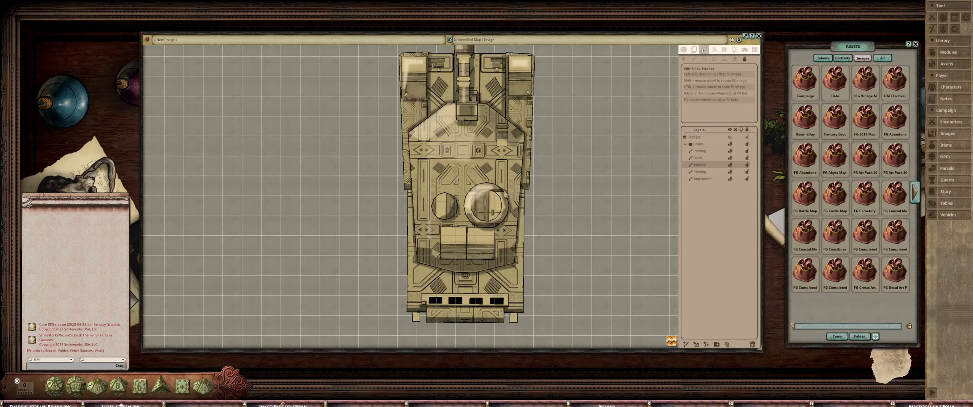
pyautogui.keyDown('ctrl'); pyautogui.scroll(-3, 505, 196); pyautogui.keyUp('ctrl')
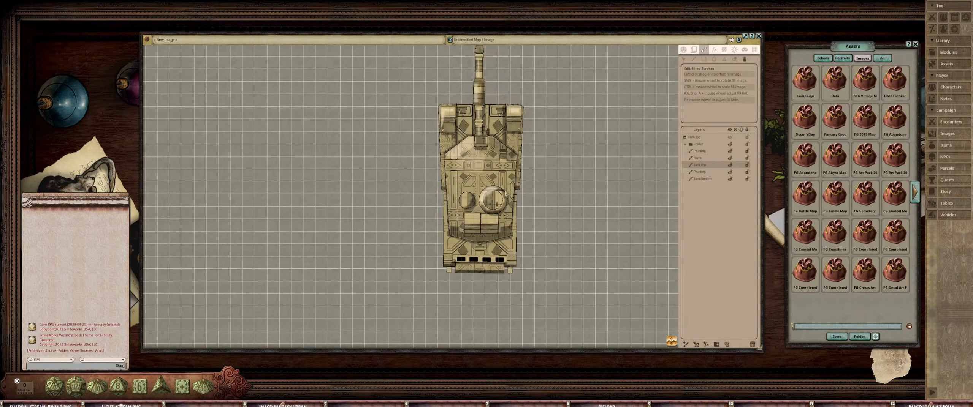
pyautogui.scroll(-3, 506, 195)
pyautogui.moveTo(531, 197); pyautogui.dragTo(460, 217)
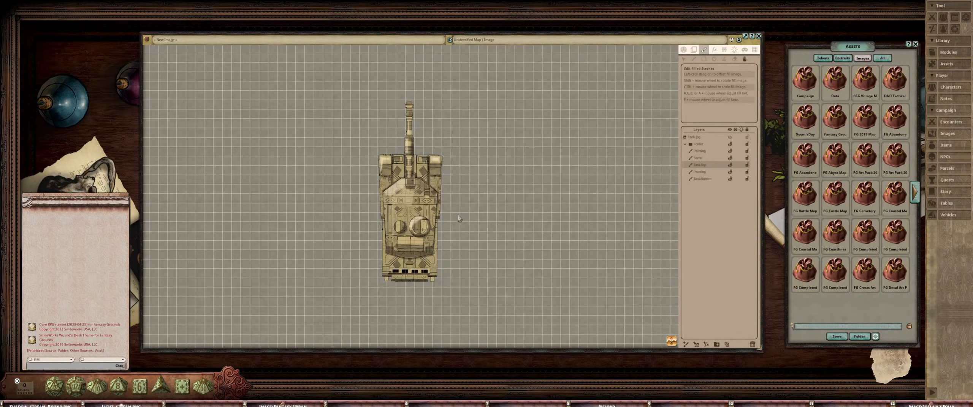
pyautogui.keyDown('ctrl'); pyautogui.scroll(3, 445, 203); pyautogui.keyUp('ctrl')
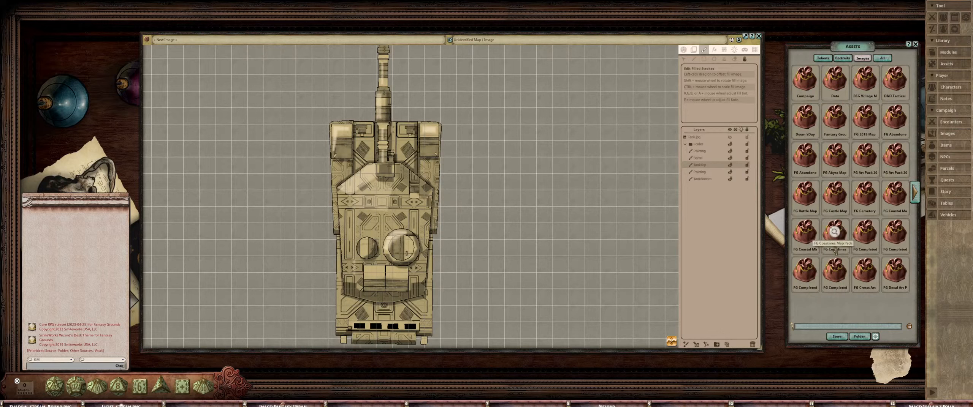
# Add a new painting layer and move it into the folder above the other tank layers
pyautogui.click(704, 59)
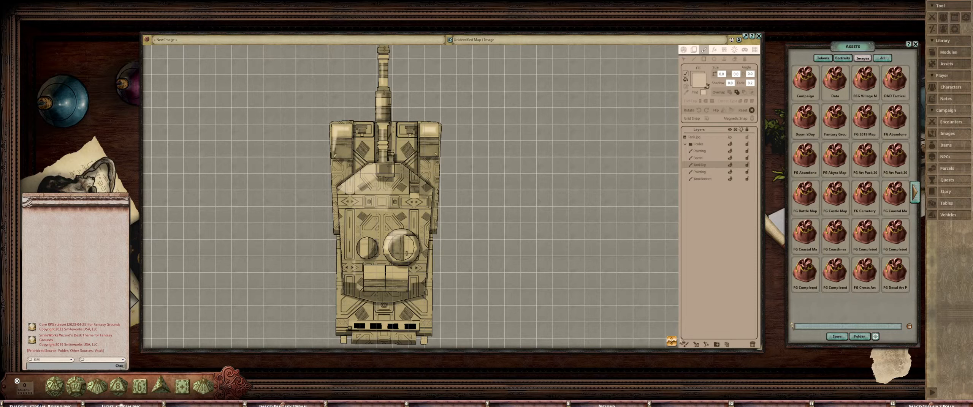
pyautogui.click(685, 345)
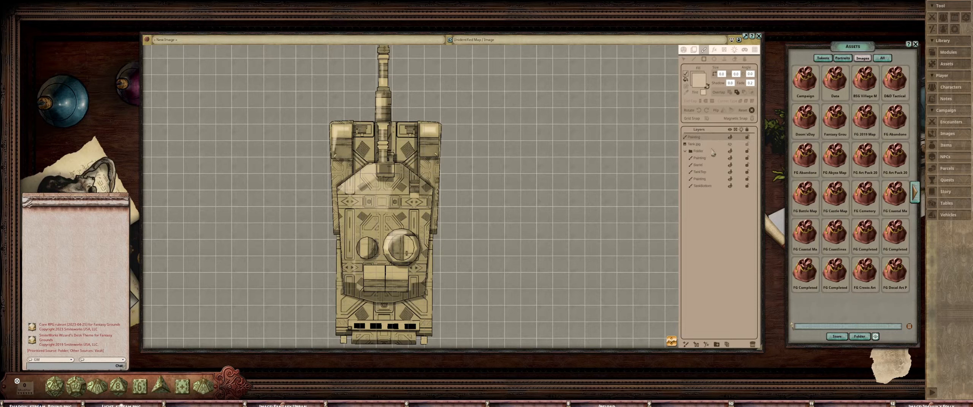
pyautogui.moveTo(712, 138); pyautogui.dragTo(712, 151)
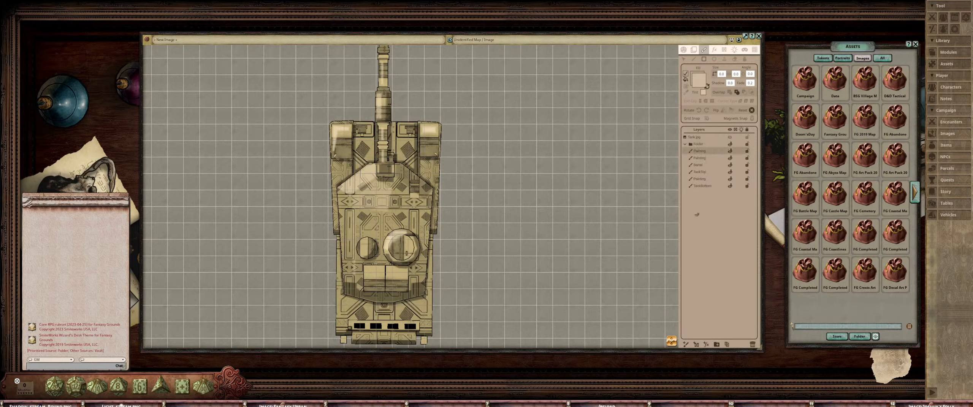
# Rename the folder's second painting layer as TopShadow/Hlight and the painting layer under the tank top layer as BottomShadow/Hlight
pyautogui.doubleClick(709, 159)
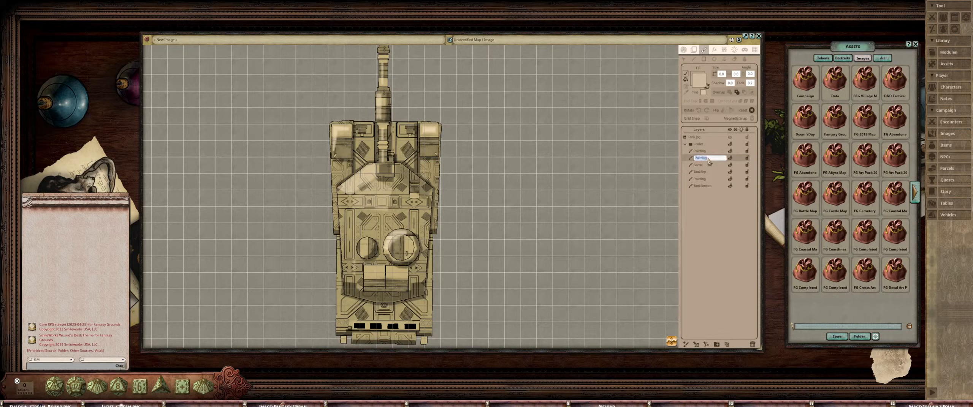
pyautogui.write('Top')
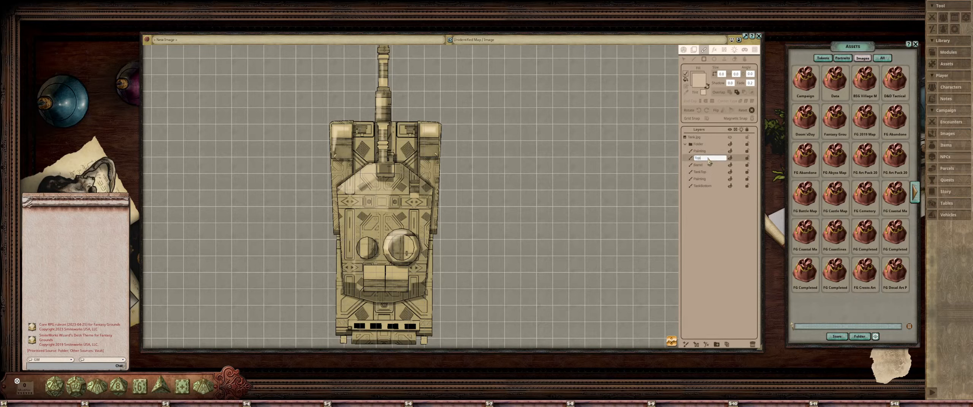
pyautogui.write('Shadow/')
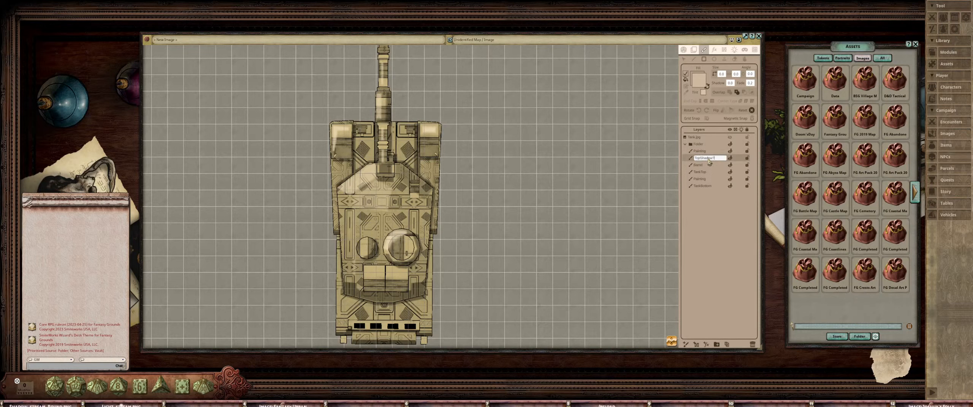
pyautogui.write('?High')
pyautogui.doubleClick(709, 179)
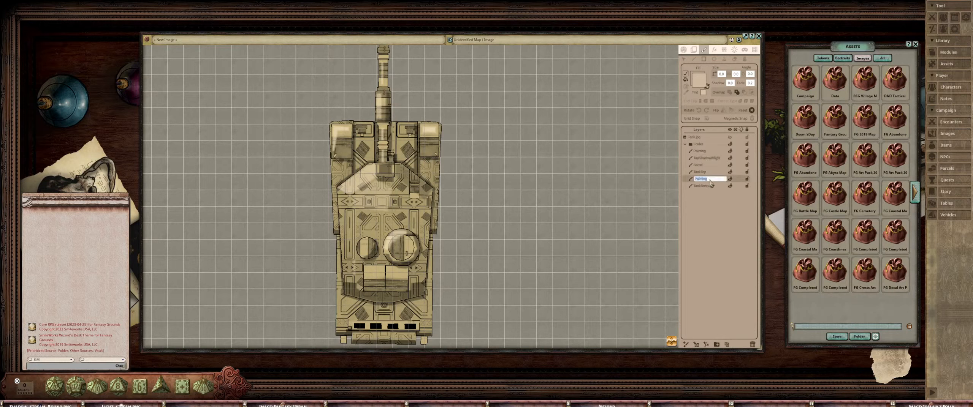
pyautogui.write('BottomShadow/Hlight')
pyautogui.press('Return')
# Open the FG Spaceship Art Pack in the image assets and filter its contents by "fill"
pyautogui.moveTo(853, 48); pyautogui.dragTo(846, 46)
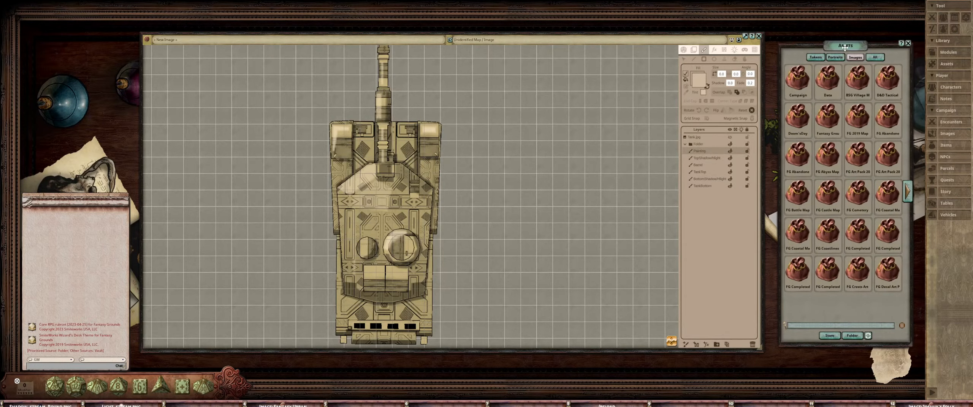
pyautogui.click(908, 192)
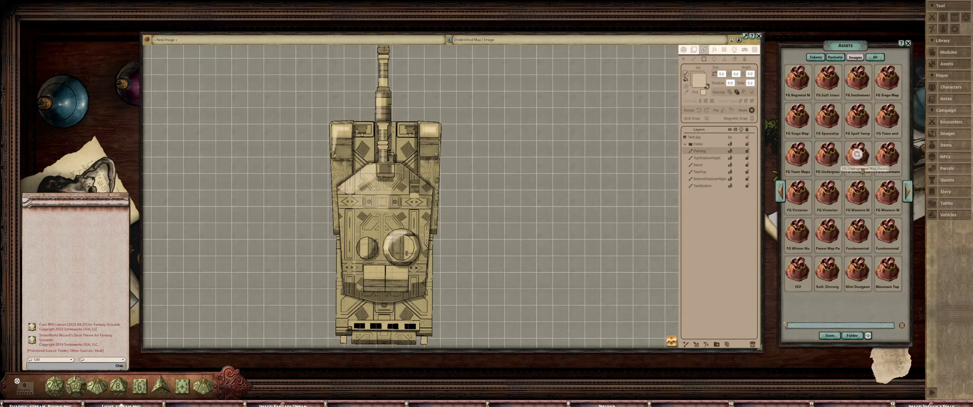
pyautogui.click(828, 120)
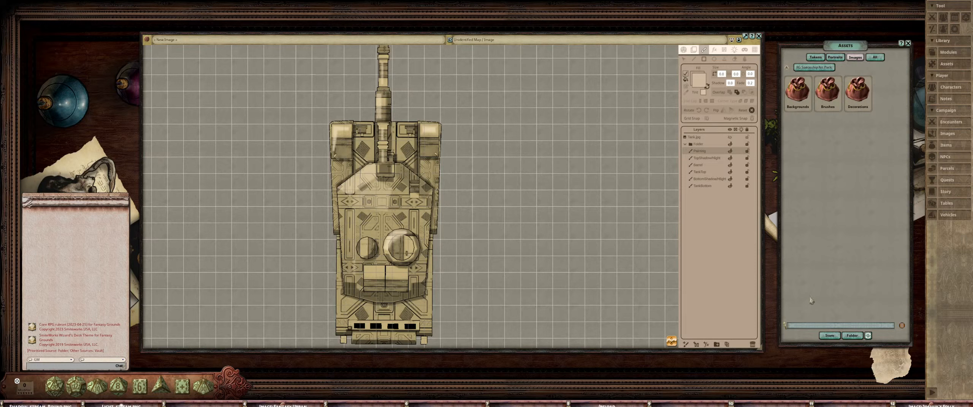
pyautogui.write('fill')
pyautogui.press('Return')
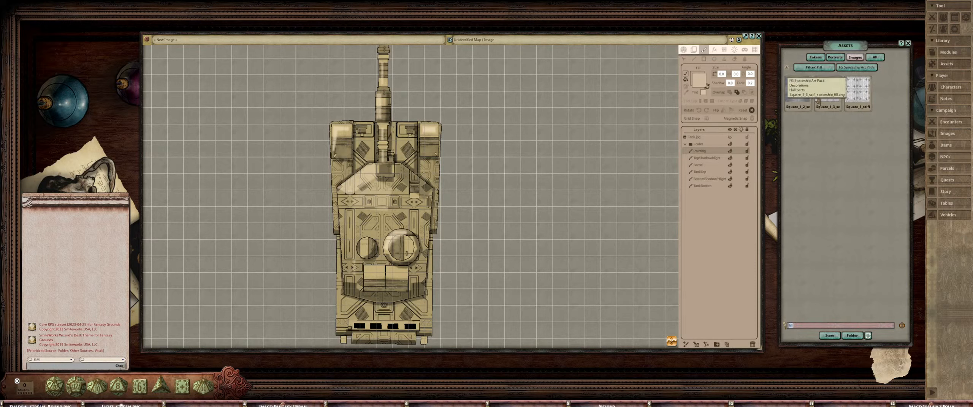
# Preview the Square_1_2 spaceship fill texture and assign it as the drawing tool's fill image
pyautogui.click(797, 90)
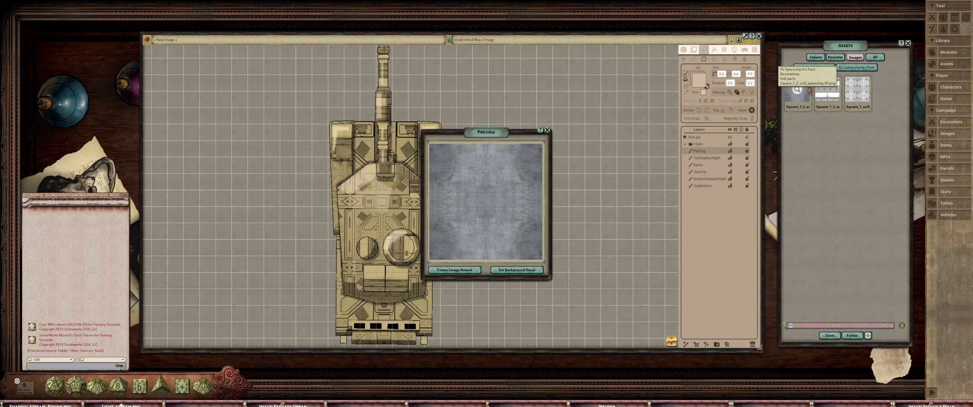
pyautogui.click(547, 130)
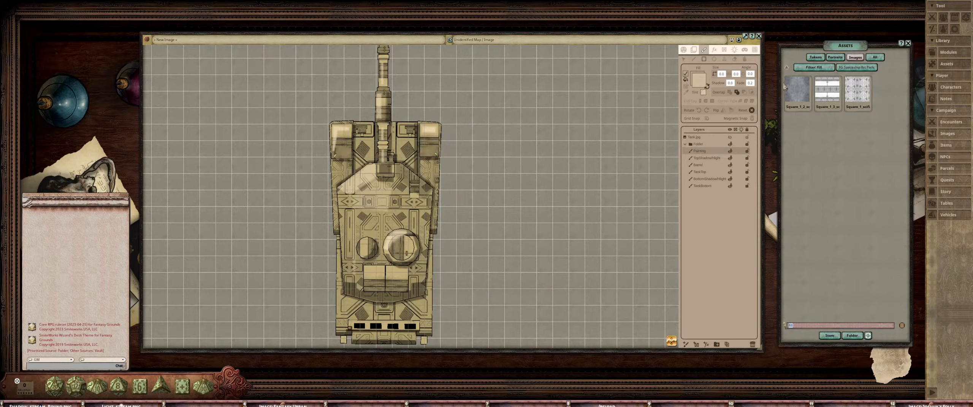
pyautogui.moveTo(788, 88); pyautogui.dragTo(699, 81)
# Draw a rectangle filled with the spaceship texture over the front part of the tank on the new painting layer
pyautogui.scroll(-2, 563, 208)
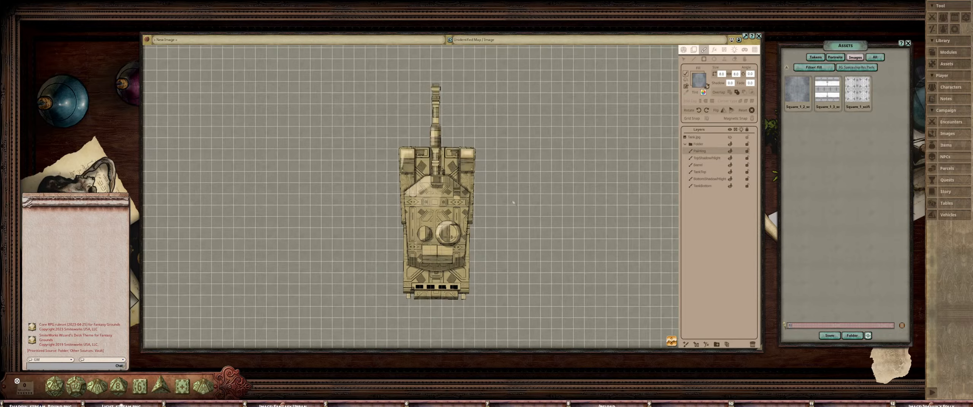
pyautogui.scroll(4, 523, 186)
pyautogui.scroll(-2, 523, 187)
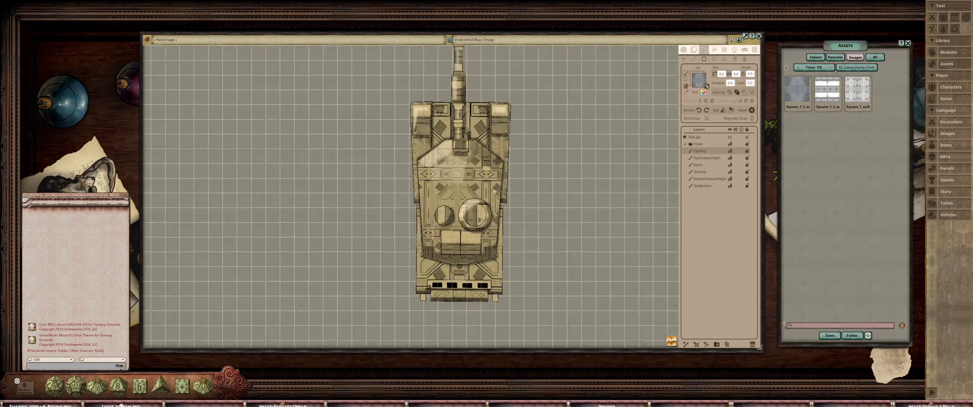
pyautogui.scroll(2, 473, 170)
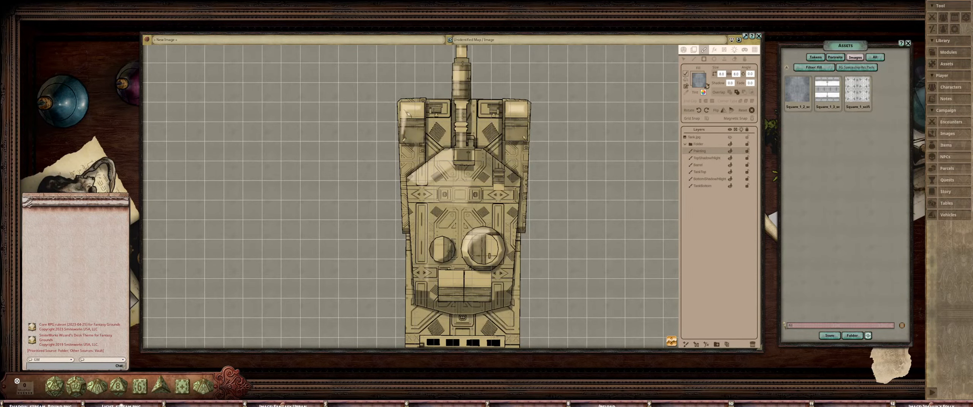
pyautogui.moveTo(404, 106); pyautogui.dragTo(507, 217)
pyautogui.scroll(-2, 466, 159)
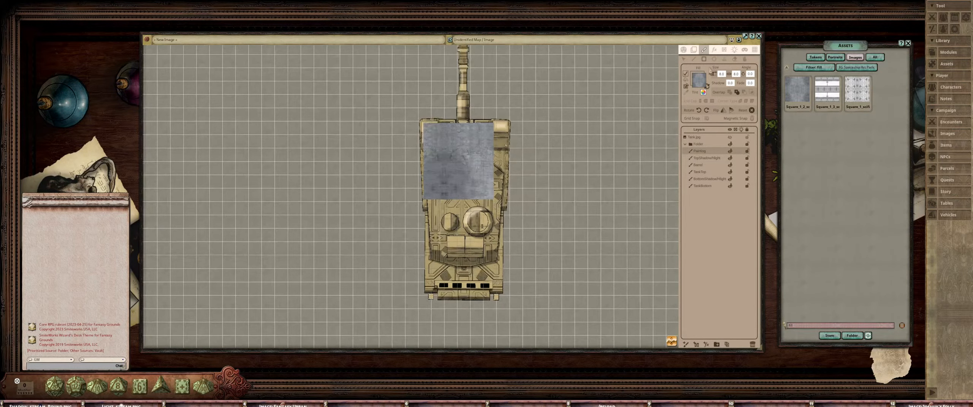
pyautogui.scroll(2, 453, 163)
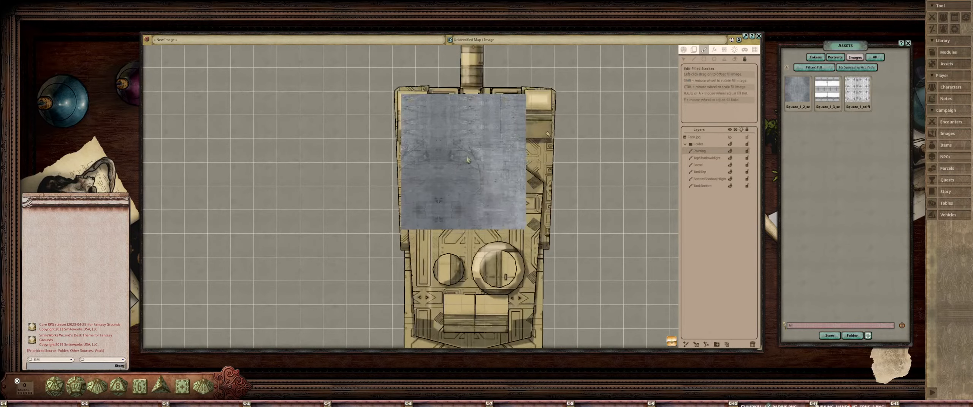
# Try different scales for the rectangle's spaceship fill texture and different levels of fill fade over the tank
pyautogui.keyDown('ctrl'); pyautogui.scroll(2, 467, 159); pyautogui.keyUp('ctrl')
pyautogui.keyDown('ctrl'); pyautogui.scroll(-2, 468, 159); pyautogui.keyUp('ctrl')
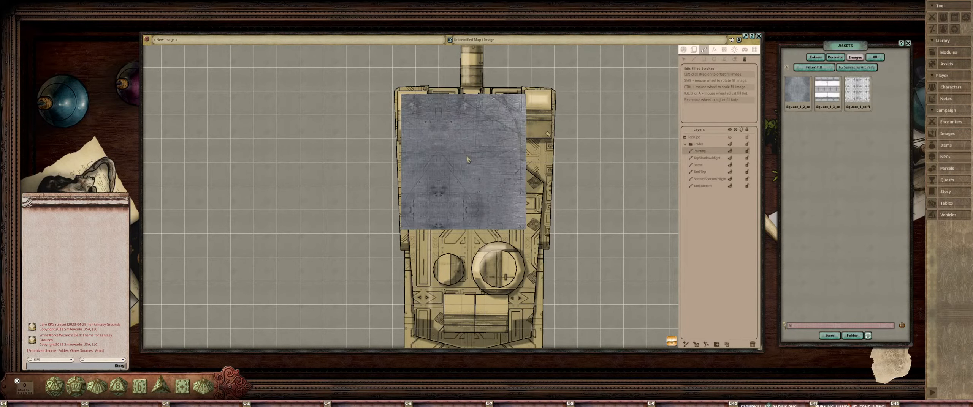
pyautogui.keyDown('ctrl'); pyautogui.scroll(1, 467, 159); pyautogui.keyUp('ctrl')
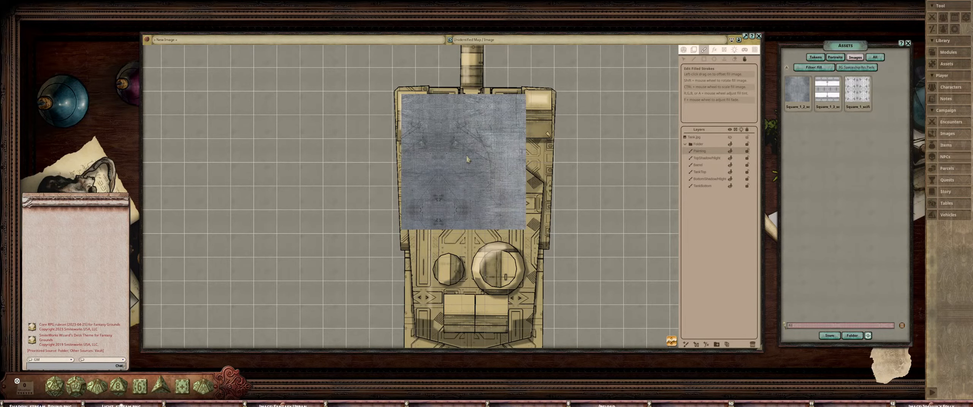
pyautogui.scroll(-5, 467, 160)
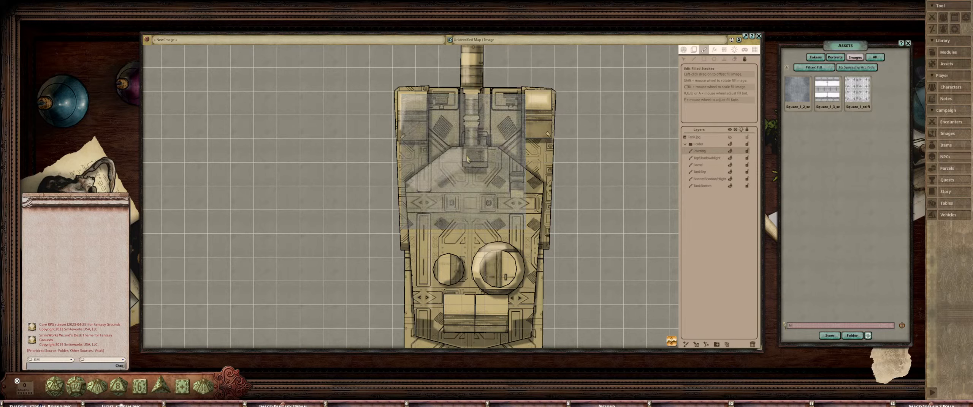
pyautogui.scroll(2, 467, 160)
pyautogui.scroll(3, 468, 159)
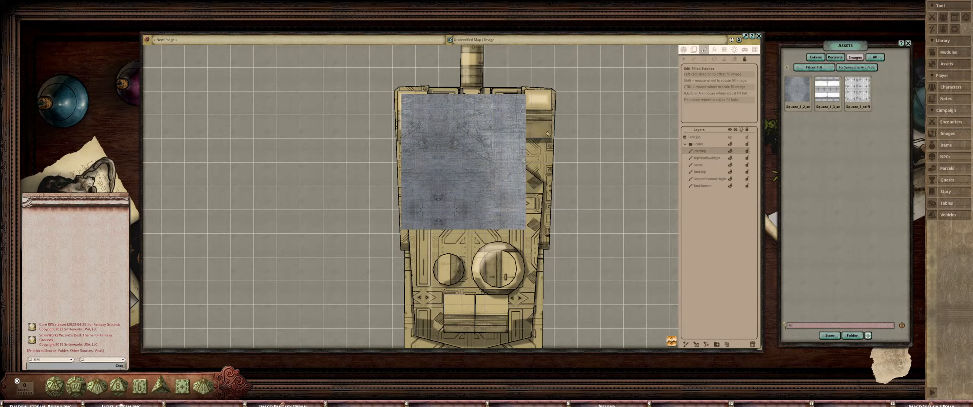
# Delete the spaceship-textured rectangle from the painting layer
pyautogui.click(684, 59)
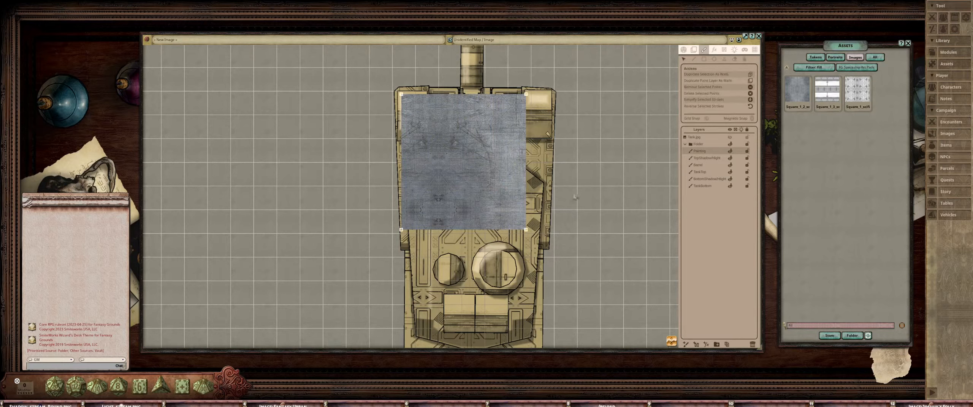
pyautogui.press('Delete')
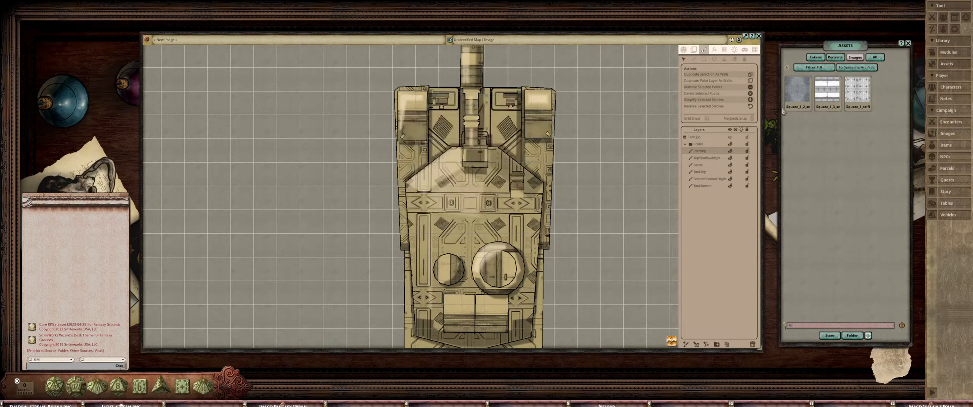
# Return to the full image asset list, filter it by "texture" and preview the dark scorched texture
pyautogui.click(787, 67)
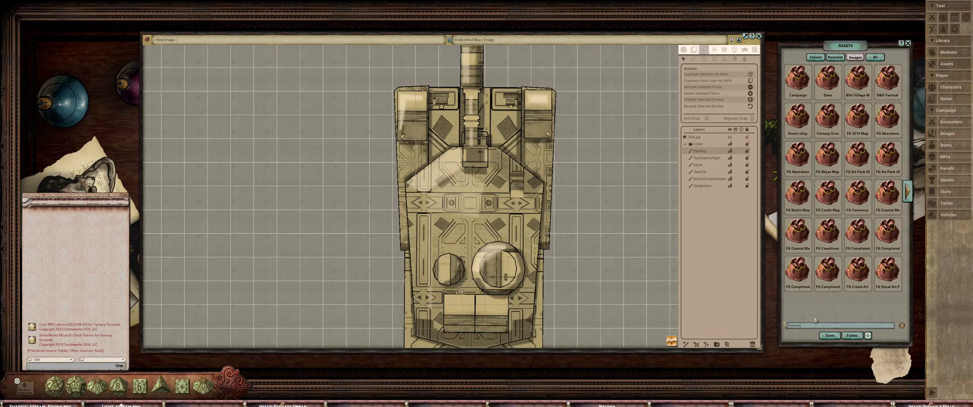
pyautogui.press('Return')
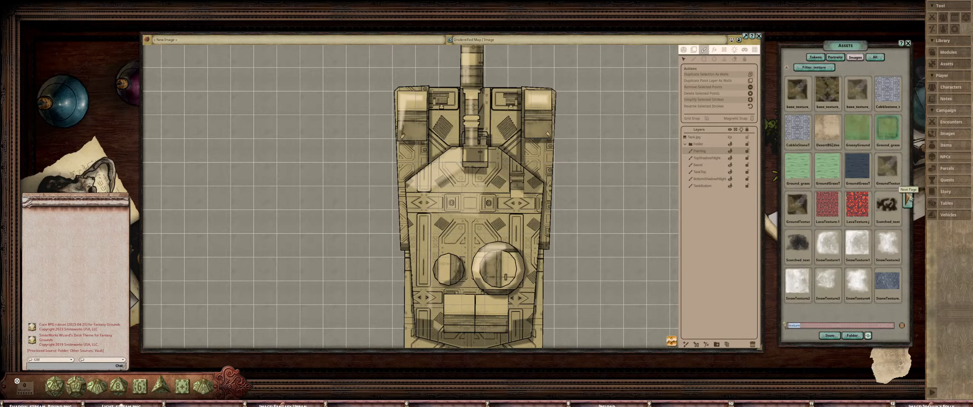
pyautogui.click(797, 244)
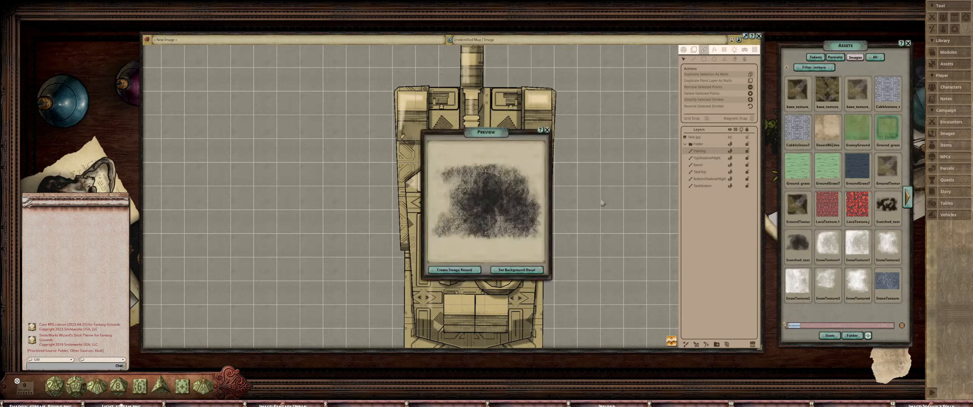
pyautogui.click(547, 130)
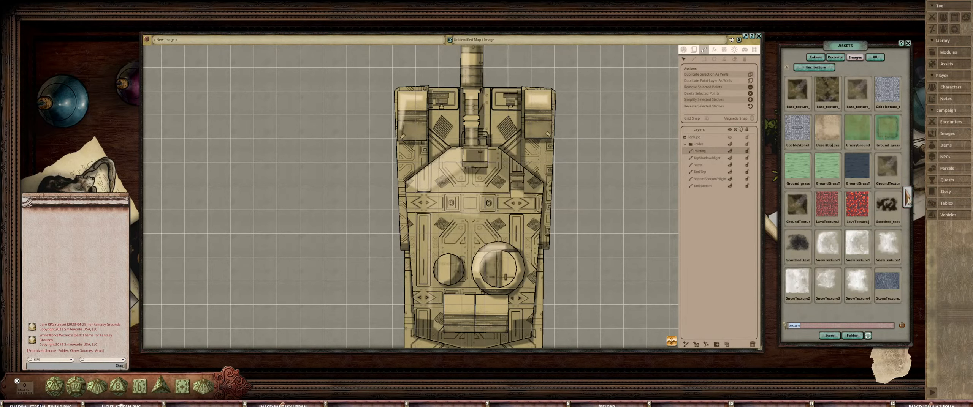
# Preview Texture1.png and texture_1_regional_effect.png on the second page of texture results
pyautogui.click(907, 198)
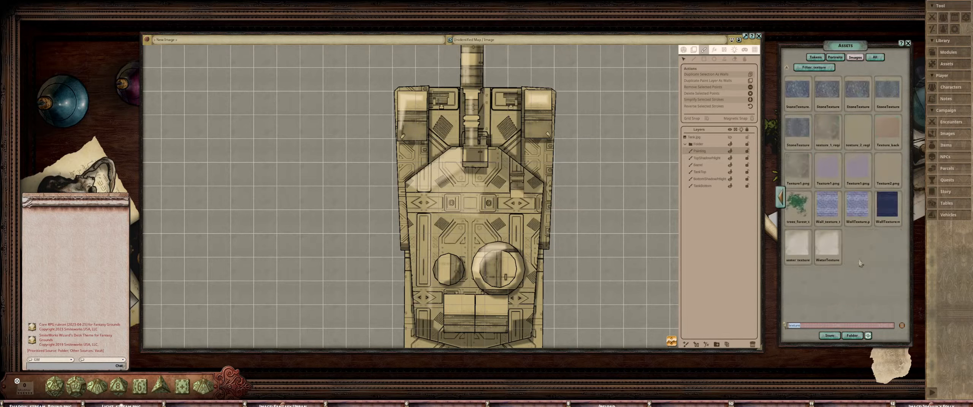
pyautogui.click(795, 168)
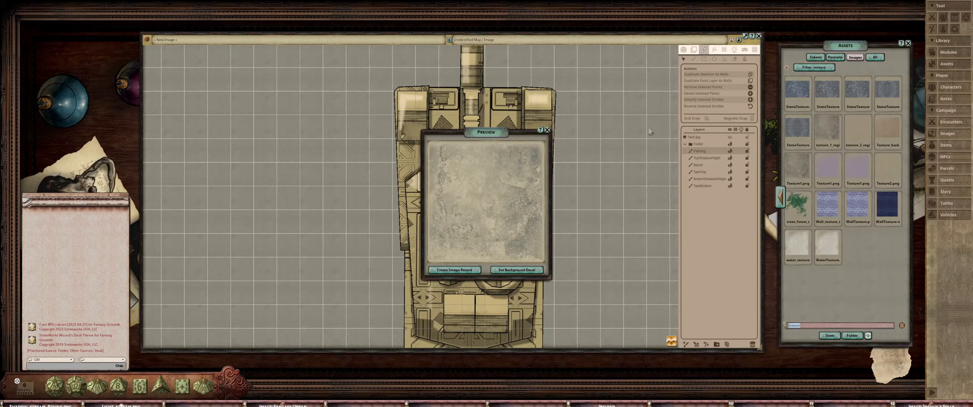
pyautogui.click(548, 130)
pyautogui.click(825, 133)
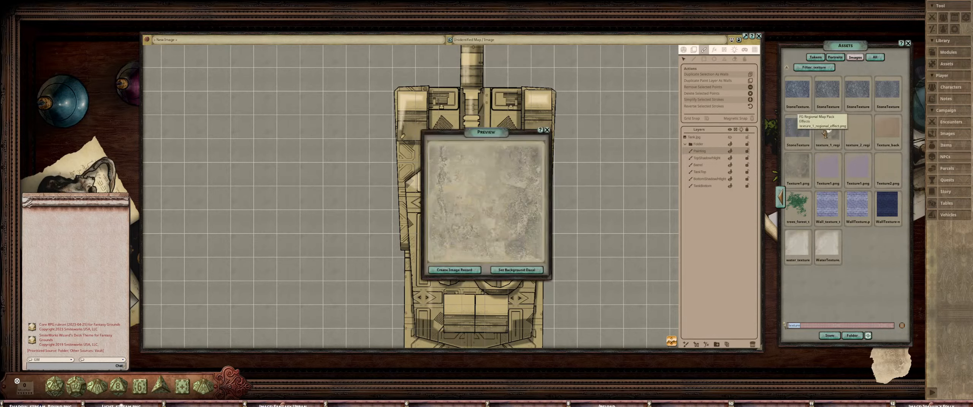
pyautogui.click(547, 131)
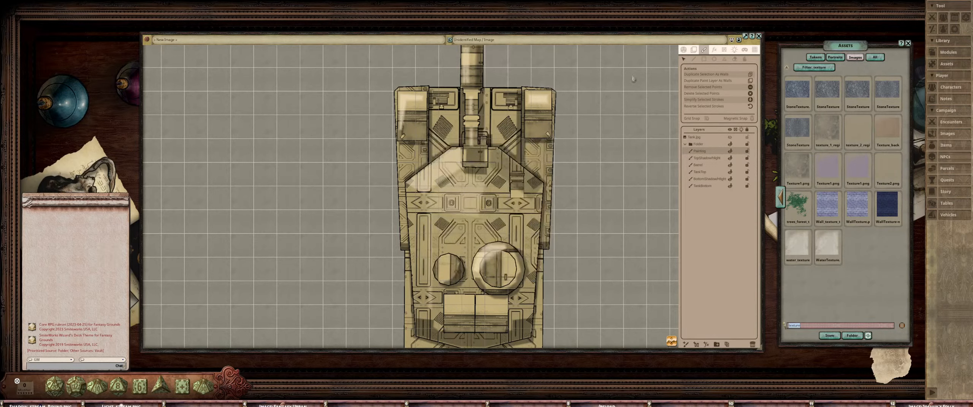
# Assign the mottled grey texture as the rectangle tool's fill and draw a rectangle over the front half of the tank hull
pyautogui.click(704, 59)
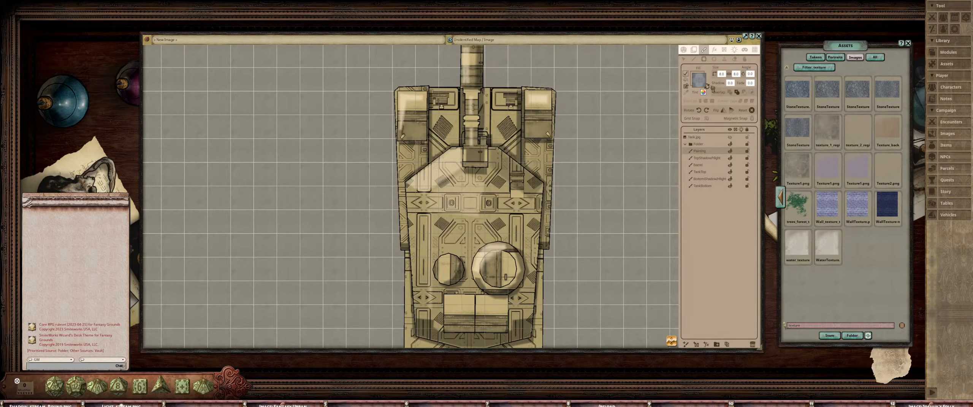
pyautogui.moveTo(572, 194); pyautogui.dragTo(544, 174)
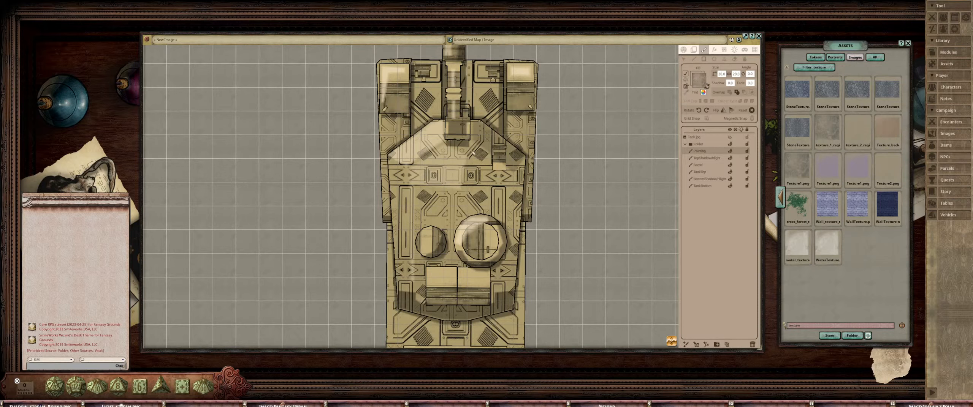
pyautogui.scroll(-3, 472, 153)
pyautogui.scroll(1, 473, 153)
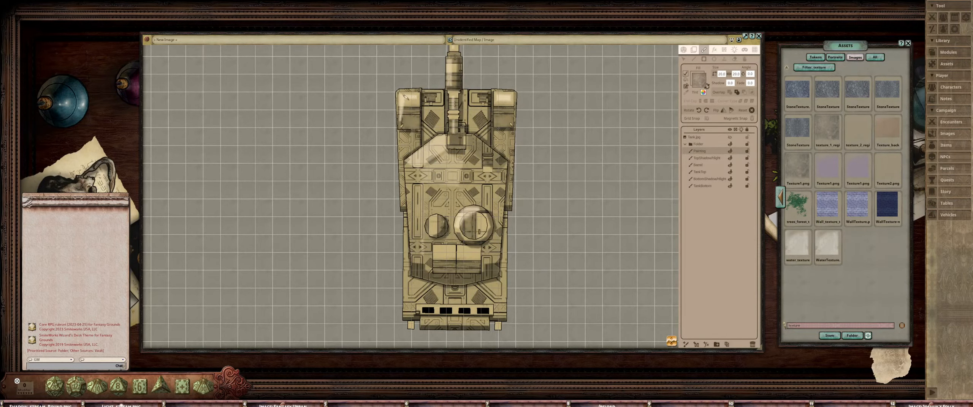
pyautogui.moveTo(401, 95)
pyautogui.mouseDown()
pyautogui.moveTo(475, 183)
pyautogui.moveTo(504, 114)
pyautogui.moveTo(516, 215)
pyautogui.mouseUp()
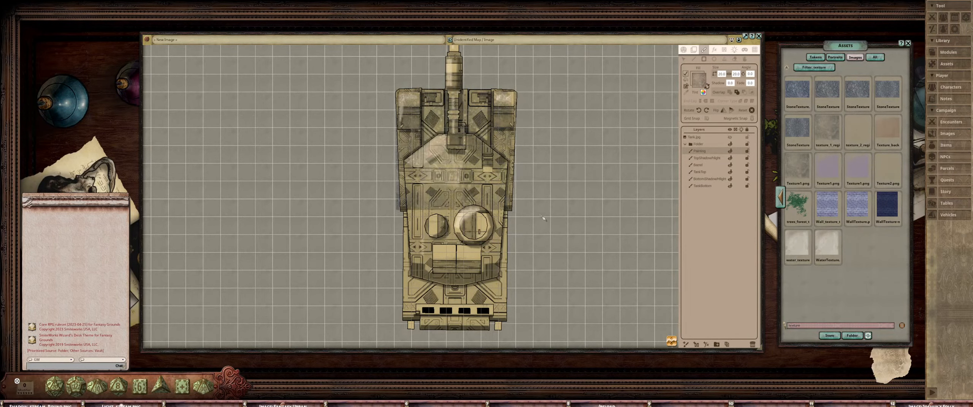
# Draw two more rectangles with the mottled grey texture, one over the rear hull and one over the gun barrel
pyautogui.scroll(-2, 501, 190)
pyautogui.scroll(3, 491, 166)
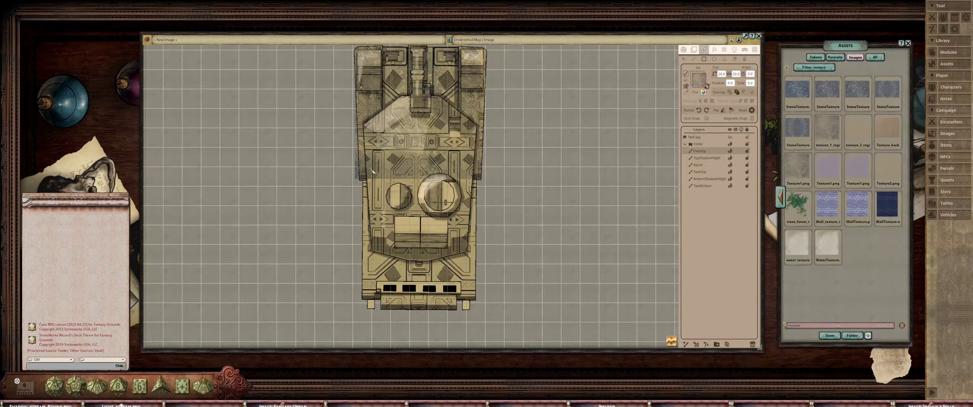
pyautogui.moveTo(377, 171)
pyautogui.mouseDown()
pyautogui.moveTo(470, 266)
pyautogui.moveTo(437, 297)
pyautogui.mouseUp()
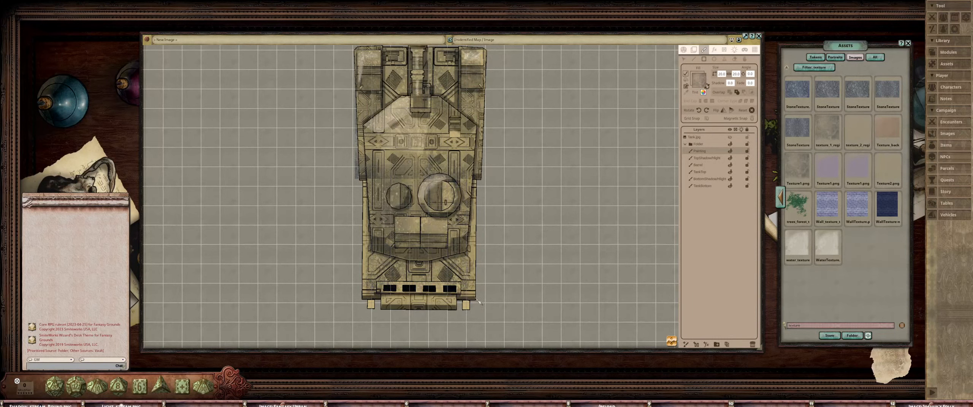
pyautogui.scroll(-2, 487, 217)
pyautogui.scroll(4, 486, 191)
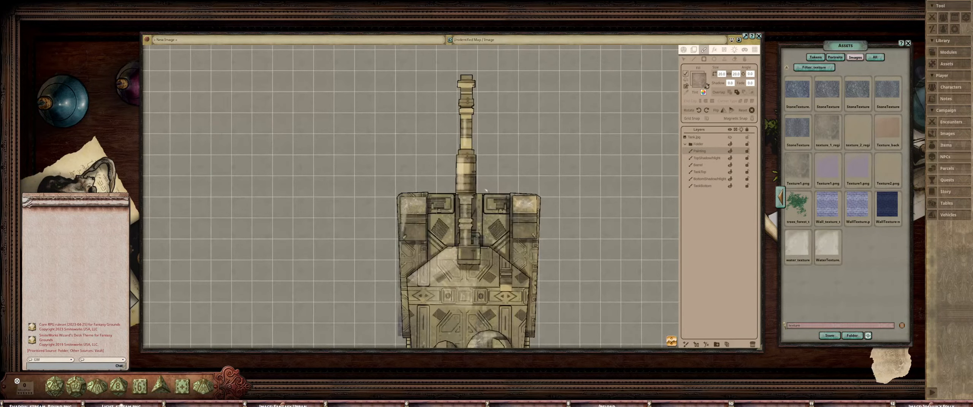
pyautogui.moveTo(466, 80); pyautogui.dragTo(472, 230)
# Adjust the corner points of the front texture rectangle so that they line up with the hull's outline
pyautogui.scroll(-2, 472, 230)
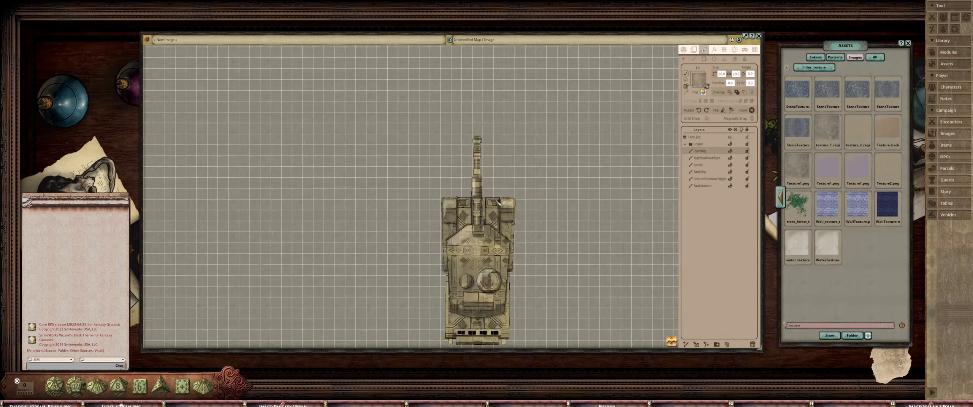
pyautogui.scroll(5, 464, 222)
pyautogui.scroll(2, 425, 184)
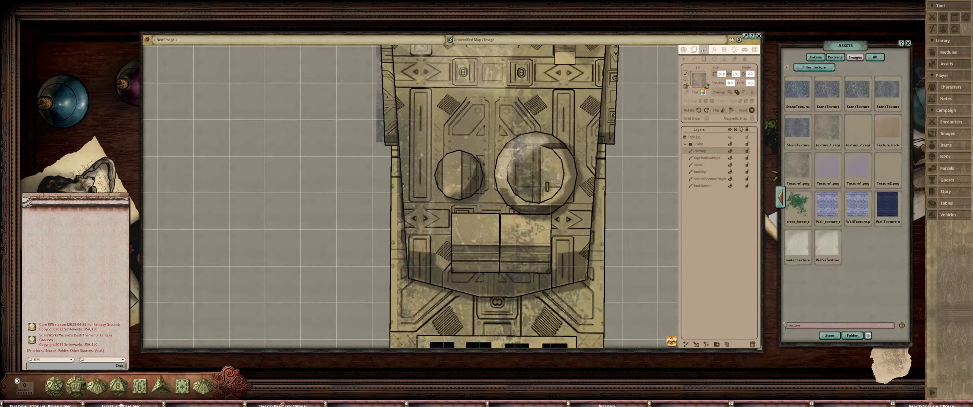
pyautogui.click(684, 60)
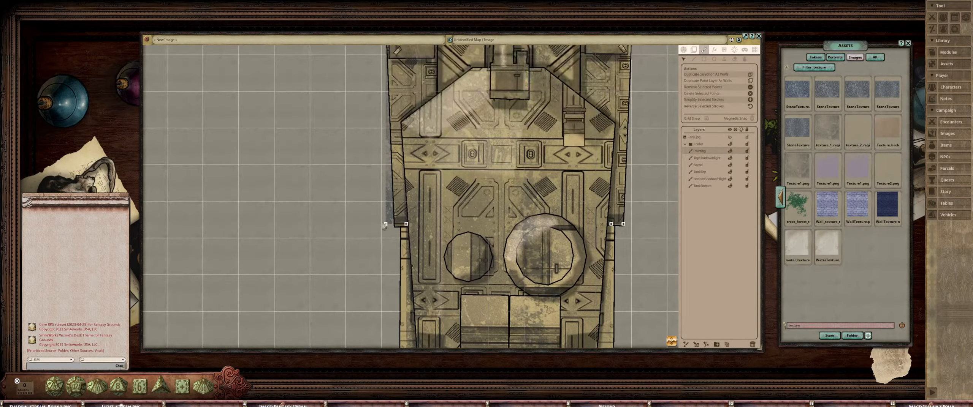
pyautogui.scroll(-2, 441, 168)
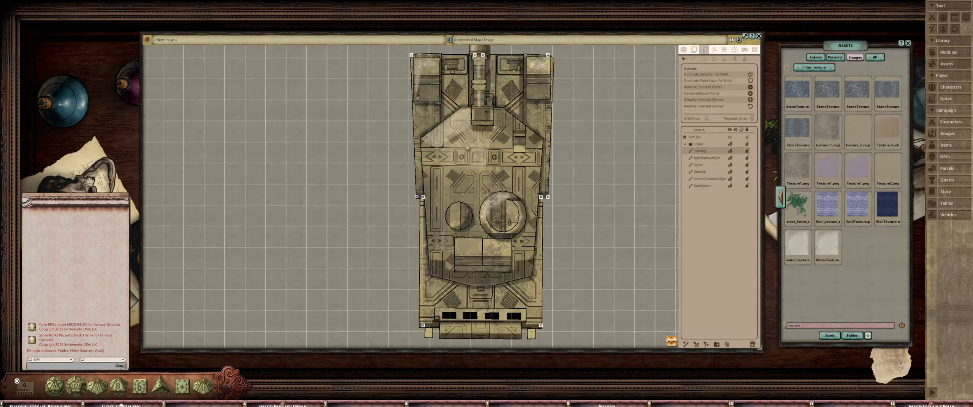
pyautogui.scroll(3, 467, 148)
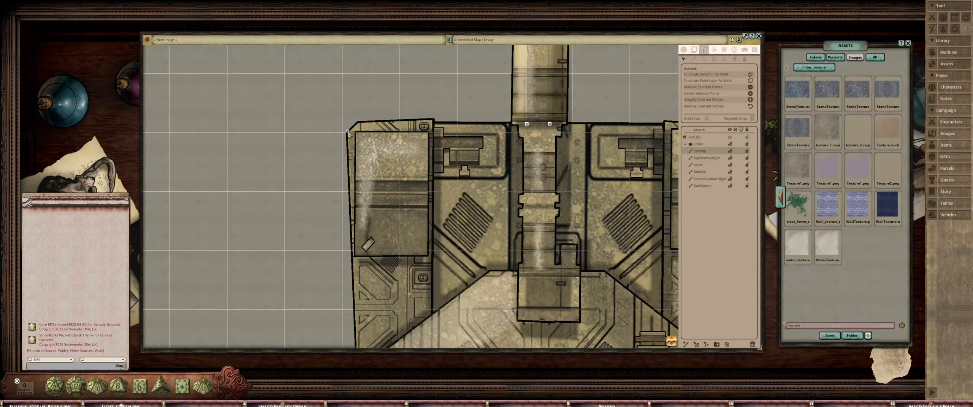
pyautogui.scroll(-3, 468, 148)
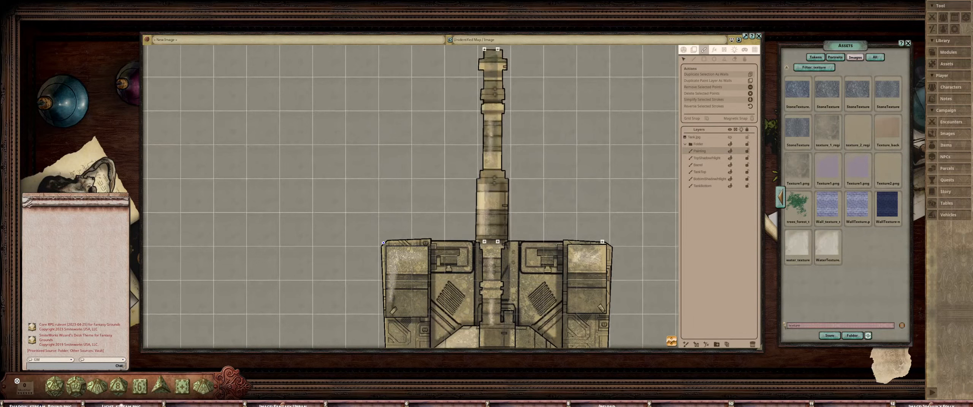
# Widen the barrel's texture rectangle by moving its corner points out to the barrel's edges
pyautogui.moveTo(498, 49); pyautogui.dragTo(502, 50)
pyautogui.moveTo(497, 242); pyautogui.dragTo(480, 242)
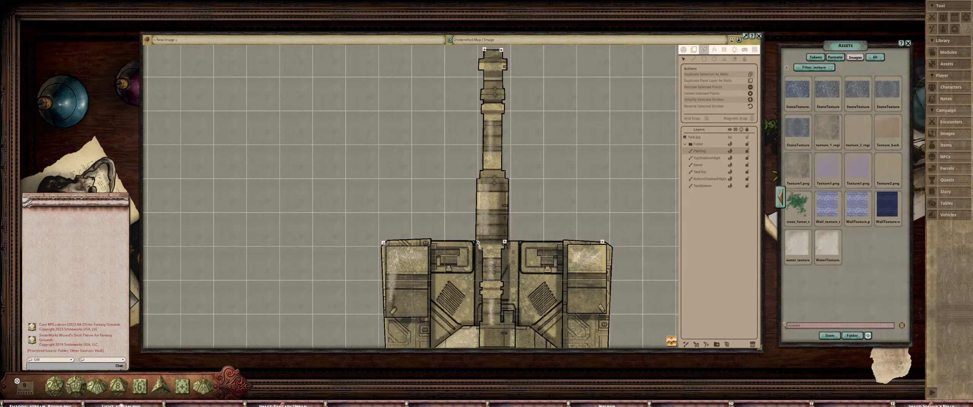
pyautogui.scroll(-1, 495, 178)
pyautogui.scroll(4, 506, 144)
pyautogui.scroll(-3, 517, 113)
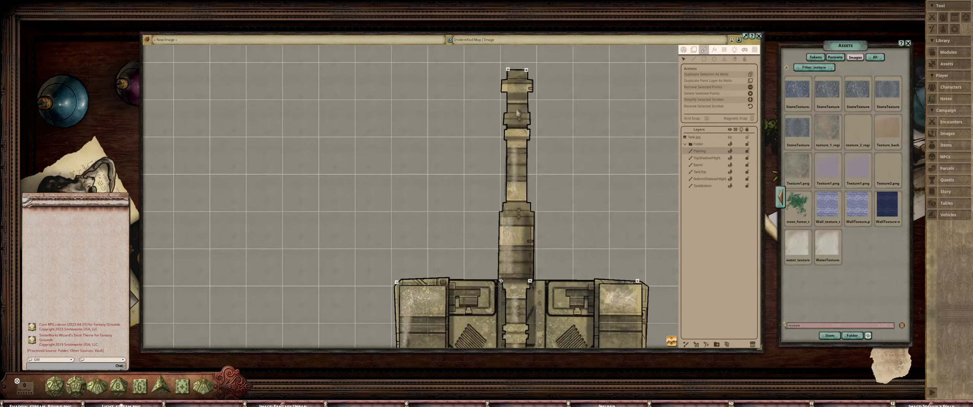
# Align the remaining corner points of the front and rear texture rectangles with the hull's sides and rear edge
pyautogui.scroll(-2, 509, 75)
pyautogui.scroll(2, 535, 127)
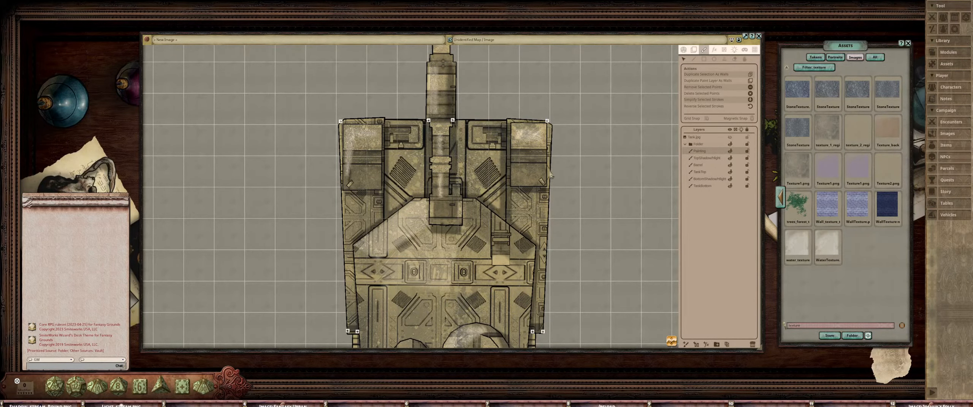
pyautogui.scroll(-2, 550, 175)
pyautogui.scroll(2, 530, 160)
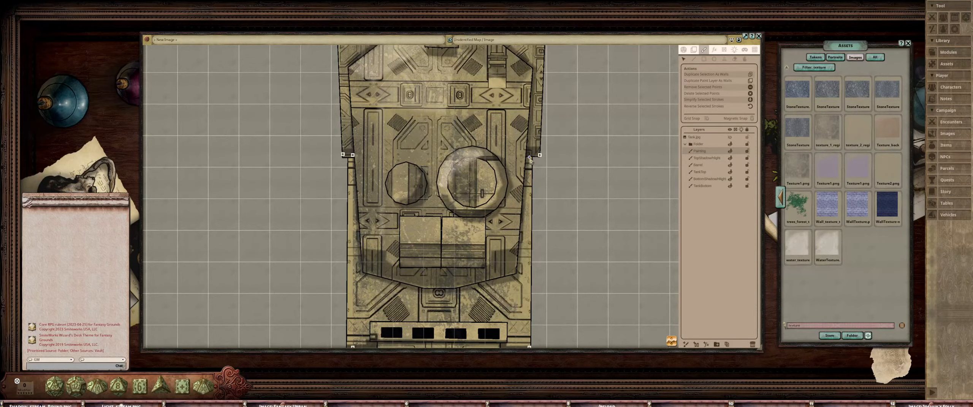
pyautogui.moveTo(590, 207); pyautogui.dragTo(567, 81)
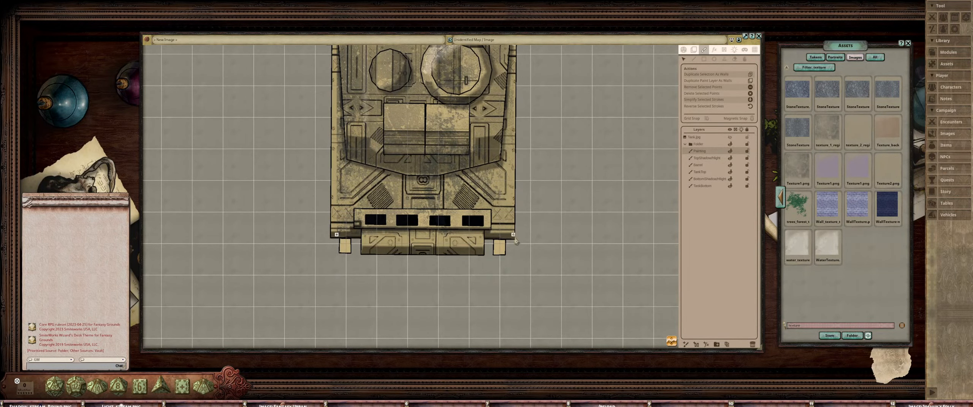
pyautogui.moveTo(513, 235); pyautogui.dragTo(513, 237)
pyautogui.scroll(-5, 517, 220)
pyautogui.scroll(2, 523, 205)
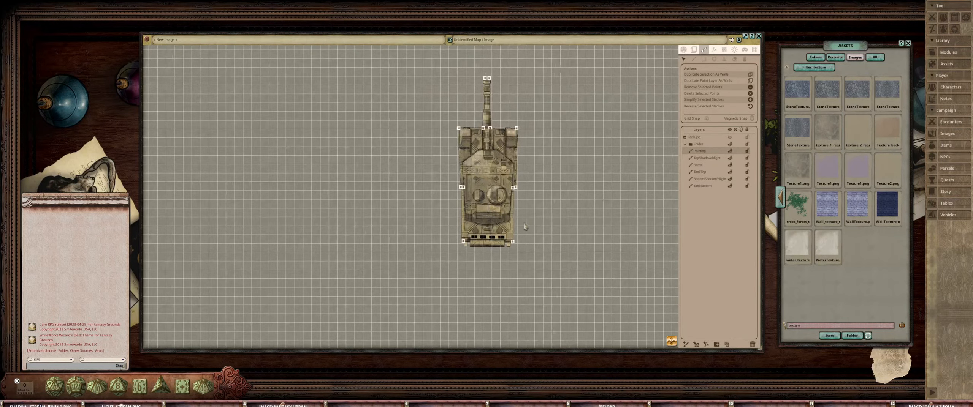
# Scale the fill image of the mottled grey texture over the tank
pyautogui.click(745, 59)
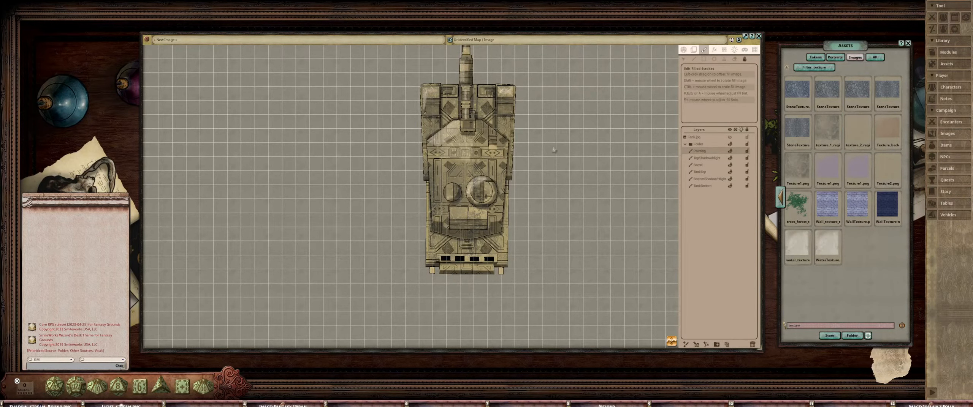
pyautogui.keyDown('ctrl'); pyautogui.scroll(-3, 475, 164); pyautogui.keyUp('ctrl')
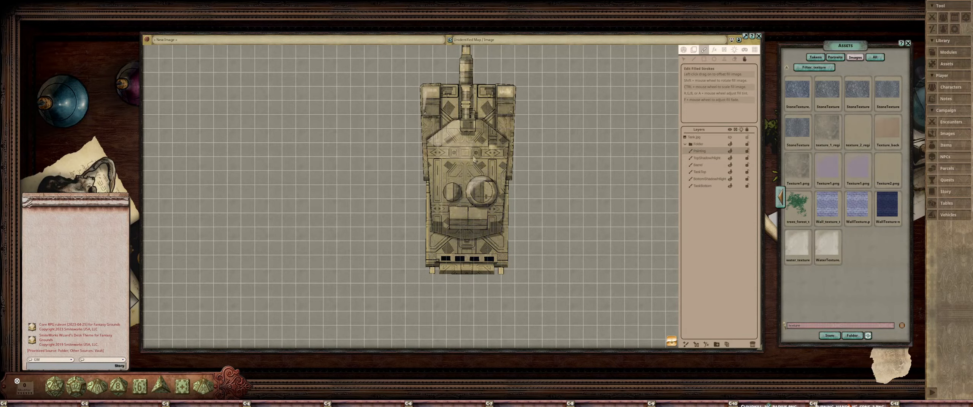
pyautogui.keyDown('ctrl'); pyautogui.scroll(-4, 474, 160); pyautogui.keyUp('ctrl')
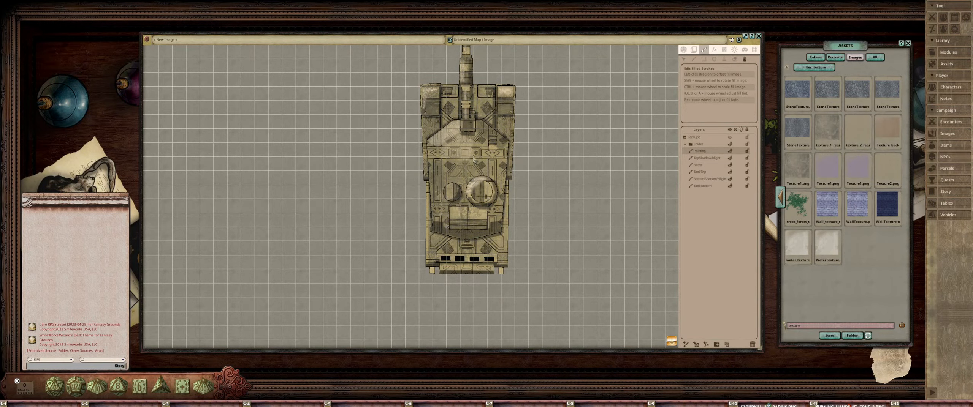
# Examine the texture overlay on the tank's hull, turret and gun barrel, both close up and from a distance
pyautogui.moveTo(474, 135); pyautogui.dragTo(484, 177)
pyautogui.scroll(4, 483, 177)
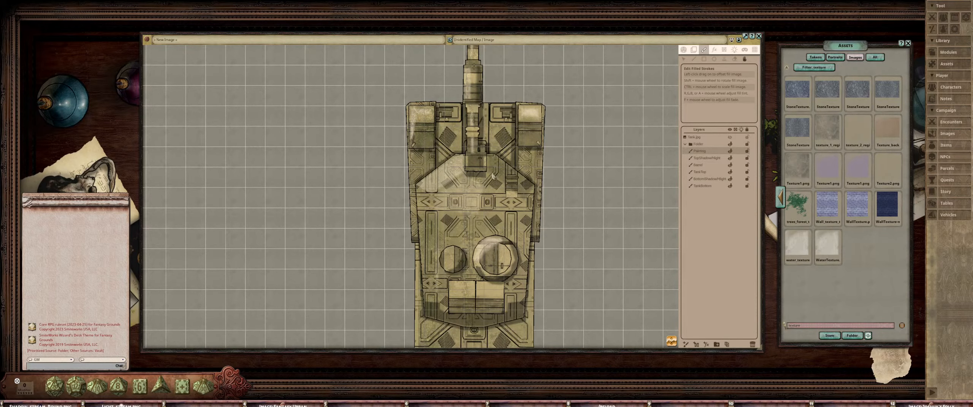
pyautogui.scroll(3, 490, 183)
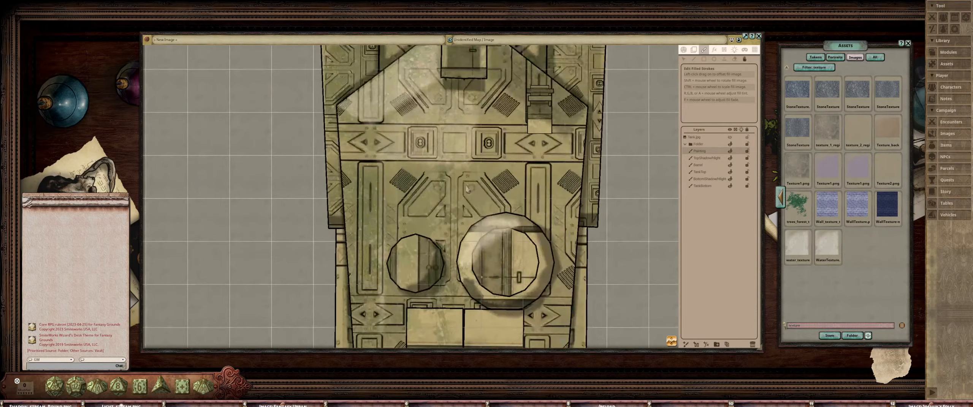
pyautogui.scroll(-5, 493, 167)
pyautogui.scroll(-4, 495, 154)
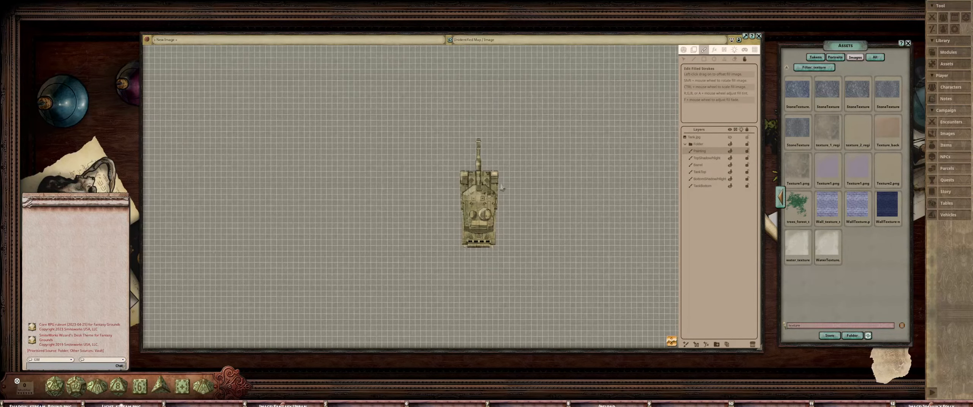
pyautogui.scroll(6, 463, 211)
pyautogui.scroll(2, 464, 210)
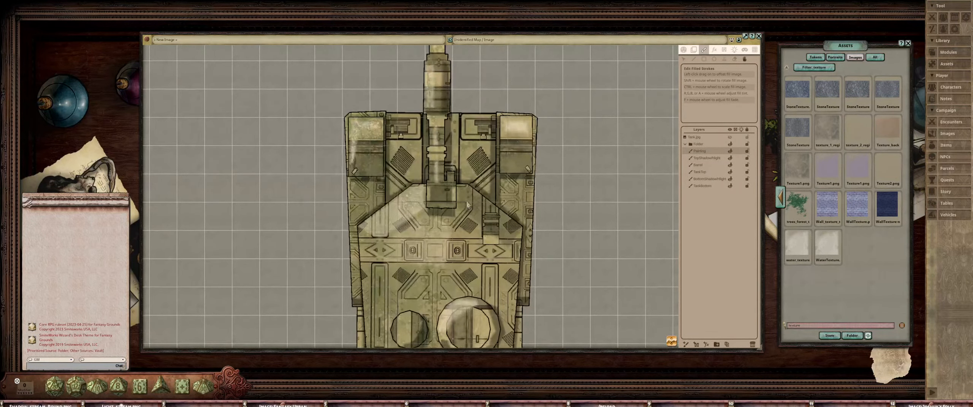
pyautogui.scroll(-4, 464, 190)
pyautogui.scroll(2, 464, 173)
pyautogui.moveTo(465, 173); pyautogui.dragTo(432, 155)
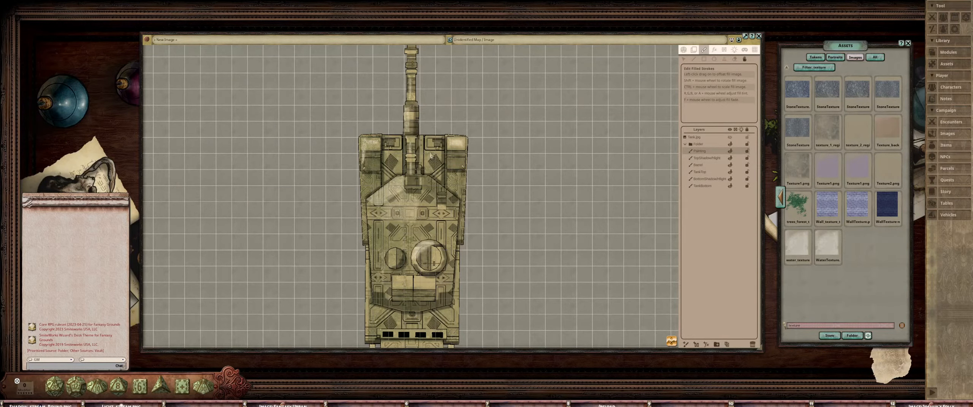
pyautogui.scroll(-2, 431, 156)
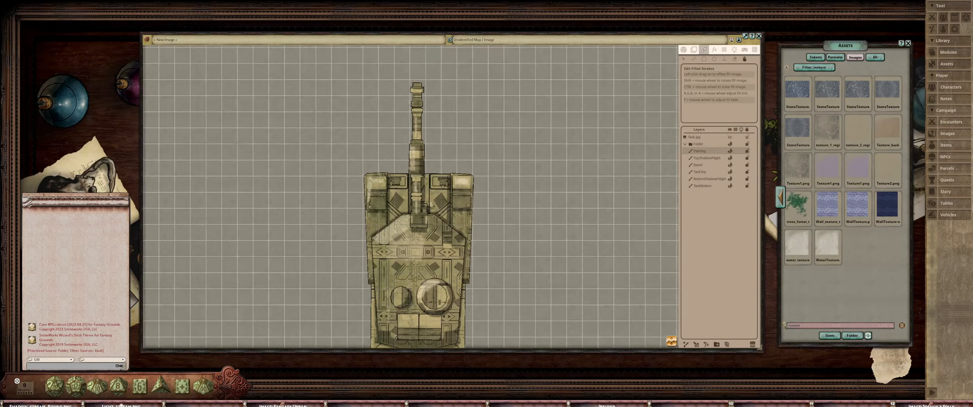
pyautogui.scroll(2, 436, 200)
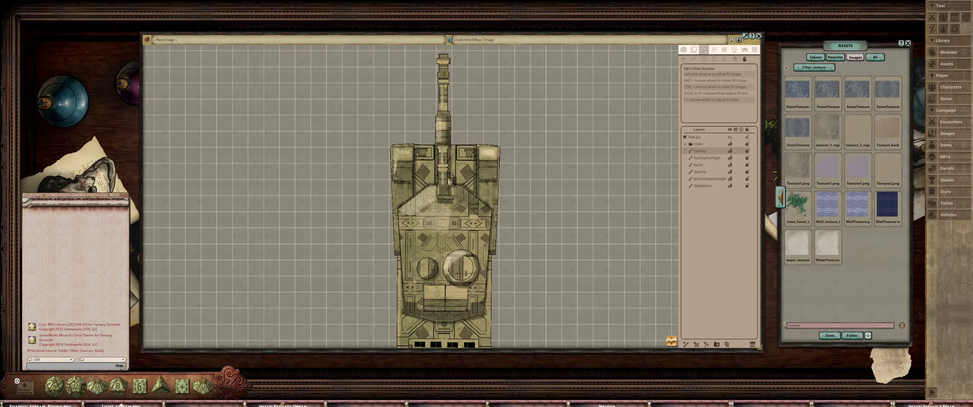
pyautogui.scroll(-2, 450, 174)
pyautogui.scroll(2, 456, 160)
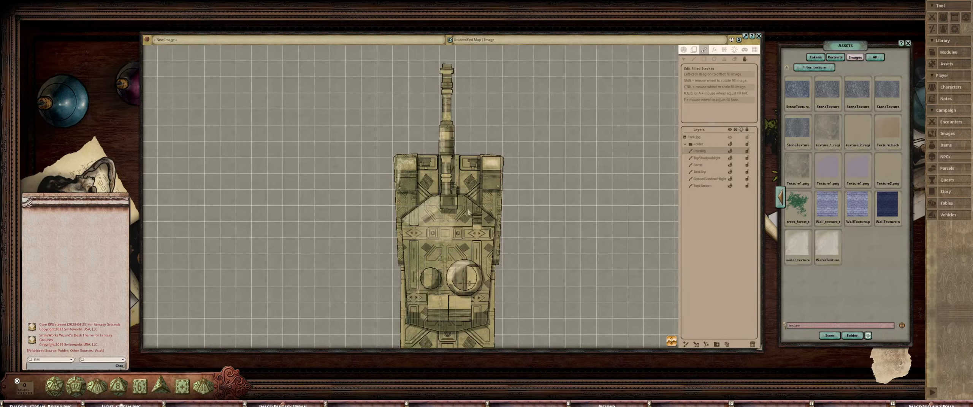
pyautogui.scroll(3, 457, 159)
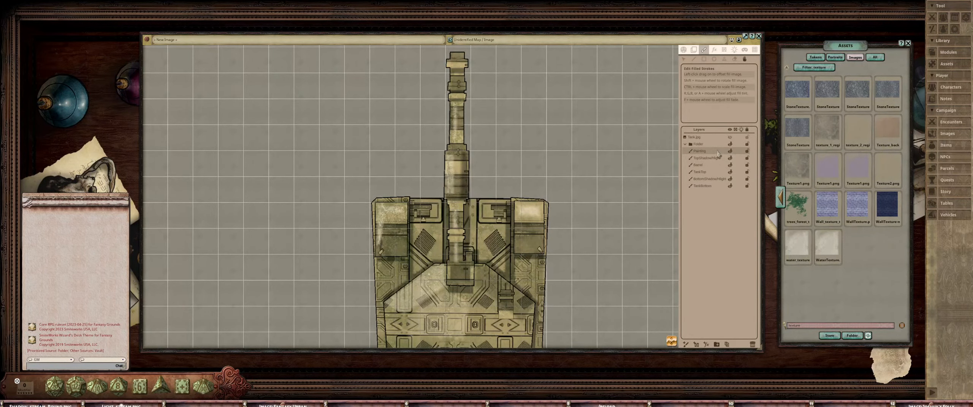
# Move the Painting layer directly beneath the top shadow and highlight layer, and check the effect on the barrel and hull
pyautogui.moveTo(719, 151); pyautogui.dragTo(720, 157)
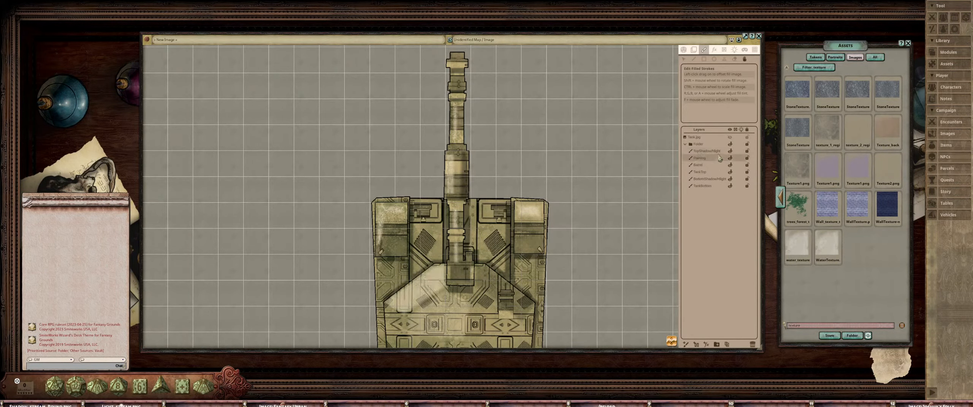
pyautogui.scroll(3, 456, 181)
pyautogui.scroll(2, 454, 160)
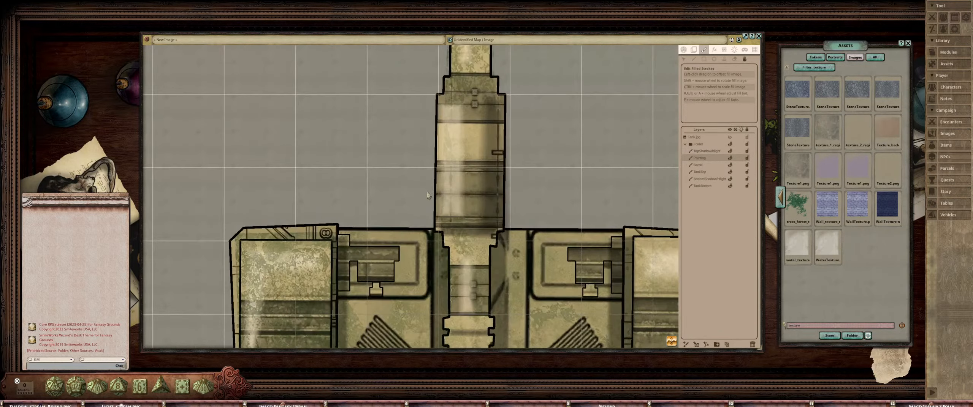
pyautogui.scroll(-3, 439, 190)
pyautogui.scroll(-2, 438, 192)
pyautogui.scroll(3, 461, 233)
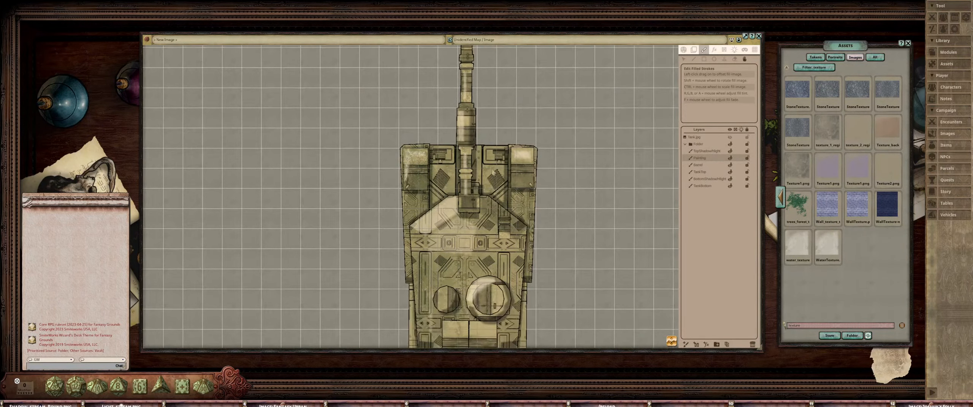
pyautogui.scroll(-3, 401, 212)
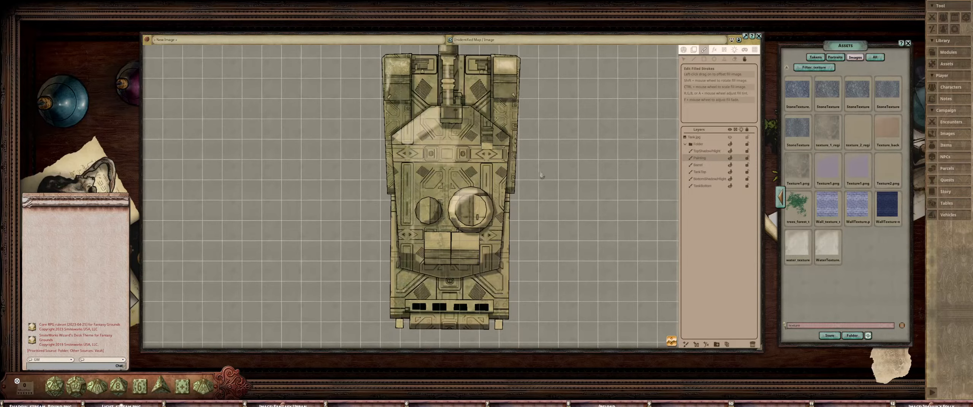
pyautogui.moveTo(469, 195); pyautogui.dragTo(458, 219)
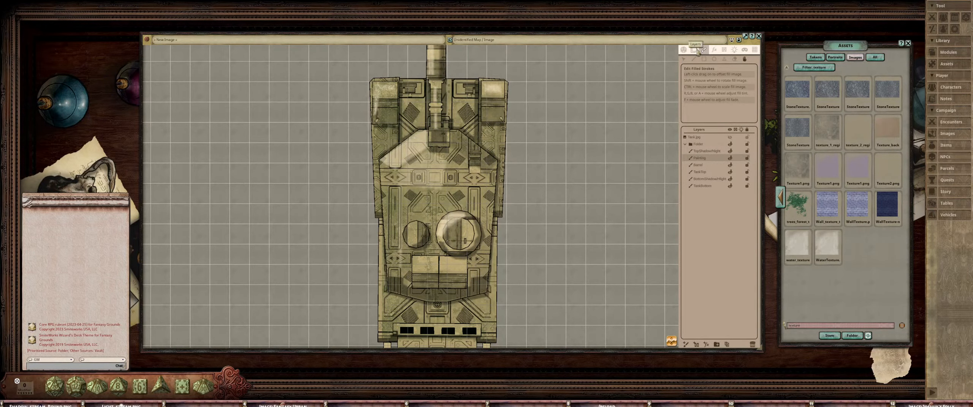
# Set the rectangle's fill to the pale WaterTexture image and draw a rectangle over the tank's front hull
pyautogui.click(705, 60)
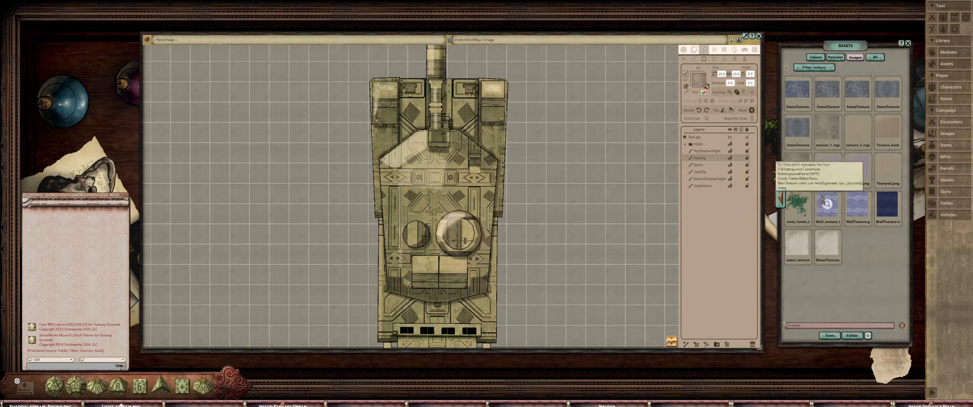
pyautogui.moveTo(827, 245); pyautogui.dragTo(701, 83)
pyautogui.scroll(-5, 492, 147)
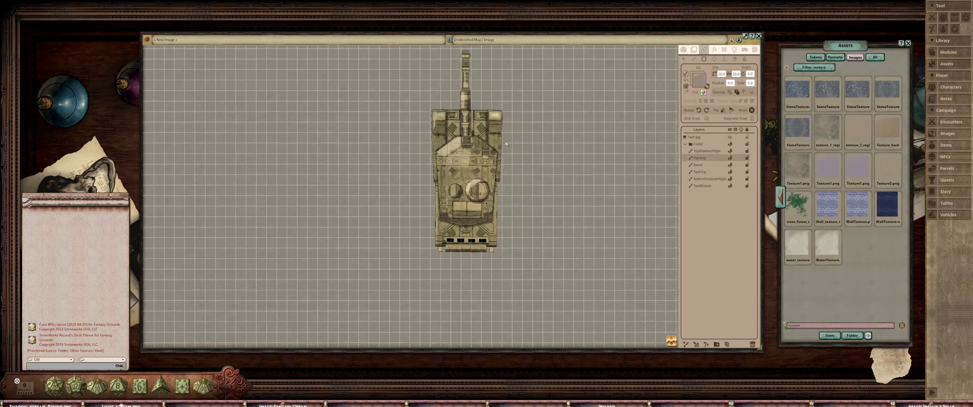
pyautogui.scroll(3, 555, 145)
pyautogui.scroll(-4, 595, 173)
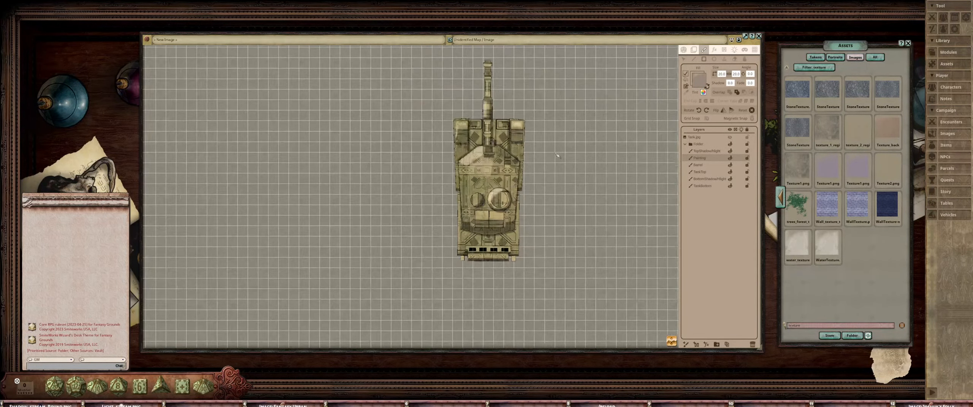
pyautogui.scroll(2, 595, 172)
pyautogui.scroll(-1, 595, 173)
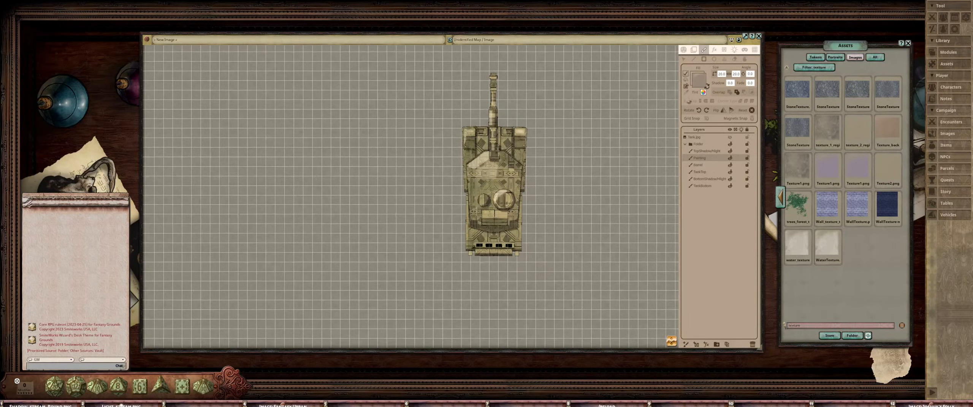
pyautogui.scroll(3, 595, 173)
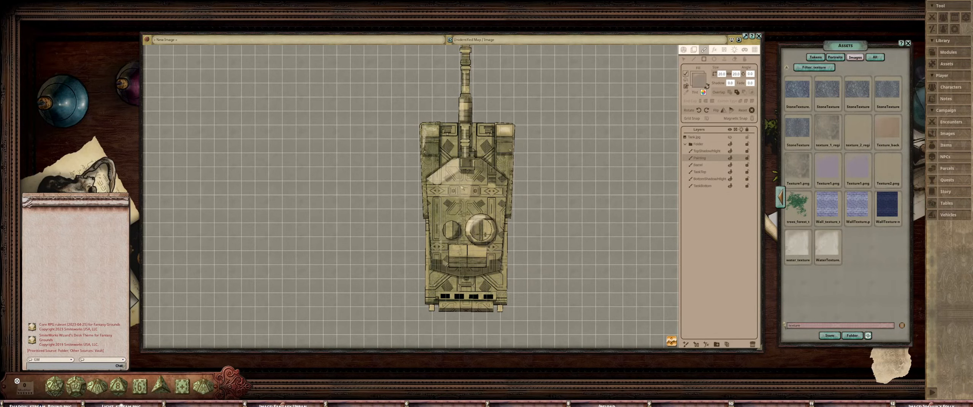
pyautogui.moveTo(462, 189)
pyautogui.mouseDown()
pyautogui.moveTo(491, 175)
pyautogui.moveTo(512, 218)
pyautogui.moveTo(537, 163)
pyautogui.mouseUp()
pyautogui.scroll(1, 465, 153)
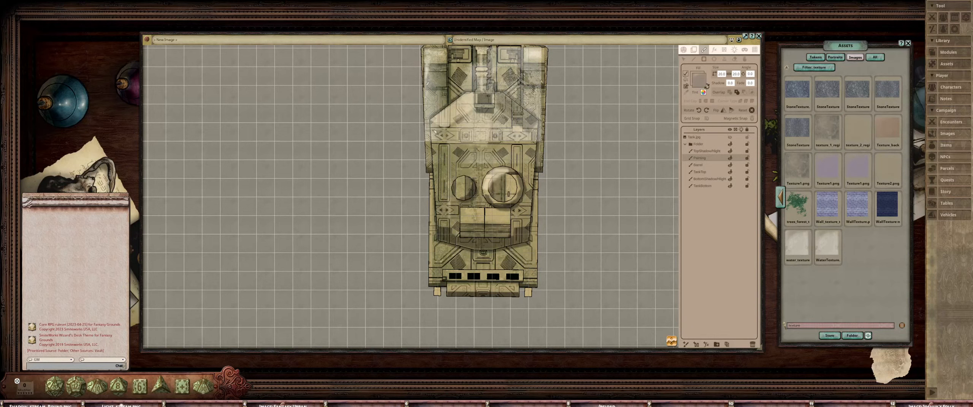
# Draw rectangles with the pale texture over the tank's rear hull and over the gun barrel
pyautogui.moveTo(435, 132)
pyautogui.mouseDown()
pyautogui.moveTo(513, 266)
pyautogui.moveTo(540, 287)
pyautogui.mouseUp()
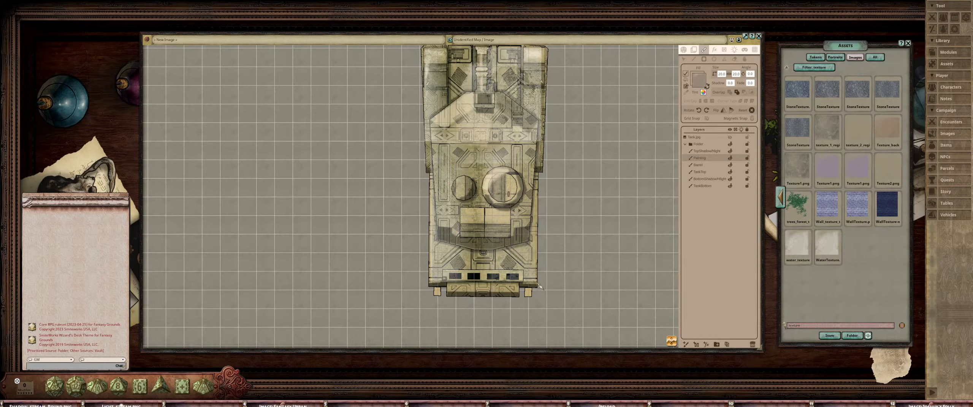
pyautogui.hotkey('ctrl', 'z')
pyautogui.scroll(-1, 600, 176)
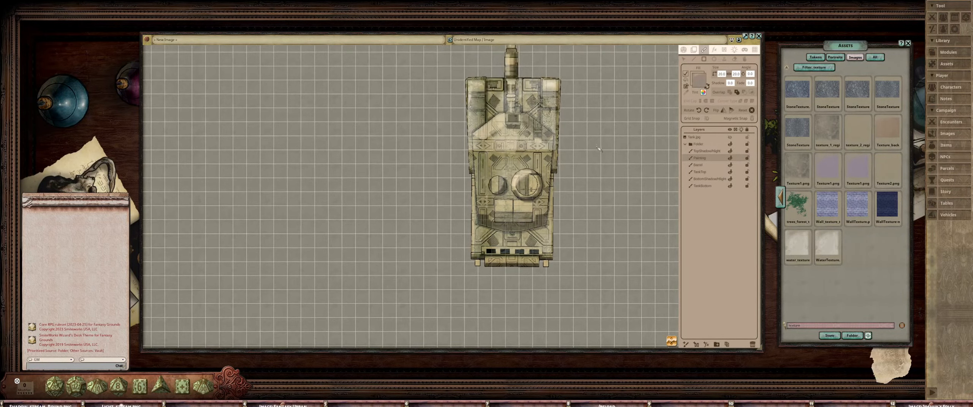
pyautogui.scroll(1, 585, 156)
pyautogui.scroll(-1, 570, 162)
pyautogui.scroll(2, 554, 167)
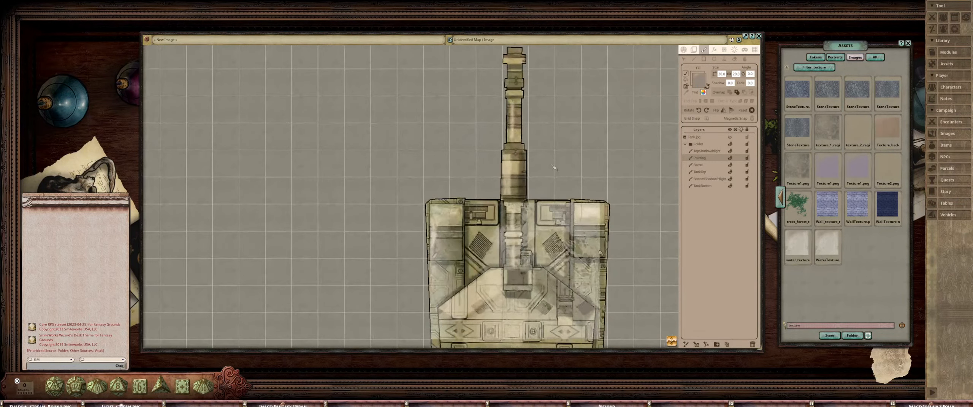
pyautogui.moveTo(511, 52); pyautogui.dragTo(528, 224)
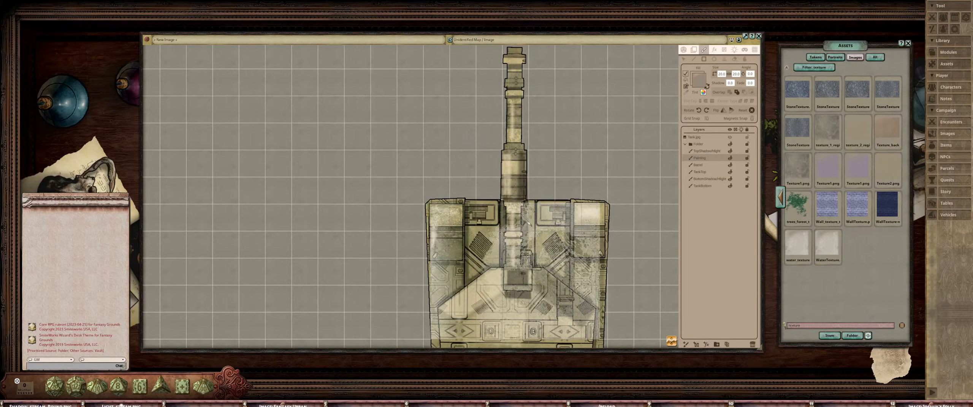
pyautogui.scroll(-2, 546, 134)
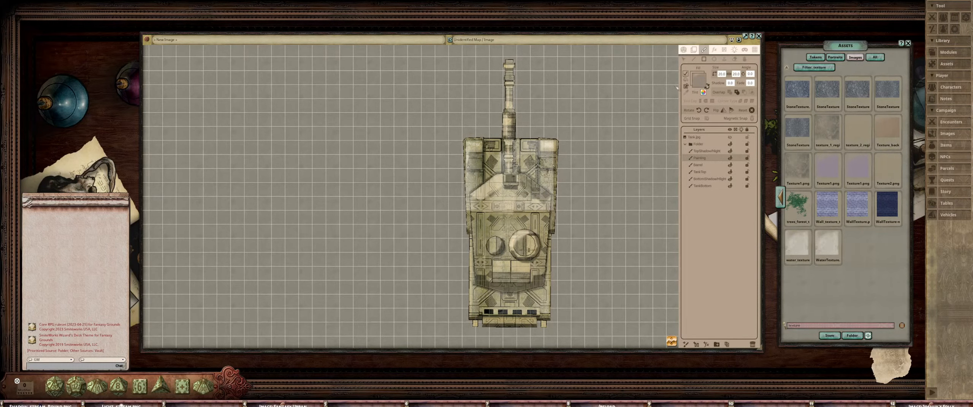
# Select the pale texture overlays for point editing and align the barrel overlay's corner points with the muzzle edges
pyautogui.click(683, 59)
pyautogui.scroll(3, 494, 232)
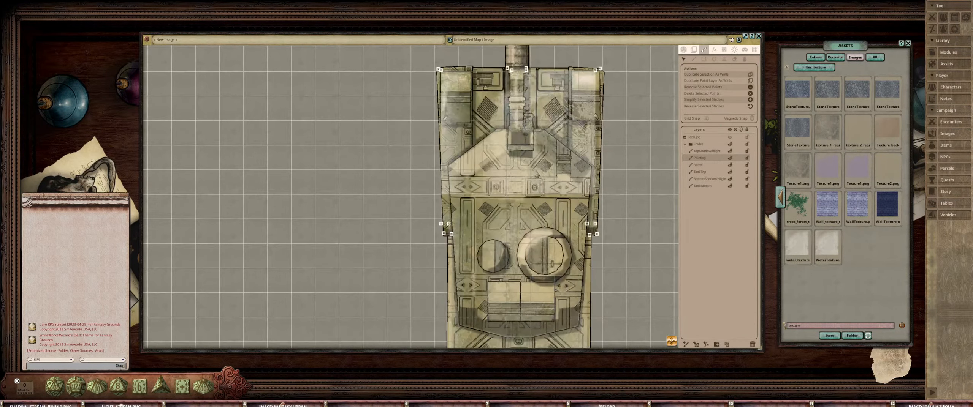
pyautogui.moveTo(538, 174); pyautogui.dragTo(521, 166)
pyautogui.scroll(2, 566, 192)
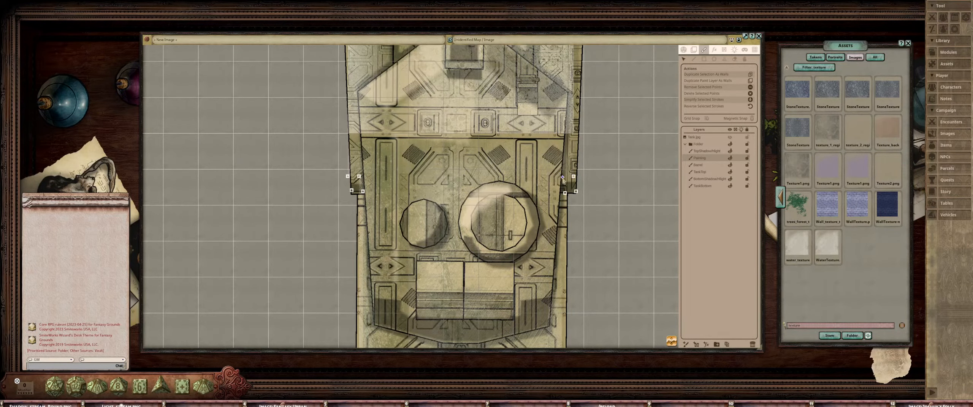
pyautogui.scroll(-2, 565, 187)
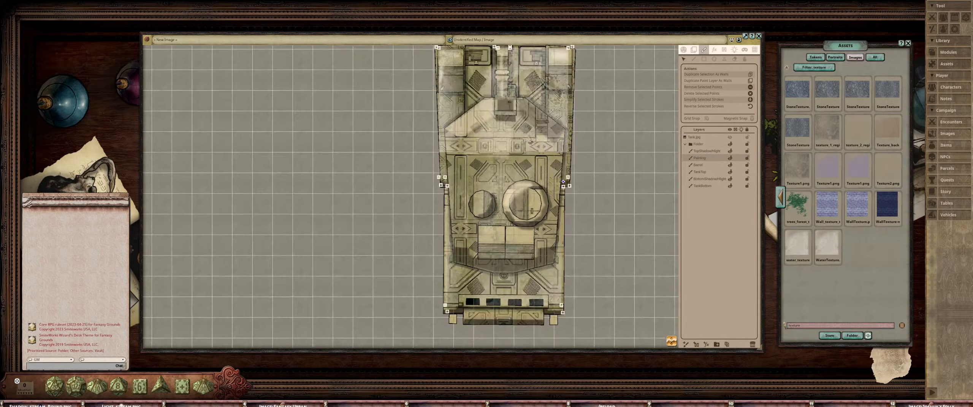
pyautogui.moveTo(528, 69); pyautogui.dragTo(528, 183)
pyautogui.scroll(4, 526, 163)
pyautogui.scroll(1, 572, 143)
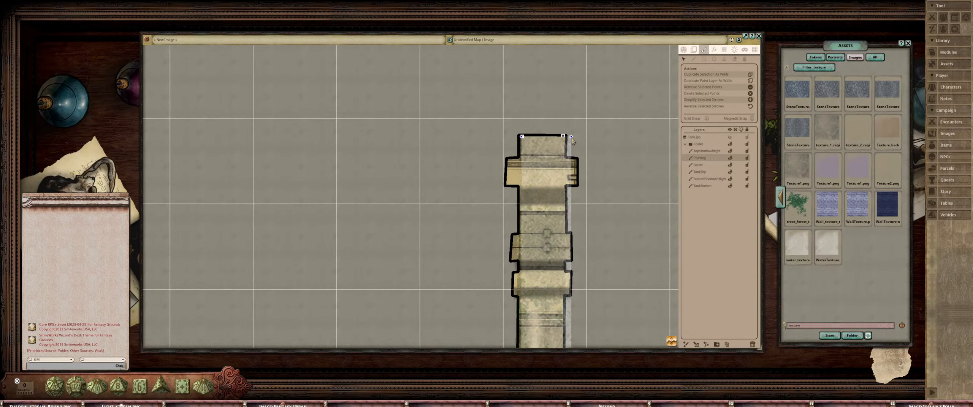
pyautogui.scroll(2, 529, 135)
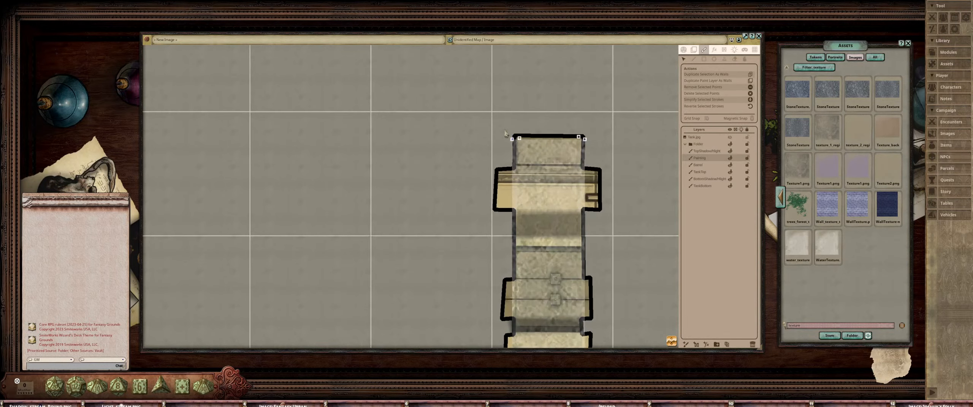
pyautogui.moveTo(513, 140); pyautogui.dragTo(517, 142)
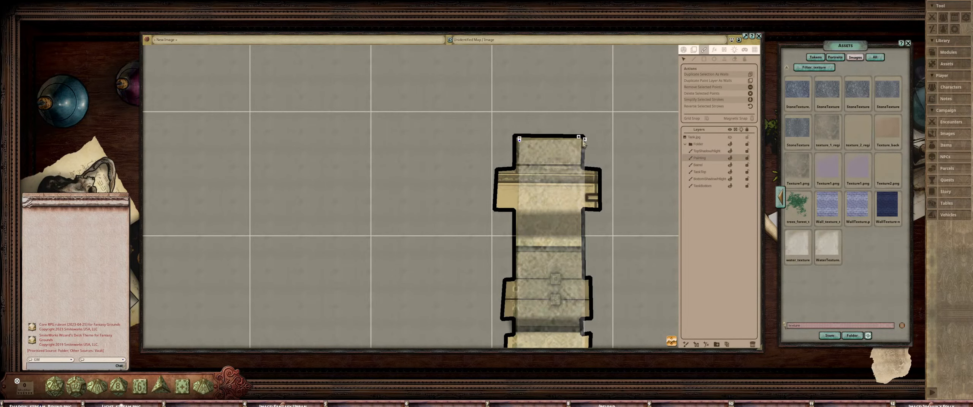
# Adjust the pale overlays' corner points where the gun barrel meets the tank's front hull
pyautogui.scroll(-5, 608, 182)
pyautogui.moveTo(622, 212); pyautogui.dragTo(576, 80)
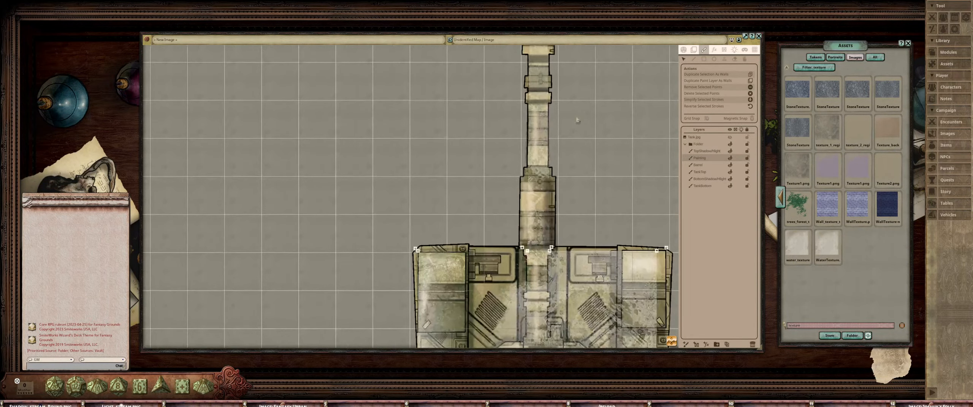
pyautogui.moveTo(570, 192); pyautogui.dragTo(587, 91)
pyautogui.scroll(4, 566, 171)
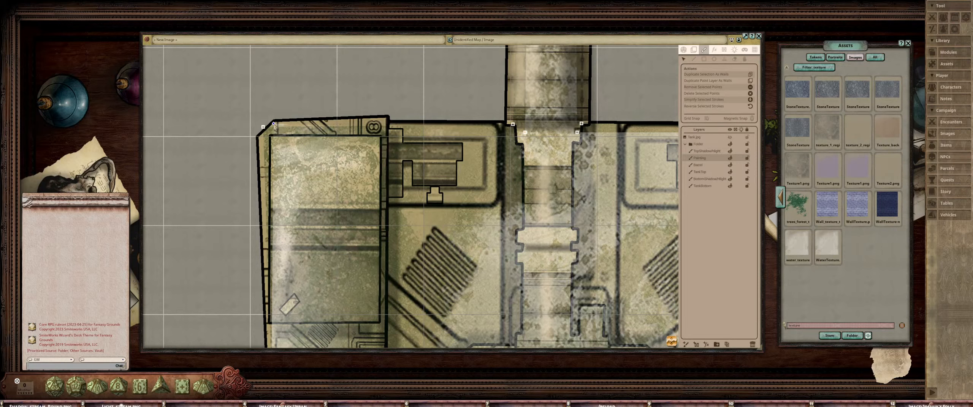
pyautogui.scroll(-4, 275, 127)
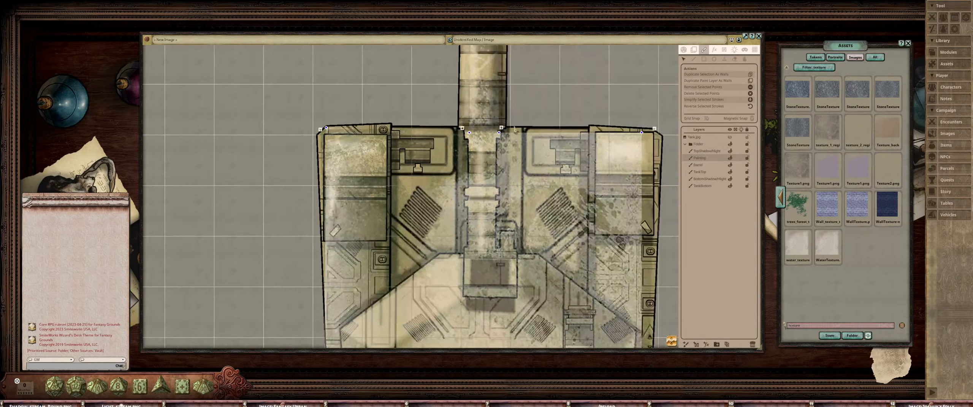
pyautogui.scroll(4, 499, 138)
pyautogui.moveTo(485, 134); pyautogui.dragTo(493, 134)
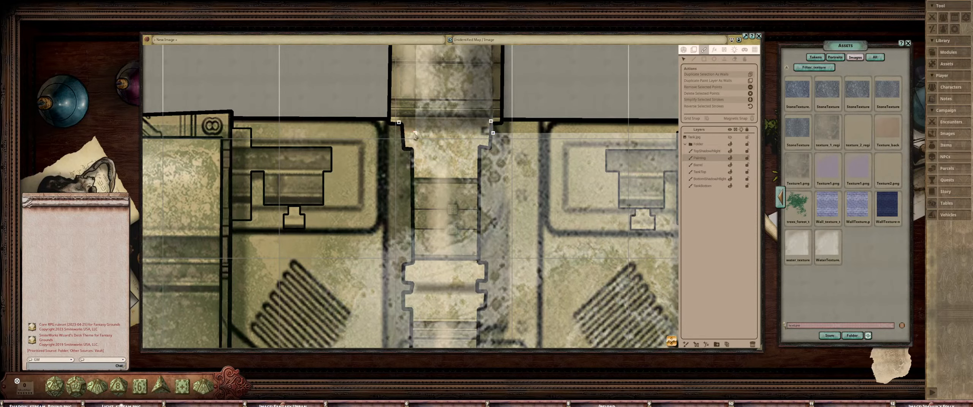
pyautogui.scroll(-4, 396, 138)
pyautogui.scroll(4, 486, 149)
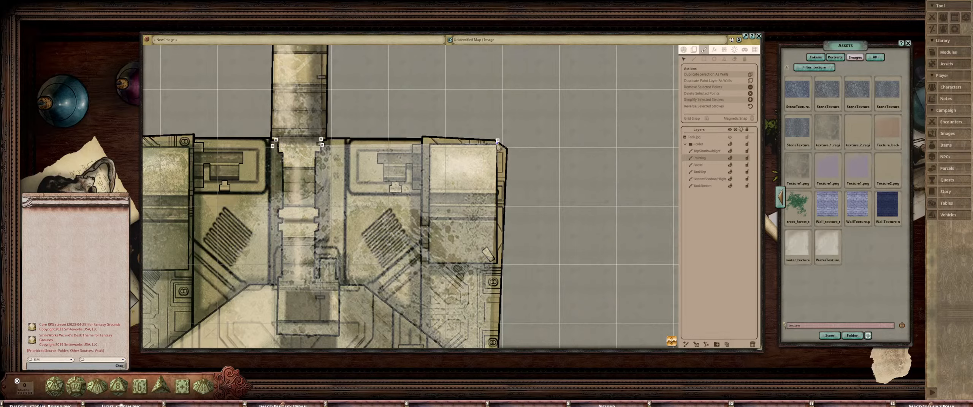
pyautogui.scroll(-4, 499, 143)
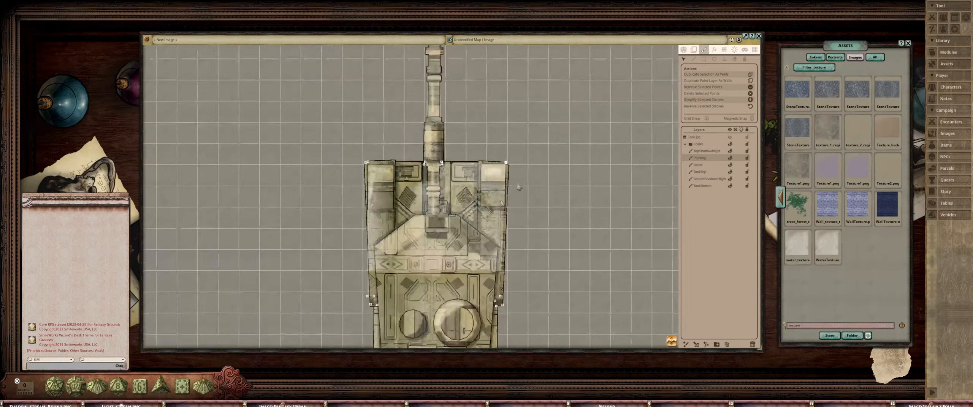
pyautogui.scroll(3, 513, 84)
pyautogui.scroll(-2, 513, 84)
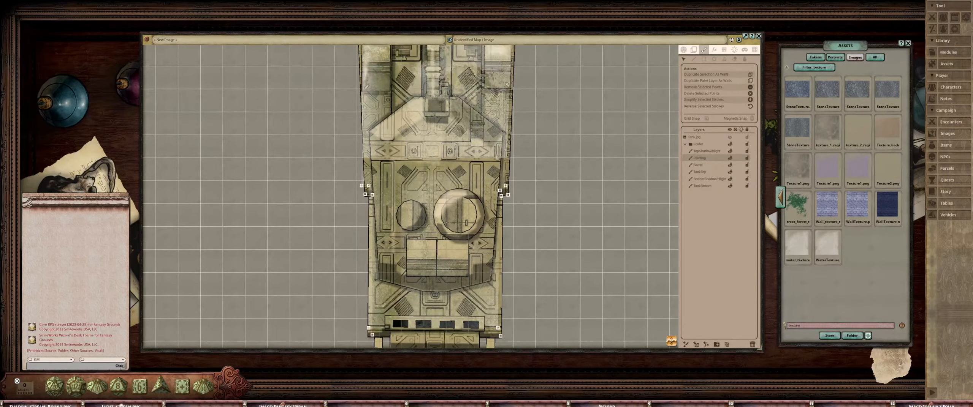
pyautogui.scroll(1, 513, 84)
# Edit the filled strokes on the Painting layer, tinting the pale texture over the tank a warm yellowish tan
pyautogui.click(745, 59)
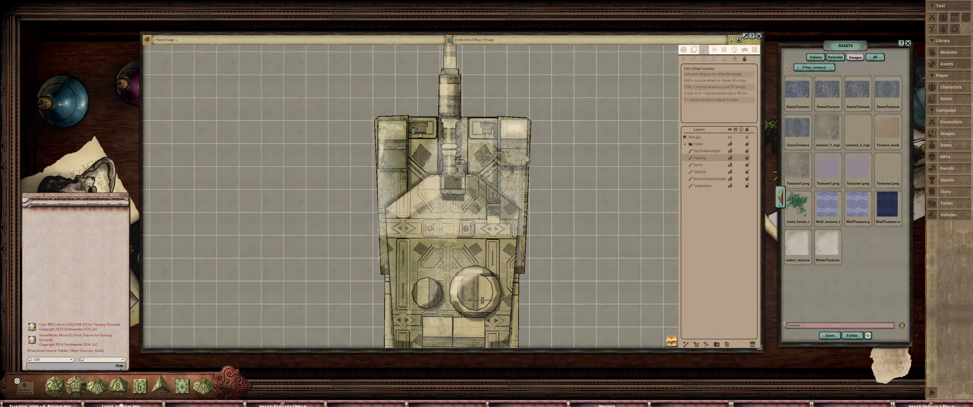
pyautogui.scroll(2, 494, 171)
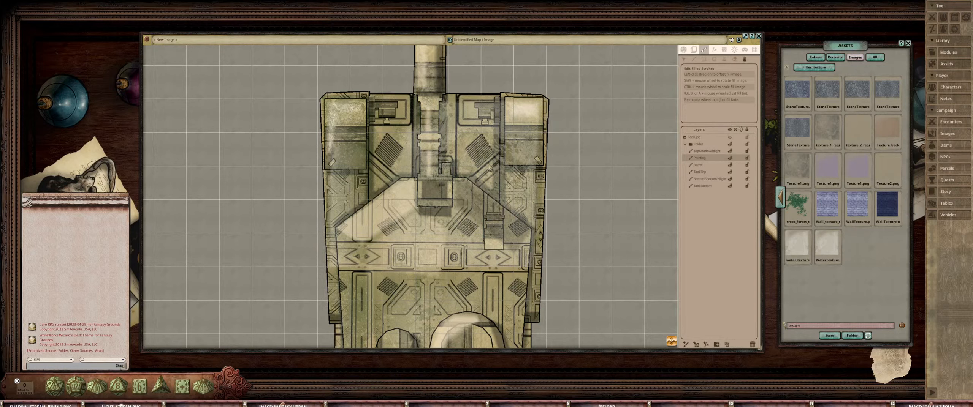
pyautogui.moveTo(489, 173); pyautogui.dragTo(482, 162)
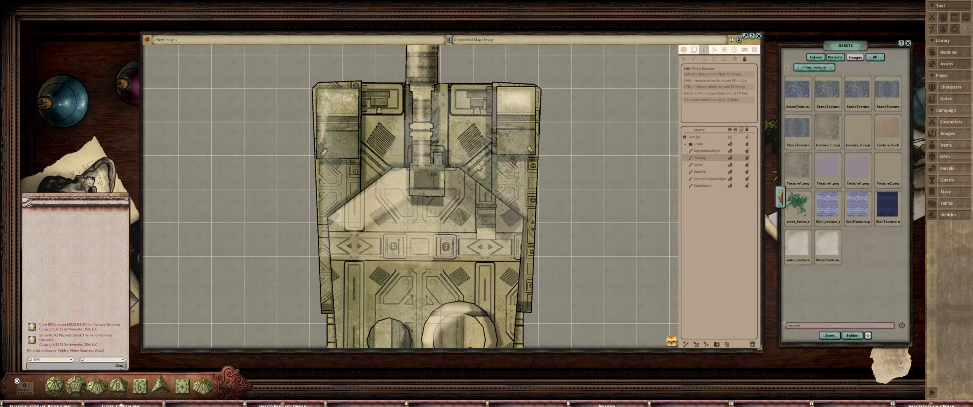
pyautogui.scroll(2, 480, 169)
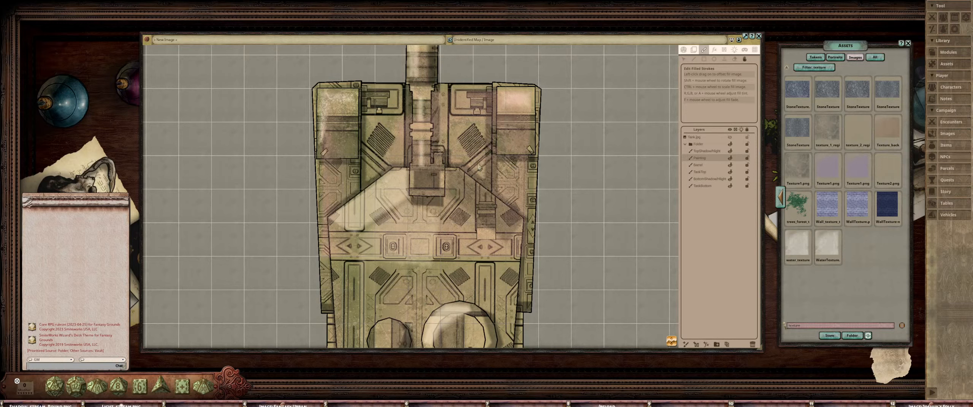
pyautogui.keyDown('ctrl'); pyautogui.scroll(-4, 480, 169); pyautogui.keyUp('ctrl')
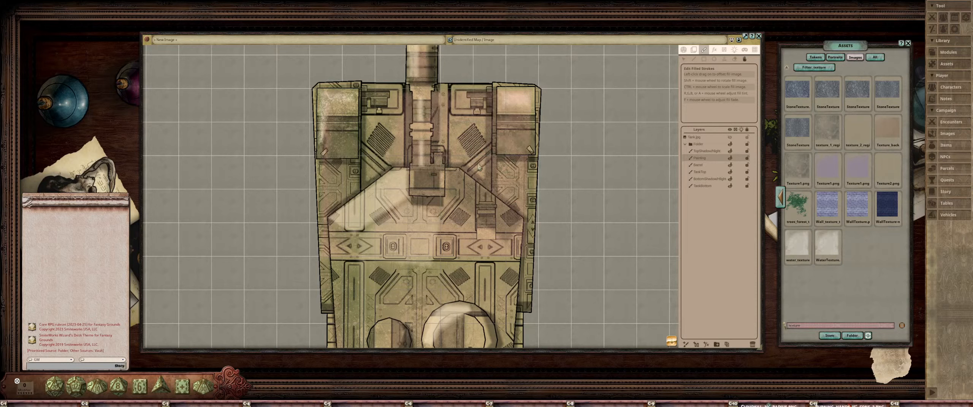
pyautogui.keyDown('ctrl'); pyautogui.scroll(-4, 479, 169); pyautogui.keyUp('ctrl')
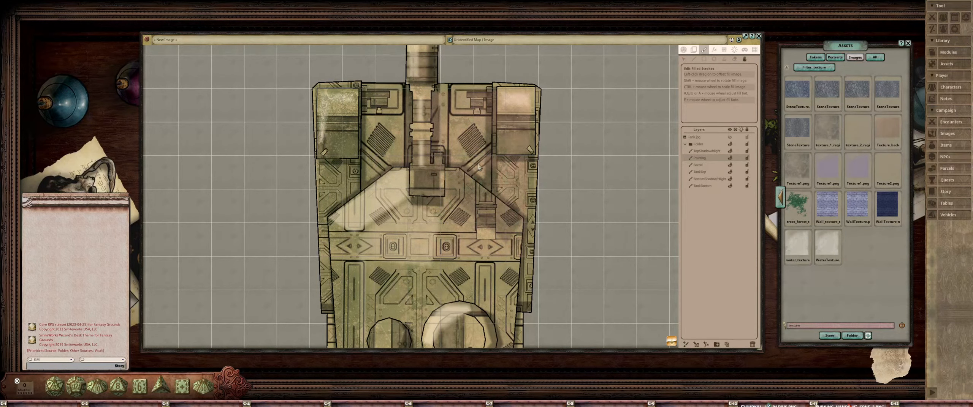
pyautogui.keyDown('ctrl'); pyautogui.scroll(-5, 480, 169); pyautogui.keyUp('ctrl')
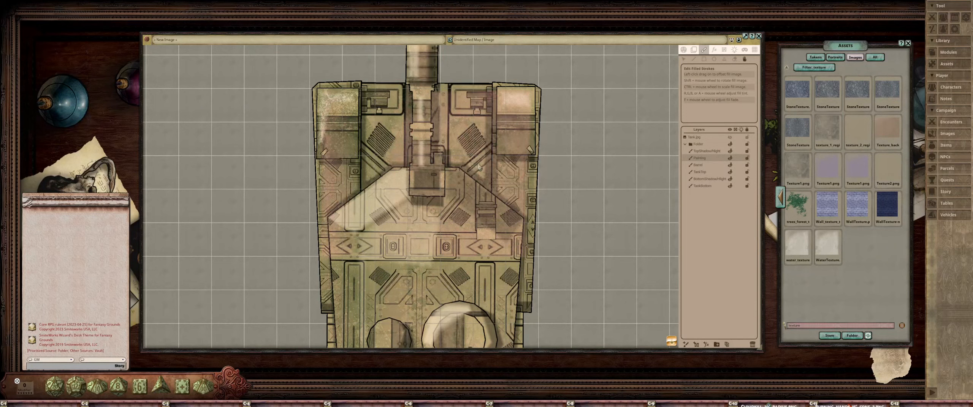
pyautogui.keyDown('ctrl'); pyautogui.scroll(-2, 479, 169); pyautogui.keyUp('ctrl')
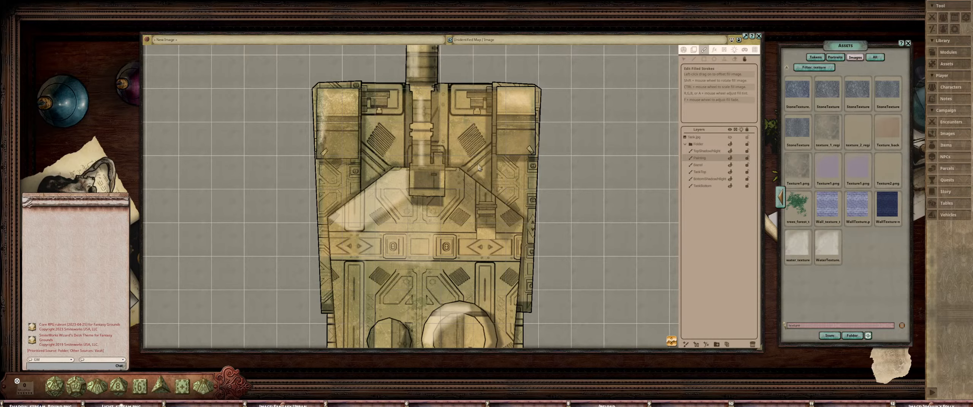
# Examine the tinted texture on the tank's hull, turret and barrel, both close up and from a distance
pyautogui.scroll(-5, 479, 168)
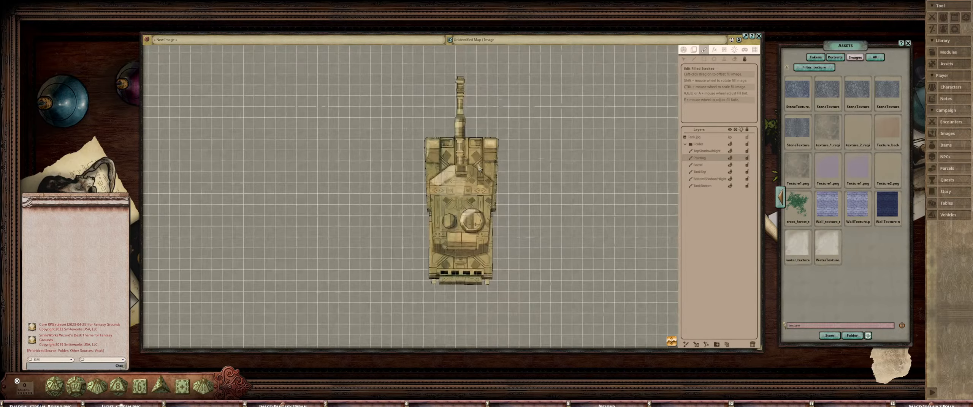
pyautogui.scroll(4, 474, 166)
pyautogui.scroll(1, 471, 163)
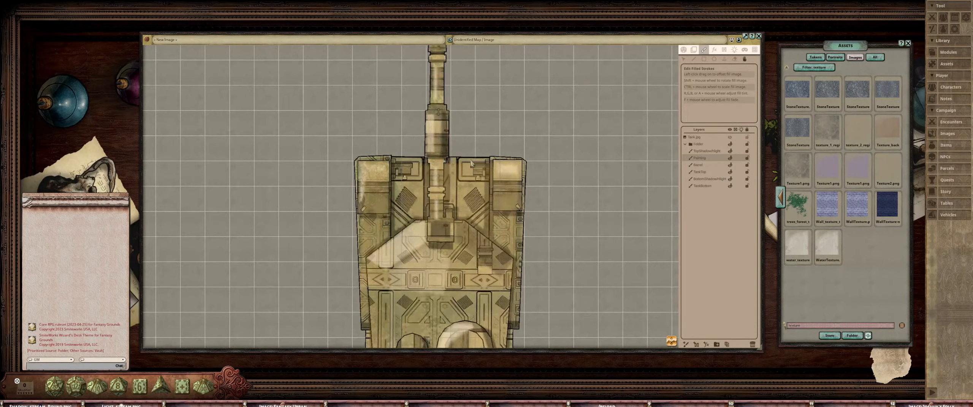
pyautogui.scroll(-3, 471, 163)
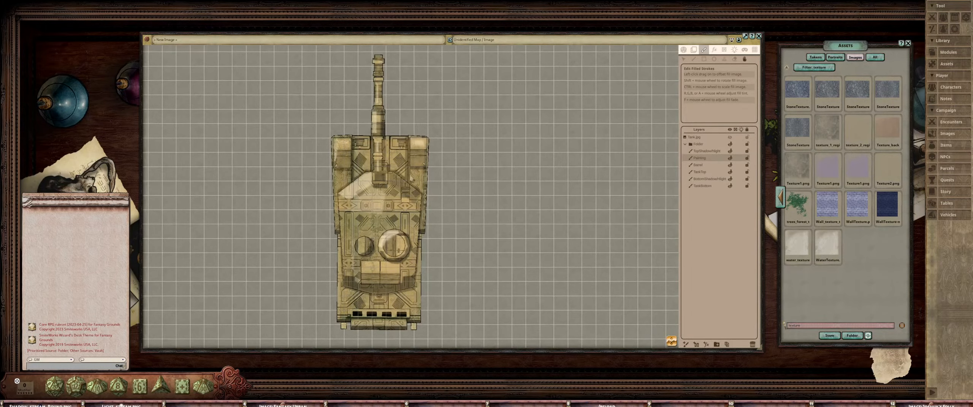
pyautogui.scroll(-3, 424, 156)
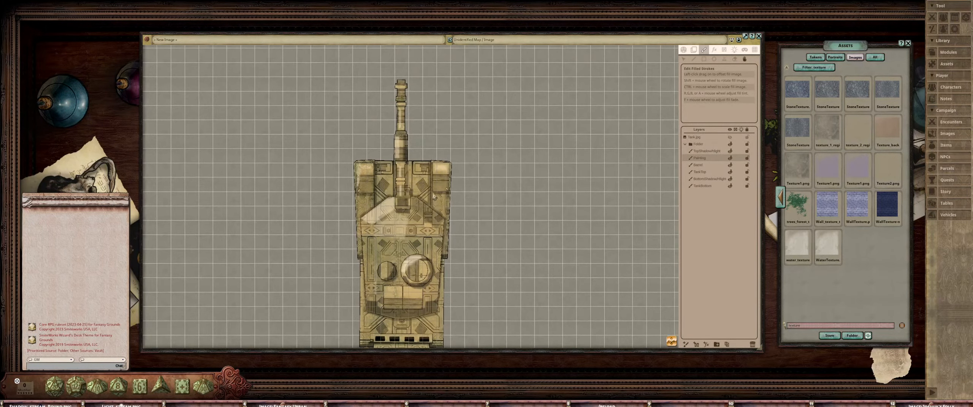
pyautogui.scroll(3, 448, 183)
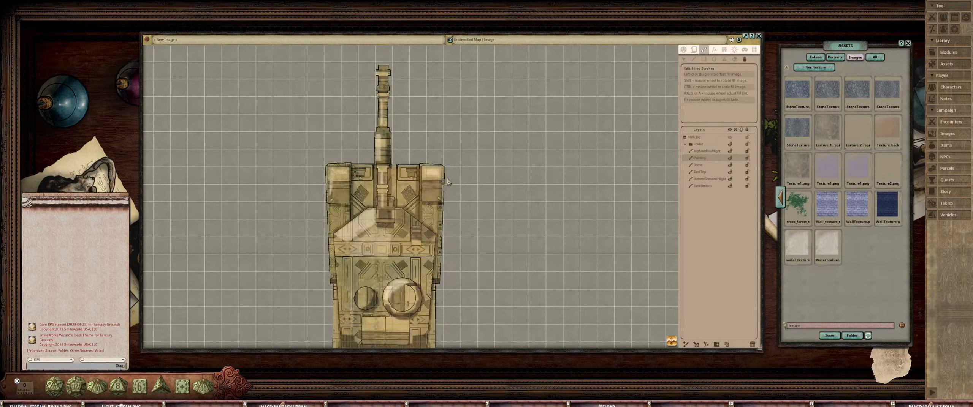
pyautogui.scroll(2, 393, 169)
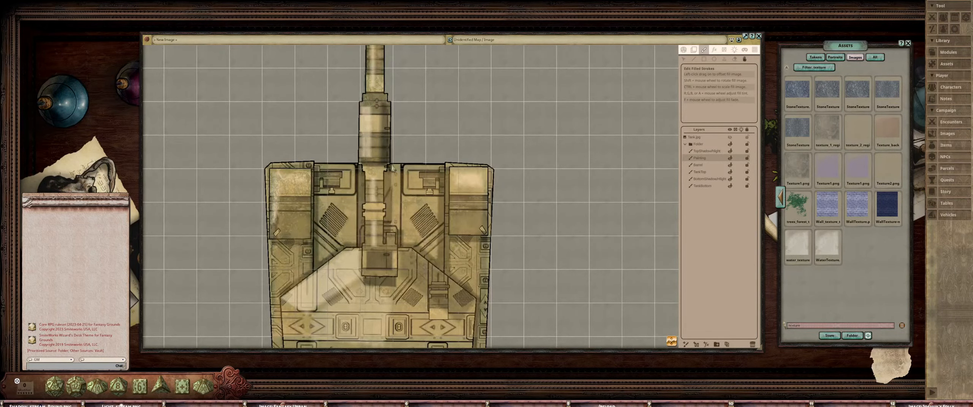
pyautogui.scroll(-1, 393, 168)
pyautogui.scroll(-1, 436, 170)
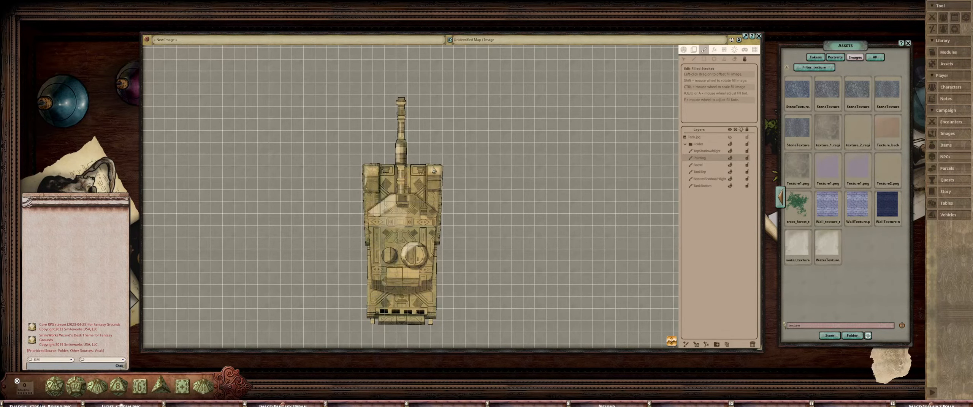
pyautogui.scroll(2, 394, 173)
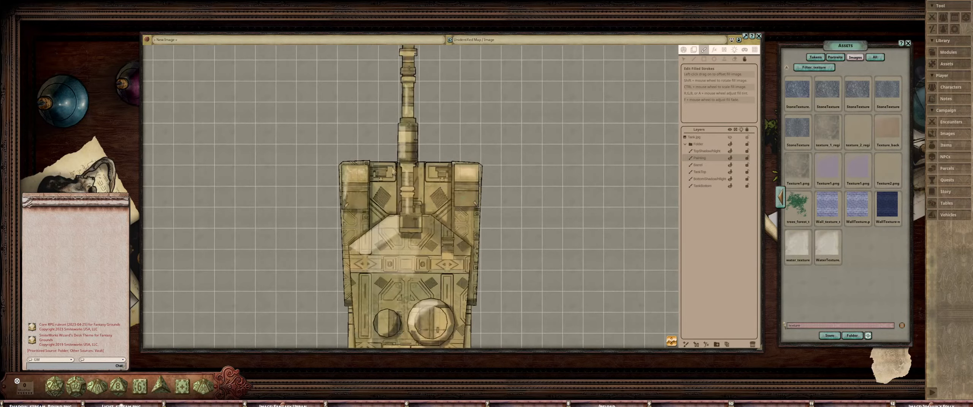
pyautogui.scroll(2, 396, 175)
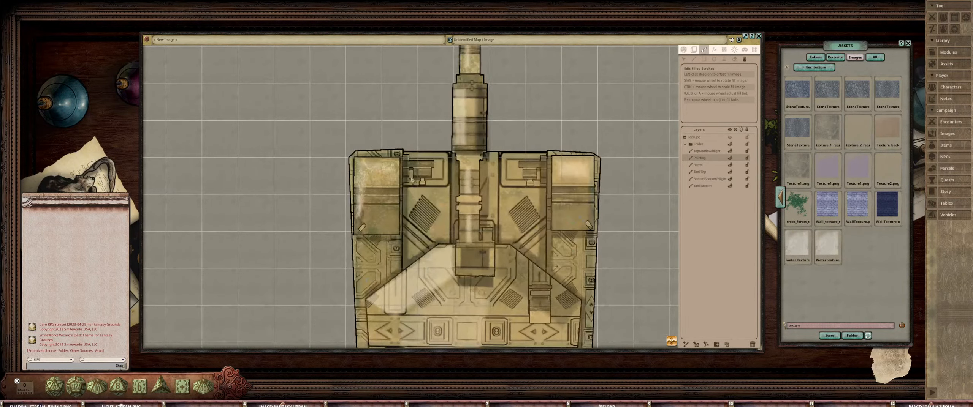
pyautogui.scroll(-2, 416, 178)
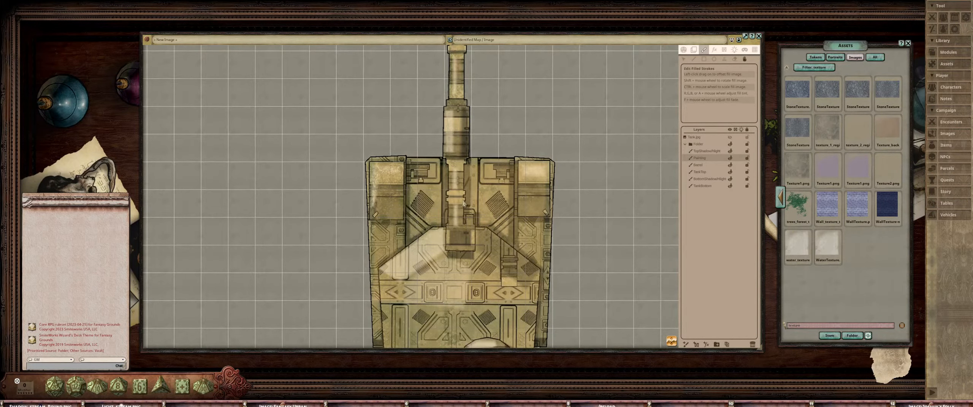
pyautogui.scroll(1, 446, 169)
pyautogui.scroll(-4, 446, 169)
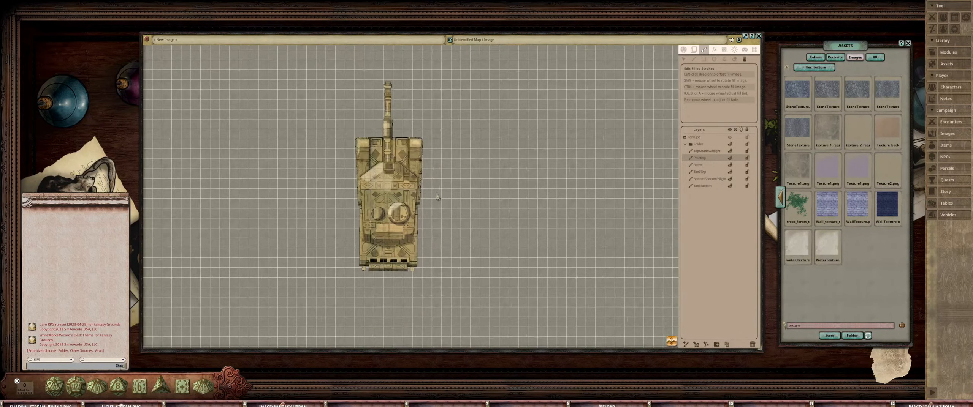
# Select the bottom shadow-and-highlight layer and examine the shading on the tank's hull, turret and barrel base at several magnifications
pyautogui.moveTo(420, 196); pyautogui.dragTo(416, 195)
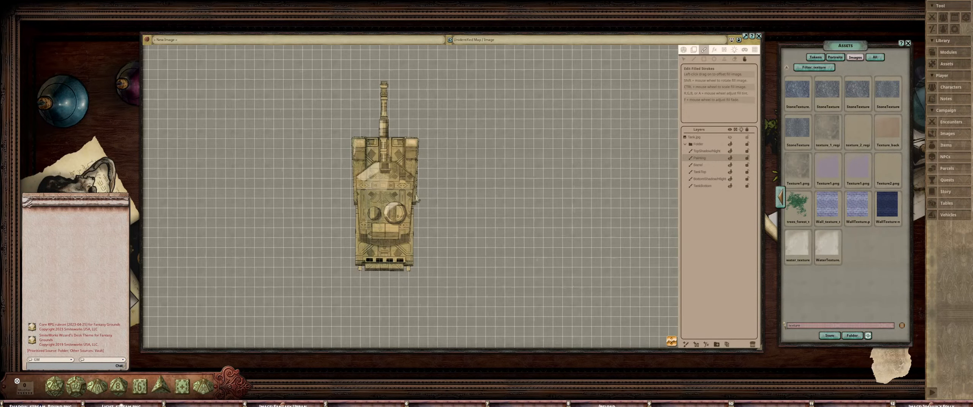
pyautogui.scroll(3, 367, 191)
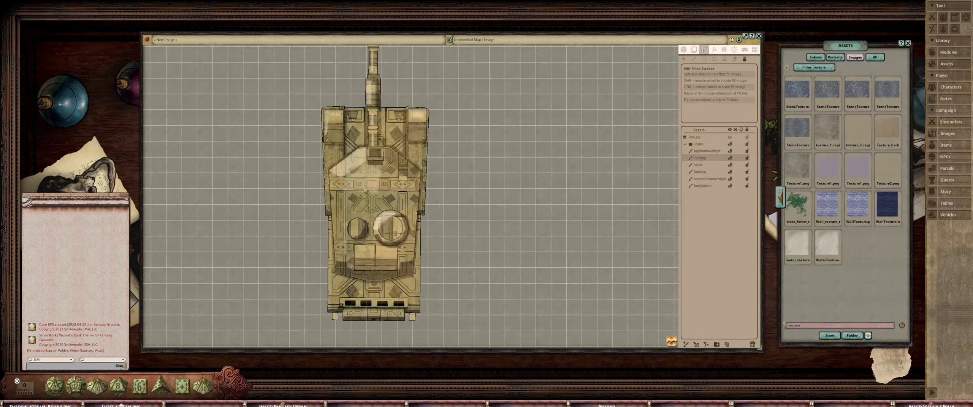
pyautogui.click(720, 181)
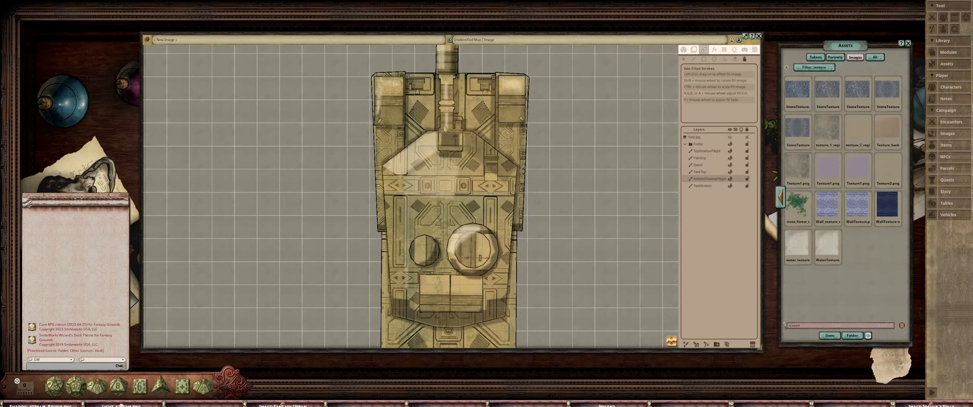
pyautogui.scroll(2, 446, 129)
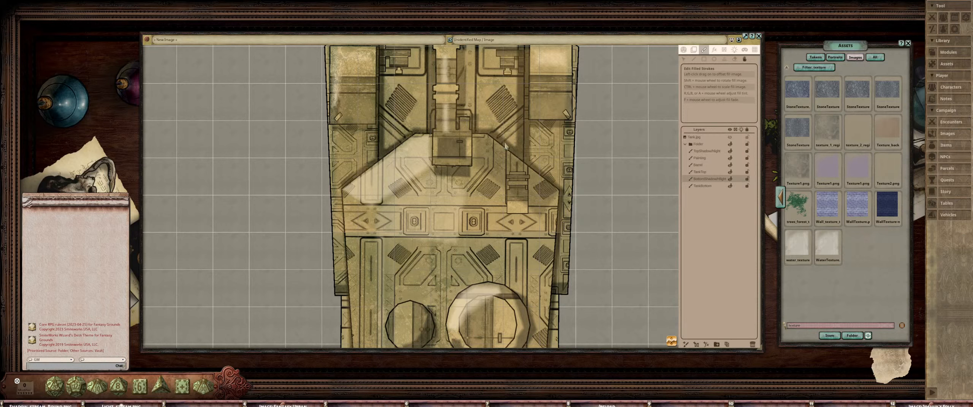
pyautogui.scroll(-2, 505, 147)
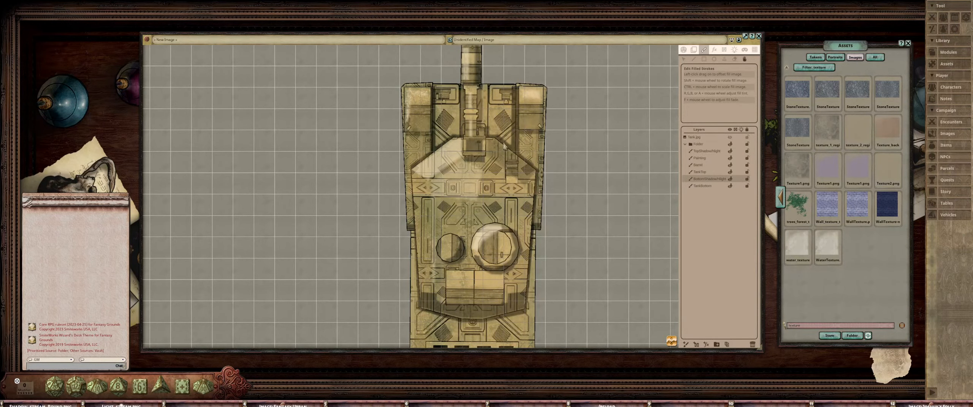
pyautogui.scroll(2, 496, 140)
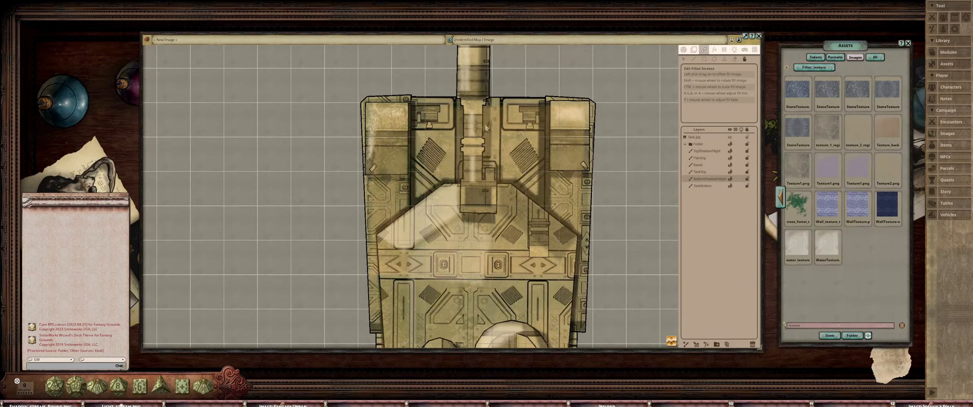
pyautogui.scroll(-4, 486, 128)
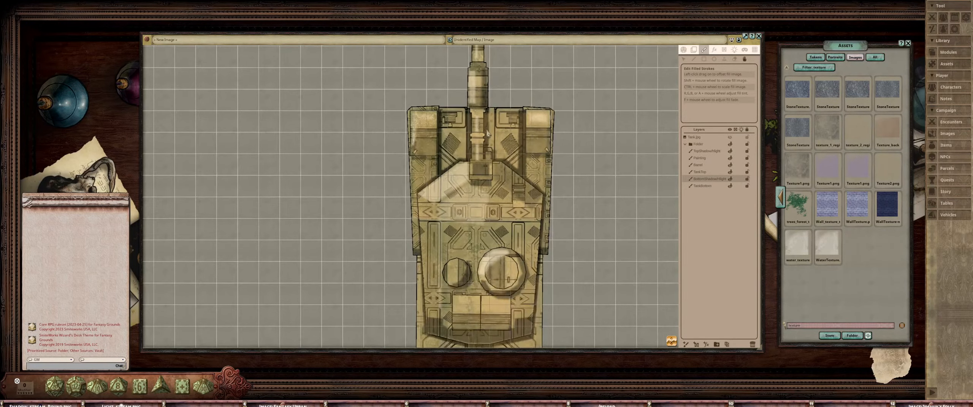
pyautogui.scroll(2, 464, 230)
pyautogui.scroll(-2, 465, 230)
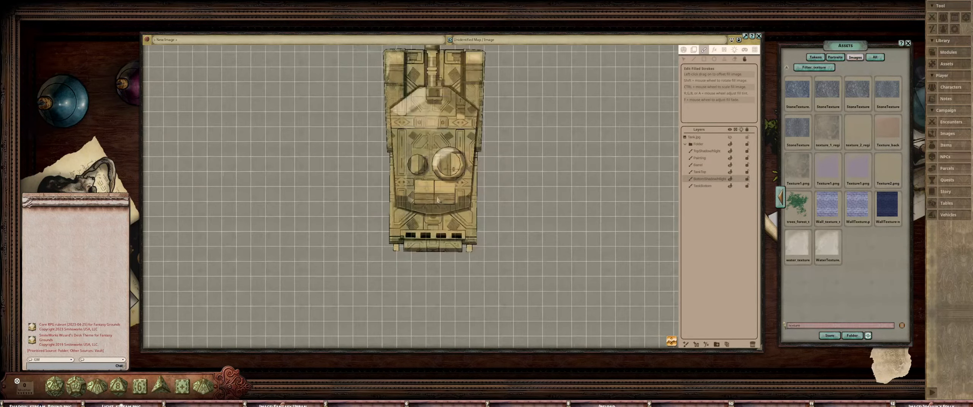
pyautogui.scroll(1, 444, 230)
pyautogui.scroll(-2, 432, 175)
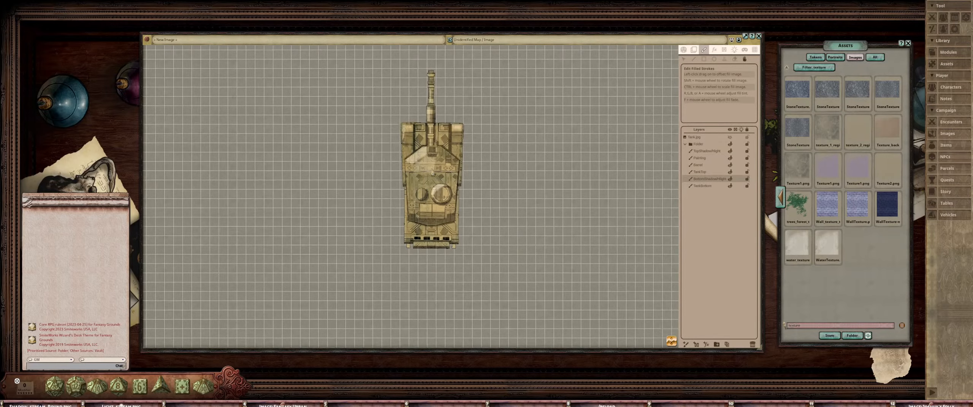
pyautogui.scroll(6, 441, 169)
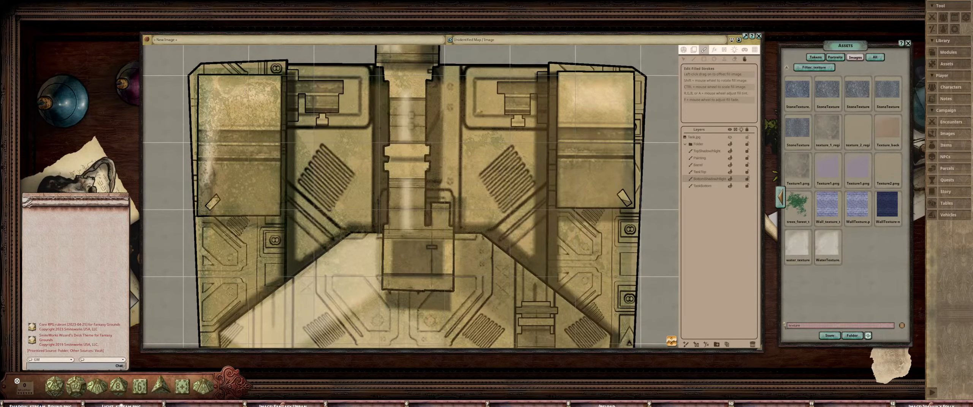
pyautogui.scroll(1, 373, 130)
pyautogui.scroll(-3, 381, 201)
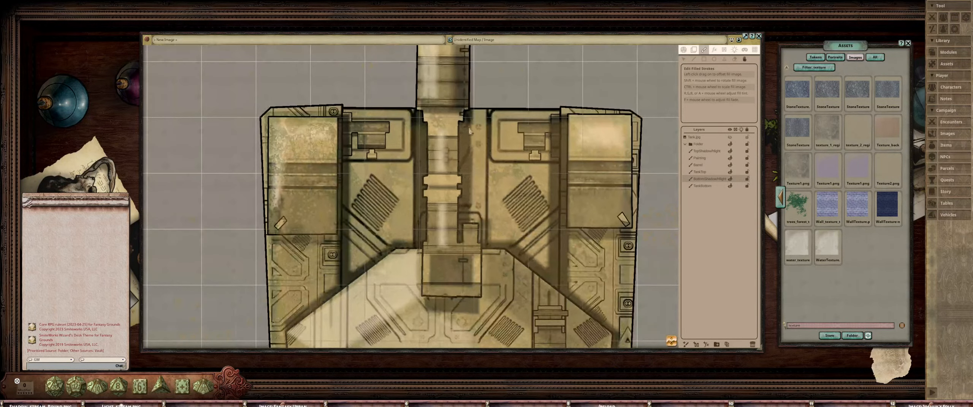
pyautogui.scroll(-4, 431, 137)
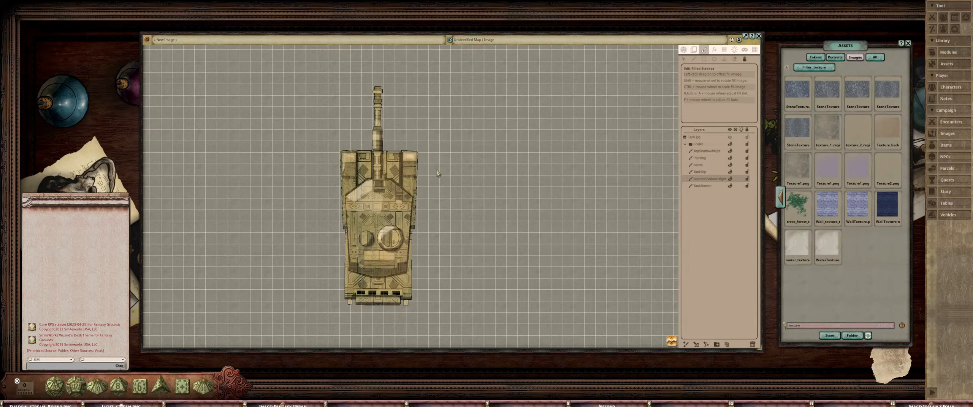
pyautogui.scroll(6, 397, 214)
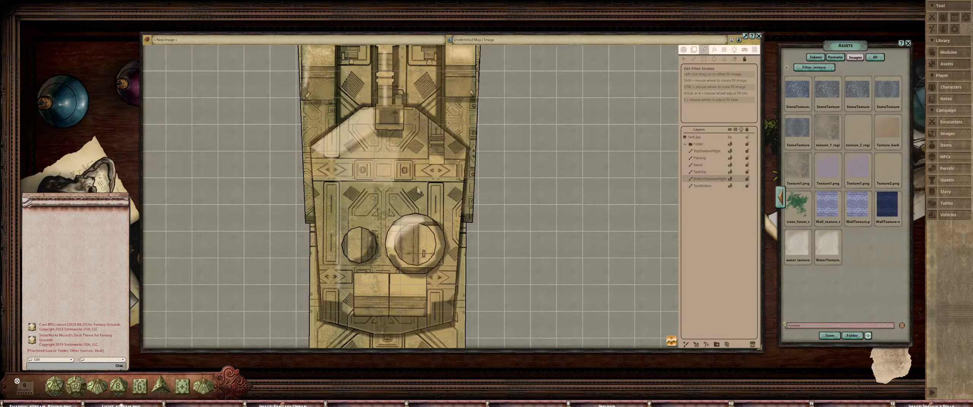
pyautogui.scroll(-6, 418, 190)
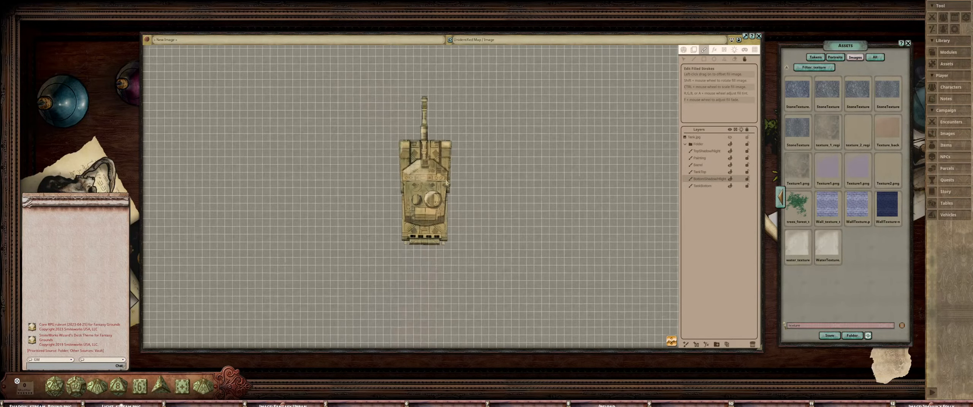
pyautogui.scroll(3, 404, 191)
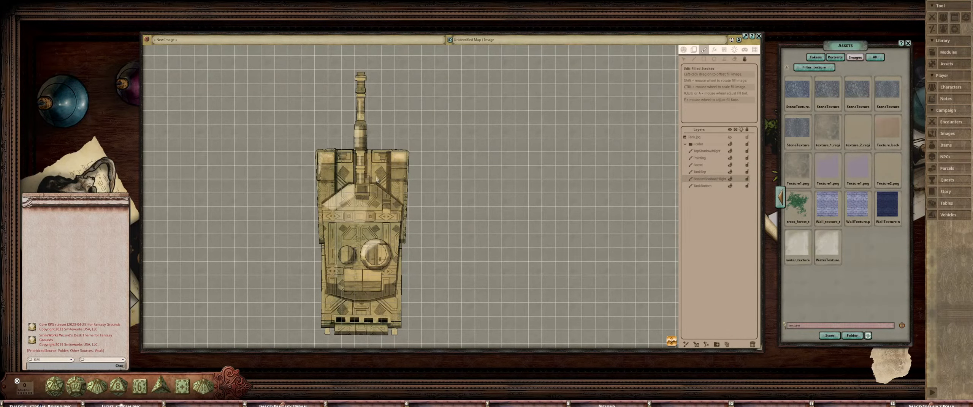
pyautogui.scroll(4, 378, 182)
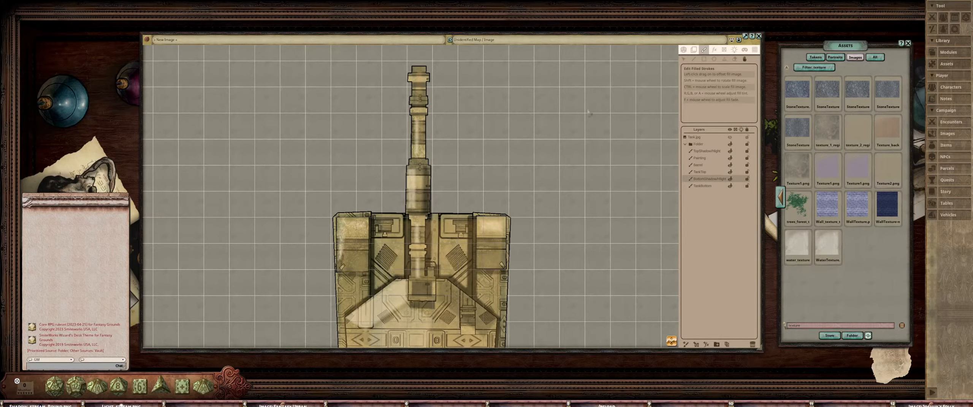
# On the top shadow-and-highlight layer, draw a filled shadow rectangle across the gun barrel at the rear edge of the muzzle brake
pyautogui.click(713, 164)
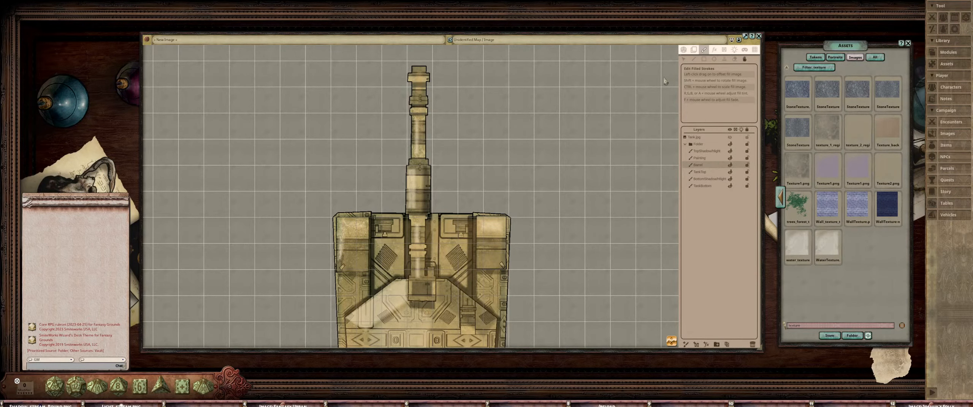
pyautogui.click(709, 151)
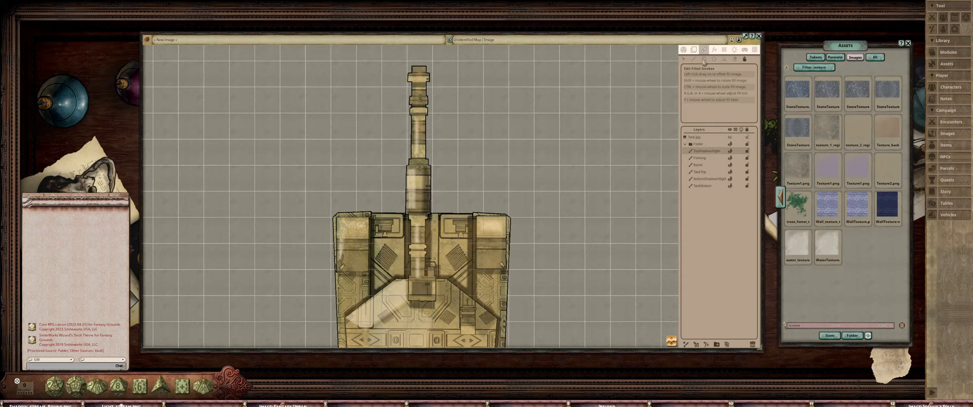
pyautogui.click(704, 59)
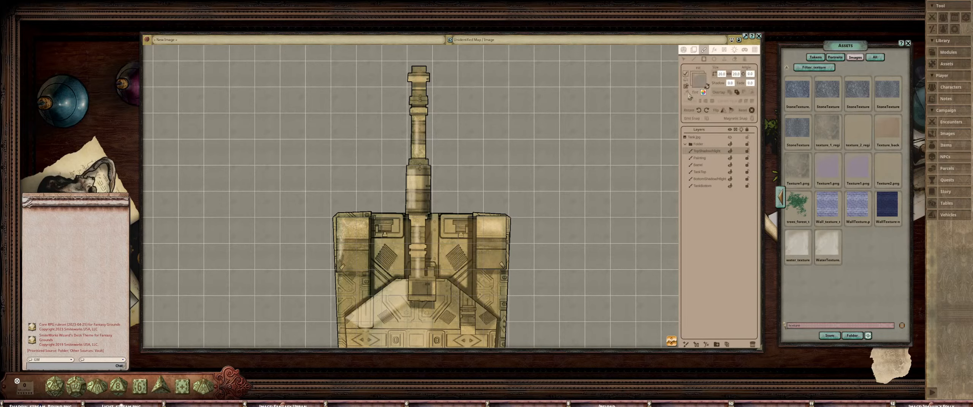
pyautogui.moveTo(408, 192); pyautogui.dragTo(456, 180)
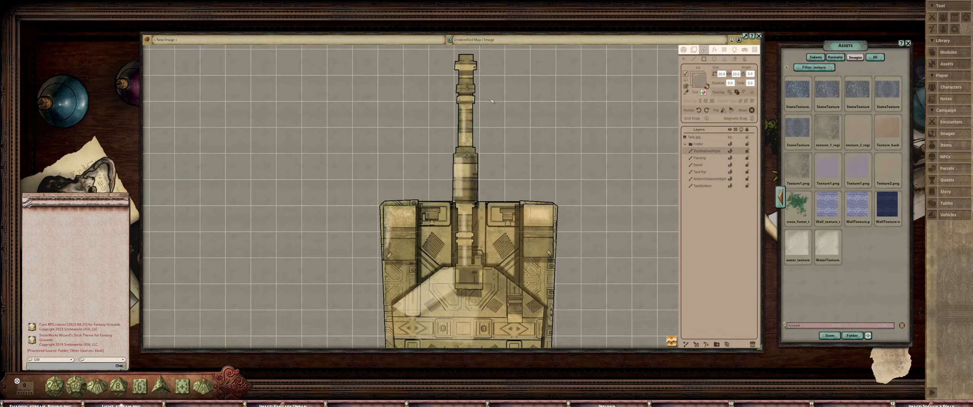
pyautogui.click(468, 103)
pyautogui.scroll(10, 470, 147)
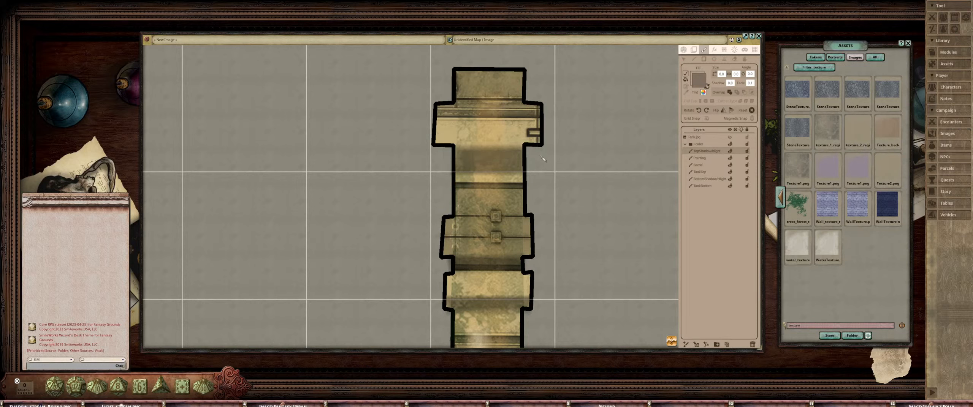
pyautogui.moveTo(538, 161); pyautogui.dragTo(542, 170)
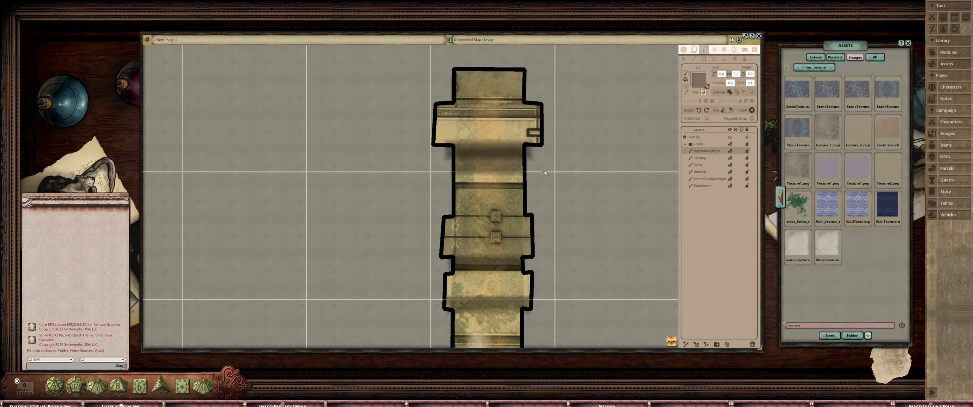
# Spread the muzzle shadow's corner points outward so its sides extend past both edges of the barrel
pyautogui.click(684, 59)
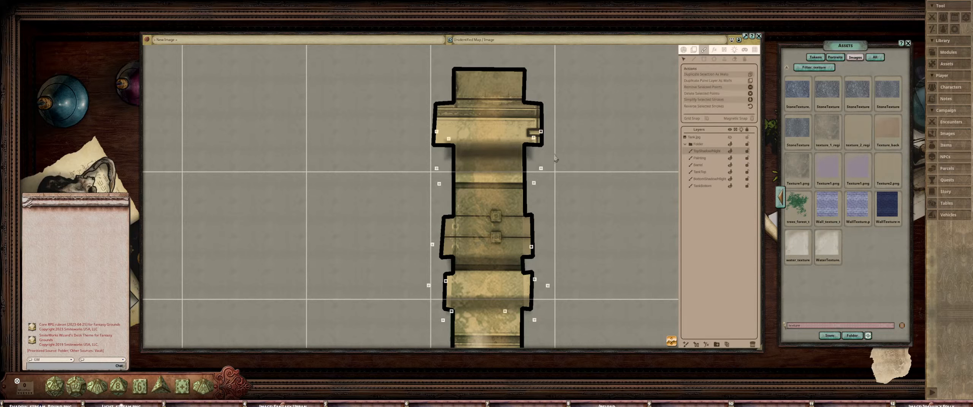
pyautogui.moveTo(542, 171)
pyautogui.mouseDown()
pyautogui.moveTo(540, 157)
pyautogui.moveTo(553, 158)
pyautogui.mouseUp()
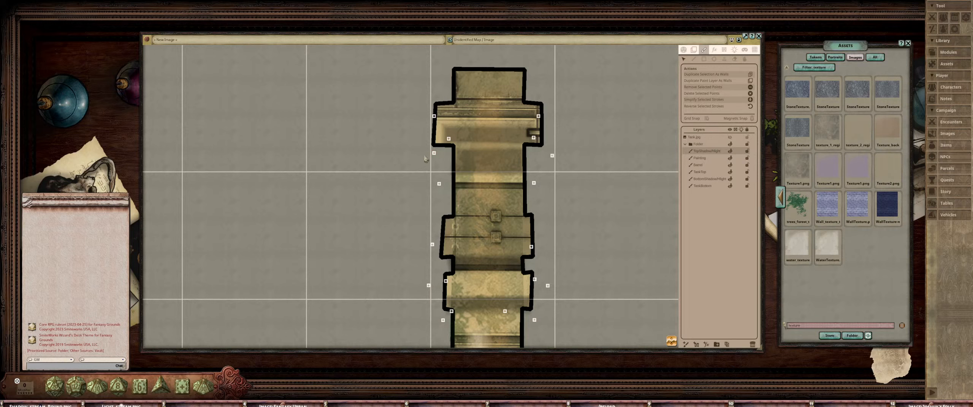
pyautogui.moveTo(434, 153); pyautogui.dragTo(416, 156)
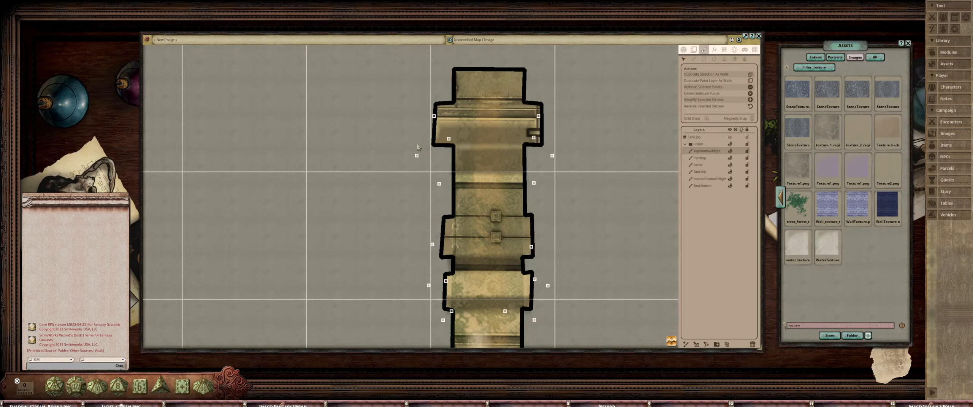
pyautogui.moveTo(436, 117); pyautogui.dragTo(429, 118)
pyautogui.moveTo(499, 136); pyautogui.dragTo(487, 149)
# Darken the muzzle shadow's fill by editing its filled stroke and refine its corner points around the muzzle brake
pyautogui.scroll(-2, 485, 149)
pyautogui.click(745, 59)
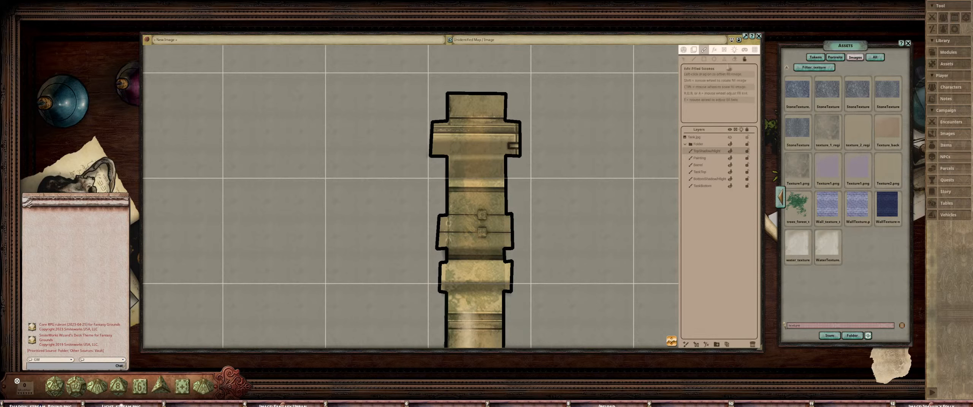
pyautogui.scroll(-1, 486, 148)
pyautogui.scroll(5, 486, 148)
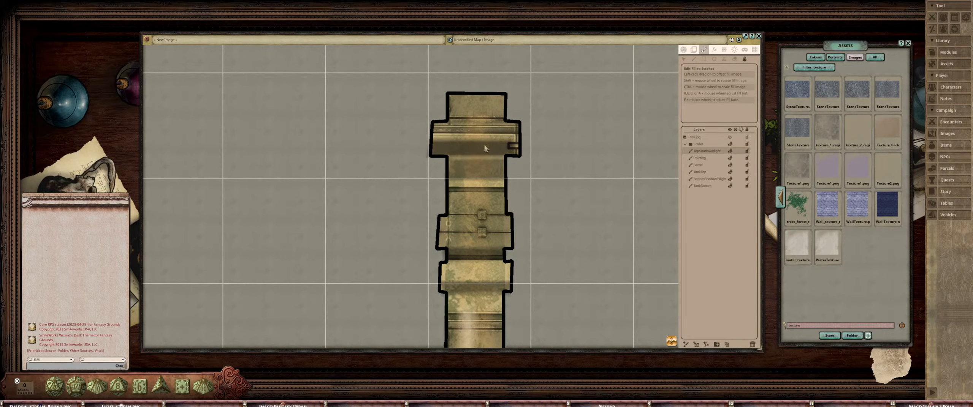
pyautogui.scroll(2, 490, 146)
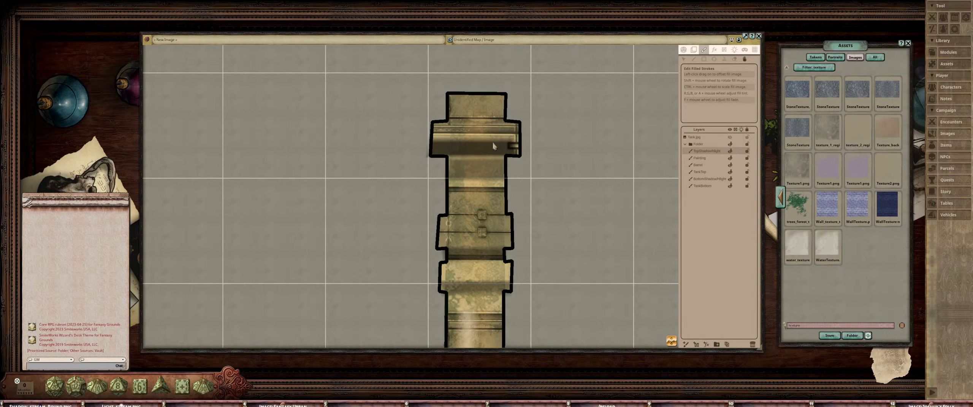
pyautogui.click(684, 59)
pyautogui.scroll(2, 523, 135)
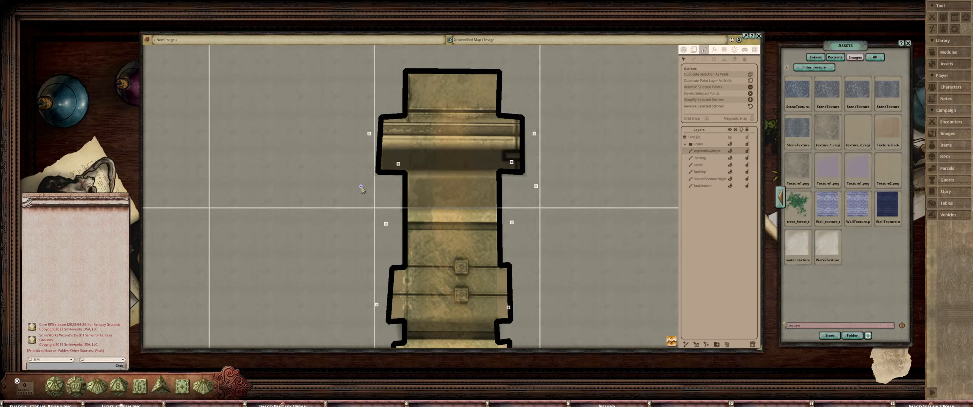
# Sample the darkened muzzle shadow's fill and draw a matching shadow rectangle across the barrel below the second collar
pyautogui.click(704, 60)
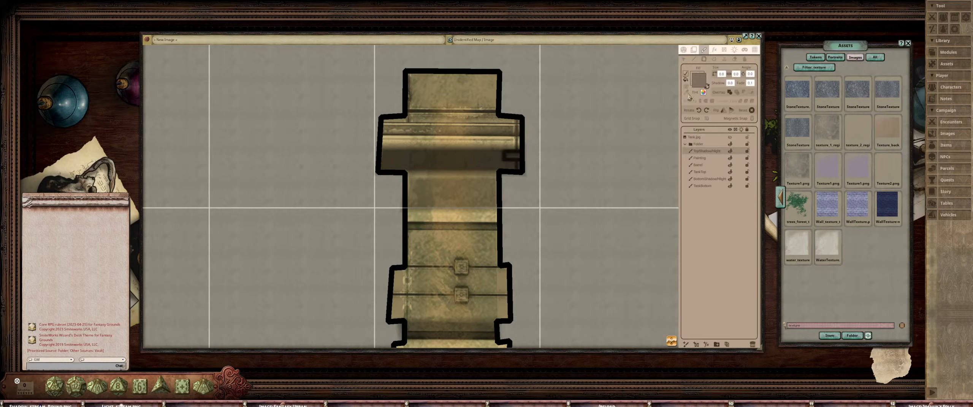
pyautogui.click(459, 158)
pyautogui.scroll(-5, 642, 101)
pyautogui.scroll(4, 587, 154)
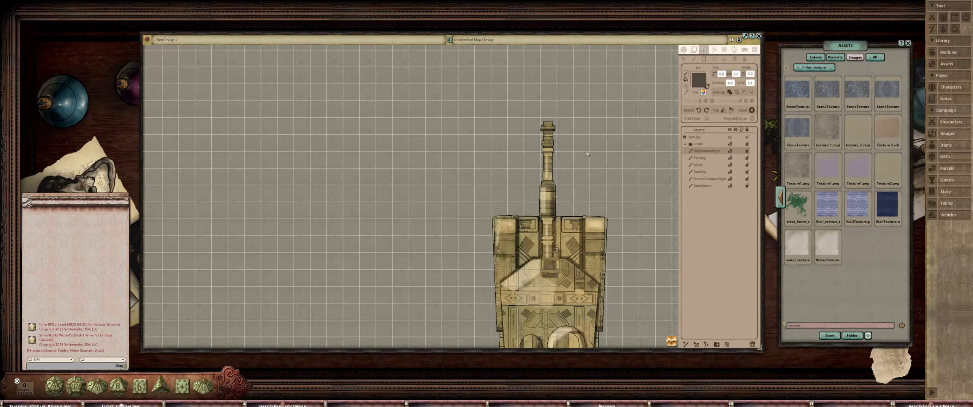
pyautogui.moveTo(587, 154); pyautogui.dragTo(485, 146)
pyautogui.scroll(3, 460, 151)
pyautogui.scroll(5, 460, 152)
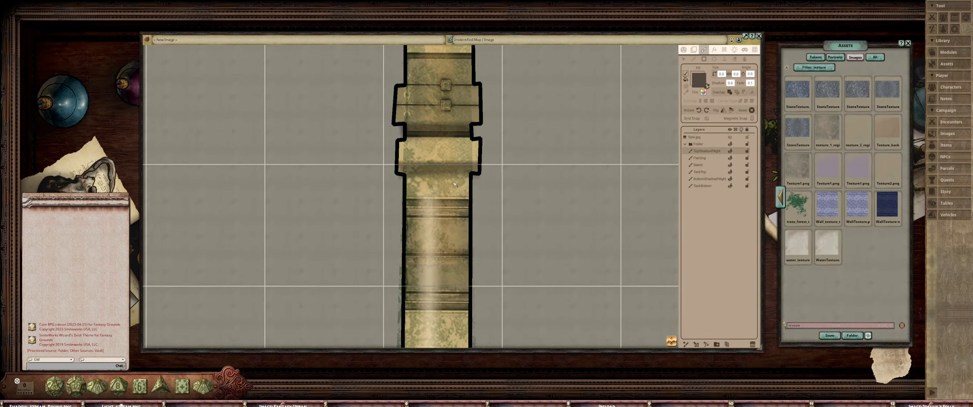
pyautogui.moveTo(470, 185); pyautogui.dragTo(474, 196)
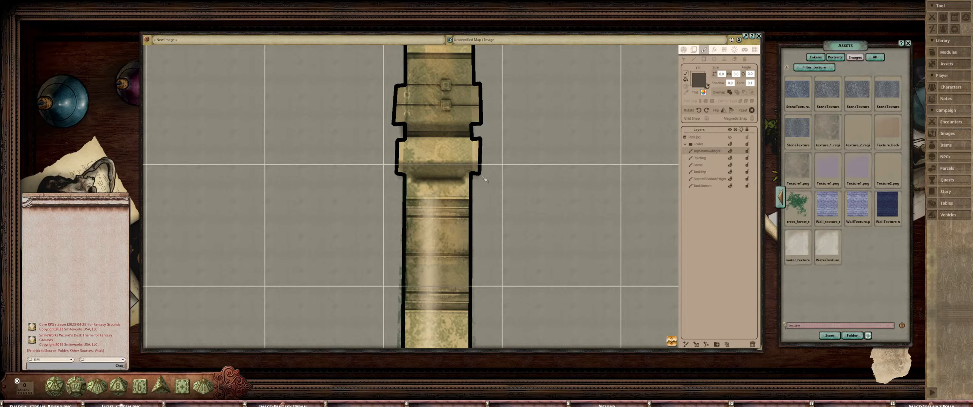
# Pull the lower corner points of the shadow below the second collar outward past both edges of the barrel
pyautogui.scroll(-6, 478, 198)
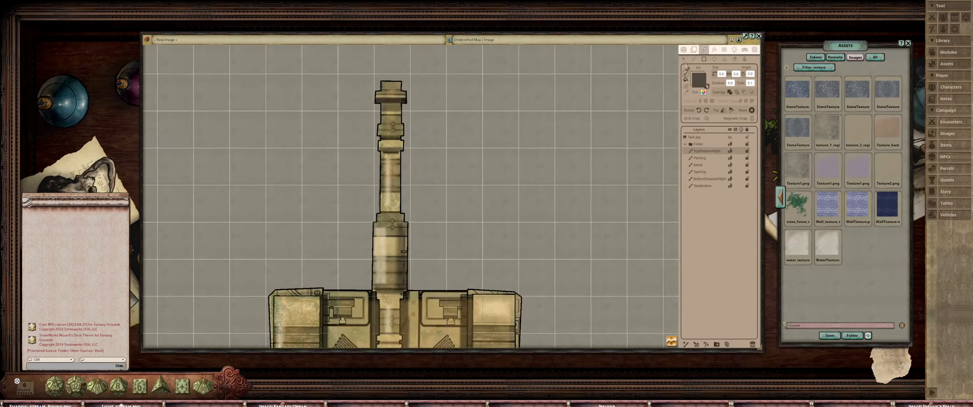
pyautogui.click(684, 60)
pyautogui.scroll(8, 494, 164)
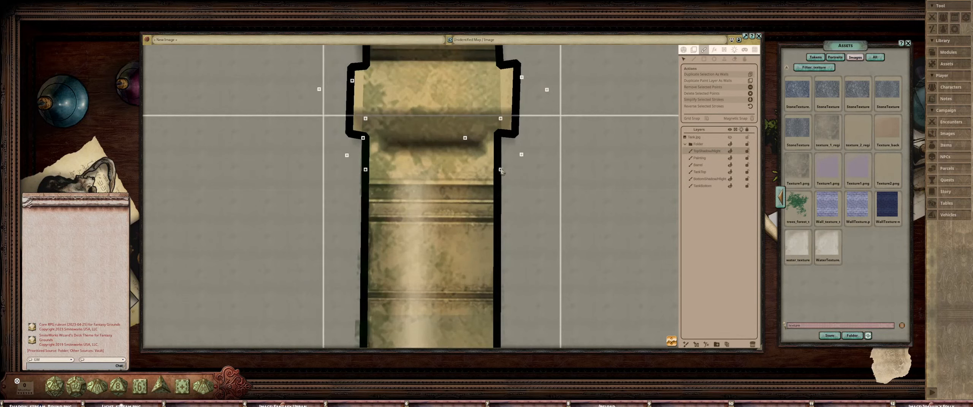
pyautogui.moveTo(502, 168); pyautogui.dragTo(538, 174)
pyautogui.moveTo(365, 170)
pyautogui.mouseDown()
pyautogui.moveTo(315, 186)
pyautogui.moveTo(323, 188)
pyautogui.mouseUp()
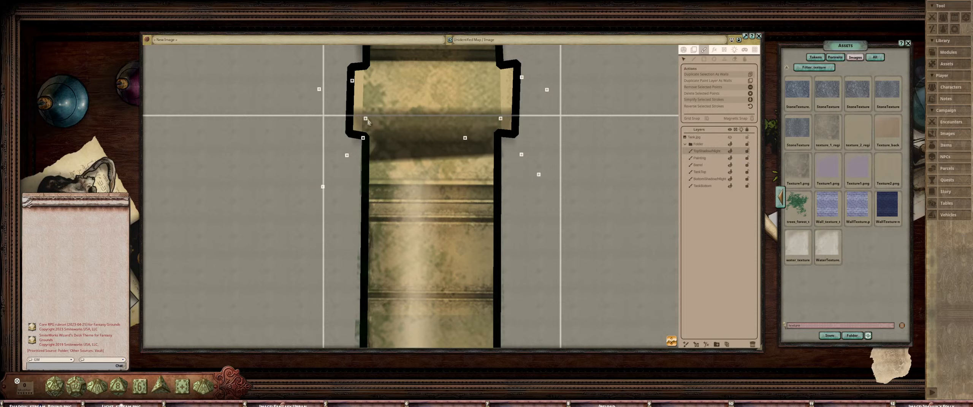
# Widen the collar shadow's upper corners to the collar's outer edges and bring its lower corners in close beside the barrel
pyautogui.moveTo(366, 119); pyautogui.dragTo(357, 116)
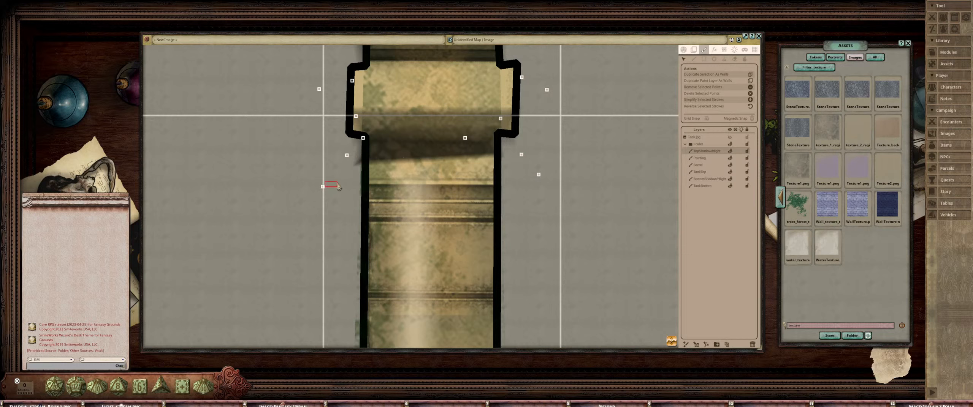
pyautogui.moveTo(323, 186); pyautogui.dragTo(337, 182)
pyautogui.moveTo(355, 121); pyautogui.dragTo(346, 119)
pyautogui.moveTo(339, 187); pyautogui.dragTo(352, 184)
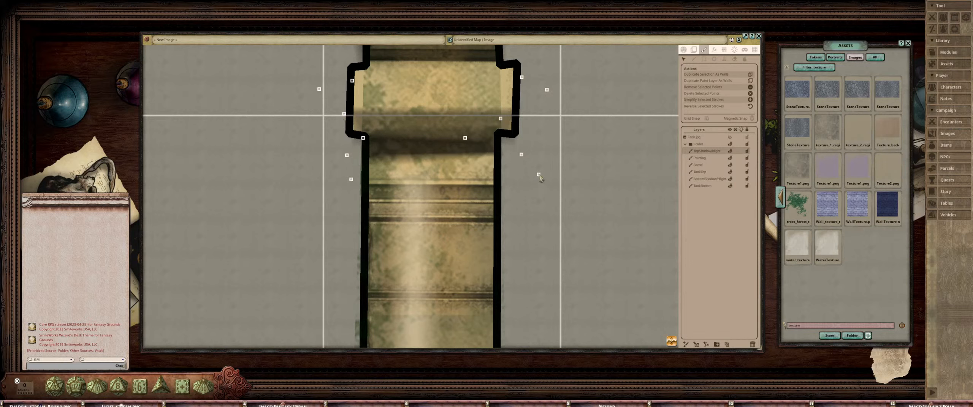
pyautogui.moveTo(539, 175)
pyautogui.mouseDown()
pyautogui.moveTo(532, 189)
pyautogui.moveTo(508, 184)
pyautogui.mouseUp()
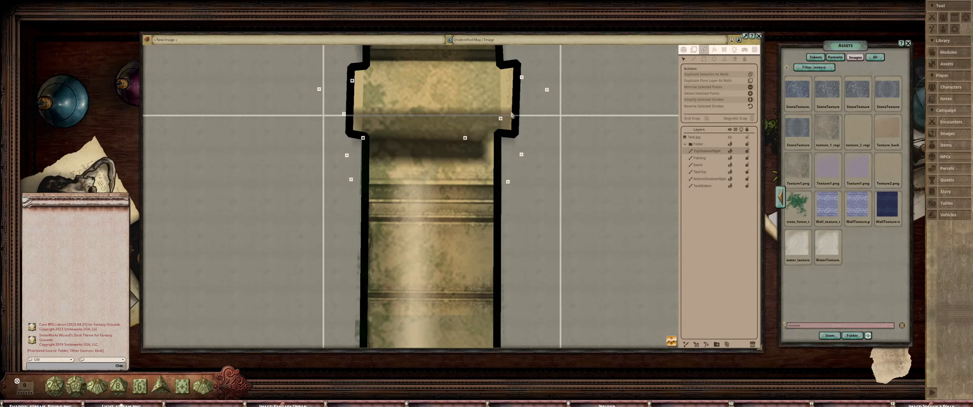
pyautogui.moveTo(500, 119); pyautogui.dragTo(525, 114)
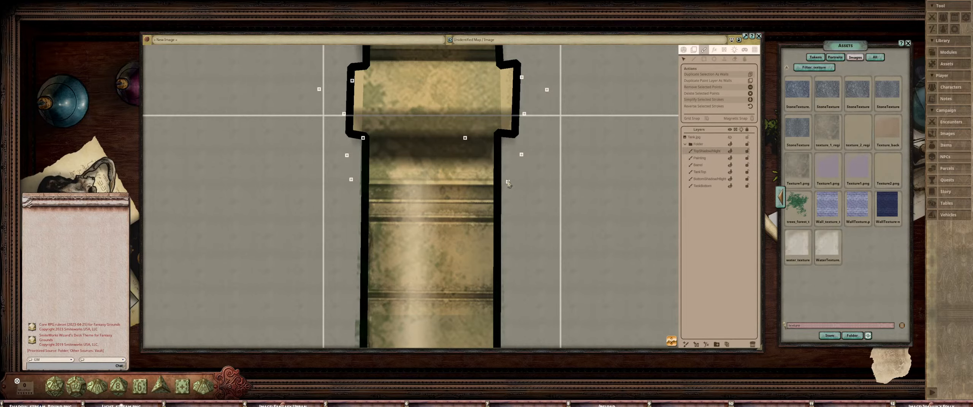
# On the bottom shadow-and-highlight layer, draw a filled shadow rectangle along the barrel section lying over the hull in front of the turret
pyautogui.scroll(-5, 508, 164)
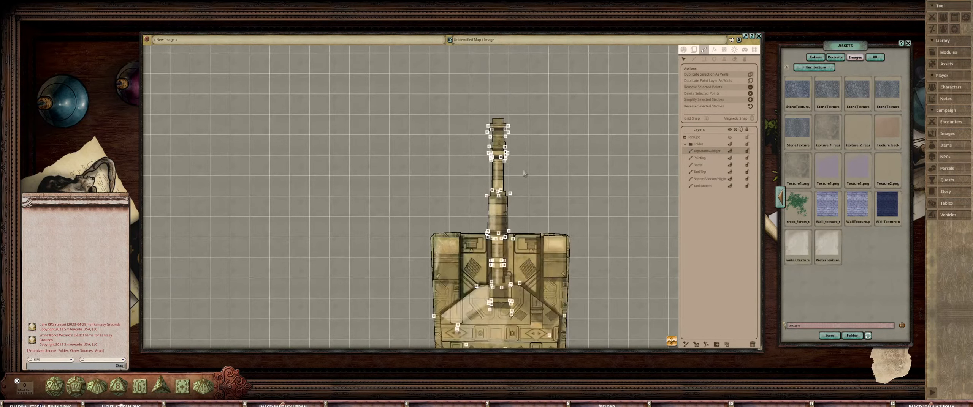
pyautogui.scroll(5, 466, 140)
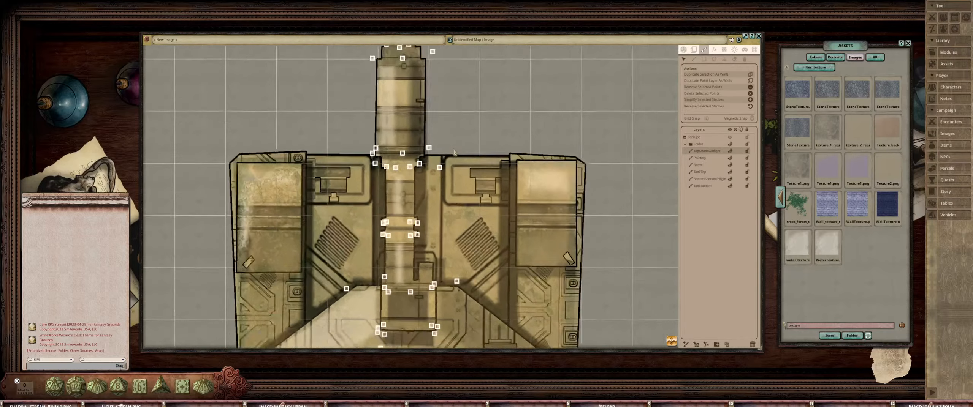
pyautogui.click(706, 179)
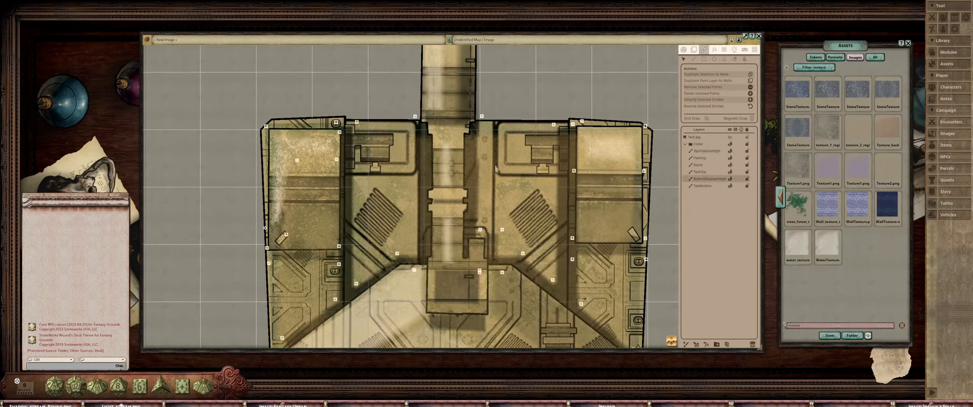
pyautogui.scroll(3, 521, 144)
pyautogui.scroll(1, 521, 144)
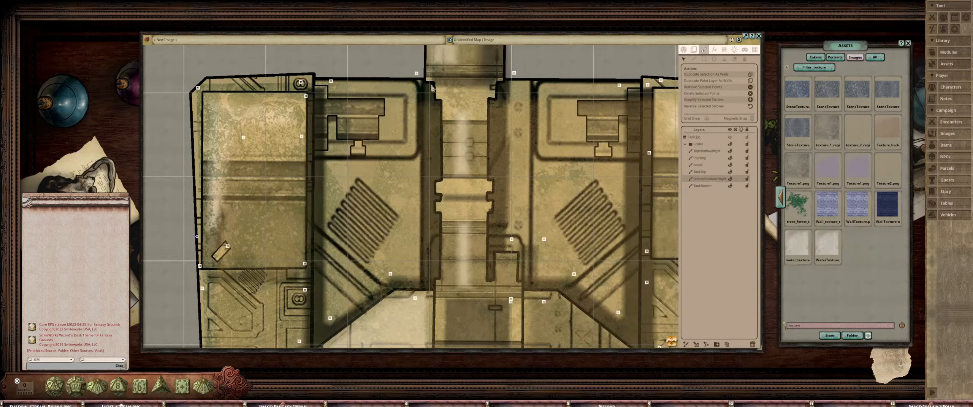
pyautogui.moveTo(432, 89); pyautogui.dragTo(497, 278)
pyautogui.click(703, 60)
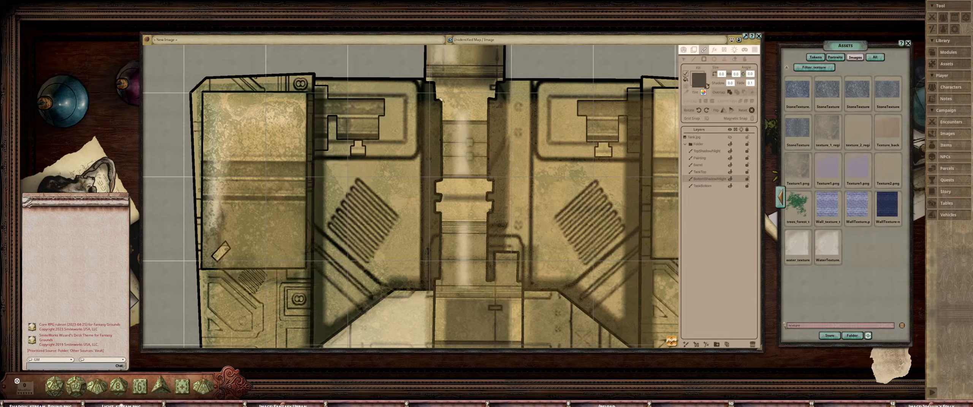
pyautogui.moveTo(432, 88)
pyautogui.mouseDown()
pyautogui.moveTo(467, 235)
pyautogui.moveTo(502, 267)
pyautogui.moveTo(507, 292)
pyautogui.mouseUp()
# Examine the shading across the whole tank, from the barrel and turret to the rear deck
pyautogui.scroll(-5, 515, 254)
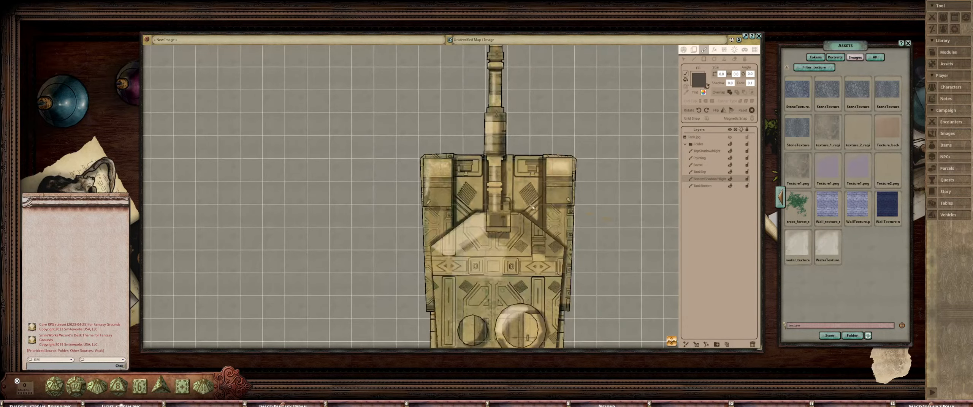
pyautogui.scroll(1, 515, 255)
pyautogui.scroll(-1, 515, 255)
pyautogui.scroll(3, 494, 178)
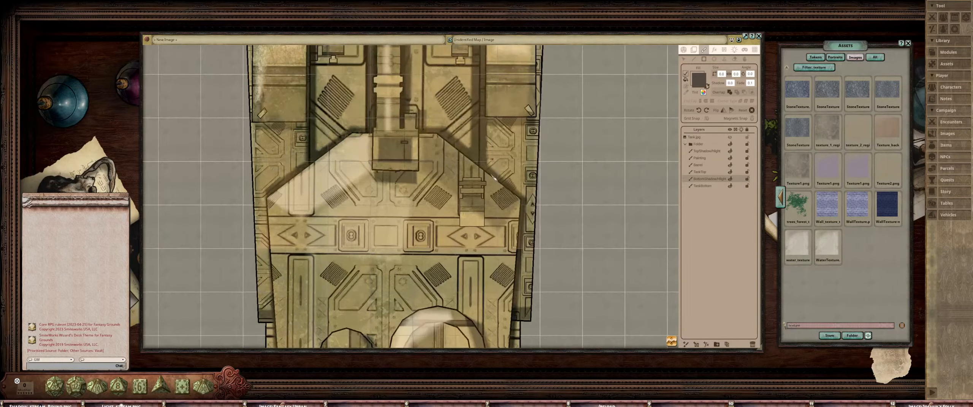
pyautogui.scroll(-4, 494, 178)
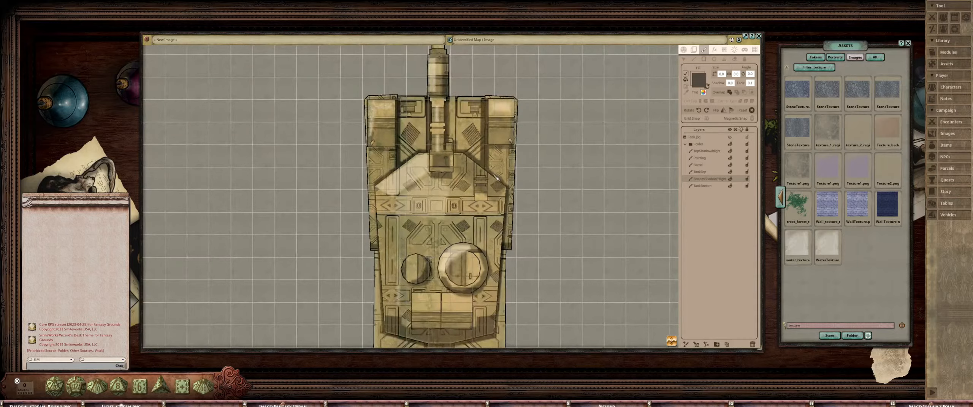
pyautogui.moveTo(501, 179); pyautogui.dragTo(468, 187)
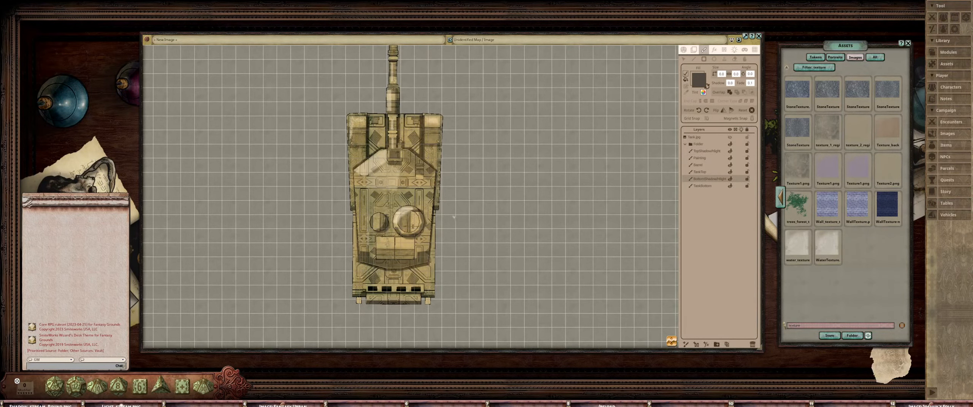
pyautogui.moveTo(454, 218); pyautogui.dragTo(441, 197)
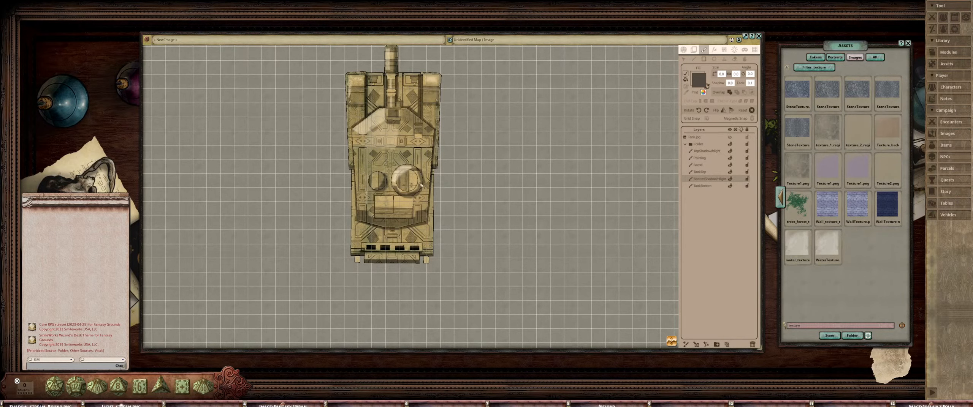
pyautogui.scroll(3, 511, 167)
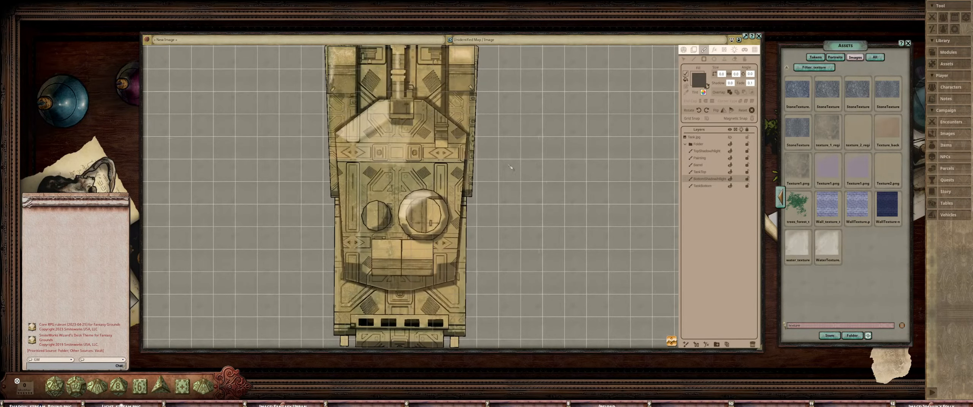
# On the tank top layer, edit the filled strokes and offset the turret's fill image slightly toward the rear of the tank
pyautogui.click(713, 172)
pyautogui.click(744, 59)
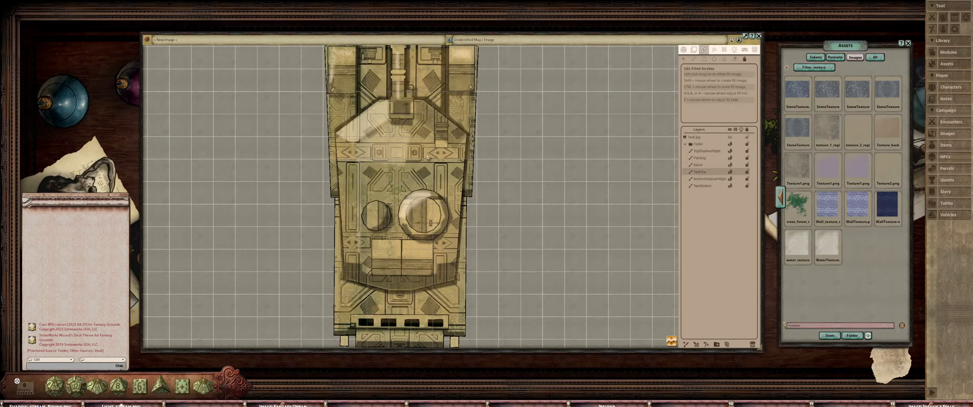
pyautogui.scroll(2, 429, 158)
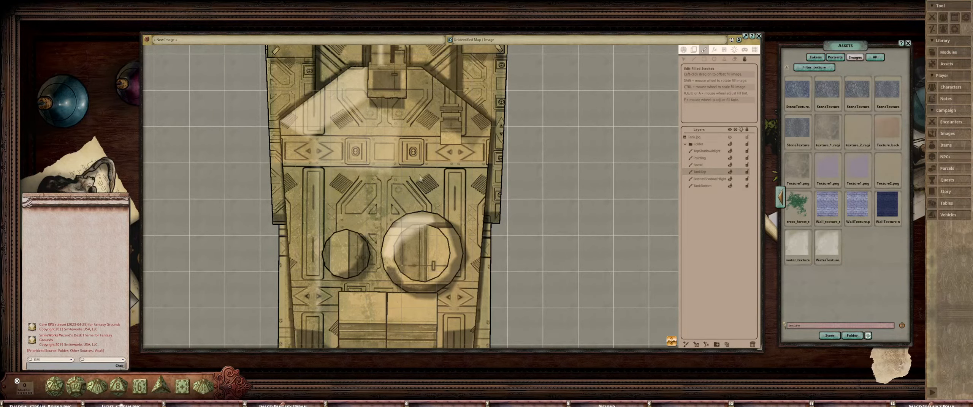
pyautogui.moveTo(419, 178); pyautogui.dragTo(420, 182)
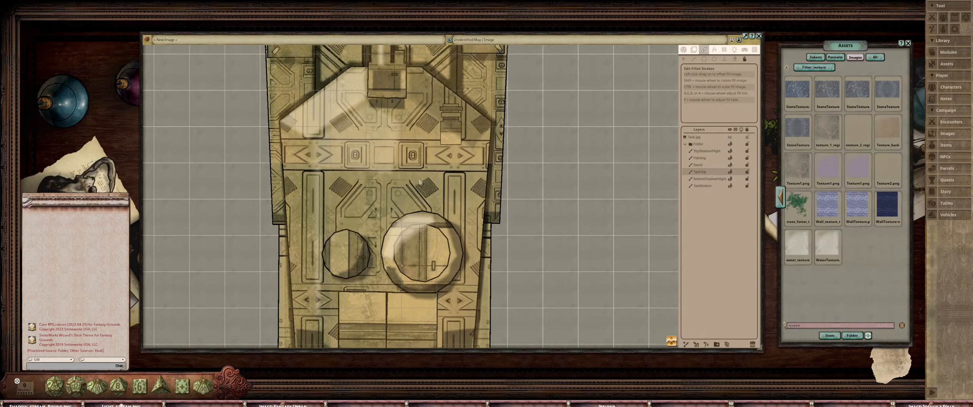
pyautogui.scroll(-2, 419, 184)
pyautogui.scroll(2, 422, 213)
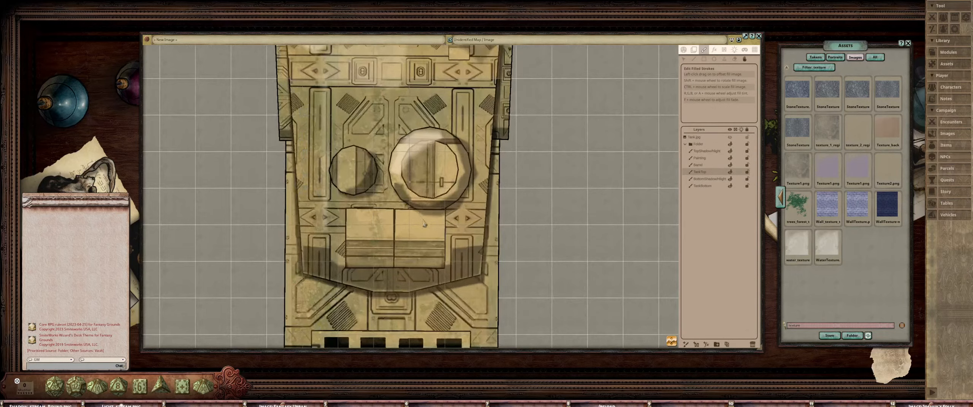
pyautogui.scroll(-3, 437, 208)
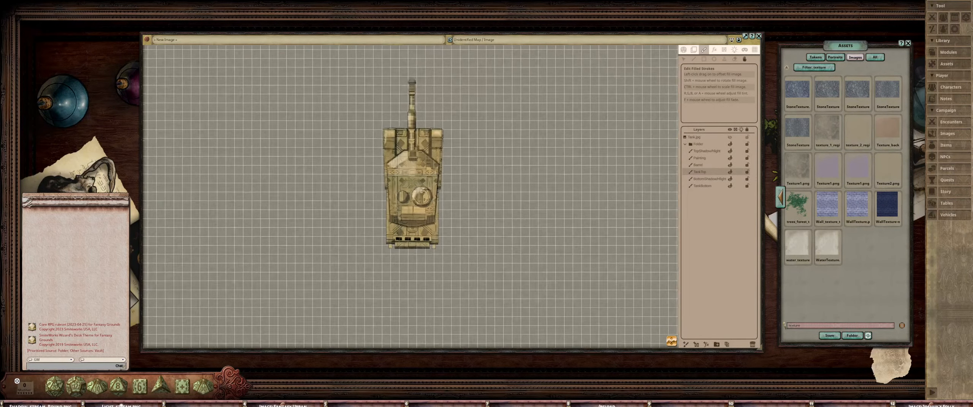
# Collapse the tank's layer folder and add a Time of day effect layer
pyautogui.scroll(2, 389, 183)
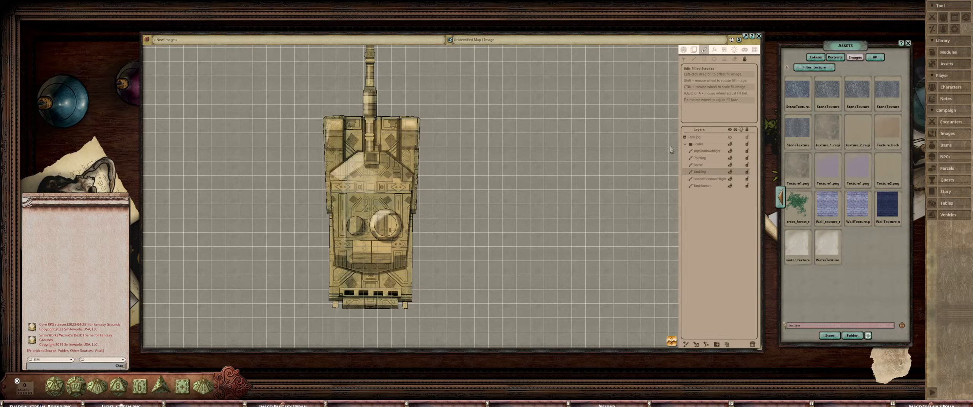
pyautogui.click(686, 146)
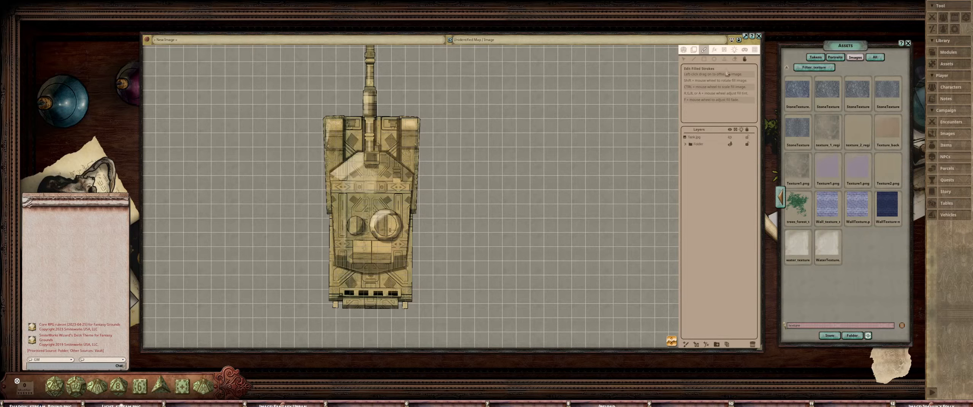
pyautogui.click(715, 51)
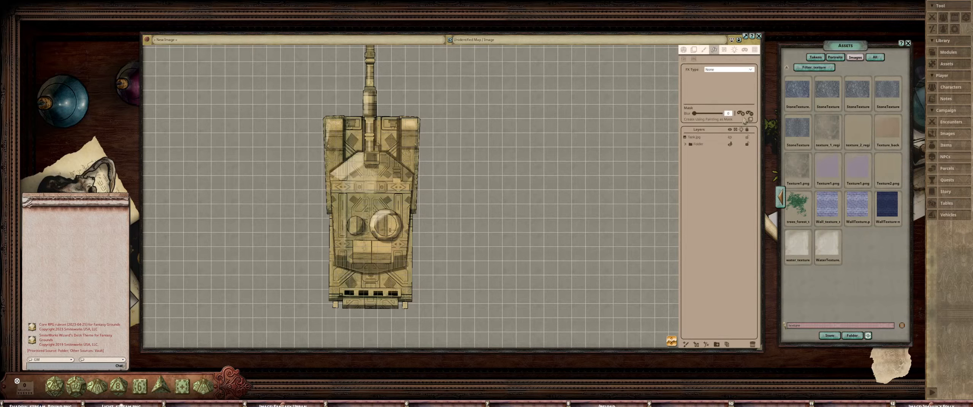
pyautogui.click(737, 71)
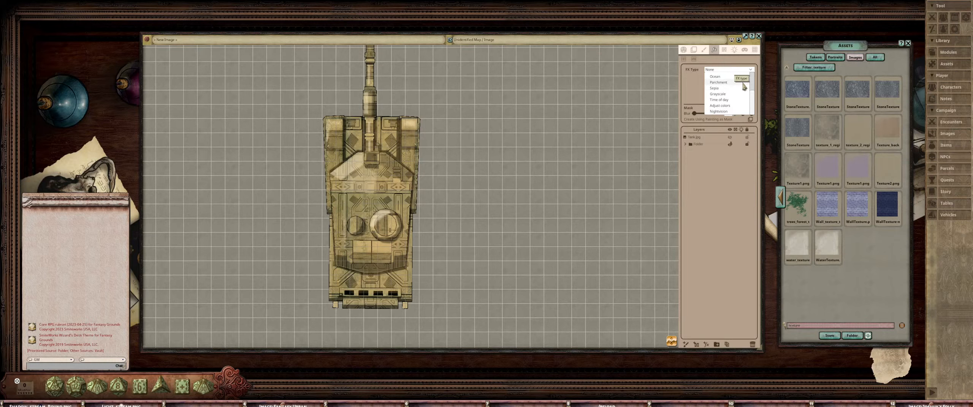
pyautogui.click(719, 100)
# Reduce the Time of day effect's amount and set its time to 22 for a warmer tint on the tank
pyautogui.scroll(-3, 478, 144)
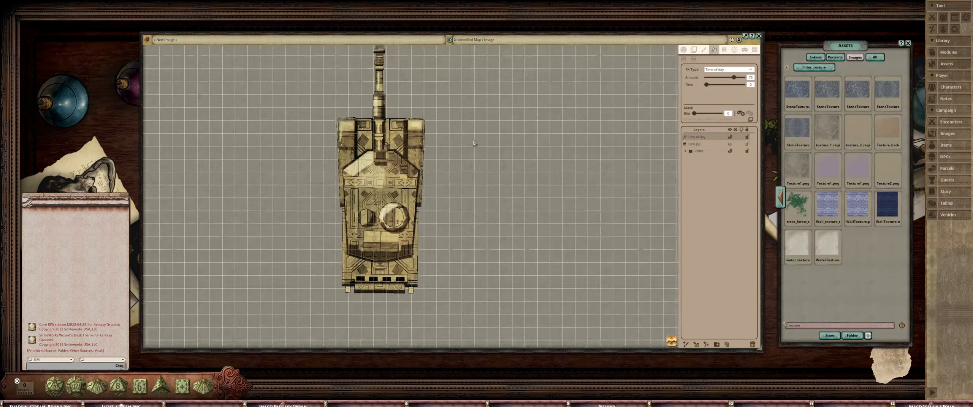
pyautogui.scroll(5, 478, 145)
pyautogui.scroll(-2, 577, 130)
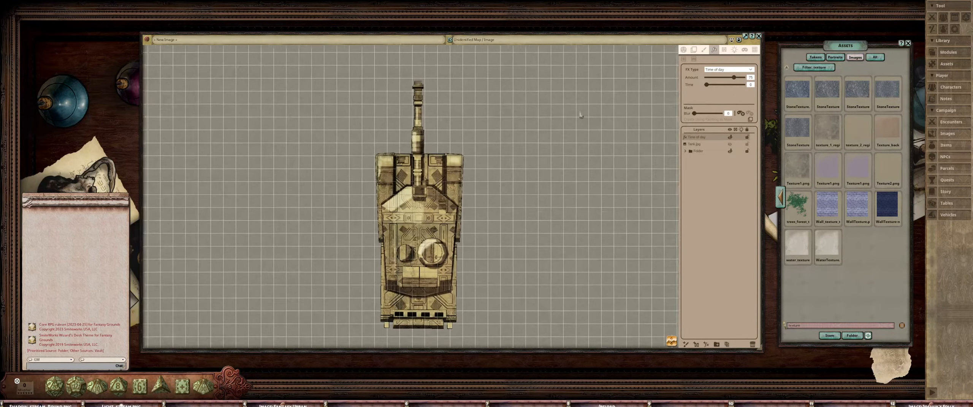
pyautogui.scroll(1, 578, 130)
pyautogui.moveTo(709, 89)
pyautogui.mouseDown()
pyautogui.moveTo(728, 79)
pyautogui.moveTo(721, 84)
pyautogui.mouseUp()
pyautogui.moveTo(501, 101); pyautogui.dragTo(481, 112)
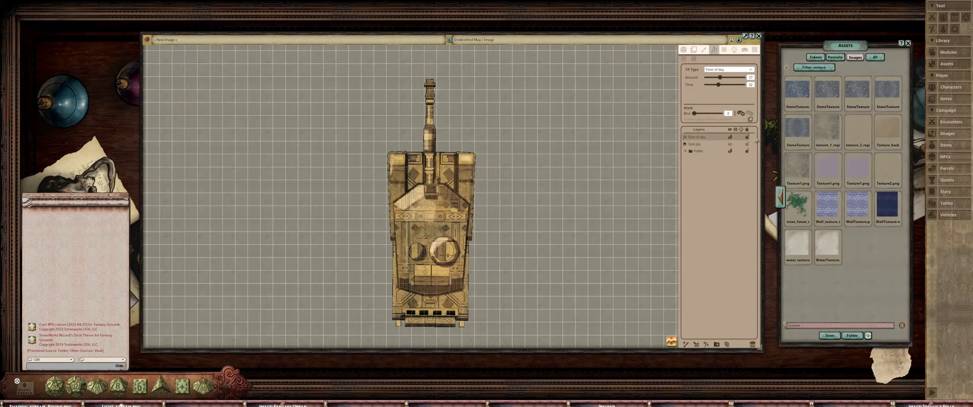
# Add a new painting layer and move it beneath the tank's layer folder
pyautogui.click(685, 344)
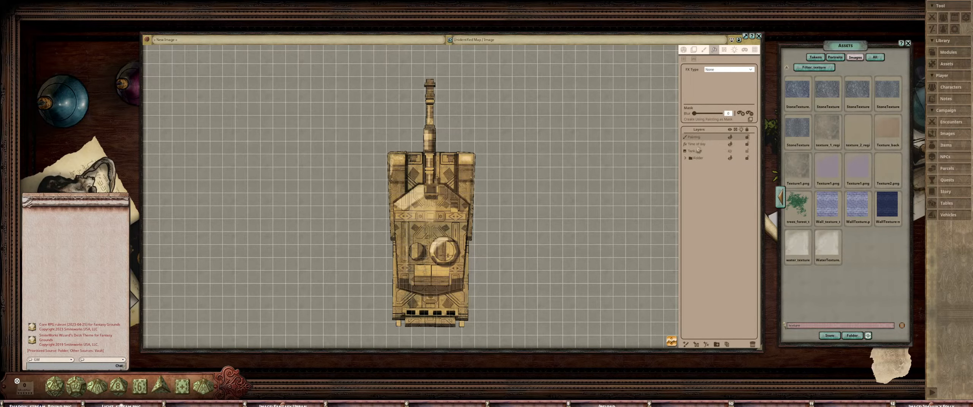
pyautogui.moveTo(707, 138); pyautogui.dragTo(704, 157)
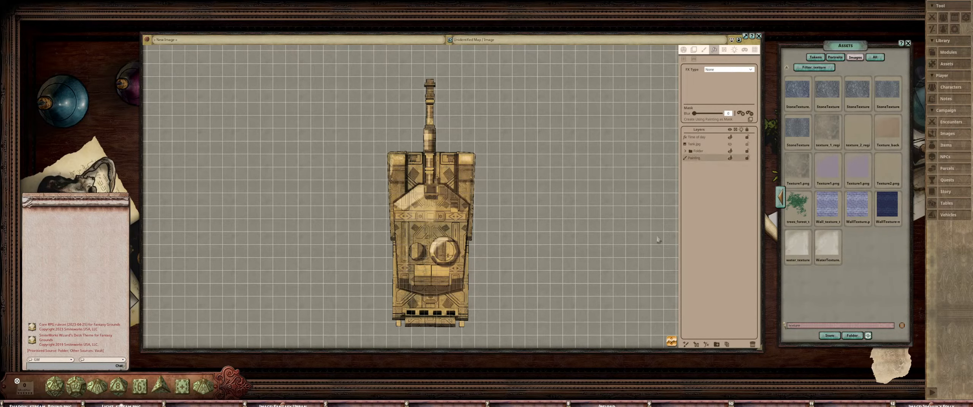
pyautogui.scroll(-3, 604, 255)
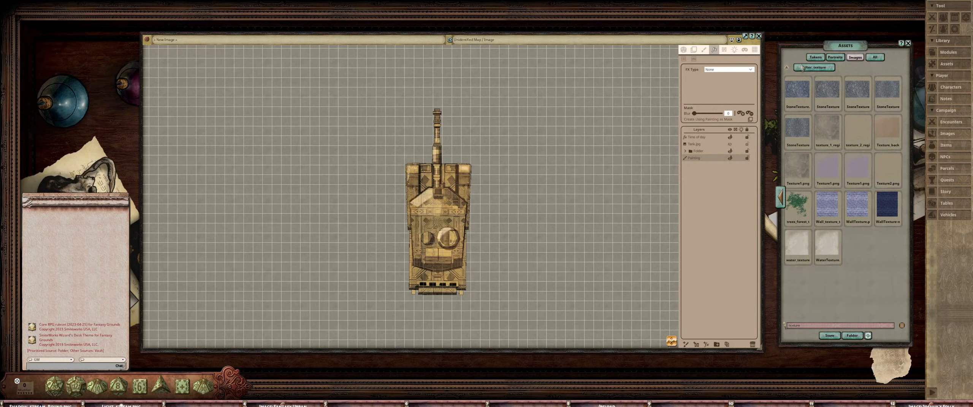
# Open the Tiles folder of FG Art Pack 2019 in the image assets
pyautogui.click(796, 68)
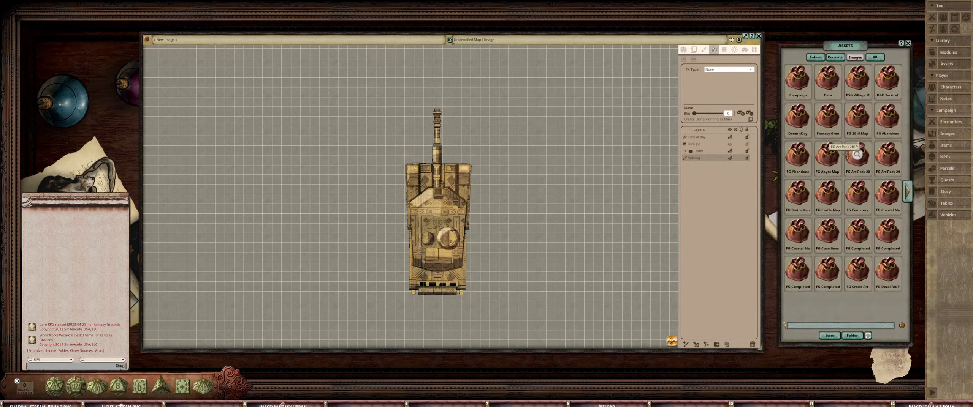
pyautogui.click(860, 164)
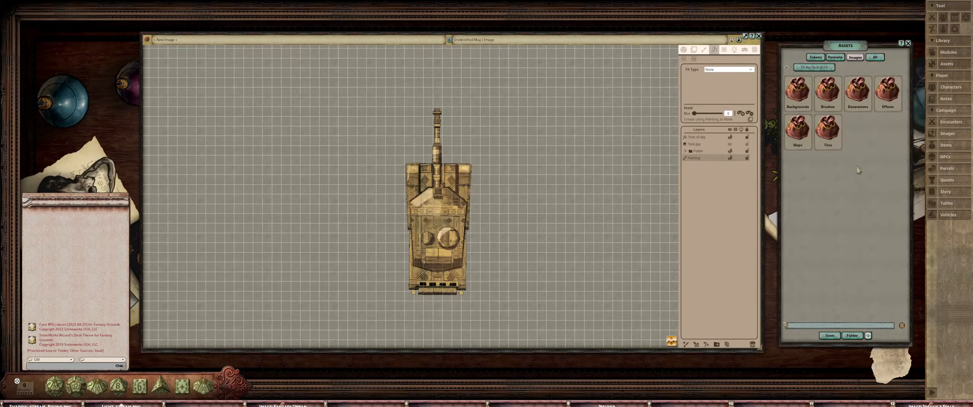
pyautogui.click(828, 128)
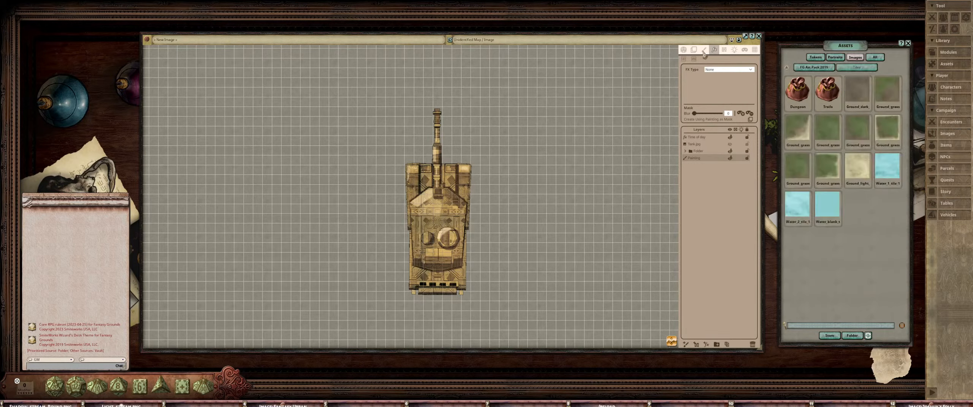
# Draw a large square filled with the grass ground texture around the tank on the new painting layer
pyautogui.click(704, 50)
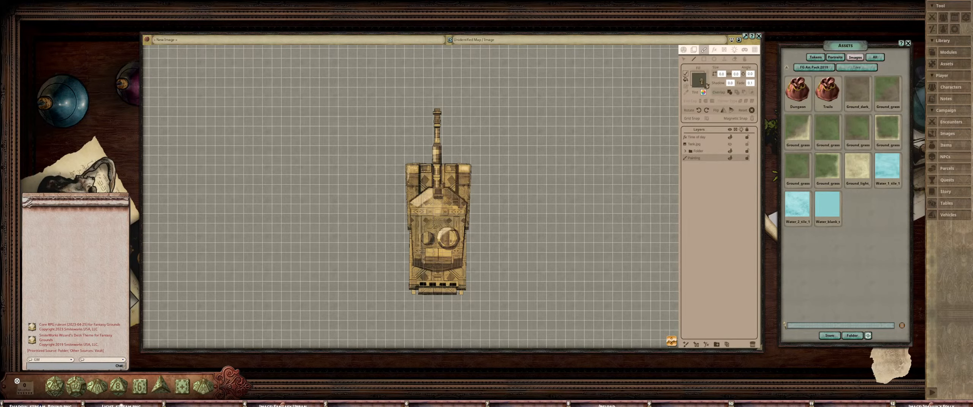
pyautogui.click(704, 59)
pyautogui.scroll(-3, 633, 178)
pyautogui.moveTo(633, 178); pyautogui.dragTo(549, 171)
pyautogui.scroll(-1, 532, 174)
pyautogui.keyDown('shift'); pyautogui.click(479, 282); pyautogui.keyUp('shift')
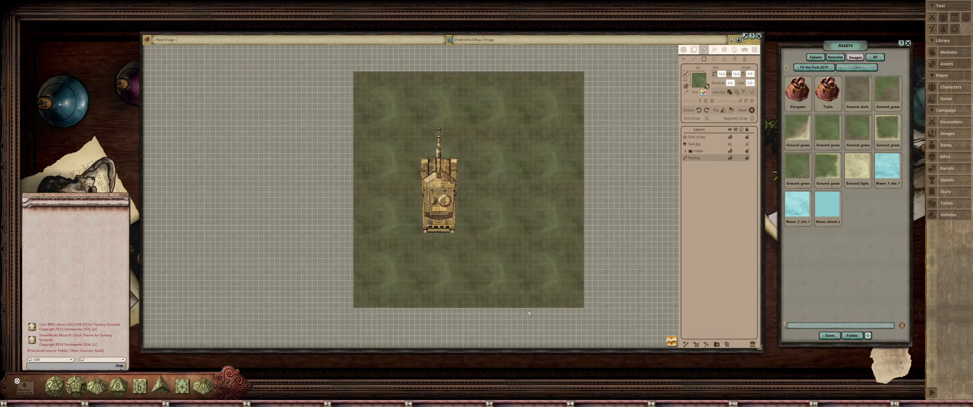
pyautogui.scroll(3, 426, 197)
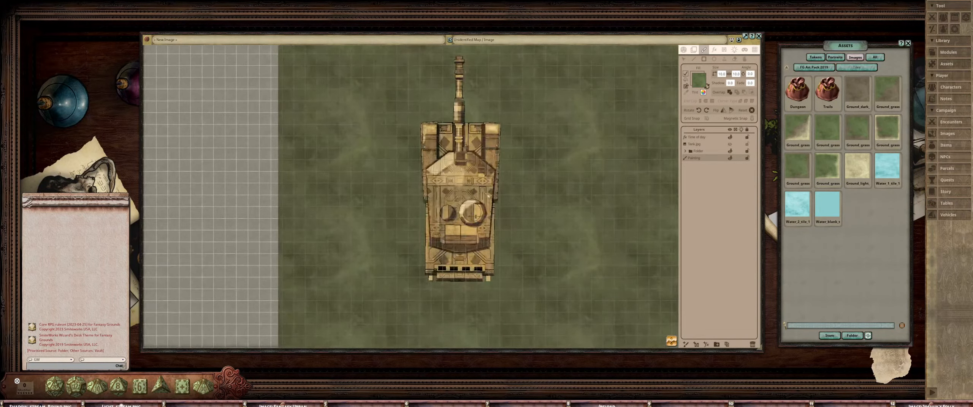
# Edit the filled strokes of the grass square and scale its fill image up for a less repetitive texture
pyautogui.scroll(-2, 489, 195)
pyautogui.click(745, 59)
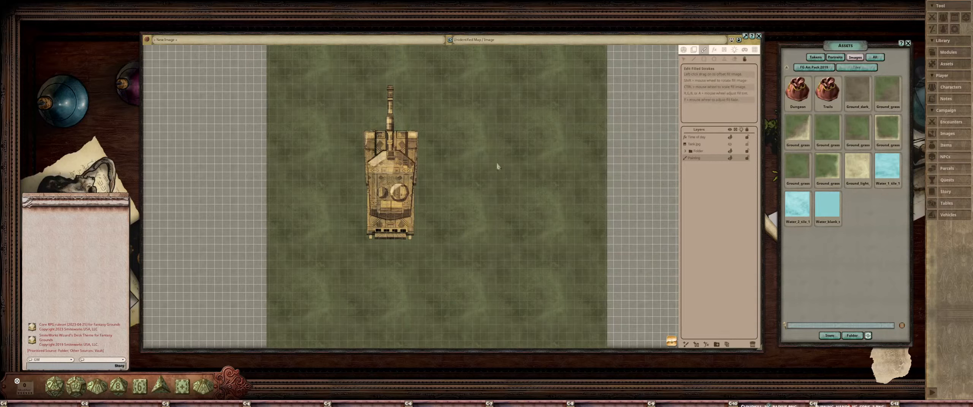
pyautogui.scroll(3, 496, 163)
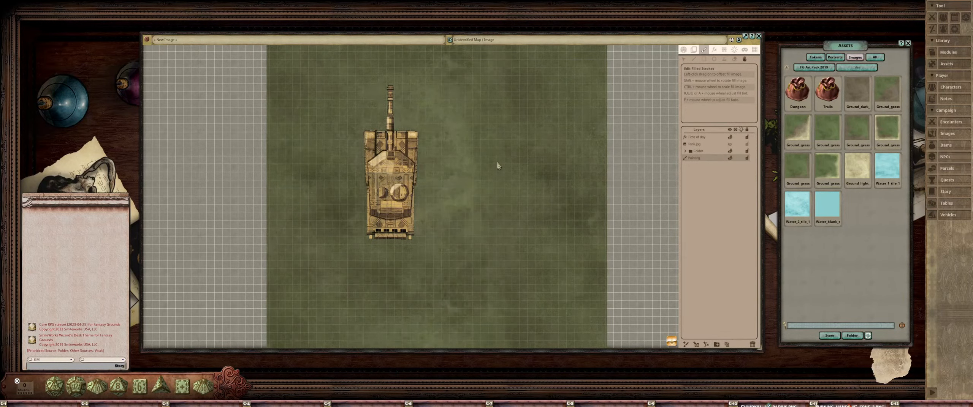
pyautogui.scroll(-3, 503, 173)
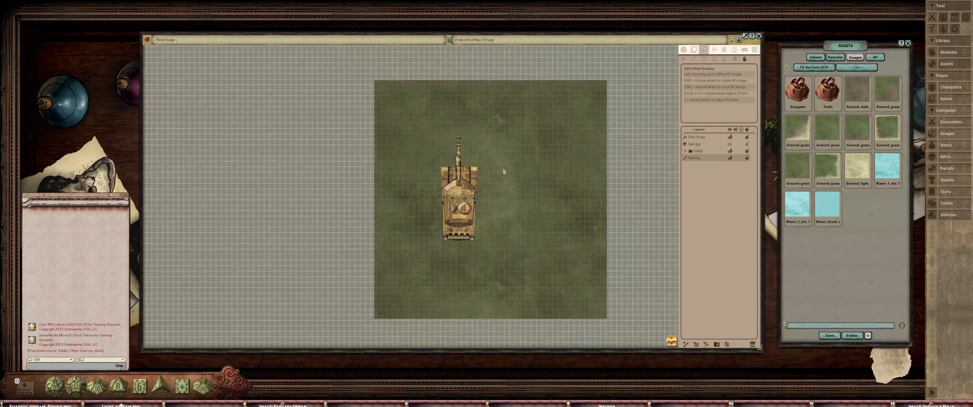
pyautogui.scroll(3, 502, 173)
pyautogui.scroll(-1, 513, 160)
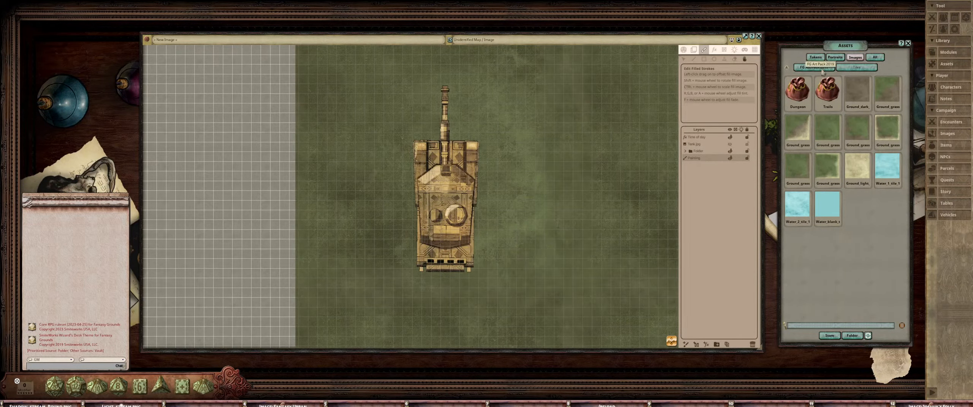
# Open the Decorations folder of FG Art Pack 2019 in the image assets
pyautogui.click(816, 58)
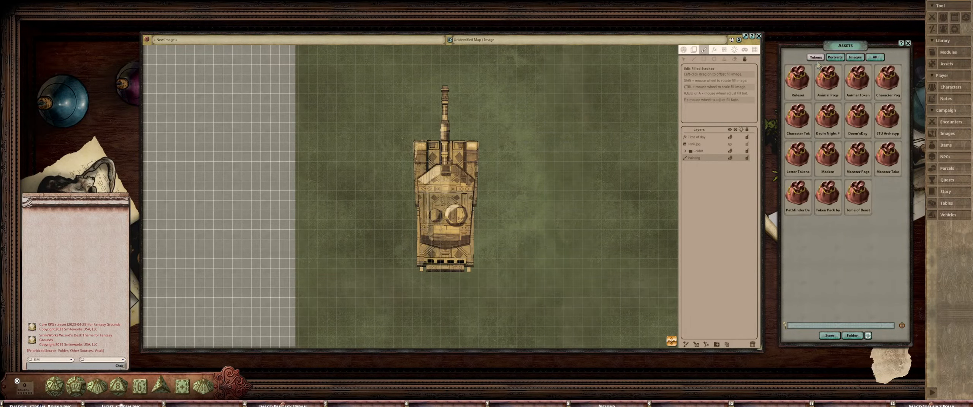
pyautogui.click(855, 57)
pyautogui.click(857, 154)
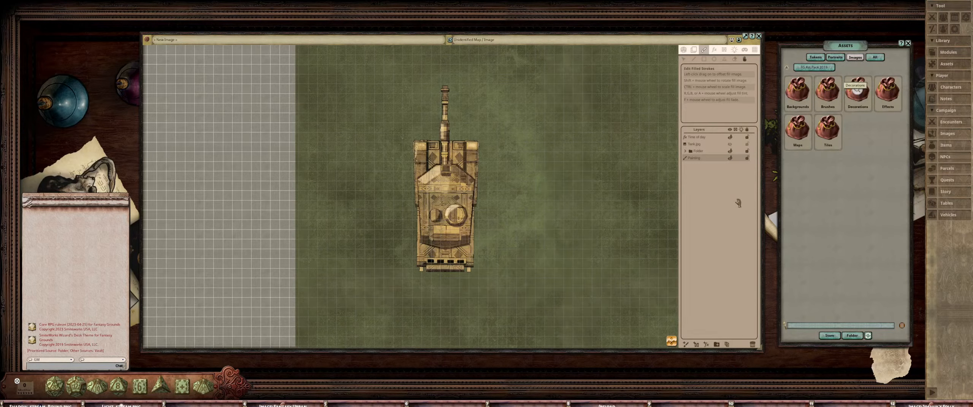
pyautogui.scroll(-3, 545, 177)
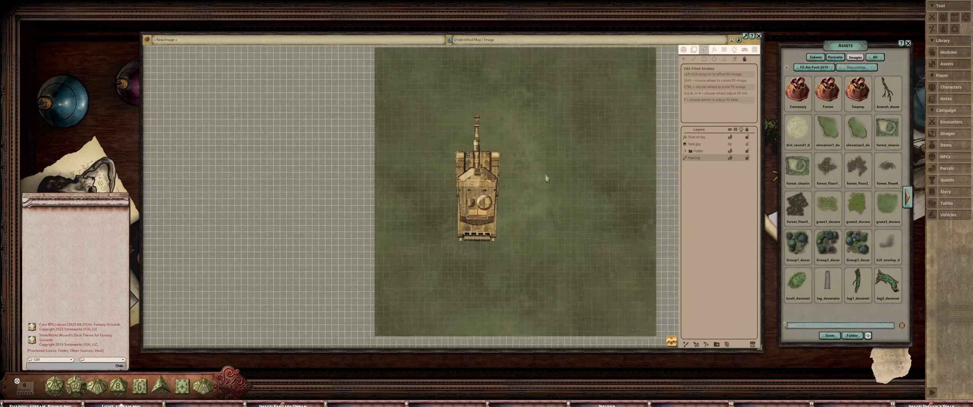
pyautogui.moveTo(528, 173); pyautogui.dragTo(456, 193)
pyautogui.scroll(8, 437, 185)
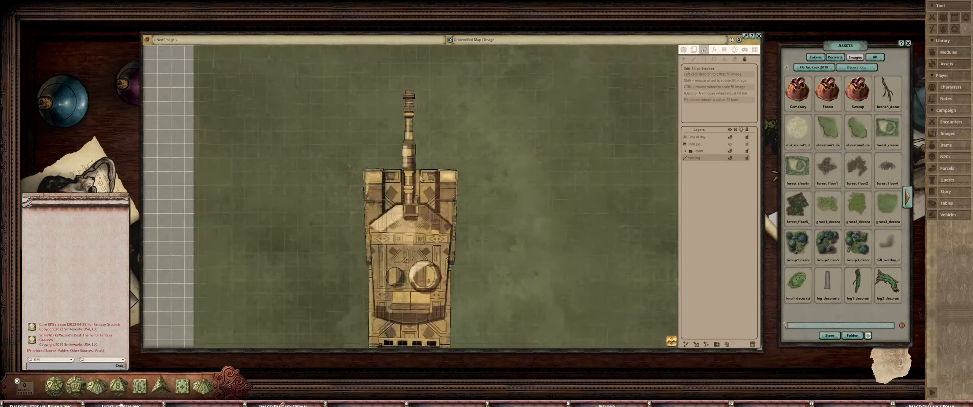
pyautogui.scroll(-5, 494, 125)
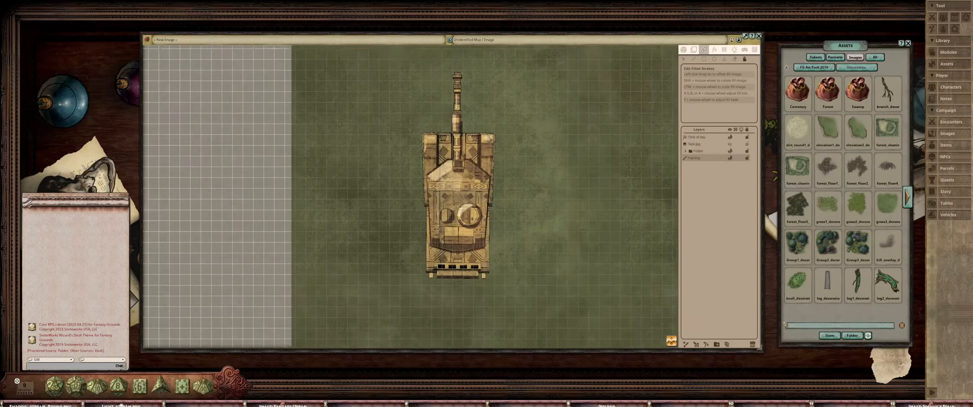
# Add a painting layer at the bottom of the tank's layer folder and rename the folder Tank
pyautogui.click(686, 151)
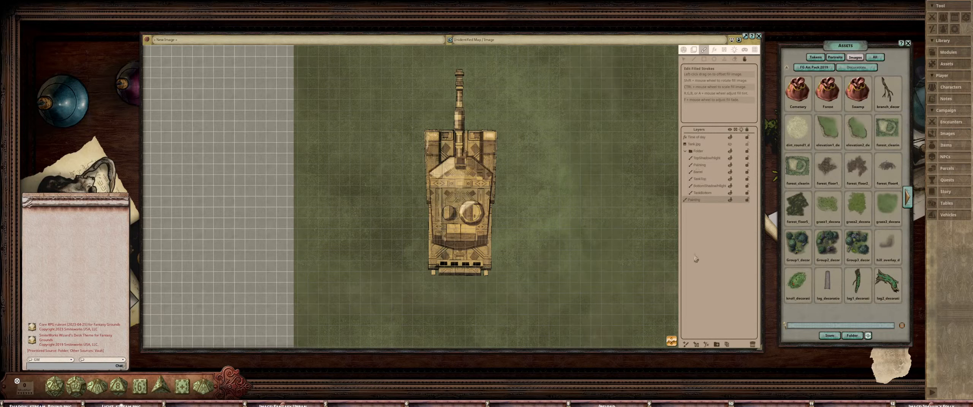
pyautogui.click(688, 346)
pyautogui.moveTo(716, 140); pyautogui.dragTo(688, 213)
pyautogui.doubleClick(713, 151)
pyautogui.write('Tank')
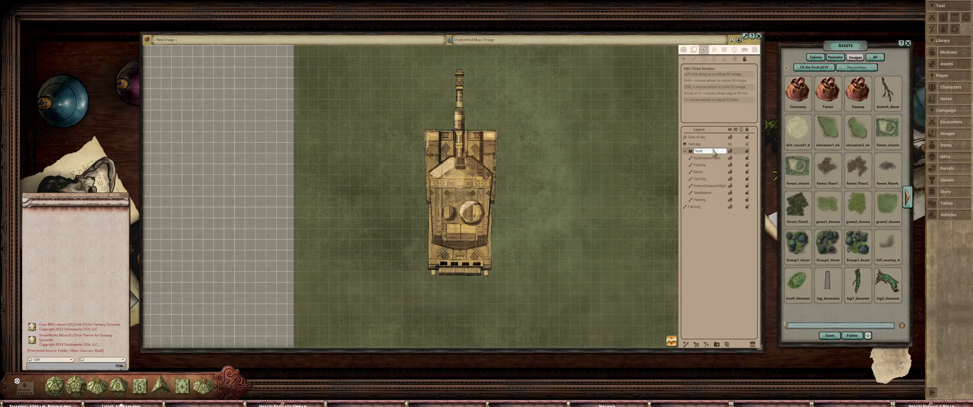
pyautogui.press('Return')
# Stamp an enlarged, black-tinted soft round light image around the tank's hull on the bottom painting layer of the Tank folder
pyautogui.click(724, 59)
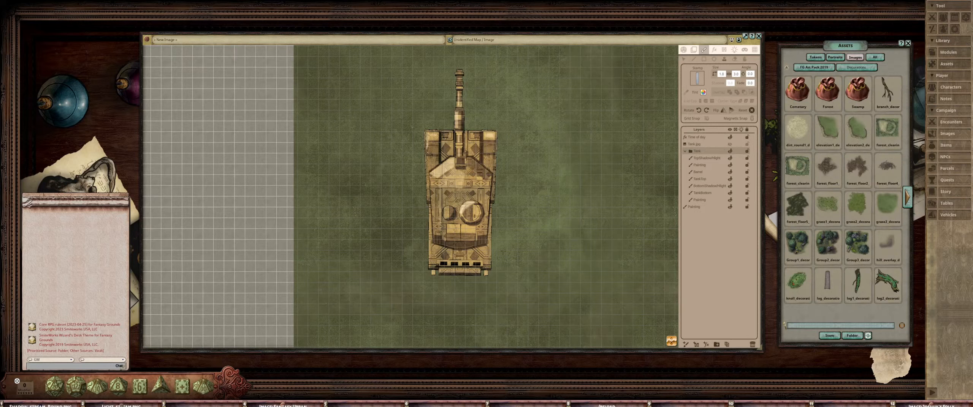
pyautogui.moveTo(121, 405); pyautogui.dragTo(698, 79)
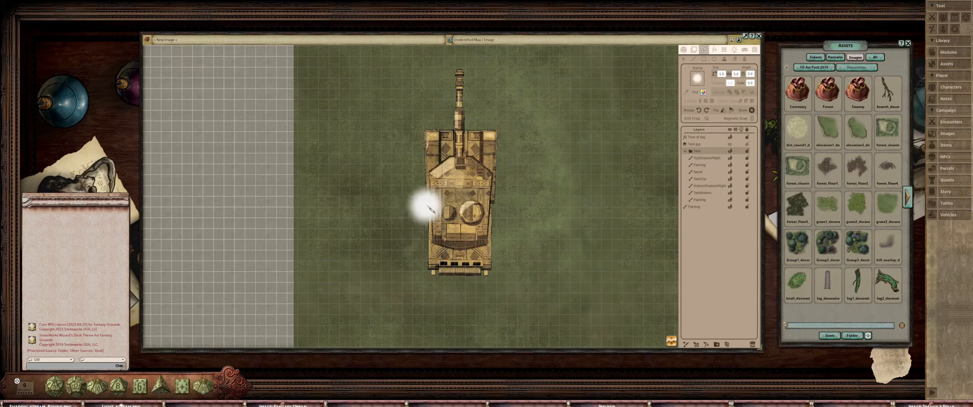
pyautogui.scroll(5, 458, 141)
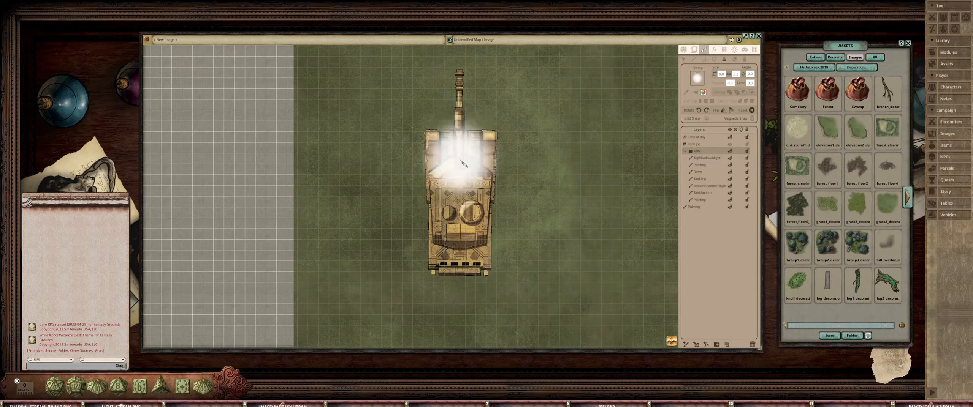
pyautogui.press('F1')
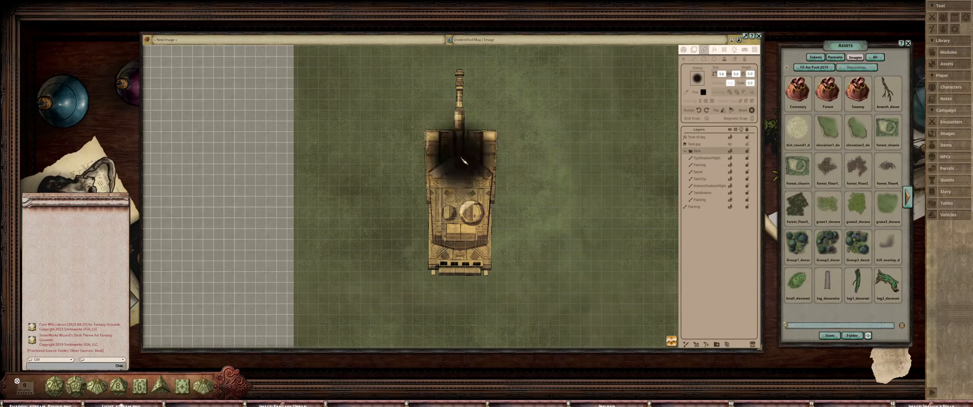
pyautogui.click(699, 199)
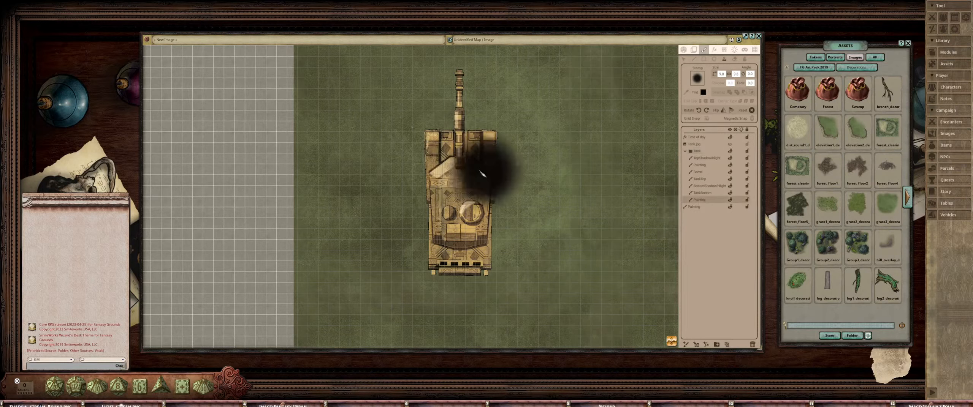
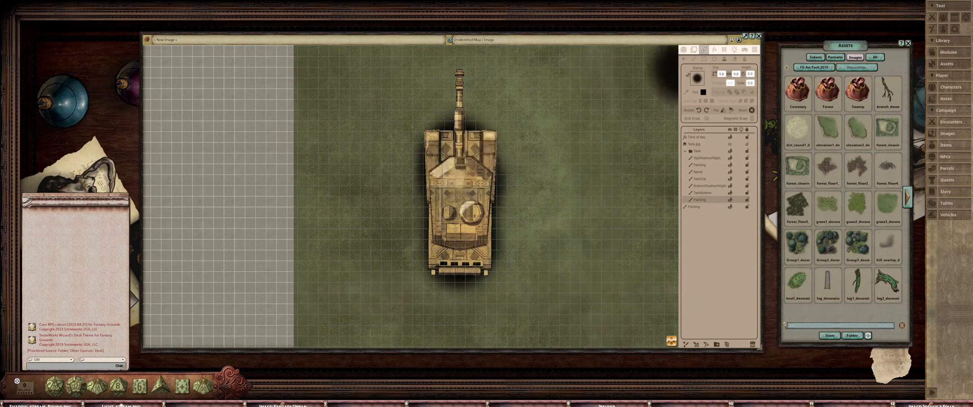
# Narrow the shadow stamp to a width of 2.0 and stamp soft black shadows beneath the tank's barrel
pyautogui.click(722, 73)
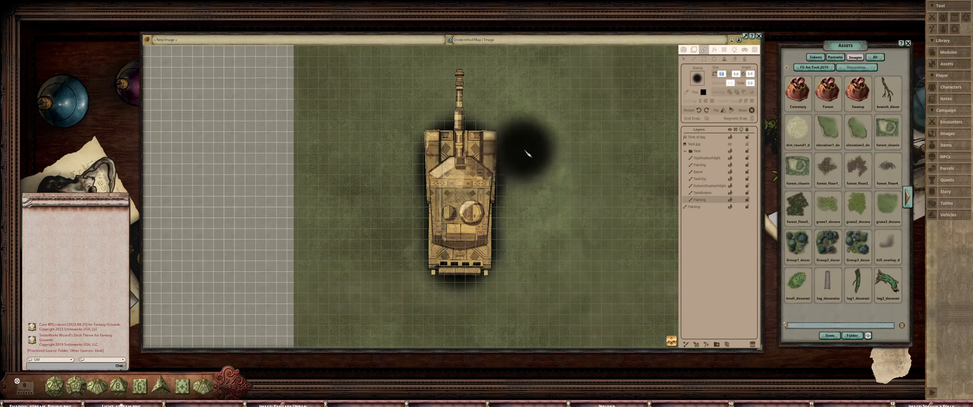
pyautogui.write('1.0')
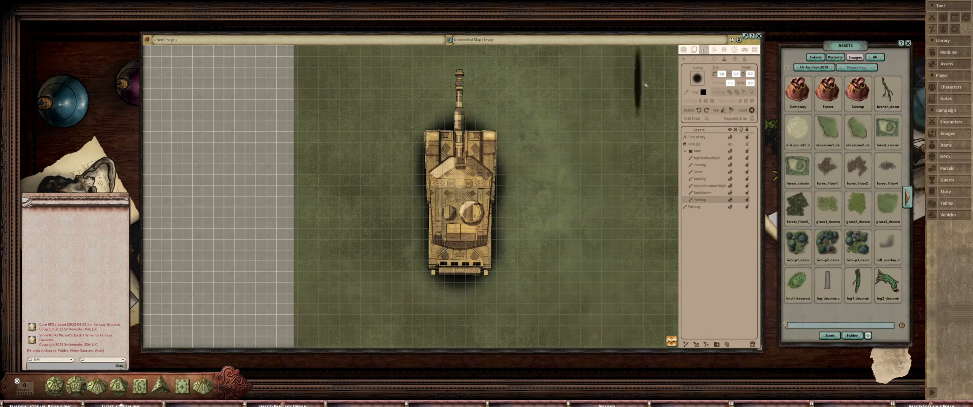
pyautogui.click(721, 75)
pyautogui.write('2.0')
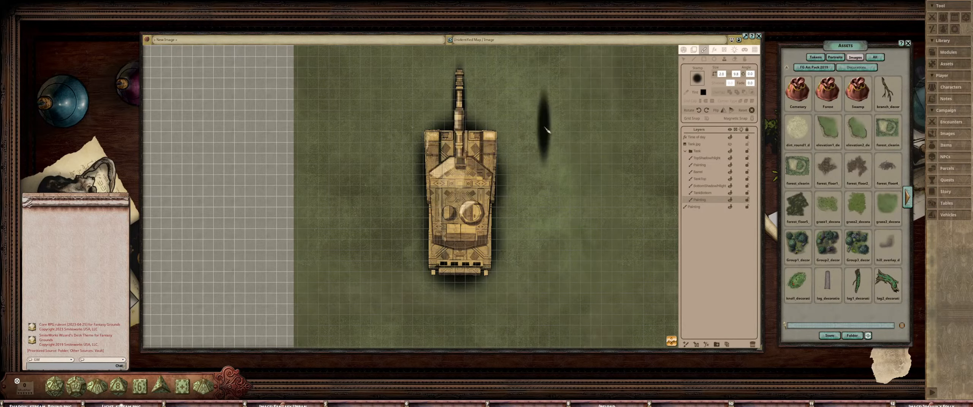
pyautogui.scroll(-5, 543, 129)
pyautogui.scroll(5, 504, 143)
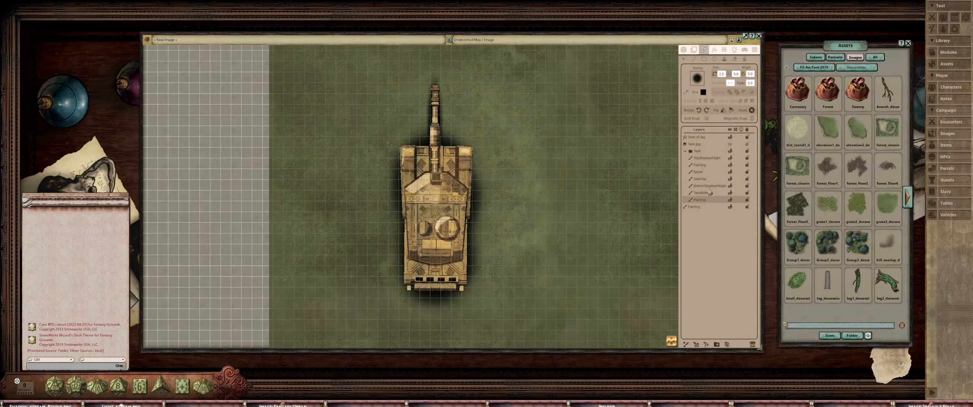
# Lower the alpha of the shadow layer's tint colour to soften the shadows around the tank
pyautogui.click(693, 50)
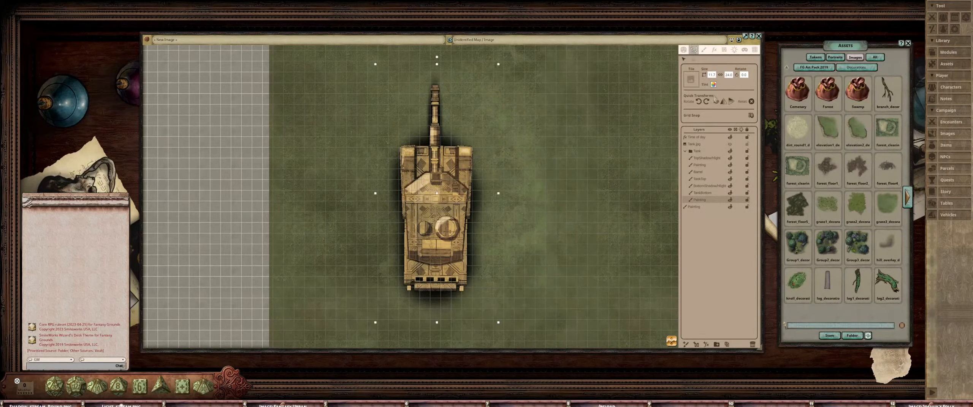
pyautogui.click(713, 84)
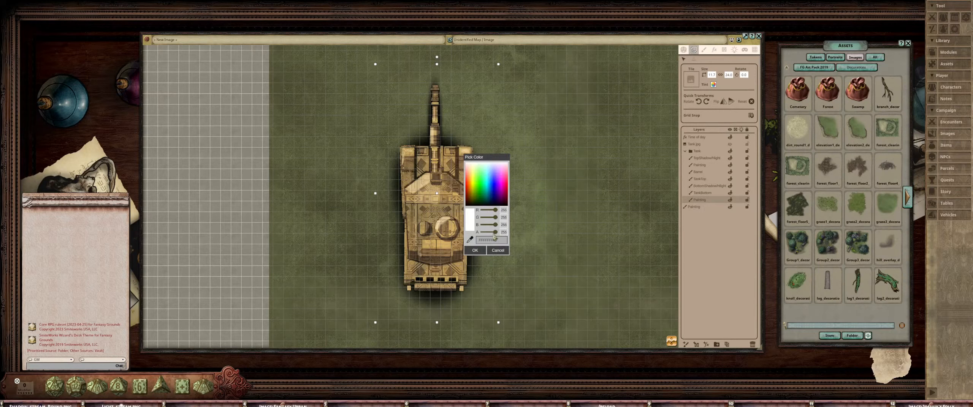
pyautogui.moveTo(494, 237); pyautogui.dragTo(490, 234)
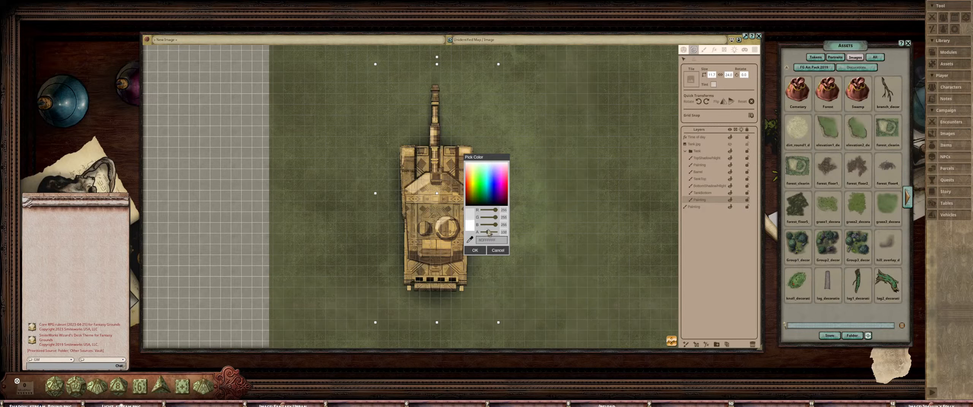
pyautogui.click(475, 250)
pyautogui.scroll(-2, 494, 191)
pyautogui.scroll(3, 493, 157)
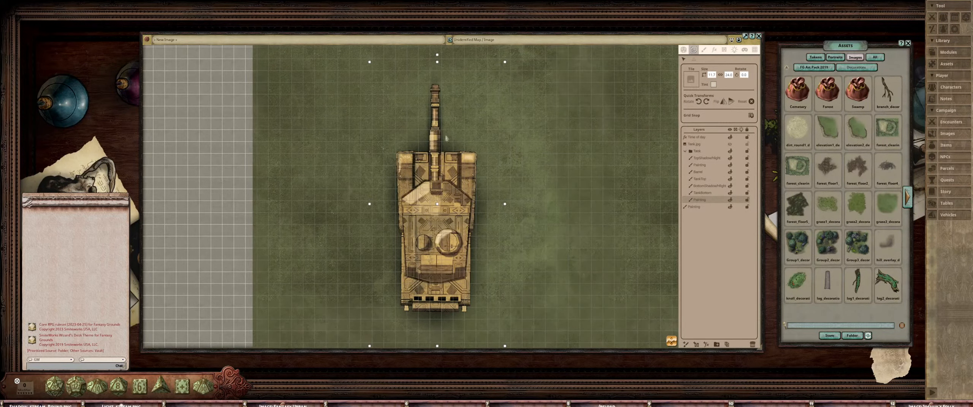
# Collapse the Tank folder and rotate the whole folder about 90 degrees clockwise so the barrel points right
pyautogui.click(691, 153)
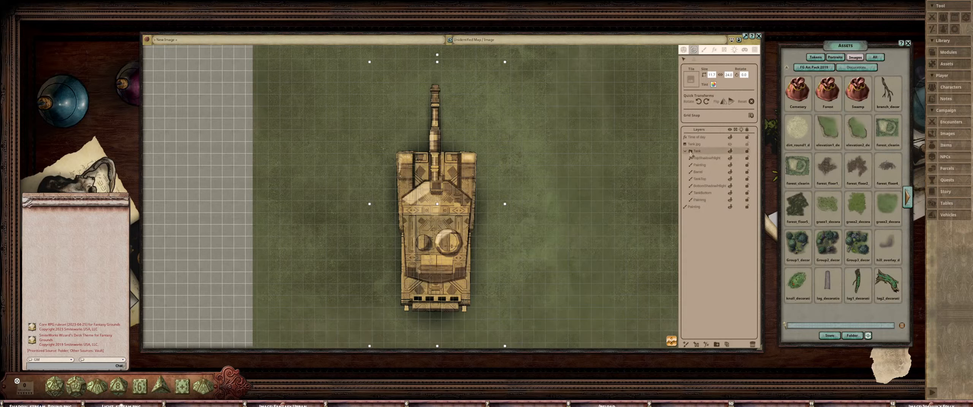
pyautogui.click(686, 151)
pyautogui.scroll(-2, 570, 156)
pyautogui.moveTo(563, 156); pyautogui.dragTo(463, 142)
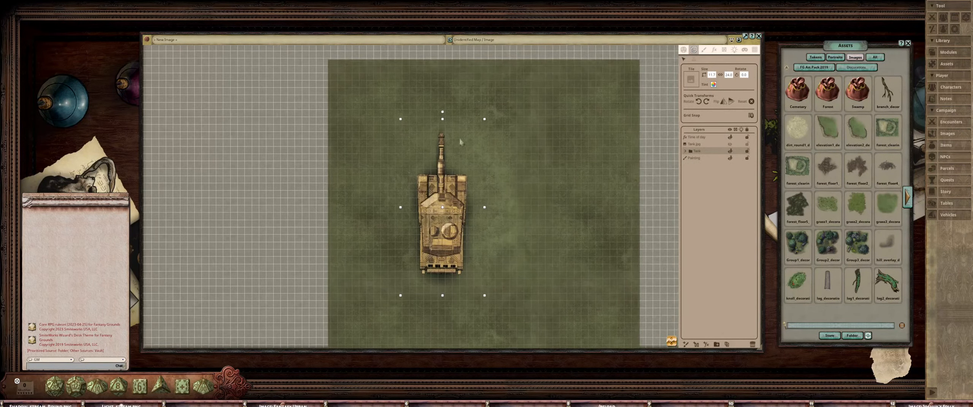
pyautogui.moveTo(446, 116); pyautogui.dragTo(588, 211)
pyautogui.scroll(2, 623, 171)
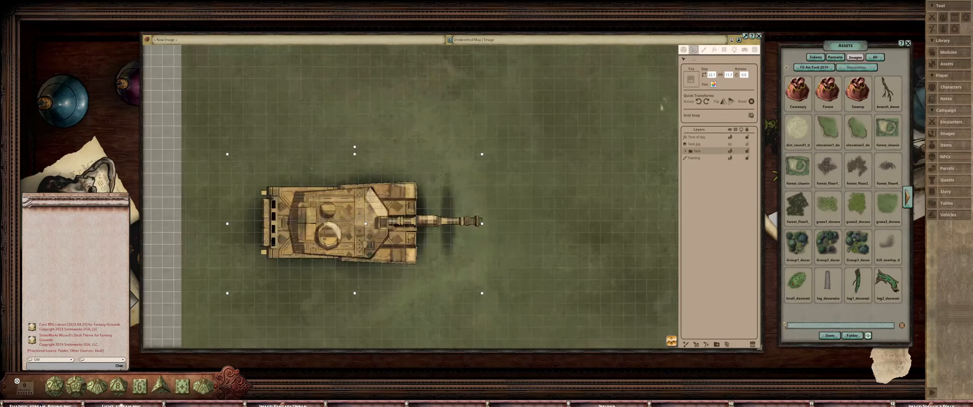
# Remove the misplaced barrel shadow stamps from the bottom painting layer of the Tank folder
pyautogui.click(704, 51)
pyautogui.click(686, 152)
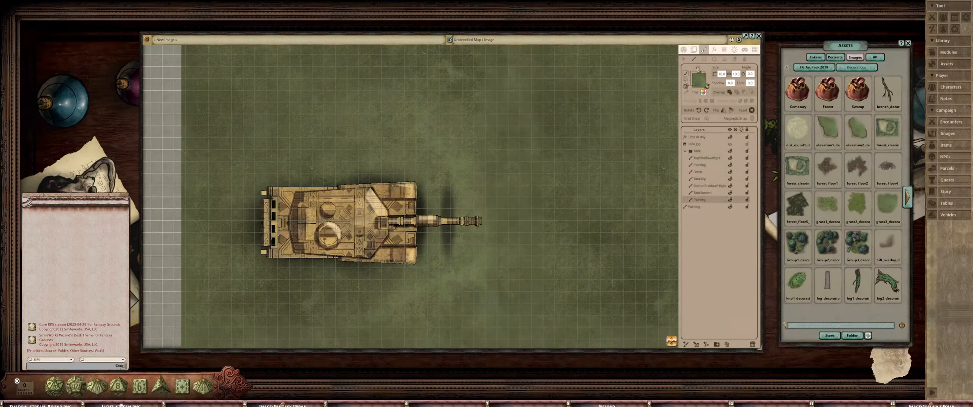
pyautogui.click(683, 59)
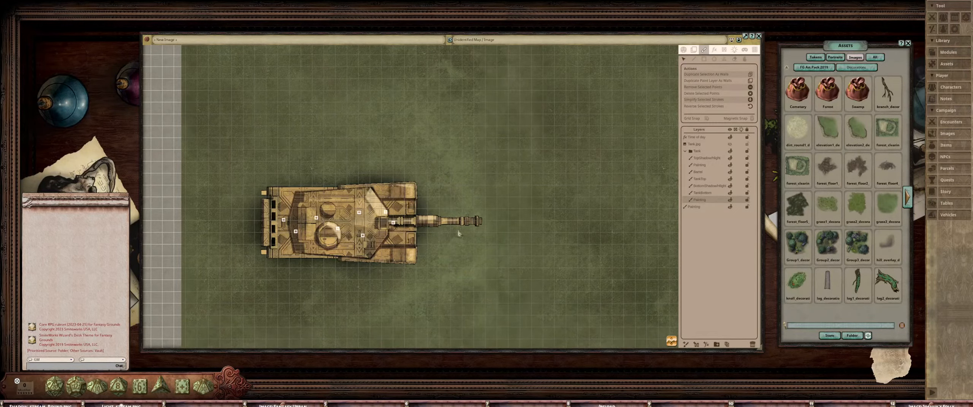
pyautogui.moveTo(461, 233); pyautogui.dragTo(513, 205)
pyautogui.scroll(2, 472, 210)
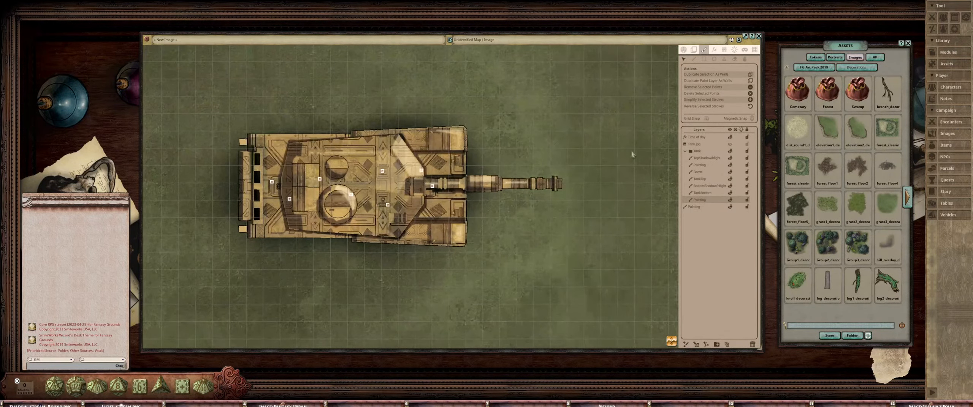
# Resize the shadow stamp to a small circle and stamp soft black shadows beneath the tank's barrel
pyautogui.click(724, 58)
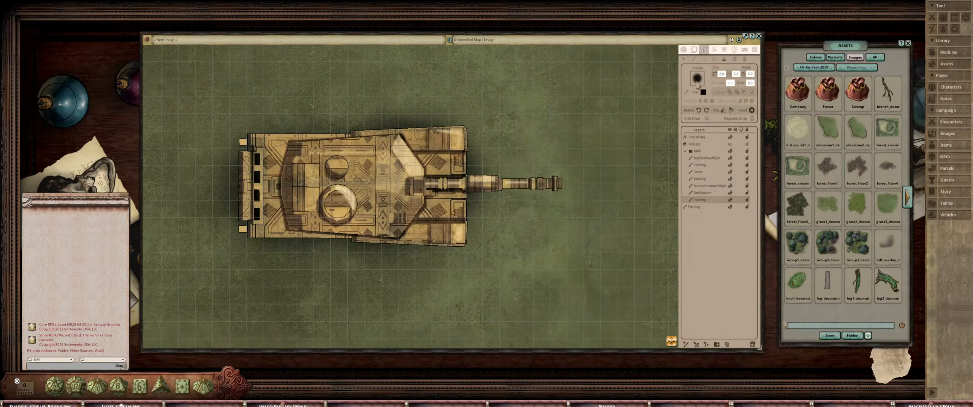
pyautogui.scroll(-5, 736, 74)
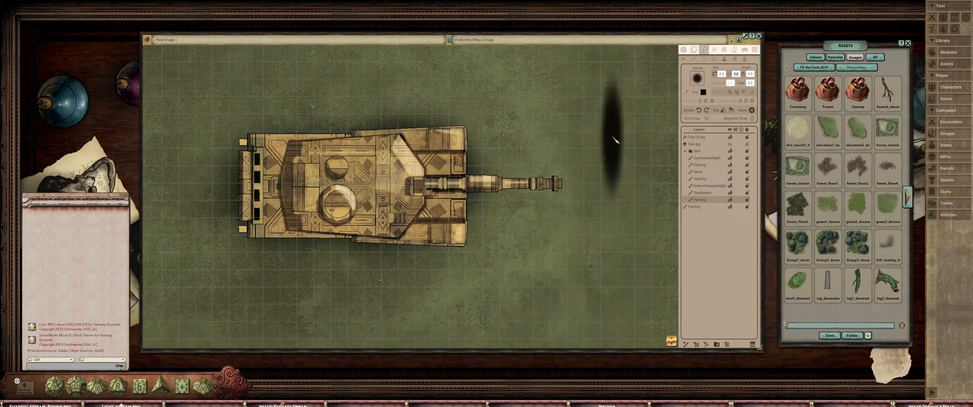
pyautogui.moveTo(479, 185); pyautogui.dragTo(484, 187)
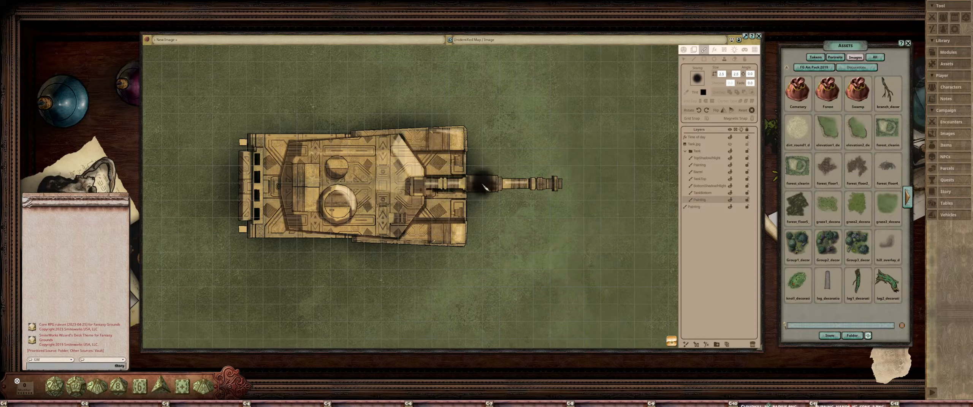
pyautogui.scroll(1, 483, 187)
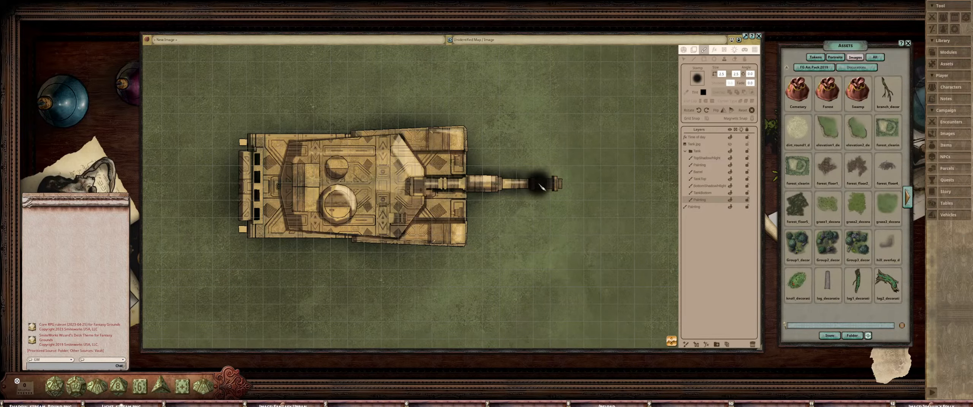
pyautogui.scroll(-3, 632, 175)
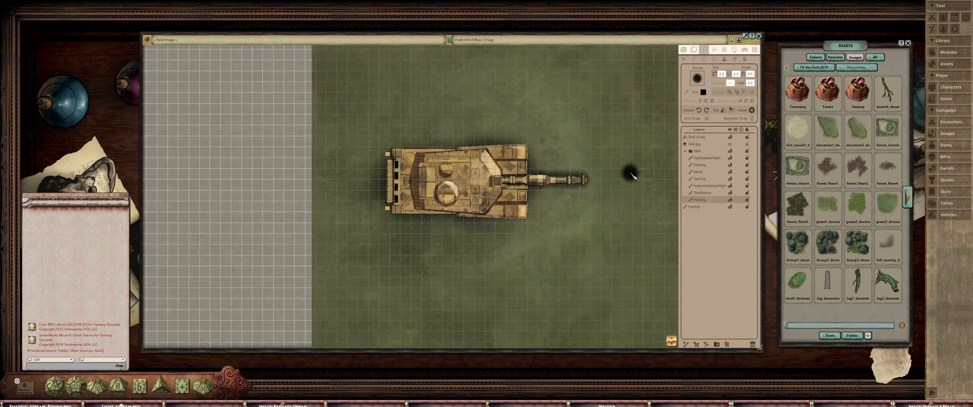
pyautogui.scroll(-2, 631, 175)
pyautogui.scroll(3, 536, 170)
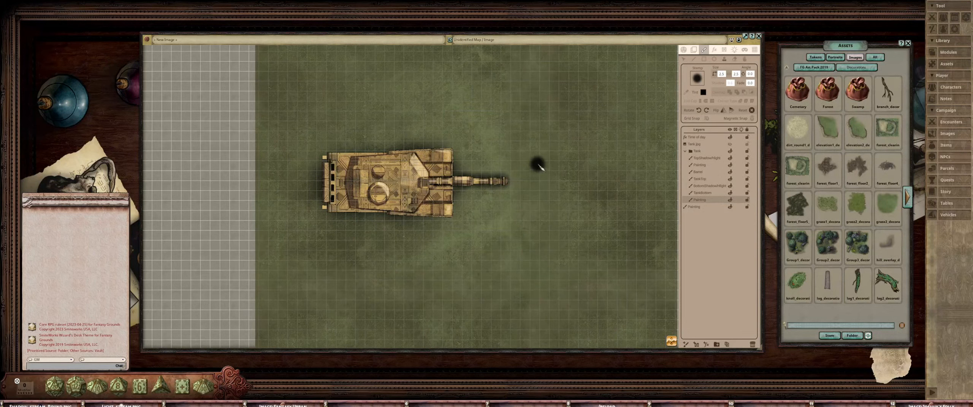
# Collapse the Tank folder and rotate the whole folder about 65 degrees counterclockwise so the barrel points up and slightly right
pyautogui.click(694, 50)
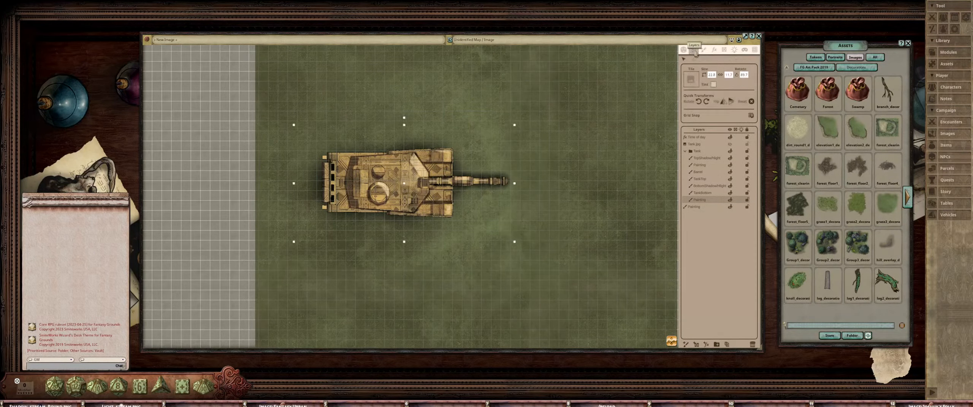
pyautogui.click(698, 153)
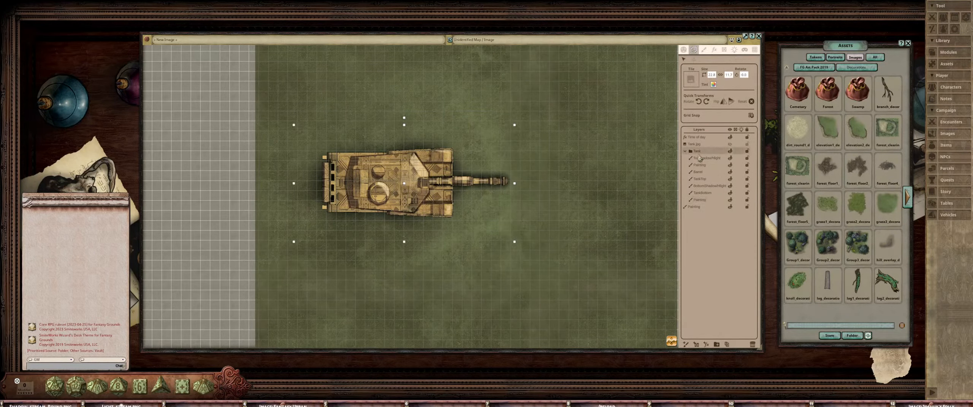
pyautogui.click(685, 151)
pyautogui.scroll(-3, 490, 148)
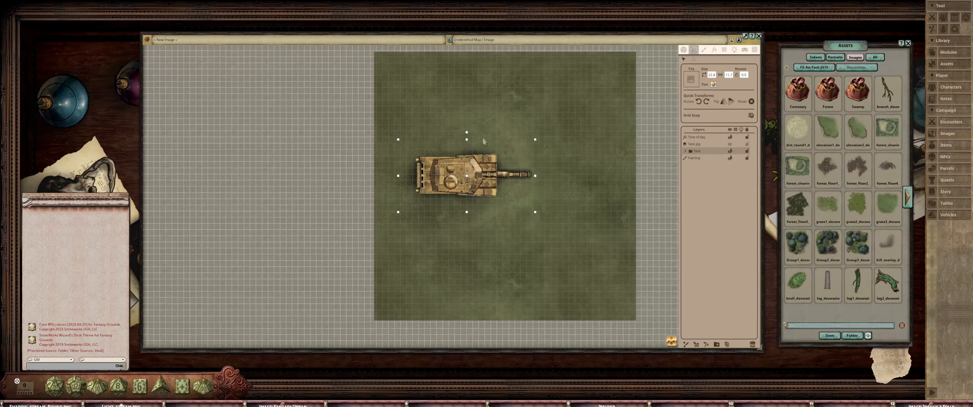
pyautogui.keyDown('ctrl'); pyautogui.scroll(2, 450, 135); pyautogui.keyUp('ctrl')
pyautogui.moveTo(449, 135); pyautogui.dragTo(420, 157)
pyautogui.scroll(3, 501, 154)
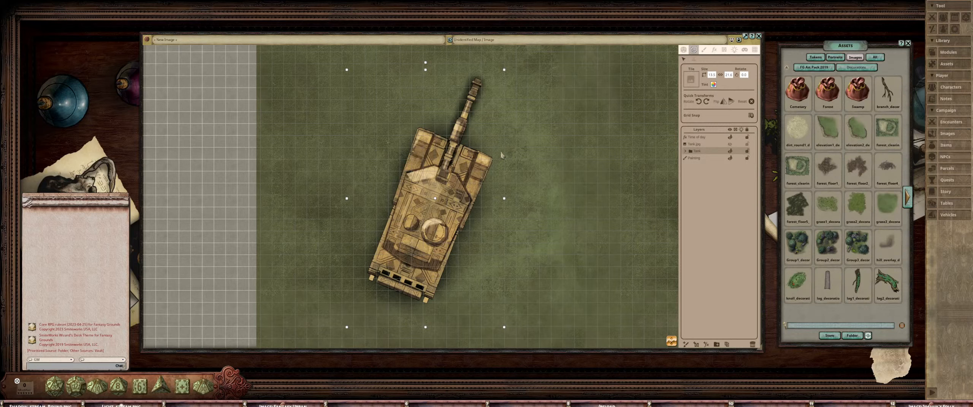
# Examine the rotated tank and its shadows against the grass ground at several zoom levels
pyautogui.scroll(-2, 555, 177)
pyautogui.moveTo(555, 176); pyautogui.dragTo(413, 211)
pyautogui.scroll(-2, 393, 191)
pyautogui.scroll(2, 459, 196)
pyautogui.scroll(-2, 460, 196)
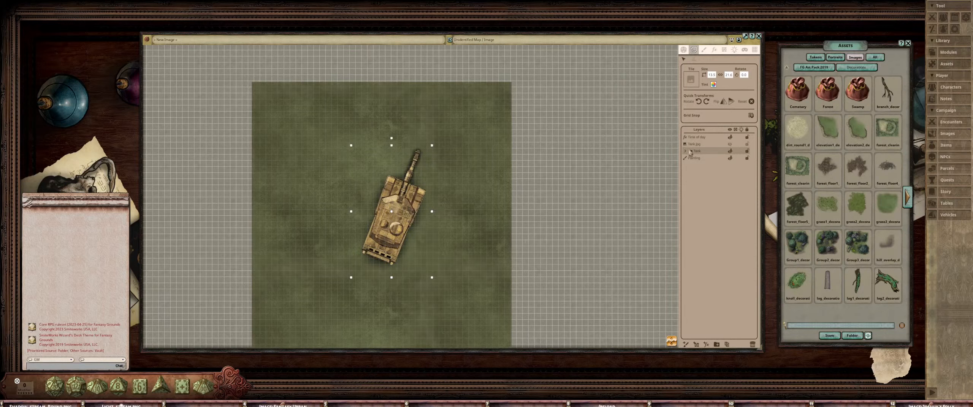
pyautogui.scroll(-2, 440, 191)
pyautogui.scroll(3, 455, 189)
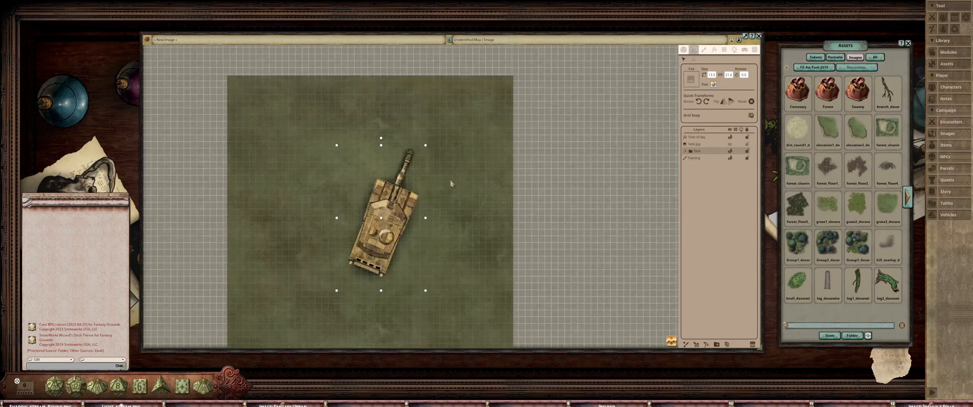
pyautogui.moveTo(446, 202); pyautogui.dragTo(434, 188)
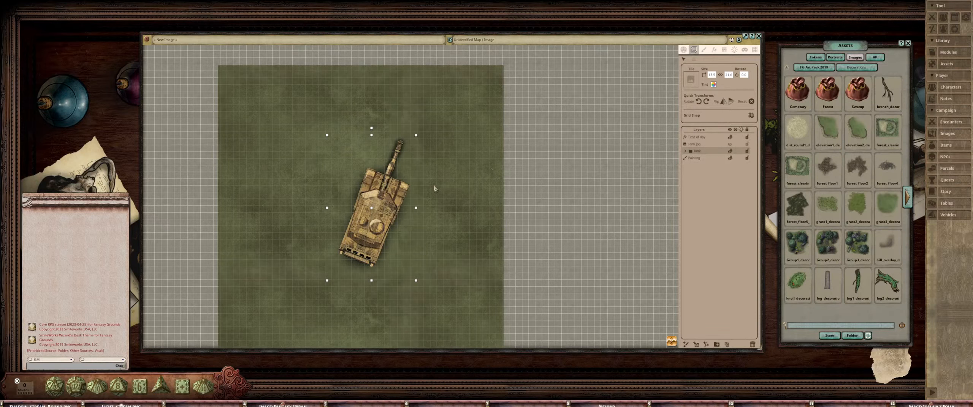
pyautogui.scroll(-1, 435, 189)
pyautogui.moveTo(437, 198); pyautogui.dragTo(414, 184)
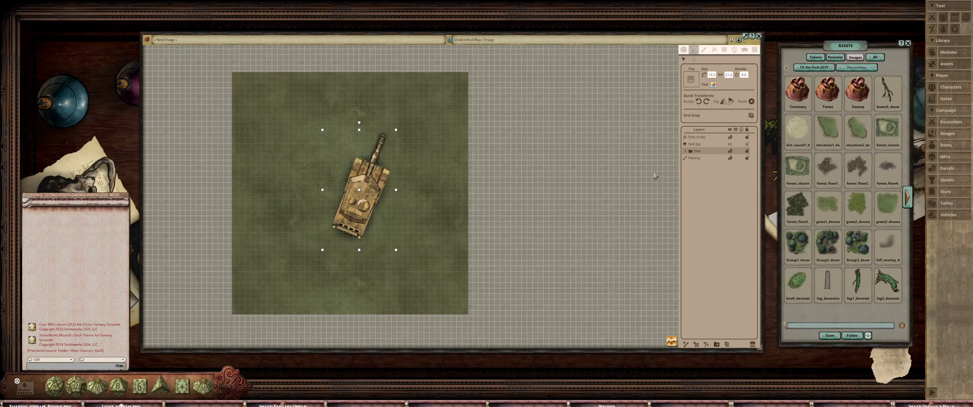
# Duplicate the Tank folder and place the copy to the upper left of the original tank
pyautogui.click(727, 344)
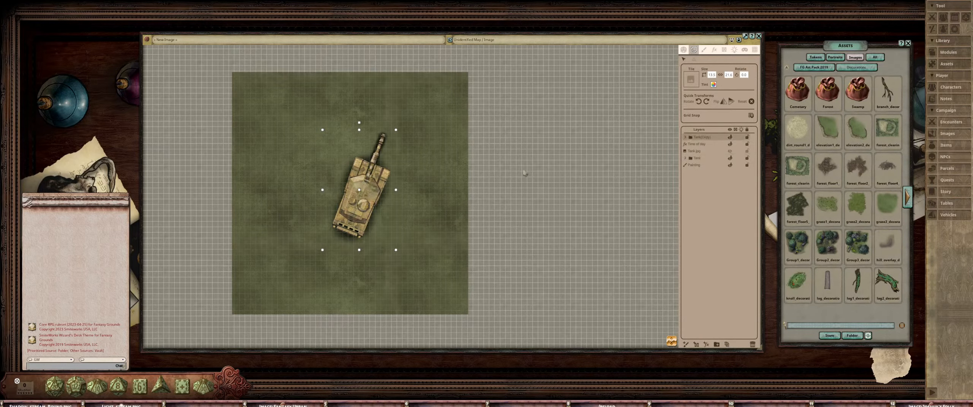
pyautogui.moveTo(386, 215); pyautogui.dragTo(495, 231)
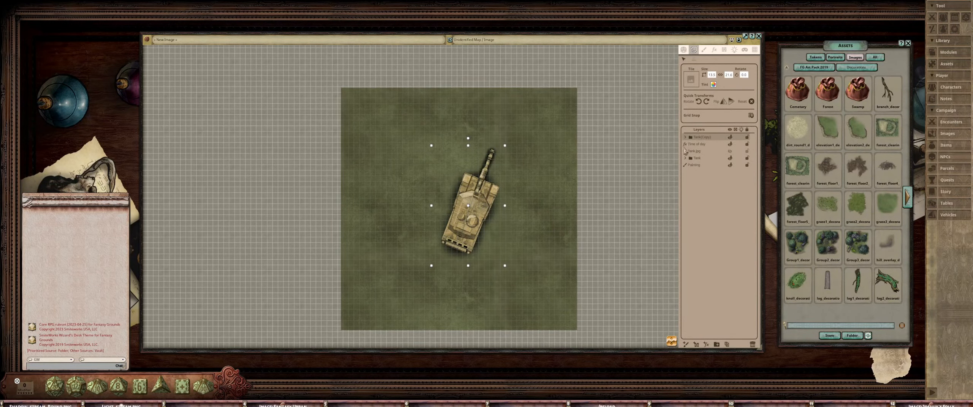
pyautogui.moveTo(495, 210); pyautogui.dragTo(435, 177)
pyautogui.scroll(5, 488, 180)
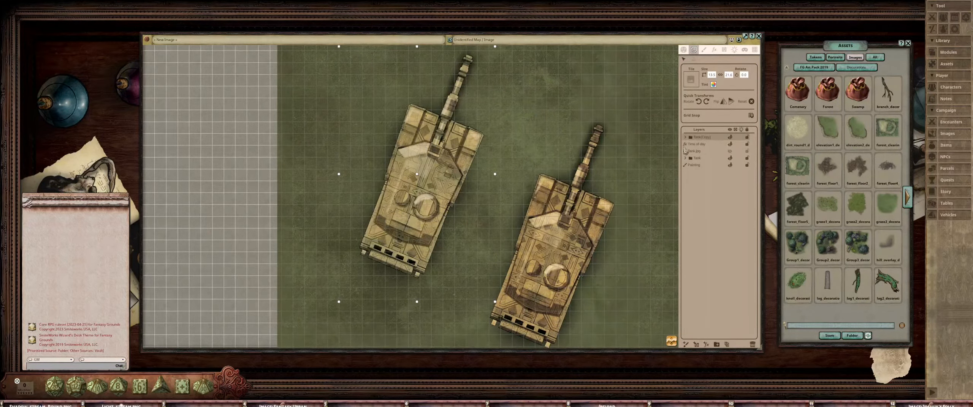
pyautogui.scroll(-3, 572, 173)
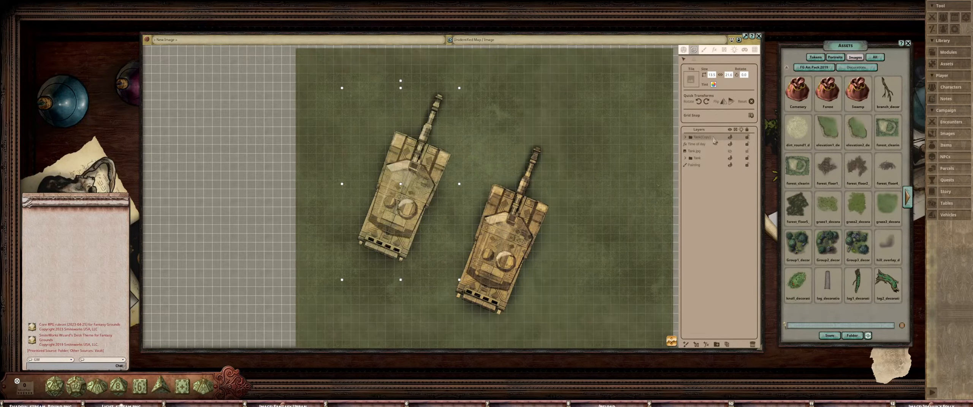
# Move the copied tank folder below the Time of day layer in the layer order
pyautogui.moveTo(722, 140); pyautogui.dragTo(716, 144)
pyautogui.scroll(-3, 535, 174)
pyautogui.moveTo(555, 153); pyautogui.dragTo(552, 164)
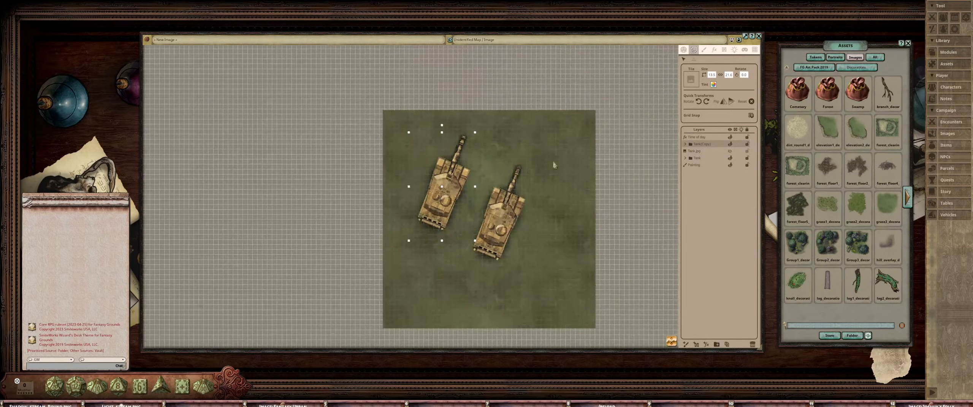
pyautogui.scroll(2, 552, 164)
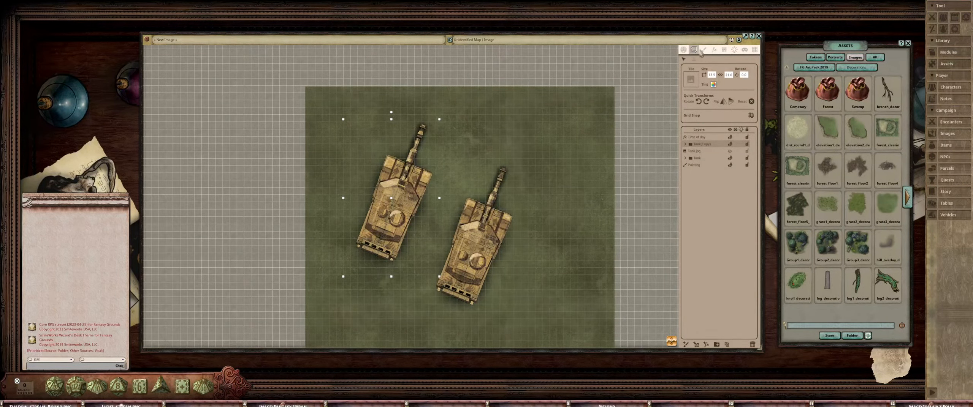
# Tint the copied tank folder a pale, muted green
pyautogui.click(713, 84)
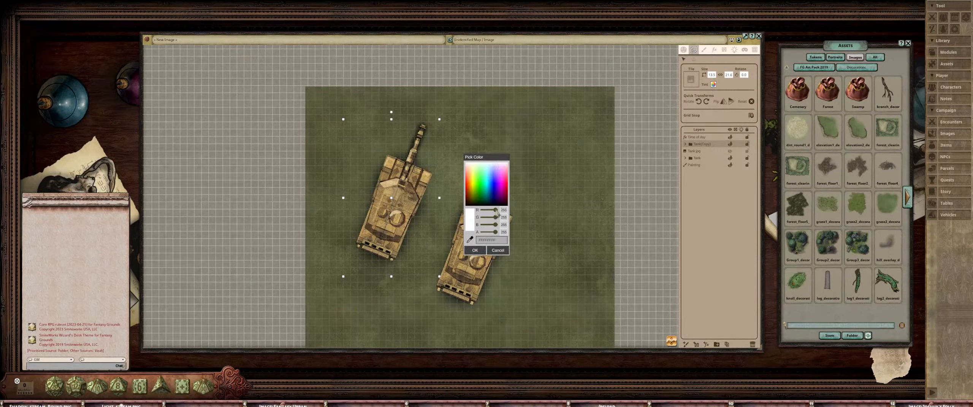
pyautogui.moveTo(497, 213); pyautogui.dragTo(491, 232)
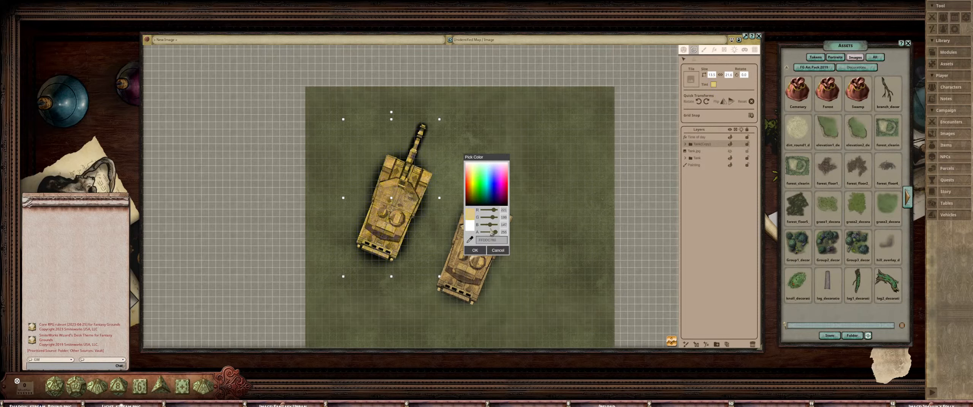
pyautogui.moveTo(484, 192); pyautogui.dragTo(482, 172)
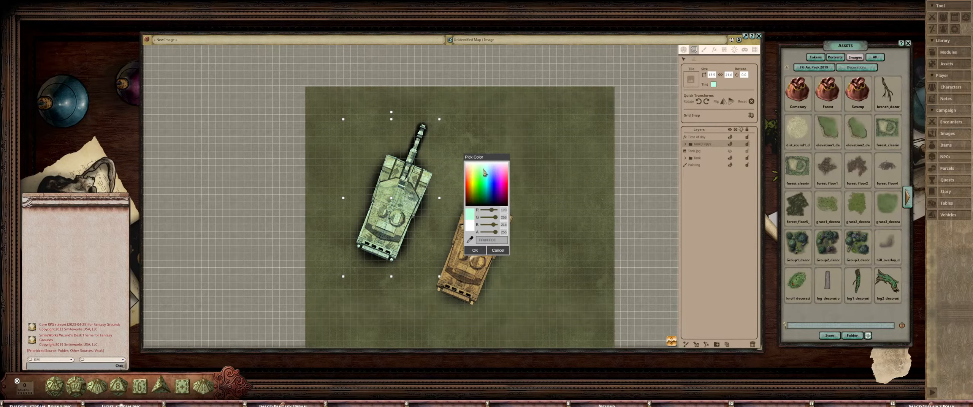
pyautogui.moveTo(482, 174); pyautogui.dragTo(481, 173)
pyautogui.scroll(5, 427, 203)
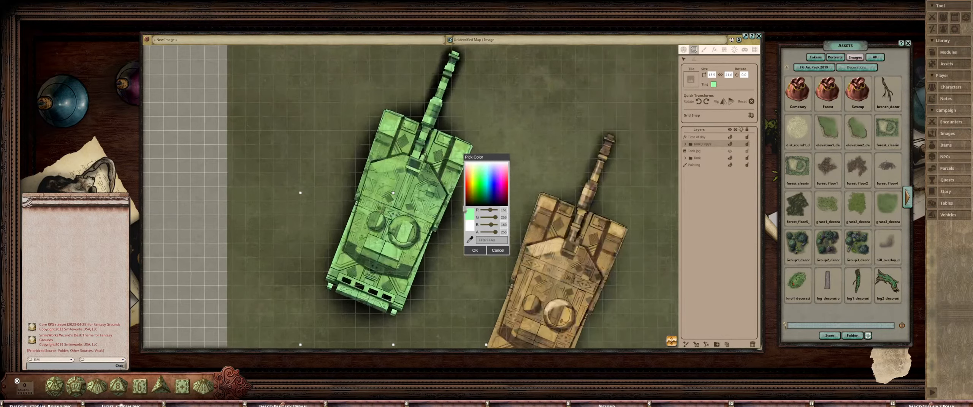
pyautogui.moveTo(496, 219); pyautogui.dragTo(494, 220)
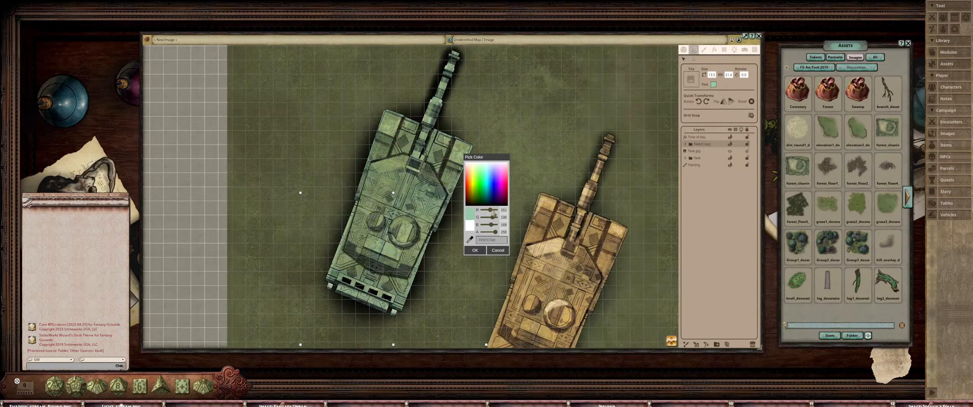
pyautogui.click(493, 211)
pyautogui.click(475, 250)
# Rotate the green tank copy about 90 degrees clockwise so its barrel points down and to the right
pyautogui.scroll(-6, 497, 186)
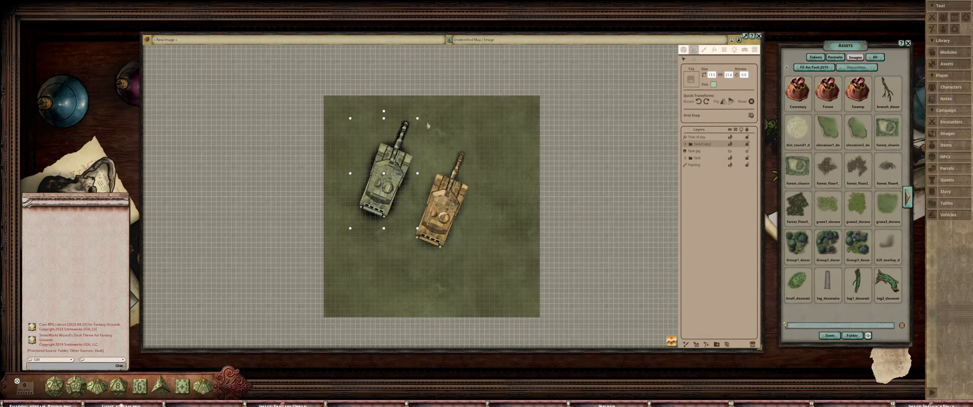
pyautogui.moveTo(384, 111); pyautogui.dragTo(384, 145)
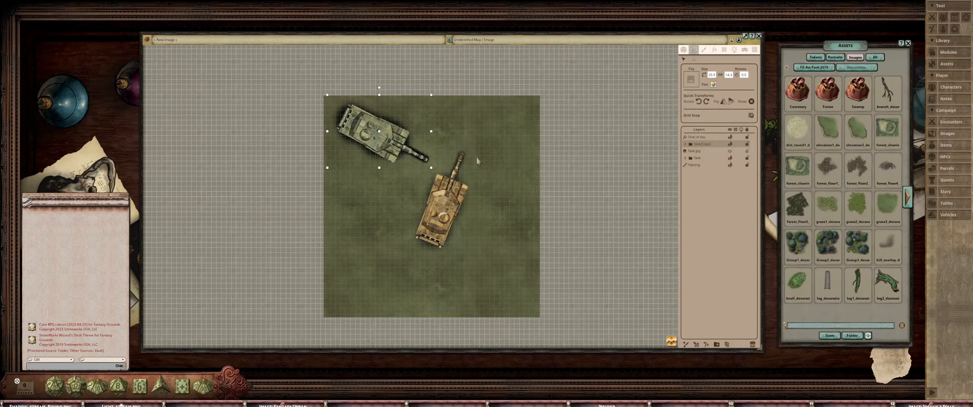
pyautogui.scroll(5, 494, 147)
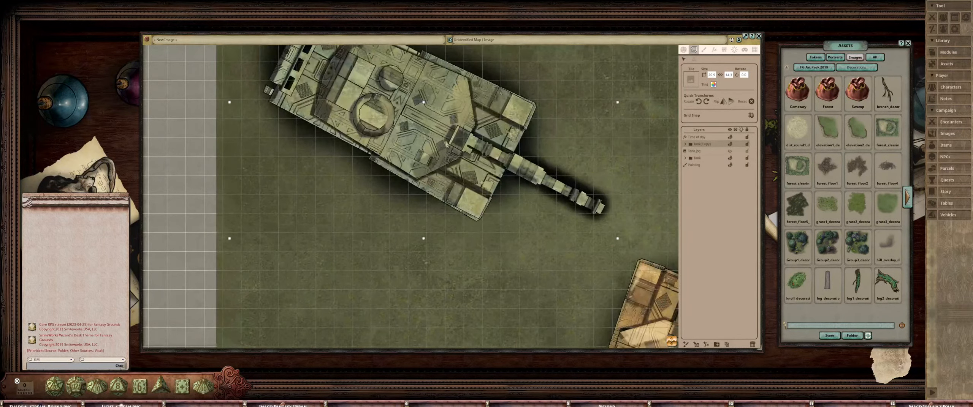
pyautogui.scroll(-5, 448, 148)
pyautogui.scroll(2, 389, 155)
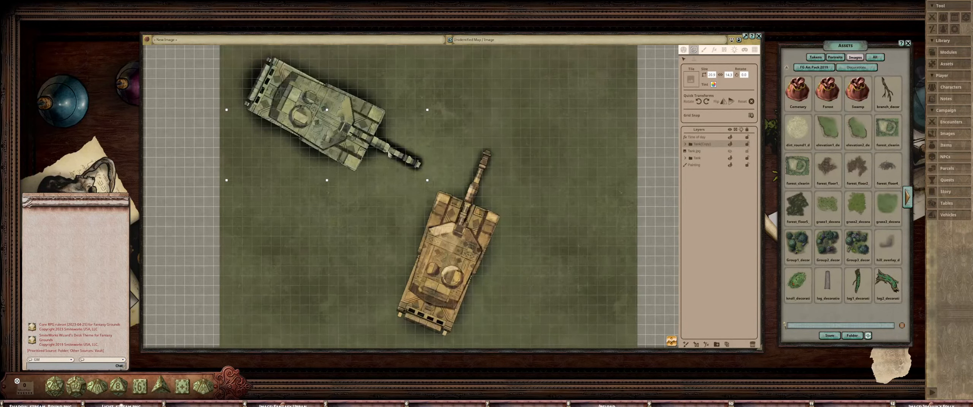
# Delete the copied green tank folder, keeping only the original tank on the grass
pyautogui.click(752, 345)
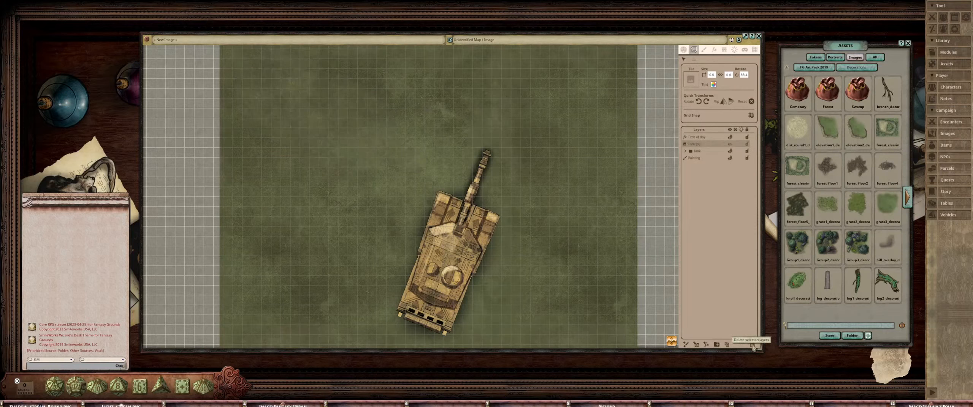
pyautogui.scroll(-5, 584, 225)
pyautogui.scroll(4, 469, 187)
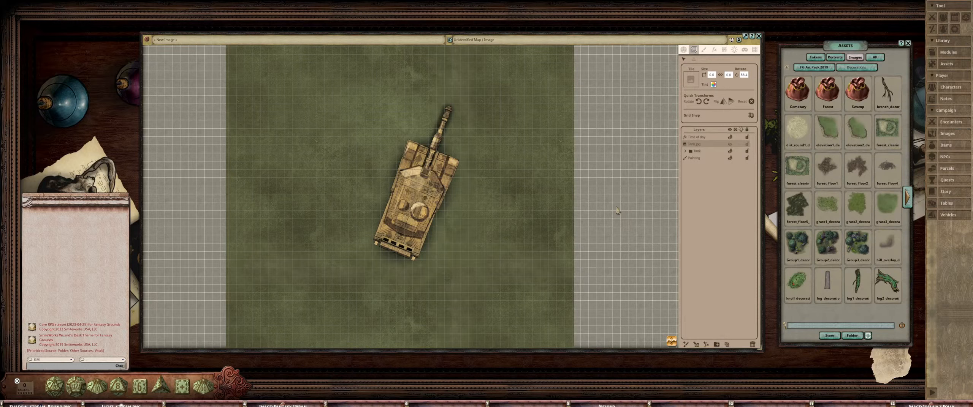
pyautogui.moveTo(482, 215); pyautogui.dragTo(445, 205)
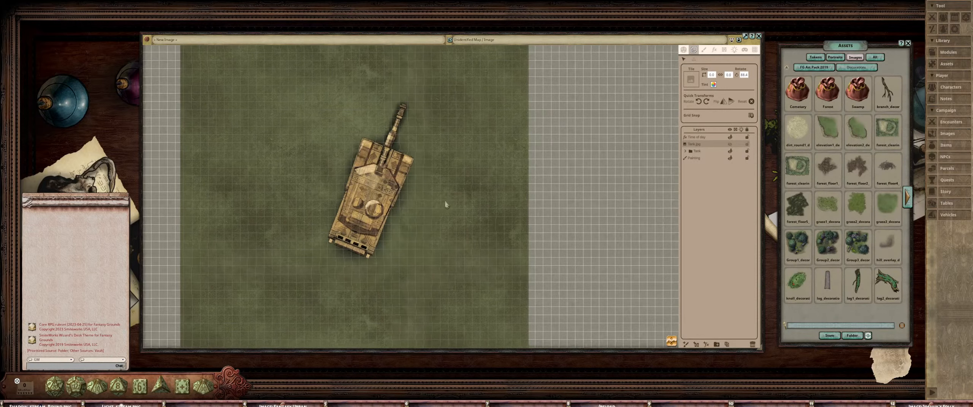
# Delete the leftover JPG image layer between the Time of day layer and the Tank folder
pyautogui.scroll(-3, 445, 203)
pyautogui.scroll(4, 433, 200)
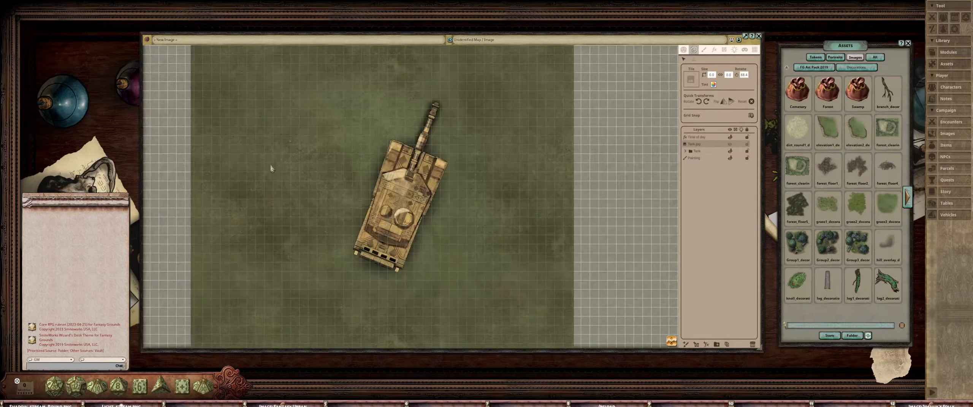
pyautogui.scroll(-3, 480, 174)
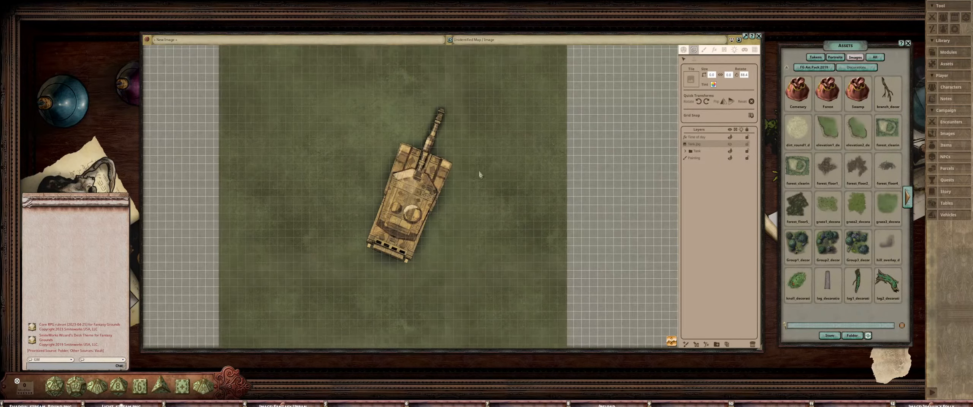
pyautogui.scroll(3, 448, 171)
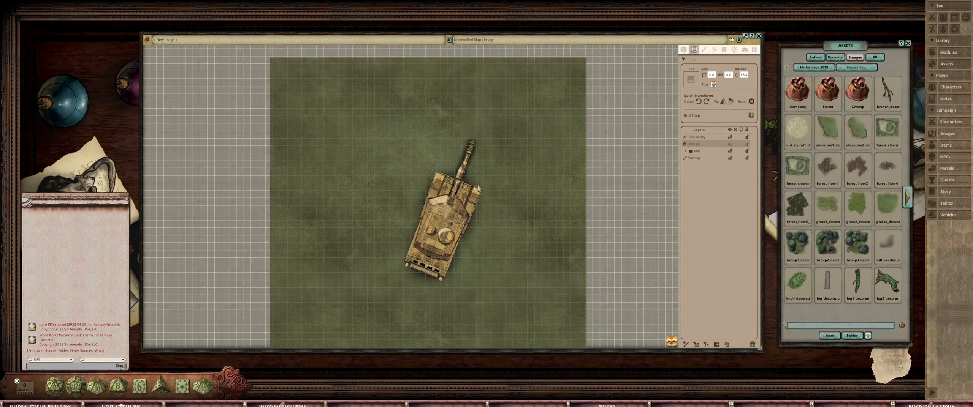
pyautogui.moveTo(613, 199); pyautogui.dragTo(471, 169)
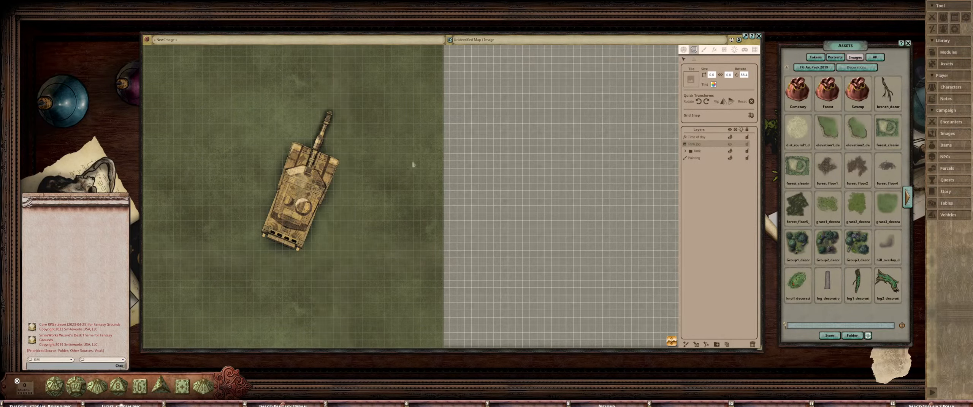
pyautogui.moveTo(354, 179); pyautogui.dragTo(443, 182)
pyautogui.click(715, 150)
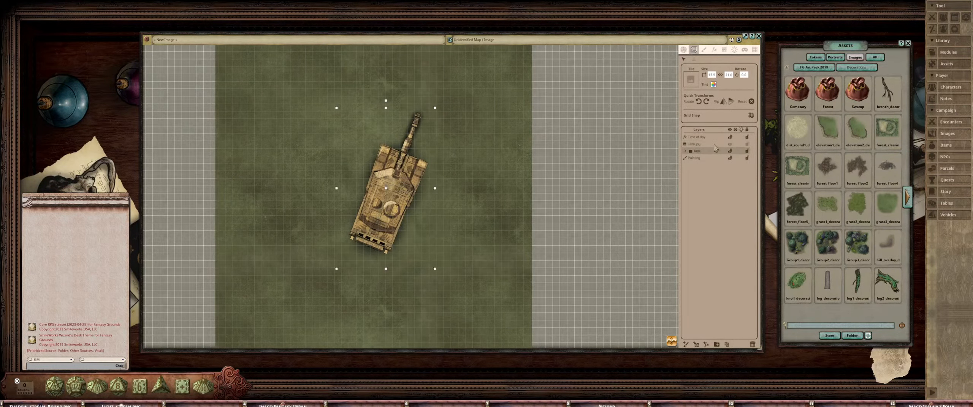
pyautogui.click(714, 144)
pyautogui.click(752, 345)
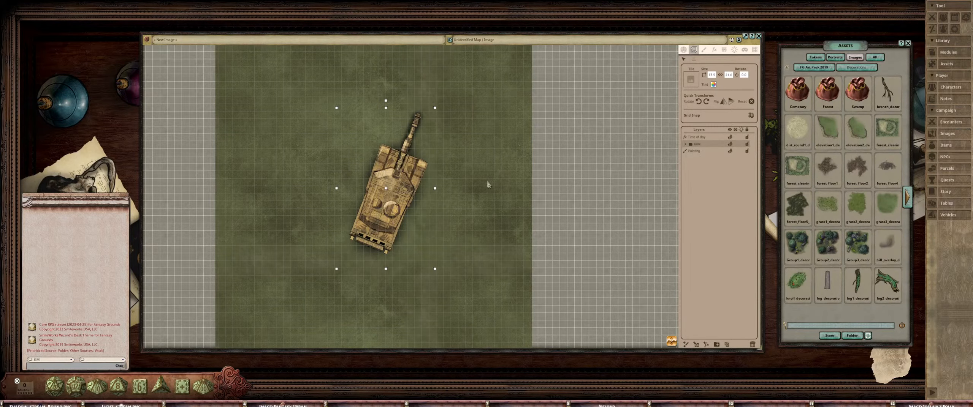
# Examine the finished tank and its soft shadows on the grass, both close up and from a distance
pyautogui.scroll(-2, 488, 185)
pyautogui.scroll(4, 488, 185)
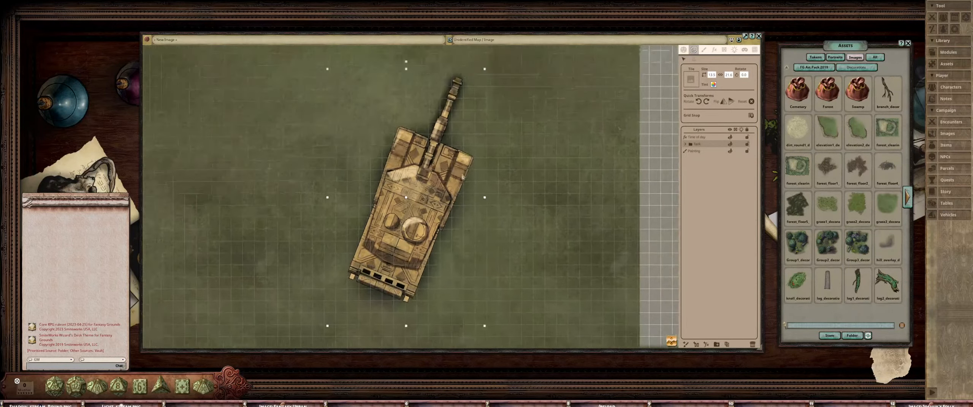
pyautogui.moveTo(480, 160); pyautogui.dragTo(440, 179)
pyautogui.scroll(-2, 465, 173)
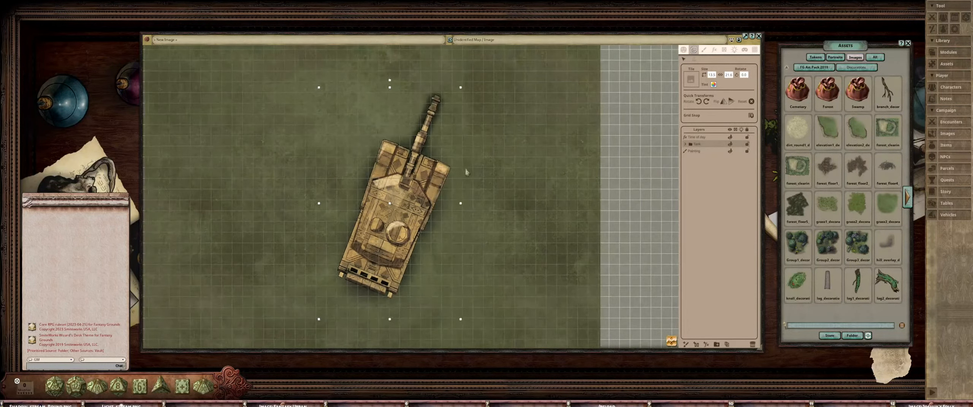
pyautogui.scroll(2, 460, 171)
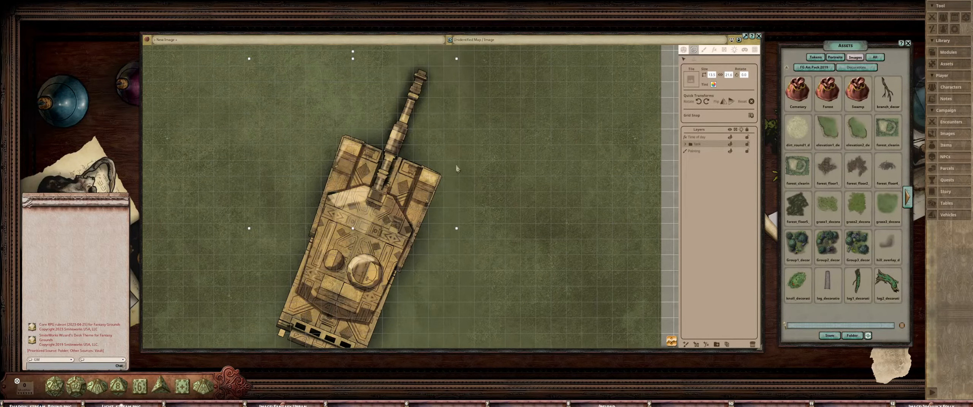
pyautogui.scroll(-3, 456, 168)
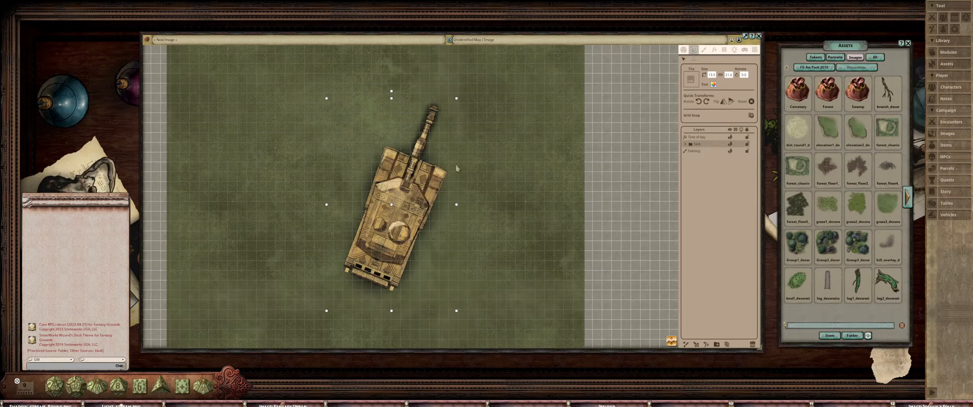
pyautogui.scroll(5, 456, 168)
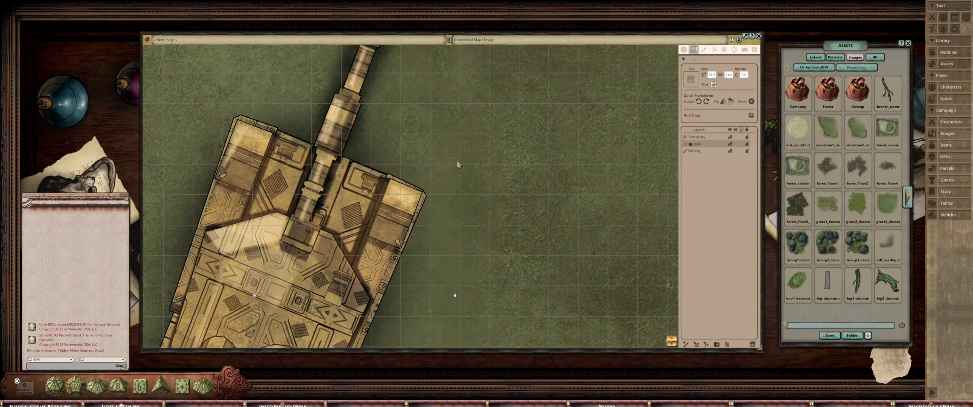
pyautogui.scroll(-2, 458, 164)
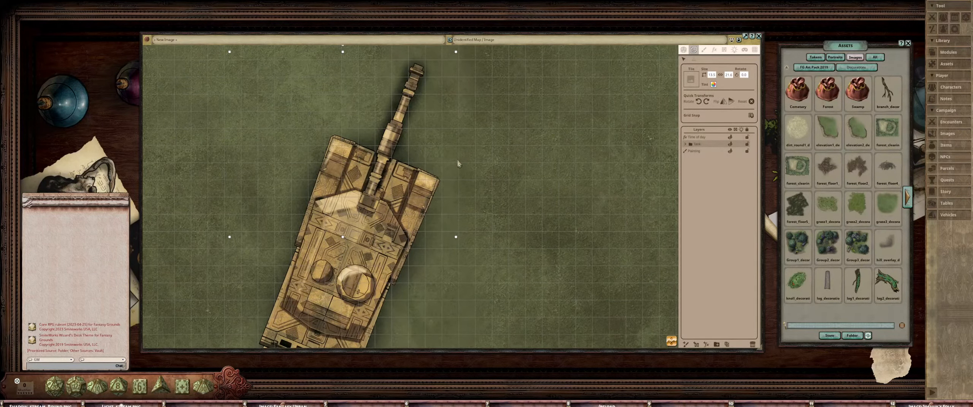
pyautogui.scroll(-2, 458, 164)
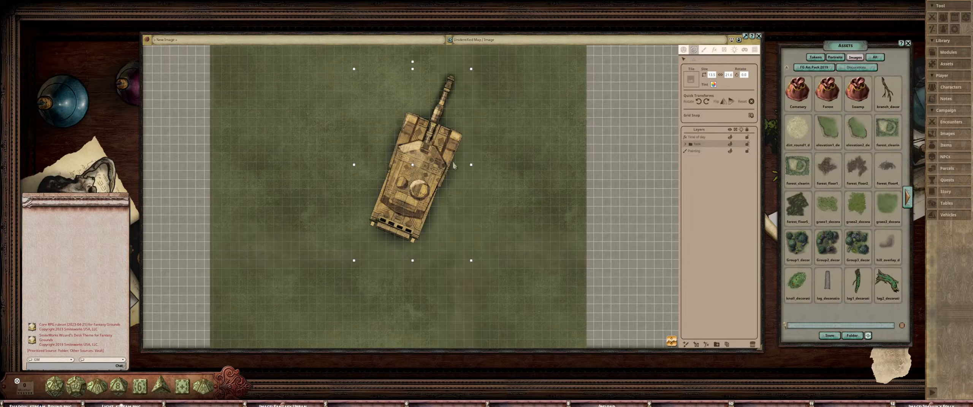
pyautogui.scroll(-3, 453, 164)
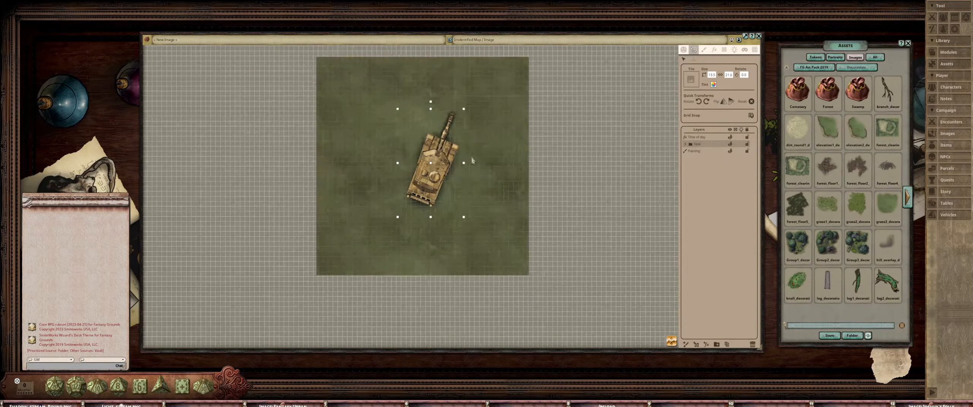
pyautogui.scroll(2, 455, 164)
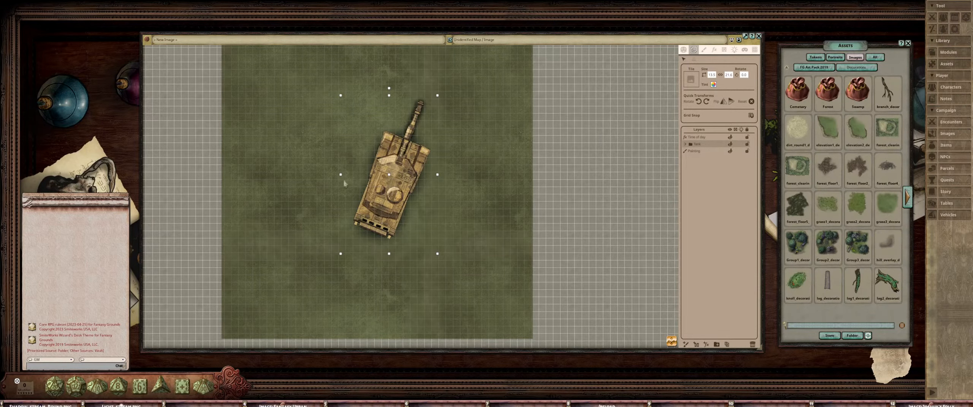
pyautogui.moveTo(344, 184); pyautogui.dragTo(300, 175)
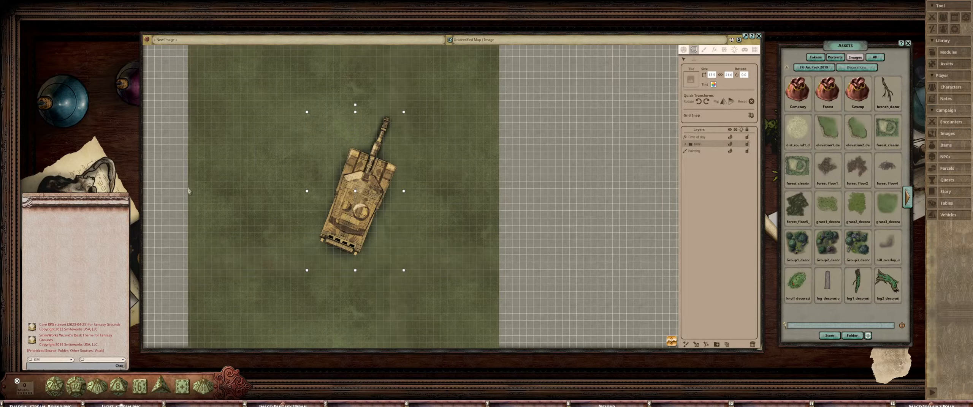
pyautogui.moveTo(294, 230); pyautogui.dragTo(361, 239)
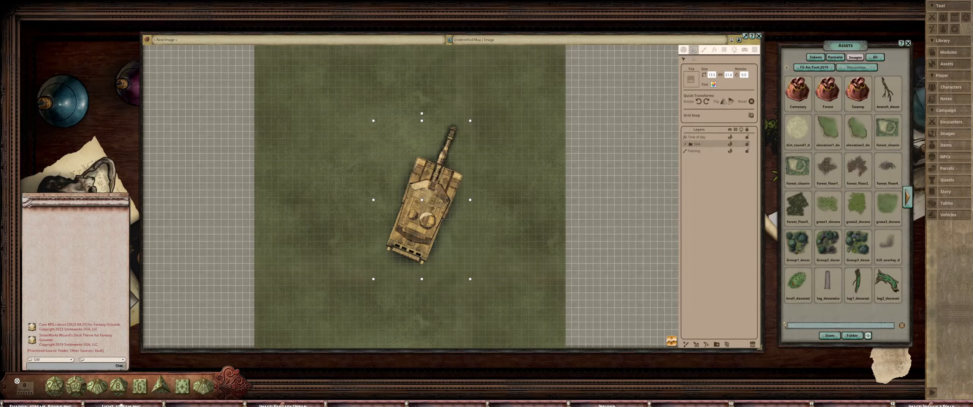
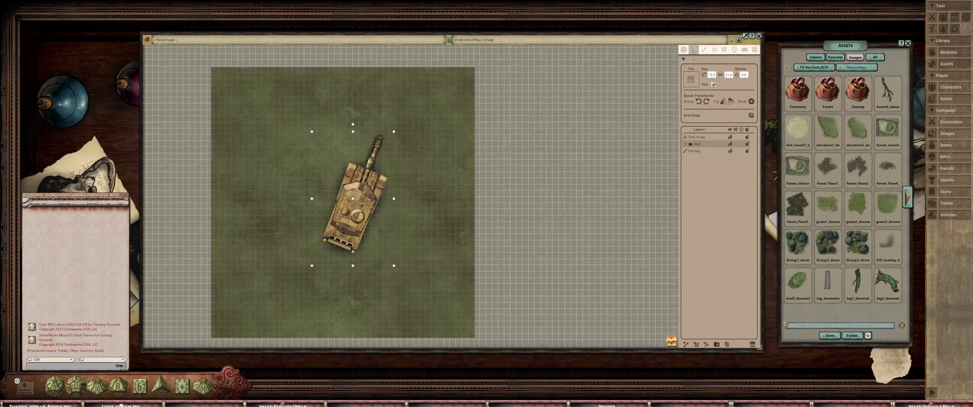
pyautogui.scroll(-3, 311, 209)
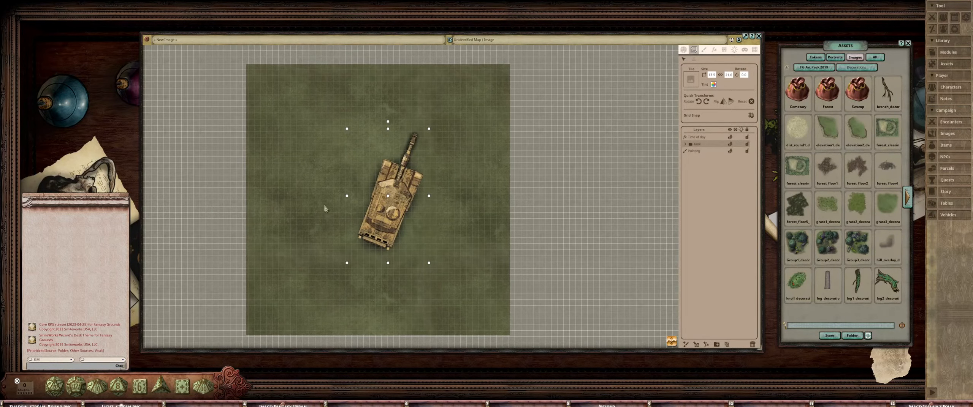
pyautogui.moveTo(485, 158); pyautogui.dragTo(528, 156)
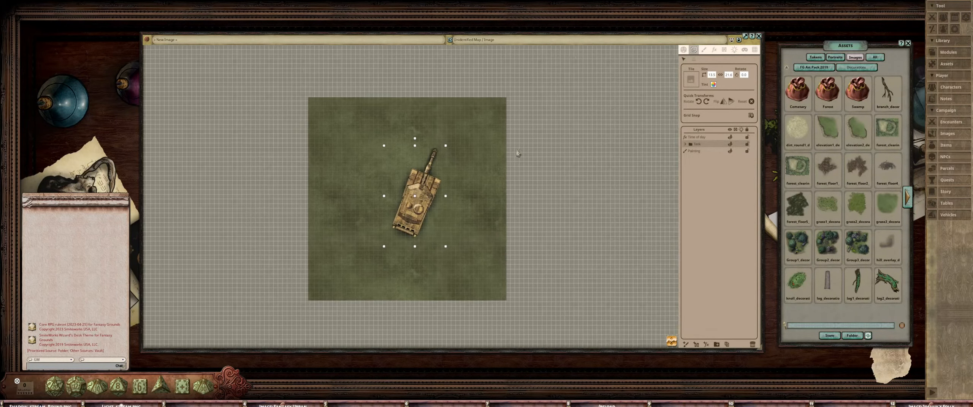
# Name the map image Tank and close its window
pyautogui.click(198, 42)
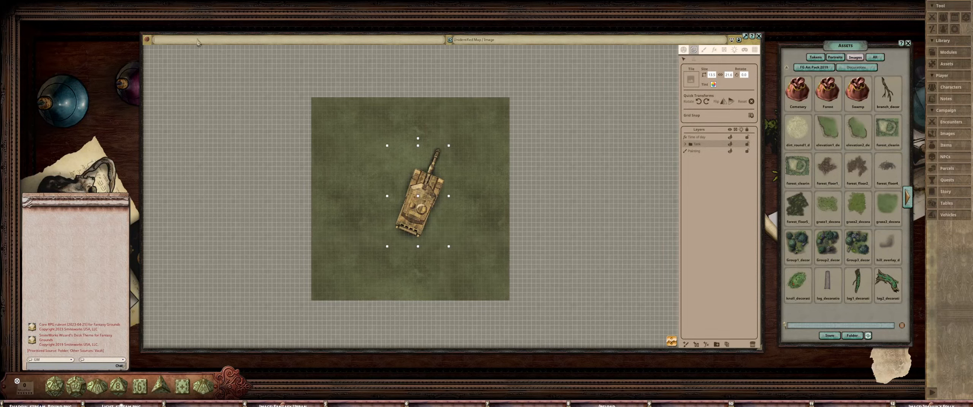
pyautogui.write('Tank')
pyautogui.click(758, 36)
# Reopen the Assets window at its top-level list of art packs and make the window taller
pyautogui.moveTo(904, 46); pyautogui.dragTo(847, 29)
pyautogui.click(841, 45)
pyautogui.click(957, 67)
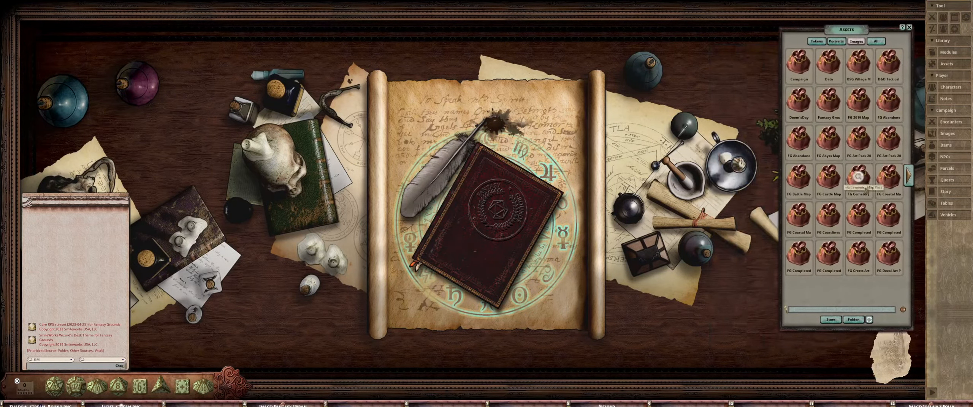
pyautogui.moveTo(888, 334); pyautogui.dragTo(888, 387)
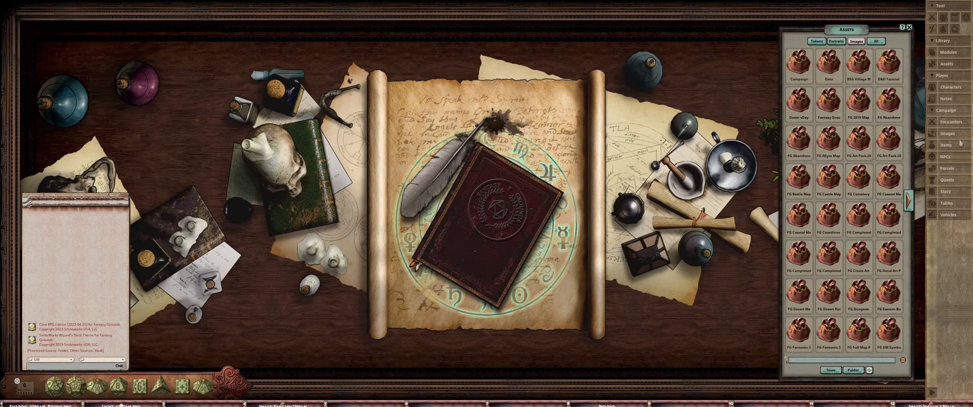
# Open the campaign's Images list in a taller window and open the PostApoc Camp map from its second page
pyautogui.click(950, 133)
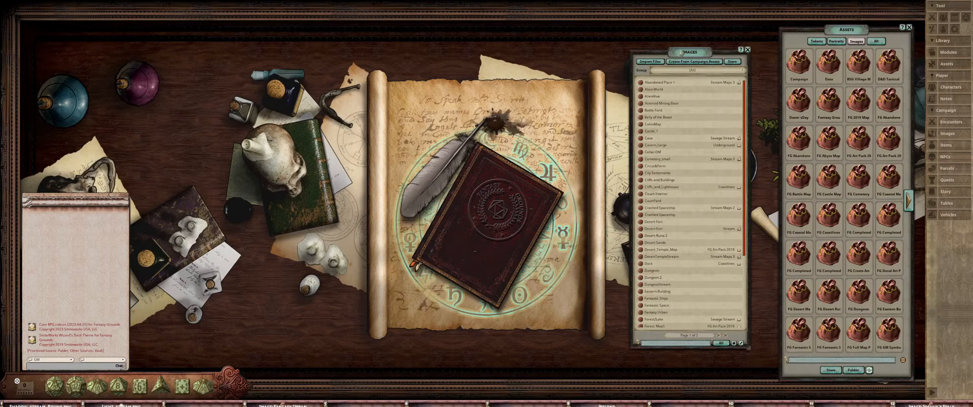
pyautogui.moveTo(682, 53); pyautogui.dragTo(688, 42)
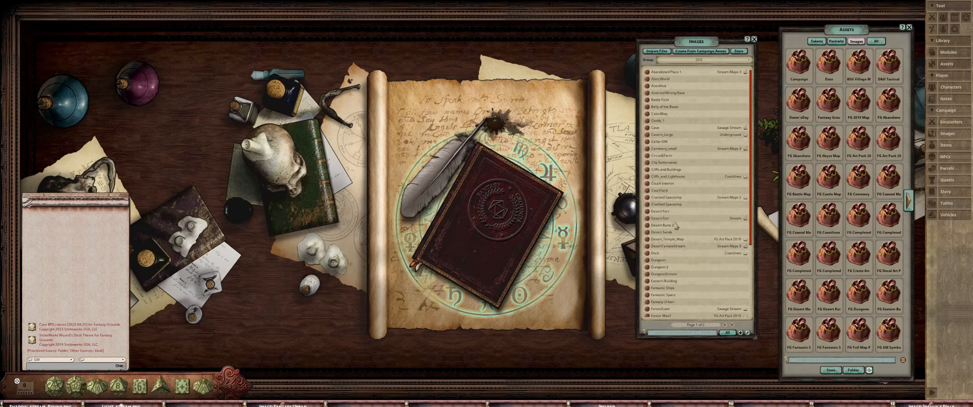
pyautogui.scroll(-5, 676, 226)
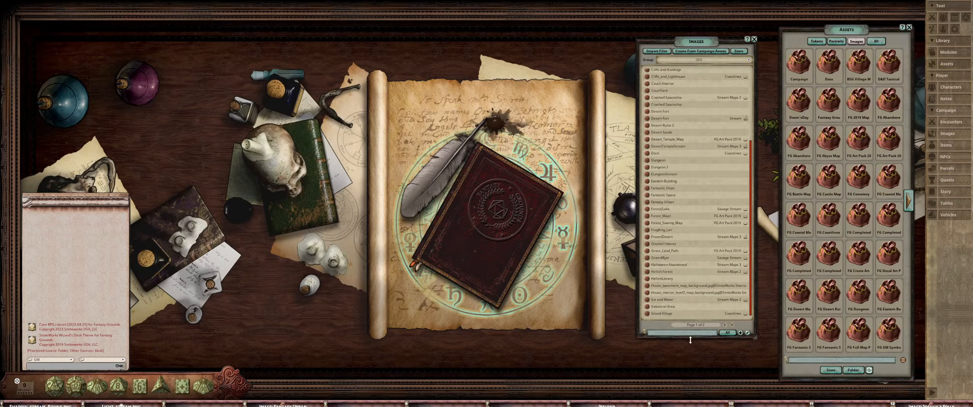
pyautogui.moveTo(690, 342); pyautogui.dragTo(691, 362)
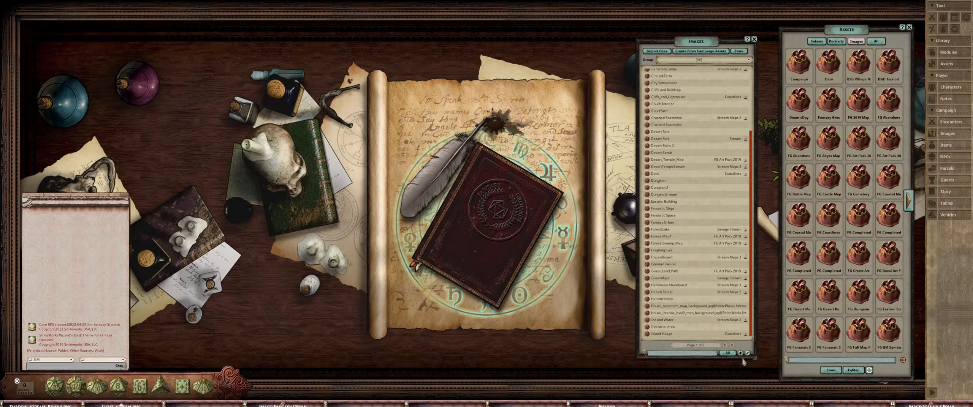
pyautogui.click(724, 345)
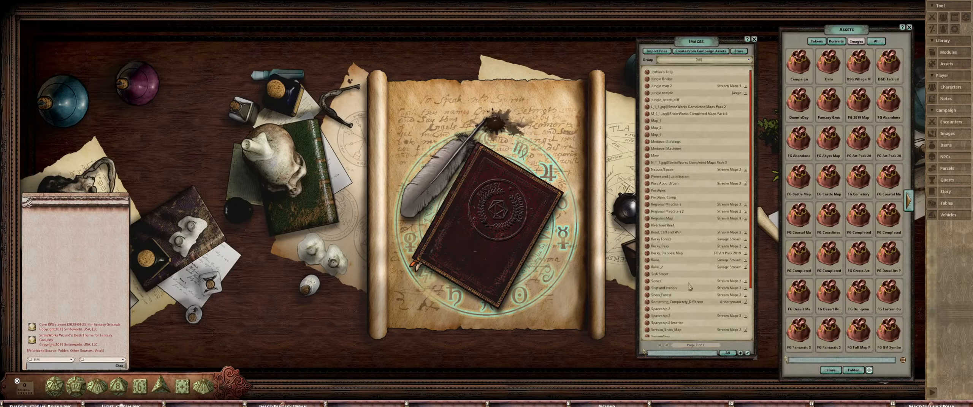
pyautogui.scroll(-4, 689, 288)
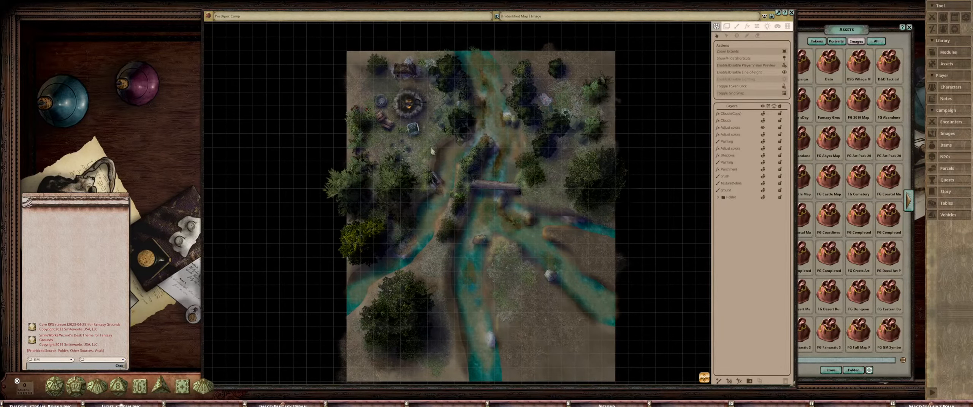
# Examine the campfire and its surroundings on the PostApoc Camp map, and close the map
pyautogui.scroll(3, 435, 148)
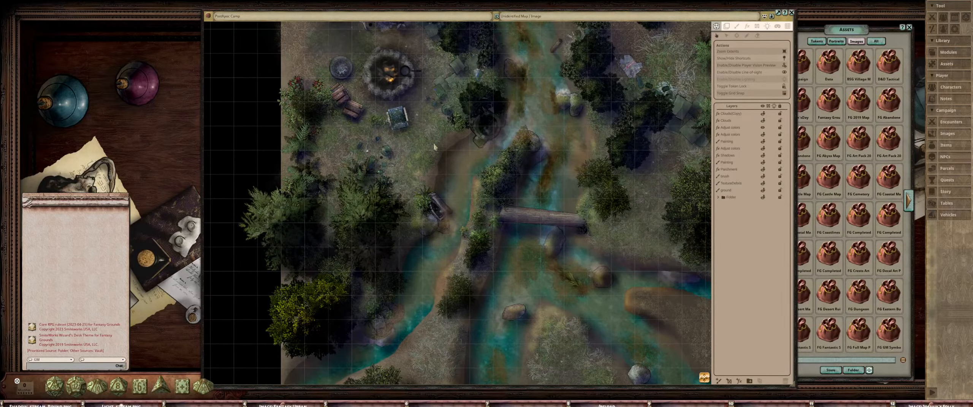
pyautogui.scroll(5, 403, 138)
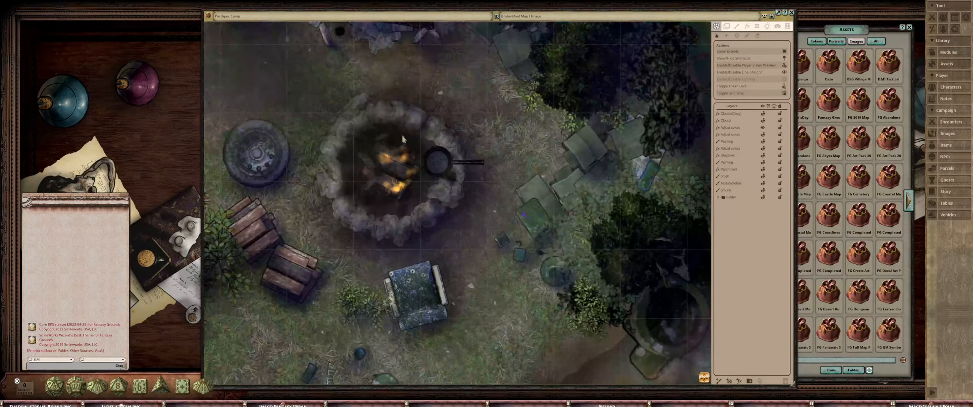
pyautogui.scroll(2, 402, 134)
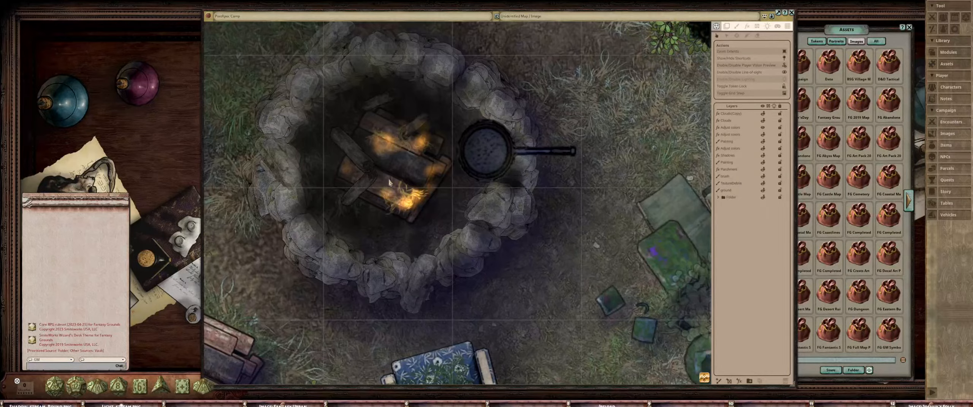
pyautogui.scroll(-6, 410, 174)
pyautogui.scroll(-2, 435, 170)
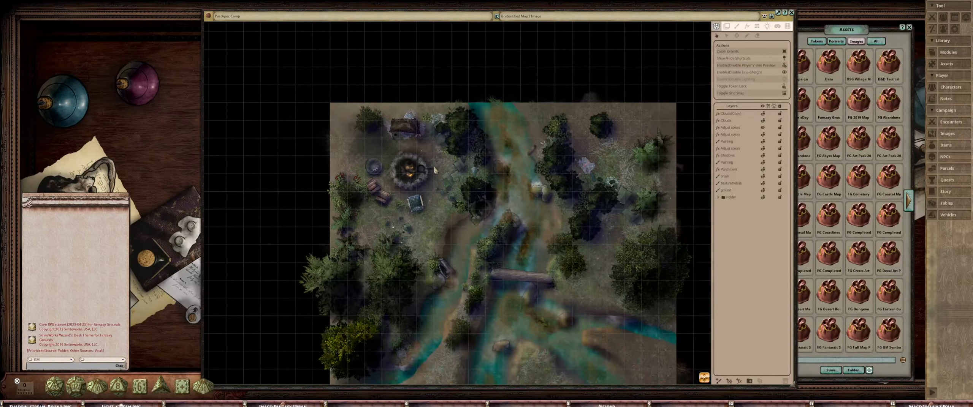
pyautogui.moveTo(441, 175); pyautogui.dragTo(429, 165)
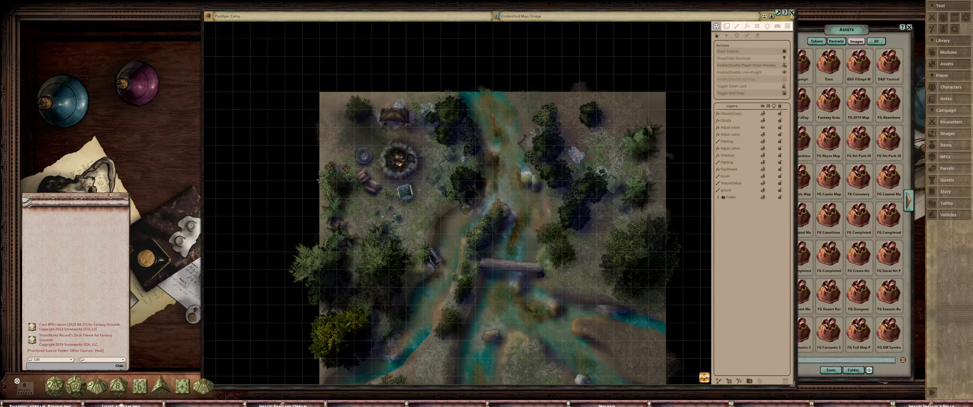
pyautogui.click(792, 13)
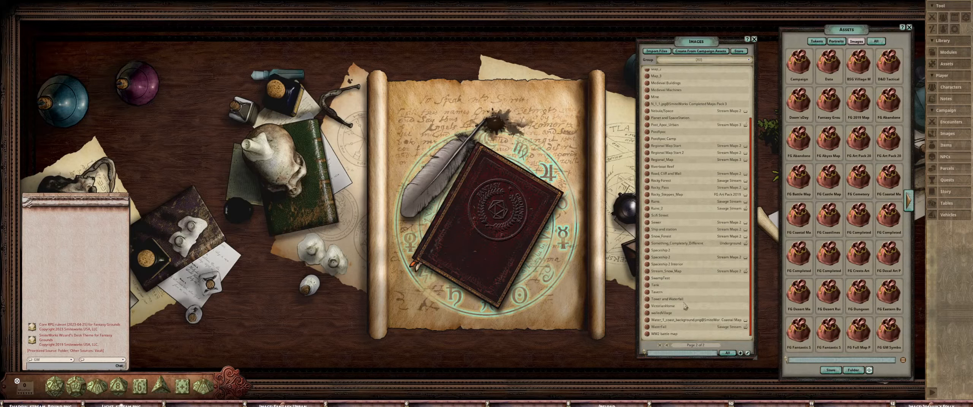
# Open the Tavern map from the Images list and examine its building, glowing portal and forest area in the player vision preview
pyautogui.moveTo(695, 40); pyautogui.dragTo(671, 39)
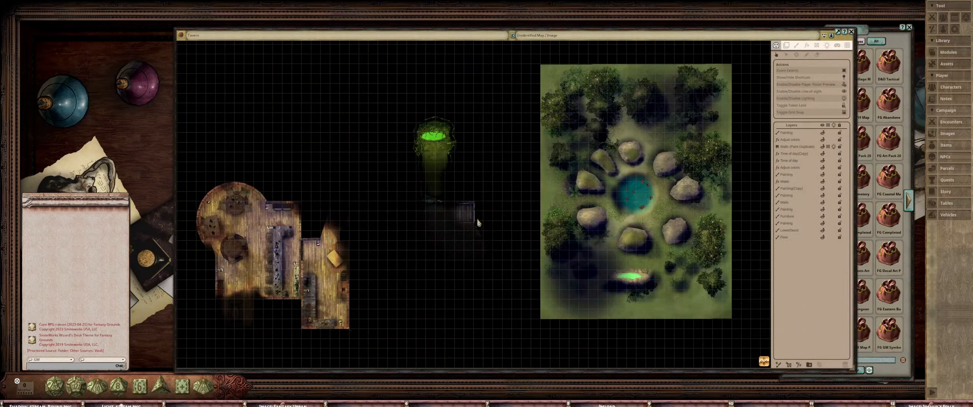
pyautogui.moveTo(479, 217); pyautogui.dragTo(532, 169)
pyautogui.scroll(3, 532, 169)
pyautogui.scroll(3, 532, 209)
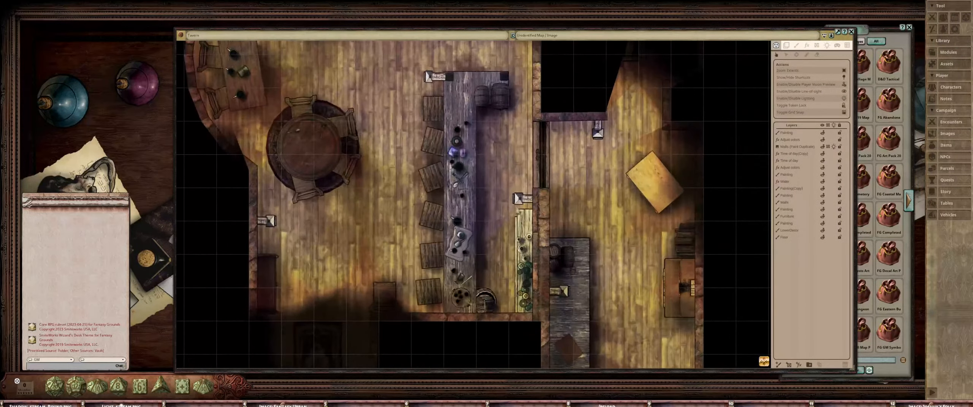
pyautogui.scroll(-4, 532, 209)
pyautogui.scroll(-5, 535, 209)
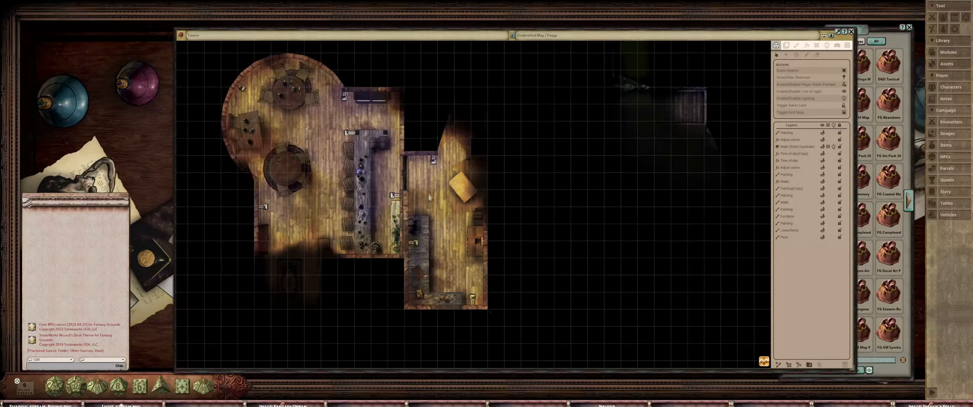
pyautogui.moveTo(522, 205); pyautogui.dragTo(480, 206)
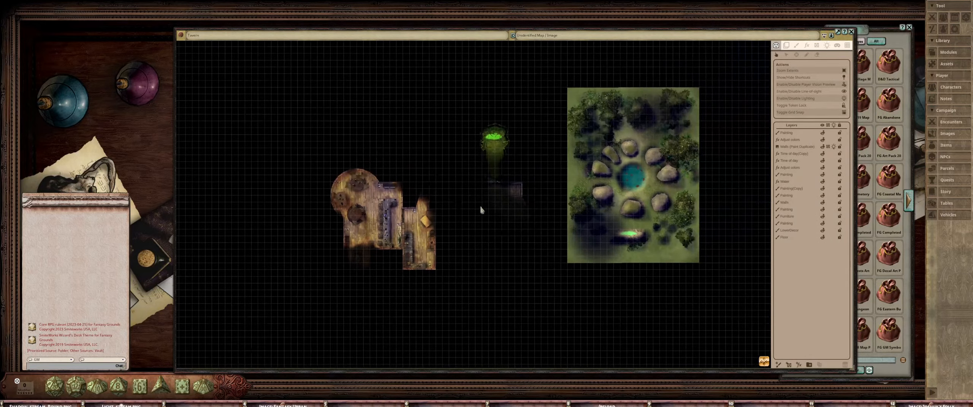
pyautogui.scroll(2, 453, 211)
pyautogui.scroll(-4, 455, 210)
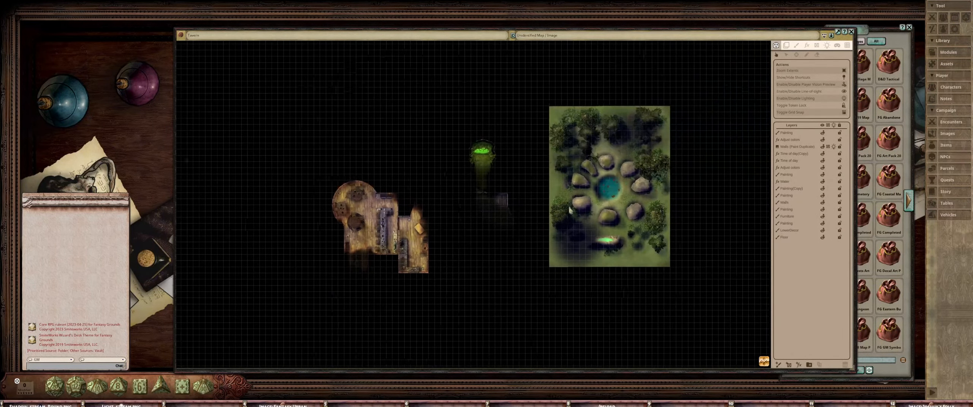
pyautogui.scroll(4, 522, 205)
pyautogui.moveTo(422, 211); pyautogui.dragTo(506, 209)
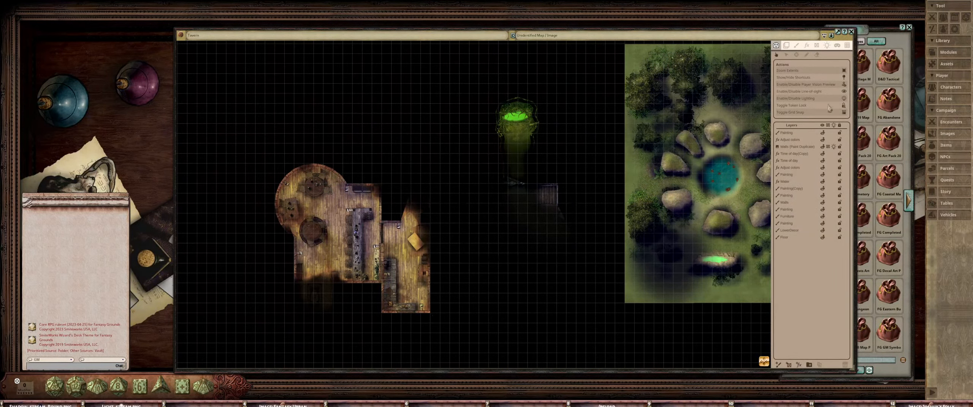
# Turn off the player vision preview on the Tavern map and examine the tavern interior, stone cellar and green portal passage
pyautogui.click(844, 84)
pyautogui.scroll(5, 464, 200)
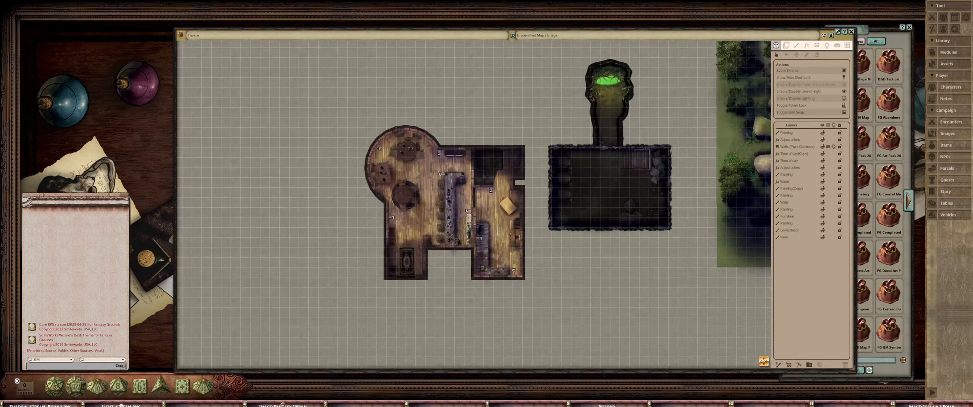
pyautogui.moveTo(464, 200); pyautogui.dragTo(513, 146)
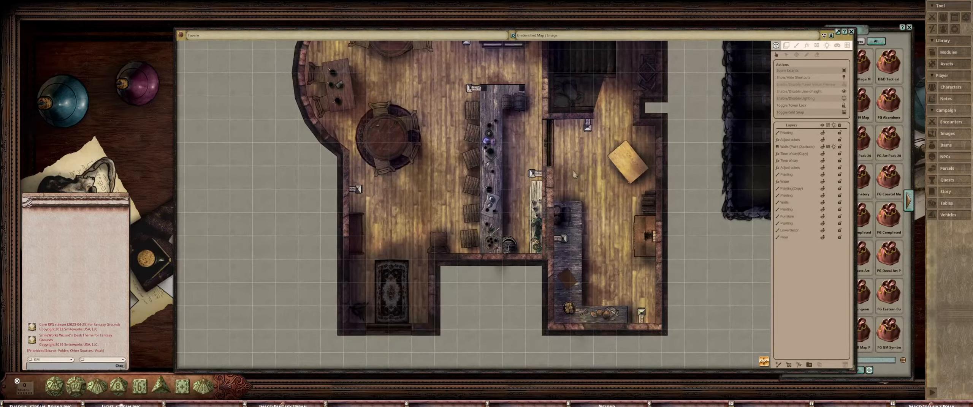
pyautogui.scroll(-3, 577, 174)
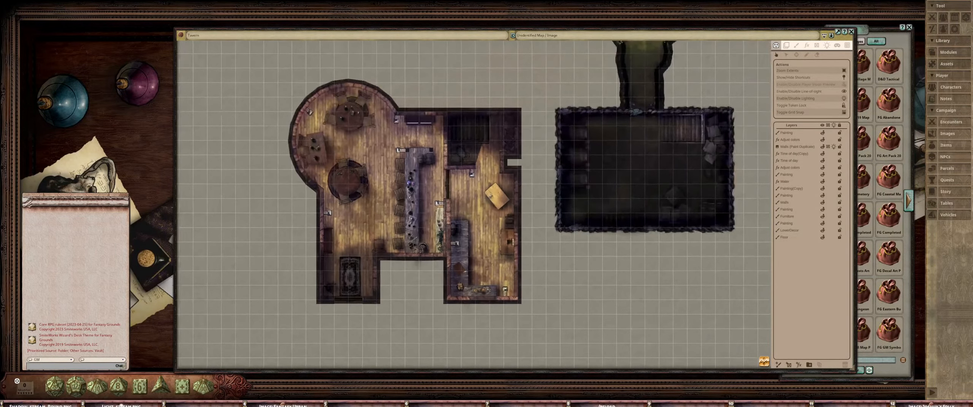
pyautogui.scroll(3, 493, 138)
pyautogui.scroll(-5, 577, 180)
pyautogui.scroll(6, 538, 172)
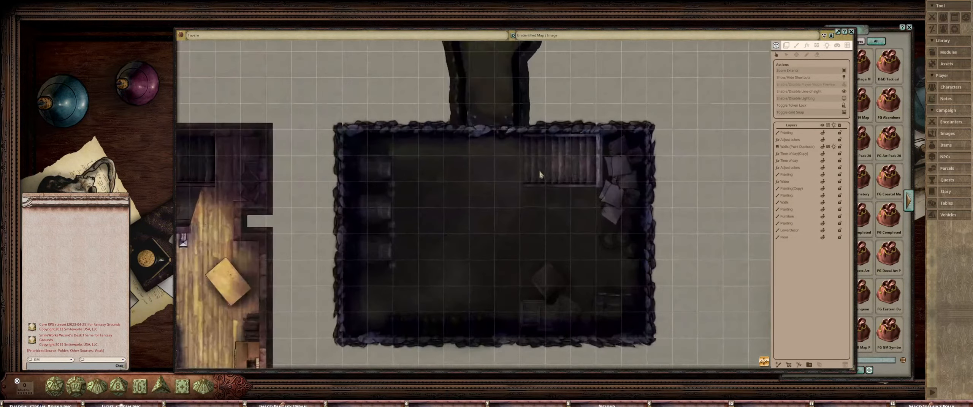
pyautogui.scroll(-3, 537, 206)
pyautogui.scroll(5, 525, 110)
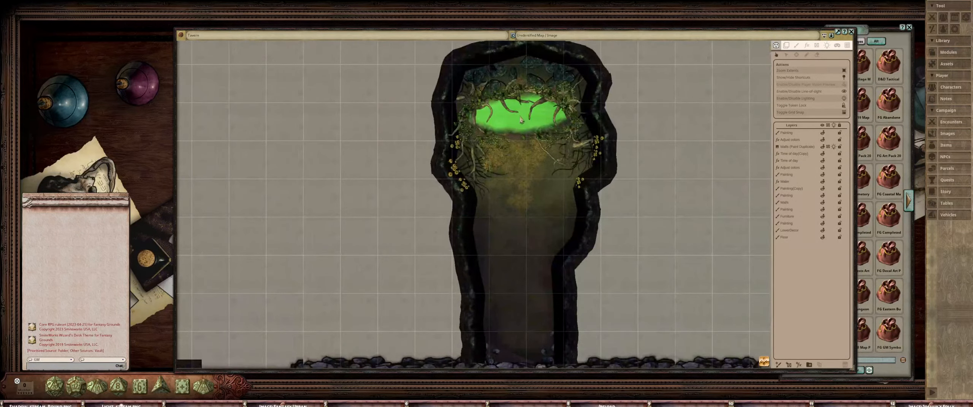
pyautogui.scroll(1, 526, 109)
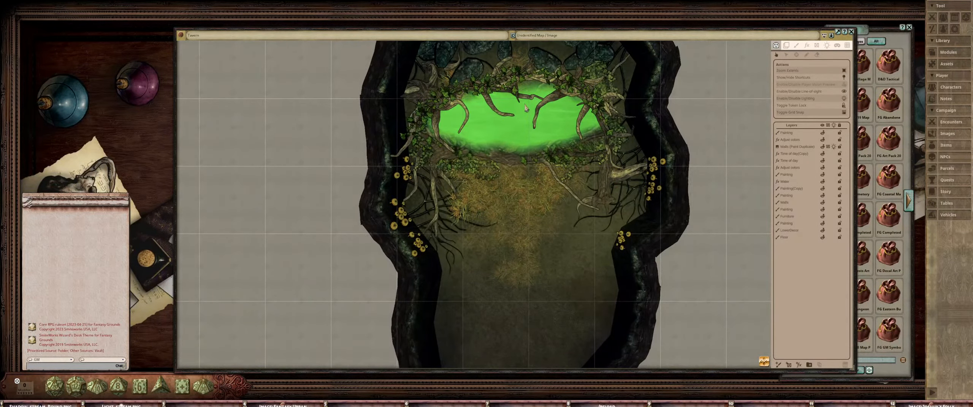
pyautogui.scroll(-4, 526, 108)
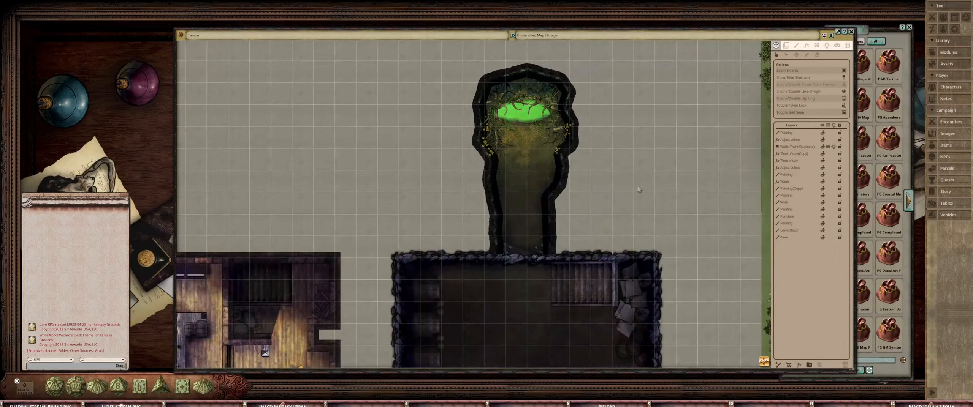
# Examine the forest stone circle around the pool and the cellar on the Tavern map, and close the map
pyautogui.moveTo(684, 181); pyautogui.dragTo(532, 181)
pyautogui.scroll(-3, 531, 181)
pyautogui.scroll(5, 540, 235)
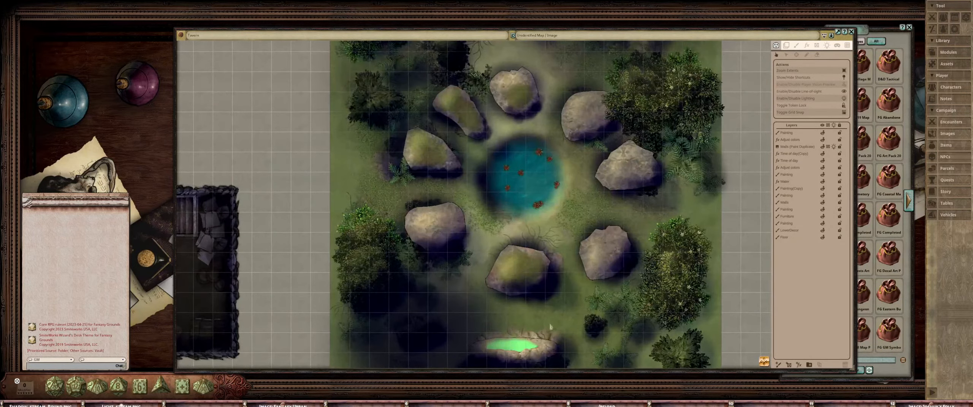
pyautogui.scroll(-1, 543, 250)
pyautogui.scroll(-3, 574, 269)
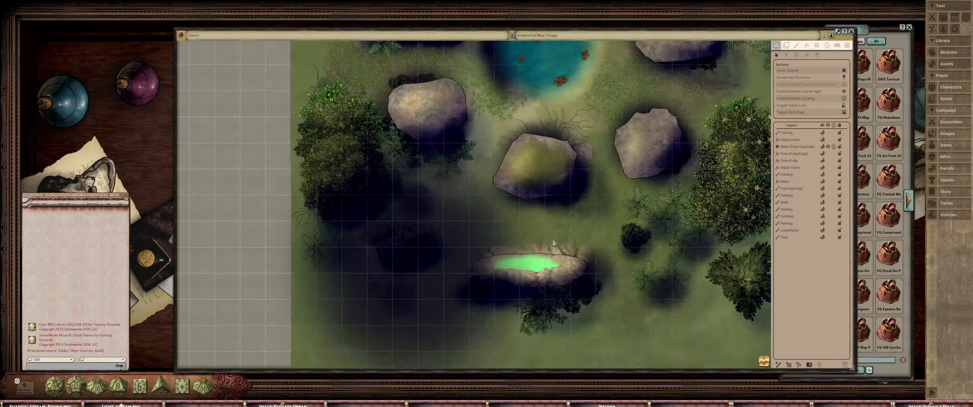
pyautogui.scroll(-1, 574, 269)
pyautogui.scroll(-2, 577, 202)
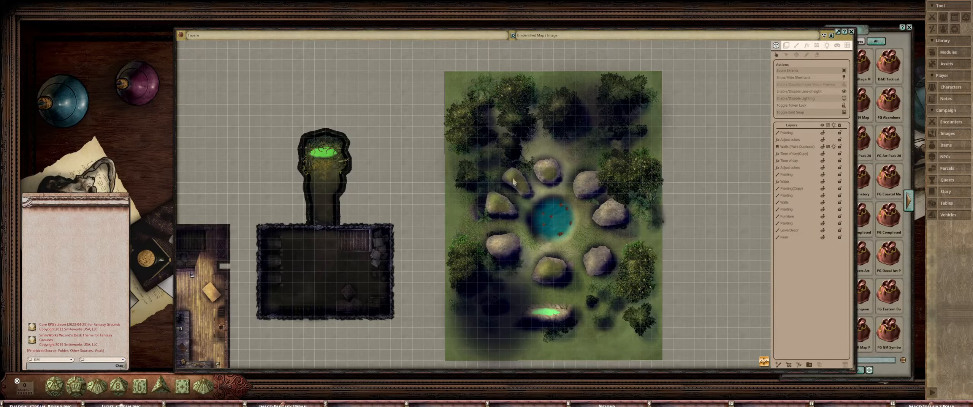
pyautogui.moveTo(480, 140); pyautogui.dragTo(659, 97)
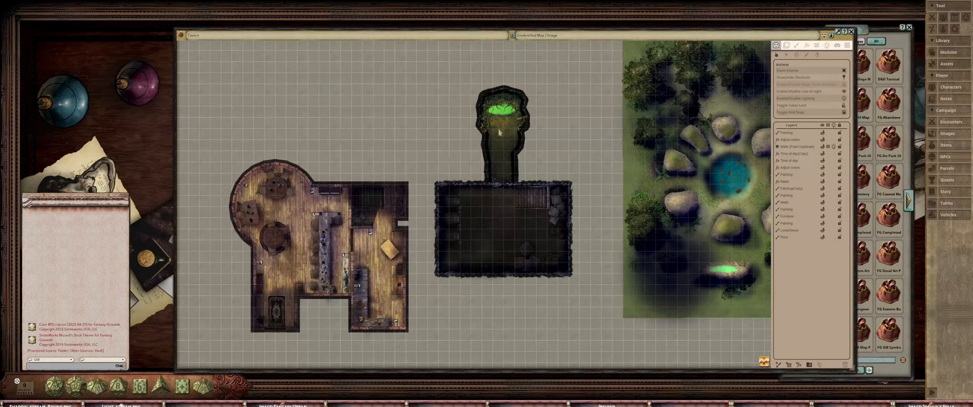
pyautogui.scroll(3, 498, 190)
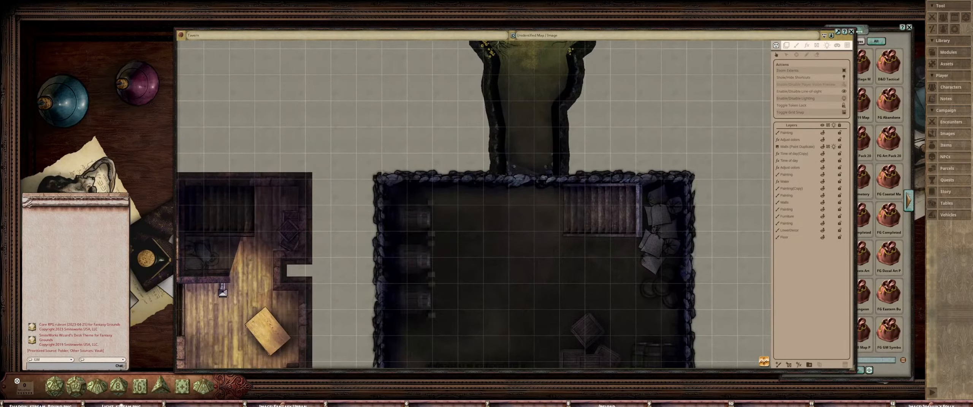
pyautogui.click(852, 32)
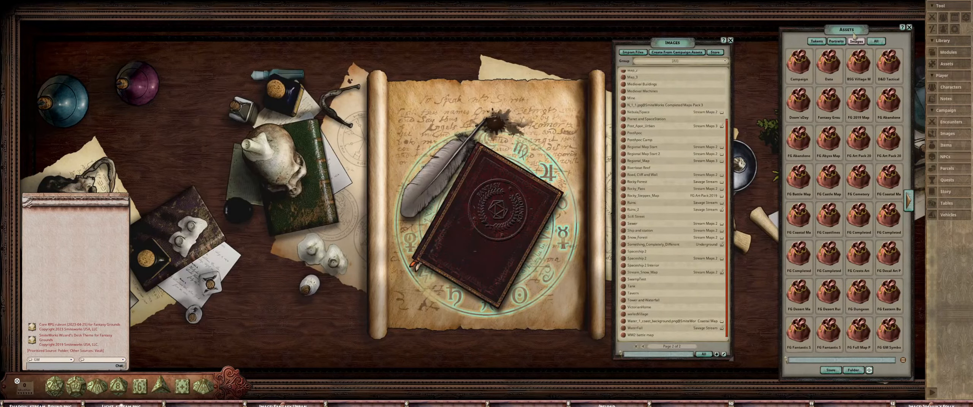
# Create a new image record from the Images list and enlarge its window into a large blank canvas
pyautogui.moveTo(701, 43); pyautogui.dragTo(719, 31)
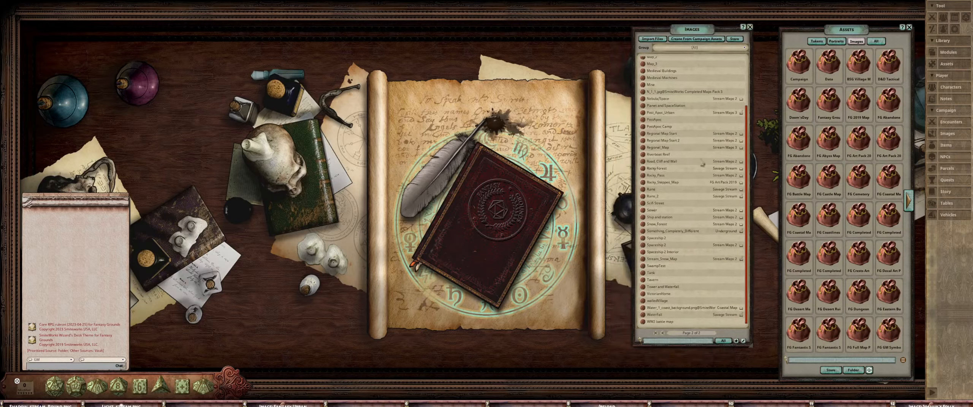
pyautogui.rightClick(707, 288)
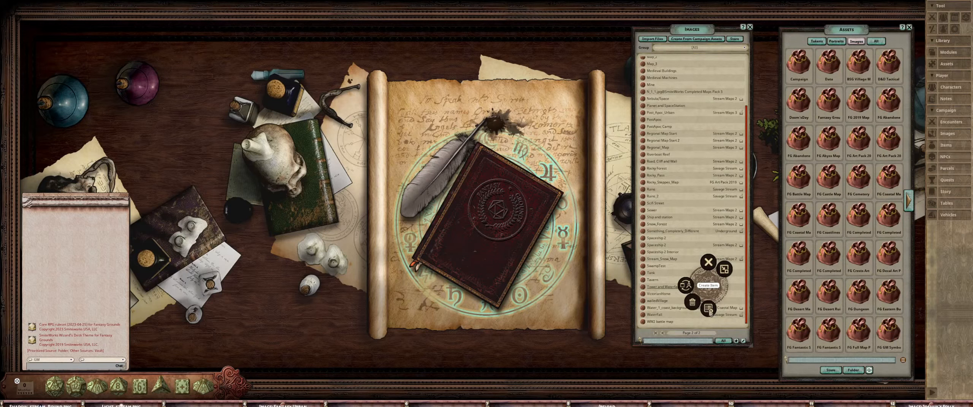
pyautogui.click(708, 309)
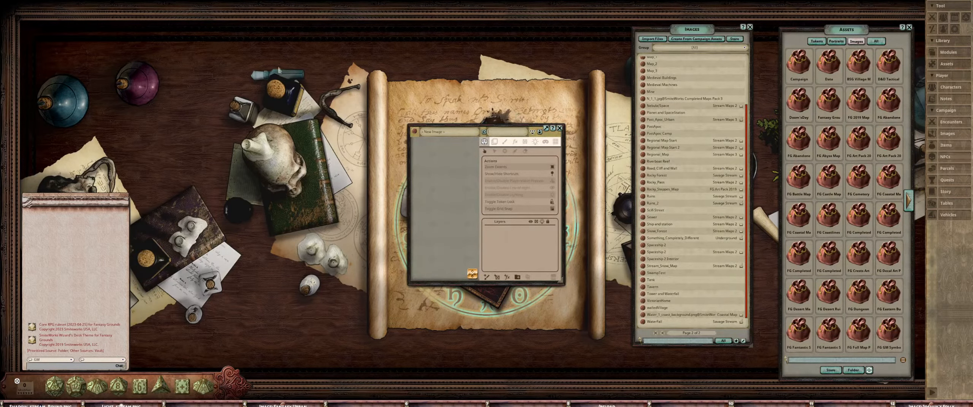
pyautogui.moveTo(485, 128); pyautogui.dragTo(240, 56)
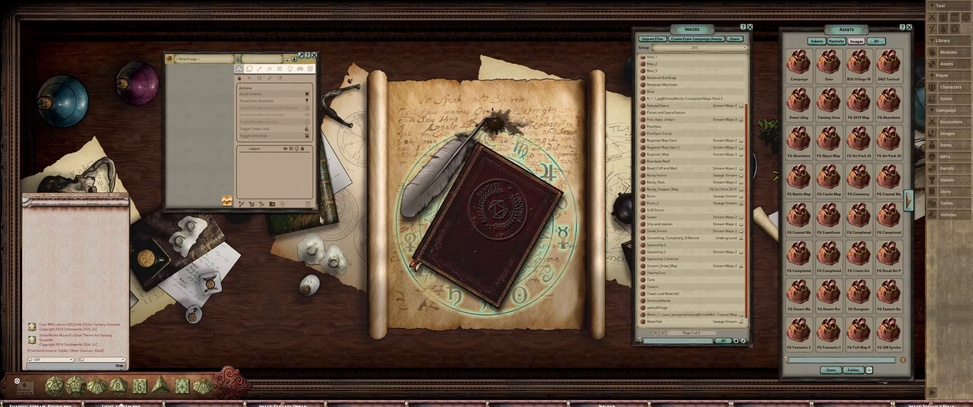
pyautogui.moveTo(322, 220); pyautogui.dragTo(499, 304)
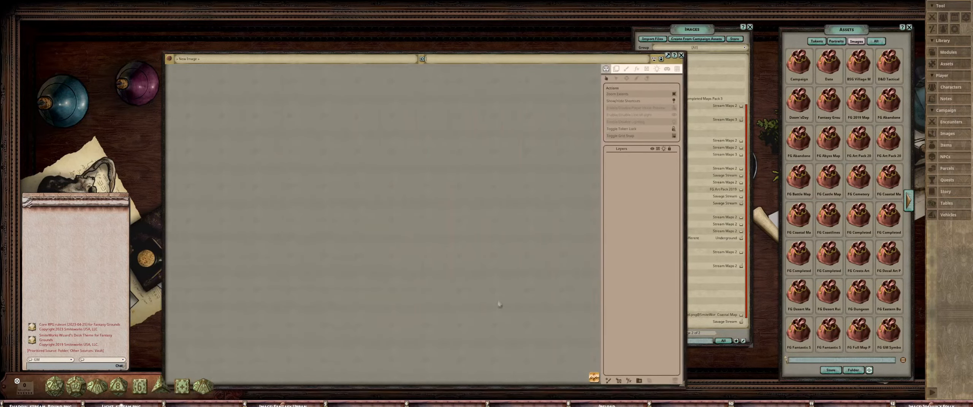
pyautogui.moveTo(551, 58); pyautogui.dragTo(547, 46)
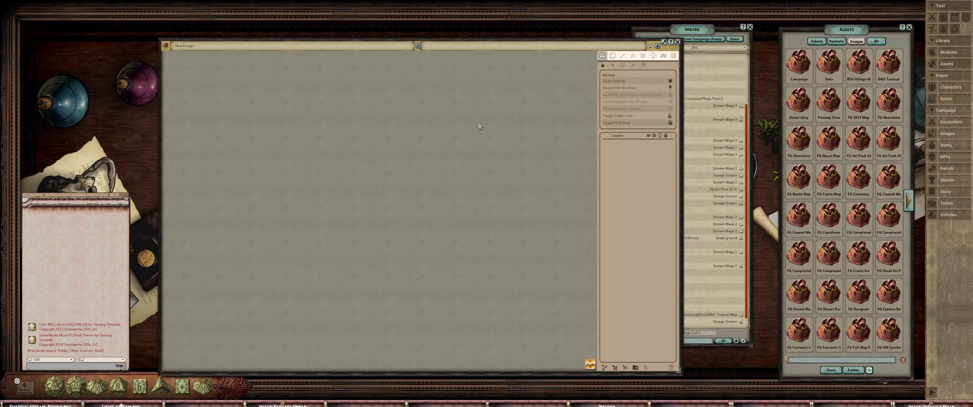
# Open the Battle Field map from the first page of the Images list and examine the fortifications and tent camp
pyautogui.moveTo(717, 28); pyautogui.dragTo(784, 29)
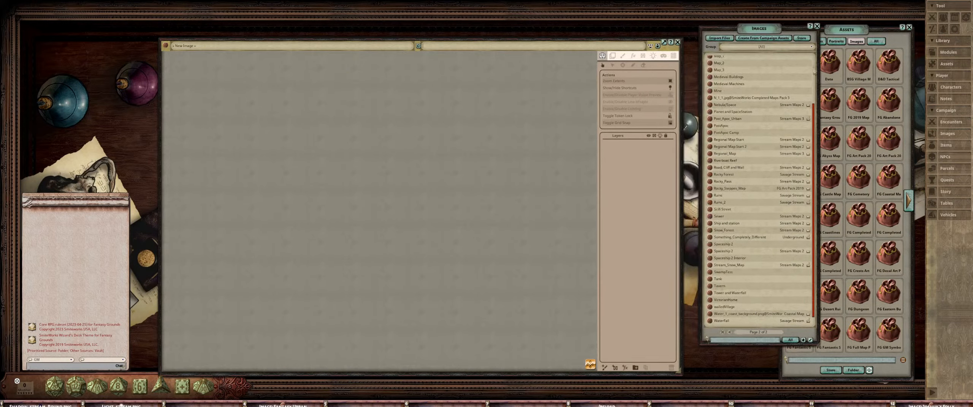
pyautogui.scroll(3, 815, 126)
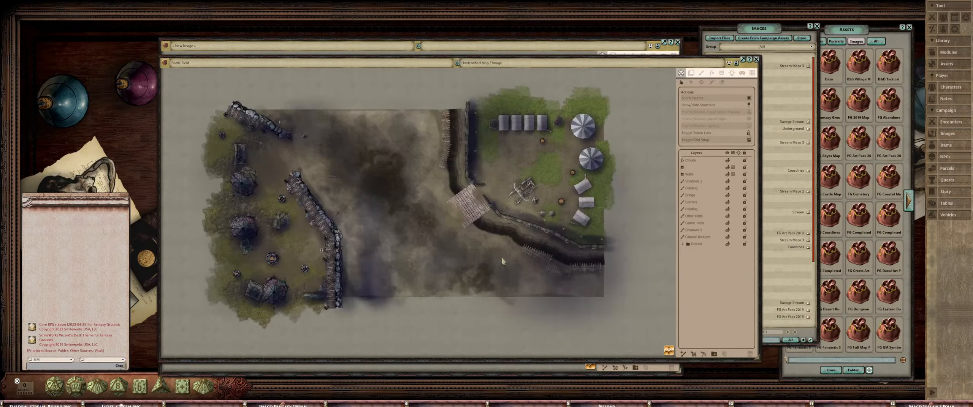
pyautogui.scroll(5, 452, 217)
pyautogui.scroll(-5, 369, 217)
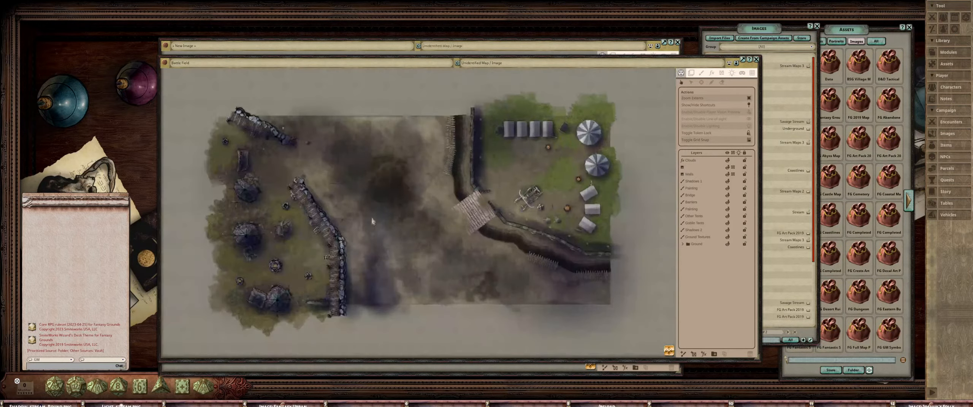
pyautogui.scroll(5, 516, 200)
pyautogui.scroll(-3, 516, 200)
pyautogui.scroll(-3, 434, 228)
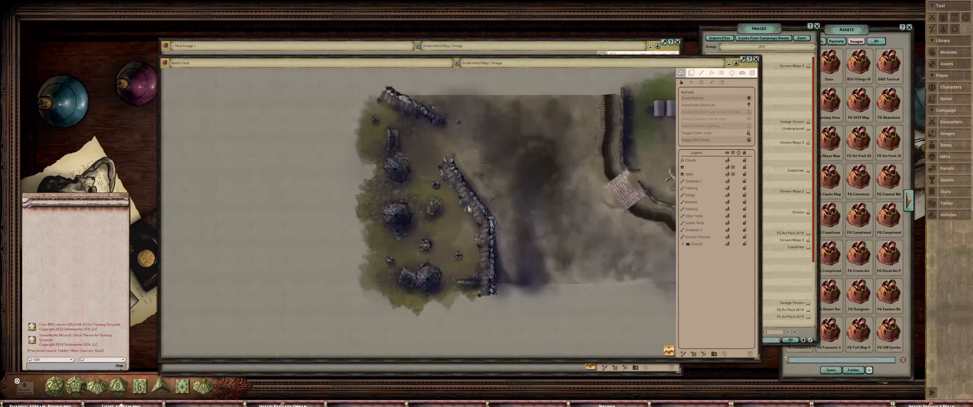
pyautogui.scroll(2, 433, 227)
pyautogui.scroll(4, 534, 201)
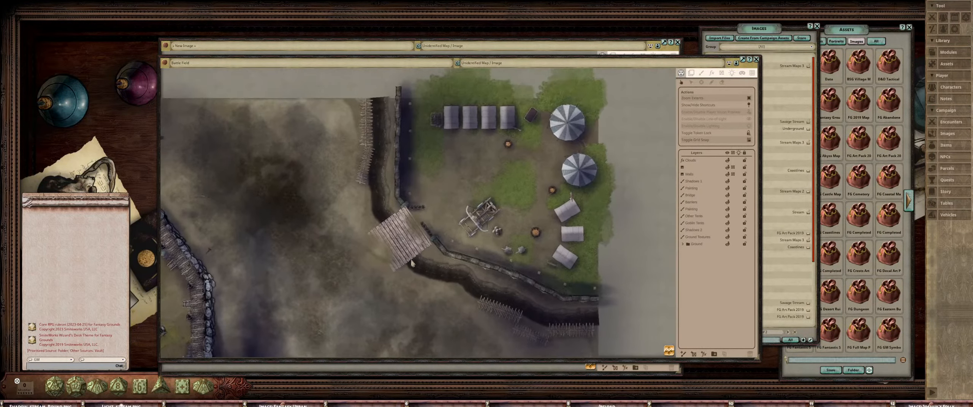
# Examine the wooden bridge, trench and smoky ground between the two sides of the Battle Field map, and close the map
pyautogui.scroll(-3, 468, 149)
pyautogui.scroll(3, 380, 213)
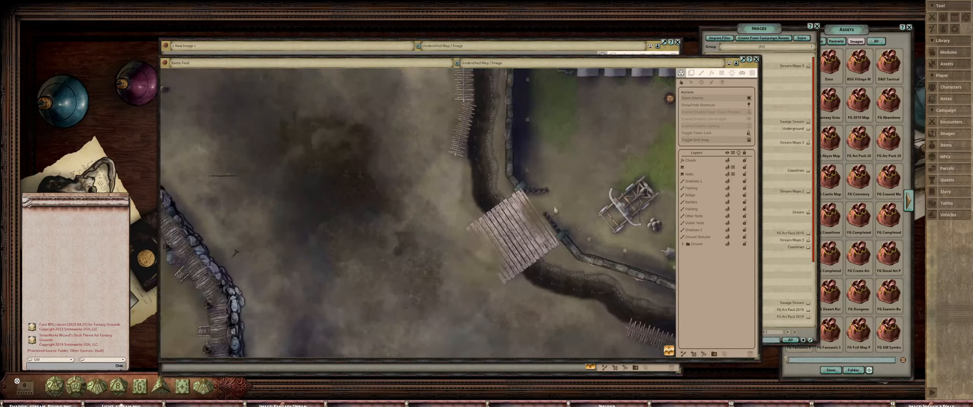
pyautogui.scroll(-3, 358, 218)
pyautogui.scroll(4, 349, 220)
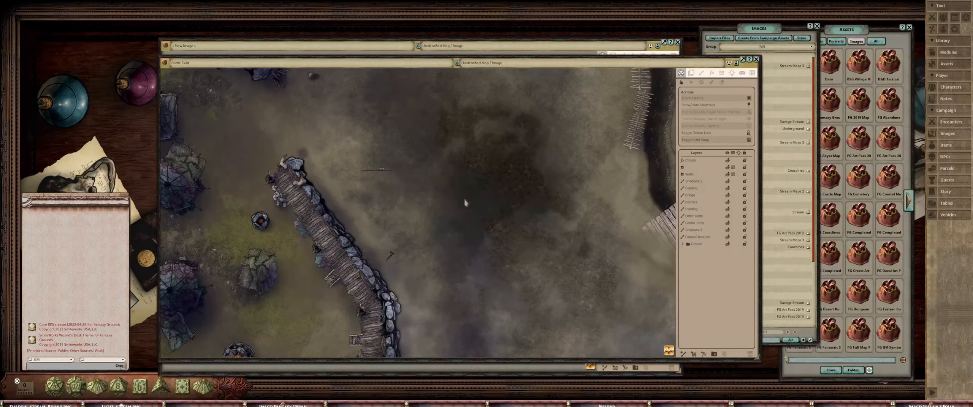
pyautogui.scroll(3, 382, 124)
pyautogui.scroll(-3, 407, 213)
pyautogui.scroll(-5, 430, 228)
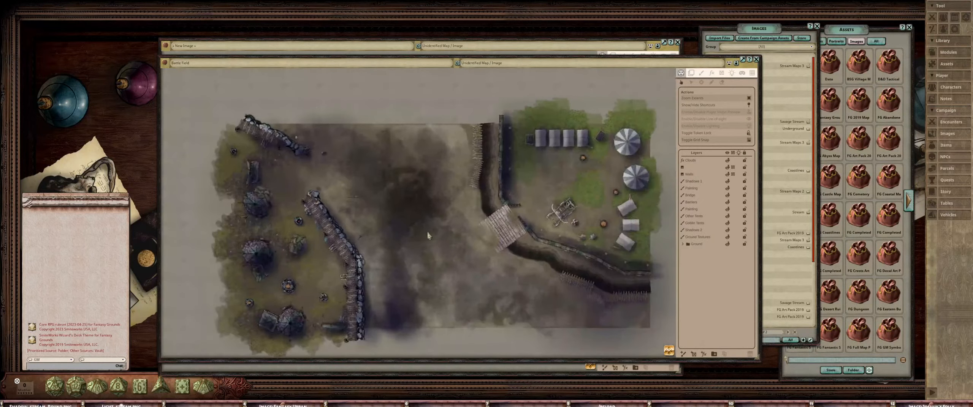
pyautogui.click(756, 59)
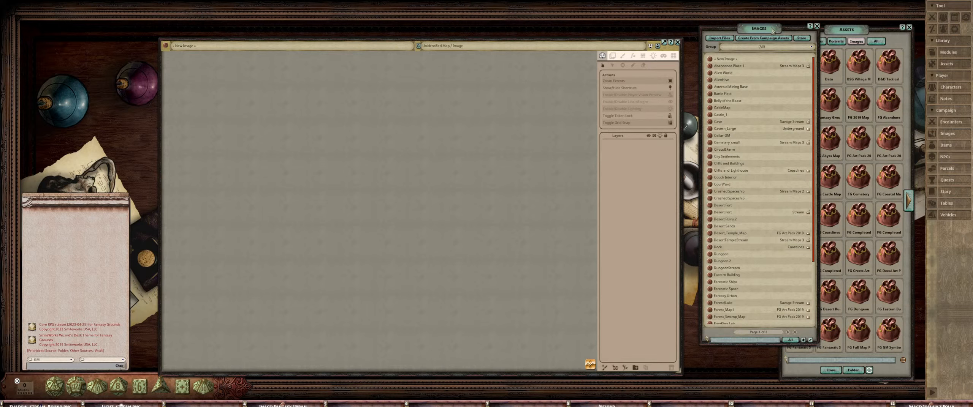
# Close the Images list and preview the ground2 background from the Backgrounds folder of FG Art Pack 2019
pyautogui.moveTo(773, 31); pyautogui.dragTo(762, 33)
pyautogui.click(806, 30)
pyautogui.moveTo(862, 30); pyautogui.dragTo(846, 29)
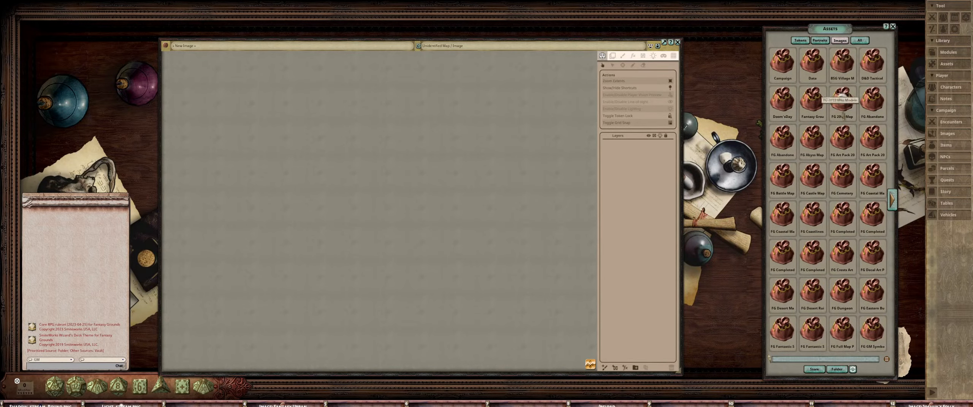
pyautogui.click(842, 137)
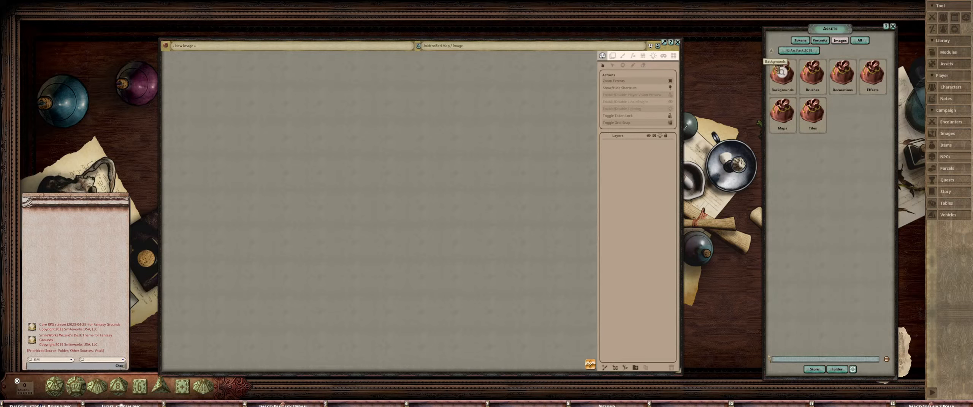
pyautogui.click(781, 72)
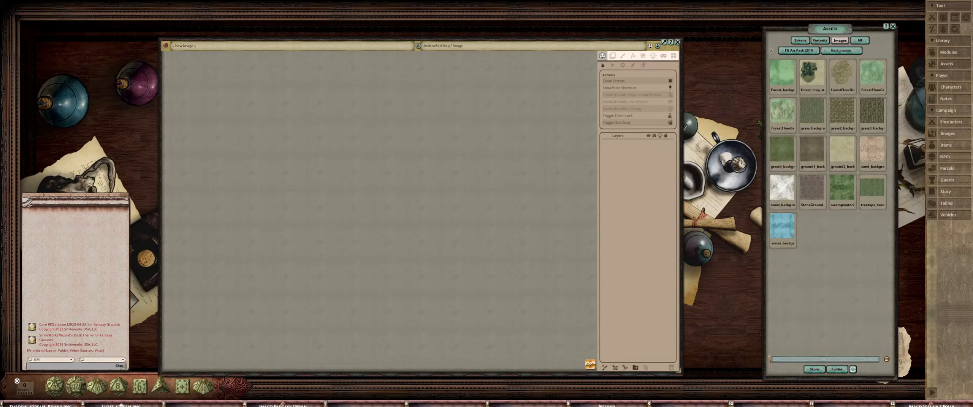
pyautogui.click(842, 151)
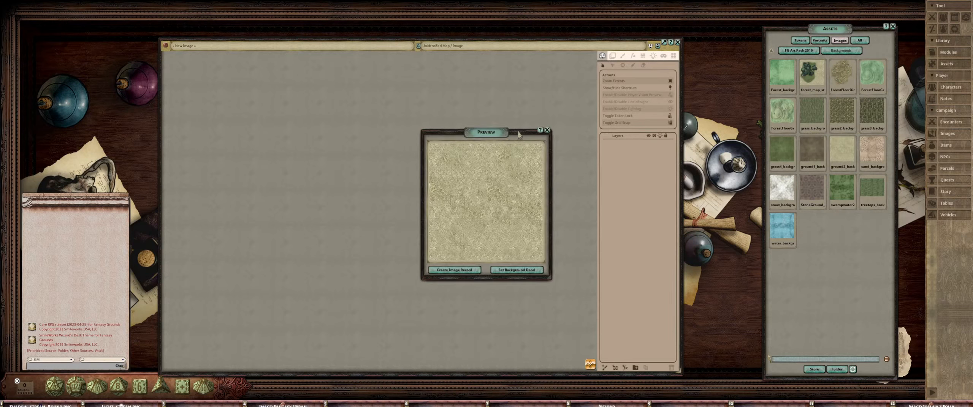
# Close the texture preview, add a paint layer to the new image, and load the ground2_background texture as its fill
pyautogui.click(548, 130)
pyautogui.click(623, 56)
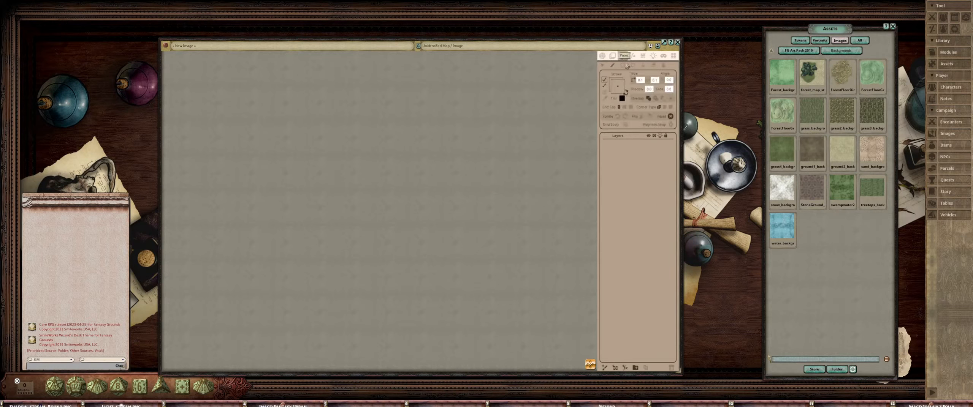
pyautogui.click(605, 369)
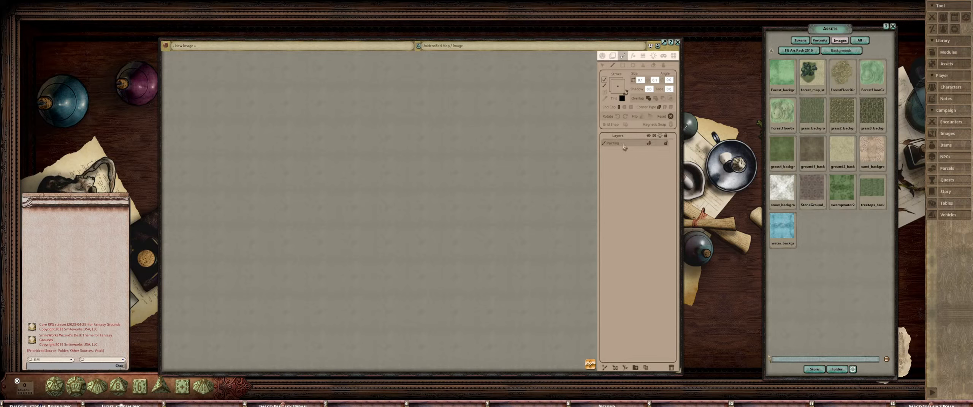
pyautogui.click(611, 87)
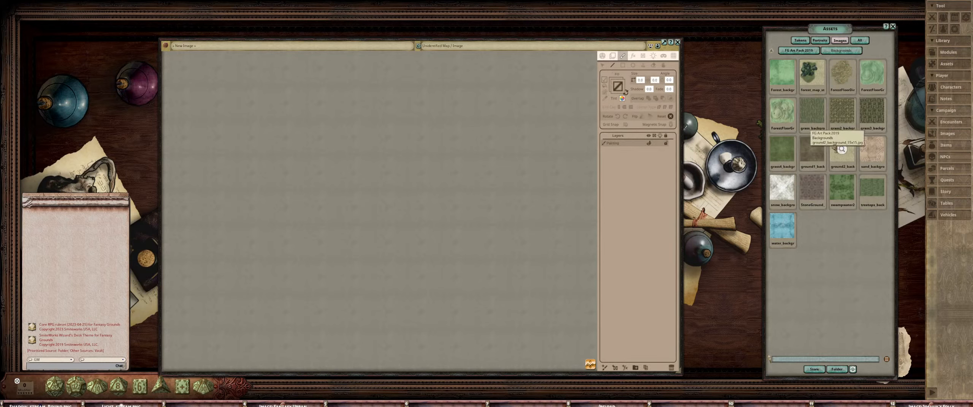
pyautogui.moveTo(824, 149); pyautogui.dragTo(618, 86)
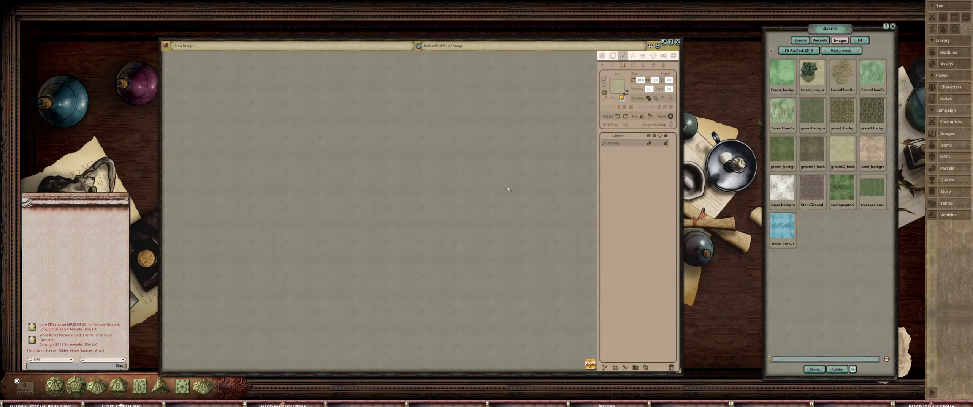
# Enable a square grid with a size of 100 and change its tint to a darker colour
pyautogui.click(674, 56)
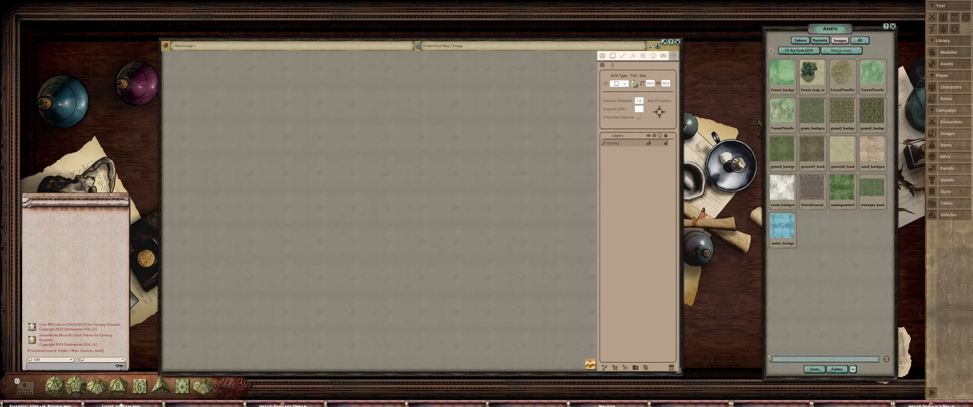
pyautogui.write('100')
pyautogui.press('Return')
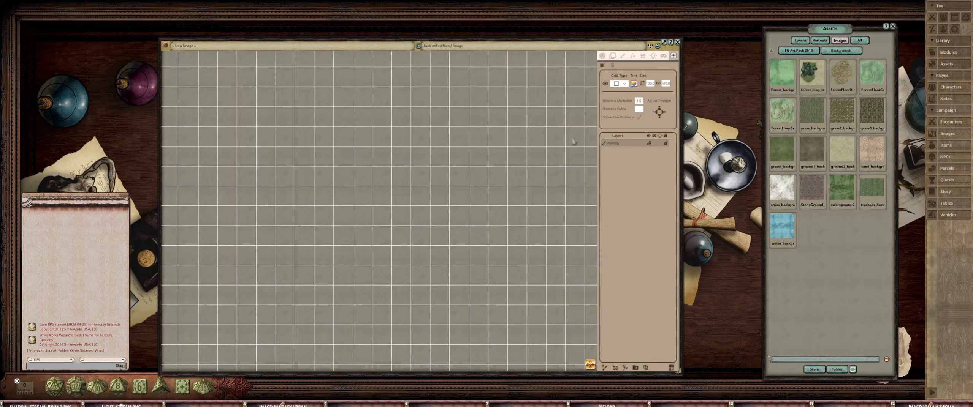
pyautogui.scroll(-5, 464, 198)
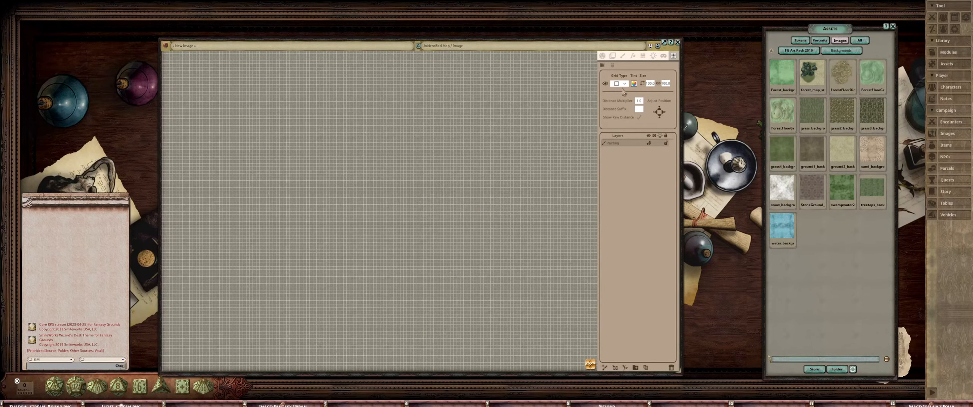
pyautogui.click(635, 85)
pyautogui.moveTo(495, 232); pyautogui.dragTo(487, 233)
pyautogui.click(478, 251)
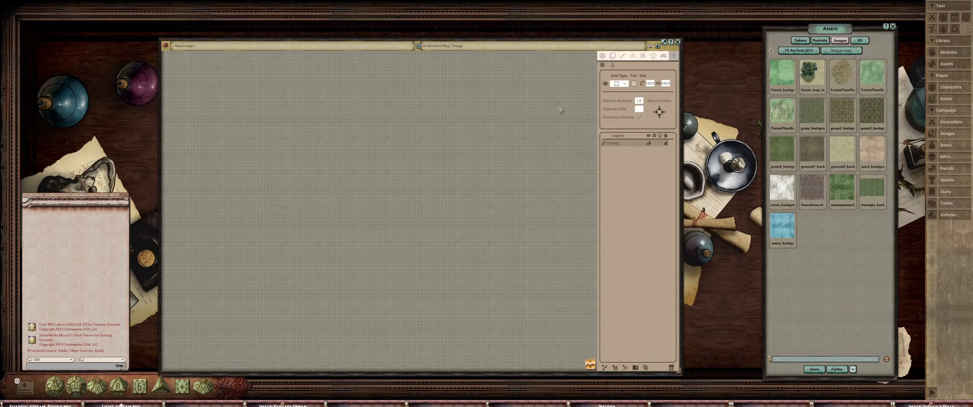
# Paint a large rectangle filled with the ground2_background texture over the canvas and check how it tiles
pyautogui.click(622, 55)
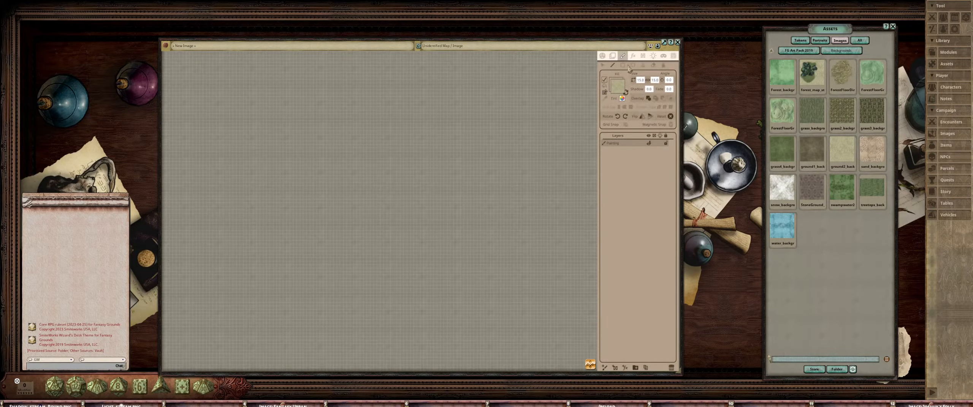
pyautogui.click(623, 65)
pyautogui.press('ctrl')
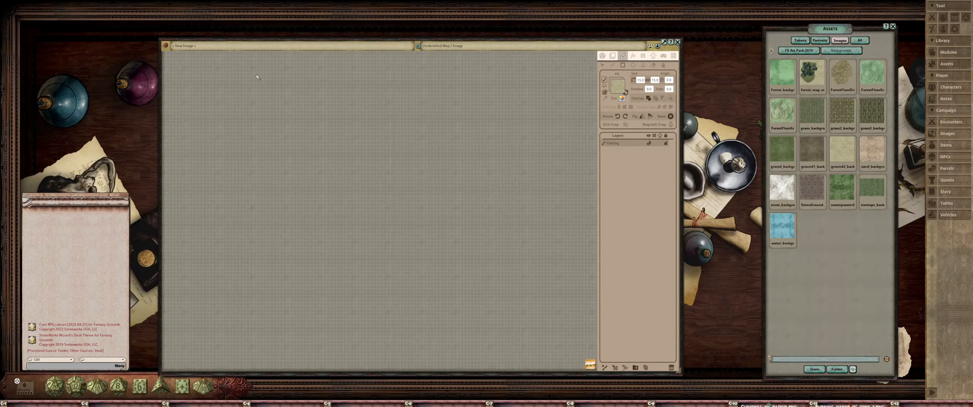
pyautogui.moveTo(252, 72); pyautogui.dragTo(560, 360)
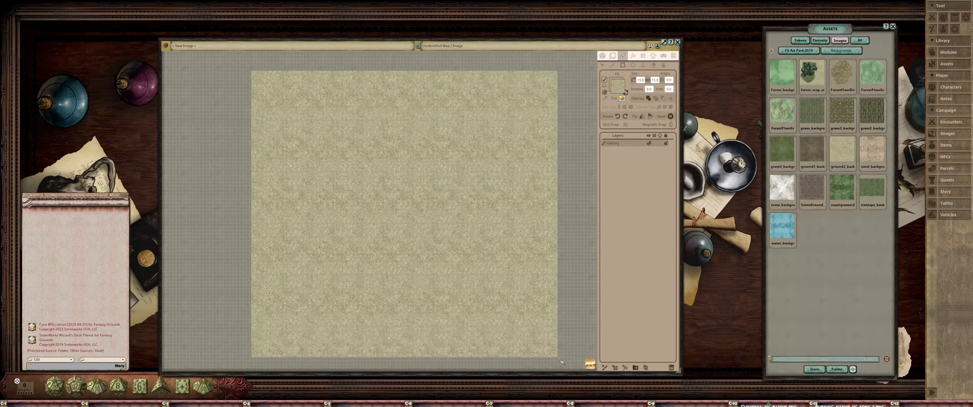
pyautogui.scroll(3, 416, 258)
pyautogui.scroll(-5, 416, 257)
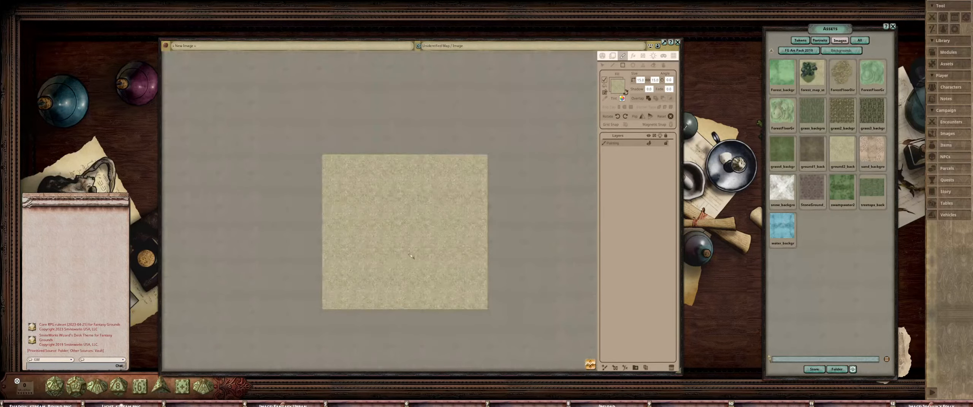
pyautogui.scroll(3, 416, 257)
pyautogui.scroll(2, 416, 258)
pyautogui.scroll(-4, 437, 260)
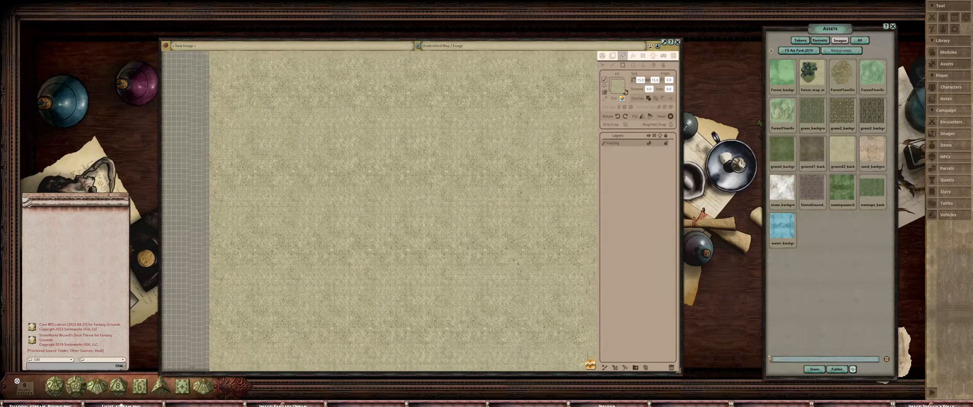
pyautogui.moveTo(448, 265); pyautogui.dragTo(445, 265)
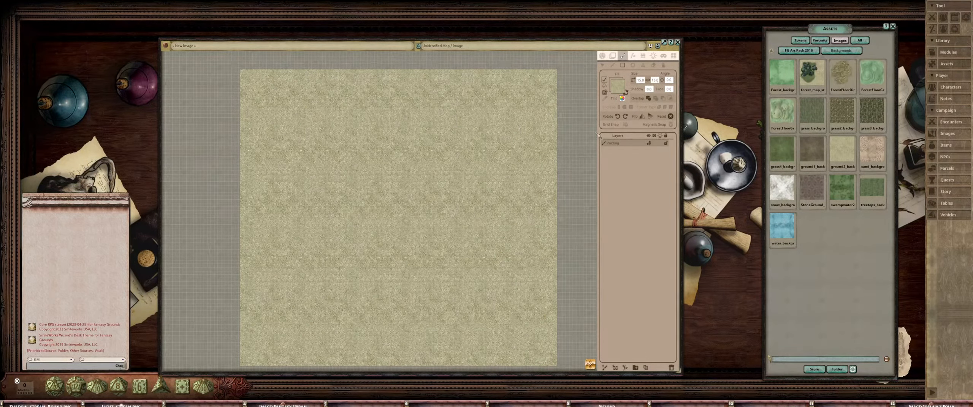
# Select the painted ground rectangle and examine its size and texture detail
pyautogui.click(612, 56)
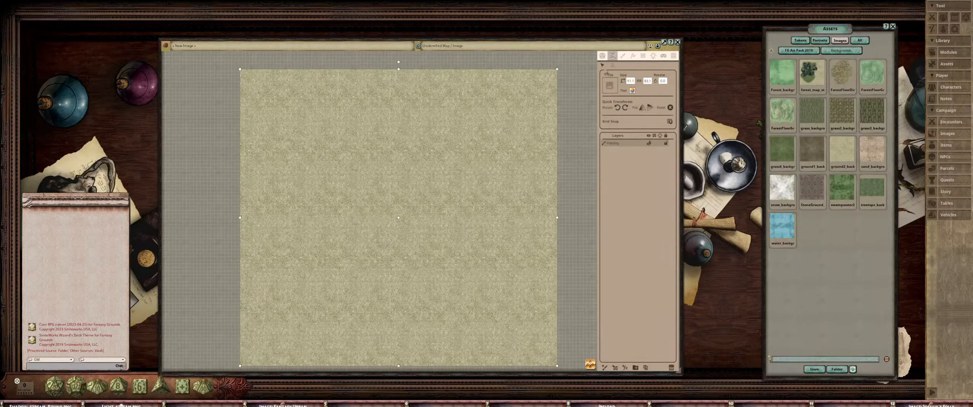
pyautogui.click(630, 81)
pyautogui.scroll(8, 456, 168)
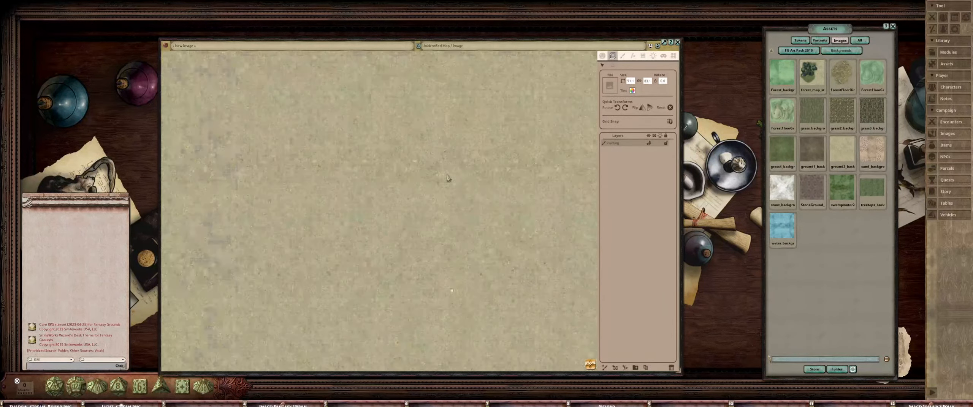
pyautogui.scroll(-3, 449, 180)
pyautogui.scroll(-1, 445, 168)
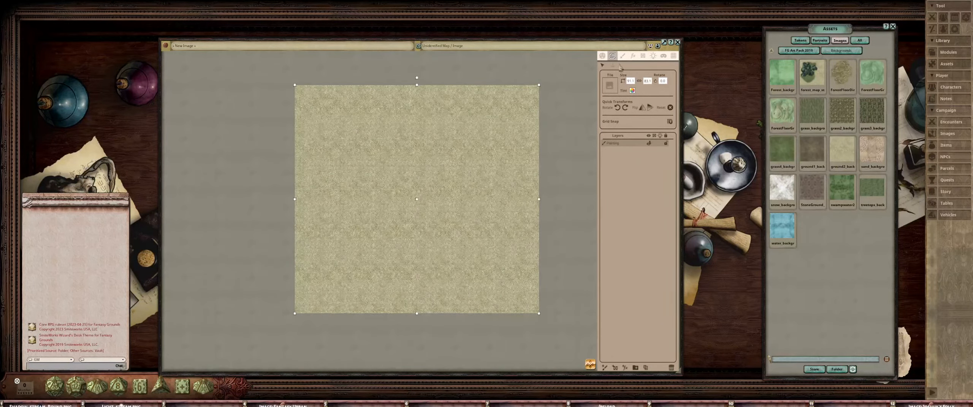
# Delete the ground-textured layer and add an empty paint layer in its place
pyautogui.click(672, 368)
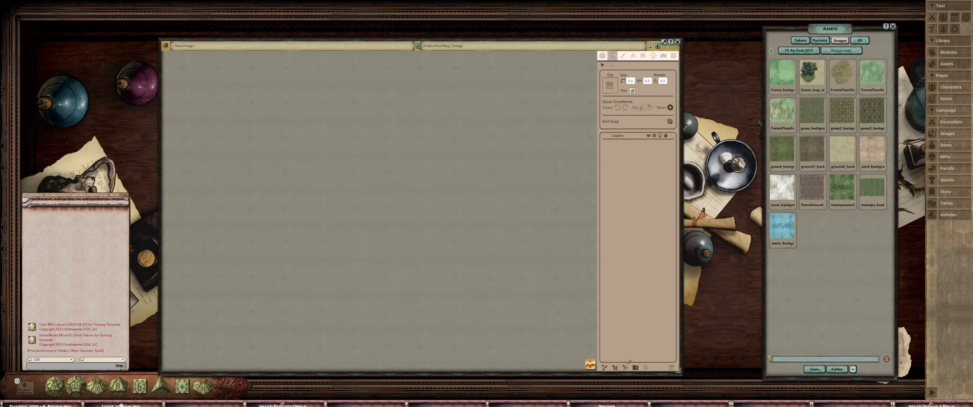
pyautogui.click(605, 368)
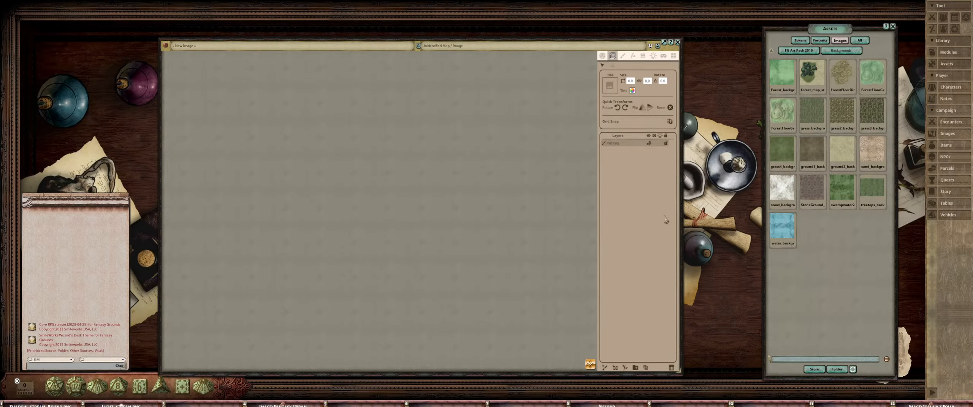
# Browse the image assets to the Backgrounds folder of the FG Winter Map Pack
pyautogui.click(772, 54)
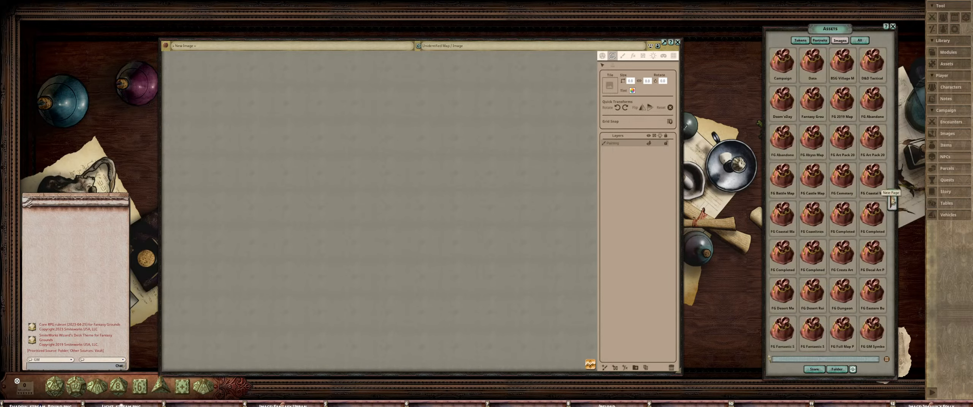
pyautogui.click(893, 202)
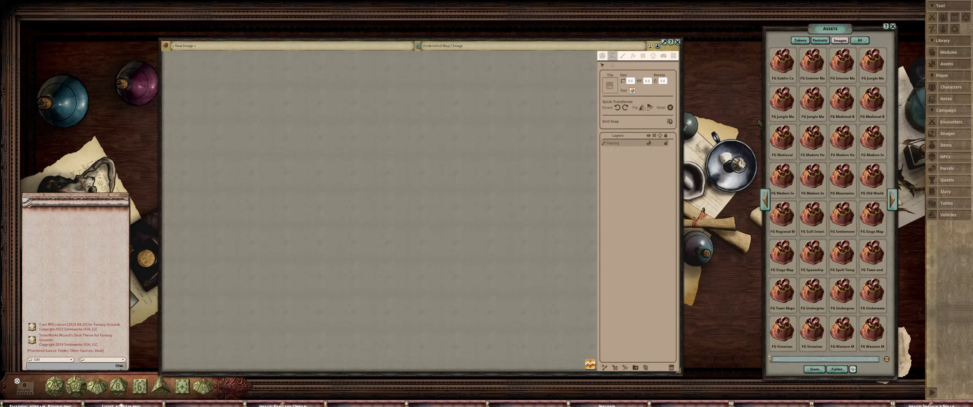
pyautogui.click(892, 199)
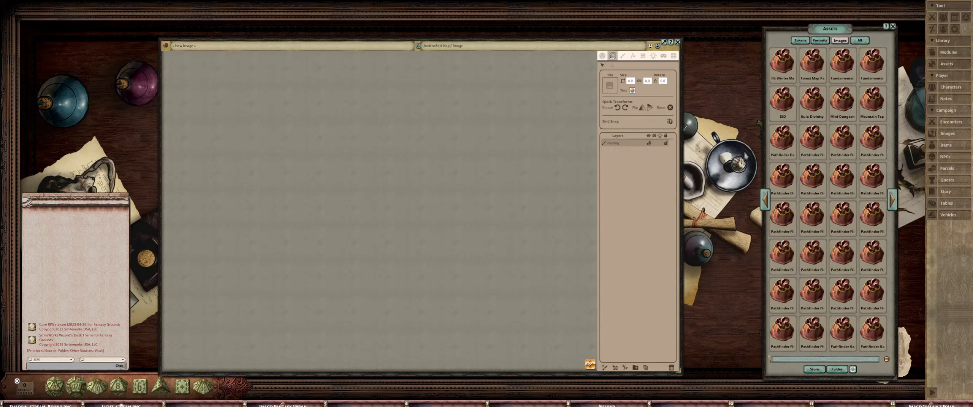
pyautogui.click(783, 64)
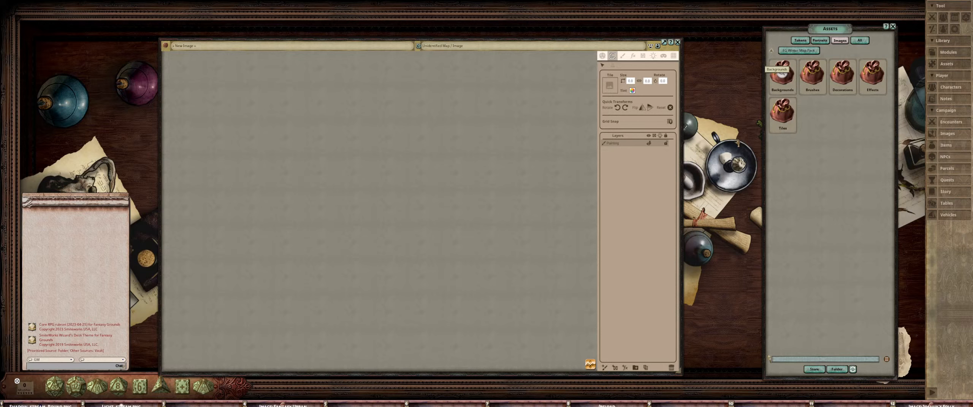
pyautogui.click(782, 74)
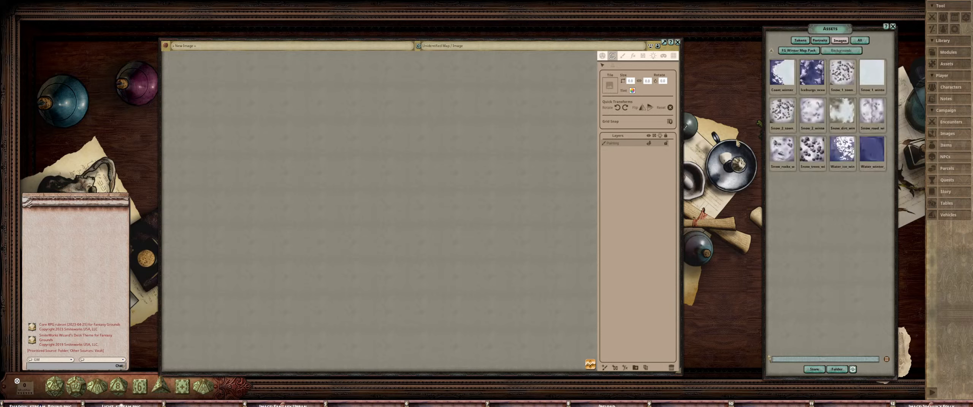
# Preview the Snow_1_winter_background and Snow_dirt_winter_background textures to compare them
pyautogui.click(870, 74)
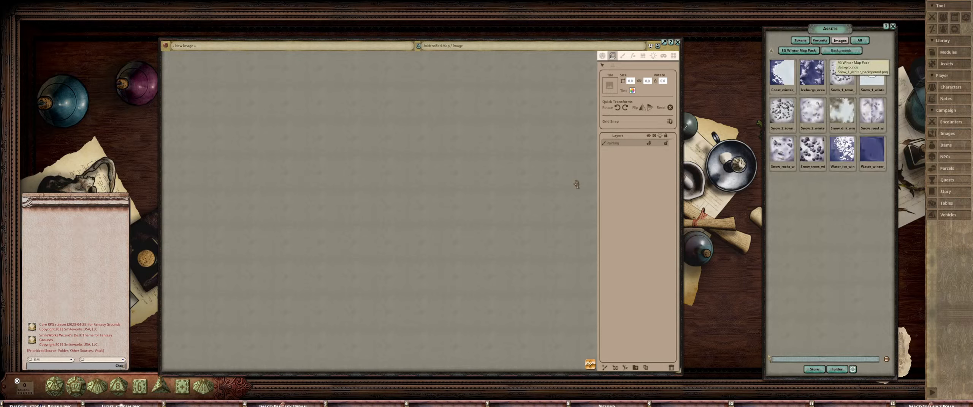
pyautogui.moveTo(494, 146); pyautogui.dragTo(450, 119)
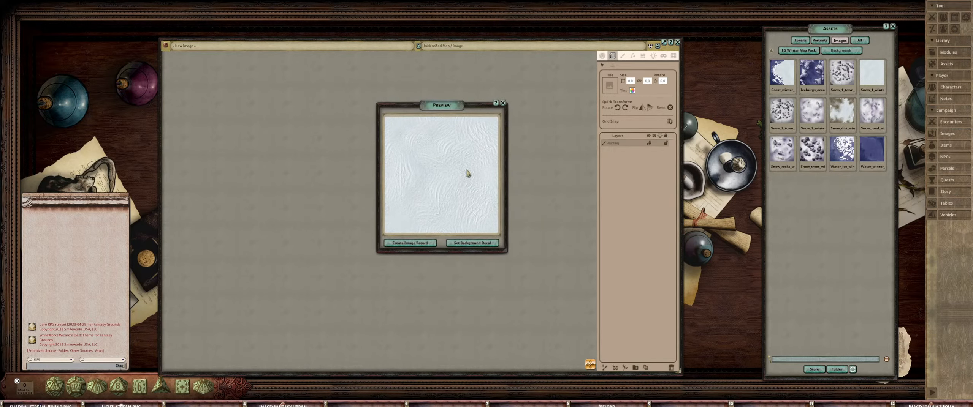
pyautogui.click(503, 103)
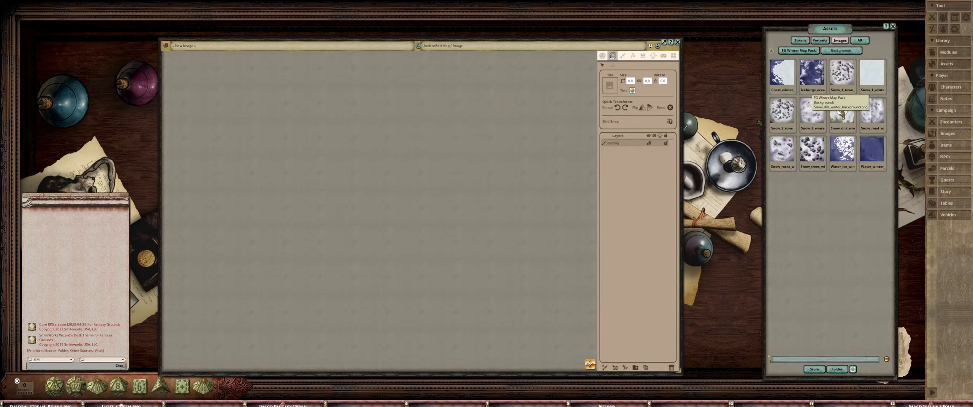
pyautogui.click(843, 114)
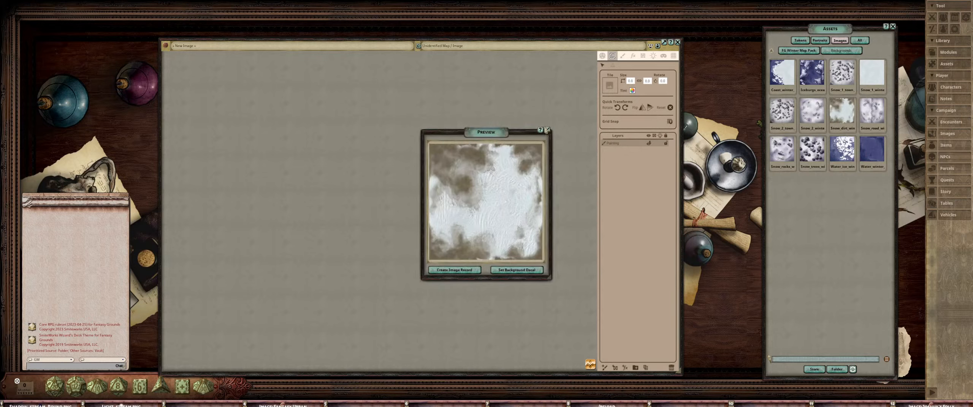
pyautogui.click(547, 130)
pyautogui.click(872, 73)
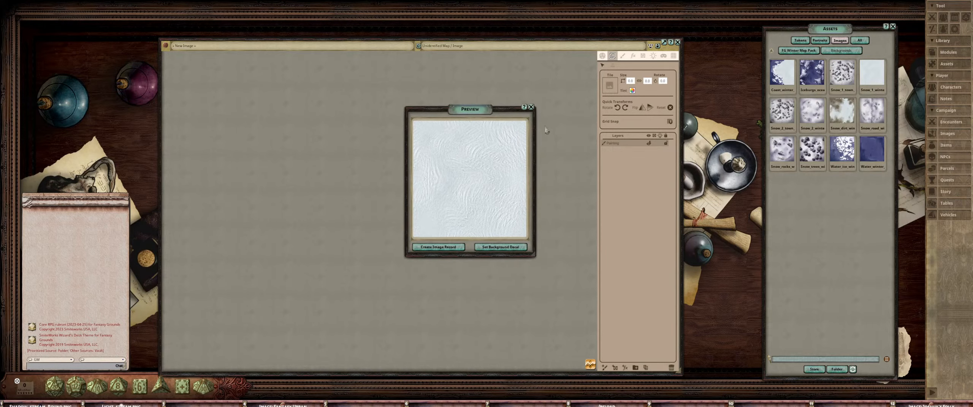
pyautogui.click(532, 108)
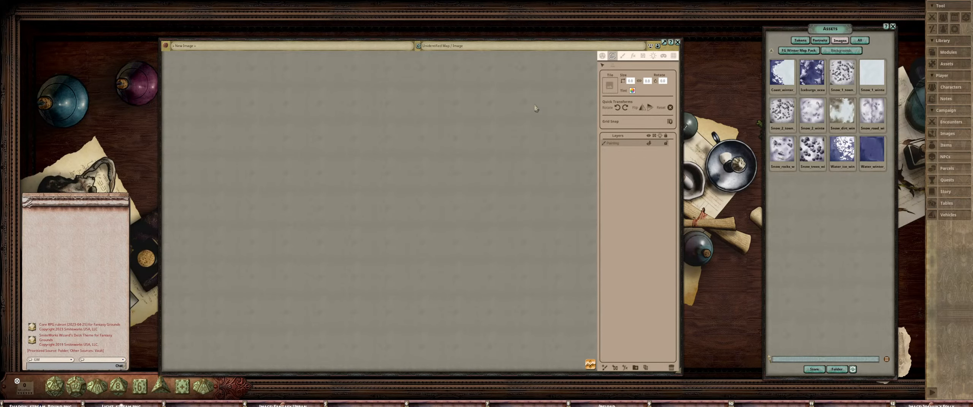
# Load the Snow_1_winter_background texture as the paint fill and draw a large rectangle with it across the canvas
pyautogui.click(623, 55)
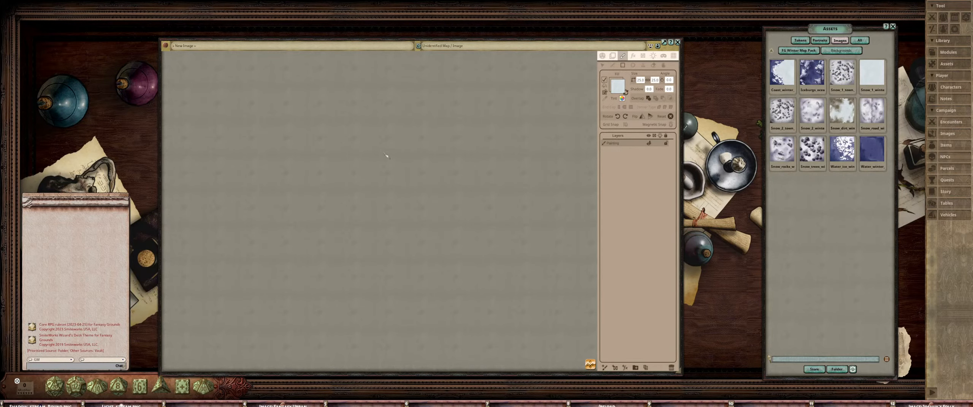
pyautogui.press('ctrl')
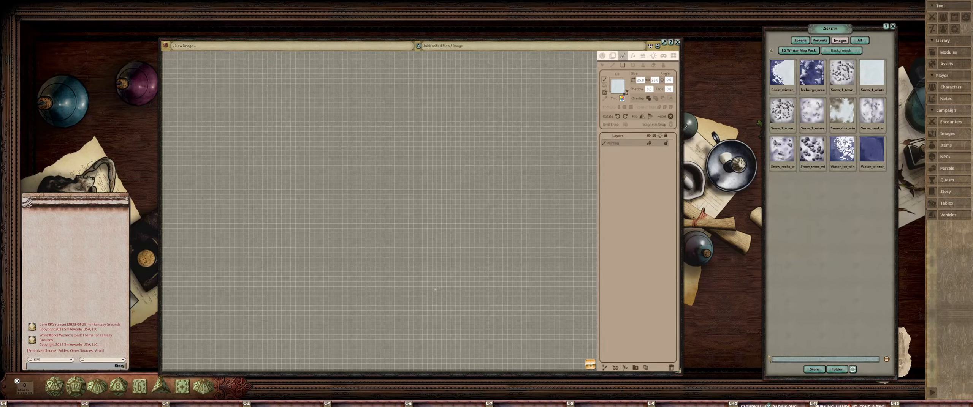
pyautogui.moveTo(243, 74); pyautogui.dragTo(577, 365)
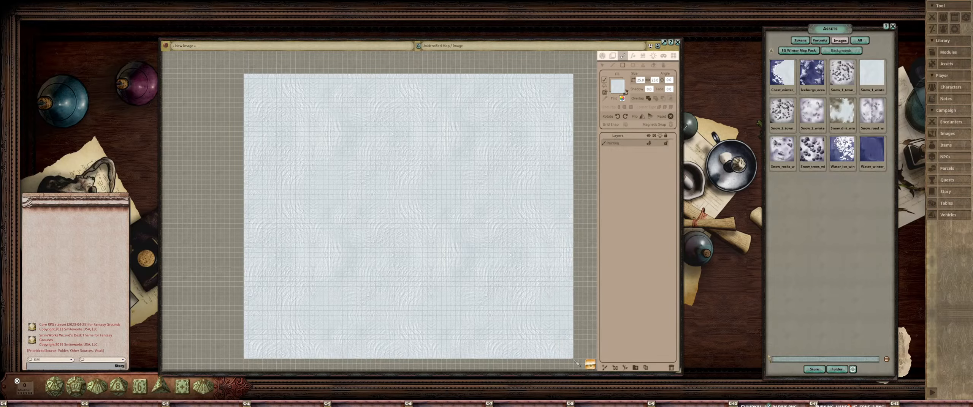
pyautogui.scroll(-2, 460, 254)
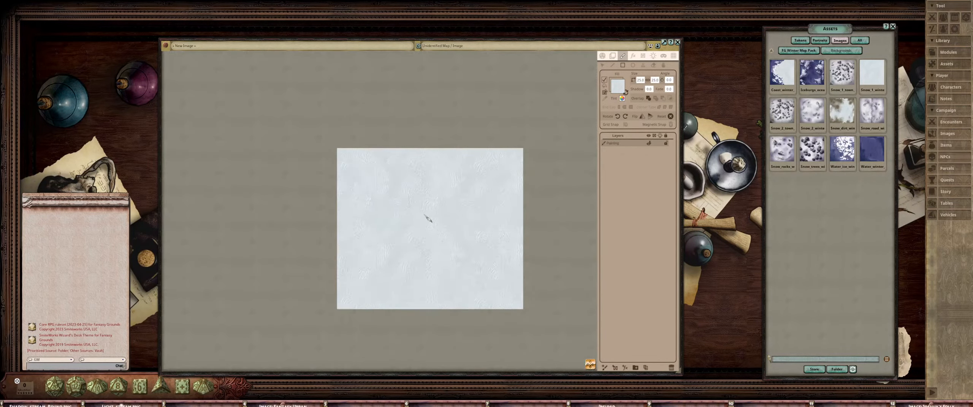
pyautogui.scroll(5, 428, 217)
pyautogui.scroll(4, 445, 265)
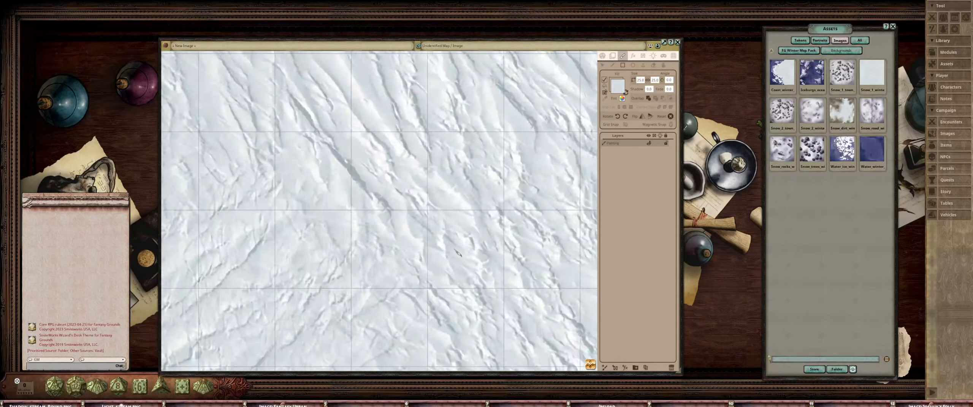
# Offset the snow texture slightly sideways inside the large rectangle with the Edit Filled Strokes tool
pyautogui.scroll(-8, 445, 262)
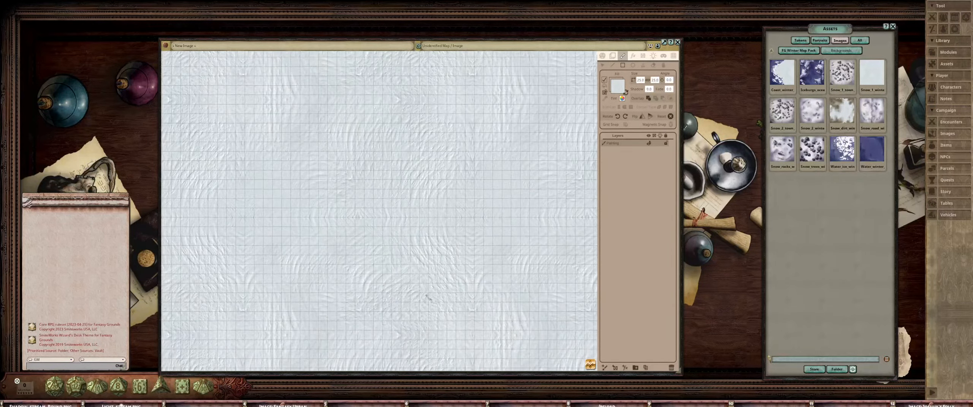
pyautogui.scroll(3, 437, 245)
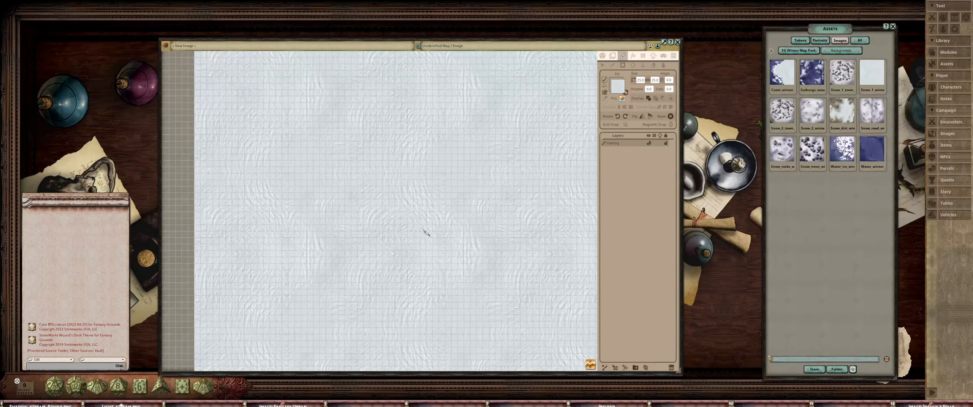
pyautogui.scroll(5, 433, 237)
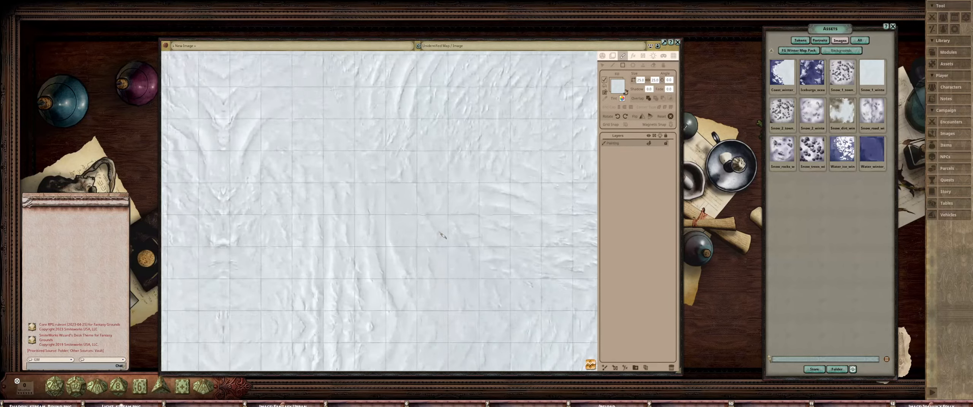
pyautogui.scroll(-3, 452, 228)
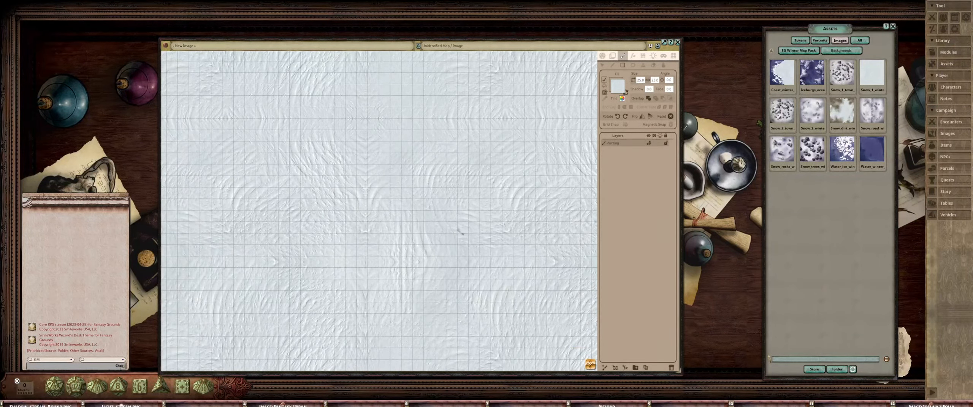
pyautogui.click(664, 66)
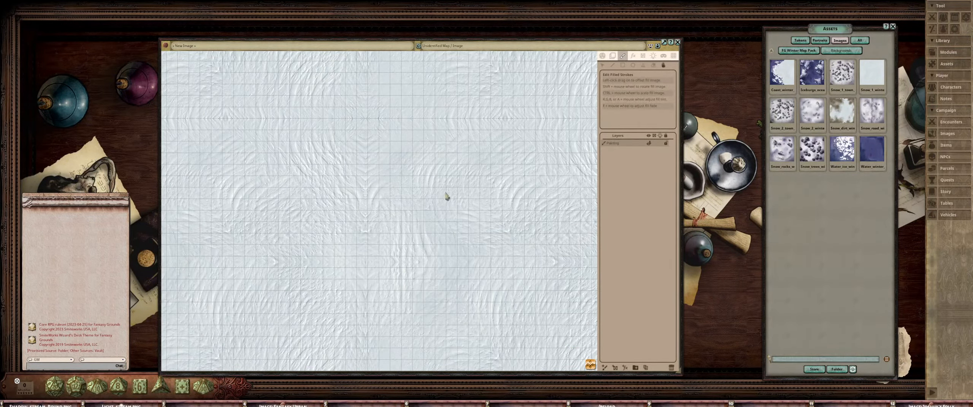
pyautogui.moveTo(432, 197); pyautogui.dragTo(447, 196)
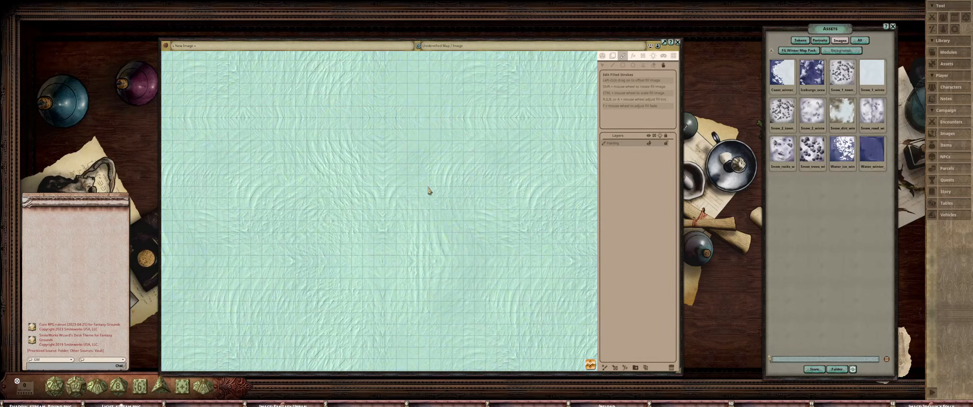
# Adjust the red, green and blue tint of the snow fill until the ground is a sandy orange
pyautogui.scroll(-5, 429, 191)
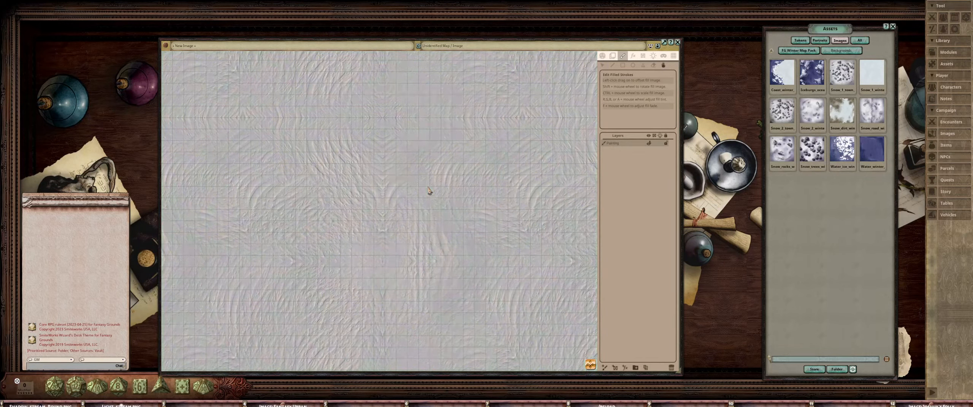
pyautogui.scroll(3, 429, 191)
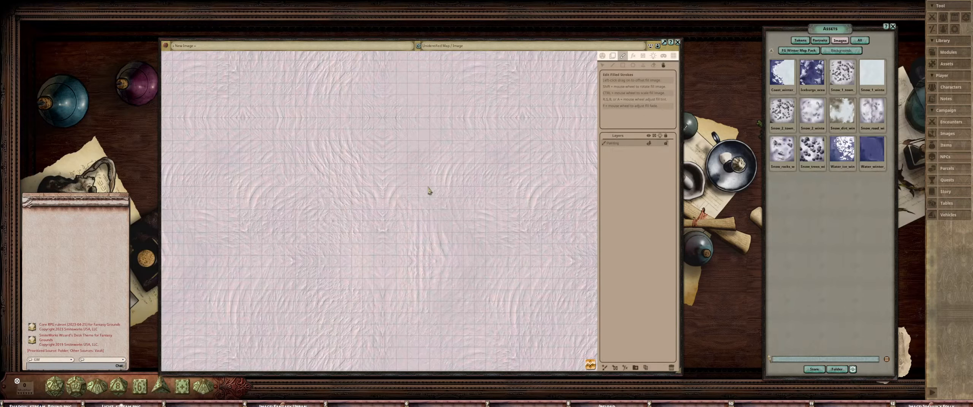
pyautogui.scroll(2, 429, 191)
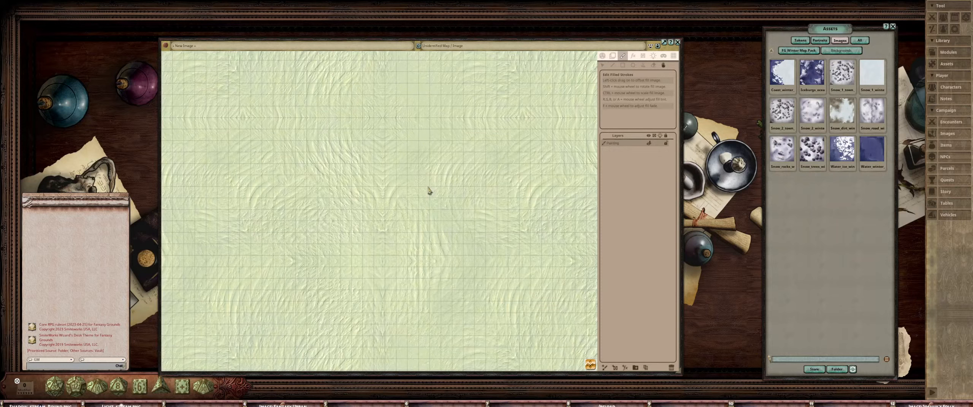
pyautogui.scroll(-2, 430, 191)
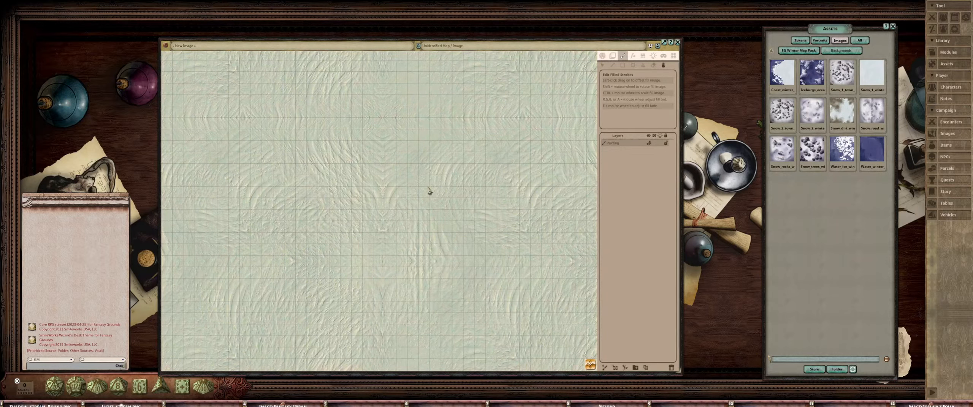
pyautogui.scroll(-2, 430, 191)
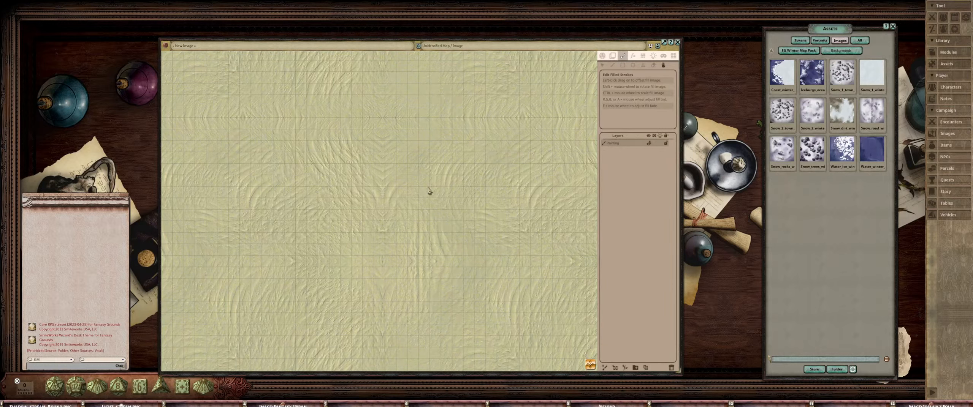
pyautogui.scroll(-2, 429, 191)
pyautogui.scroll(2, 429, 191)
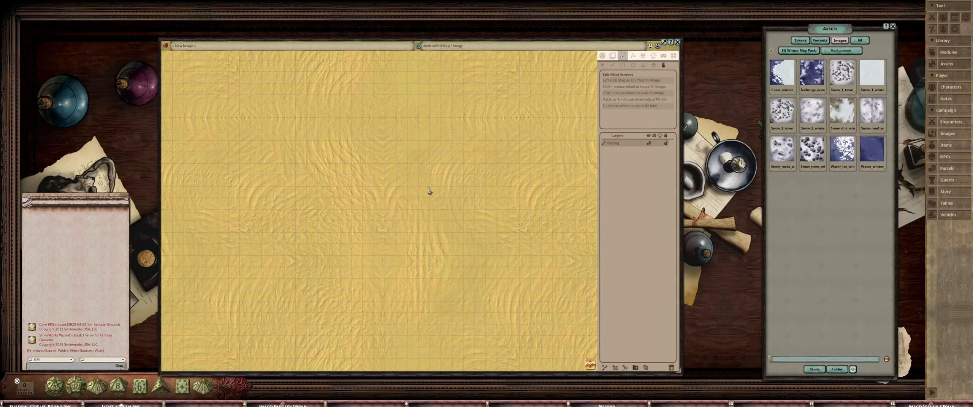
pyautogui.scroll(-2, 429, 190)
pyautogui.scroll(-3, 419, 191)
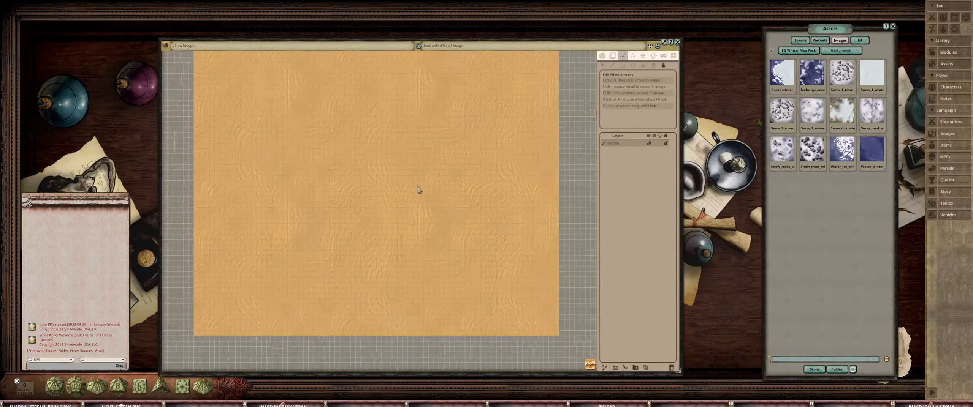
# Change the ground fill's tint to a pale yellow-green
pyautogui.scroll(5, 376, 199)
pyautogui.scroll(-2, 372, 193)
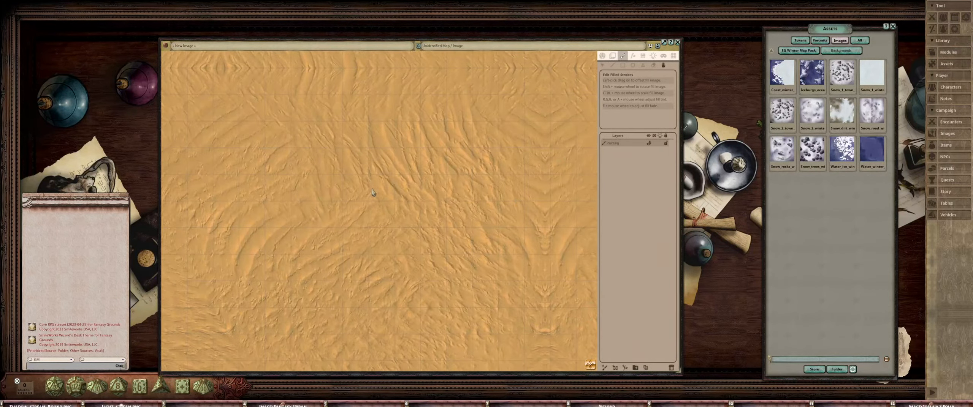
pyautogui.scroll(2, 372, 193)
pyautogui.scroll(2, 372, 193)
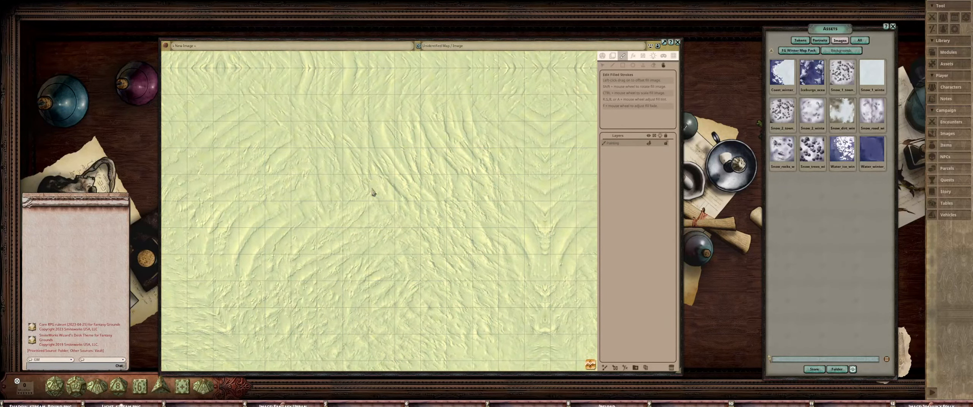
# Make the grid lines fainter by lowering the alpha of the grid color
pyautogui.scroll(-3, 372, 193)
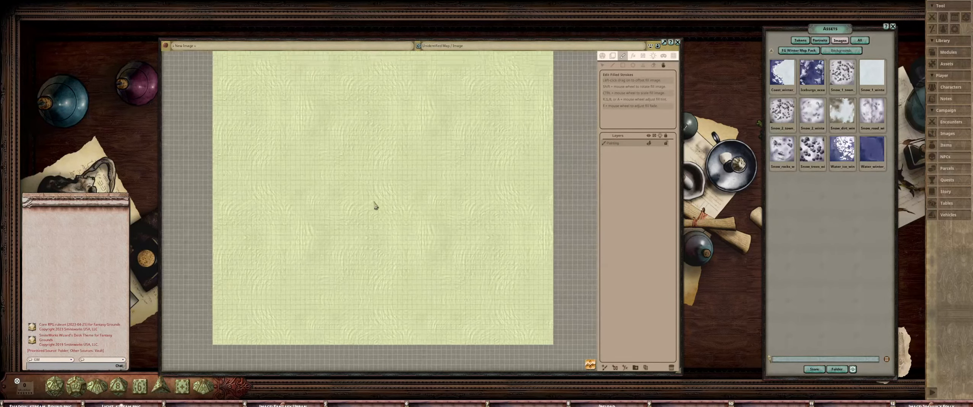
pyautogui.scroll(2, 377, 198)
pyautogui.scroll(5, 418, 209)
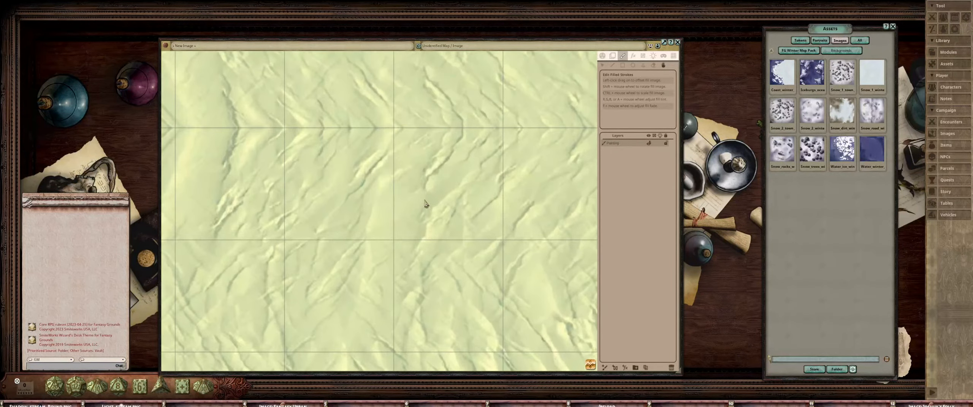
pyautogui.scroll(-4, 451, 184)
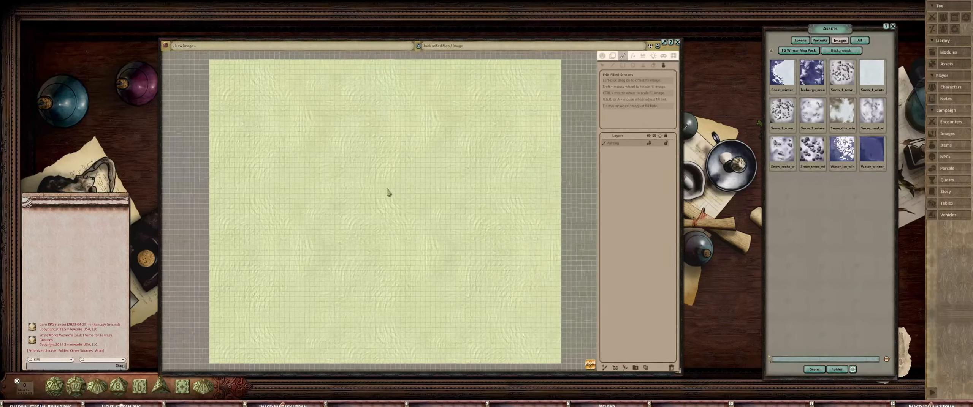
pyautogui.scroll(2, 392, 188)
pyautogui.click(674, 56)
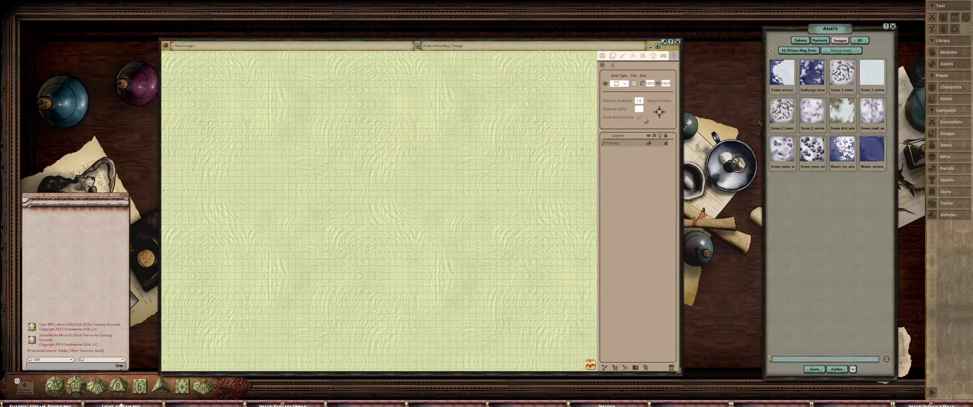
pyautogui.click(633, 85)
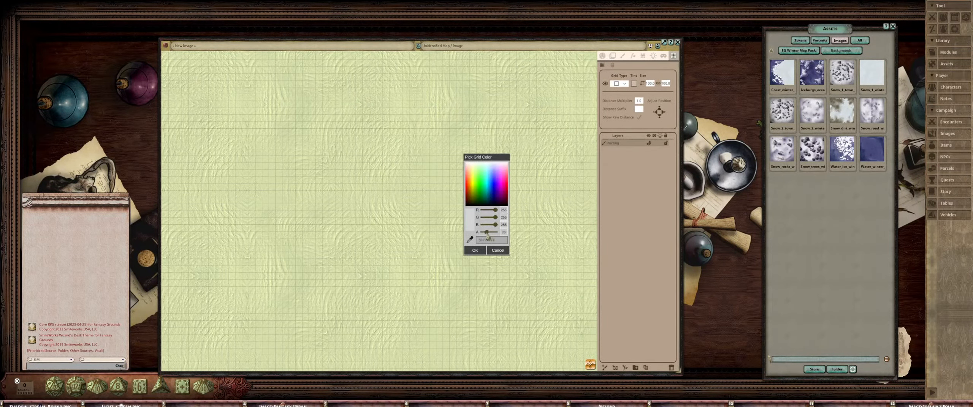
pyautogui.click(475, 250)
# Browse the FG Winter Map Pack's Decorations images to the second page, which holds the rocks
pyautogui.scroll(-3, 465, 252)
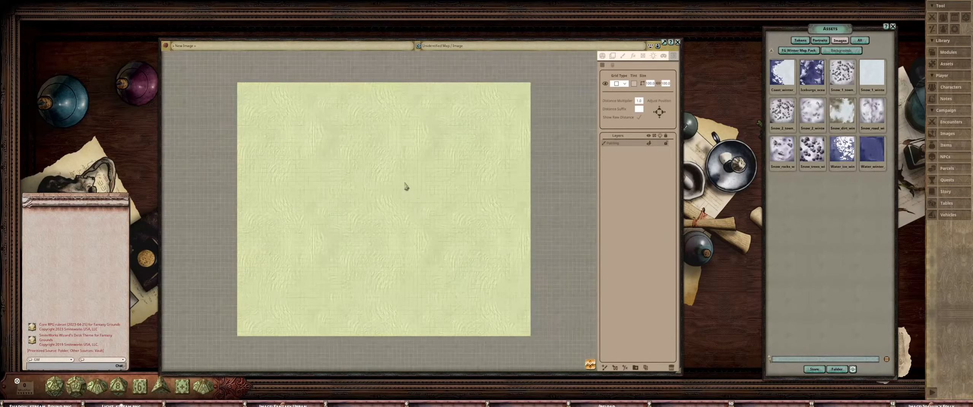
pyautogui.scroll(2, 470, 172)
pyautogui.scroll(4, 468, 175)
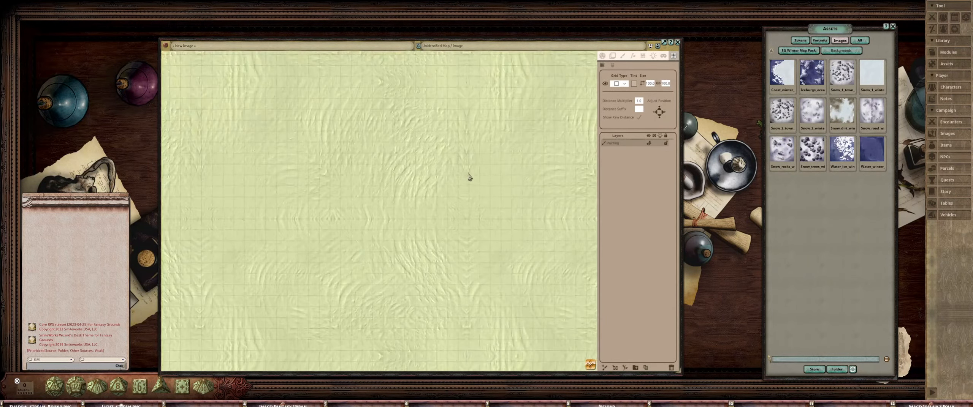
pyautogui.scroll(-3, 322, 164)
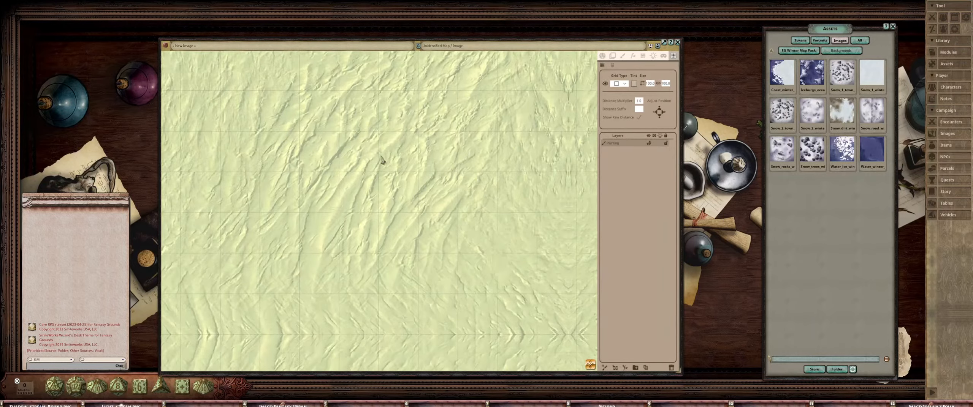
pyautogui.scroll(-3, 380, 158)
pyautogui.click(795, 53)
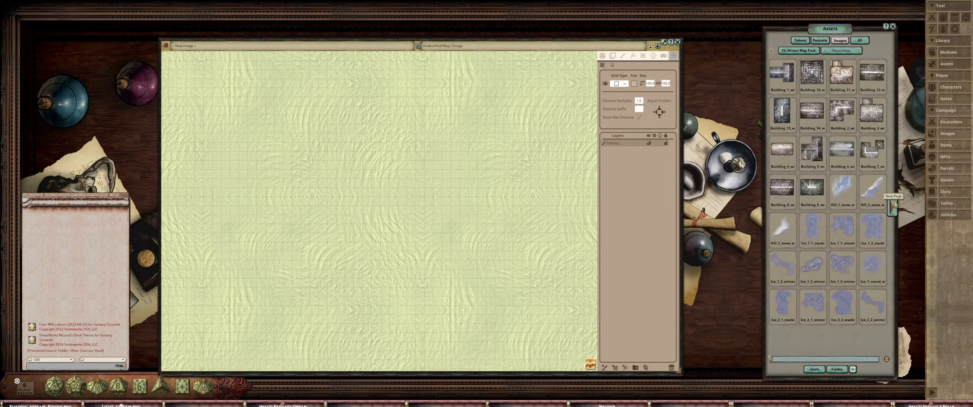
pyautogui.click(894, 207)
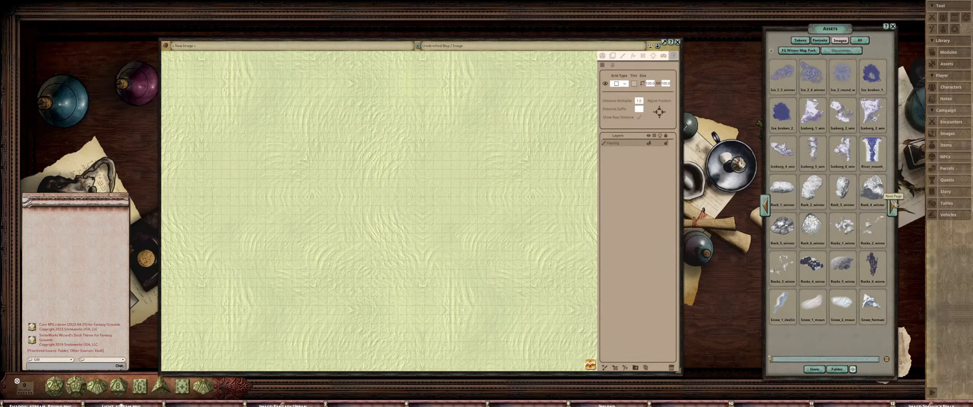
# Add a new paint layer above the ground layer and activate painting on it
pyautogui.click(813, 187)
pyautogui.click(547, 131)
pyautogui.click(605, 370)
pyautogui.click(624, 57)
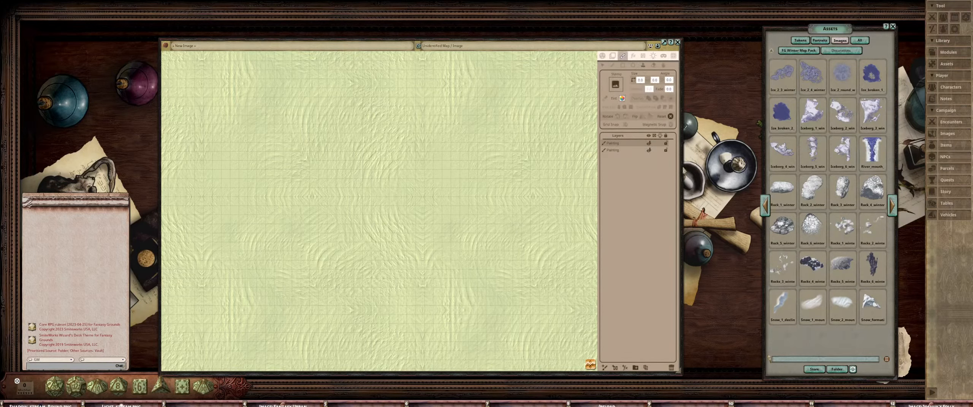
# Load the Rock_2 winter decoration as a stamp, rotate and enlarge it, and place one on the map
pyautogui.moveTo(858, 140); pyautogui.dragTo(623, 90)
pyautogui.scroll(4, 459, 197)
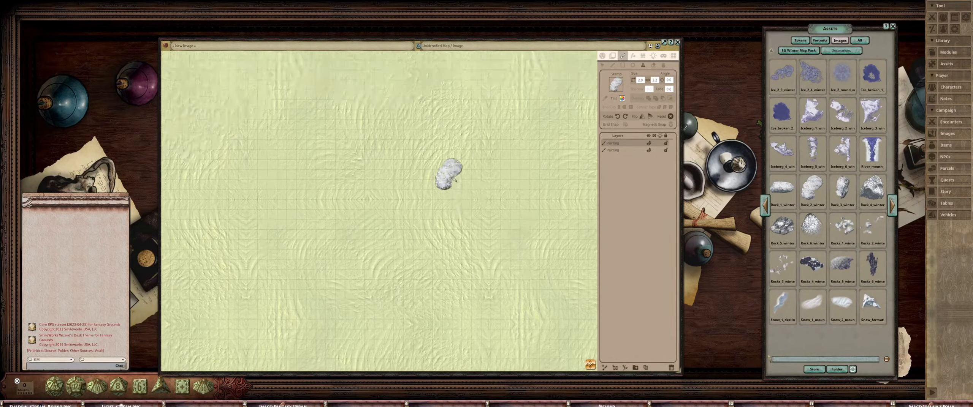
pyautogui.keyDown('shift'); pyautogui.scroll(-5, 451, 174); pyautogui.keyUp('shift')
pyautogui.keyDown('ctrl'); pyautogui.scroll(3, 452, 176); pyautogui.keyUp('ctrl')
pyautogui.click(451, 176)
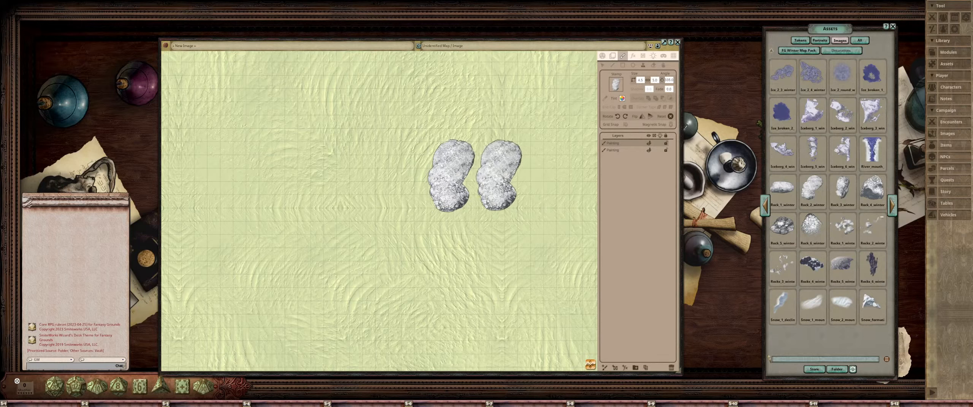
# Load the Rock_3 winter decoration as the stamp and place it diagonally, overlapping the upper end of the first rock
pyautogui.keyDown('shift'); pyautogui.scroll(5, 532, 211); pyautogui.keyUp('shift')
pyautogui.keyDown('ctrl'); pyautogui.scroll(4, 531, 205); pyautogui.keyUp('ctrl')
pyautogui.scroll(-2, 530, 206)
pyautogui.scroll(5, 524, 202)
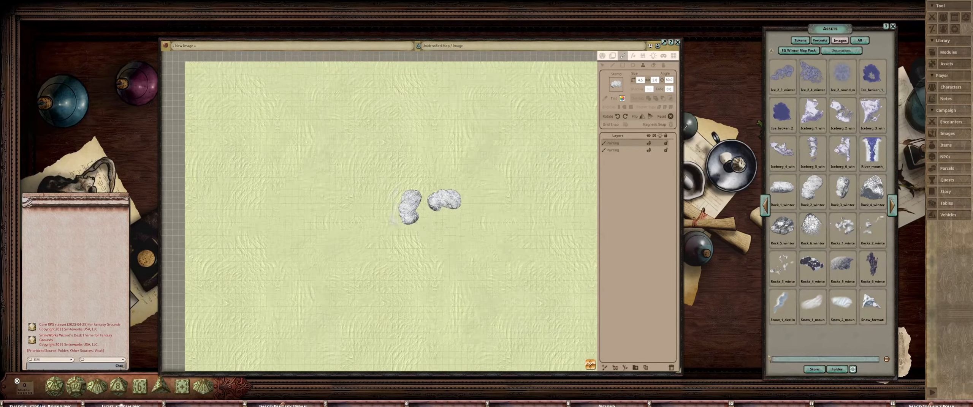
pyautogui.scroll(3, 449, 192)
pyautogui.scroll(-3, 494, 194)
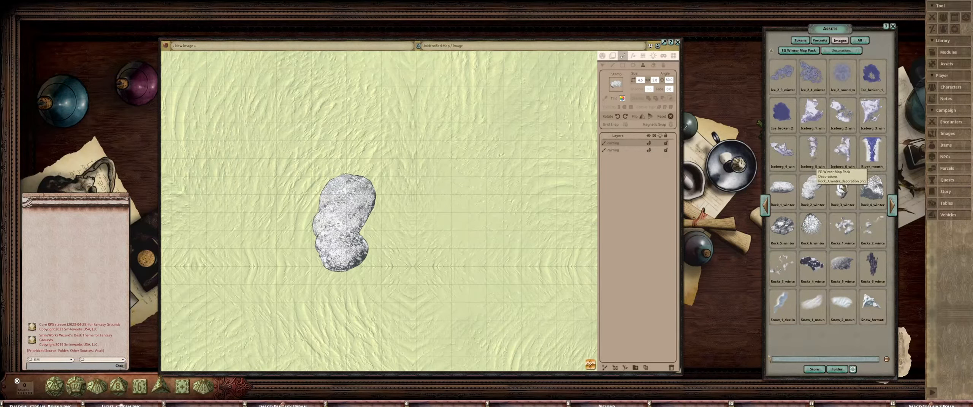
pyautogui.click(842, 188)
pyautogui.scroll(3, 414, 182)
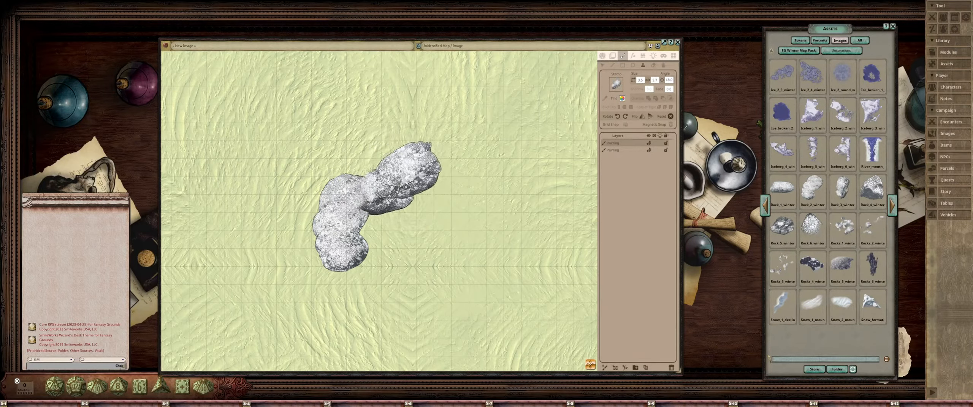
pyautogui.click(376, 209)
# Tint the rock layer a pale yellow-green that matches the ground by sampling and adjusting its colour, and confirm the colour
pyautogui.scroll(-3, 529, 190)
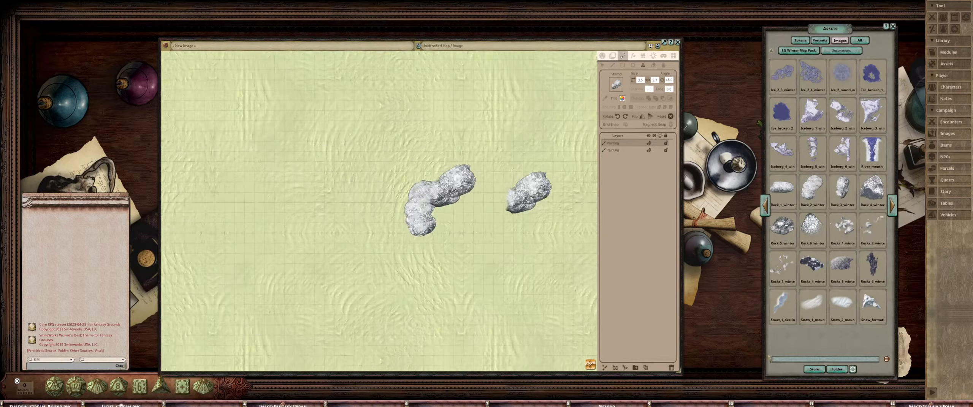
pyautogui.click(613, 56)
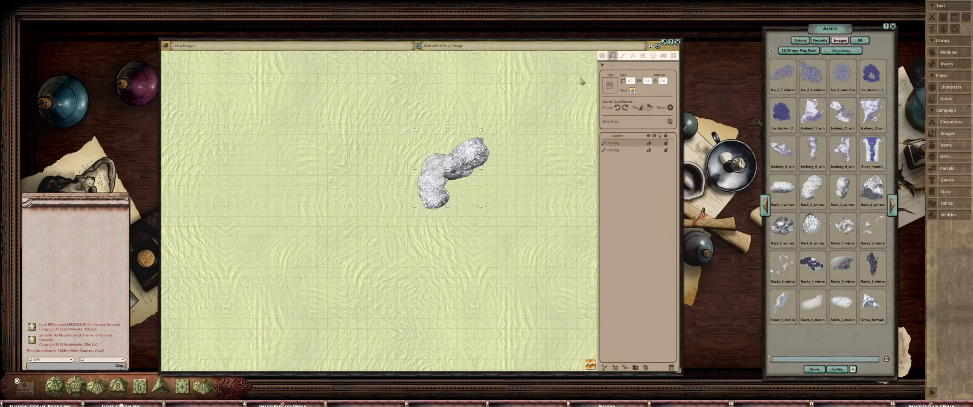
pyautogui.scroll(2, 517, 153)
pyautogui.click(633, 91)
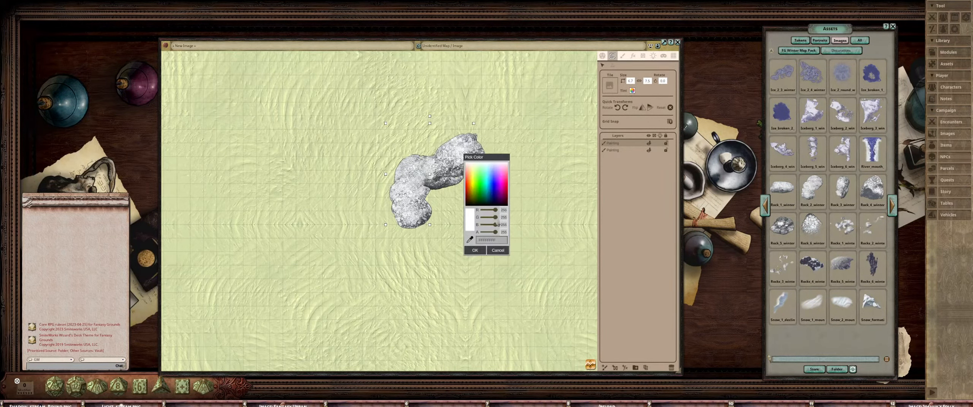
pyautogui.click(470, 240)
pyautogui.click(438, 249)
pyautogui.scroll(2, 436, 244)
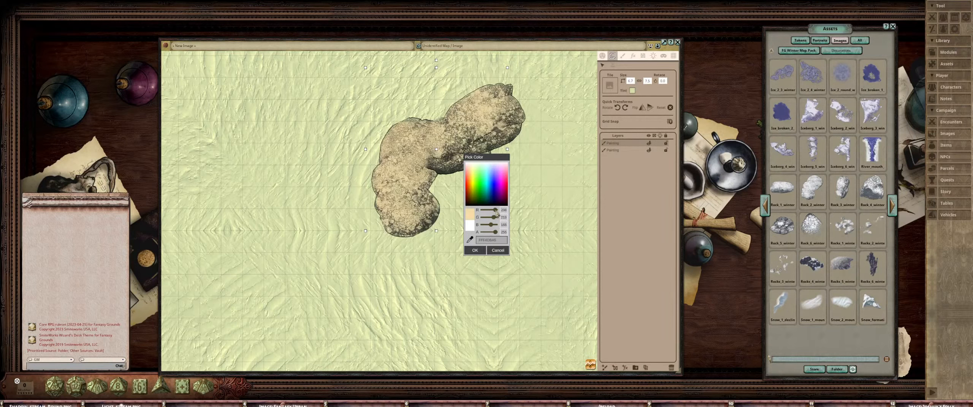
pyautogui.moveTo(495, 223); pyautogui.dragTo(494, 230)
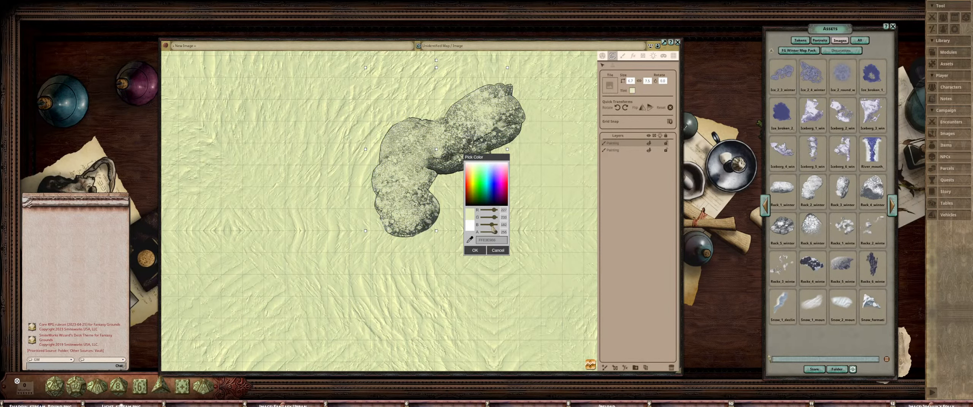
pyautogui.scroll(-4, 451, 220)
pyautogui.moveTo(447, 216); pyautogui.dragTo(409, 217)
pyautogui.scroll(3, 412, 216)
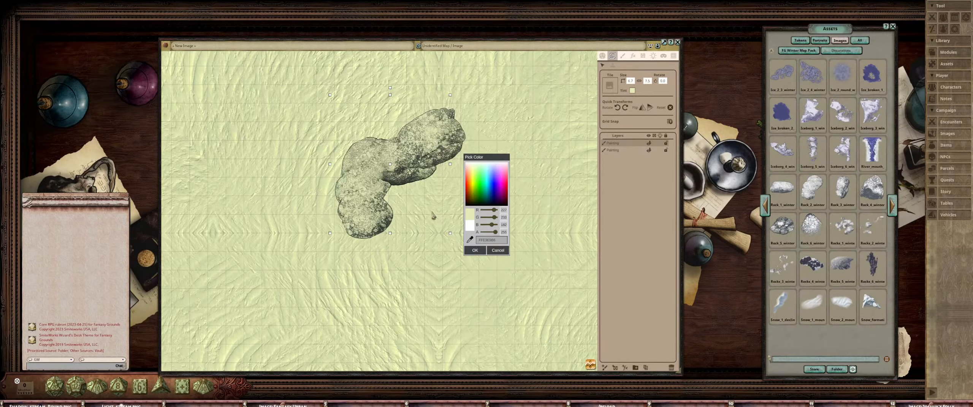
pyautogui.scroll(-3, 431, 215)
pyautogui.scroll(3, 426, 231)
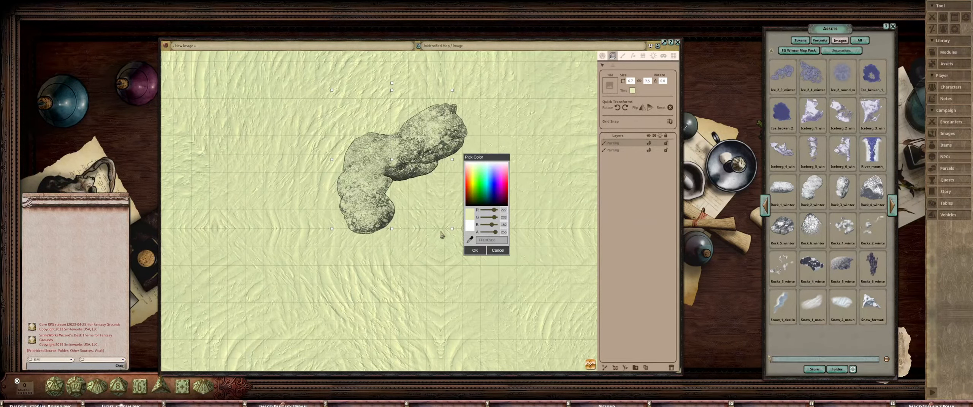
pyautogui.click(476, 251)
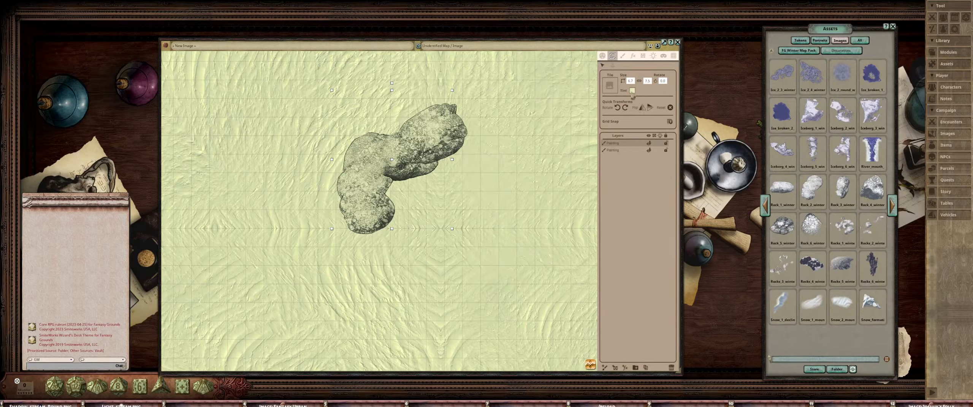
# Return to painting on the rock layer and load the Rocks_5 winter decoration as the stamp
pyautogui.click(623, 56)
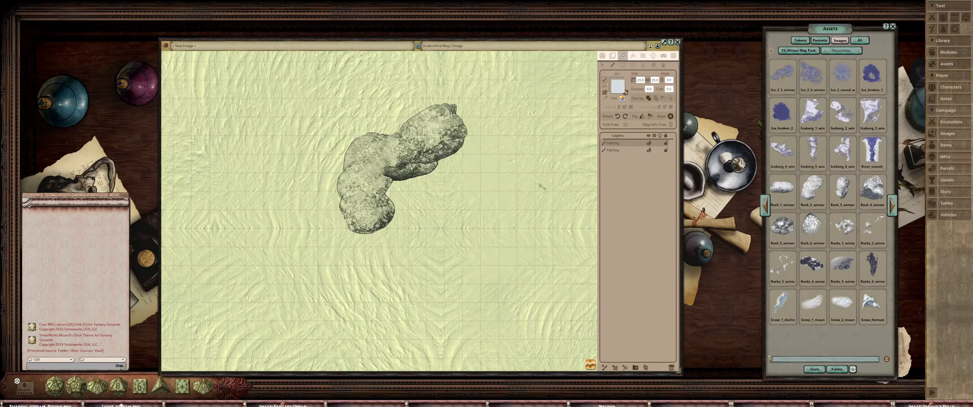
pyautogui.scroll(-3, 475, 212)
pyautogui.moveTo(475, 213); pyautogui.dragTo(545, 199)
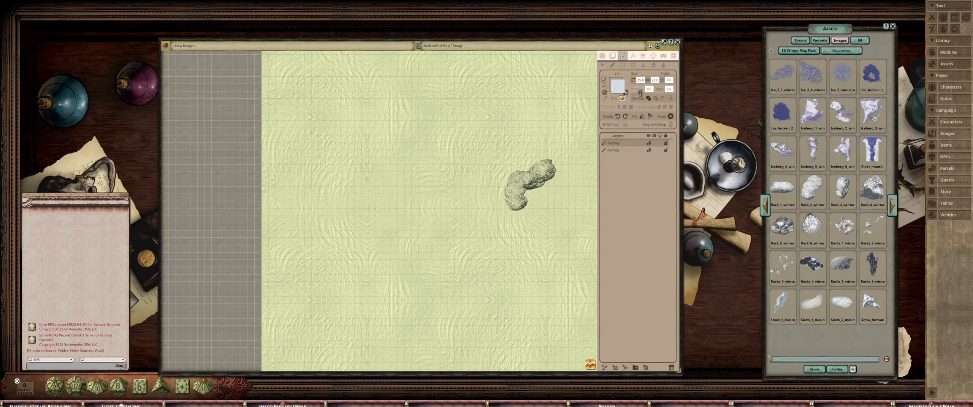
pyautogui.moveTo(843, 263); pyautogui.dragTo(617, 85)
pyautogui.click(643, 65)
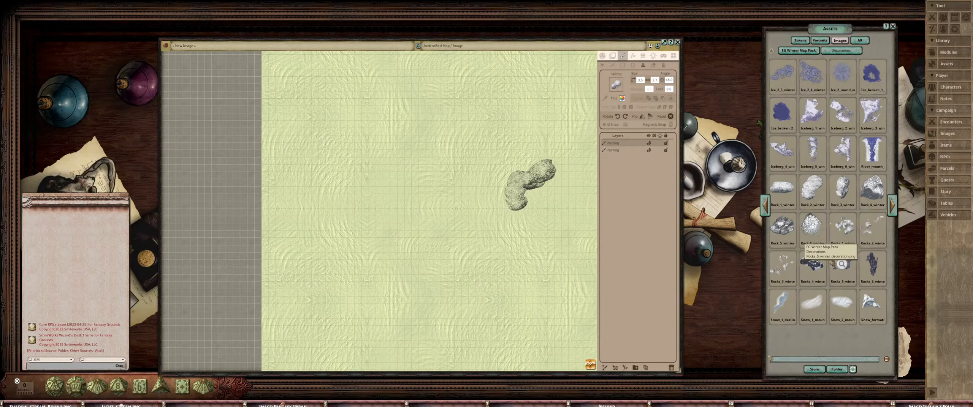
# Rotate the Rocks_5 stamp to stand upright and place one on the ground to the right of the two rocks
pyautogui.click(550, 217)
pyautogui.moveTo(550, 218); pyautogui.dragTo(394, 209)
pyautogui.scroll(4, 399, 205)
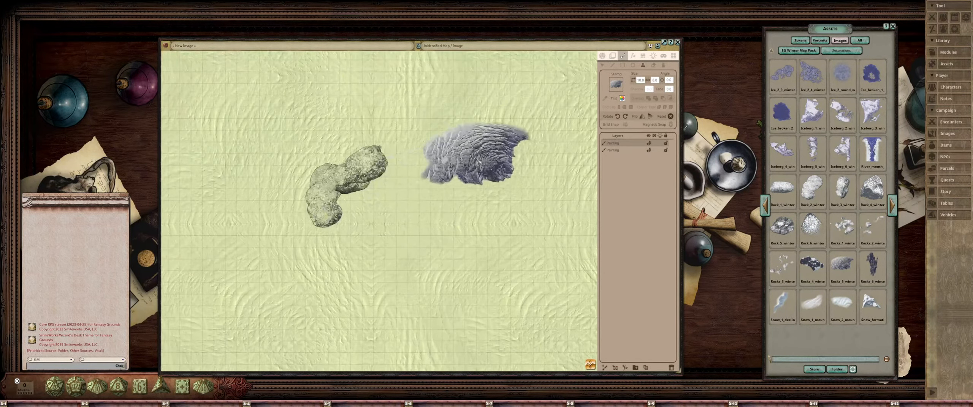
pyautogui.scroll(-11, 483, 163)
pyautogui.click(514, 133)
# Shrink and rotate the Rocks_5 stamp and place a second one overlapping the upper end of the first
pyautogui.scroll(-5, 570, 189)
pyautogui.moveTo(565, 209); pyautogui.dragTo(545, 230)
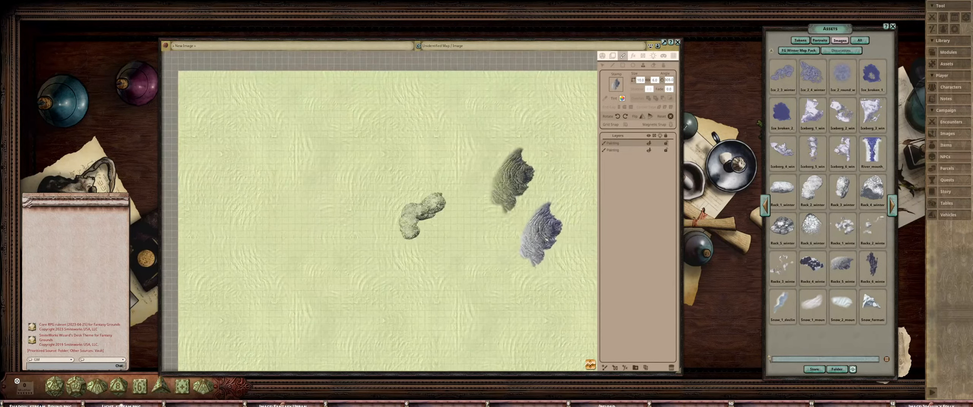
pyautogui.scroll(5, 544, 227)
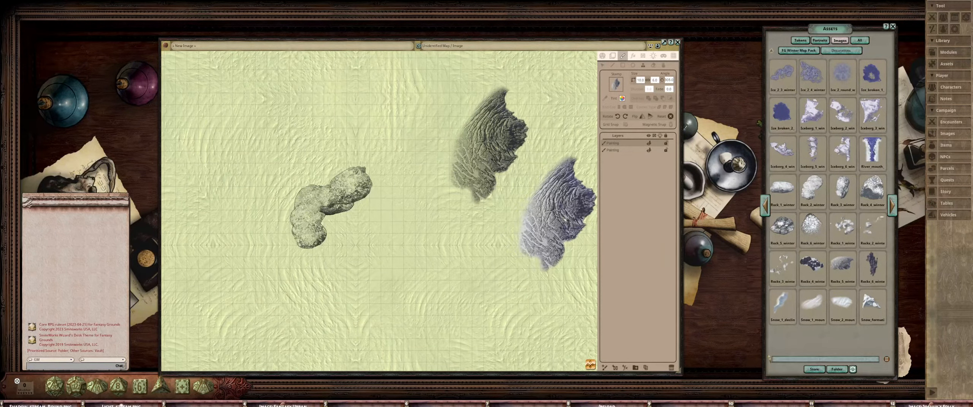
pyautogui.scroll(5, 536, 201)
pyautogui.scroll(-2, 513, 195)
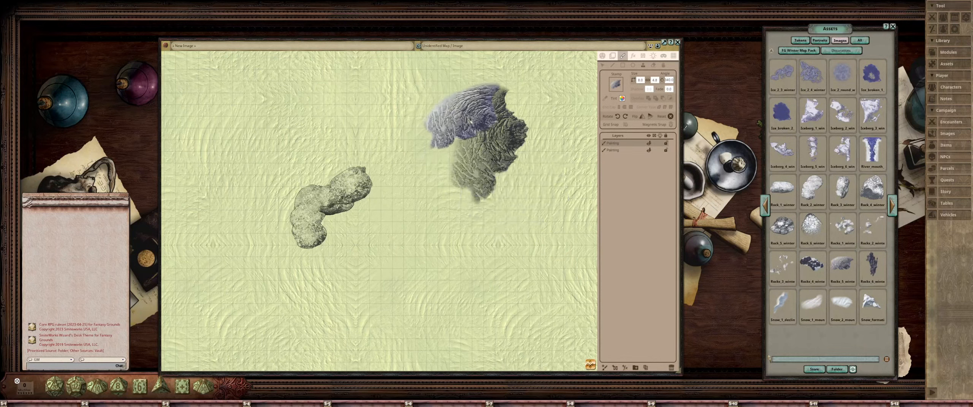
pyautogui.scroll(6, 500, 108)
pyautogui.scroll(2, 506, 107)
pyautogui.click(508, 108)
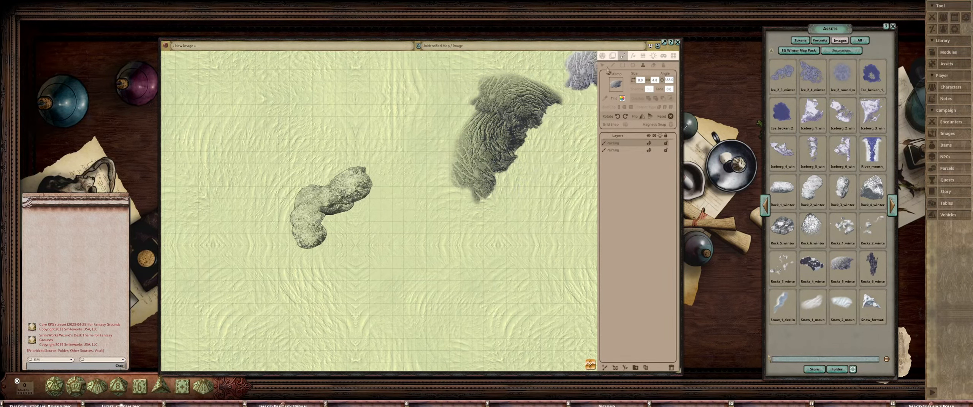
# Delete both Rocks_5 stamps just placed on the layer
pyautogui.click(604, 66)
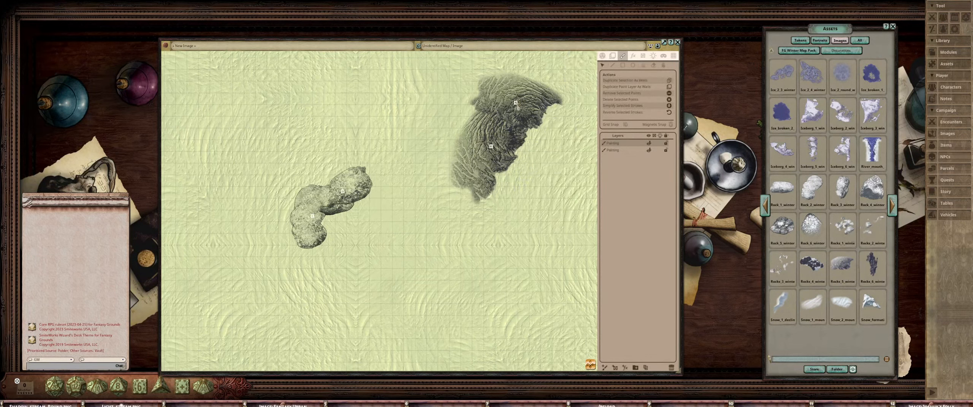
pyautogui.press('Delete')
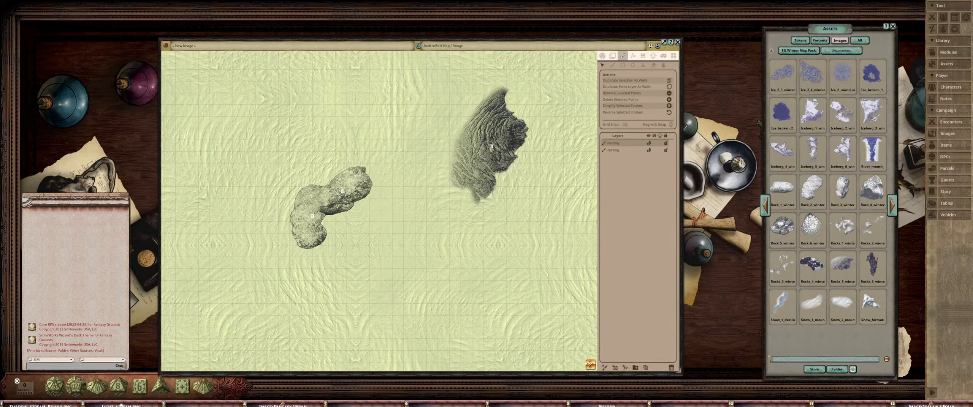
pyautogui.press('Delete')
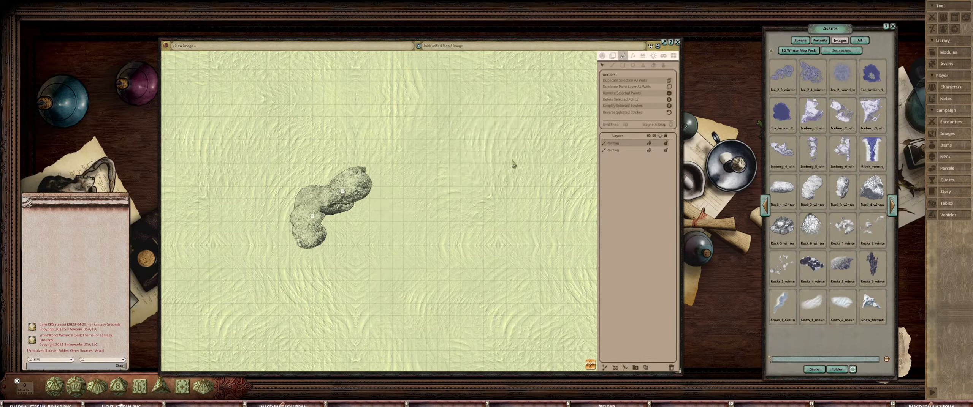
# Enlarge the Rocks_5 stamp, rotate it diagonally, give it a paler translucent tint, and place it to the right of the two rocks
pyautogui.click(644, 66)
pyautogui.scroll(5, 468, 156)
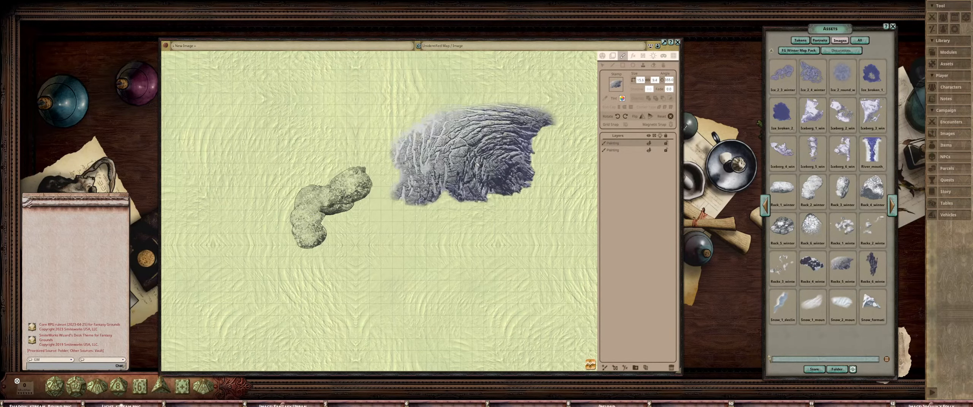
pyautogui.scroll(-6, 468, 158)
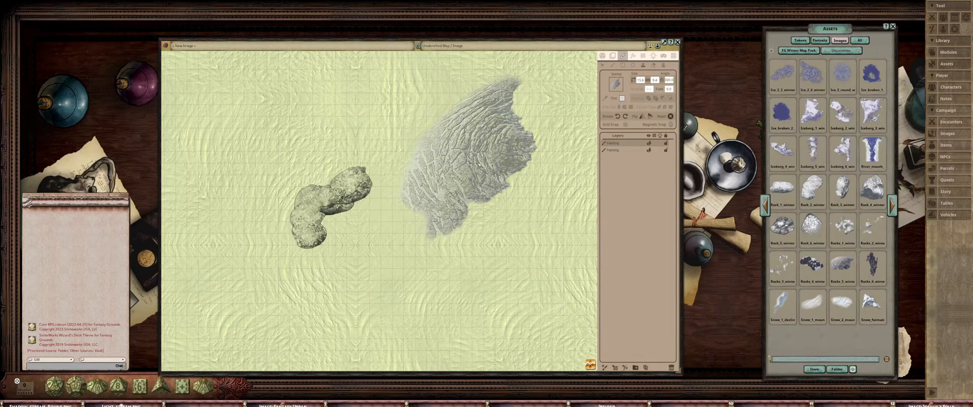
pyautogui.click(469, 158)
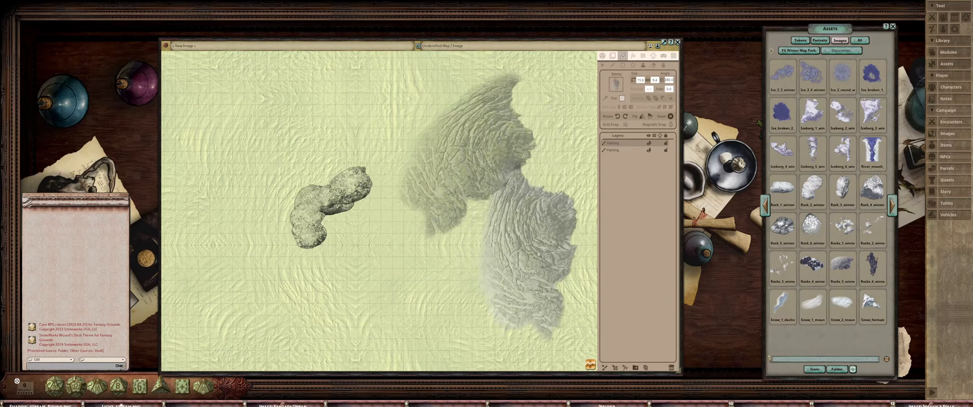
# Resize and rotate the translucent Rocks_5 stamp and place another on the ground to the left of the two rocks
pyautogui.scroll(-6, 520, 224)
pyautogui.scroll(-4, 509, 220)
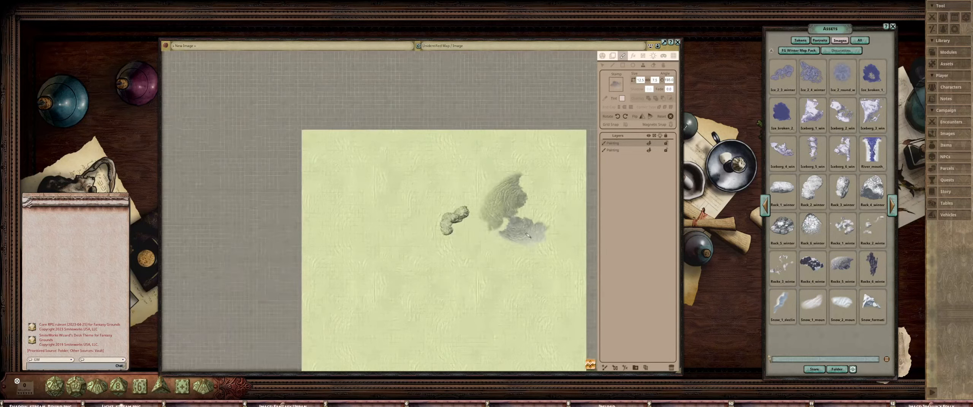
pyautogui.scroll(4, 414, 192)
pyautogui.scroll(7, 315, 159)
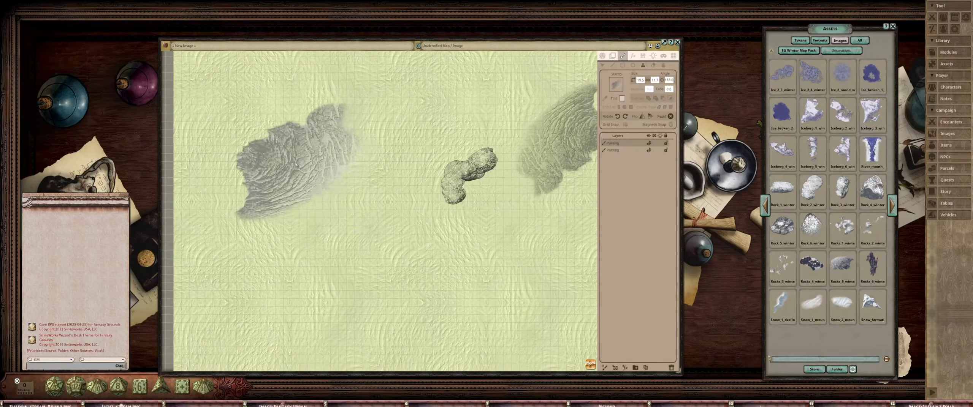
pyautogui.scroll(6, 388, 236)
# Rotate the Rocks_5 stamp and place another copy overlapping the upper end of the left slope, extending it towards the rocks
pyautogui.scroll(-4, 386, 247)
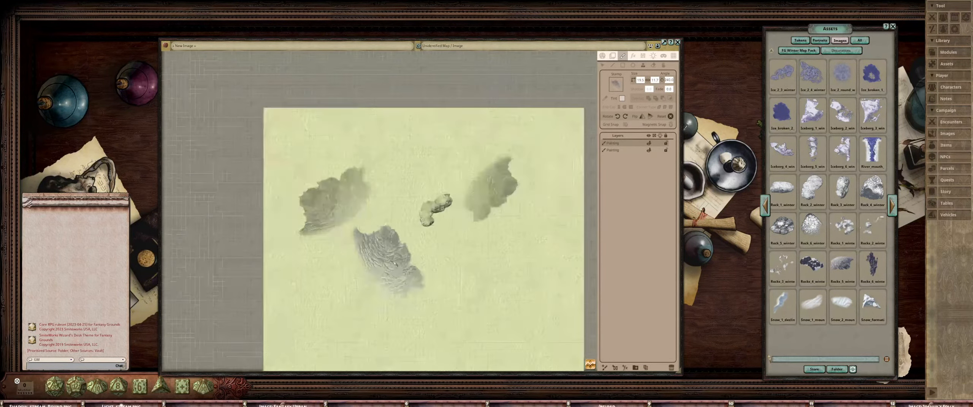
pyautogui.scroll(-3, 385, 202)
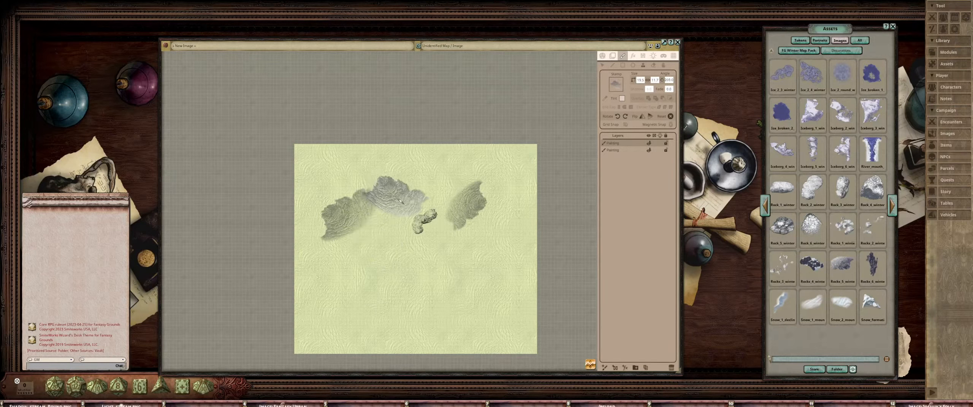
pyautogui.scroll(-9, 358, 181)
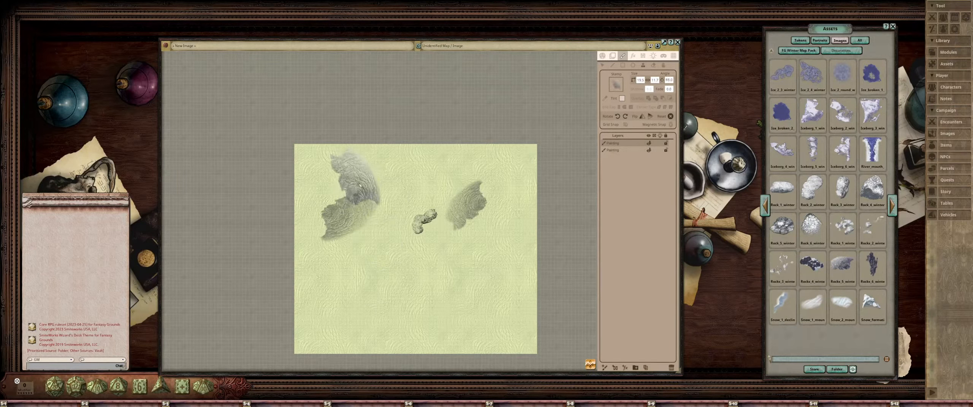
pyautogui.scroll(-6, 347, 198)
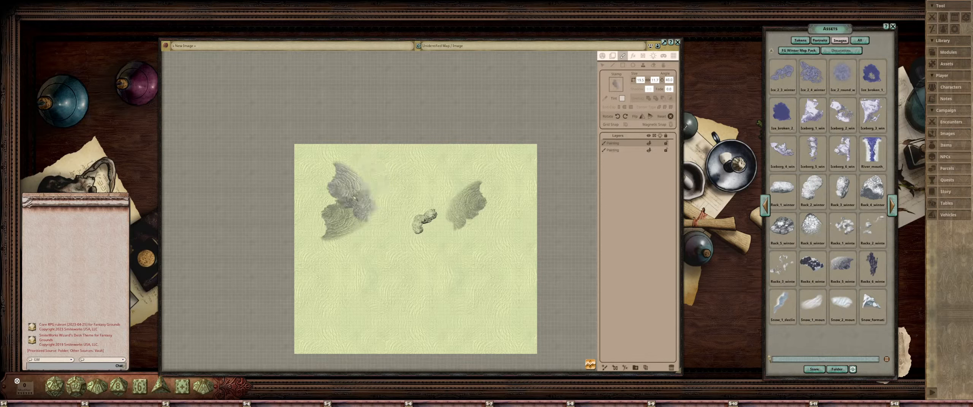
pyautogui.scroll(-11, 339, 191)
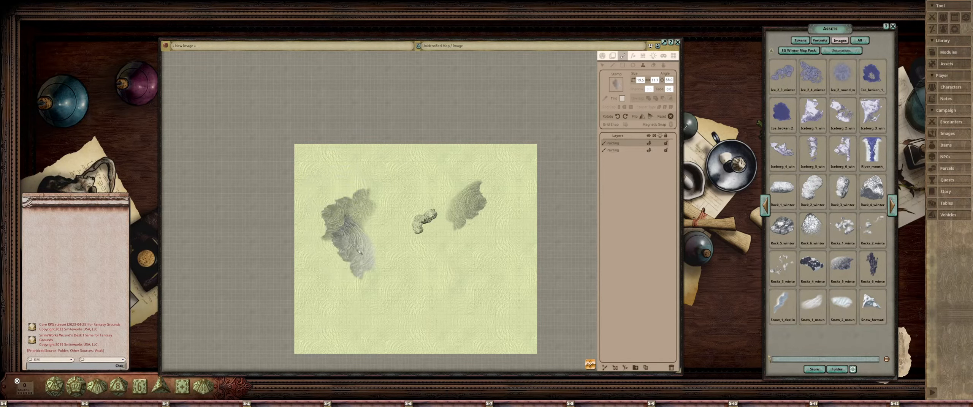
pyautogui.click(399, 195)
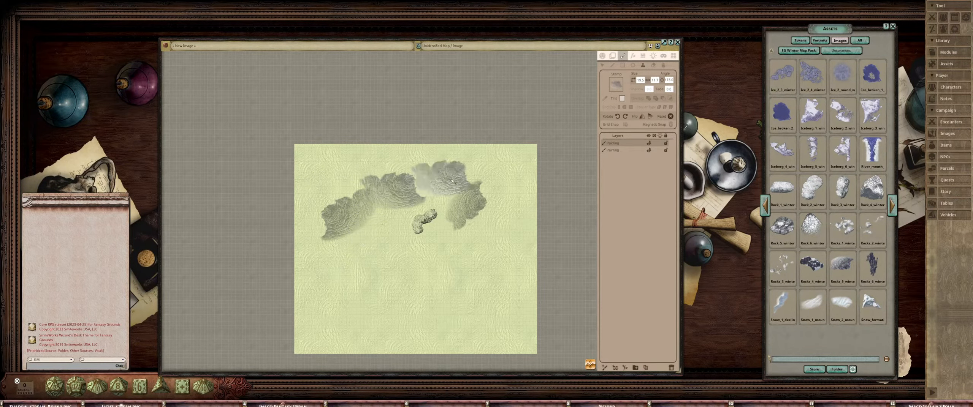
# Load the Rock_5 winter decoration as the stamp, rotate it, and place one at the right edge of the extended slope
pyautogui.scroll(3, 456, 228)
pyautogui.scroll(-3, 475, 247)
pyautogui.scroll(2, 484, 258)
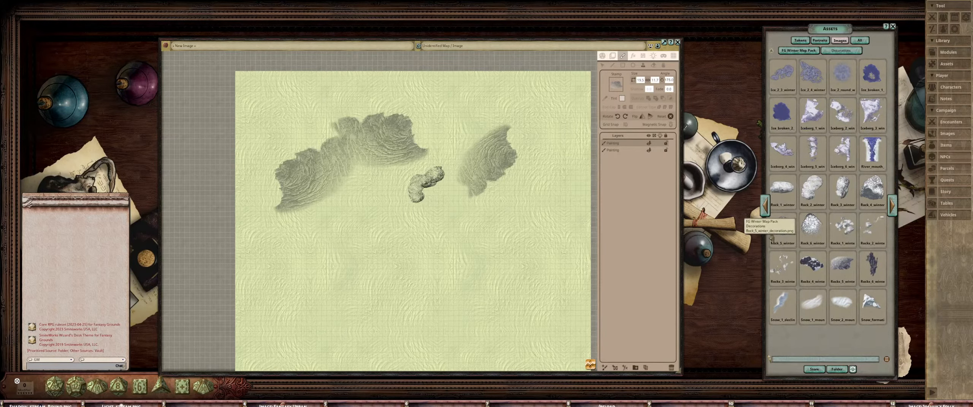
pyautogui.click(771, 238)
pyautogui.scroll(4, 456, 159)
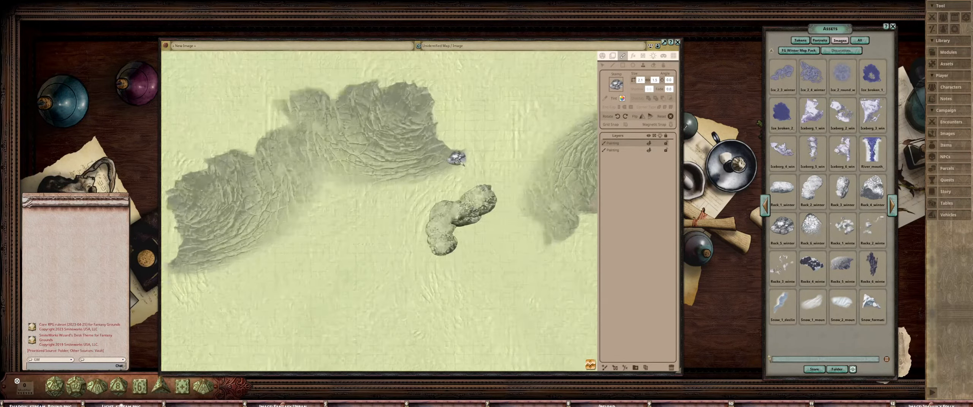
pyautogui.scroll(2, 456, 159)
pyautogui.click(436, 131)
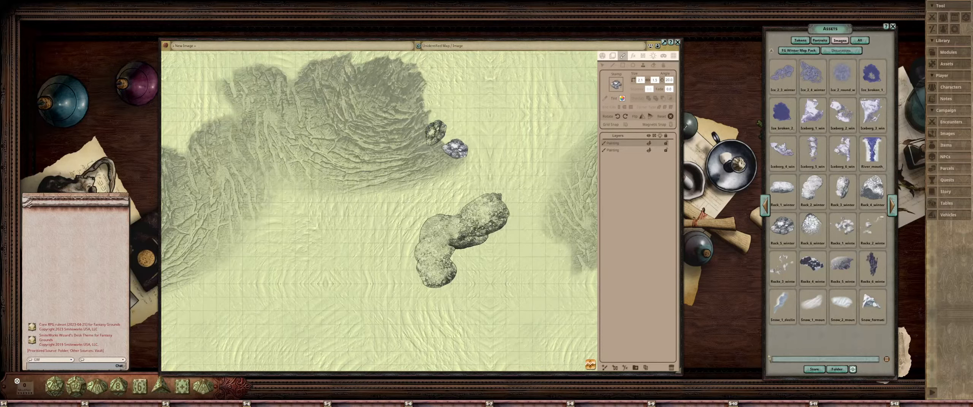
# Rotate the Rock_5 stamp, place a second copy overlapping the first, and switch from stamping to selection
pyautogui.scroll(7, 455, 149)
pyautogui.click(426, 135)
pyautogui.scroll(1, 423, 135)
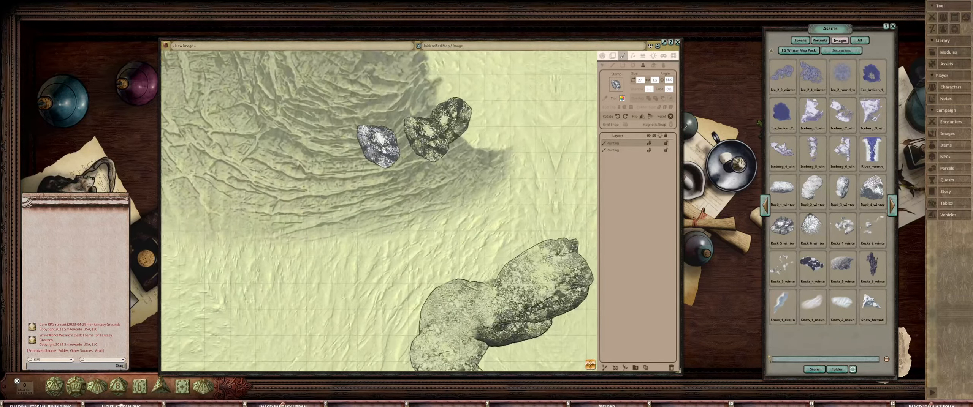
pyautogui.click(602, 65)
pyautogui.scroll(-3, 537, 130)
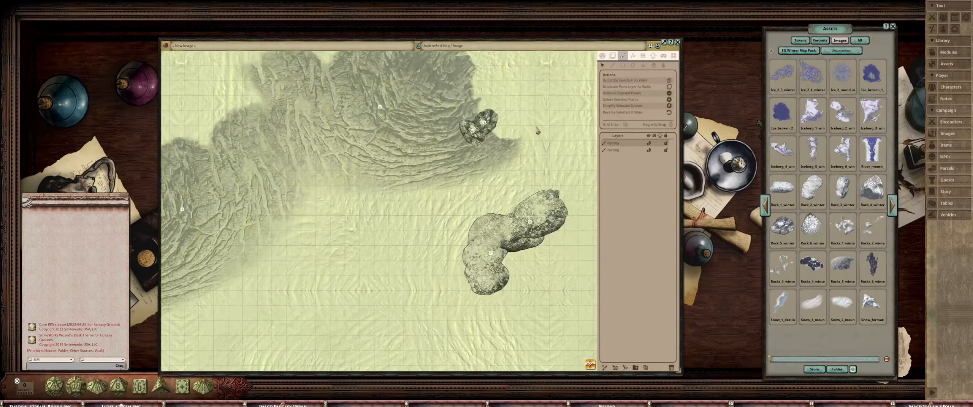
# Move one Rock_5 copy off the end of the extended slope onto the open ground below the left slope
pyautogui.scroll(-3, 537, 131)
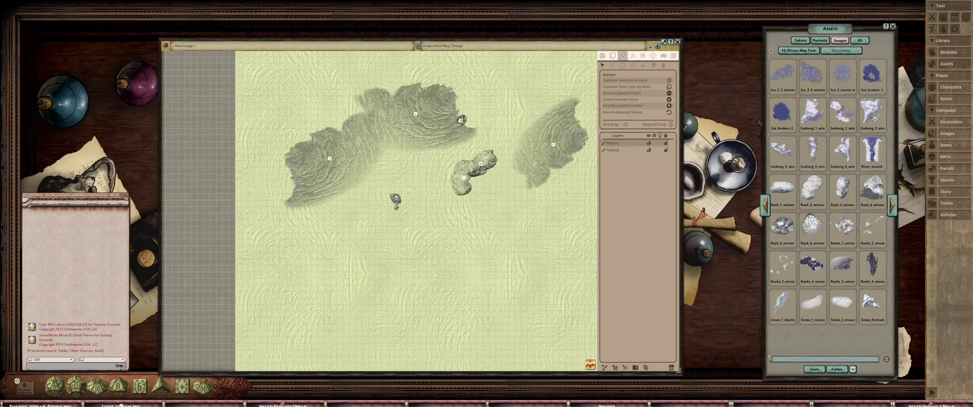
pyautogui.moveTo(394, 205); pyautogui.dragTo(359, 232)
pyautogui.scroll(4, 394, 224)
pyautogui.scroll(-4, 409, 219)
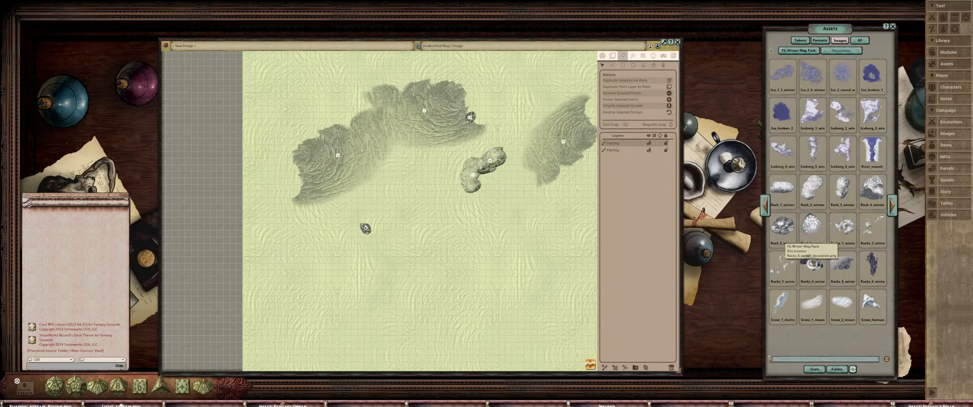
# Load the Rocks_4 winter decoration as the stamp, rotate it, and place one just above the lone rock
pyautogui.click(644, 66)
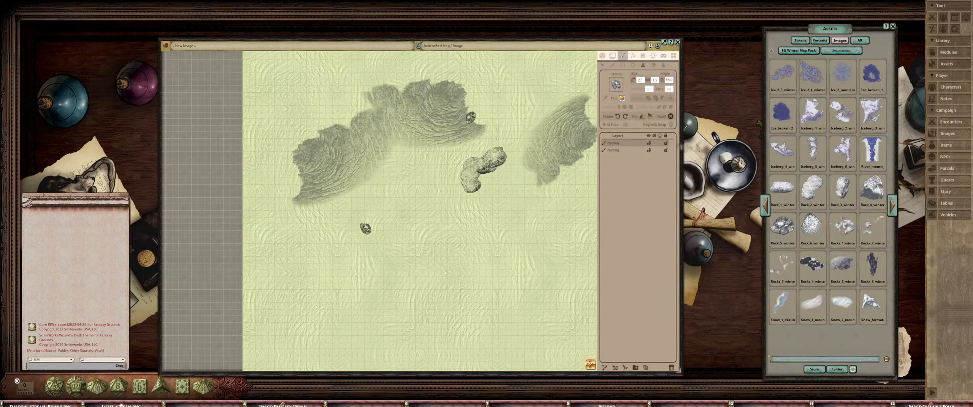
pyautogui.scroll(5, 456, 187)
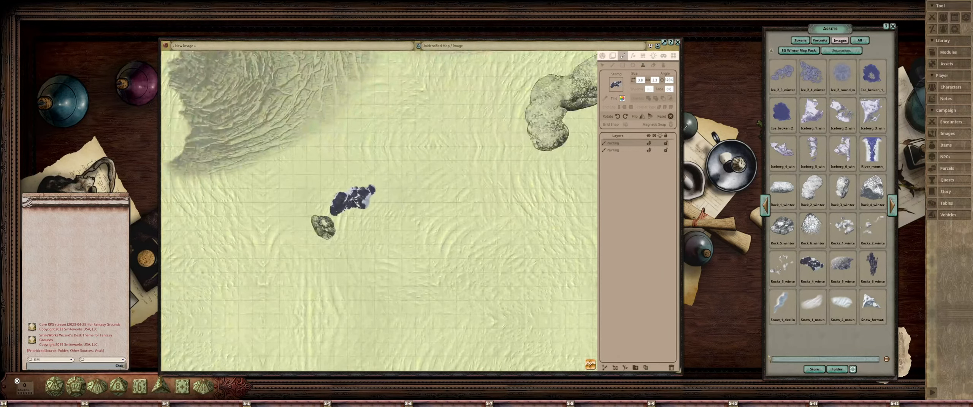
pyautogui.click(331, 200)
pyautogui.scroll(1, 402, 177)
pyautogui.scroll(5, 391, 191)
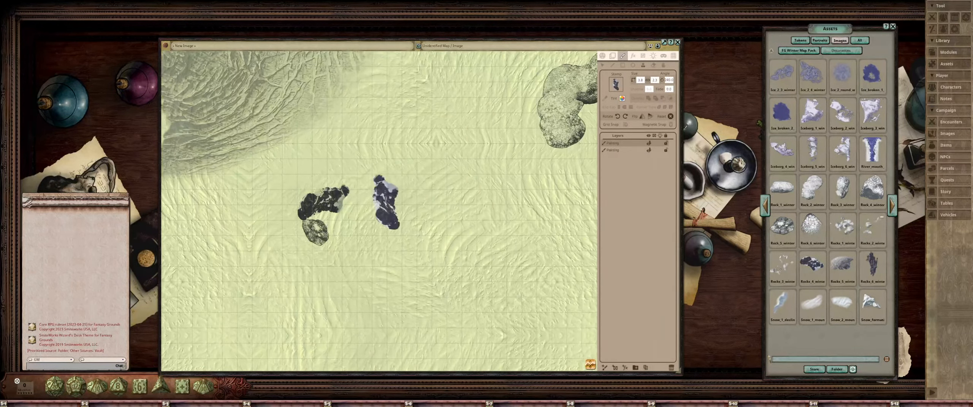
# Rotate and enlarge the Rocks_4 stamp, clear its tint, and place a translucent copy above and to the right of the first
pyautogui.scroll(5, 363, 234)
pyautogui.moveTo(365, 232); pyautogui.dragTo(466, 229)
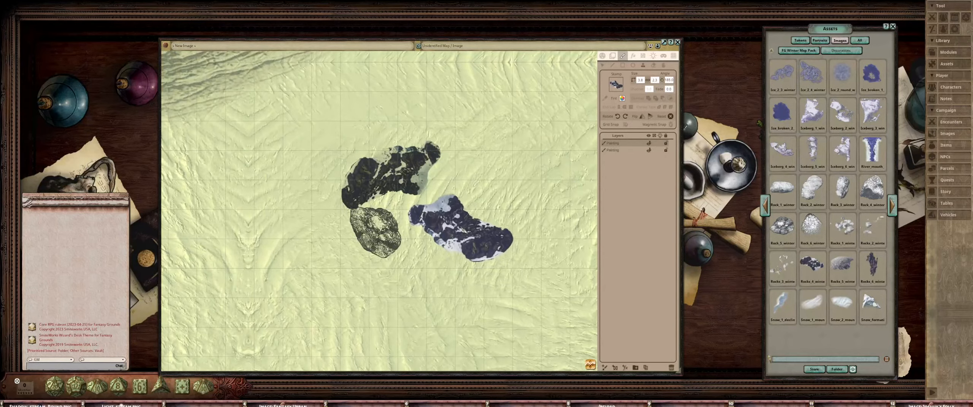
pyautogui.scroll(-5, 460, 227)
pyautogui.press('ctrl')
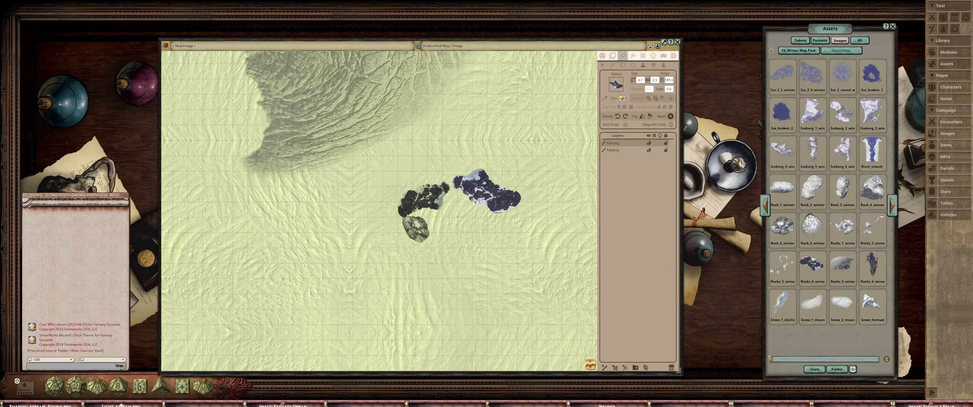
pyautogui.scroll(-2, 483, 192)
pyautogui.moveTo(489, 195); pyautogui.dragTo(369, 191)
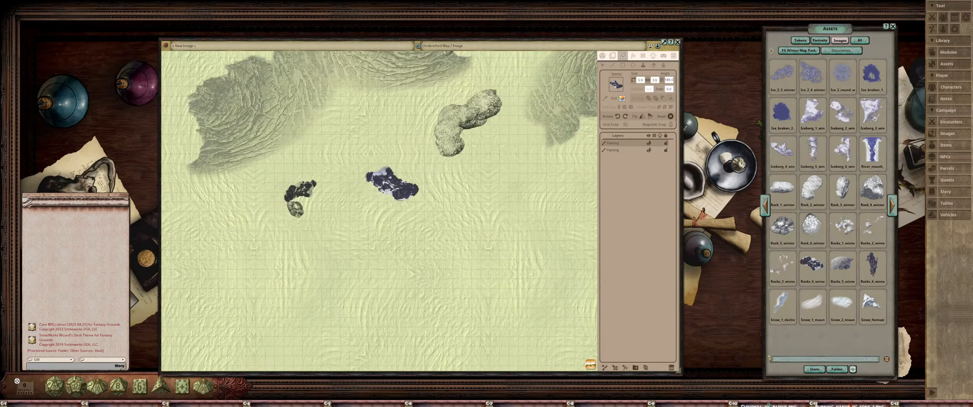
pyautogui.keyDown('ctrl'); pyautogui.scroll(-3, 340, 173); pyautogui.keyUp('ctrl')
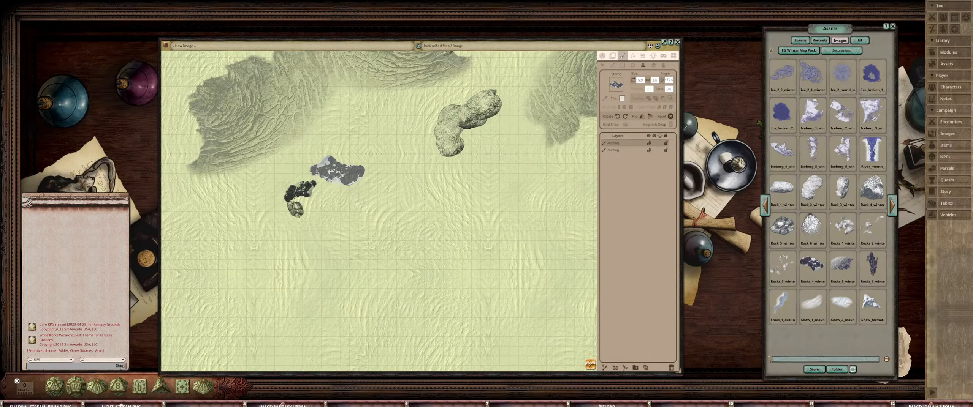
pyautogui.click(333, 172)
# Rotate the Rocks_4 stamp, make it more transparent, and place further copies overlapping the upper left of the larger dark rocks
pyautogui.keyDown('alt'); pyautogui.scroll(9, 342, 167); pyautogui.keyUp('alt')
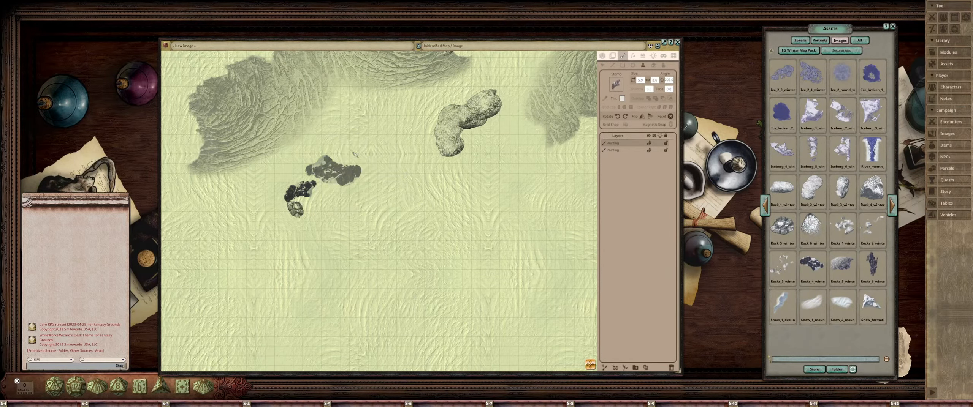
pyautogui.scroll(2, 353, 146)
pyautogui.keyDown('alt'); pyautogui.scroll(5, 349, 145); pyautogui.keyUp('alt')
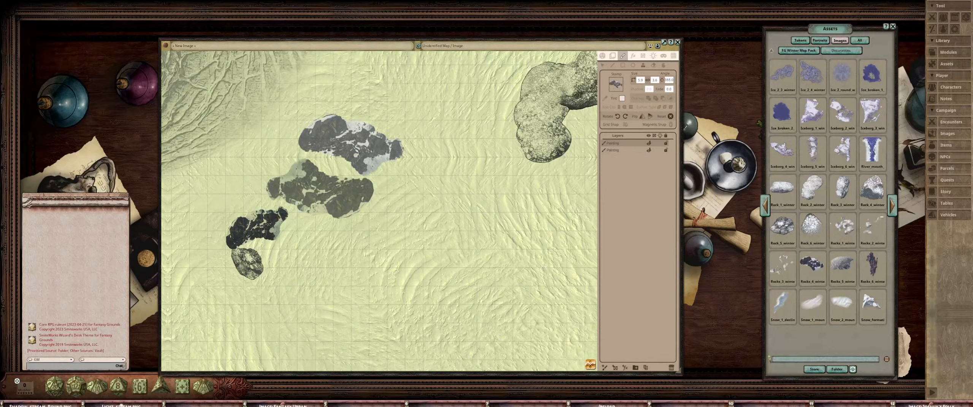
pyautogui.keyDown('alt'); pyautogui.scroll(6, 304, 152); pyautogui.keyUp('alt')
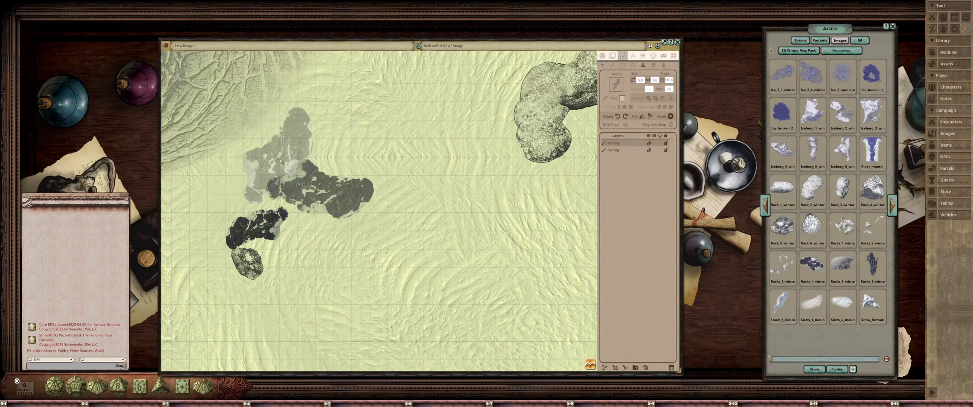
pyautogui.keyDown('alt'); pyautogui.scroll(3, 283, 159); pyautogui.keyUp('alt')
pyautogui.scroll(-3, 315, 152)
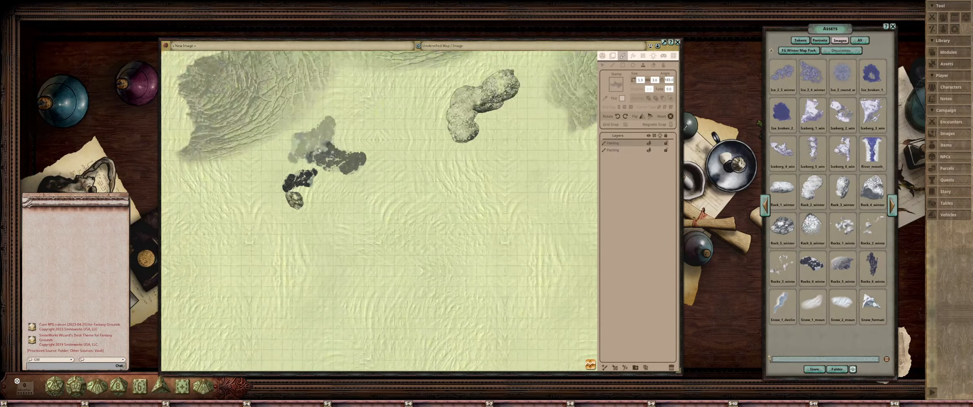
pyautogui.scroll(3, 363, 122)
pyautogui.keyDown('alt'); pyautogui.scroll(-3, 358, 123); pyautogui.keyUp('alt')
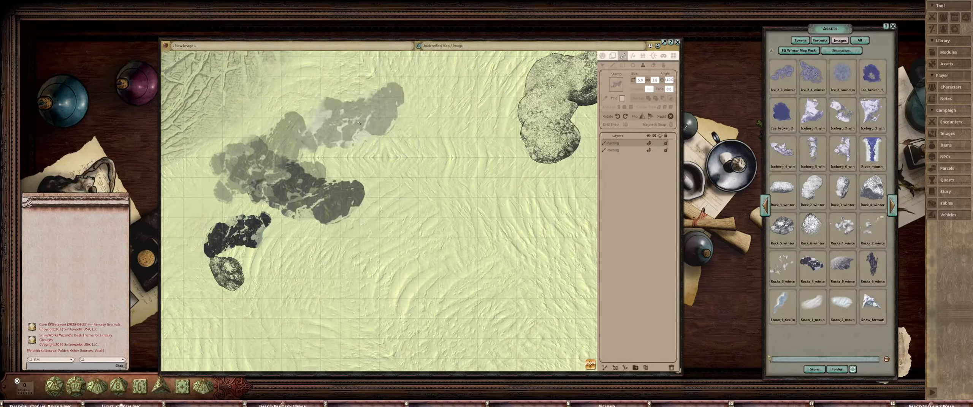
pyautogui.scroll(-3, 359, 124)
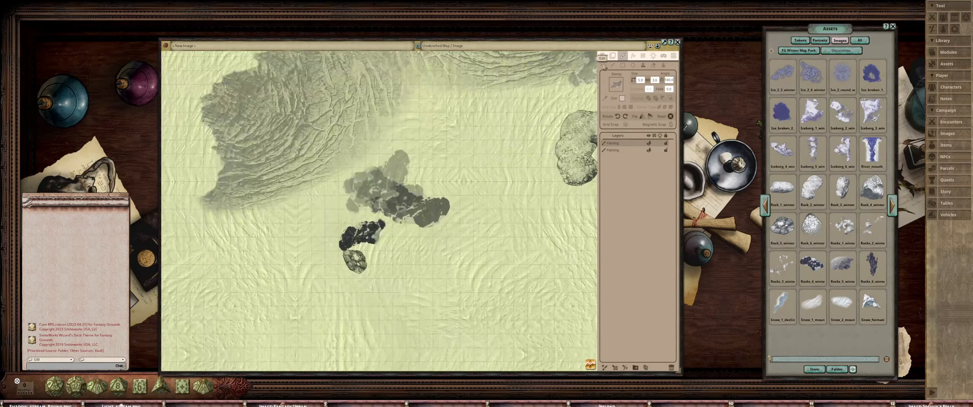
# Delete the Rocks_4 stamps around the lone rock
pyautogui.click(603, 66)
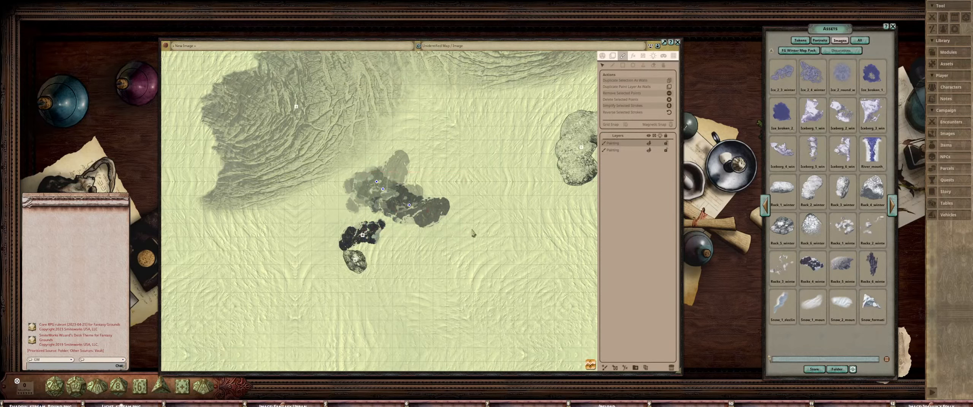
pyautogui.press('Delete')
pyautogui.click(364, 236)
pyautogui.press('Delete')
pyautogui.scroll(-5, 388, 237)
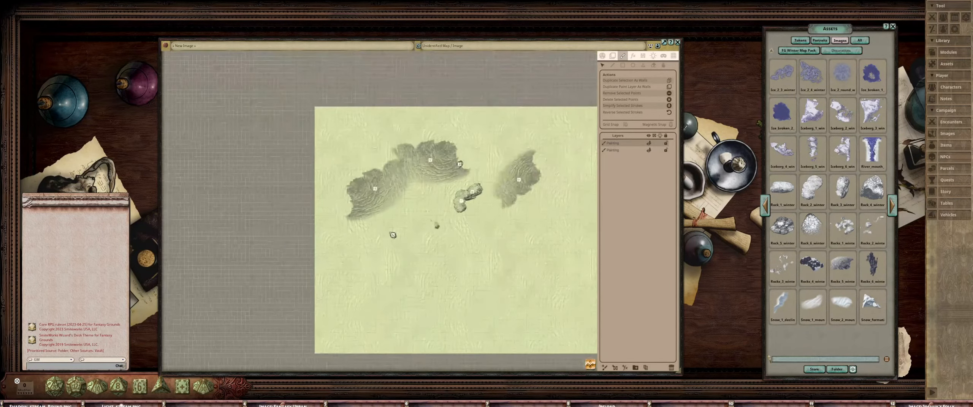
# Load the Rock_6 winter decoration as the stamp, rotate it, and place one in the upper-left notch between the two joined rocks
pyautogui.scroll(3, 468, 210)
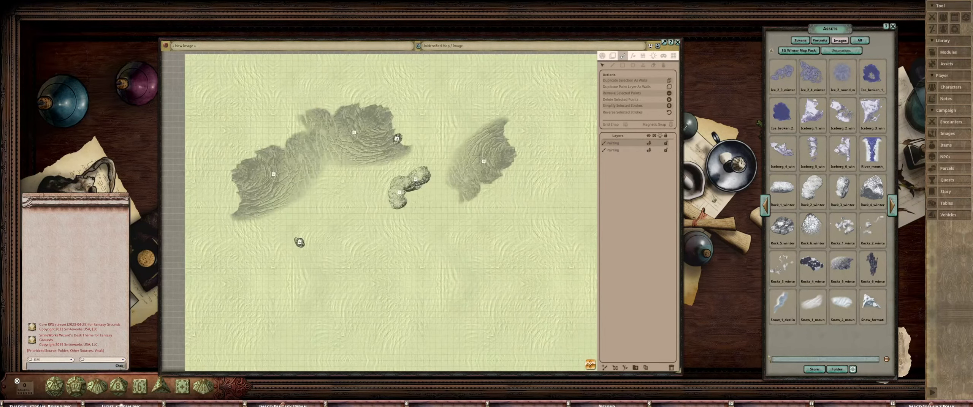
pyautogui.click(812, 228)
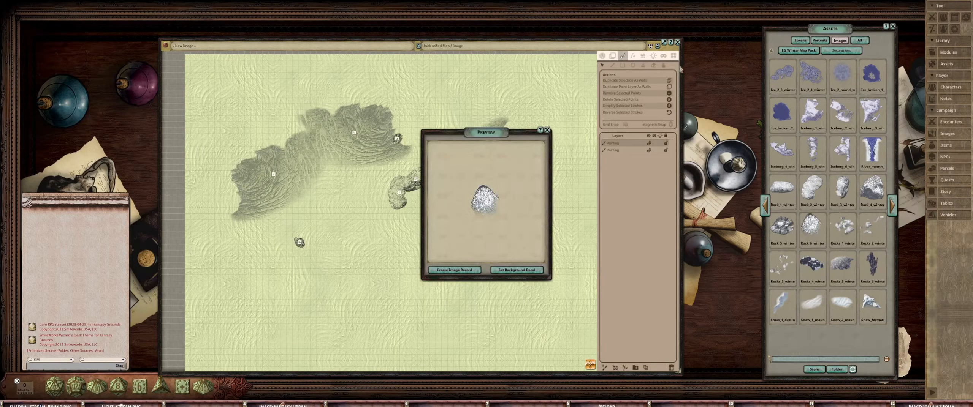
pyautogui.click(547, 130)
pyautogui.click(643, 65)
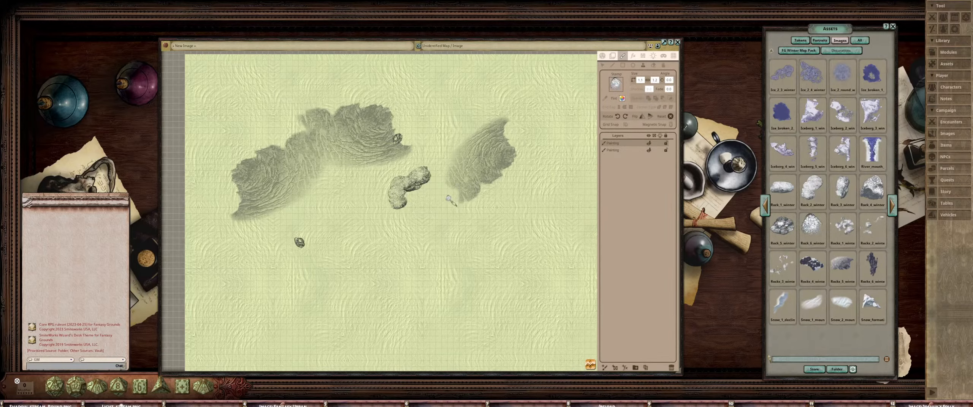
pyautogui.scroll(3, 449, 199)
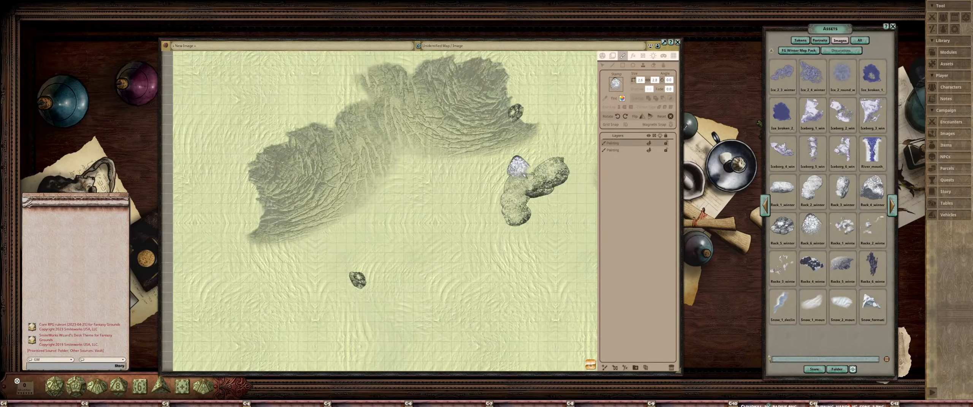
pyautogui.scroll(3, 570, 184)
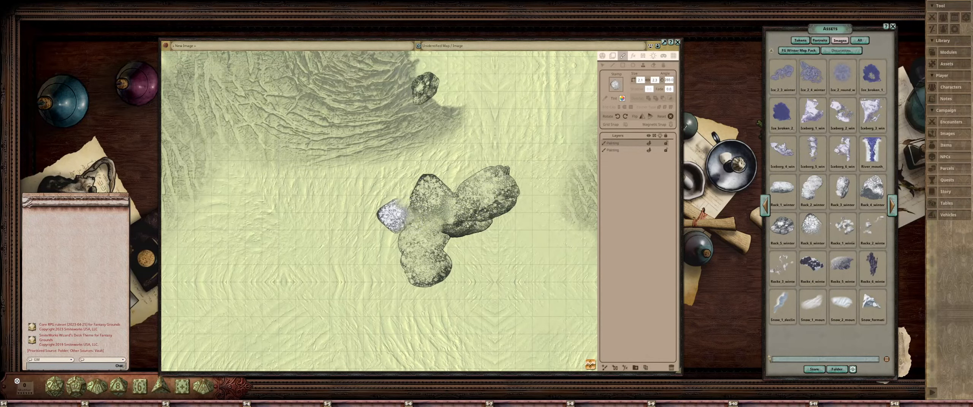
# Shrink the Rock_6 stamp and place a smaller copy at the left side of the joined rocks
pyautogui.scroll(-2, 403, 215)
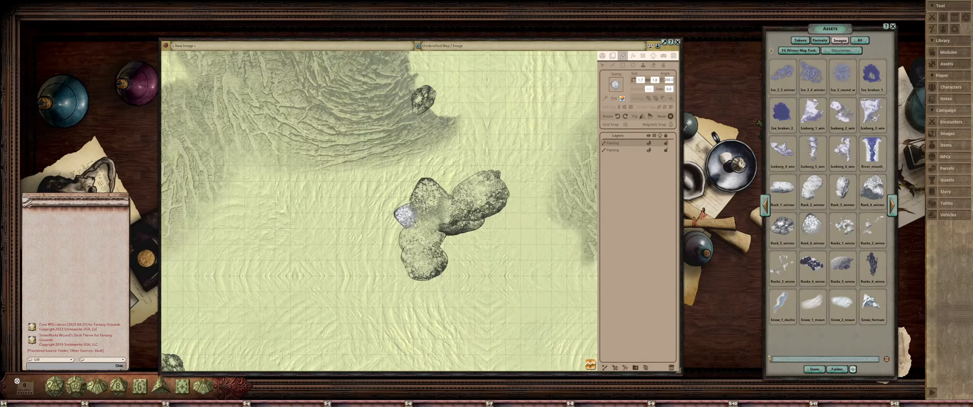
pyautogui.press('ctrl')
pyautogui.click(406, 217)
pyautogui.scroll(-3, 484, 213)
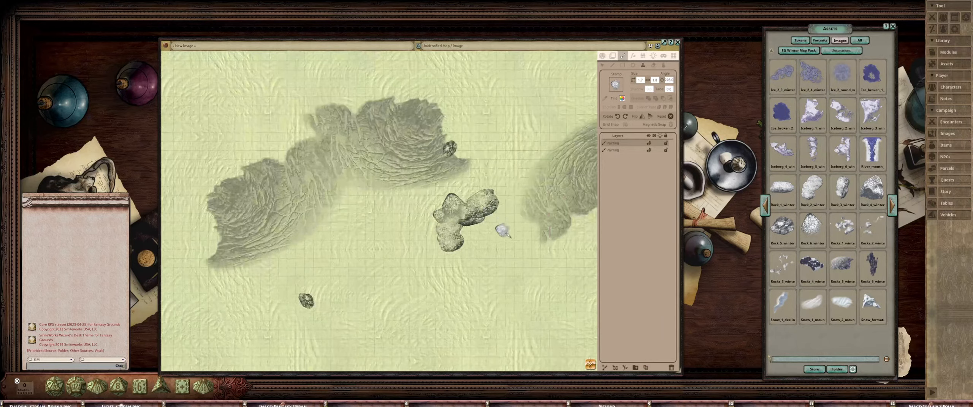
# Rotate the Rock_6 stamp and place a copy overlapping the rock at the right edge of the extended slope
pyautogui.moveTo(479, 263); pyautogui.dragTo(490, 235)
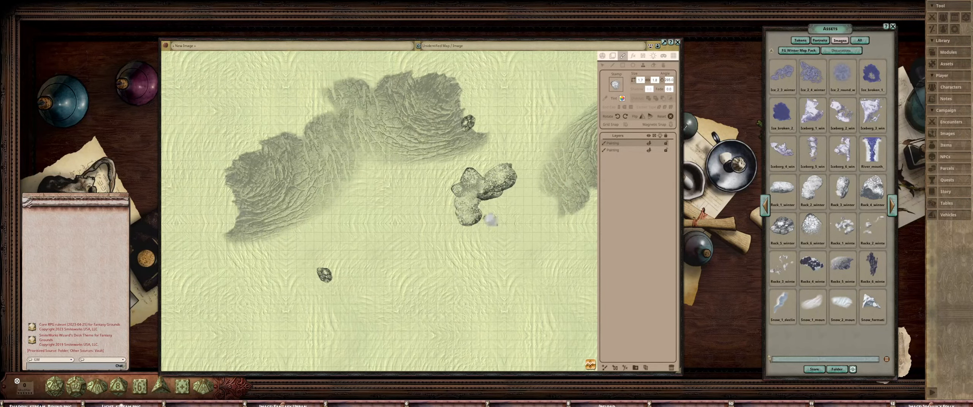
pyautogui.moveTo(464, 121); pyautogui.dragTo(472, 195)
pyautogui.scroll(5, 473, 197)
pyautogui.scroll(4, 467, 197)
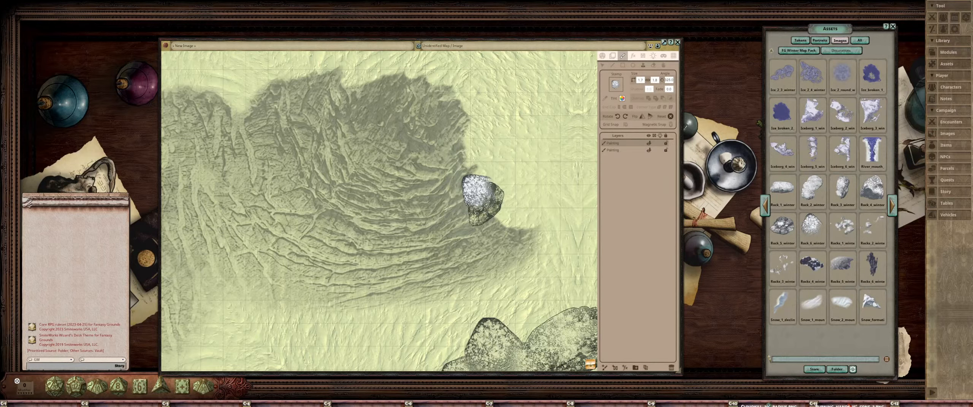
pyautogui.scroll(-2, 475, 189)
pyautogui.scroll(-3, 553, 216)
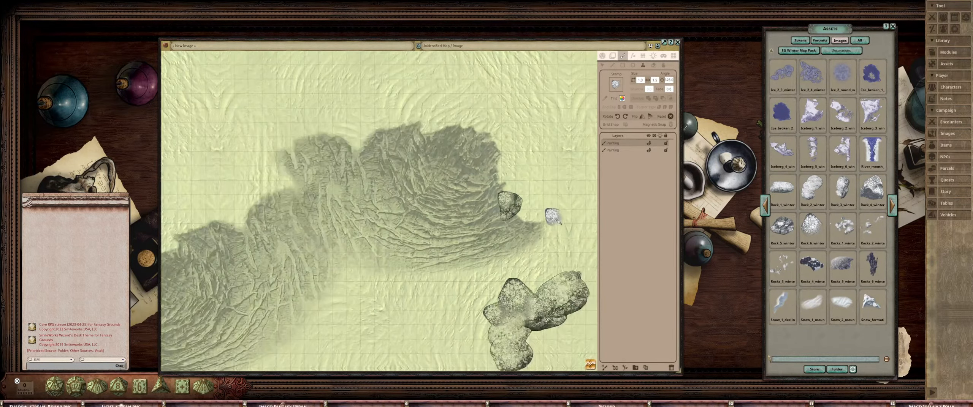
# Load a winter decoration of small scattered rocks as the stamp, rotate it, and place one between the joined rocks and the right slope
pyautogui.scroll(-4, 553, 216)
pyautogui.moveTo(559, 249); pyautogui.dragTo(482, 139)
pyautogui.moveTo(537, 213); pyautogui.dragTo(463, 225)
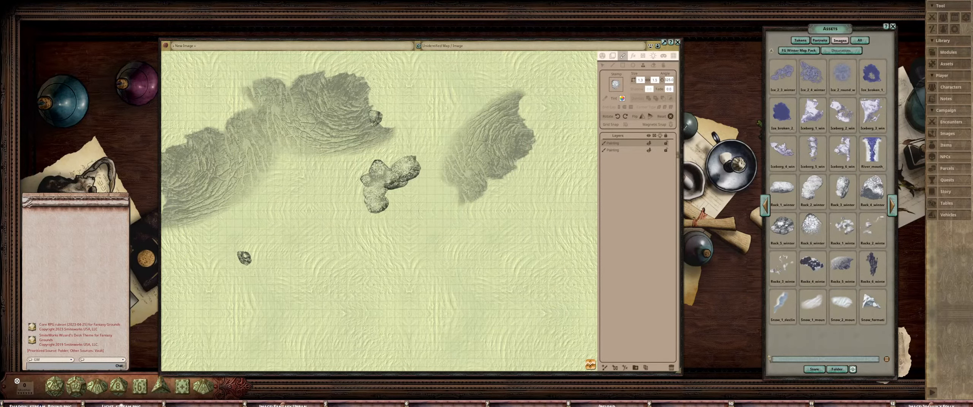
pyautogui.scroll(4, 462, 238)
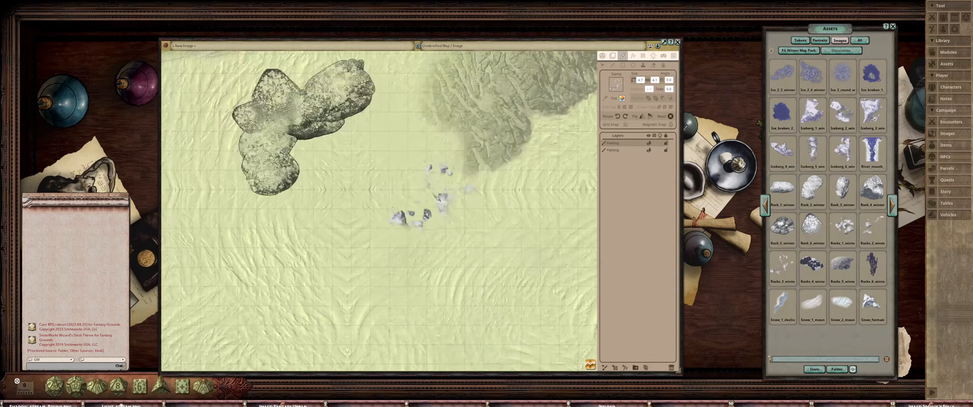
pyautogui.scroll(-4, 414, 186)
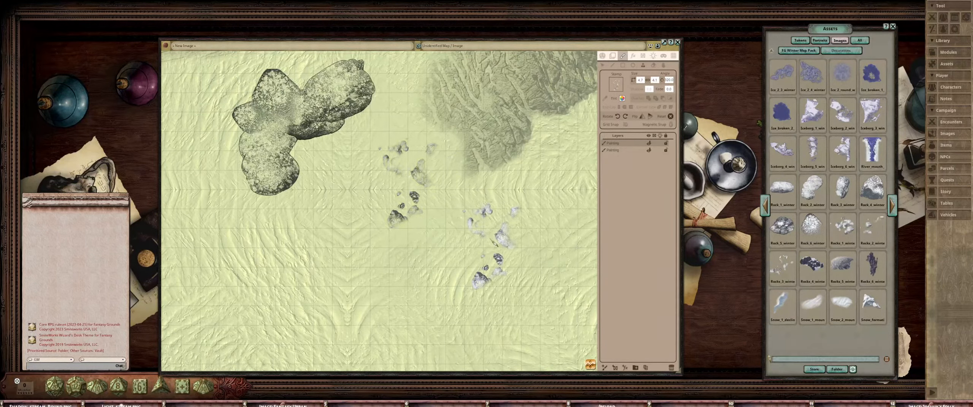
# Shrink and rotate the scattered-rocks stamp and place a smaller copy just above the lone rock below the left slope
pyautogui.scroll(3, 494, 242)
pyautogui.scroll(-3, 496, 237)
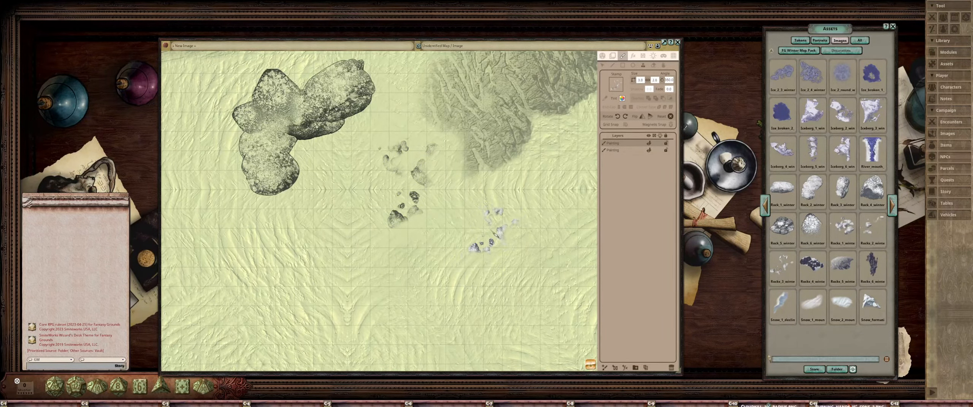
pyautogui.scroll(3, 418, 182)
pyautogui.scroll(4, 391, 192)
pyautogui.scroll(-6, 437, 230)
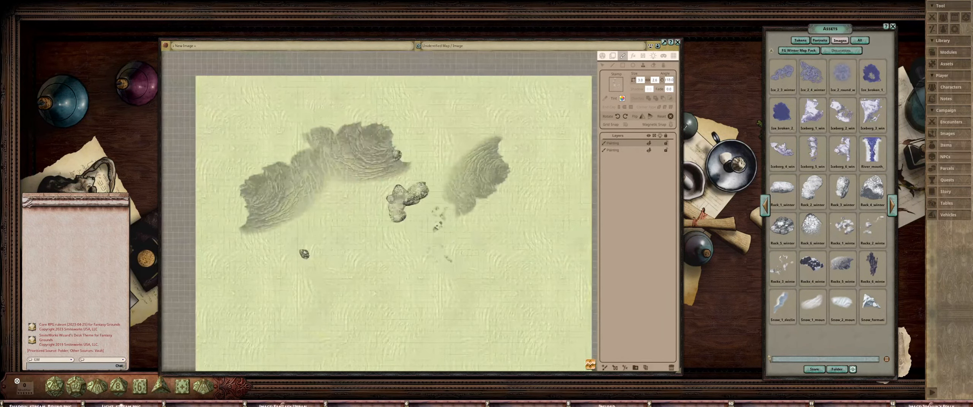
pyautogui.moveTo(325, 249); pyautogui.dragTo(456, 225)
pyautogui.scroll(3, 452, 220)
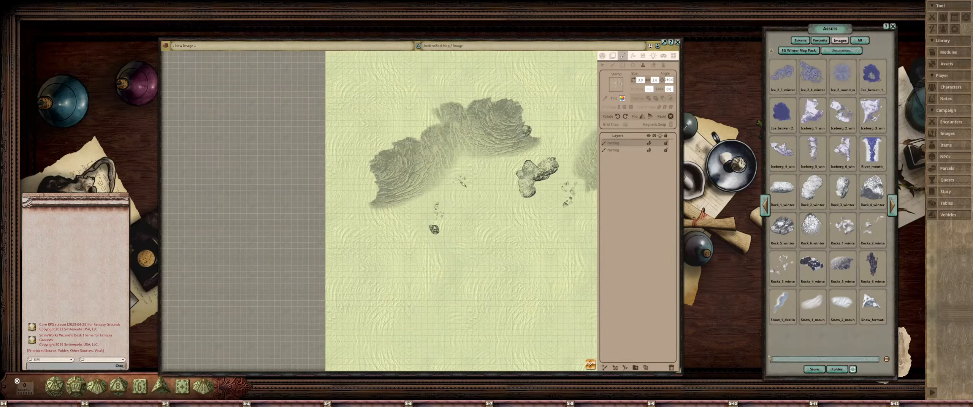
# Rotate the scattered-rocks stamp and place several copies in a cluster above the left slope
pyautogui.moveTo(462, 182); pyautogui.dragTo(344, 182)
pyautogui.scroll(-5, 437, 206)
pyautogui.scroll(4, 494, 213)
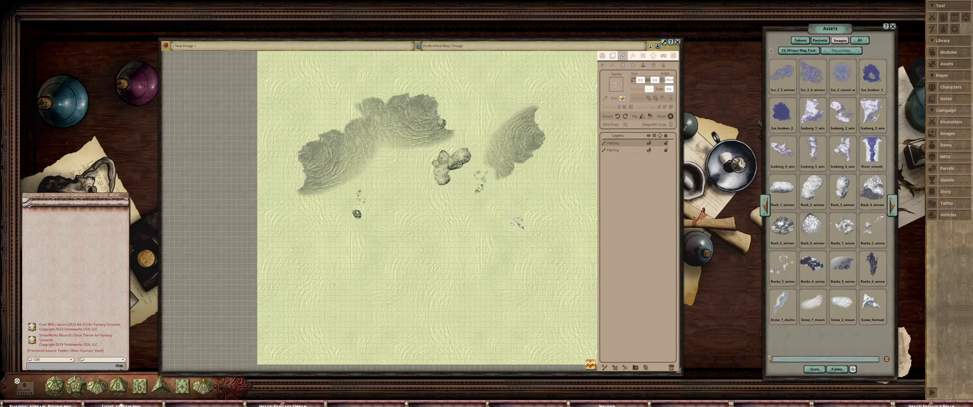
pyautogui.moveTo(520, 225); pyautogui.dragTo(534, 249)
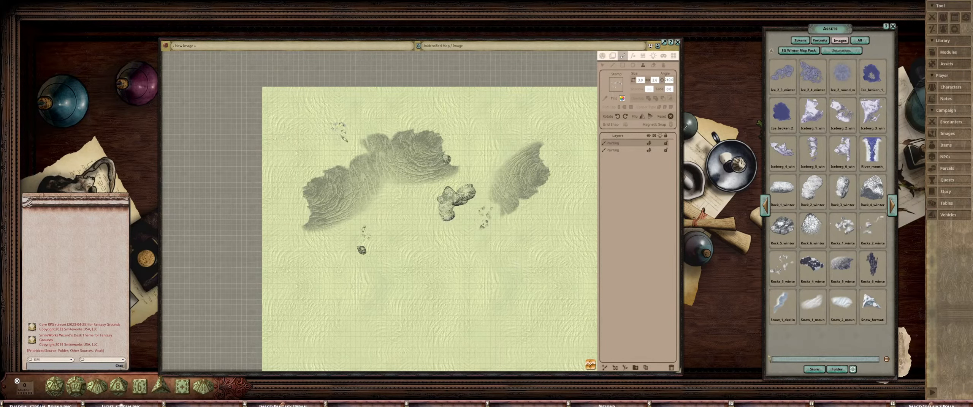
pyautogui.scroll(6, 340, 130)
pyautogui.scroll(4, 339, 133)
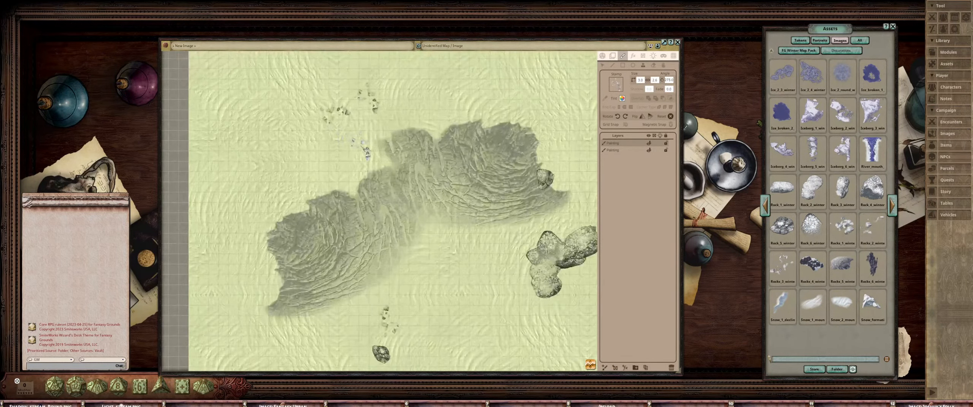
pyautogui.scroll(-1, 342, 133)
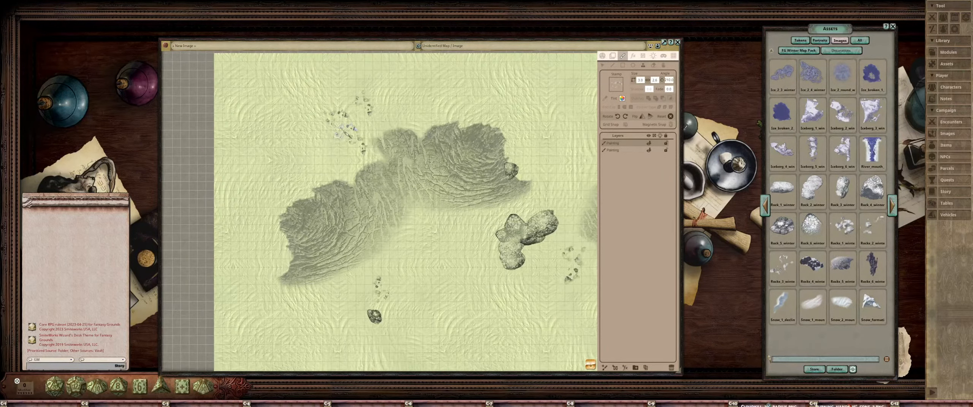
# Shrink and rotate the scattered-rocks stamp and fill out the cluster above the left slope with smaller copies
pyautogui.scroll(-7, 348, 126)
pyautogui.scroll(3, 346, 133)
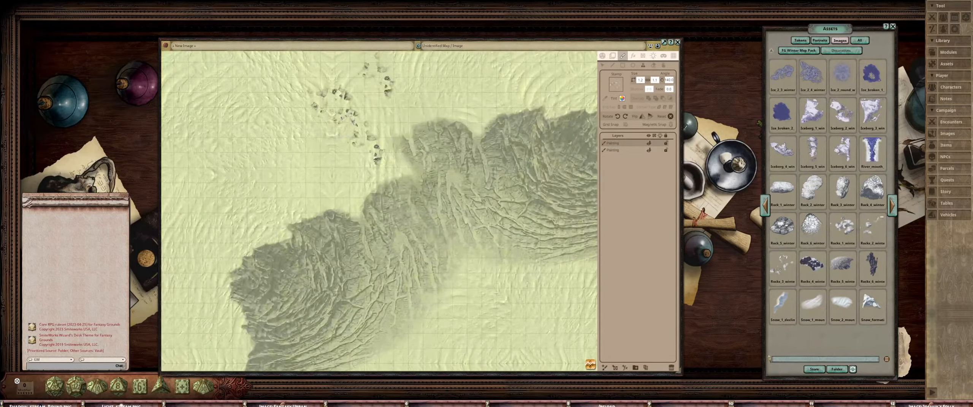
pyautogui.scroll(-5, 341, 110)
pyautogui.scroll(-5, 375, 100)
pyautogui.scroll(5, 375, 101)
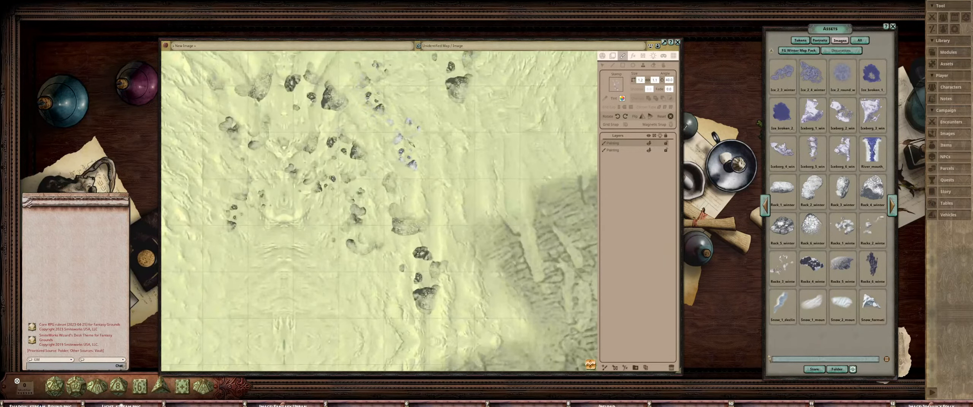
pyautogui.scroll(-10, 407, 143)
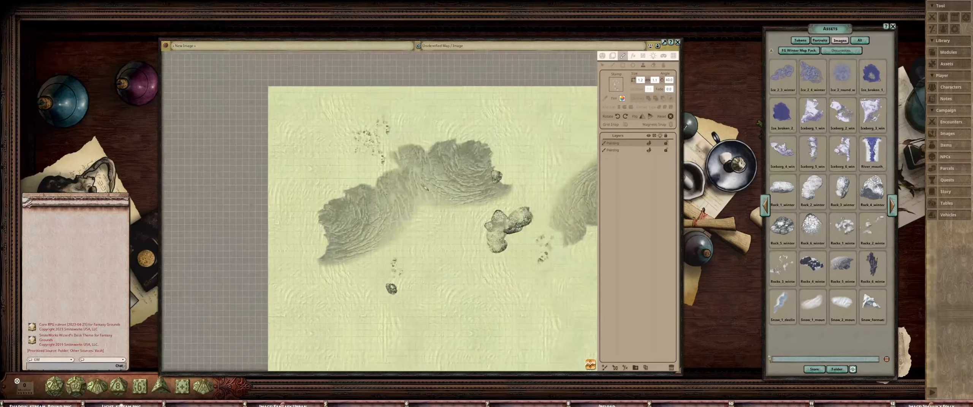
pyautogui.scroll(4, 382, 152)
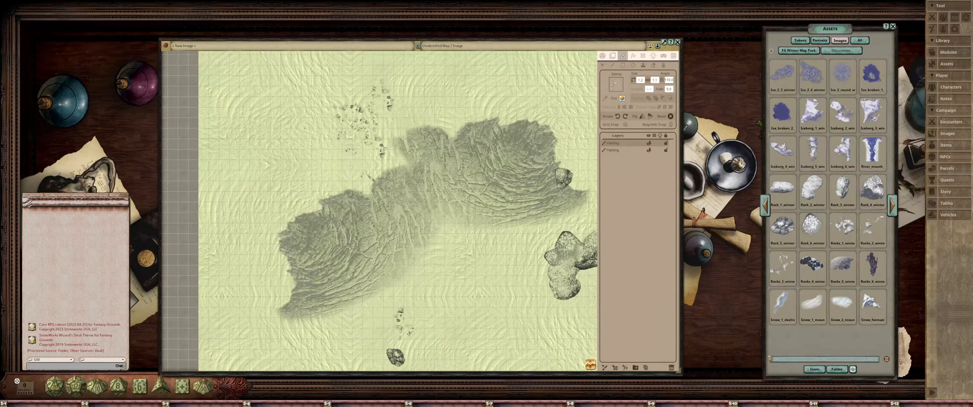
pyautogui.scroll(-3, 367, 173)
pyautogui.click(361, 162)
# Load the Rock_3 winter decoration as the stamp, shrink and rotate it, and place one near the map's upper-left corner
pyautogui.scroll(-5, 418, 186)
pyautogui.moveTo(498, 191); pyautogui.dragTo(458, 164)
pyautogui.scroll(3, 458, 163)
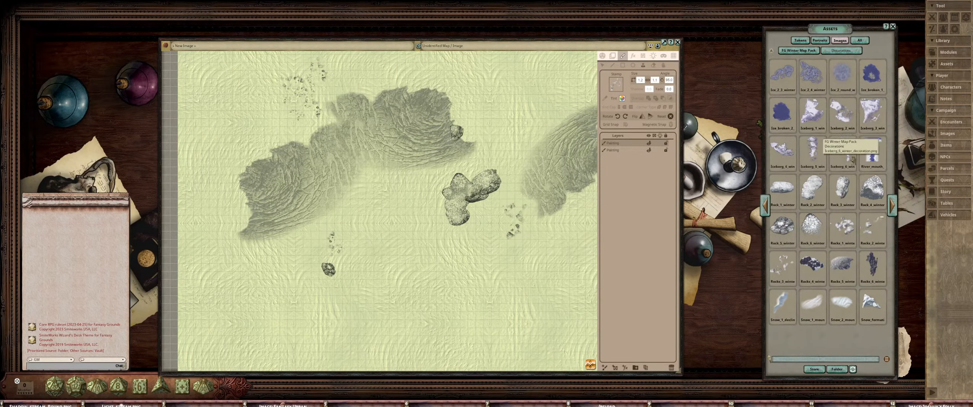
pyautogui.click(842, 187)
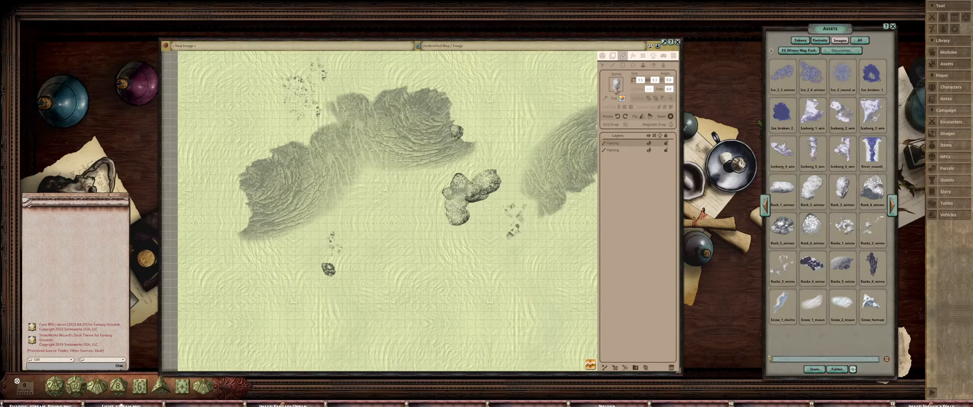
pyautogui.moveTo(489, 214); pyautogui.dragTo(559, 188)
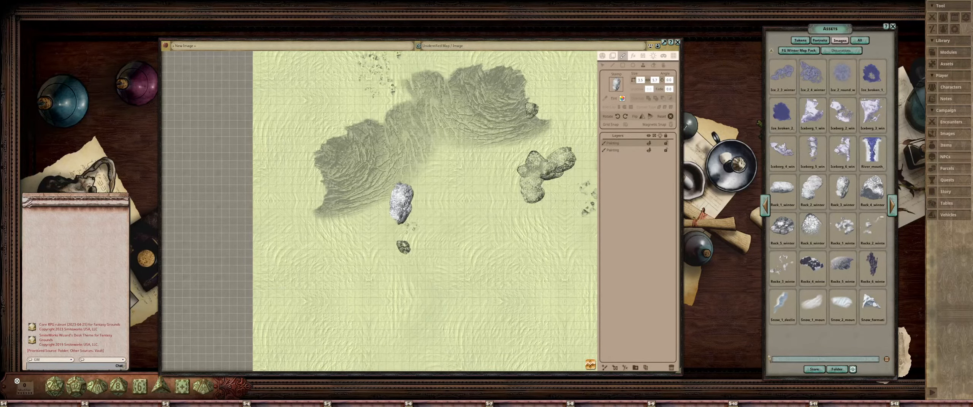
pyautogui.scroll(10, 391, 203)
pyautogui.moveTo(368, 215); pyautogui.dragTo(408, 260)
pyautogui.scroll(3, 374, 141)
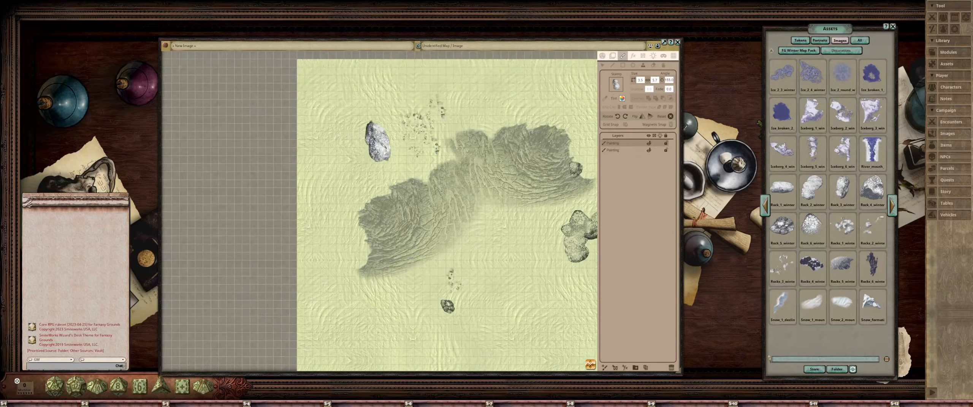
pyautogui.scroll(-5, 379, 120)
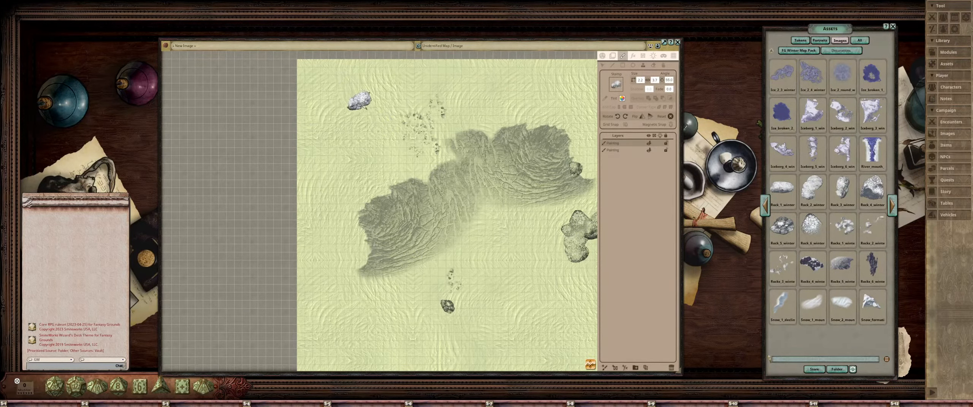
pyautogui.click(359, 101)
pyautogui.scroll(5, 346, 116)
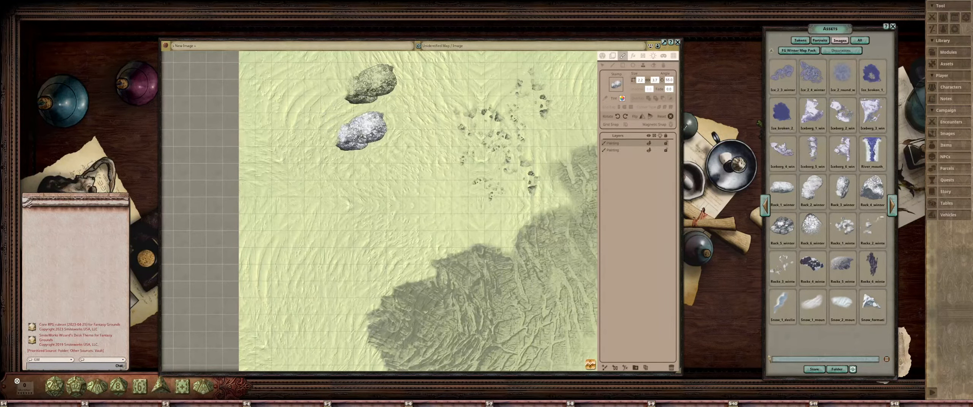
pyautogui.scroll(-6, 361, 132)
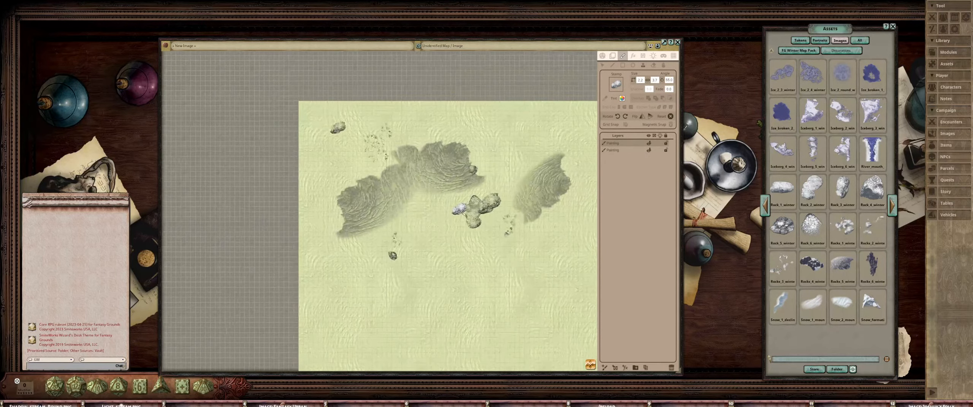
pyautogui.scroll(2, 461, 209)
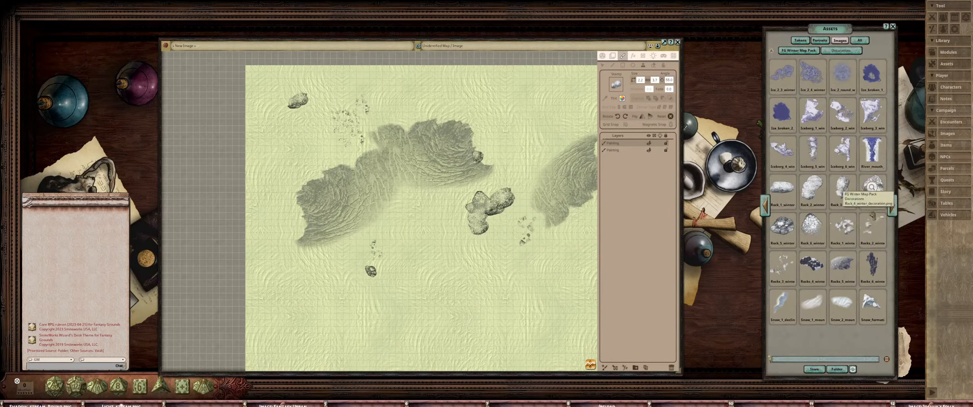
# Load a sparser scattered-rocks winter decoration as the stamp, shrink and rotate it, and place copies above and beside the left slope's upper end
pyautogui.scroll(3, 391, 121)
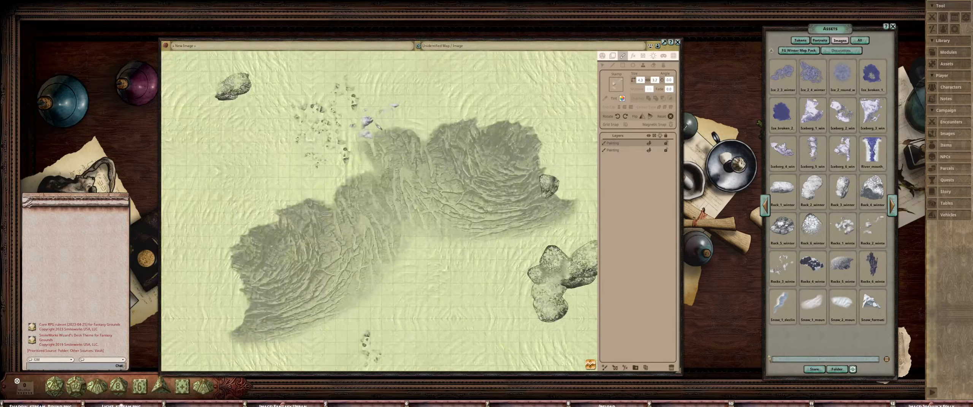
pyautogui.scroll(-3, 358, 155)
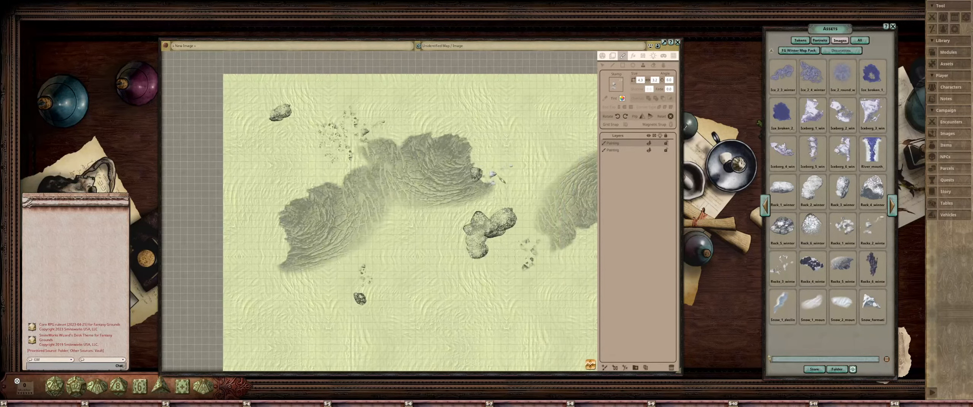
pyautogui.scroll(1, 516, 188)
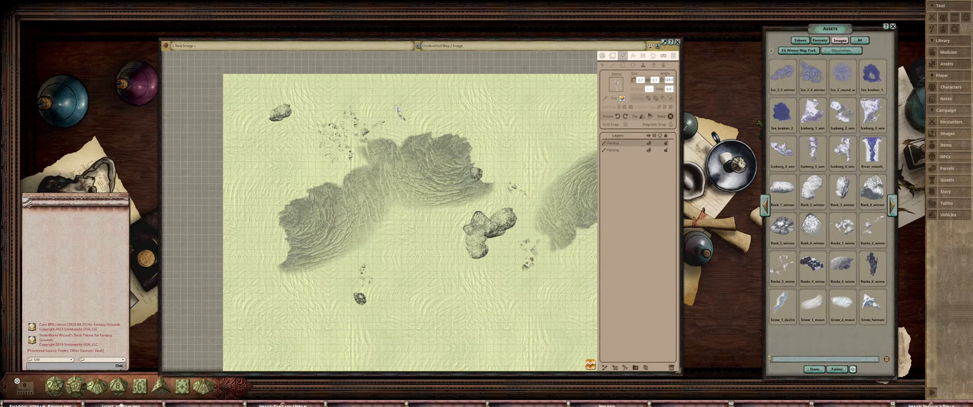
pyautogui.scroll(-11, 306, 150)
pyautogui.click(306, 149)
pyautogui.moveTo(306, 150); pyautogui.dragTo(385, 161)
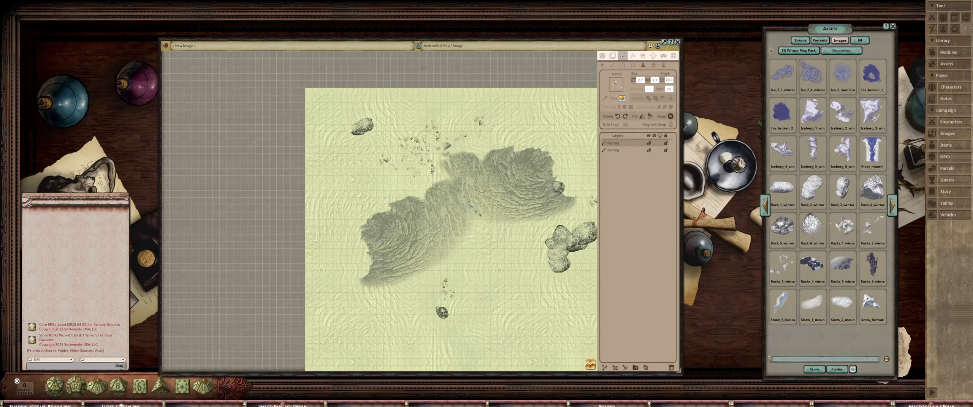
pyautogui.moveTo(517, 232); pyautogui.dragTo(486, 200)
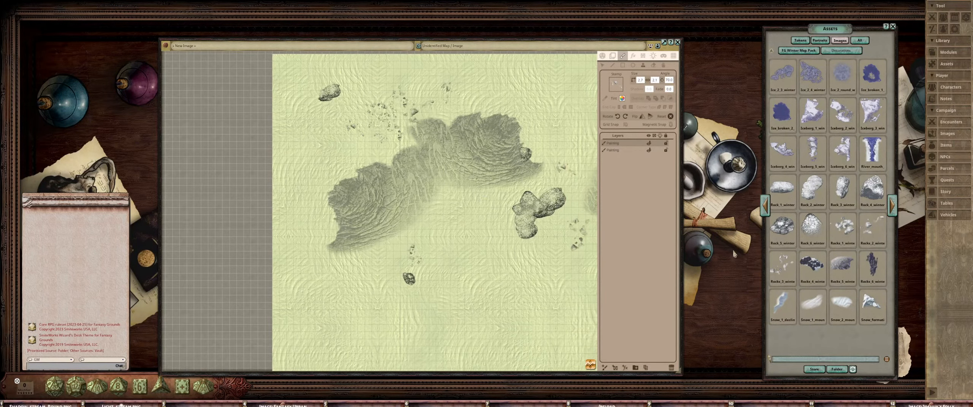
# Load the narrow blue Snow_1 winter decoration as the stamp, rotate it, and place one in the open ground west of the left slope
pyautogui.click(891, 212)
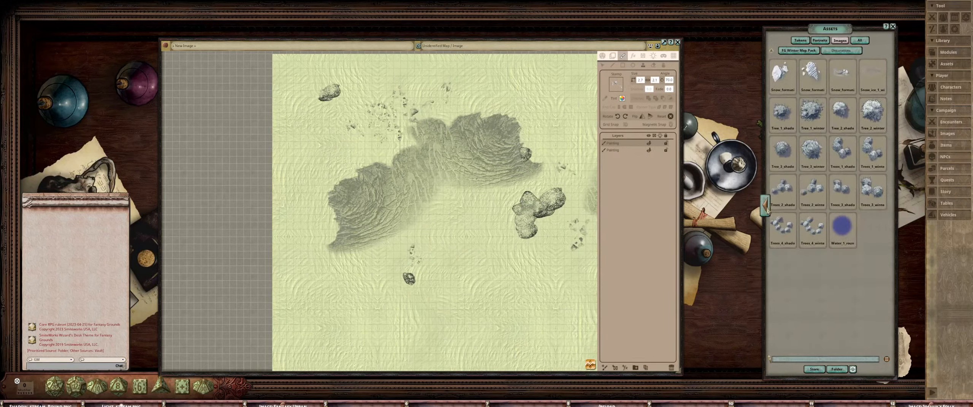
pyautogui.click(765, 205)
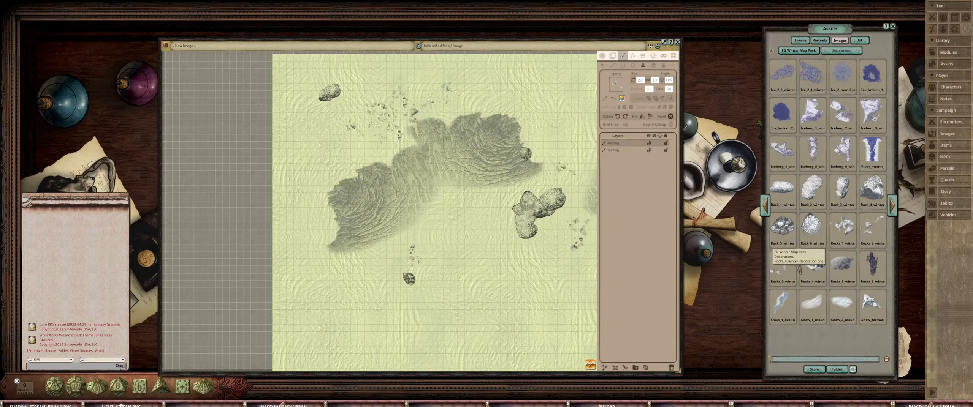
pyautogui.moveTo(783, 284); pyautogui.dragTo(624, 90)
pyautogui.scroll(4, 414, 190)
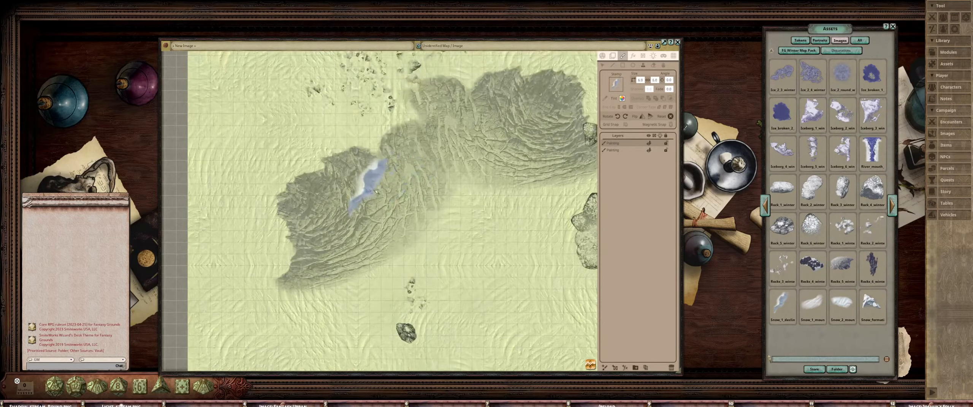
pyautogui.click(393, 155)
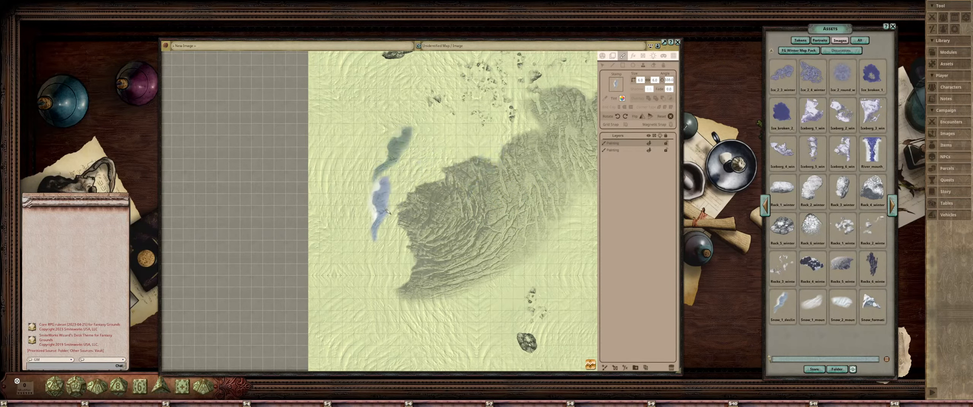
# Rotate the narrow blue snow stamp, extend the placed strip southward with a second copy, and shrink the stamp
pyautogui.scroll(-4, 380, 198)
pyautogui.scroll(-4, 382, 197)
pyautogui.scroll(-3, 429, 177)
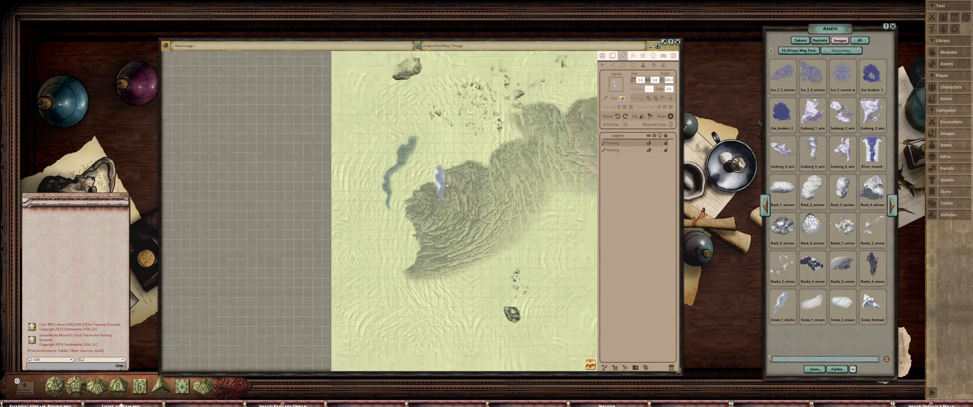
pyautogui.scroll(5, 432, 177)
pyautogui.scroll(1, 431, 177)
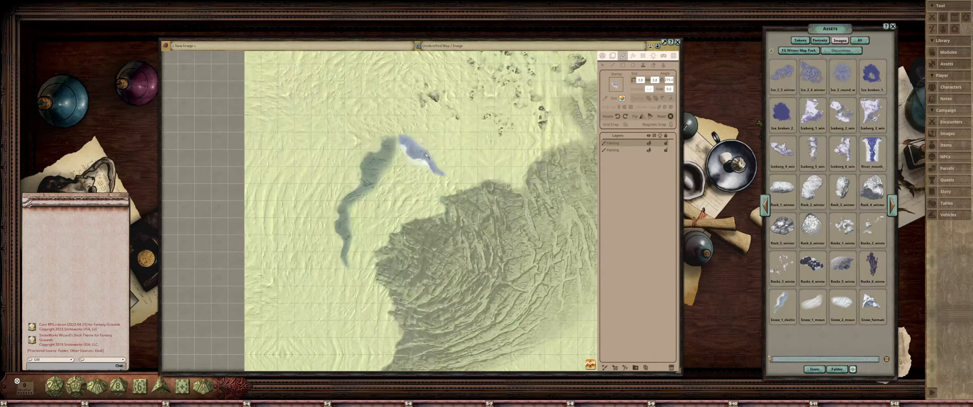
# Rotate the smaller blue snow stamp and place a copy joining the northern end of the strip
pyautogui.scroll(-7, 403, 155)
pyautogui.scroll(-3, 433, 116)
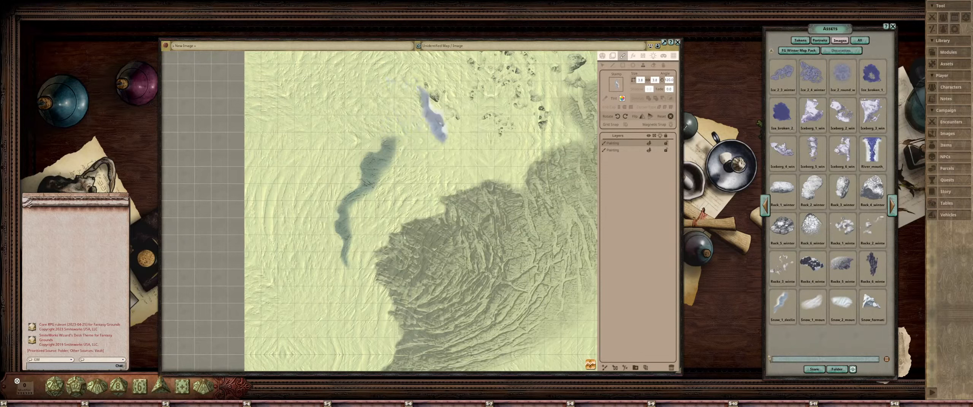
pyautogui.scroll(-1, 407, 114)
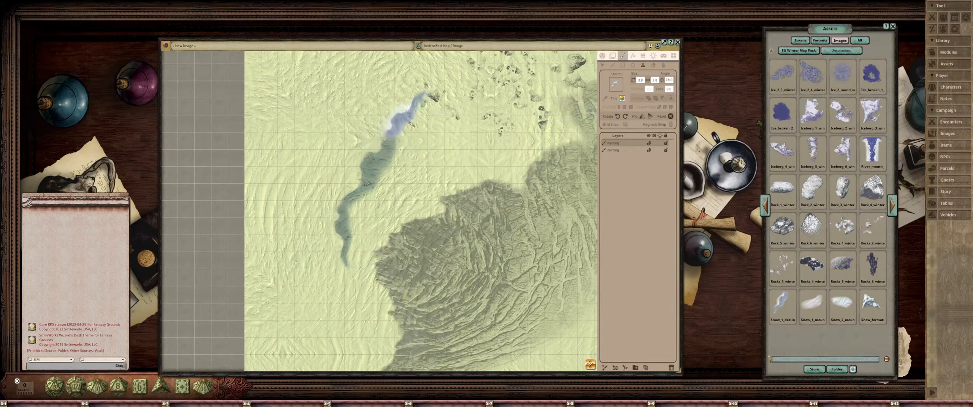
pyautogui.scroll(-1, 410, 124)
pyautogui.scroll(-2, 407, 124)
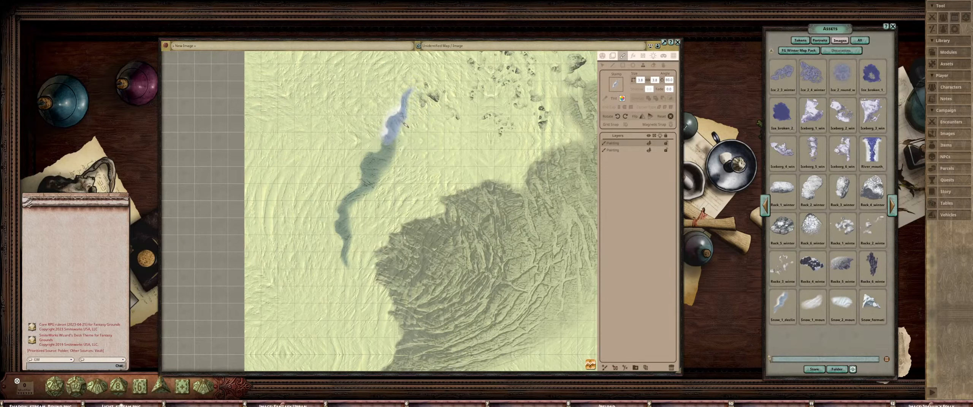
pyautogui.scroll(-3, 445, 126)
pyautogui.scroll(3, 485, 177)
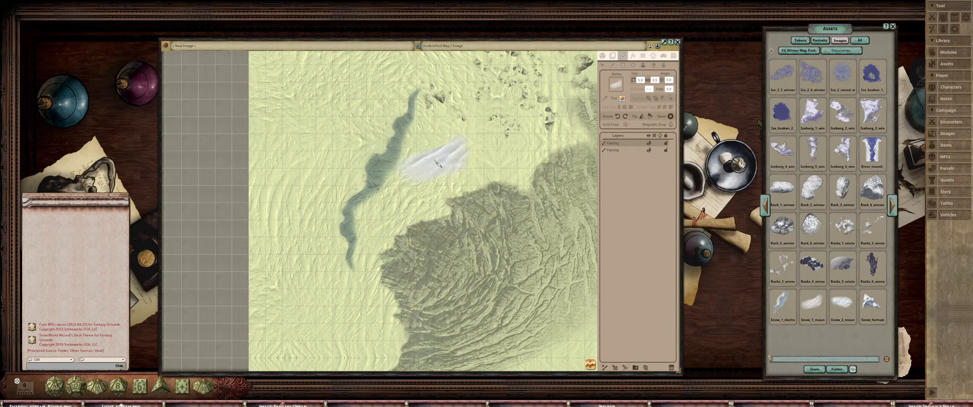
# Shrink and rotate the white snow mound stamp, and place copies on the open ground just east of the narrow blue strip
pyautogui.scroll(-3, 437, 161)
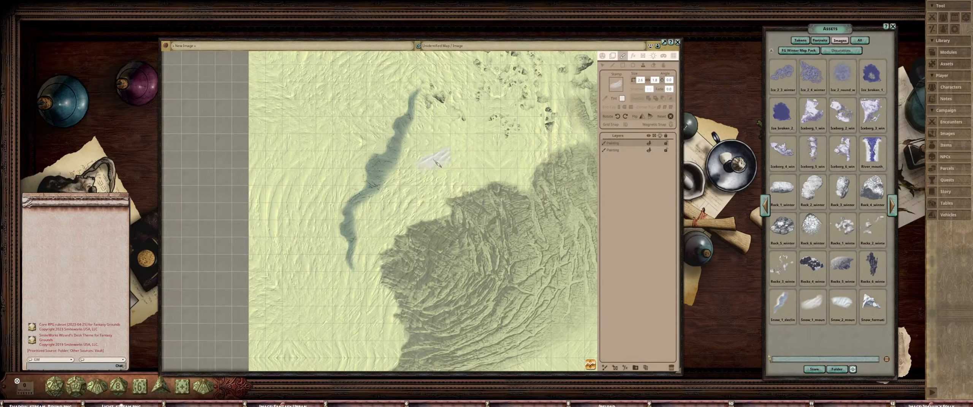
pyautogui.scroll(-5, 466, 173)
pyautogui.scroll(7, 449, 150)
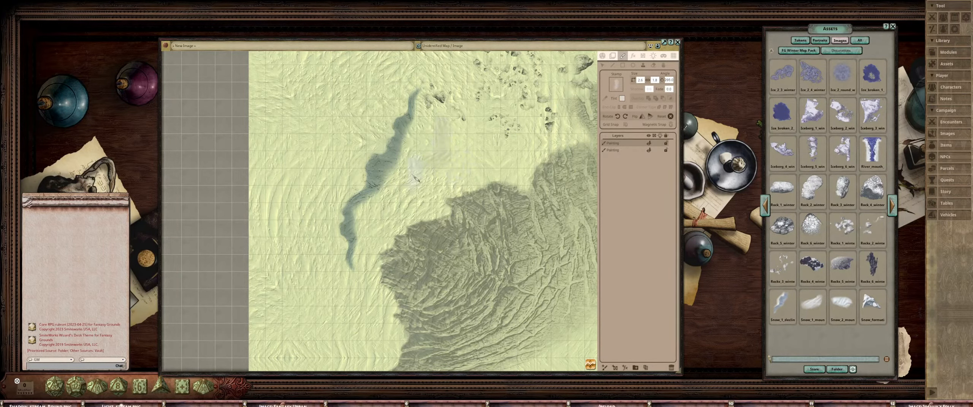
pyautogui.scroll(-3, 450, 171)
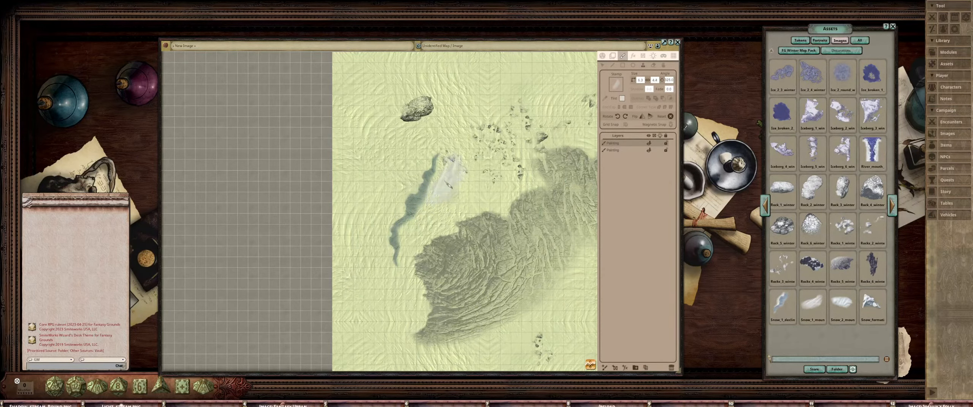
# Vary the snow mound stamp's rotation and size, and place further copies around the blue strip's northern end and toward the slope
pyautogui.scroll(-5, 471, 212)
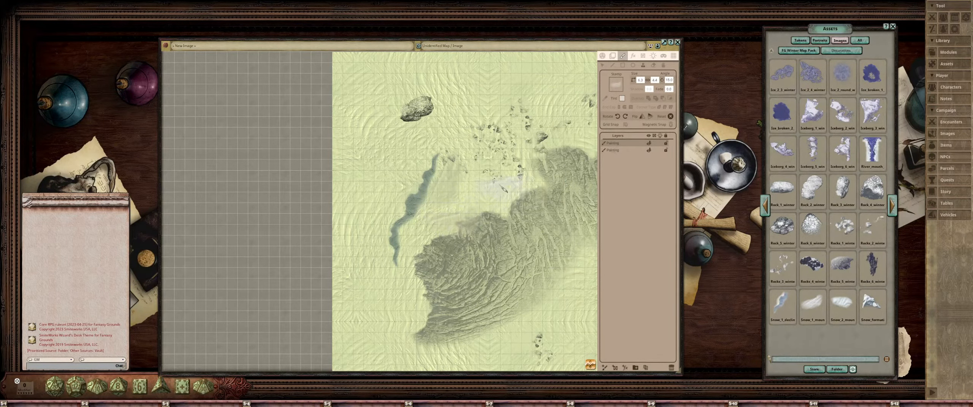
pyautogui.scroll(-10, 486, 189)
pyautogui.scroll(-5, 474, 201)
pyautogui.scroll(-6, 407, 209)
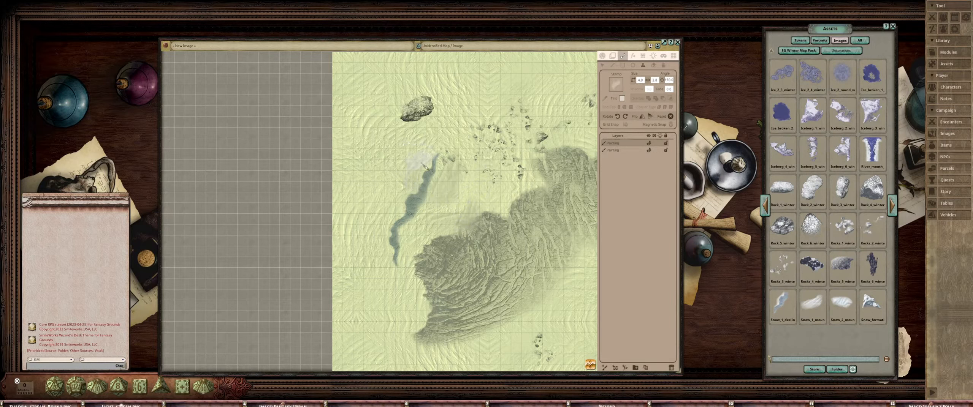
pyautogui.scroll(-9, 423, 155)
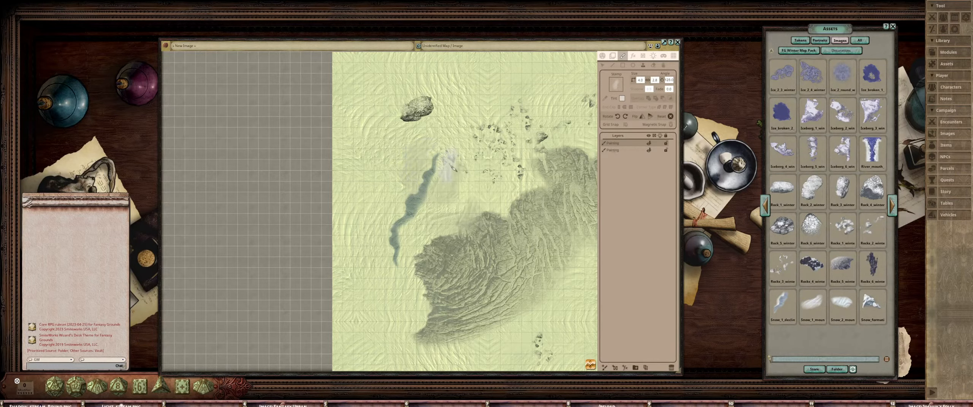
pyautogui.scroll(3, 507, 193)
pyautogui.scroll(-5, 512, 194)
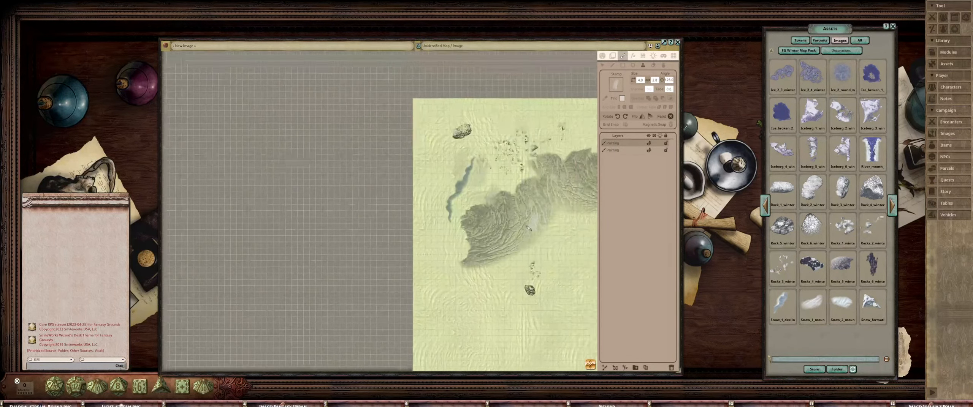
# Select the blue snow strip with the snow mounds and small rocks around it, and delete them
pyautogui.scroll(2, 512, 194)
pyautogui.click(602, 65)
pyautogui.scroll(3, 387, 175)
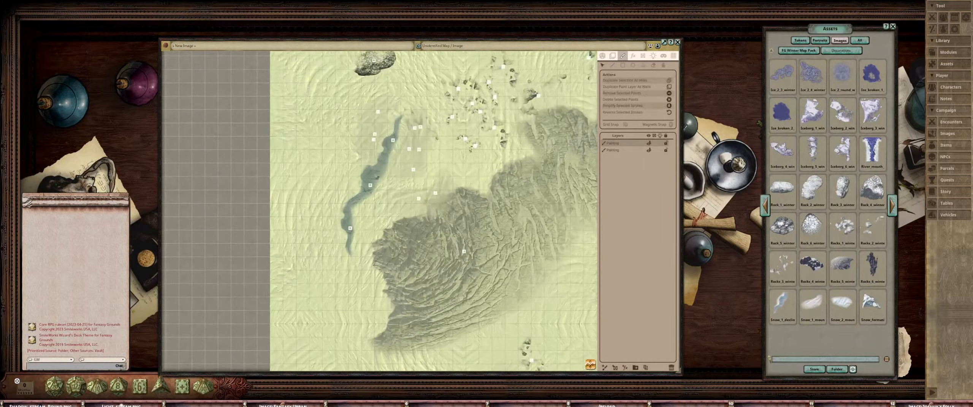
pyautogui.press('Delete')
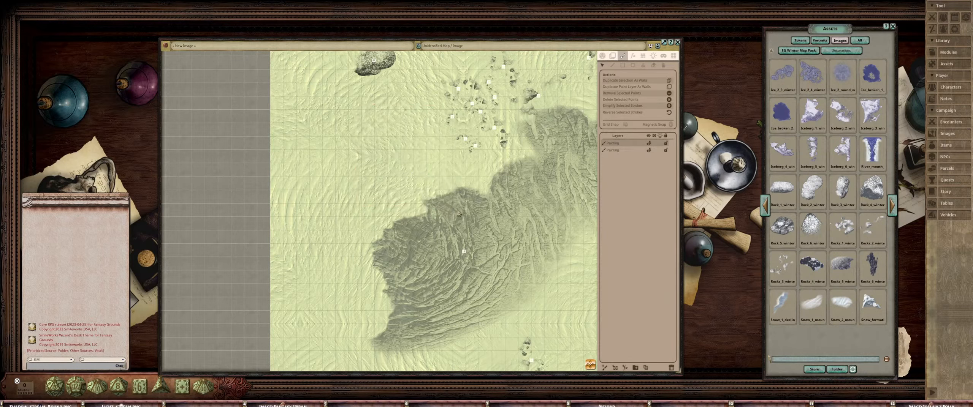
# Load the Hill_2 snow winter decoration as the stamp and place one in the open ground northwest of the large slope
pyautogui.scroll(-3, 445, 213)
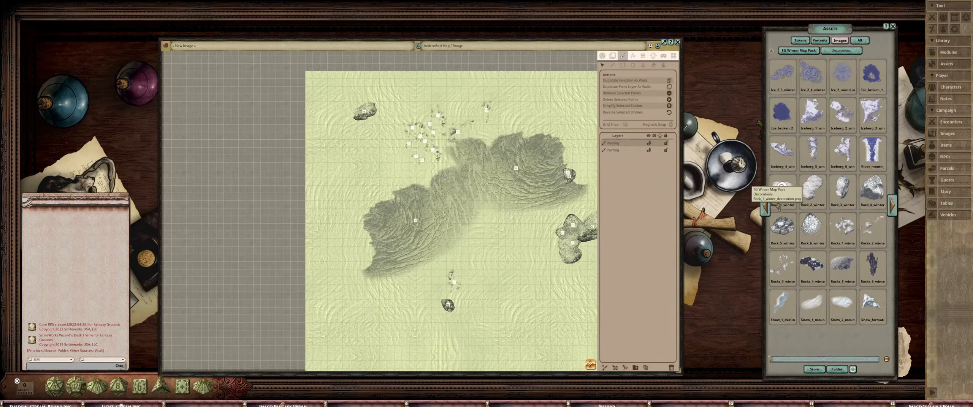
pyautogui.click(765, 207)
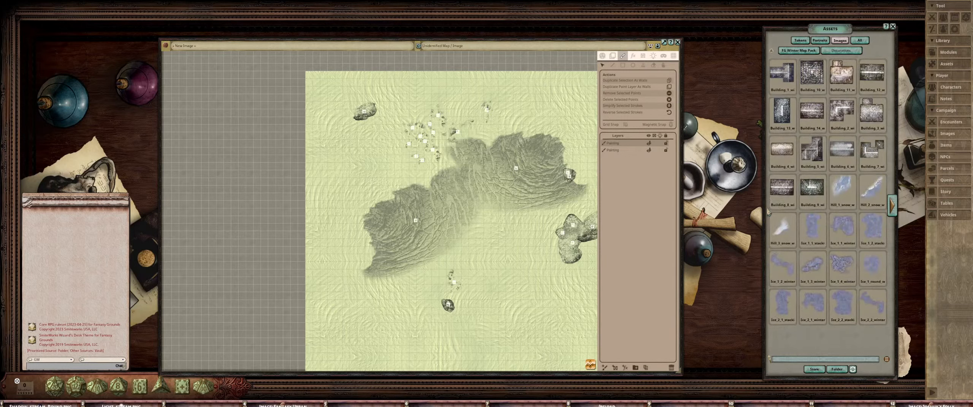
pyautogui.click(871, 188)
pyautogui.click(877, 196)
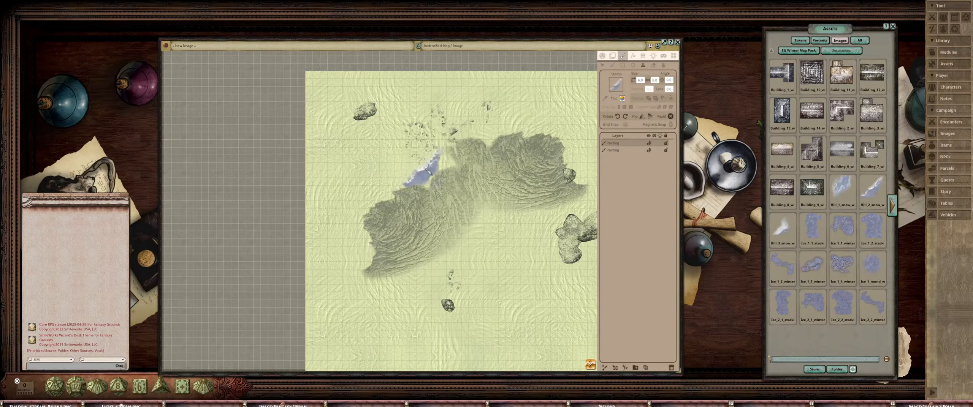
pyautogui.moveTo(425, 170); pyautogui.dragTo(491, 175)
pyautogui.scroll(4, 426, 172)
pyautogui.click(431, 163)
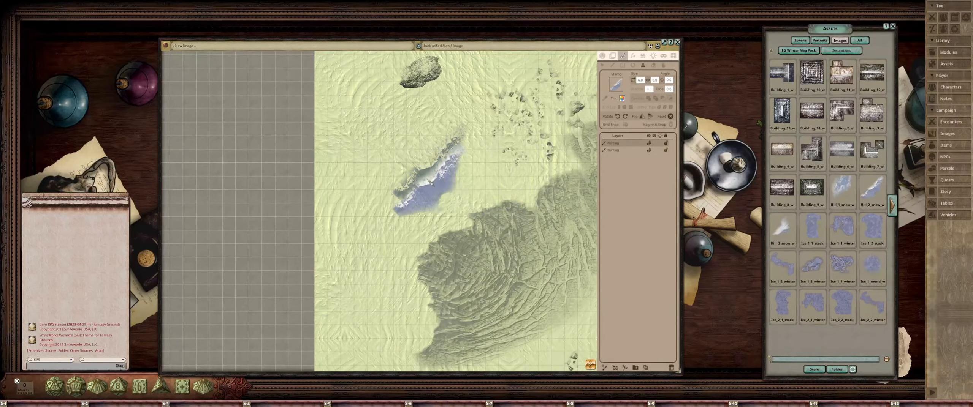
# Rotate and shrink the snow hill stamp, and place a copy extending the ridge from its southwestern end
pyautogui.scroll(-7, 365, 198)
pyautogui.scroll(-10, 366, 199)
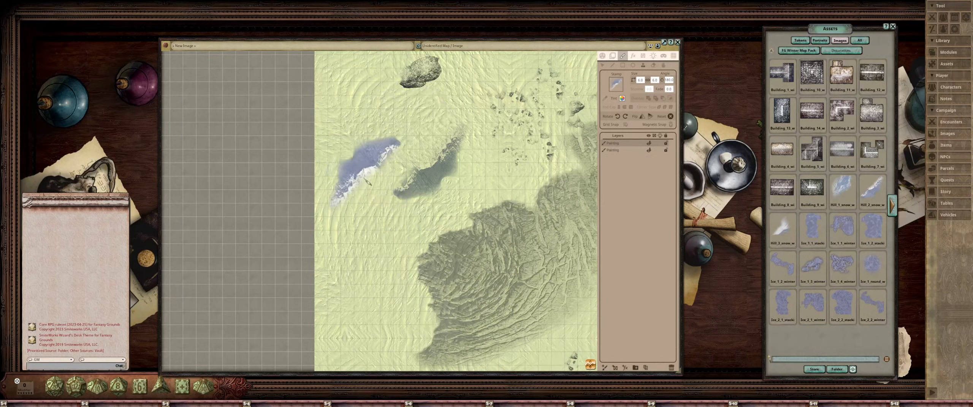
pyautogui.scroll(-4, 367, 226)
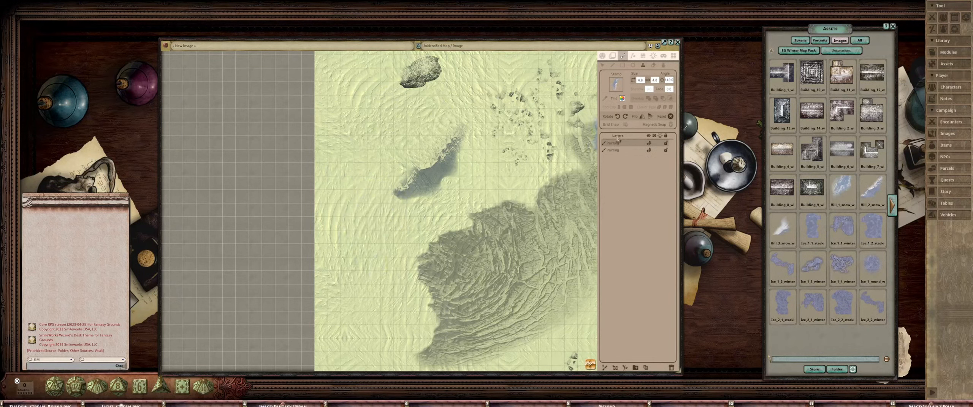
pyautogui.scroll(-5, 398, 216)
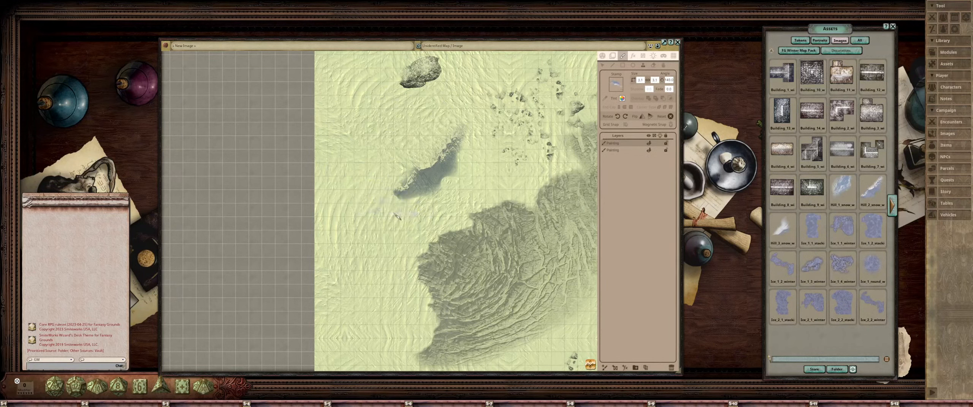
pyautogui.scroll(2, 383, 202)
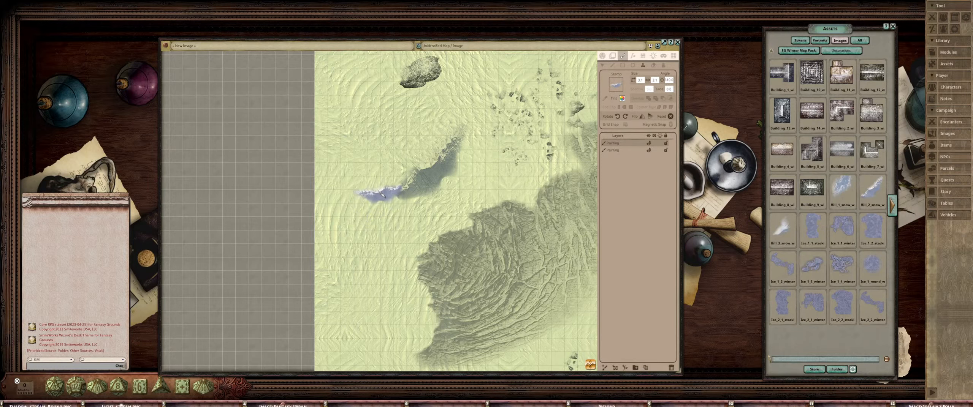
pyautogui.scroll(1, 460, 120)
# Rotate the snow hill stamp and extend the ridge northward with copies that curve around the large boulder
pyautogui.scroll(-4, 462, 118)
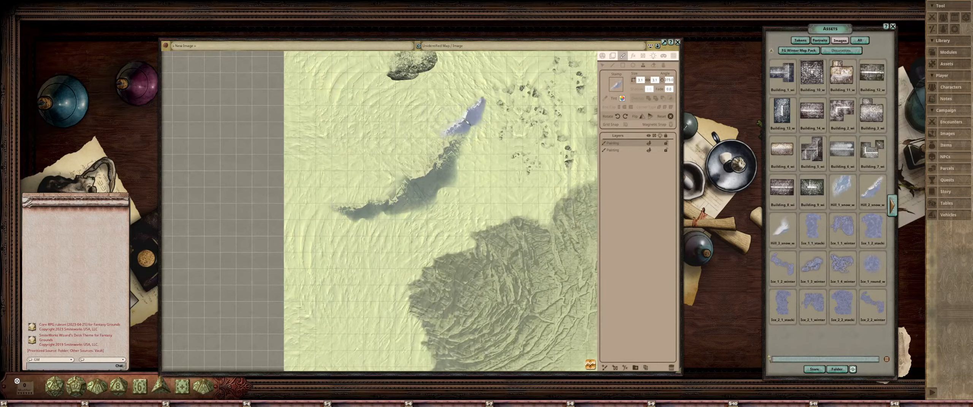
pyautogui.scroll(-3, 471, 114)
pyautogui.scroll(-3, 534, 186)
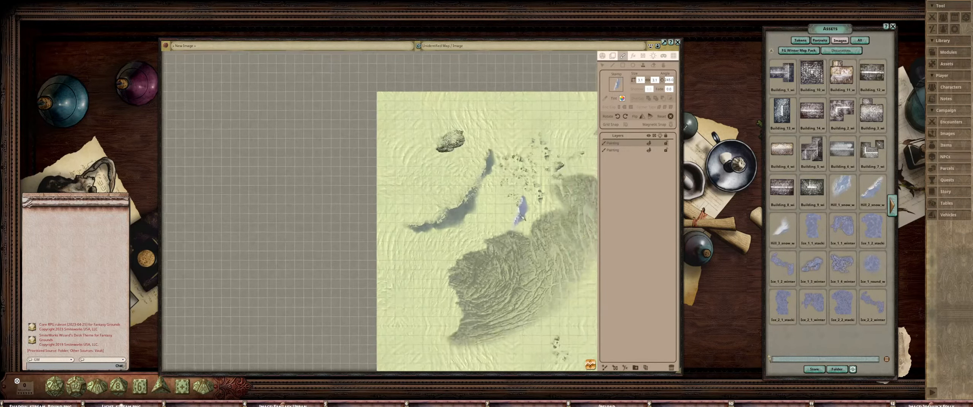
pyautogui.scroll(3, 481, 127)
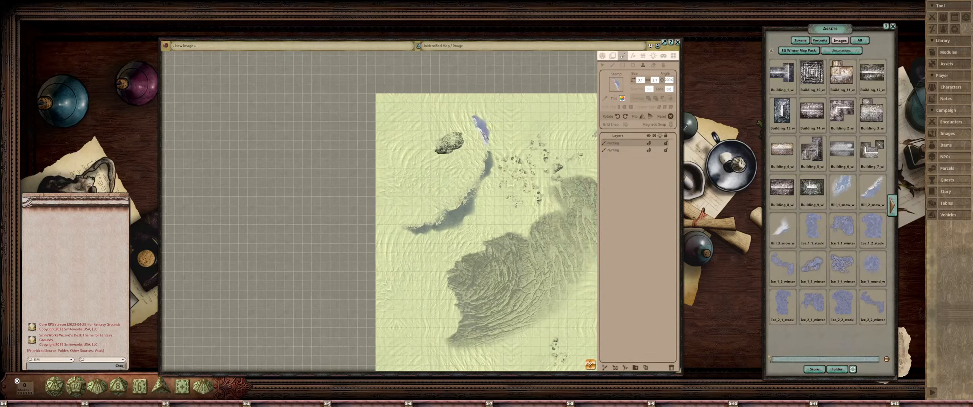
pyautogui.scroll(7, 485, 130)
# Shrink and rotate the fainter snow hill stamp, and place small copies over the joins along the ridge's inner edge
pyautogui.scroll(-13, 492, 140)
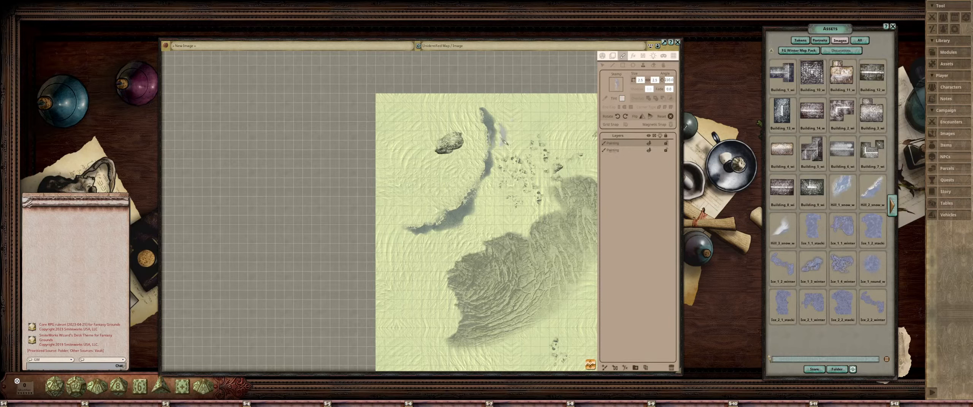
pyautogui.click(477, 177)
pyautogui.scroll(3, 477, 177)
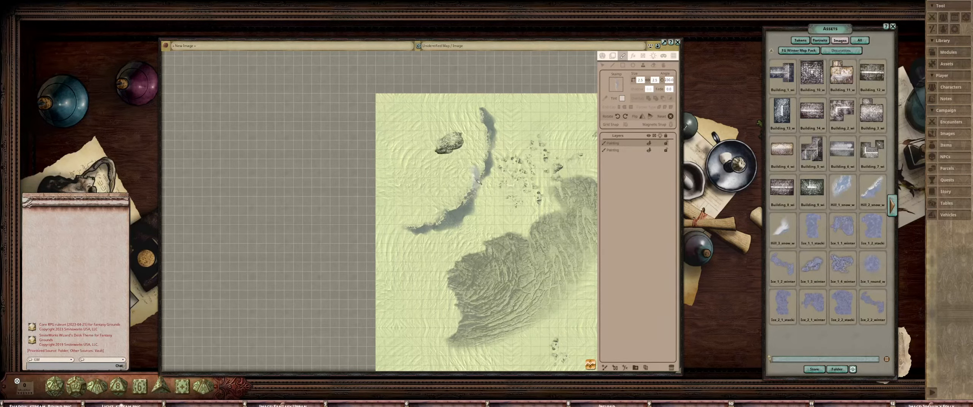
pyautogui.scroll(4, 460, 187)
pyautogui.scroll(3, 465, 174)
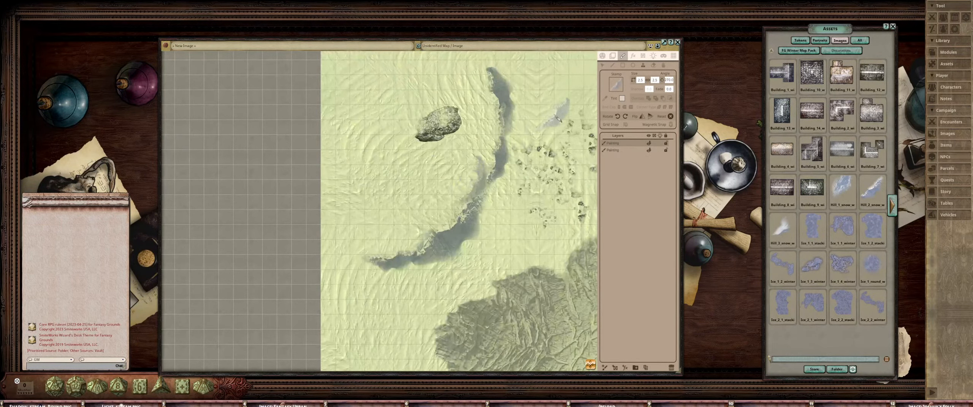
pyautogui.scroll(-7, 490, 148)
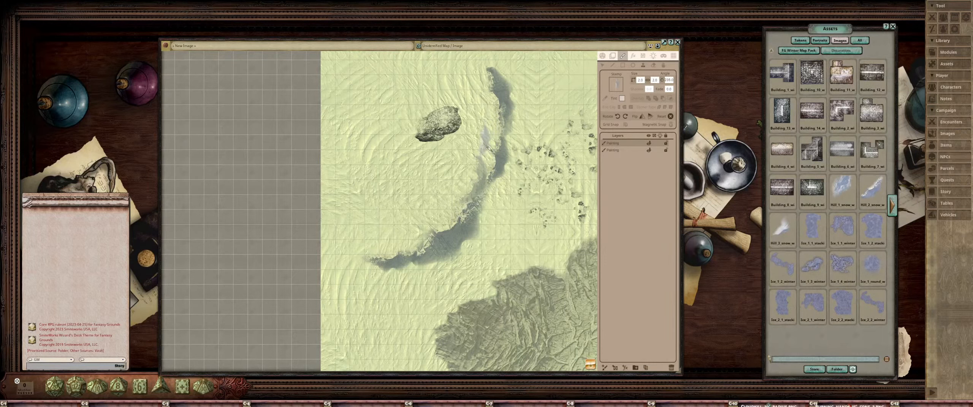
pyautogui.scroll(1, 488, 152)
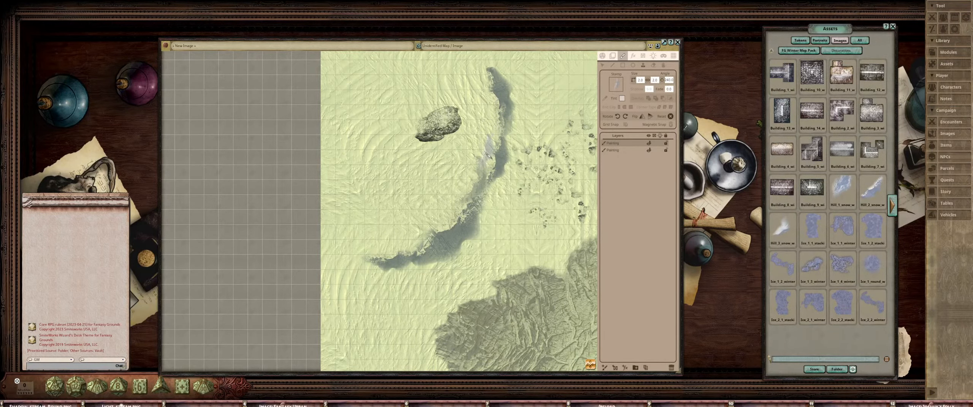
pyautogui.scroll(-2, 536, 152)
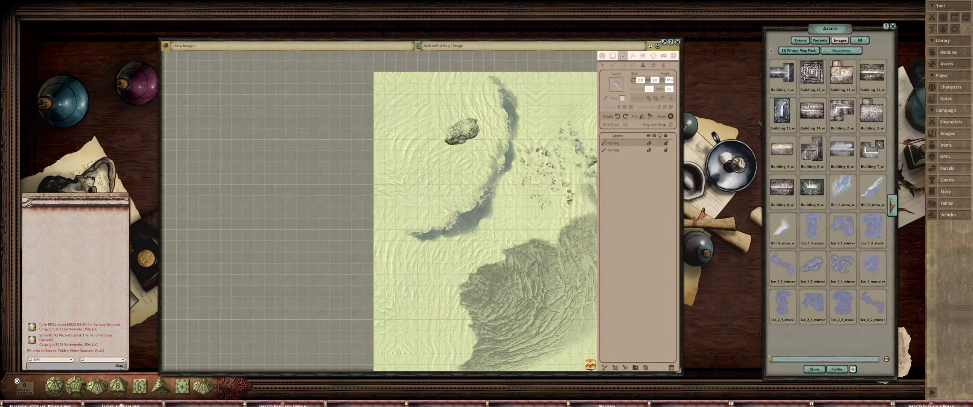
# Enlarge and rotate the faint snow hill stamp, and place a copy extending the ridge to the map's western edge
pyautogui.keyDown('ctrl'); pyautogui.scroll(4, 426, 180); pyautogui.keyUp('ctrl')
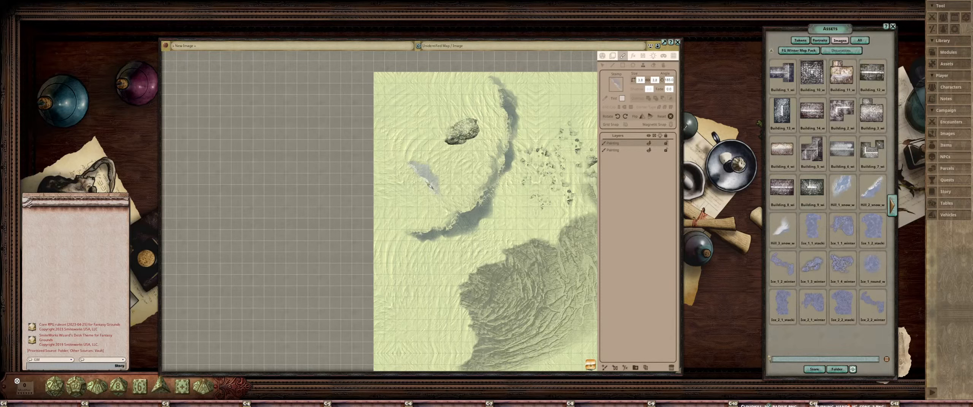
pyautogui.keyDown('ctrl'); pyautogui.scroll(4, 422, 181); pyautogui.keyUp('ctrl')
pyautogui.keyDown('shift'); pyautogui.scroll(14, 376, 221); pyautogui.keyUp('shift')
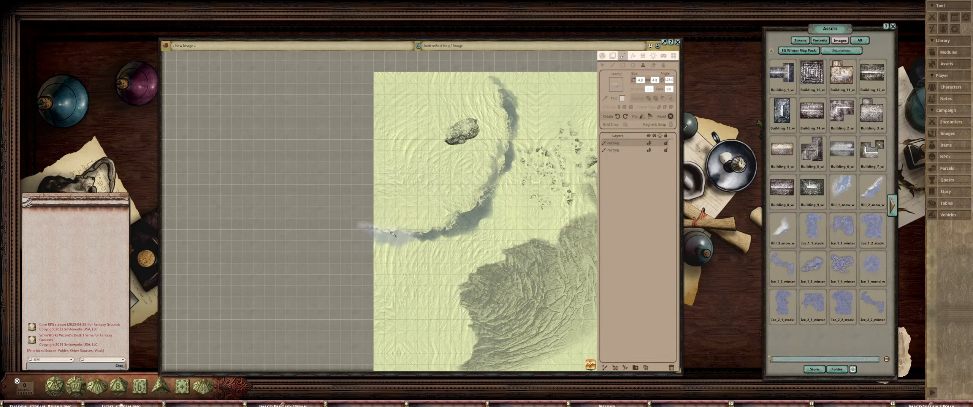
pyautogui.scroll(-2, 392, 232)
pyautogui.keyDown('shift'); pyautogui.scroll(1, 393, 233); pyautogui.keyUp('shift')
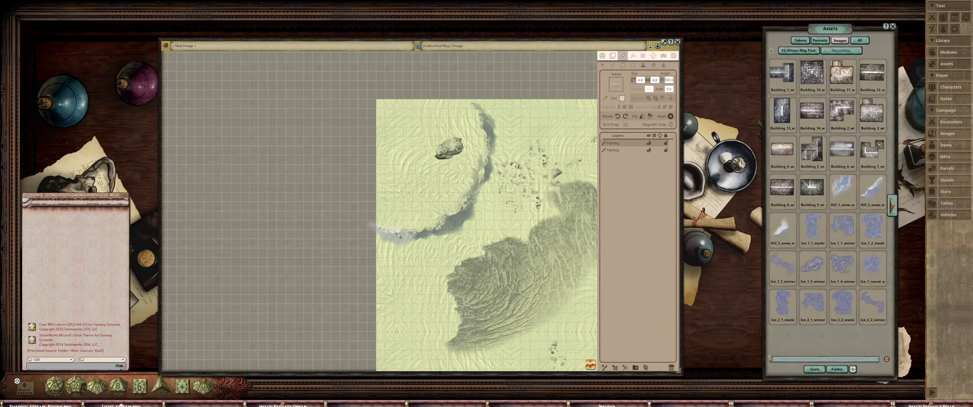
# Rotate the faint snow hill stamp to follow the ridge and place a copy along the middle of its eastern side
pyautogui.keyDown('shift'); pyautogui.scroll(-7, 400, 235); pyautogui.keyUp('shift')
pyautogui.scroll(-2, 456, 228)
pyautogui.scroll(5, 474, 222)
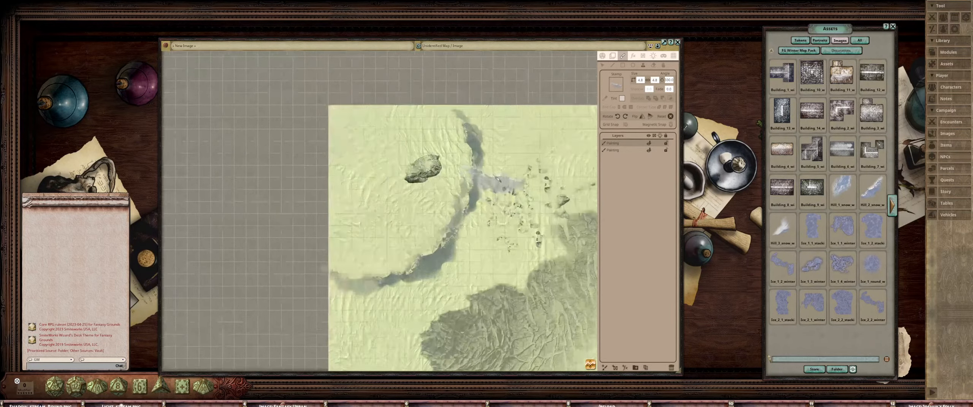
pyautogui.scroll(-3, 473, 221)
pyautogui.scroll(4, 479, 219)
pyautogui.keyDown('shift'); pyautogui.scroll(-8, 486, 216); pyautogui.keyUp('shift')
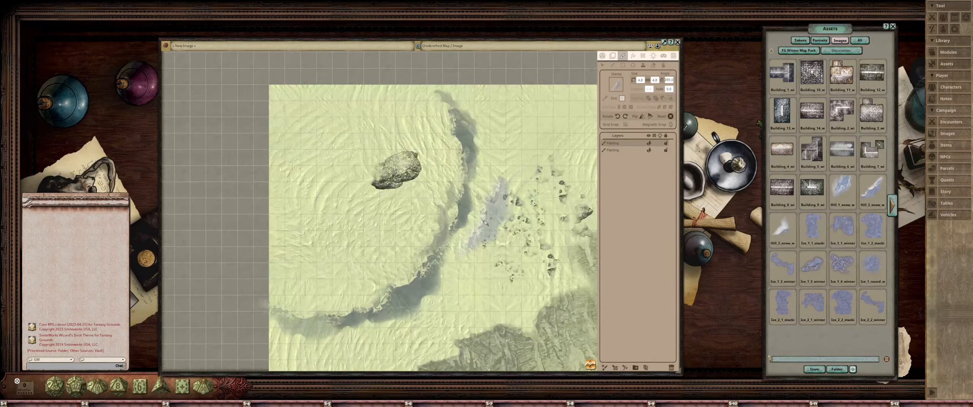
pyautogui.scroll(-2, 487, 217)
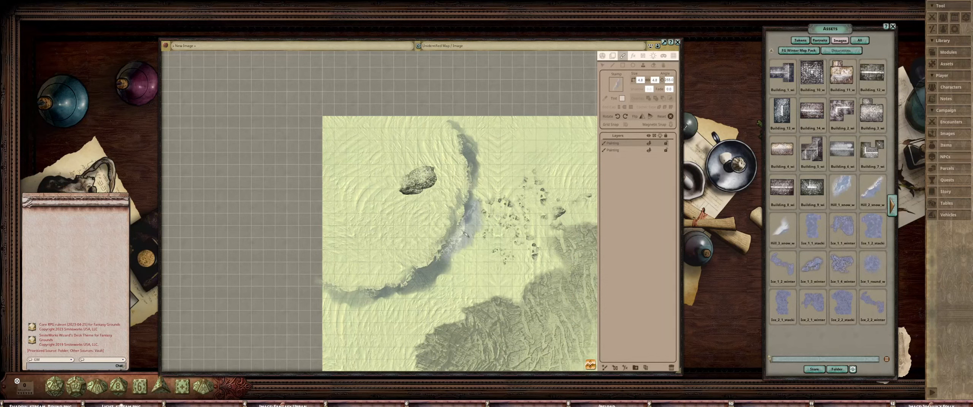
# Resize the faint snow hill stamp and place a copy along the eastern side of the ridge's northern half
pyautogui.keyDown('ctrl'); pyautogui.scroll(6, 465, 234); pyautogui.keyUp('ctrl')
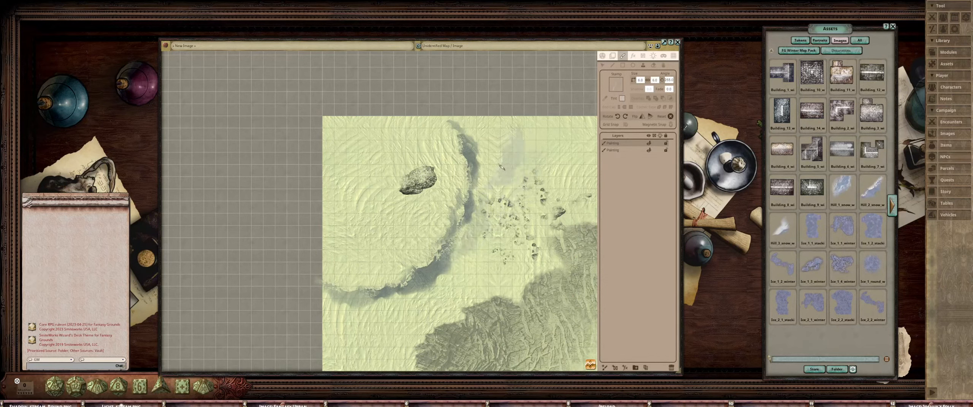
pyautogui.keyDown('ctrl'); pyautogui.scroll(-10, 479, 169); pyautogui.keyUp('ctrl')
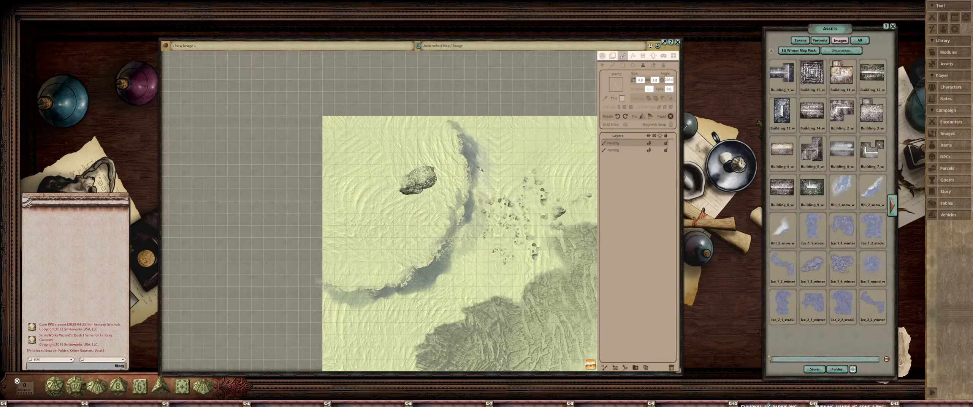
pyautogui.click(479, 169)
pyautogui.keyDown('ctrl'); pyautogui.scroll(-1, 475, 141); pyautogui.keyUp('ctrl')
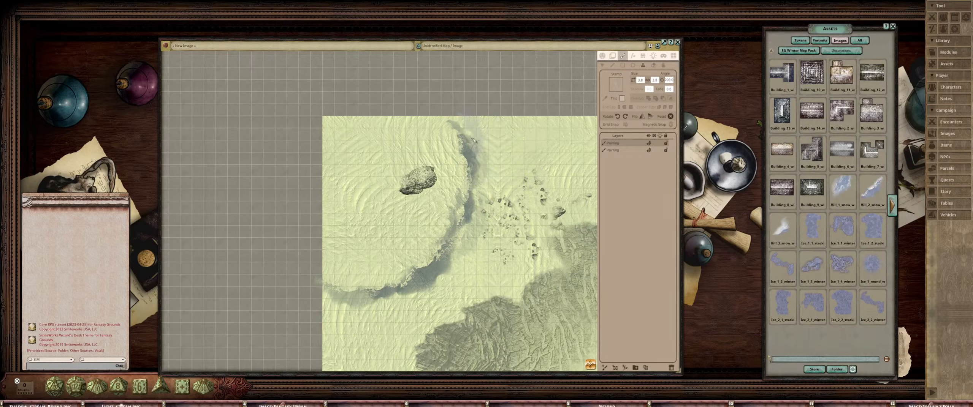
# Rotate the faint snow hill stamp to follow the southern curve of the ridge
pyautogui.keyDown('shift'); pyautogui.scroll(19, 384, 298); pyautogui.keyUp('shift')
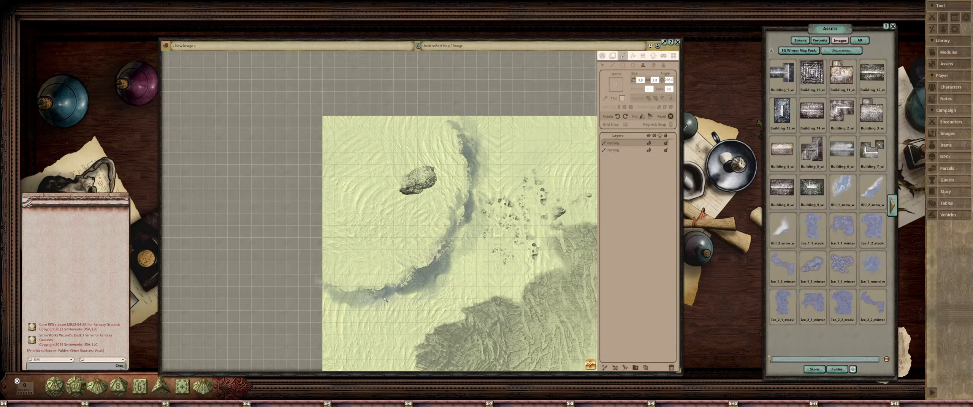
pyautogui.keyDown('shift'); pyautogui.scroll(3, 384, 298); pyautogui.keyUp('shift')
pyautogui.scroll(-4, 384, 299)
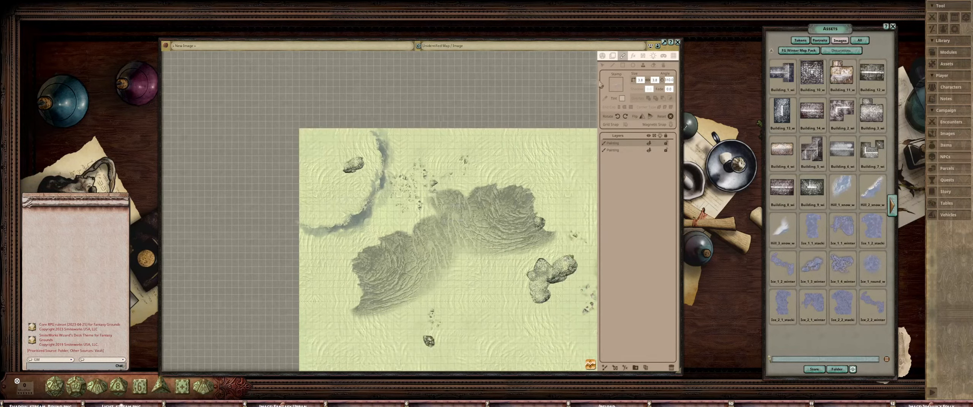
# Move the dark rock off the plateau to the rubble beside the northern edge of the grey rocky slope
pyautogui.click(602, 65)
pyautogui.scroll(2, 376, 156)
pyautogui.moveTo(346, 168)
pyautogui.mouseDown()
pyautogui.moveTo(392, 221)
pyautogui.moveTo(378, 244)
pyautogui.moveTo(386, 211)
pyautogui.moveTo(405, 250)
pyautogui.moveTo(469, 213)
pyautogui.moveTo(481, 196)
pyautogui.moveTo(472, 194)
pyautogui.moveTo(482, 196)
pyautogui.moveTo(467, 168)
pyautogui.mouseUp()
pyautogui.scroll(-2, 483, 196)
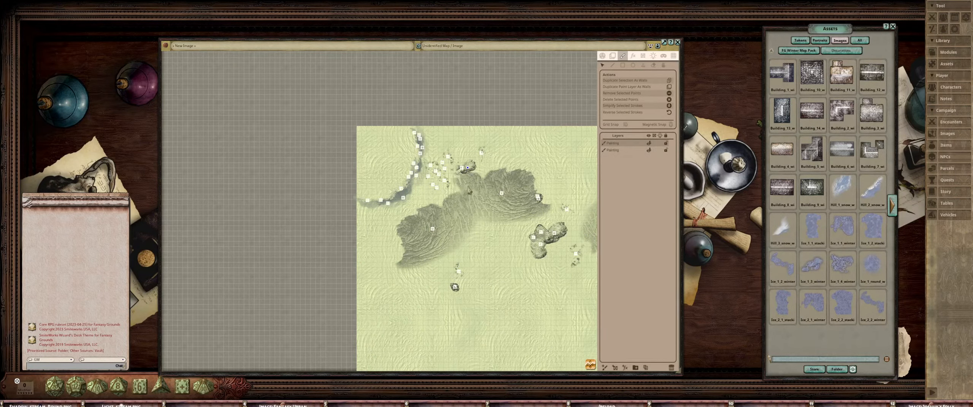
pyautogui.moveTo(467, 168); pyautogui.dragTo(485, 149)
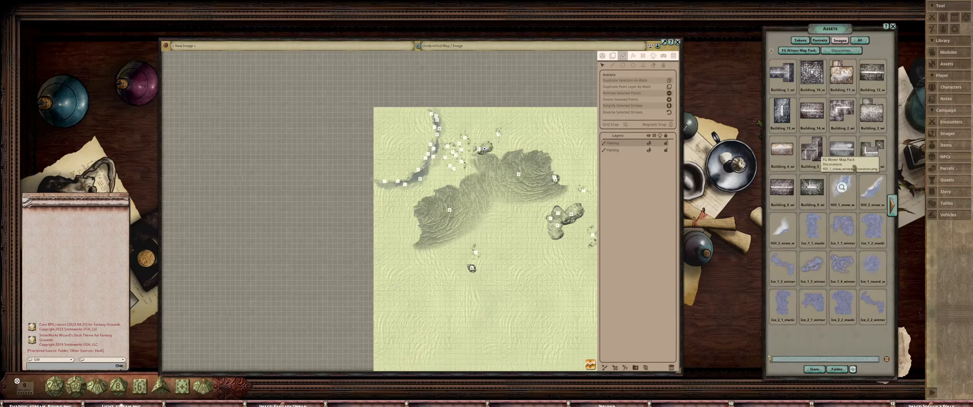
# Search the image assets of all packs for "crater", preview the Crater1.png result, and clear the search
pyautogui.click(798, 51)
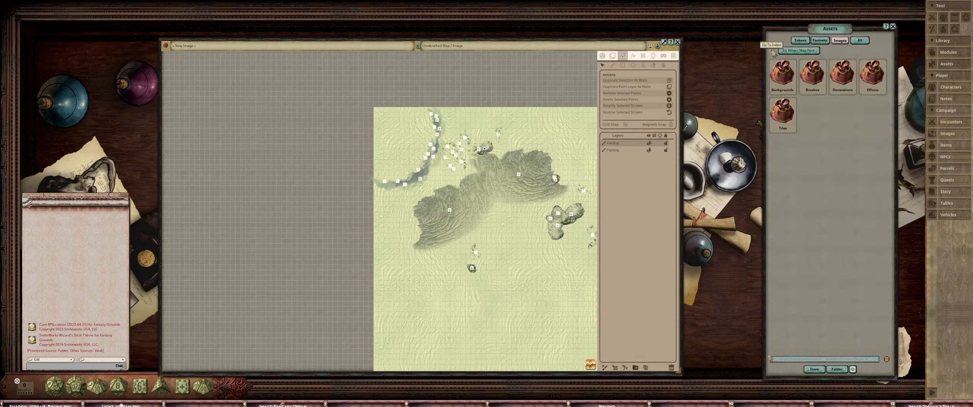
pyautogui.click(773, 53)
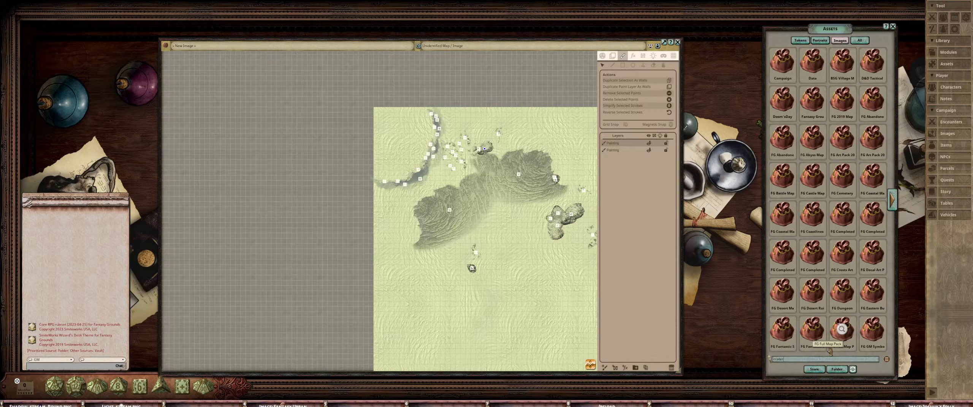
pyautogui.press('Return')
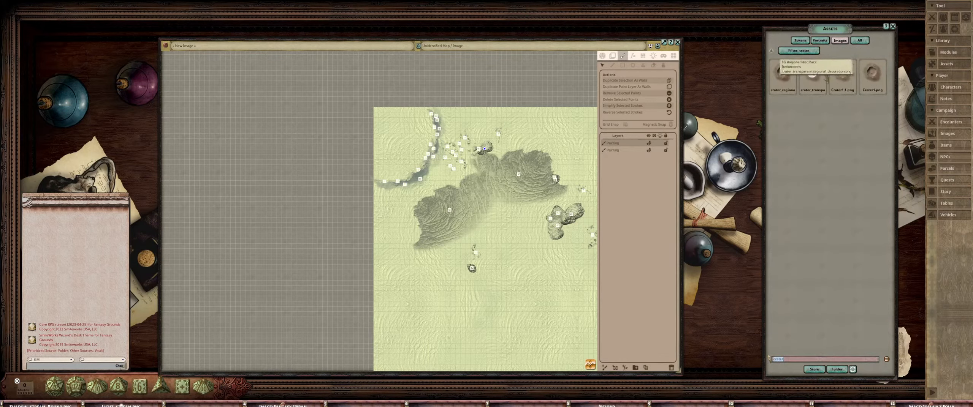
pyautogui.click(872, 75)
pyautogui.click(547, 130)
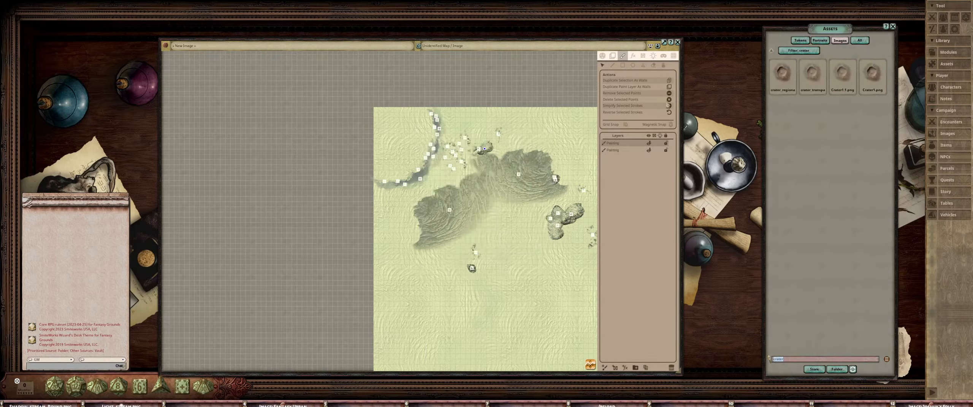
pyautogui.click(798, 51)
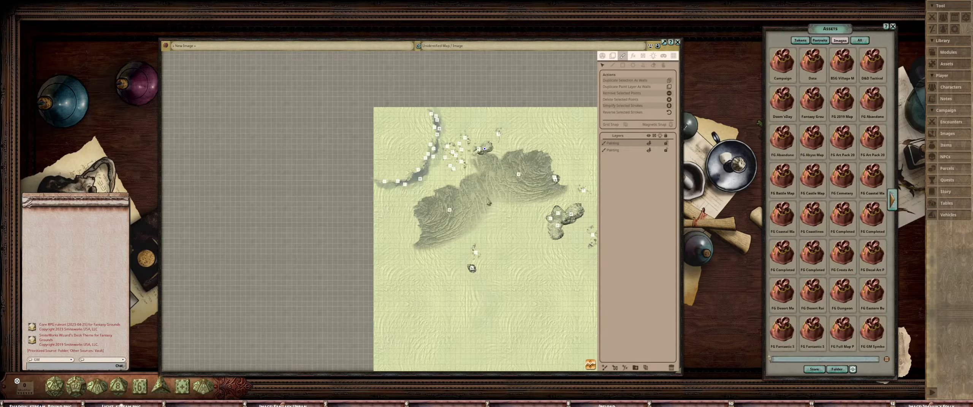
# Open the decorations of the FG Abyss Map Pack and preview the rocks_10 decoration
pyautogui.scroll(2, 503, 194)
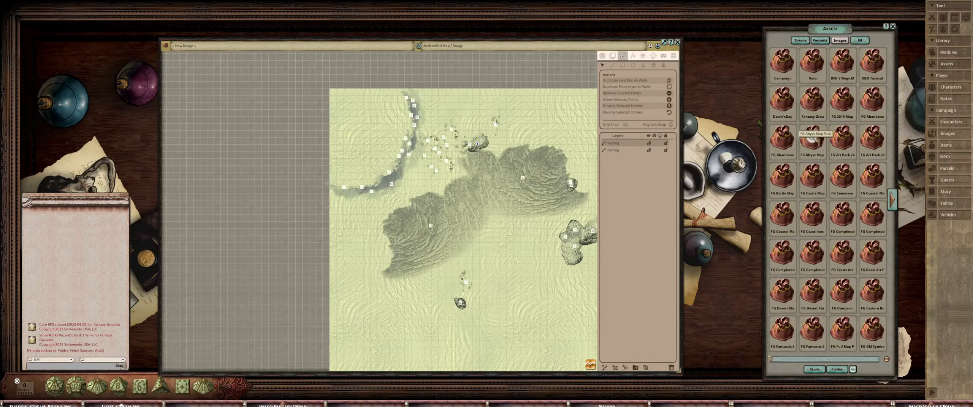
pyautogui.click(813, 139)
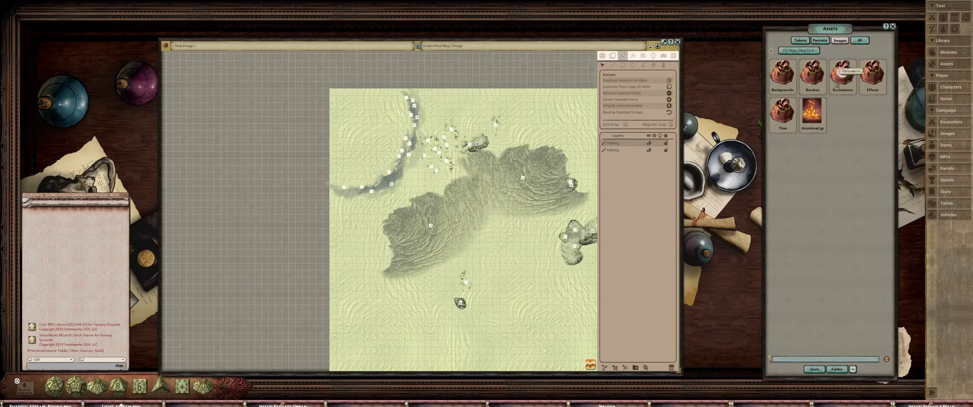
pyautogui.click(782, 110)
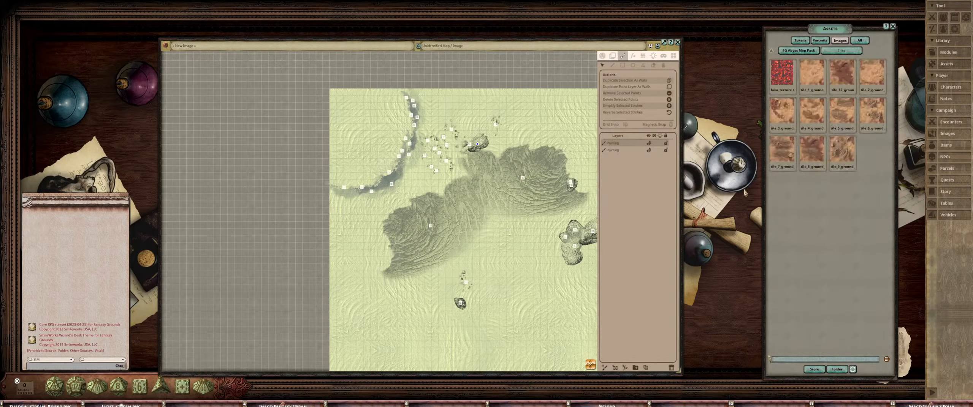
pyautogui.click(805, 50)
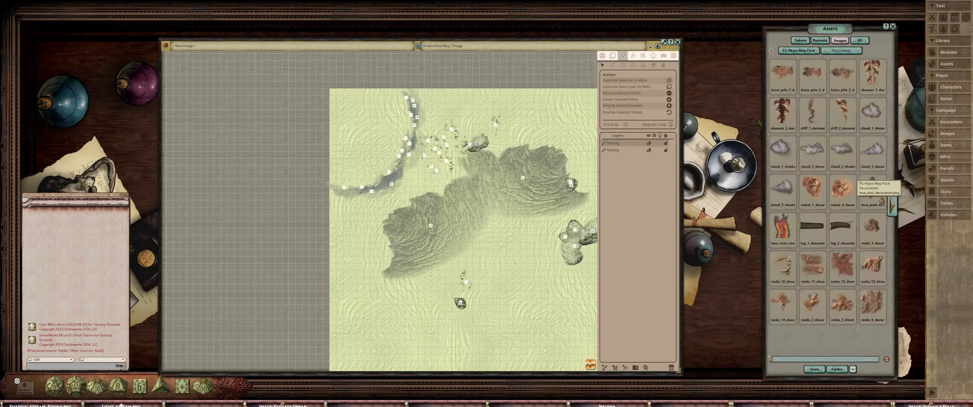
pyautogui.click(783, 265)
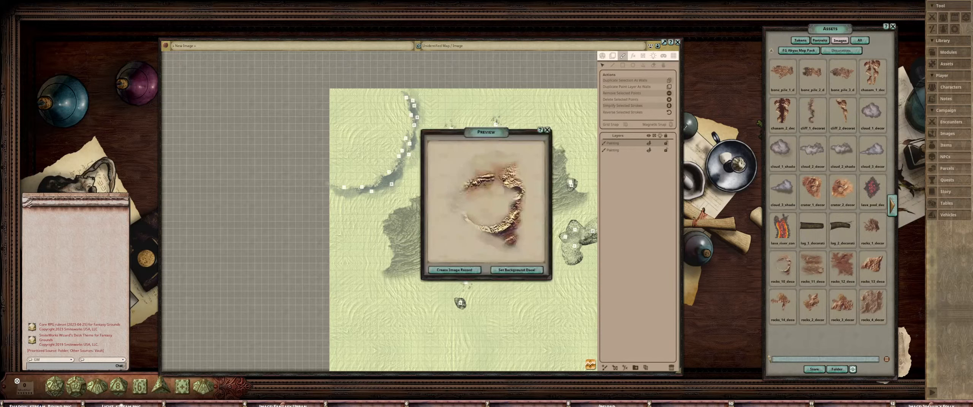
pyautogui.click(548, 131)
# Tint and rotate the rocks_10 decoration, and stamp a copy on the open ground just south of the grey rocky slope
pyautogui.click(652, 66)
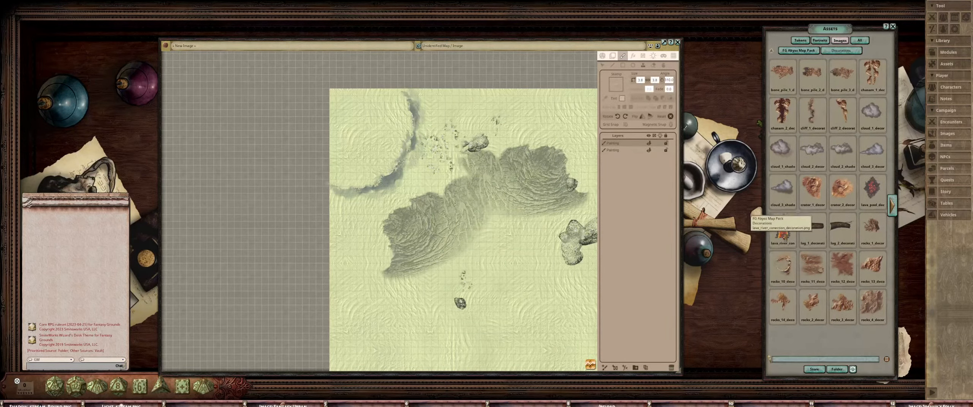
pyautogui.scroll(5, 475, 143)
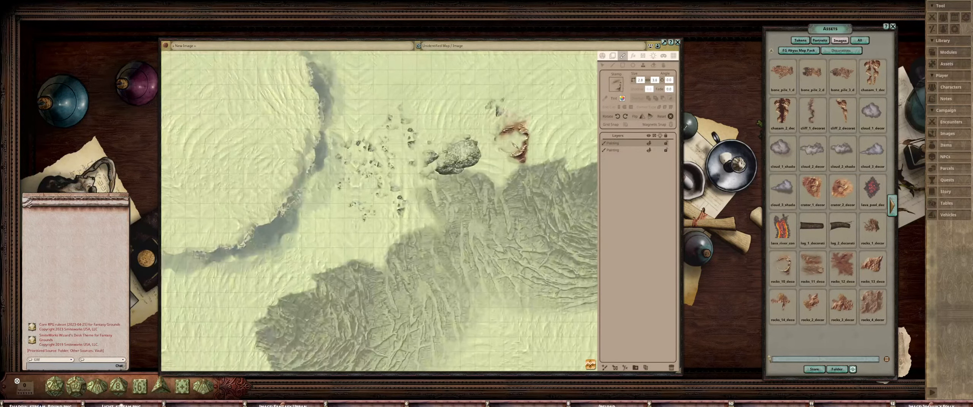
pyautogui.scroll(-5, 475, 183)
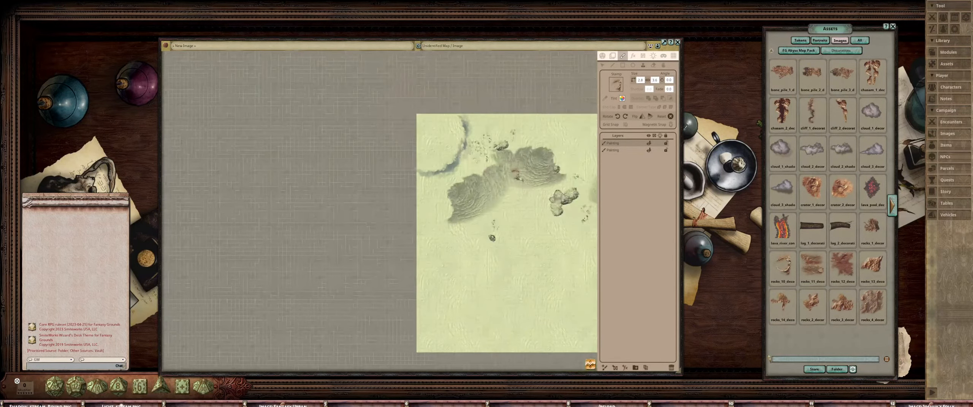
pyautogui.scroll(5, 434, 243)
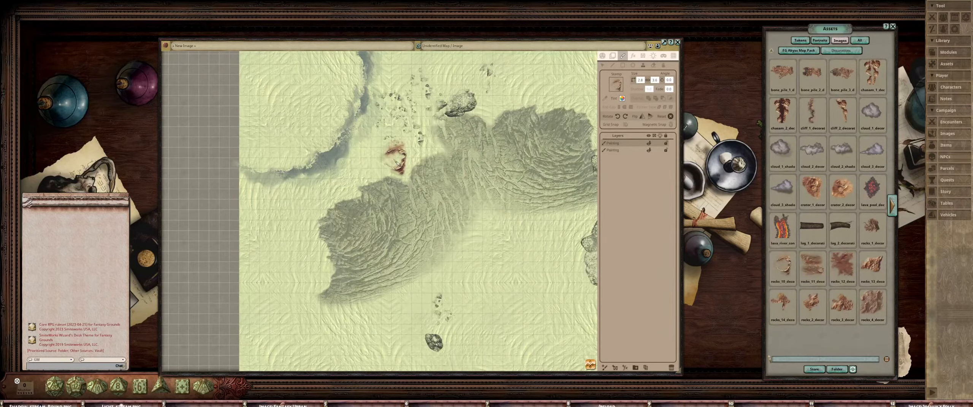
pyautogui.scroll(1, 418, 173)
pyautogui.moveTo(498, 215); pyautogui.dragTo(460, 192)
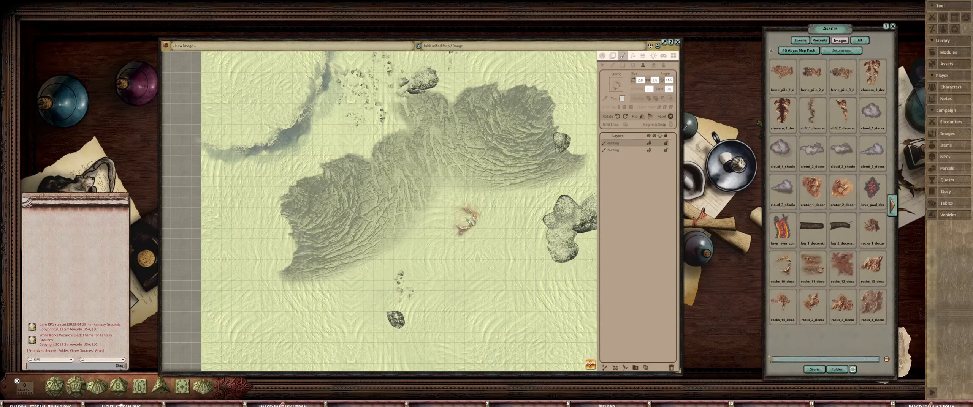
pyautogui.click(466, 221)
pyautogui.scroll(-2, 506, 216)
pyautogui.scroll(2, 505, 217)
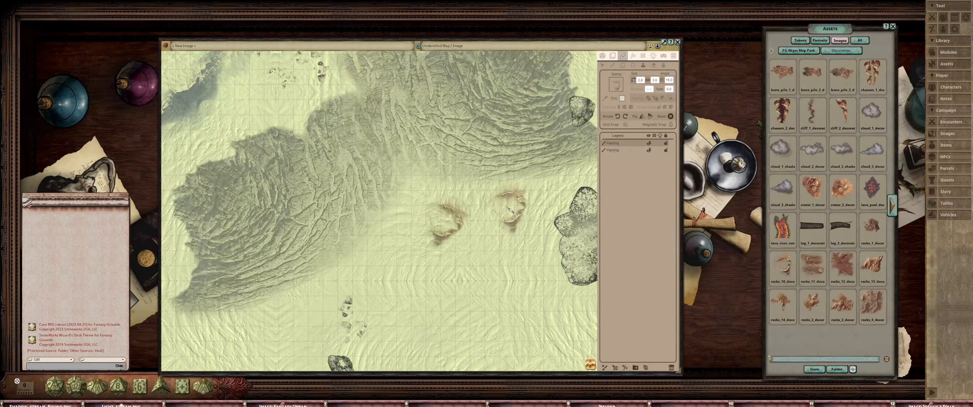
pyautogui.scroll(-3, 510, 210)
pyautogui.scroll(-2, 526, 212)
pyautogui.scroll(2, 526, 212)
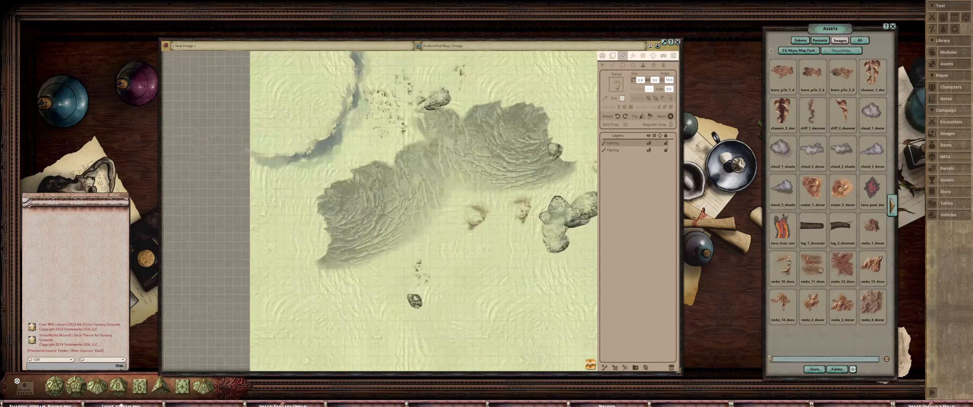
# Tint and rotate the rocks_11 decoration, and stamp a copy on the open ground south of the small crater rocks
pyautogui.click(813, 267)
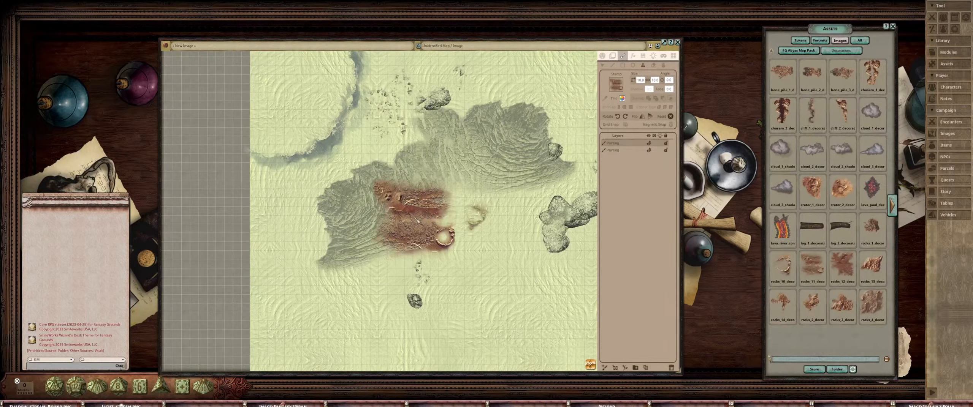
pyautogui.keyDown('shift'); pyautogui.scroll(-5, 412, 218); pyautogui.keyUp('shift')
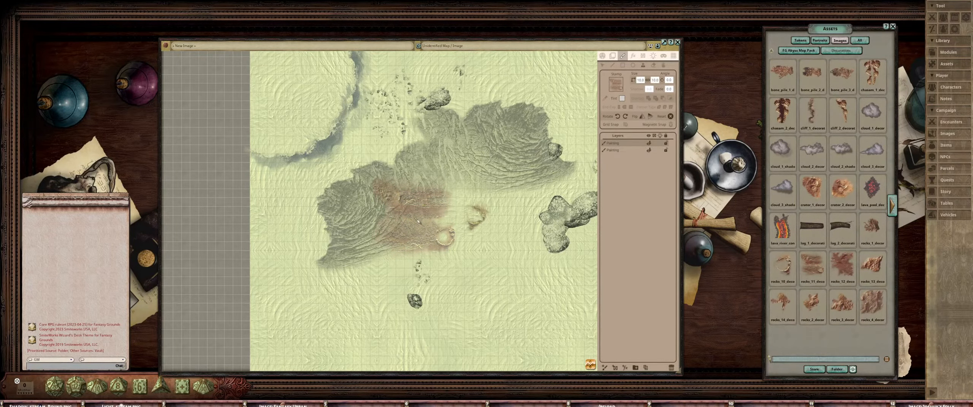
pyautogui.scroll(2, 491, 266)
pyautogui.keyDown('shift'); pyautogui.scroll(-6, 491, 274); pyautogui.keyUp('shift')
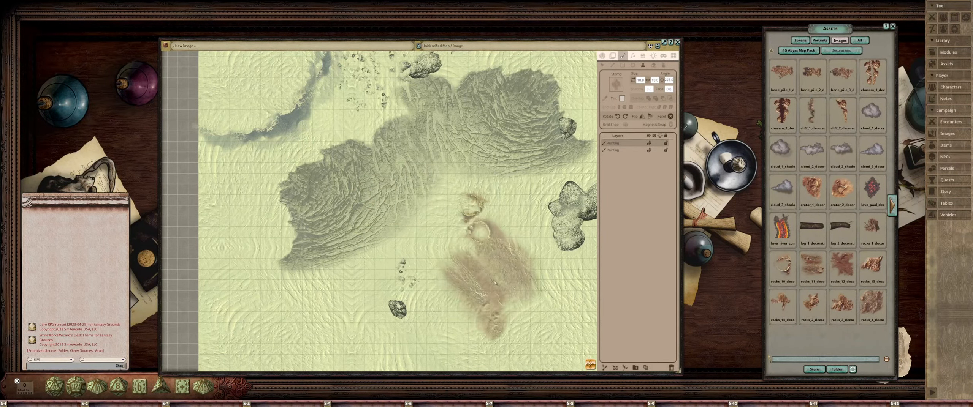
pyautogui.keyDown('shift'); pyautogui.scroll(-2, 506, 290); pyautogui.keyUp('shift')
pyautogui.scroll(-3, 486, 273)
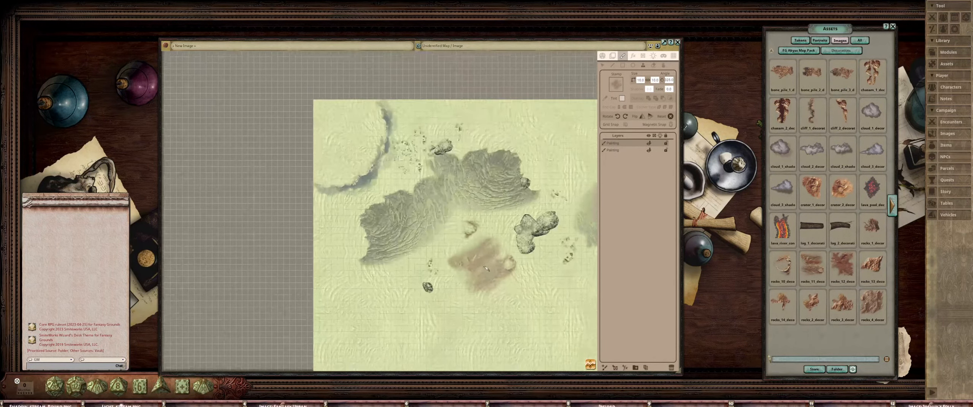
pyautogui.scroll(2, 469, 249)
pyautogui.click(467, 249)
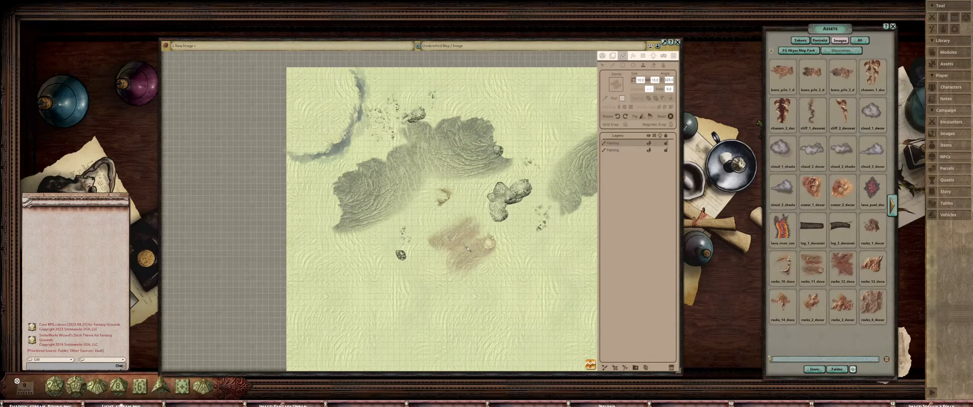
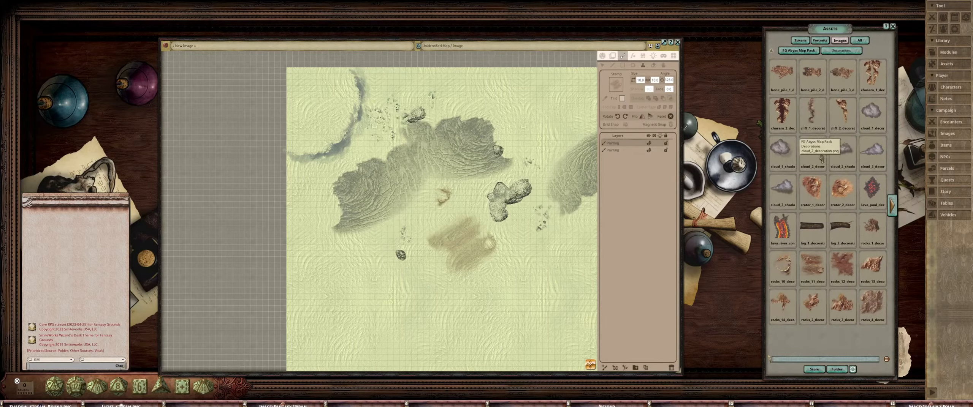
# Tint and rotate the orange crater decoration, and stamp a copy in the middle of the brown rock patch
pyautogui.scroll(3, 429, 218)
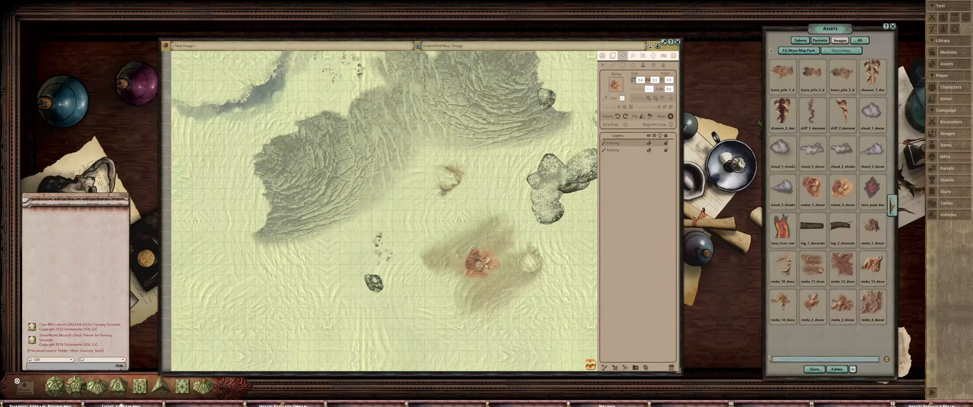
pyautogui.keyDown('shift'); pyautogui.scroll(-6, 486, 266); pyautogui.keyUp('shift')
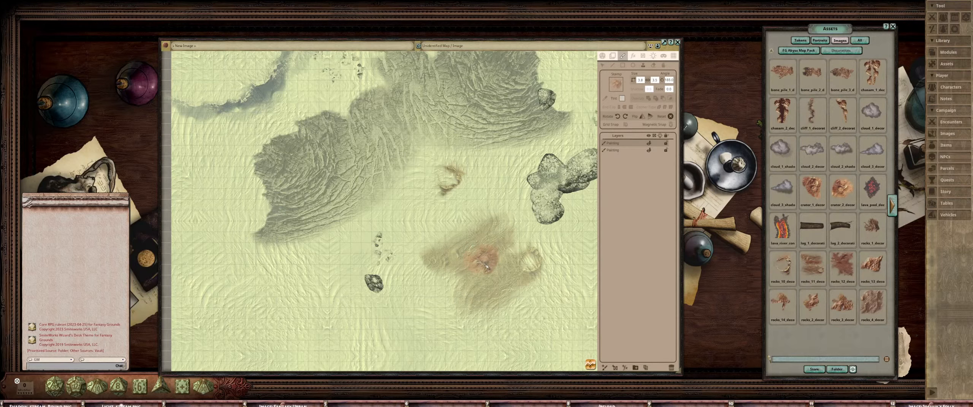
pyautogui.scroll(-3, 559, 258)
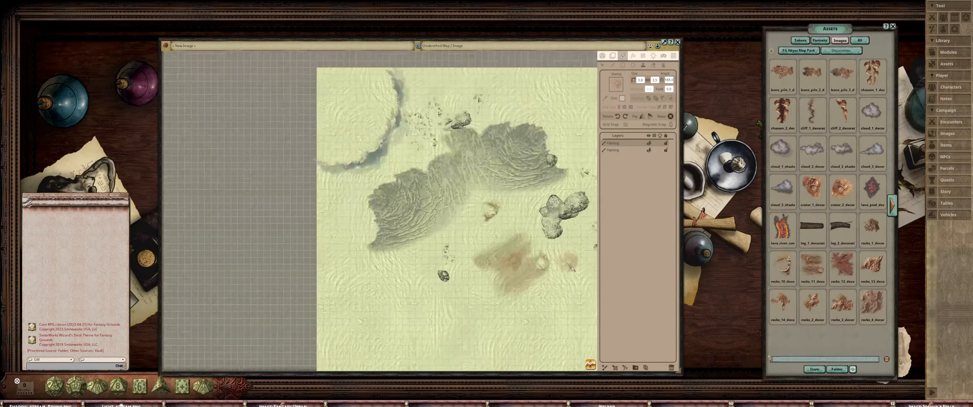
pyautogui.scroll(5, 555, 264)
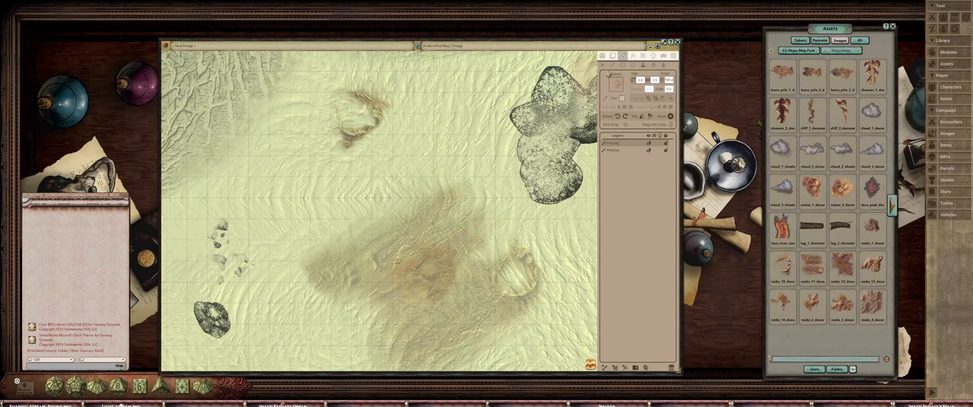
# Move the crater stamp north off the middle of the brown rock patch and delete it
pyautogui.click(604, 66)
pyautogui.scroll(-3, 530, 205)
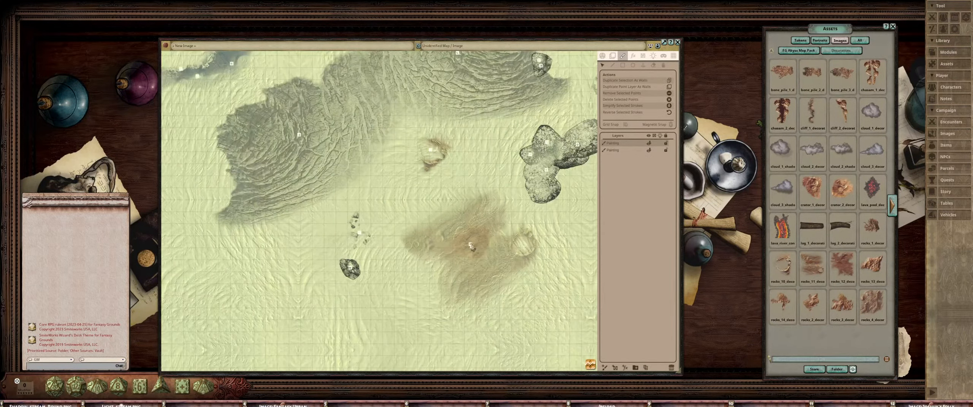
pyautogui.moveTo(470, 246); pyautogui.dragTo(481, 192)
pyautogui.scroll(3, 517, 201)
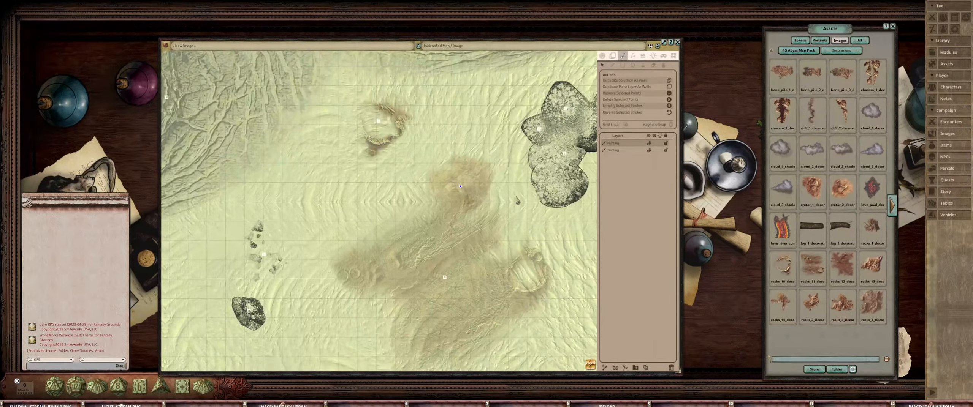
pyautogui.scroll(-3, 516, 201)
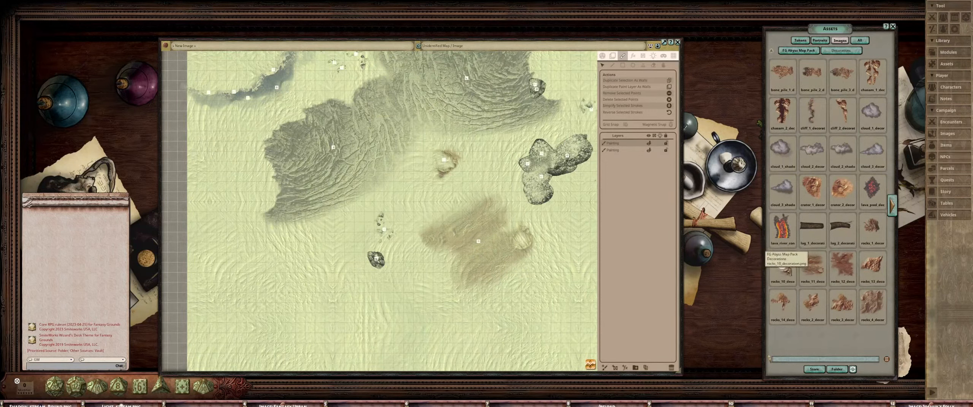
# Load the rocks_10 decoration as a stamp, tint, resize and rotate it, and stamp a copy among the small rocks east of the curved ridge
pyautogui.click(643, 66)
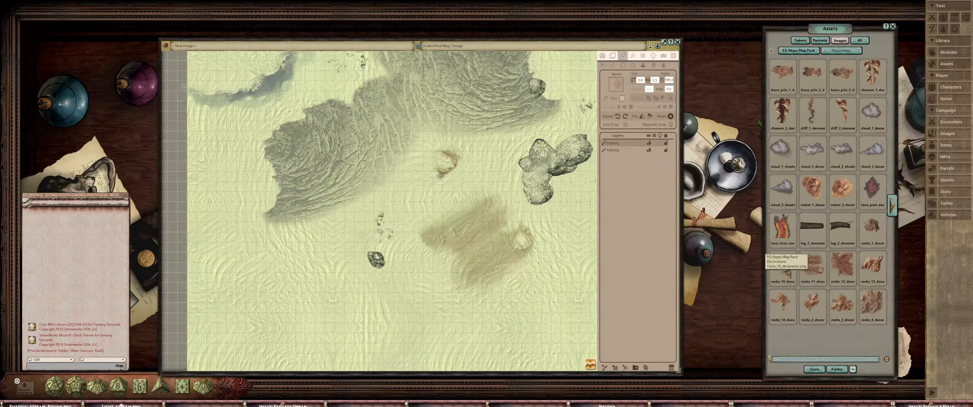
pyautogui.moveTo(783, 266); pyautogui.dragTo(615, 85)
pyautogui.scroll(3, 475, 207)
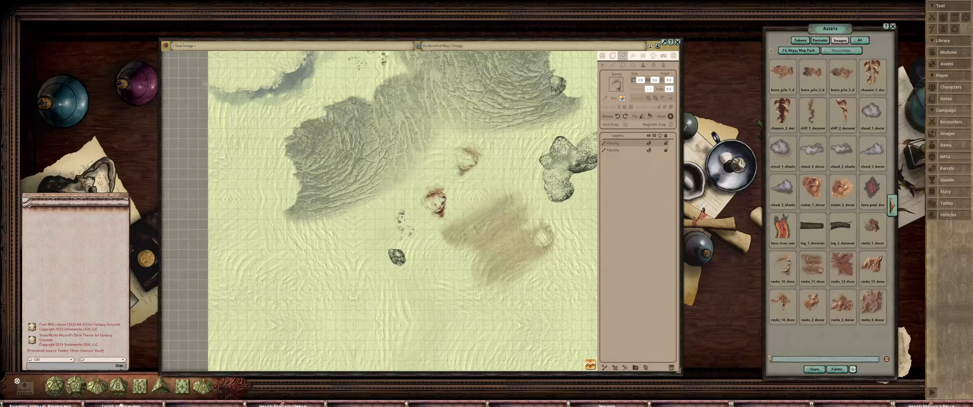
pyautogui.keyDown('ctrl'); pyautogui.scroll(2, 366, 194); pyautogui.keyUp('ctrl')
pyautogui.scroll(-4, 376, 196)
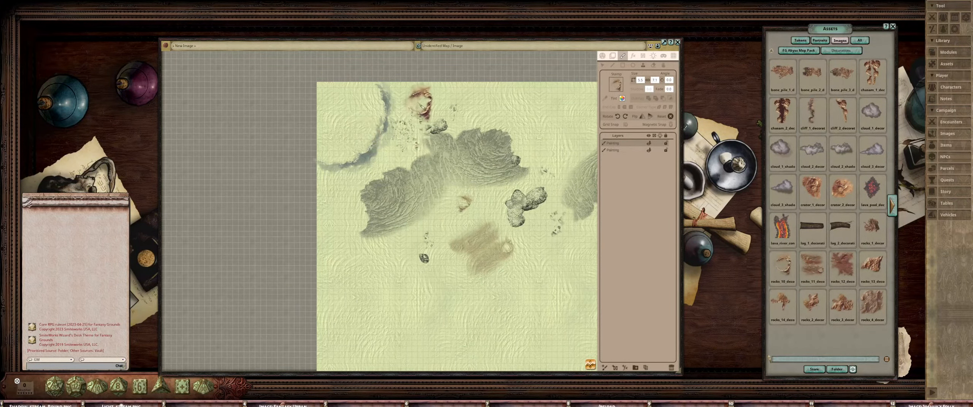
pyautogui.keyDown('ctrl'); pyautogui.scroll(-4, 415, 115); pyautogui.keyUp('ctrl')
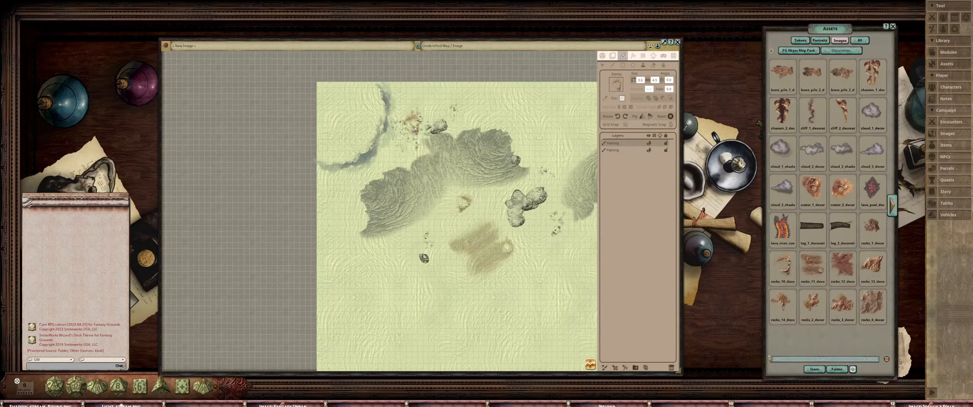
pyautogui.keyDown('shift'); pyautogui.scroll(10, 414, 122); pyautogui.keyUp('shift')
pyautogui.keyDown('shift'); pyautogui.scroll(2, 412, 125); pyautogui.keyUp('shift')
pyautogui.scroll(3, 437, 121)
pyautogui.scroll(-5, 491, 169)
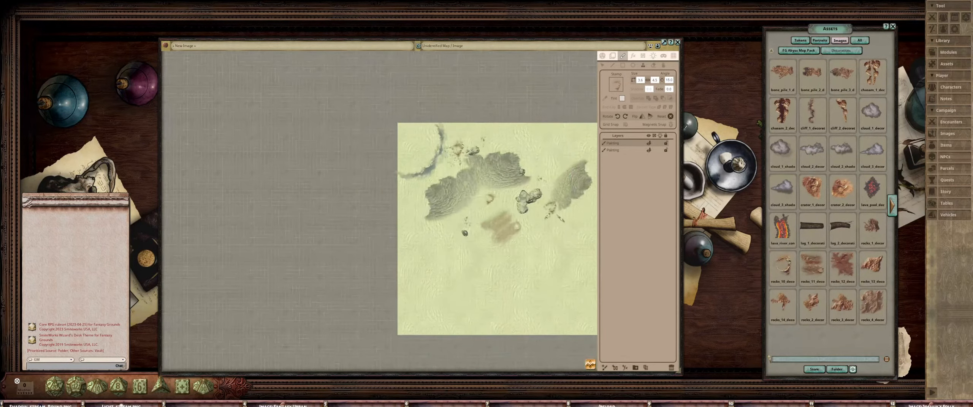
pyautogui.scroll(4, 505, 167)
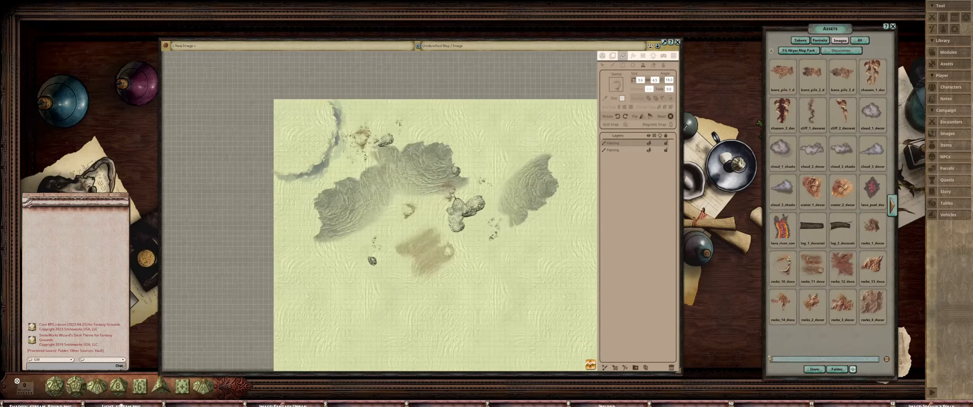
# Shrink the ground texture on the lower painting layer, pulling in its east edge and raising its south edge to just below the brown patch
pyautogui.scroll(-2, 506, 168)
pyautogui.click(630, 151)
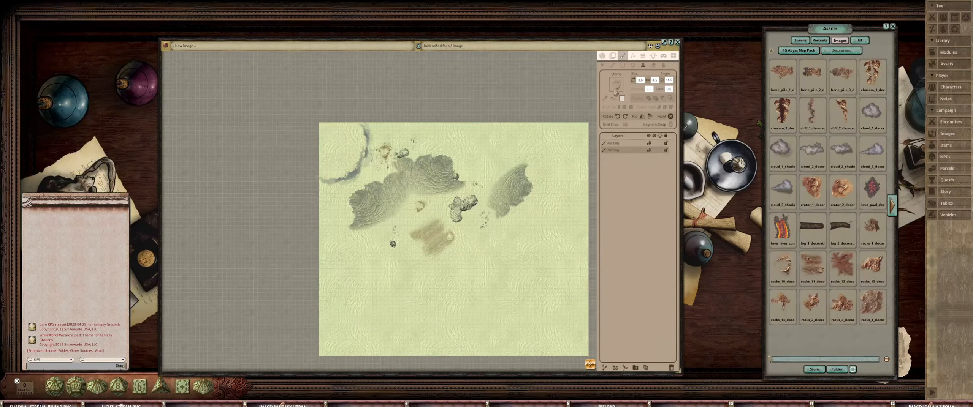
pyautogui.click(603, 66)
pyautogui.moveTo(549, 201); pyautogui.dragTo(464, 158)
pyautogui.moveTo(472, 74)
pyautogui.mouseDown()
pyautogui.moveTo(545, 330)
pyautogui.moveTo(451, 319)
pyautogui.mouseUp()
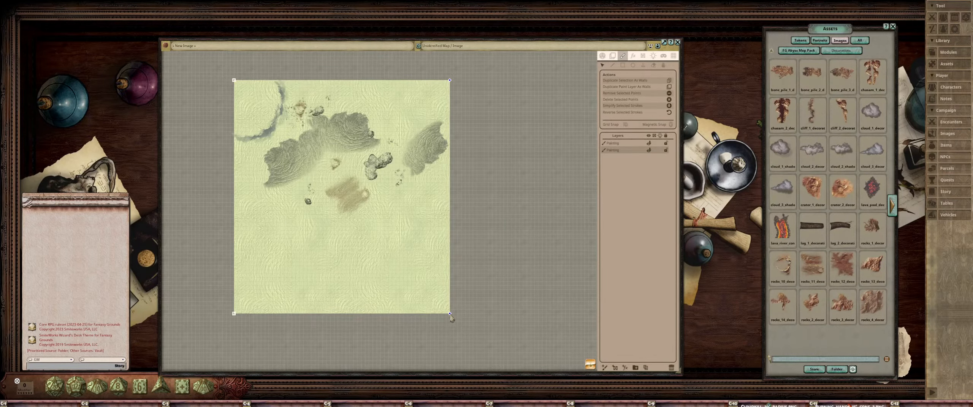
pyautogui.moveTo(342, 275); pyautogui.dragTo(376, 266)
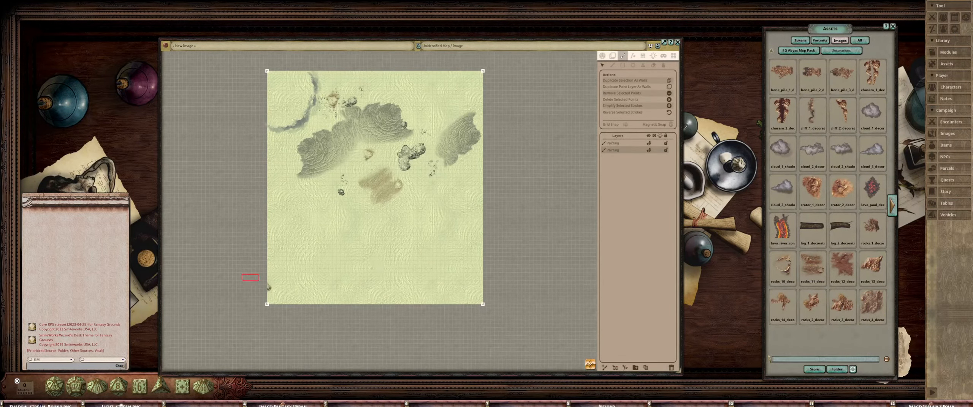
pyautogui.moveTo(483, 305); pyautogui.dragTo(483, 212)
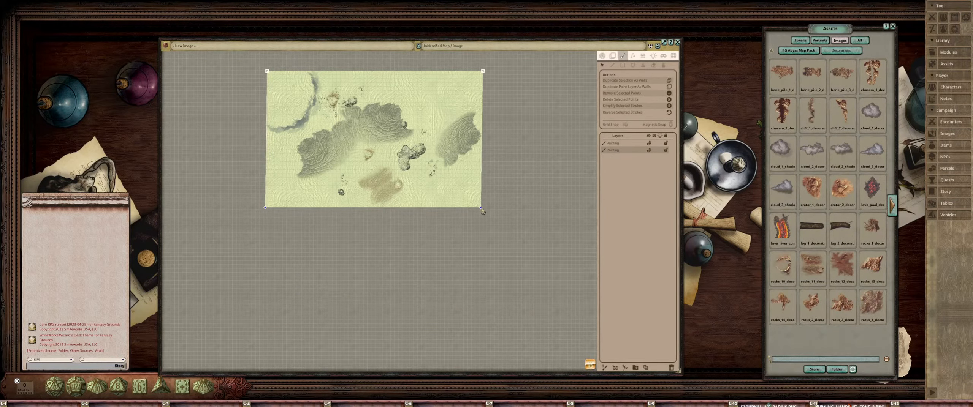
pyautogui.scroll(3, 346, 106)
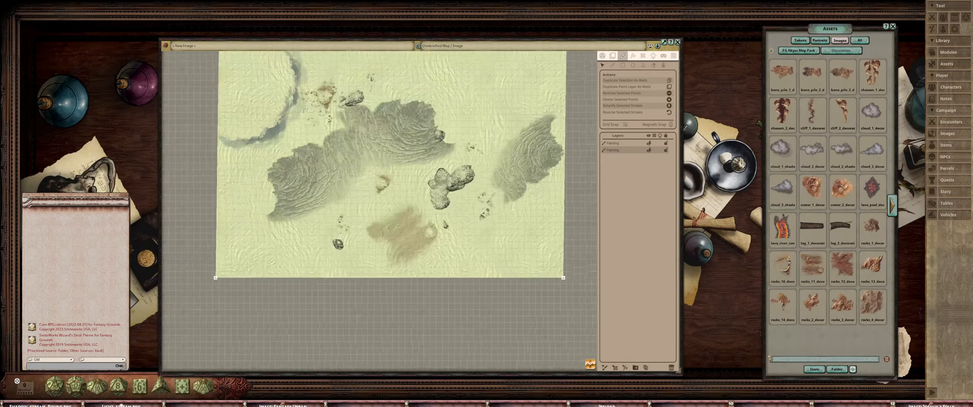
pyautogui.scroll(1, 356, 132)
pyautogui.scroll(-1, 454, 245)
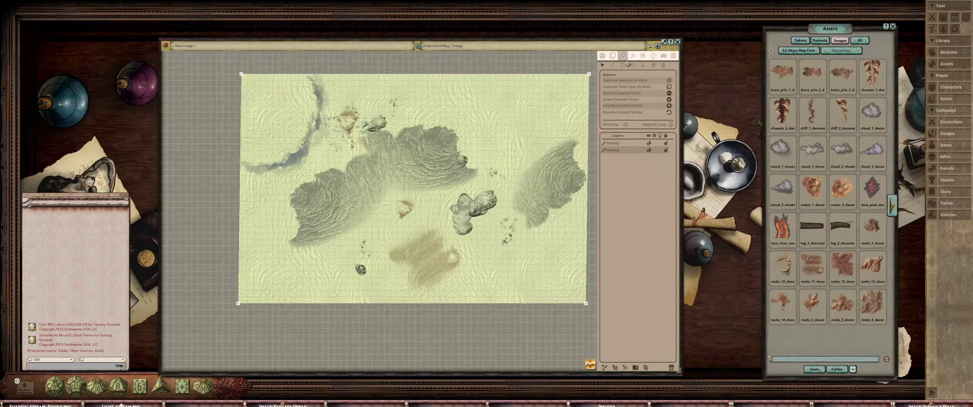
# On the upper painting layer, move the northern grey slope stamp northeast so it joins the eastern grey slope
pyautogui.click(630, 143)
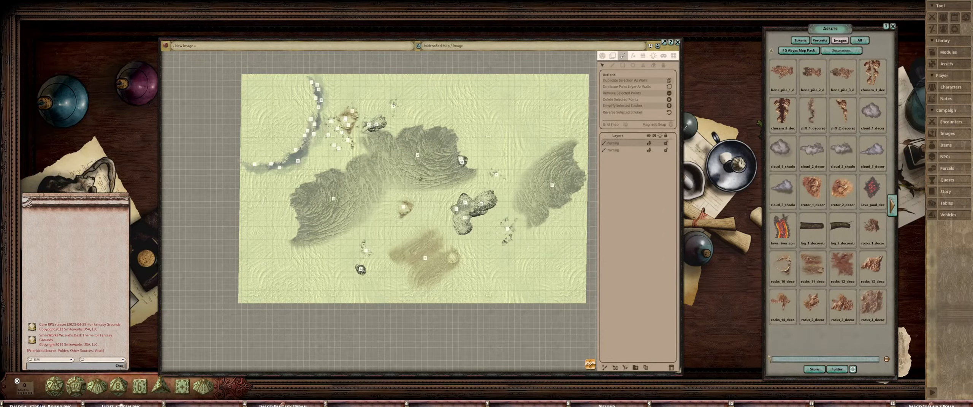
pyautogui.moveTo(417, 155); pyautogui.dragTo(517, 119)
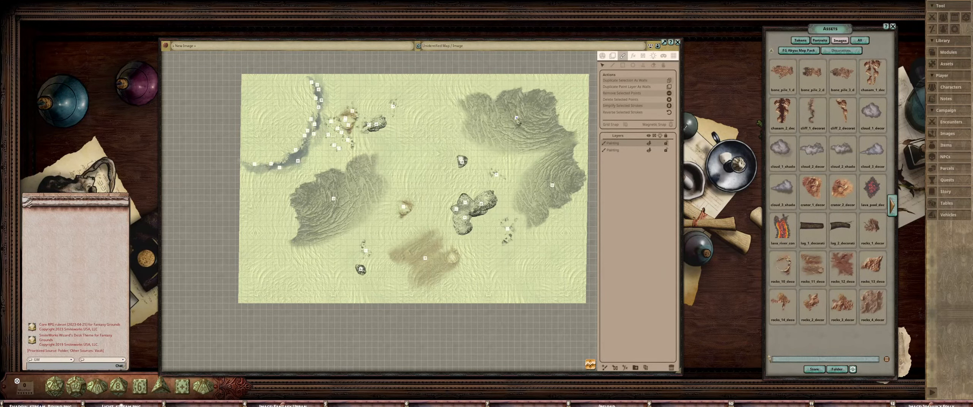
# Move the boulder cluster onto the joined northeastern grey slopes, and add the single dark boulder to the cluster
pyautogui.scroll(2, 479, 184)
pyautogui.moveTo(418, 189); pyautogui.dragTo(499, 264)
pyautogui.moveTo(459, 211); pyautogui.dragTo(549, 136)
pyautogui.scroll(-2, 540, 182)
pyautogui.scroll(3, 540, 182)
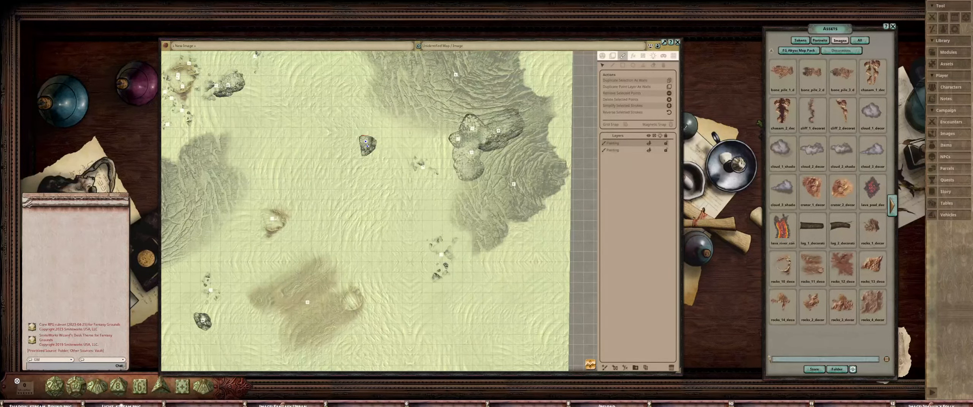
pyautogui.moveTo(366, 141); pyautogui.dragTo(473, 136)
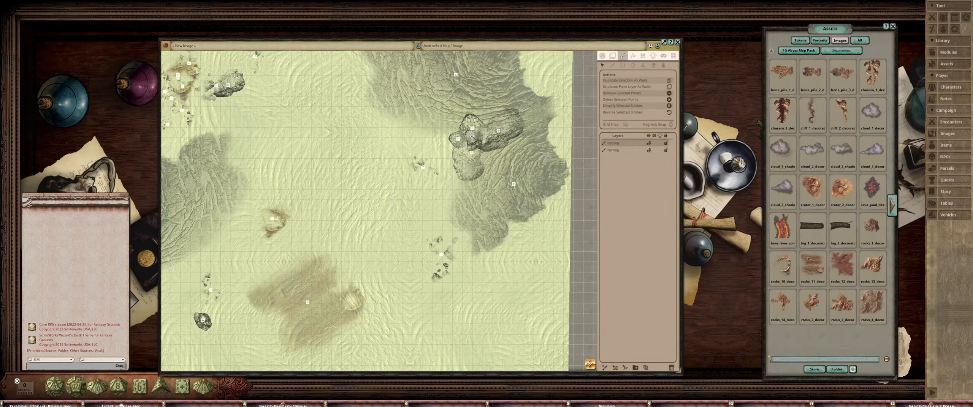
# Move the eastern rock debris toward the southeast corner, and shift the brown rock patch and small tan rock together to the northeast
pyautogui.scroll(-2, 429, 217)
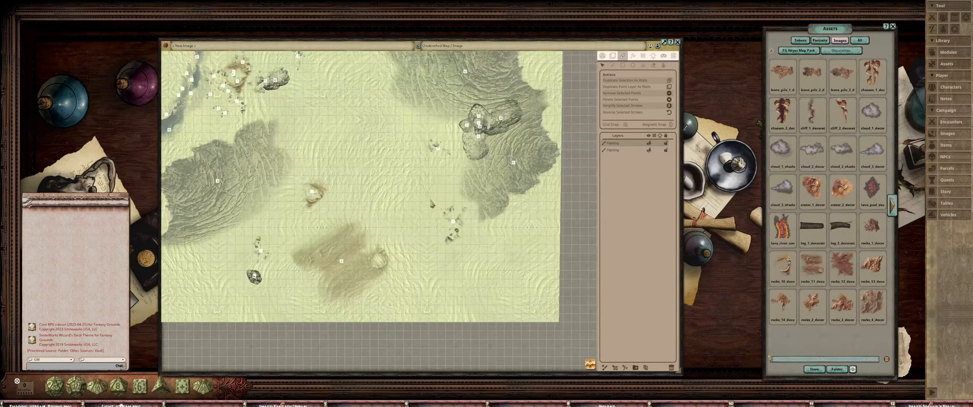
pyautogui.moveTo(453, 221); pyautogui.dragTo(499, 247)
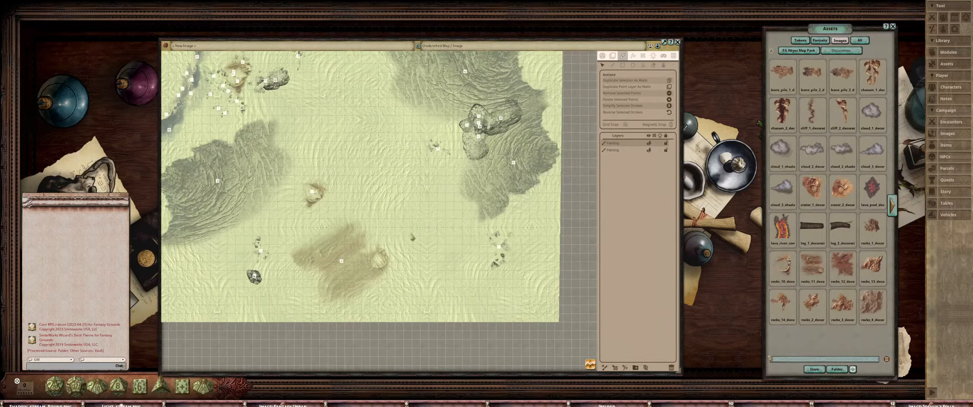
pyautogui.moveTo(349, 207); pyautogui.dragTo(434, 219)
pyautogui.moveTo(376, 190); pyautogui.dragTo(482, 308)
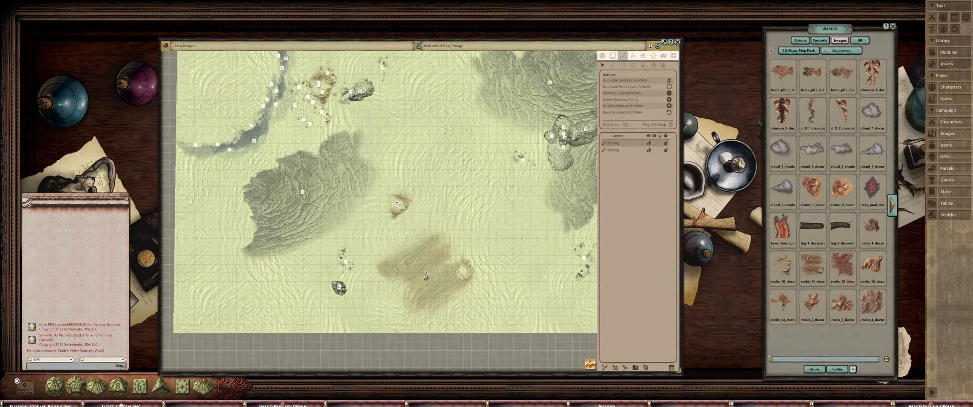
pyautogui.moveTo(426, 275); pyautogui.dragTo(457, 189)
pyautogui.scroll(-3, 491, 236)
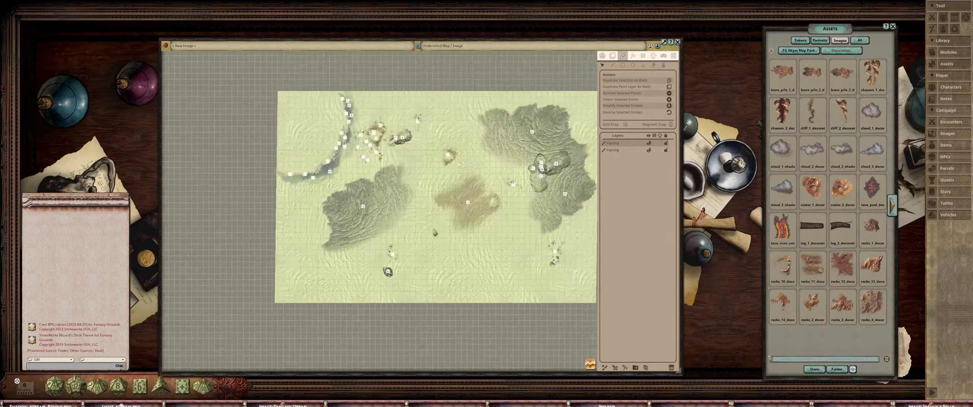
# Delete the western grey slope stamp, and move the small debris and dark boulder south of it to the ground's west edge
pyautogui.scroll(3, 320, 96)
pyautogui.scroll(-1, 320, 96)
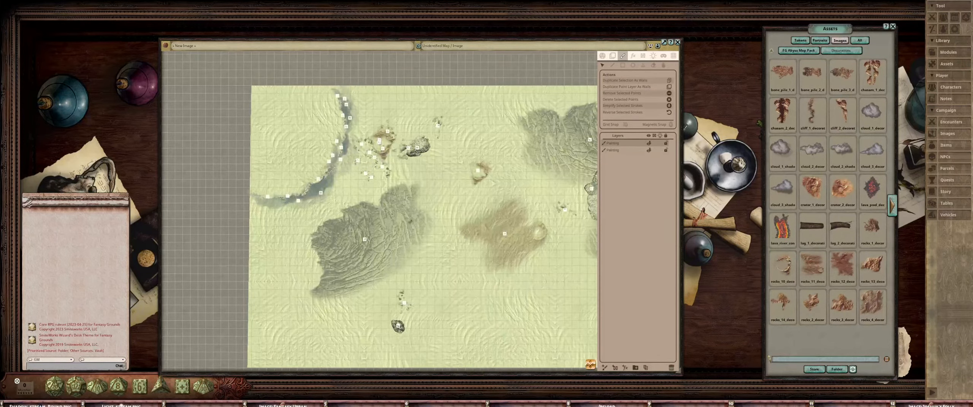
pyautogui.moveTo(437, 224); pyautogui.dragTo(439, 233)
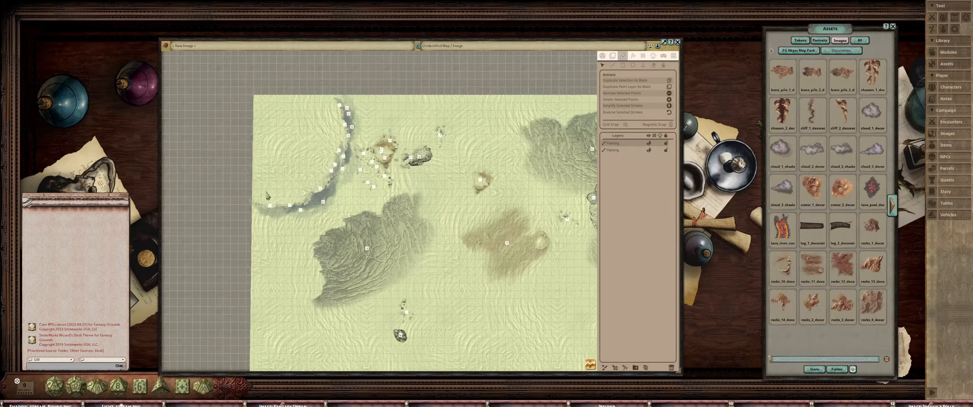
pyautogui.scroll(1, 475, 213)
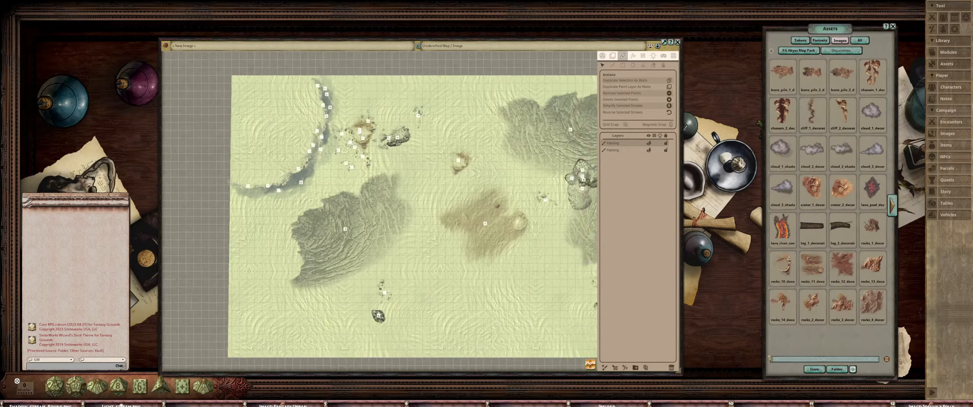
pyautogui.scroll(2, 441, 198)
pyautogui.scroll(-1, 446, 215)
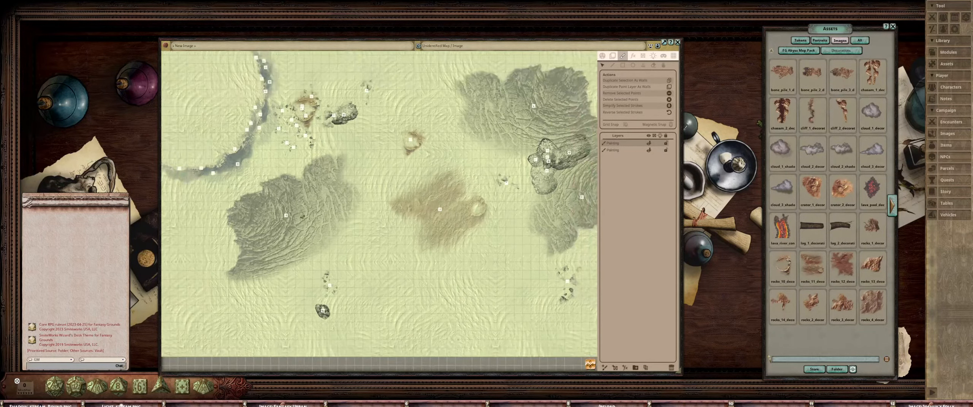
pyautogui.scroll(-2, 448, 178)
pyautogui.moveTo(338, 204); pyautogui.dragTo(280, 223)
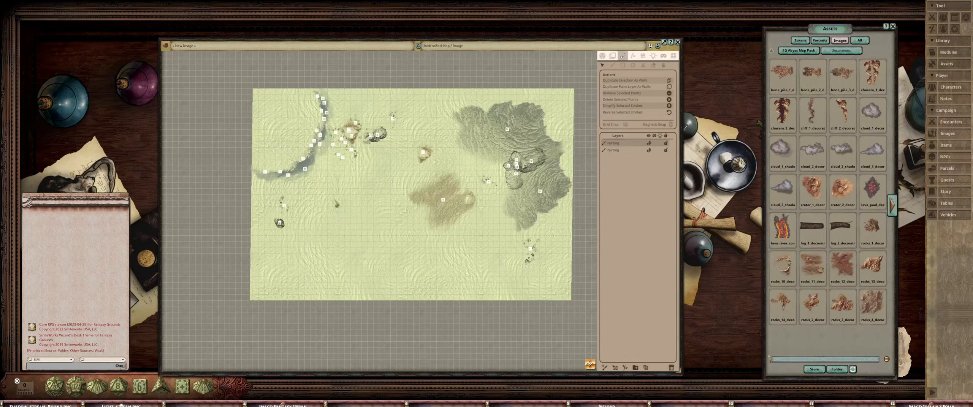
# Select the boulder cluster on the northeastern grey slopes and move it to the ground's southwest corner
pyautogui.moveTo(493, 148); pyautogui.dragTo(544, 195)
pyautogui.moveTo(518, 168); pyautogui.dragTo(273, 262)
pyautogui.scroll(2, 344, 199)
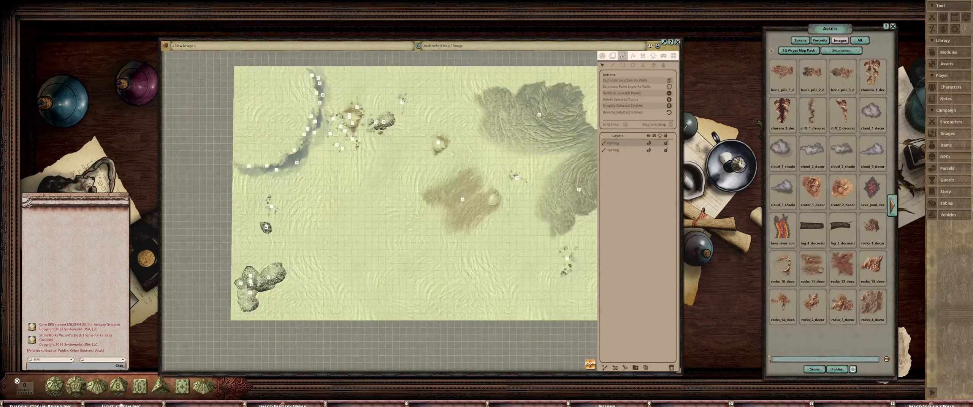
# Move the dark rocks beside the southwest boulder cluster, and shift the western debris and single boulder south to just above the cluster
pyautogui.moveTo(380, 122); pyautogui.dragTo(281, 300)
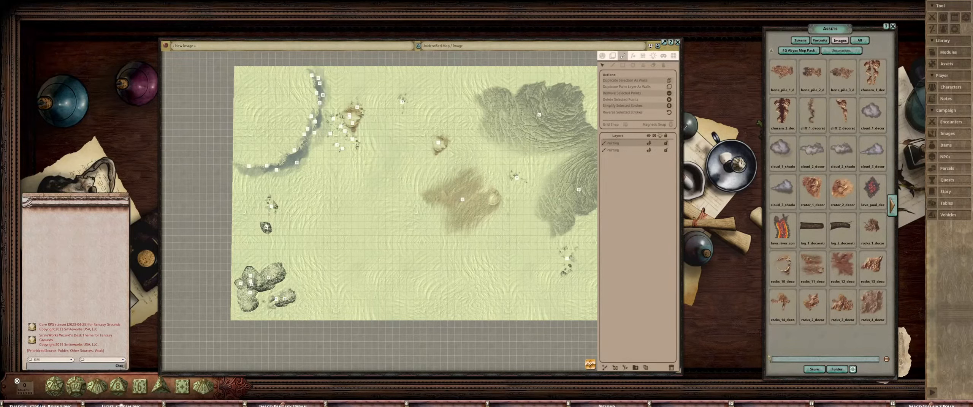
pyautogui.moveTo(255, 196); pyautogui.dragTo(285, 247)
pyautogui.moveTo(273, 212); pyautogui.dragTo(267, 242)
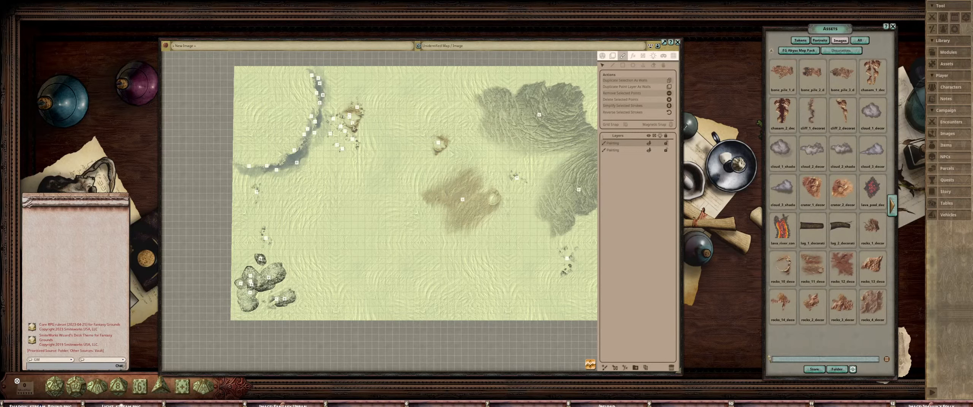
# Move the larger tan rock stamp from the debris field into the northwest corner, inside the curved ridge
pyautogui.scroll(5, 326, 91)
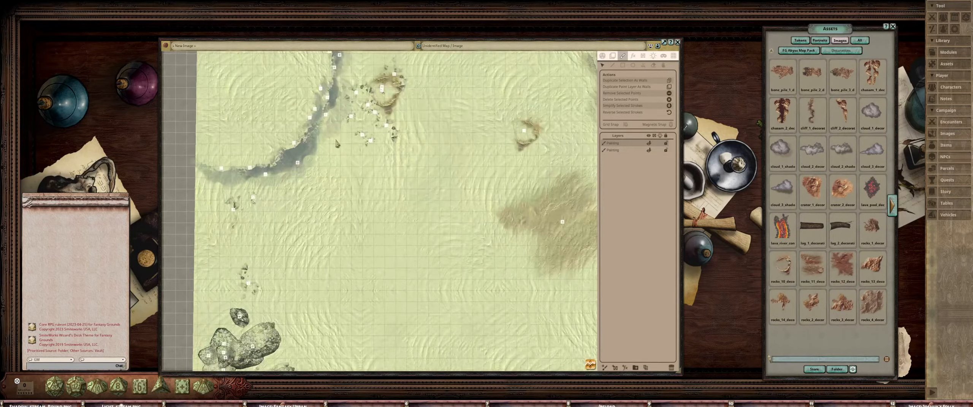
pyautogui.moveTo(367, 141); pyautogui.dragTo(418, 209)
pyautogui.scroll(-7, 371, 174)
pyautogui.scroll(5, 372, 174)
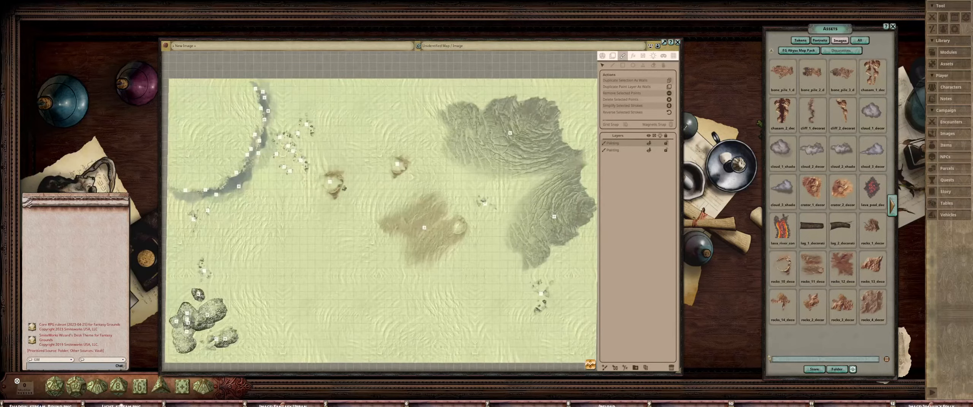
pyautogui.moveTo(333, 185); pyautogui.dragTo(216, 98)
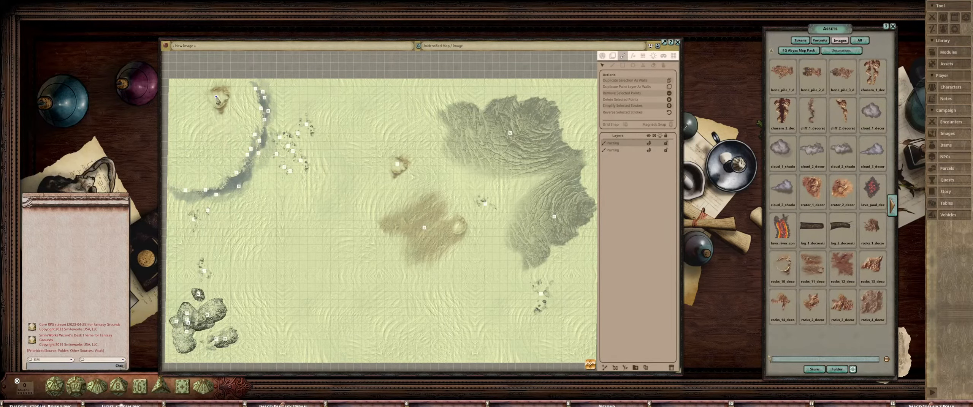
# Move the brown rock patch south, and place the remaining small tan rock on its northeastern edge
pyautogui.scroll(-3, 461, 159)
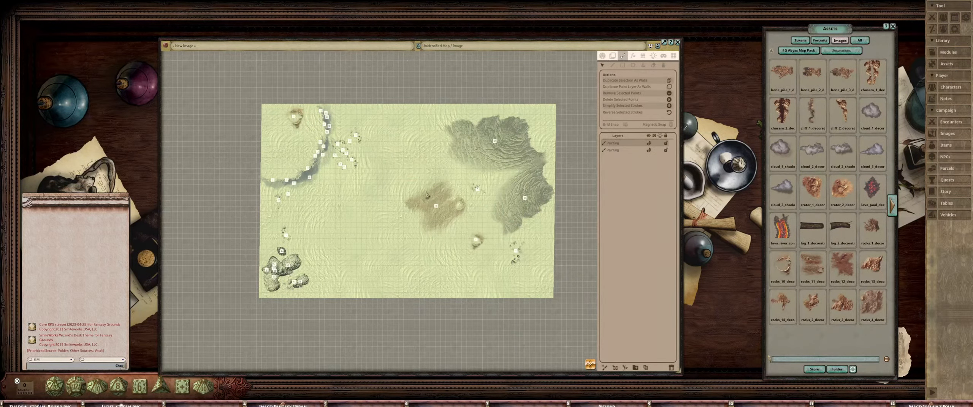
pyautogui.moveTo(435, 207); pyautogui.dragTo(411, 249)
pyautogui.scroll(3, 466, 231)
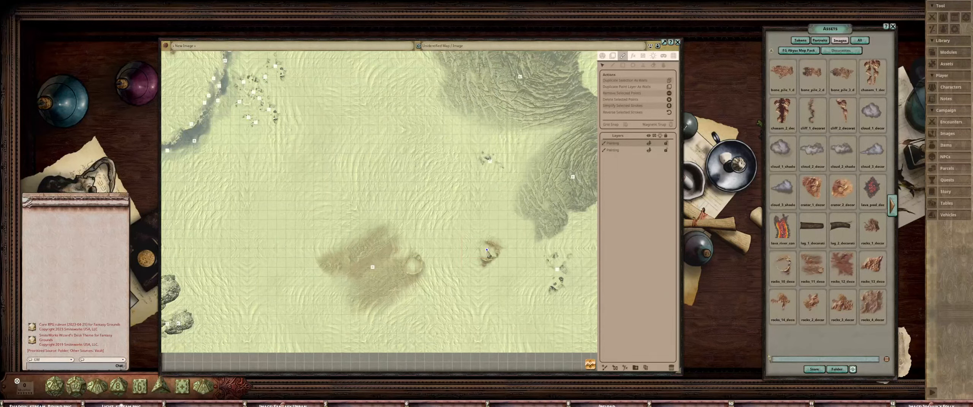
pyautogui.moveTo(487, 251); pyautogui.dragTo(410, 236)
pyautogui.scroll(-3, 414, 239)
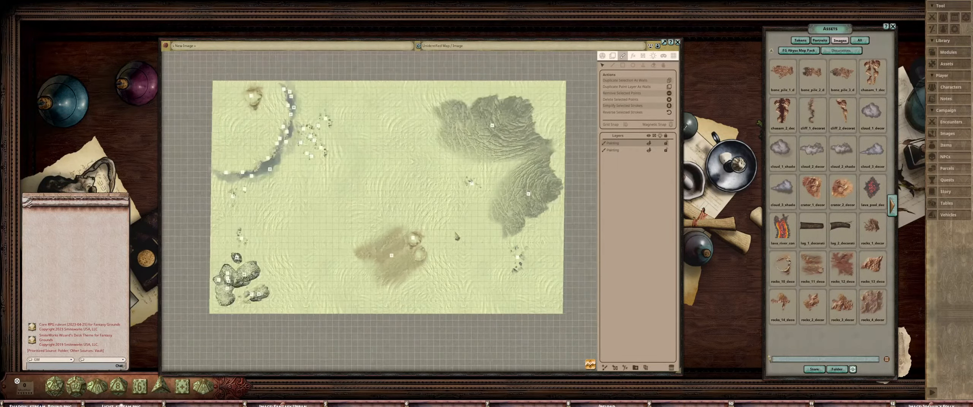
pyautogui.scroll(3, 457, 236)
pyautogui.moveTo(368, 218)
pyautogui.mouseDown()
pyautogui.moveTo(357, 233)
pyautogui.moveTo(367, 224)
pyautogui.mouseUp()
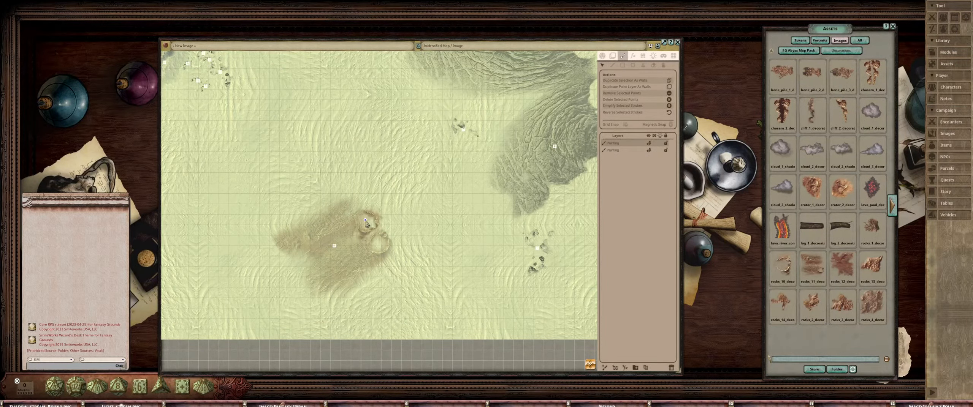
# Examine the whole map, comparing the open ground, the rock clusters, the curved ridge and the grey slopes
pyautogui.scroll(-2, 437, 210)
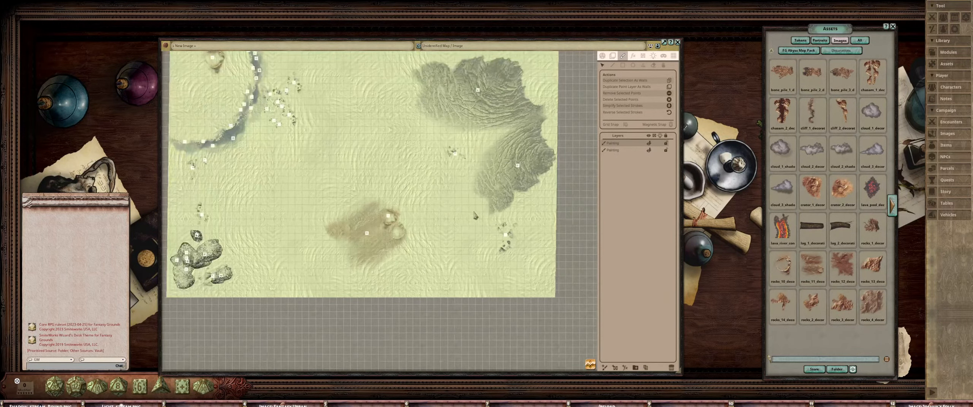
pyautogui.moveTo(506, 235); pyautogui.dragTo(525, 215)
pyautogui.scroll(-1, 495, 206)
pyautogui.moveTo(516, 168)
pyautogui.mouseDown()
pyautogui.moveTo(512, 160)
pyautogui.moveTo(484, 183)
pyautogui.mouseUp()
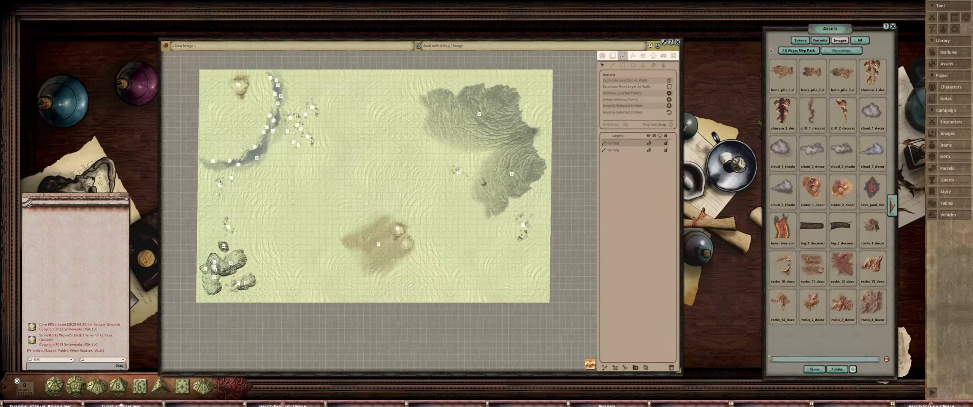
pyautogui.scroll(-3, 482, 184)
pyautogui.moveTo(429, 197); pyautogui.dragTo(462, 195)
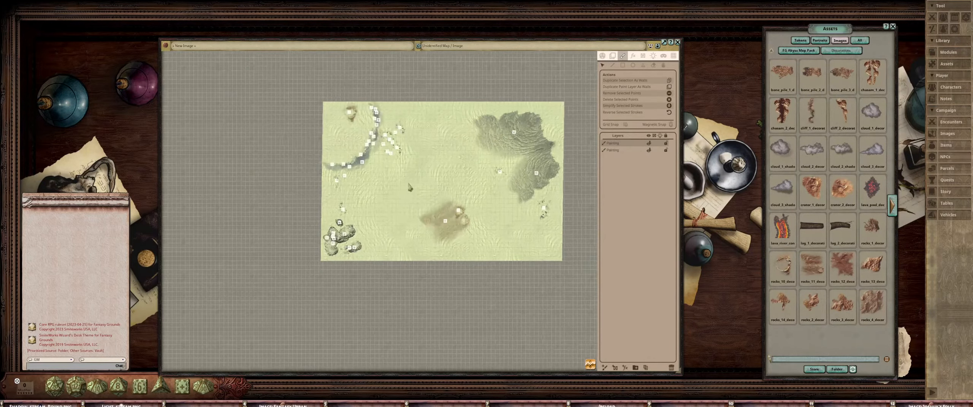
pyautogui.scroll(5, 379, 236)
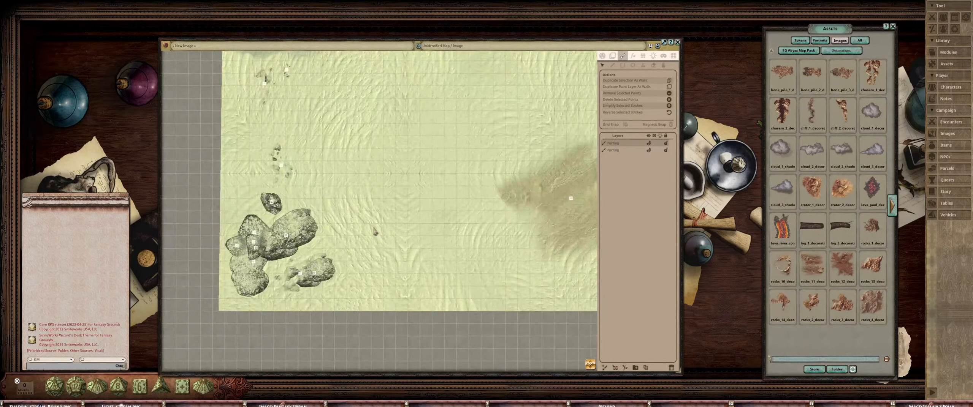
pyautogui.scroll(-4, 376, 231)
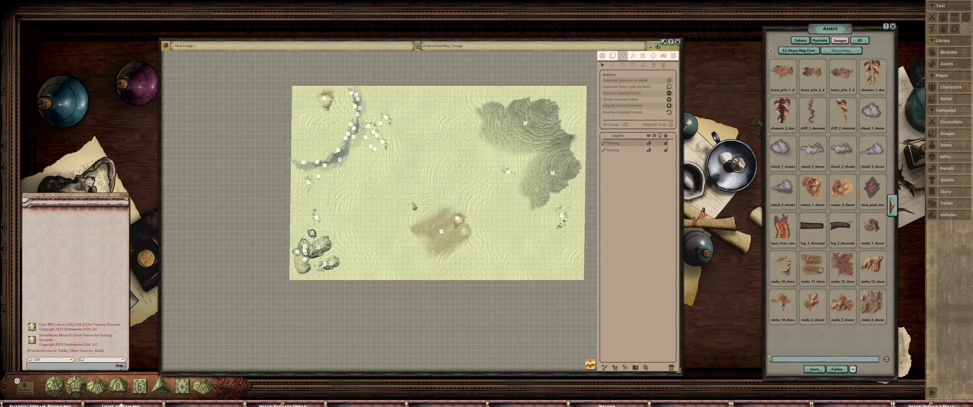
pyautogui.scroll(2, 414, 205)
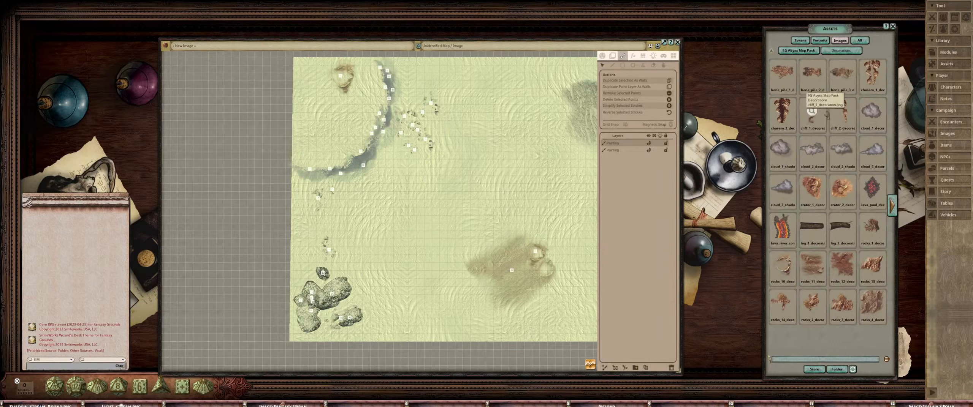
# Switch the image assets from the Abyss pack to the Effects folder of the FG Winter Map Pack
pyautogui.click(770, 53)
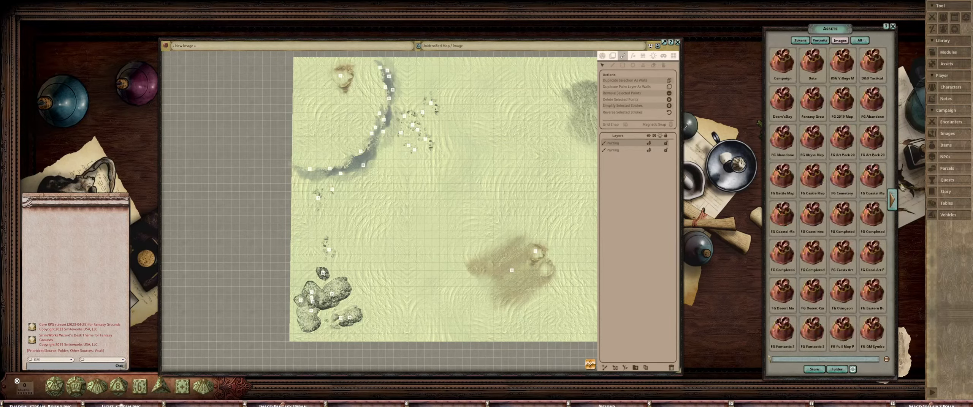
pyautogui.click(892, 199)
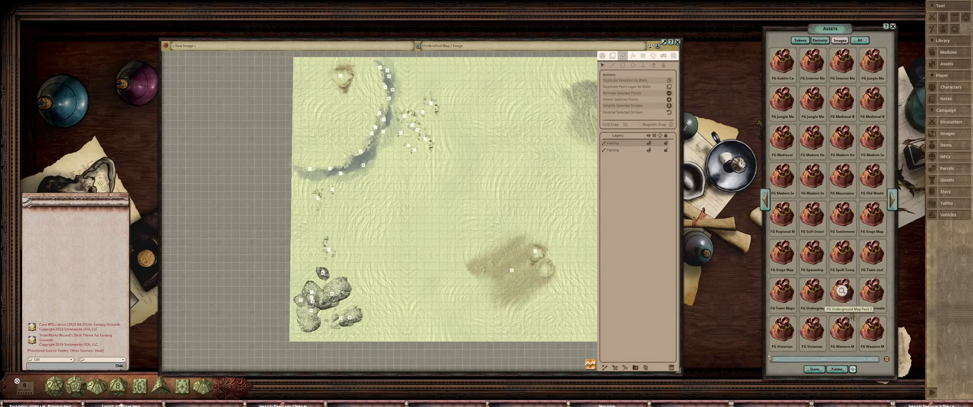
pyautogui.click(891, 200)
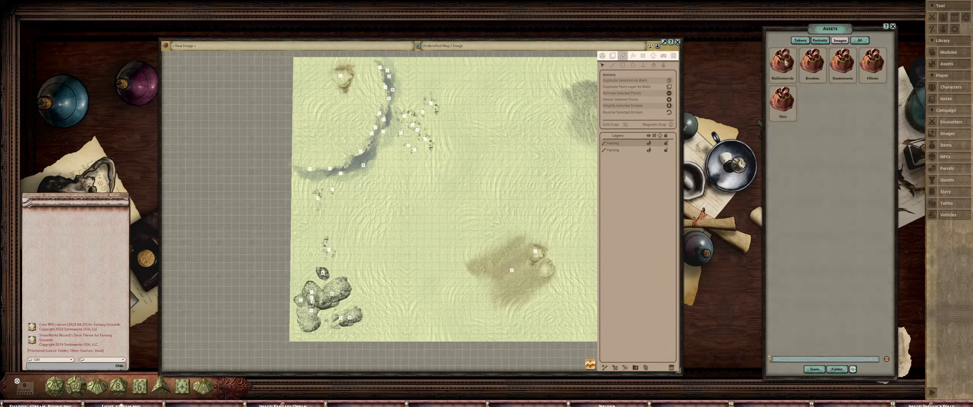
pyautogui.click(782, 65)
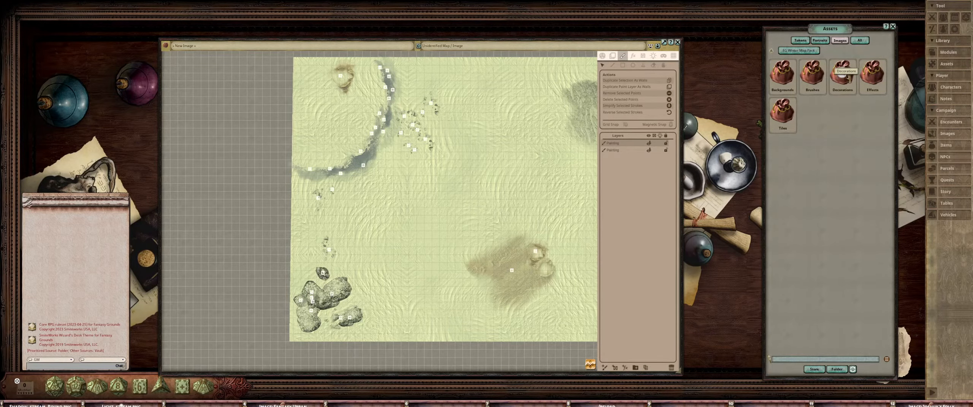
pyautogui.click(873, 76)
pyautogui.moveTo(538, 146); pyautogui.dragTo(634, 141)
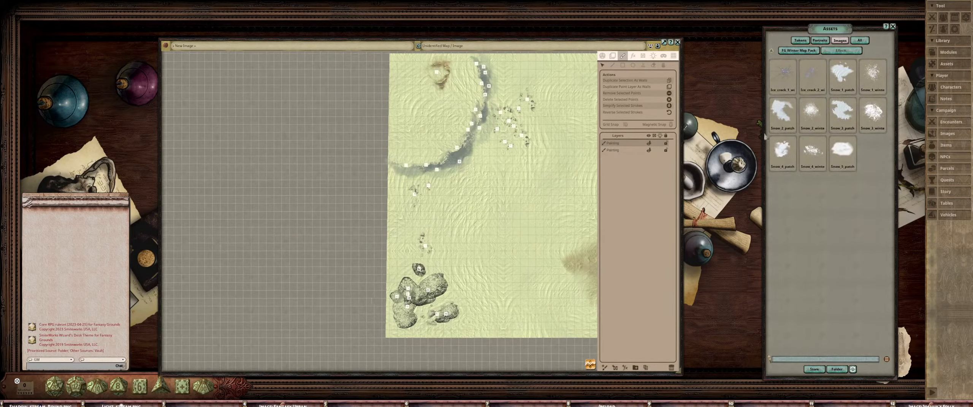
# Load the white oval Snow_5 patch as the stamp and place reduced, rotated copies on the plateau inside the curved ridge
pyautogui.click(644, 66)
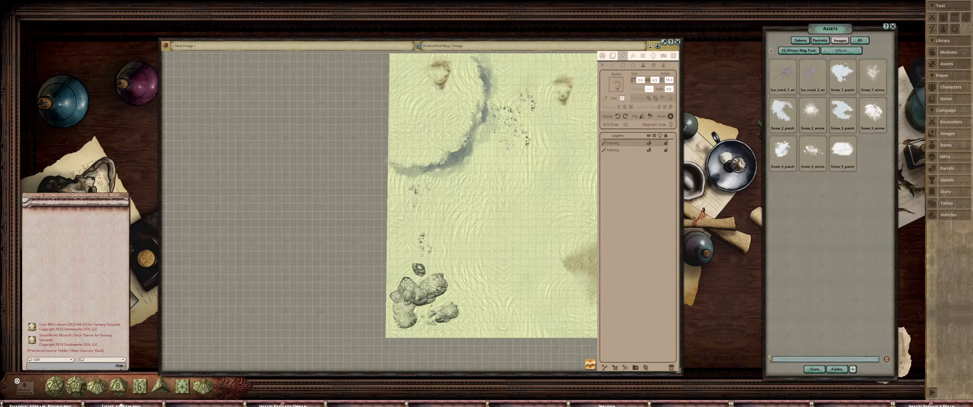
pyautogui.scroll(2, 540, 126)
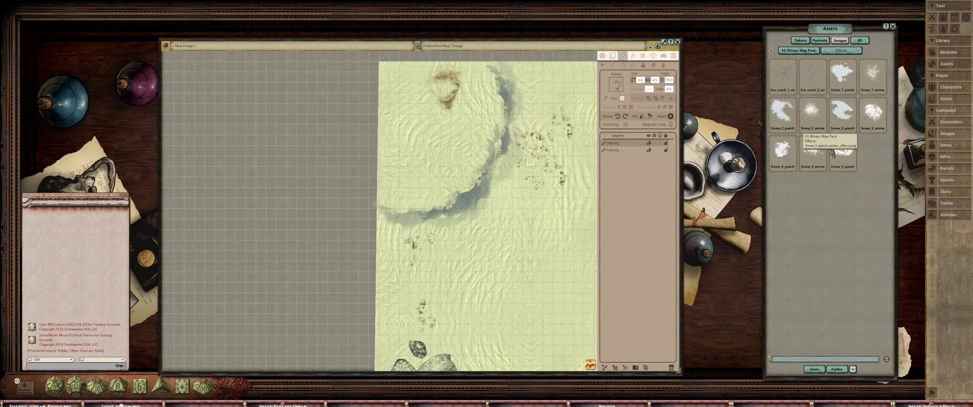
pyautogui.moveTo(842, 114); pyautogui.dragTo(616, 85)
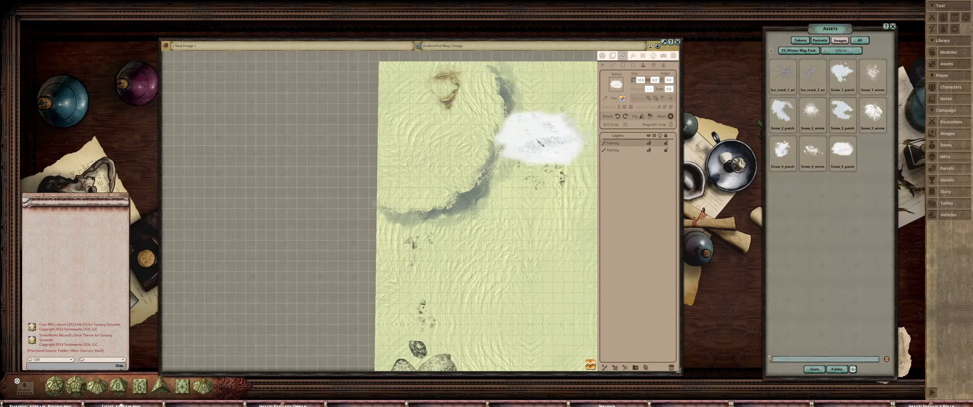
pyautogui.scroll(-2, 510, 135)
pyautogui.scroll(3, 478, 123)
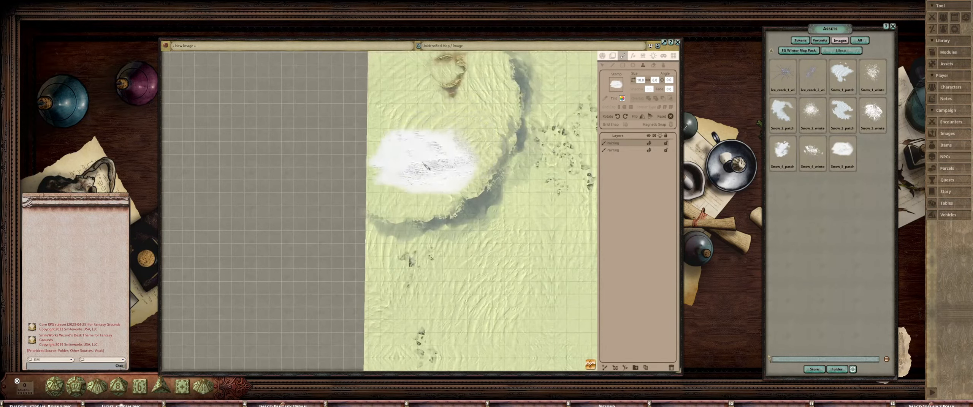
pyautogui.scroll(-5, 418, 184)
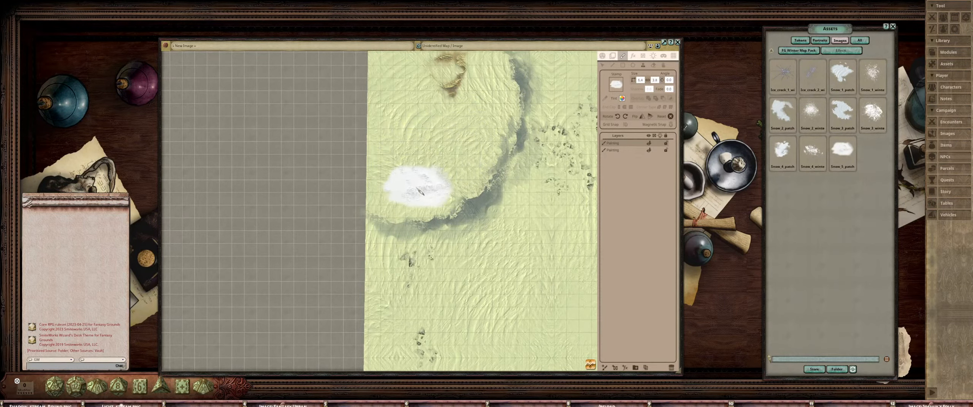
pyautogui.keyDown('ctrl'); pyautogui.scroll(-4, 467, 156); pyautogui.keyUp('ctrl')
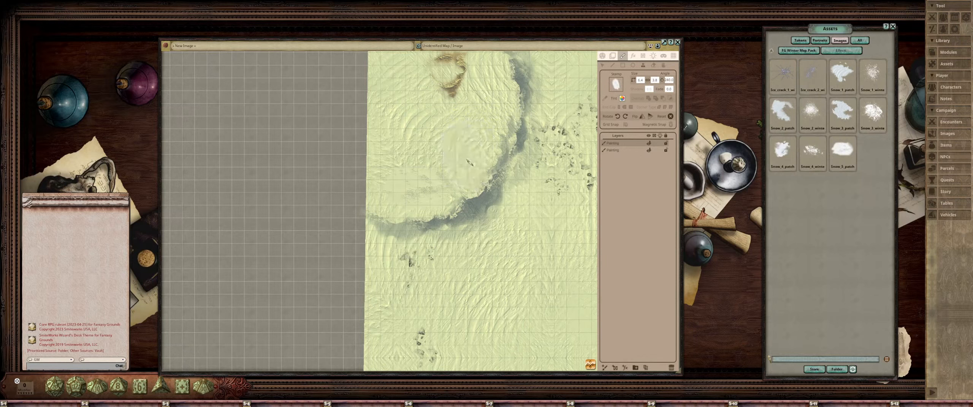
pyautogui.keyDown('shift'); pyautogui.scroll(-5, 470, 163); pyautogui.keyUp('shift')
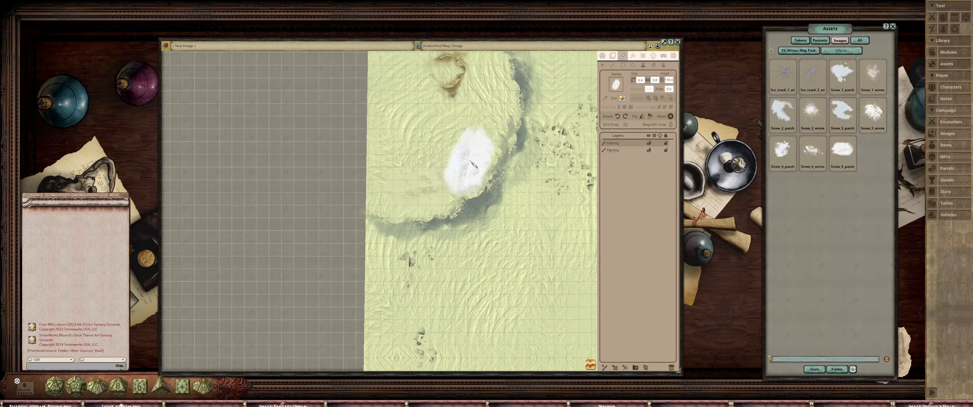
pyautogui.keyDown('shift'); pyautogui.scroll(2, 452, 143); pyautogui.keyUp('shift')
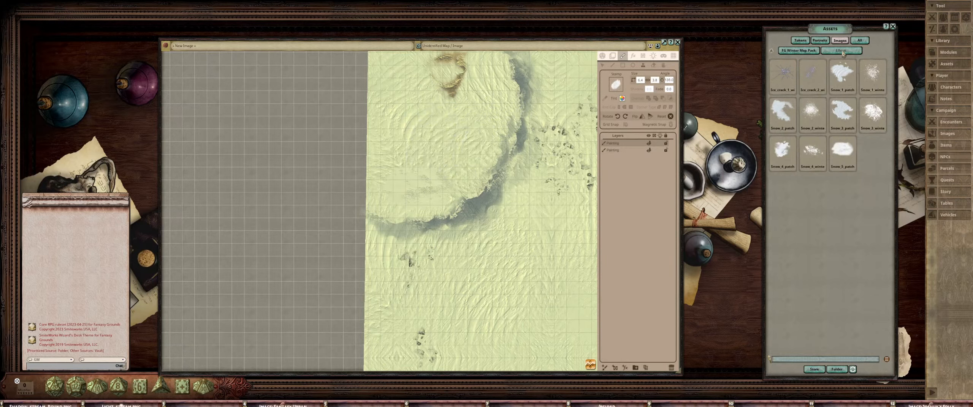
# Switch the stamp to a pale blue snow patch, and place and remove a trial copy on the plateau's western side
pyautogui.moveTo(783, 112)
pyautogui.mouseDown()
pyautogui.moveTo(766, 100)
pyautogui.moveTo(593, 95)
pyautogui.moveTo(616, 84)
pyautogui.mouseUp()
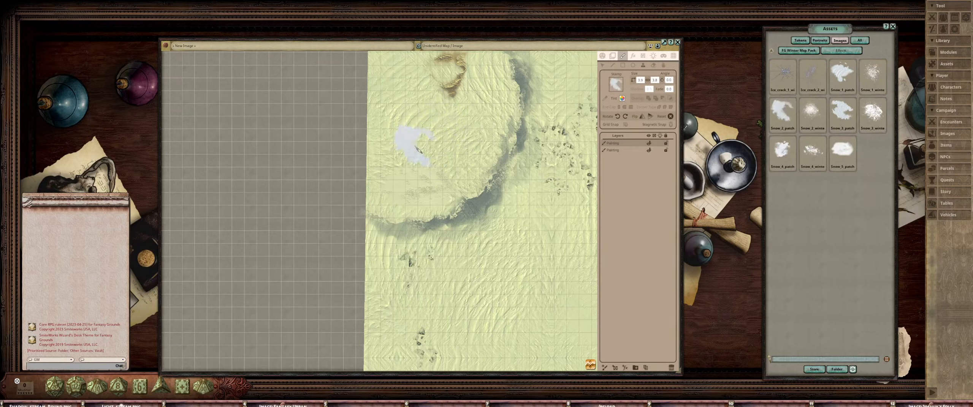
pyautogui.keyDown('shift'); pyautogui.scroll(-2, 474, 138); pyautogui.keyUp('shift')
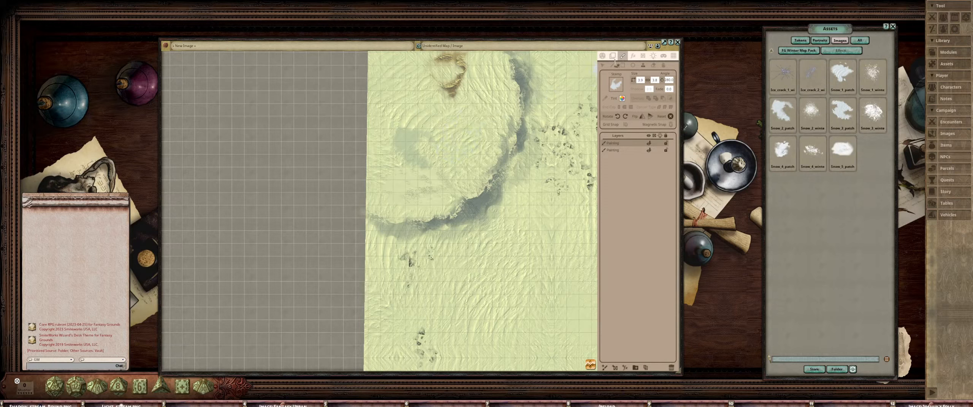
pyautogui.click(603, 65)
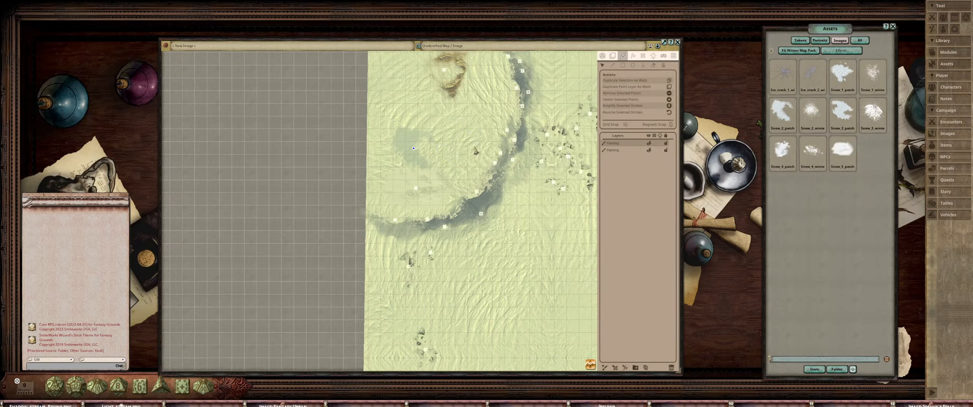
pyautogui.click(475, 151)
# Give the pale blue snow patch stamp a light tint and place rotated copies across the plateau's southern half
pyautogui.click(662, 66)
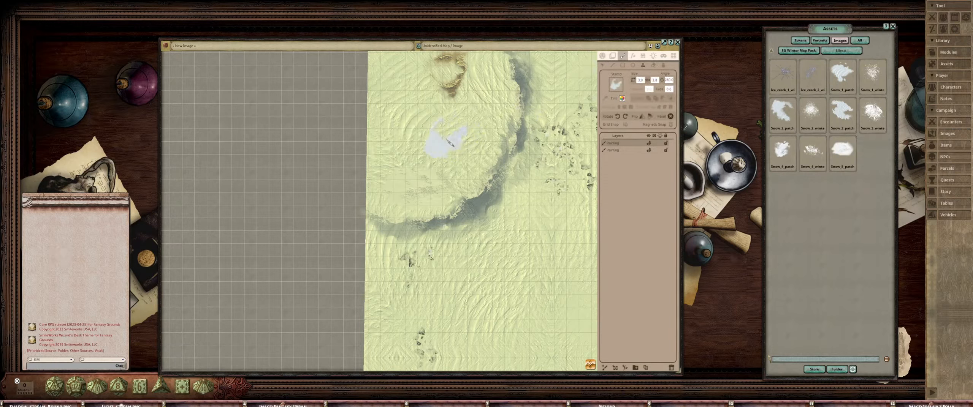
pyautogui.press('shift')
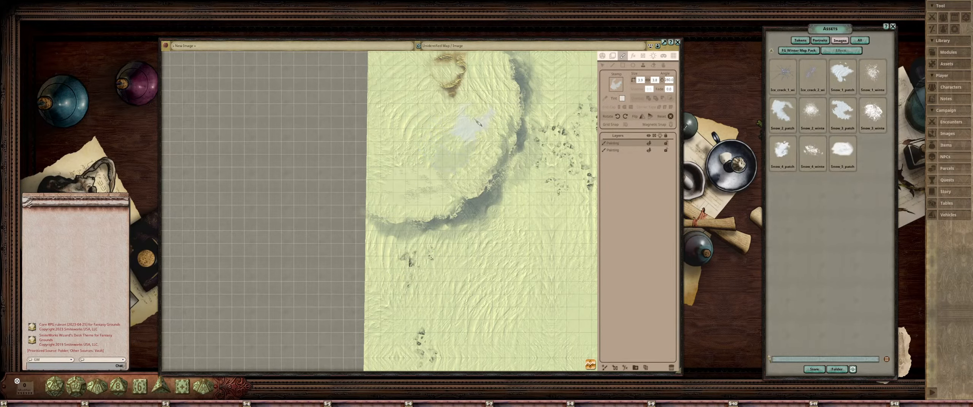
pyautogui.click(409, 165)
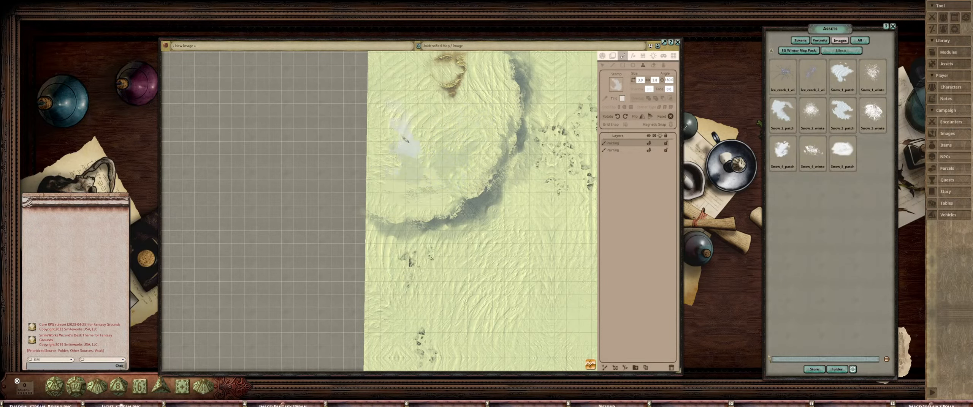
pyautogui.scroll(2, 438, 125)
pyautogui.scroll(1, 463, 167)
pyautogui.scroll(-2, 463, 167)
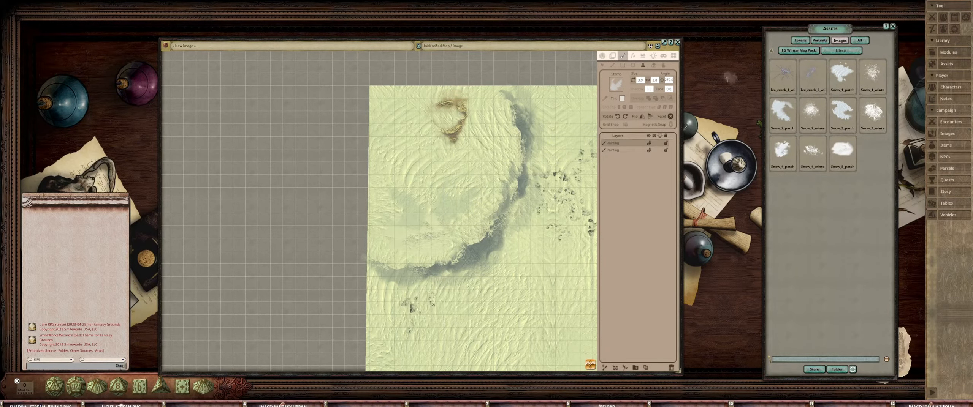
# Load a white snow splatter as the stamp and place rotated copies across the plateau's centre and northwest part
pyautogui.moveTo(621, 87); pyautogui.dragTo(618, 85)
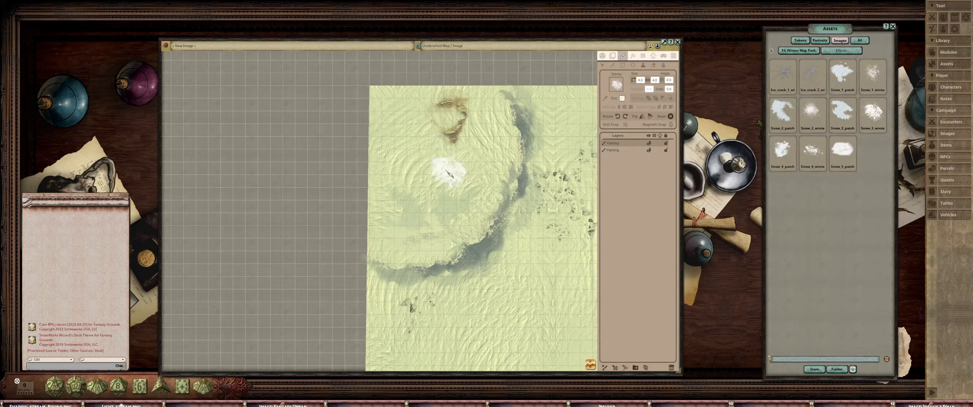
pyautogui.scroll(-8, 457, 190)
pyautogui.scroll(1, 479, 149)
pyautogui.scroll(1, 478, 149)
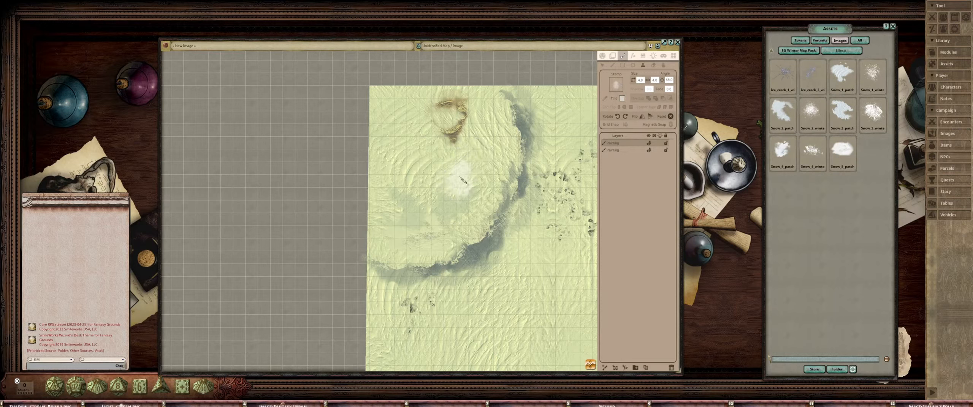
pyautogui.scroll(13, 416, 190)
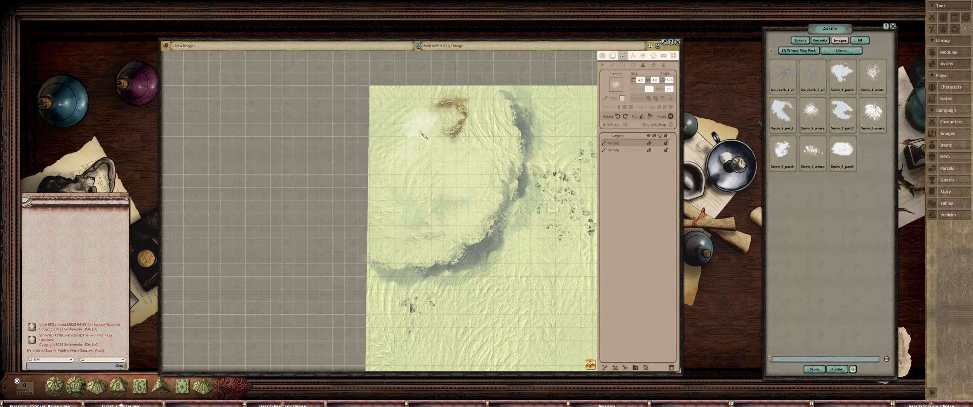
pyautogui.scroll(10, 406, 125)
pyautogui.scroll(3, 406, 125)
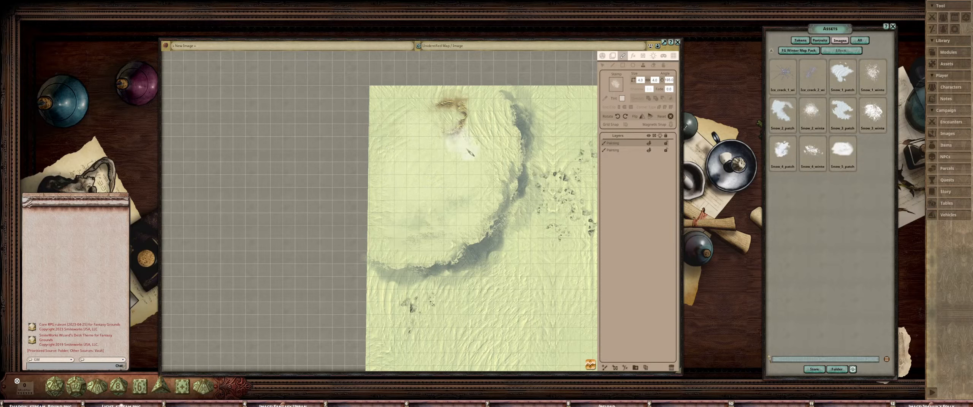
# Stamp more white snow splatters over the tan rock and across the southern and central parts of the plateau
pyautogui.click(460, 111)
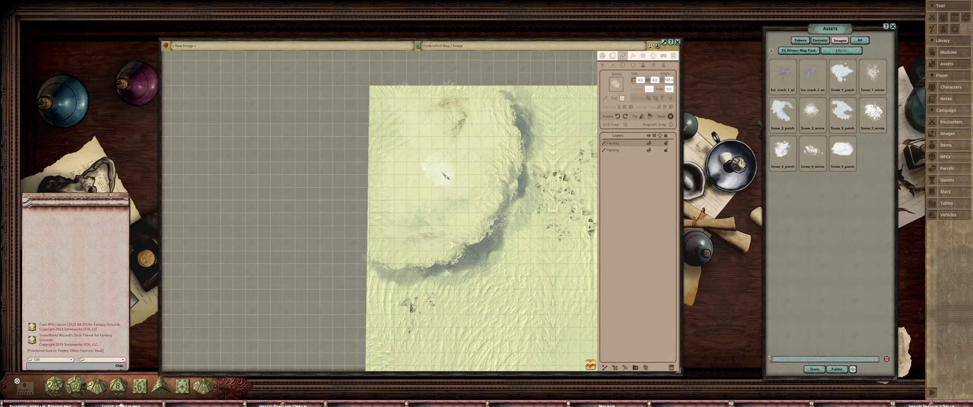
pyautogui.moveTo(445, 177); pyautogui.dragTo(398, 146)
pyautogui.moveTo(394, 180); pyautogui.dragTo(397, 200)
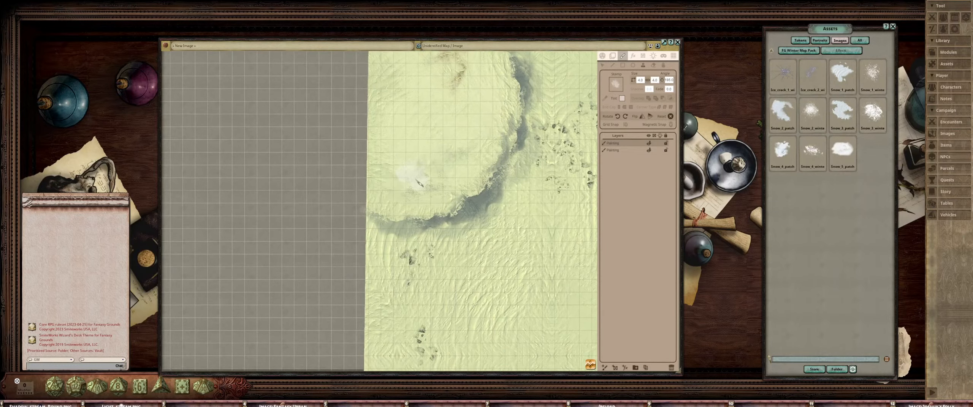
pyautogui.scroll(3, 463, 161)
pyautogui.scroll(-3, 466, 166)
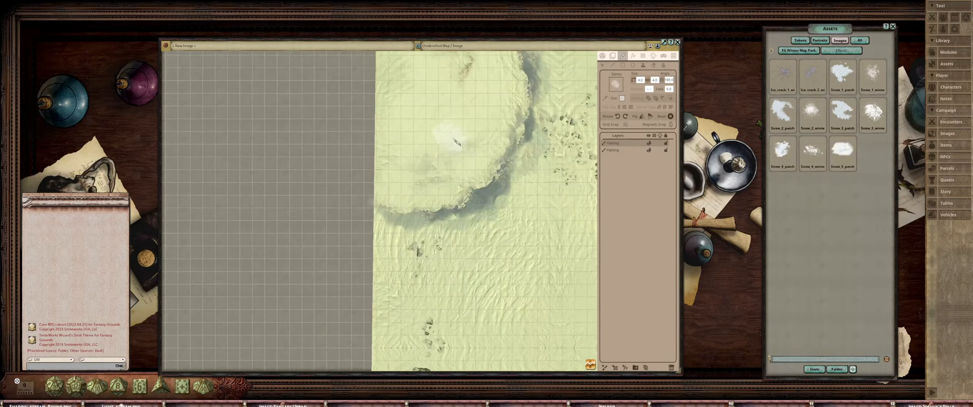
pyautogui.scroll(-2, 449, 140)
pyautogui.moveTo(448, 140); pyautogui.dragTo(463, 163)
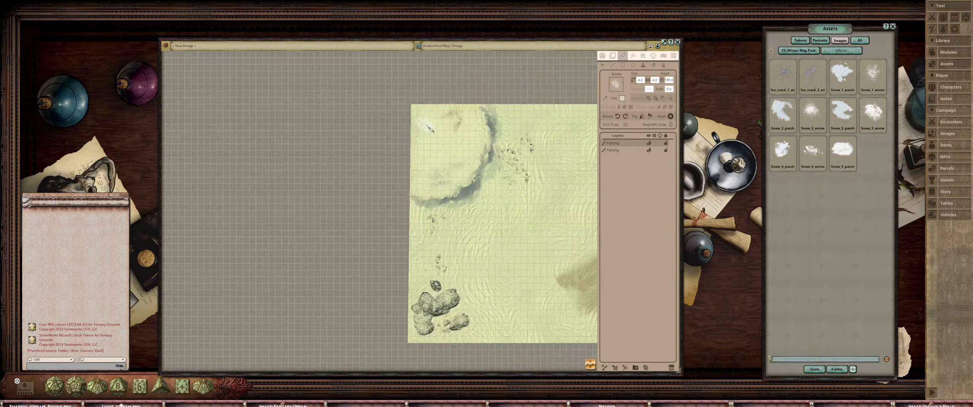
pyautogui.scroll(-2, 426, 141)
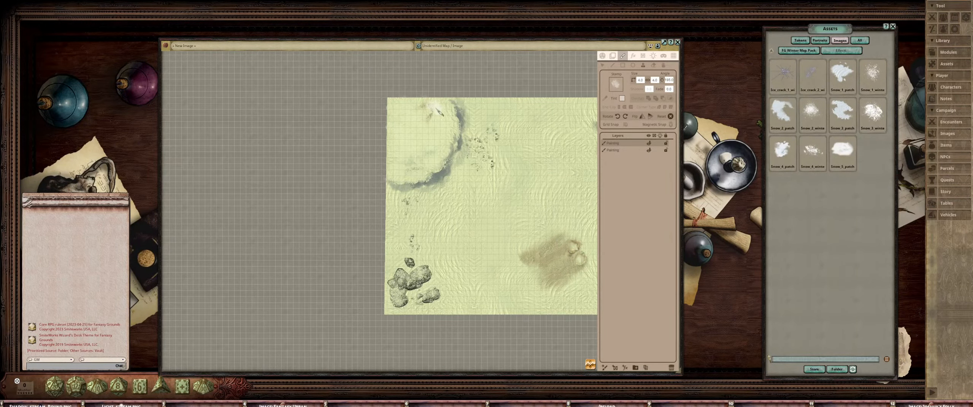
# Stamp rotated white snow splatters over the western and southern edges of the tan rock to blend it into the ground
pyautogui.scroll(4, 438, 125)
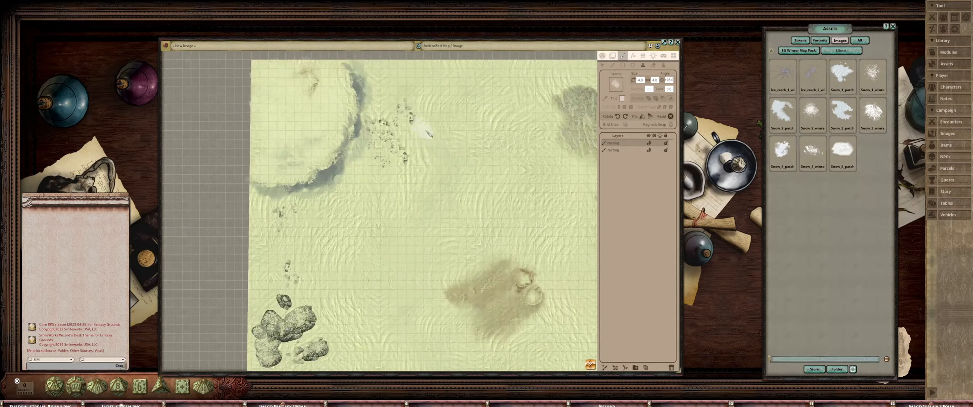
pyautogui.scroll(2, 402, 240)
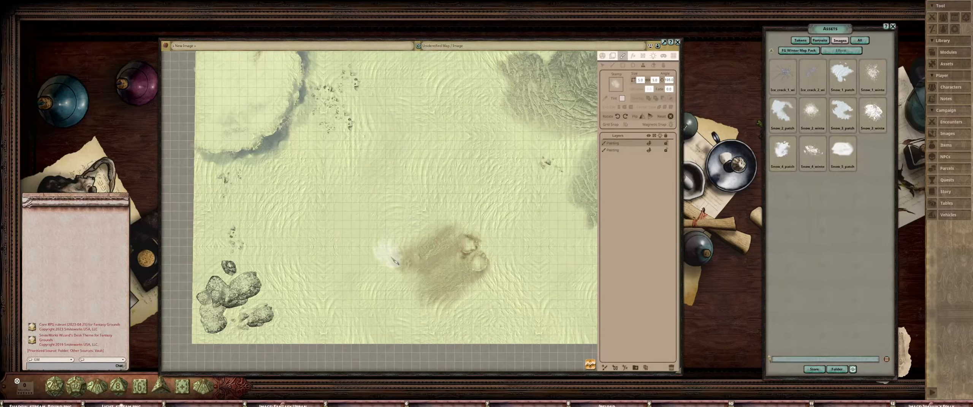
pyautogui.click(392, 252)
pyautogui.scroll(4, 401, 228)
pyautogui.click(404, 259)
pyautogui.click(433, 249)
pyautogui.click(399, 271)
pyautogui.click(422, 299)
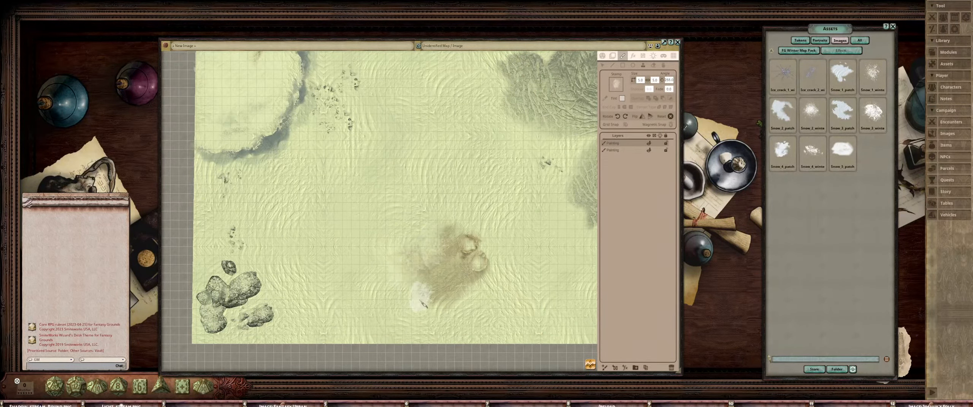
pyautogui.click(456, 273)
pyautogui.scroll(-1, 430, 278)
pyautogui.scroll(-5, 433, 280)
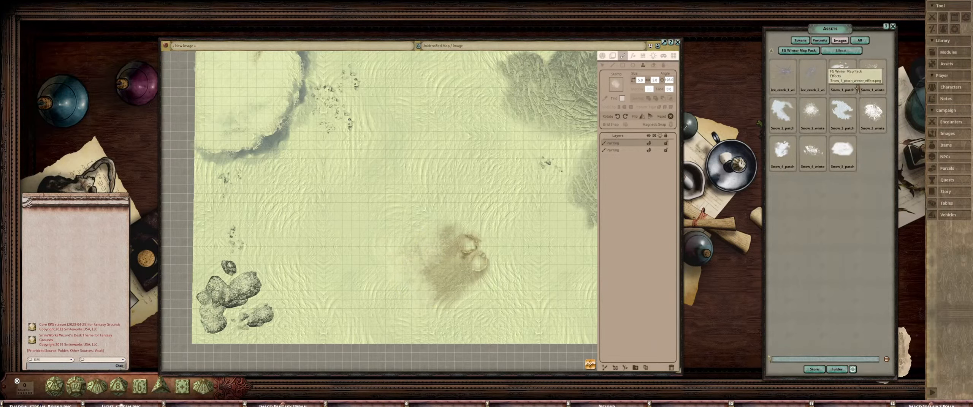
# Switch the stamp to Snow_3_patch, give it a light tint, and place rotated copies around the tan rock
pyautogui.click(842, 111)
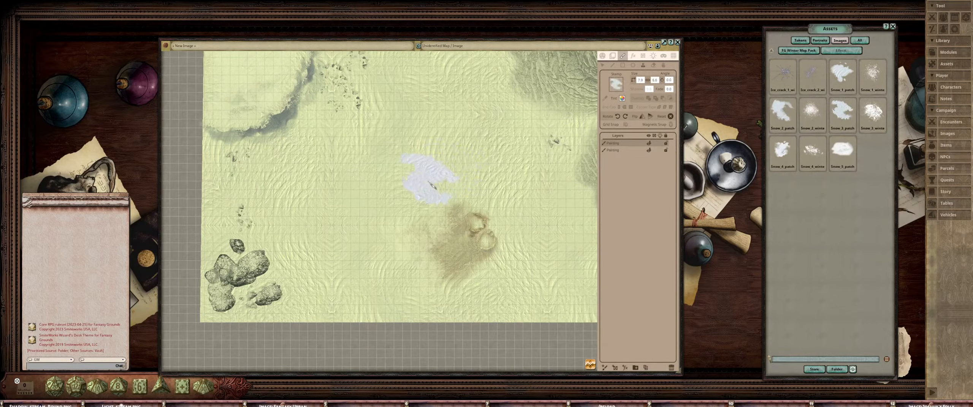
pyautogui.scroll(-5, 441, 211)
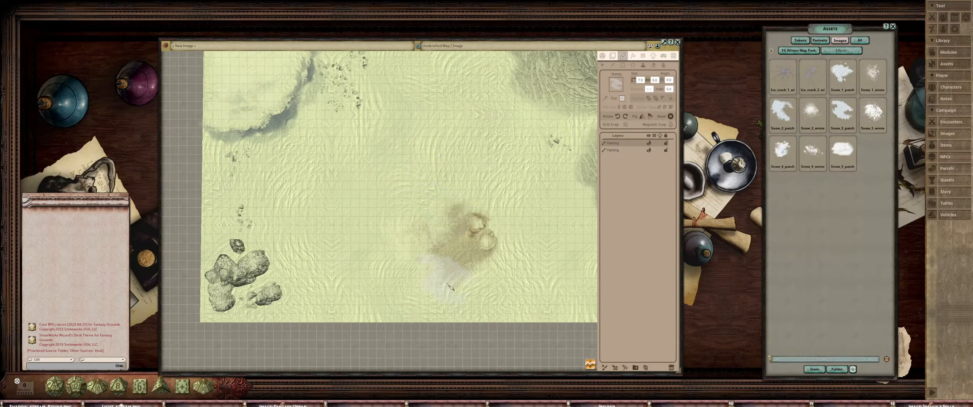
pyautogui.scroll(-5, 466, 240)
pyautogui.scroll(3, 411, 269)
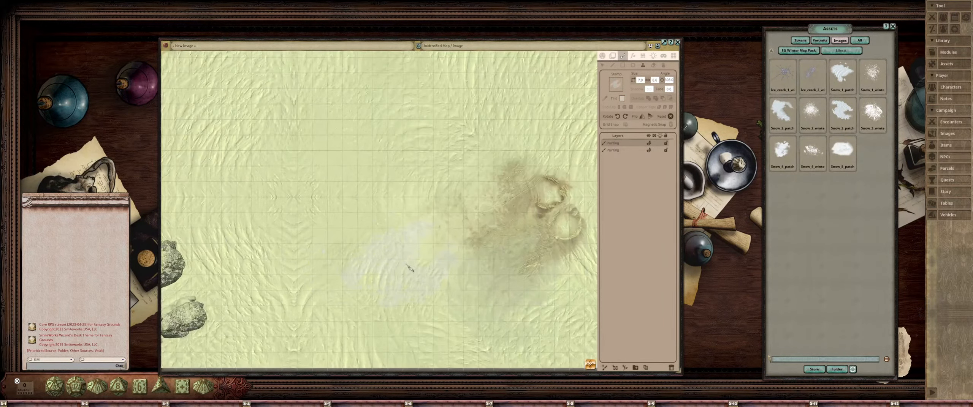
pyautogui.scroll(-2, 417, 271)
pyautogui.scroll(-2, 371, 237)
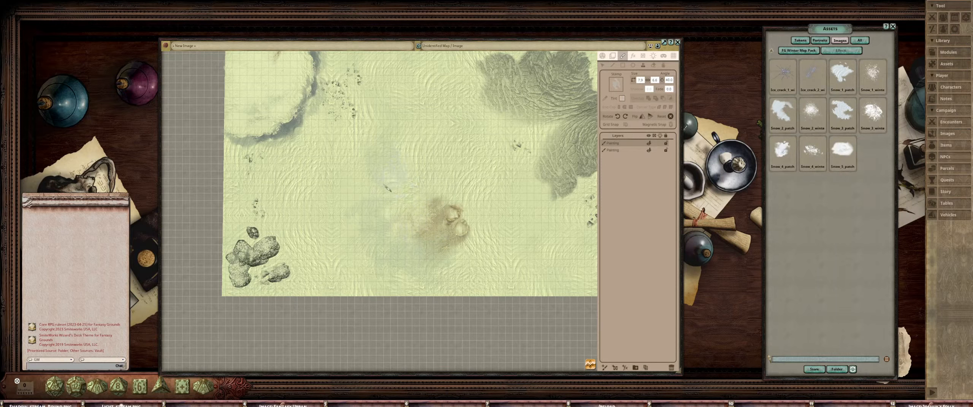
pyautogui.scroll(4, 388, 189)
pyautogui.scroll(-3, 432, 184)
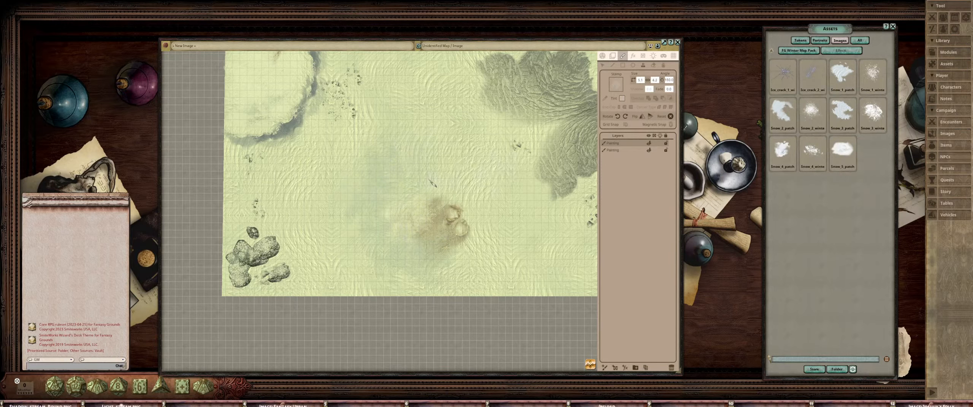
pyautogui.scroll(-4, 461, 165)
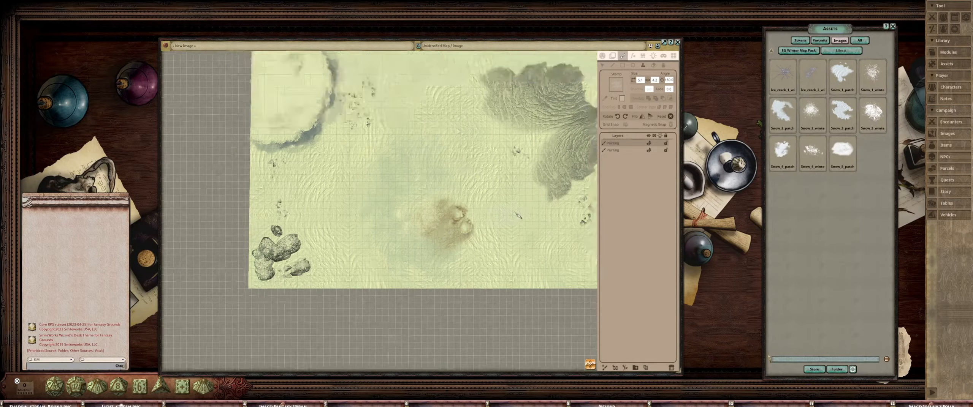
pyautogui.scroll(2, 523, 225)
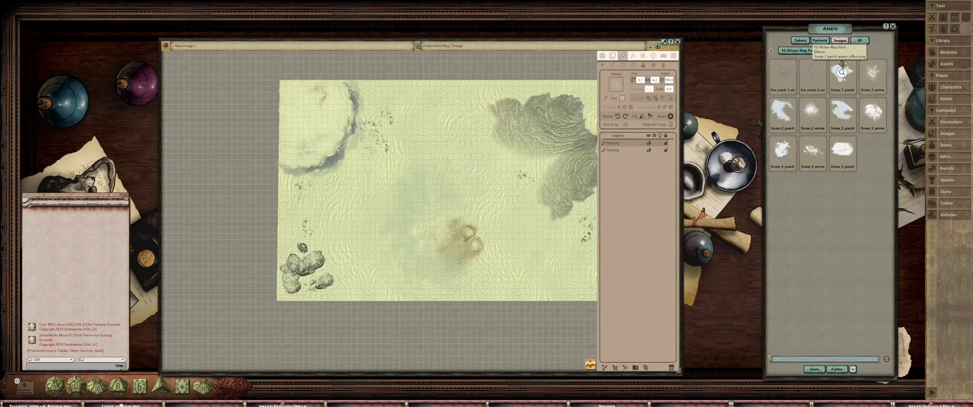
# Load Snow_5_patch as the stamp and place rotated copies west and east of the tan rock
pyautogui.moveTo(848, 146); pyautogui.dragTo(619, 83)
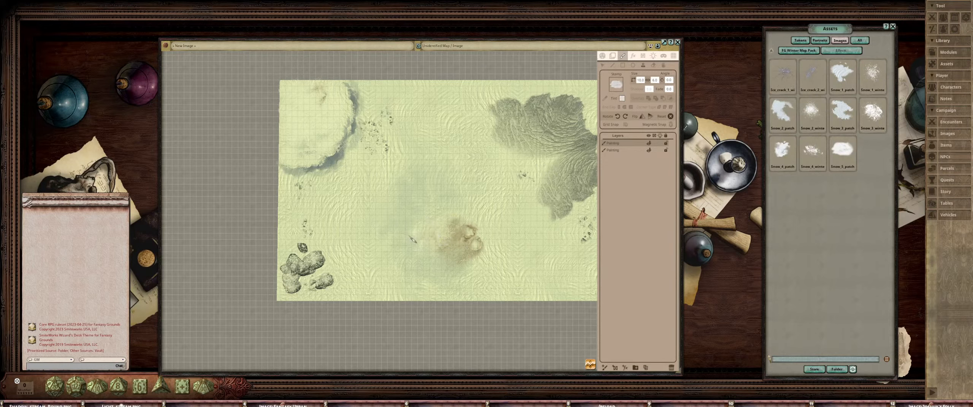
pyautogui.scroll(-2, 391, 232)
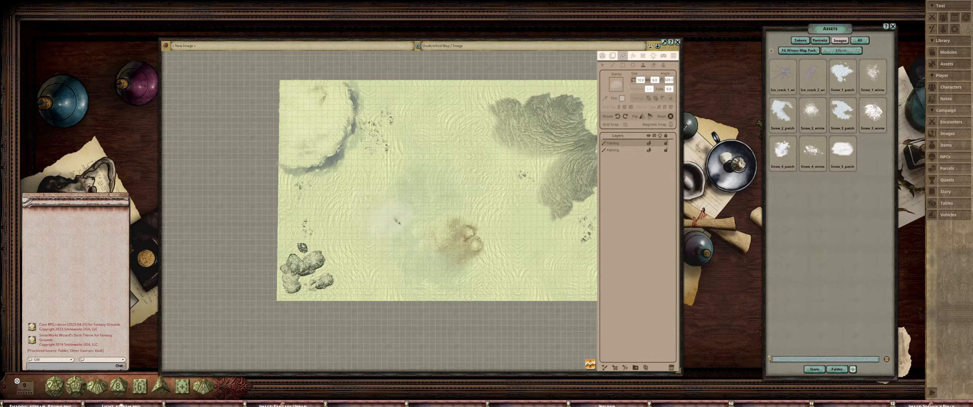
pyautogui.scroll(3, 415, 173)
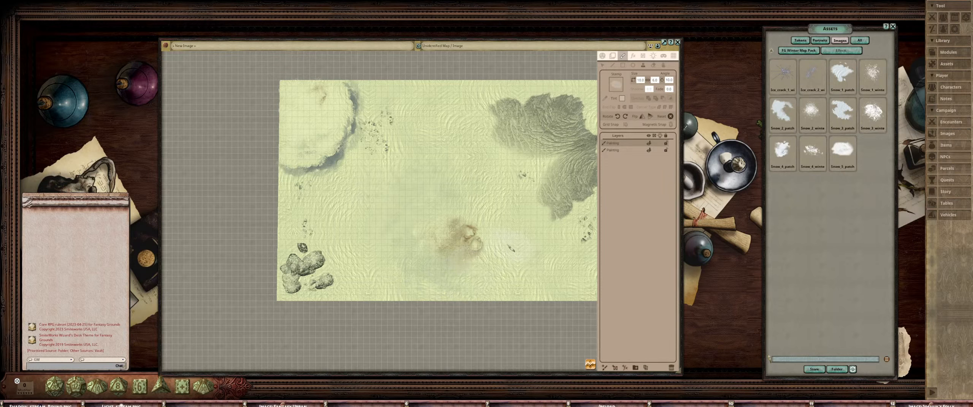
pyautogui.scroll(3, 529, 224)
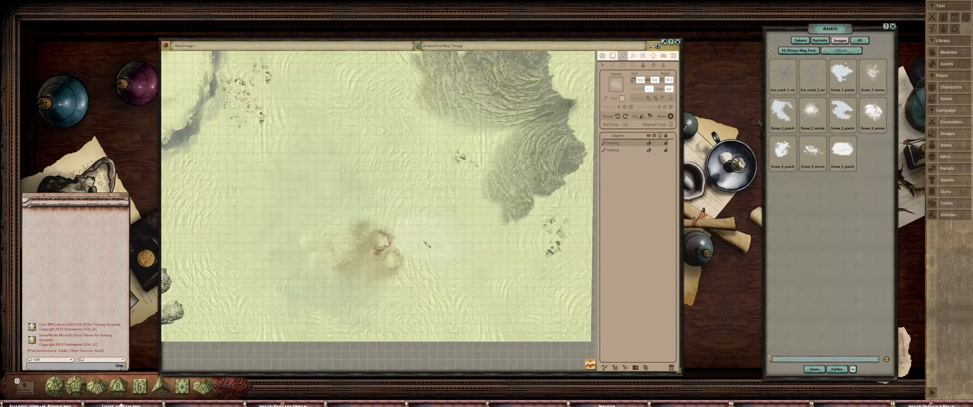
# Place rotated Snow_5_patch copies over the open ground north of the tan rock and along the grey ridge's western side
pyautogui.moveTo(418, 178); pyautogui.dragTo(445, 214)
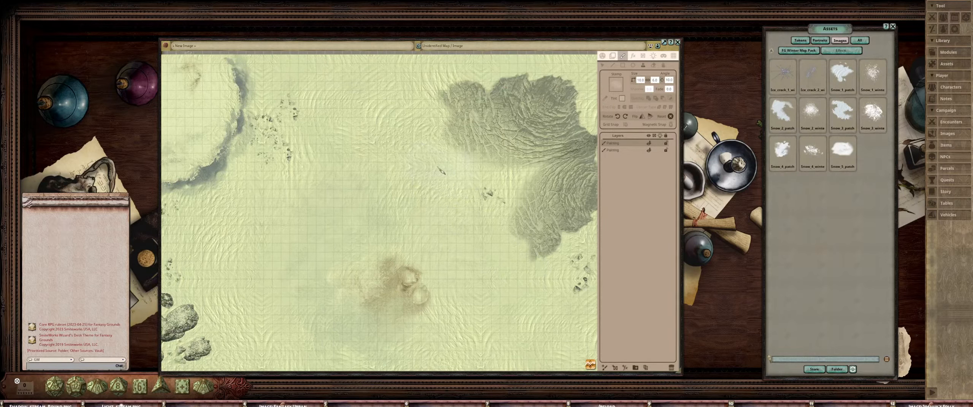
pyautogui.scroll(-2, 426, 144)
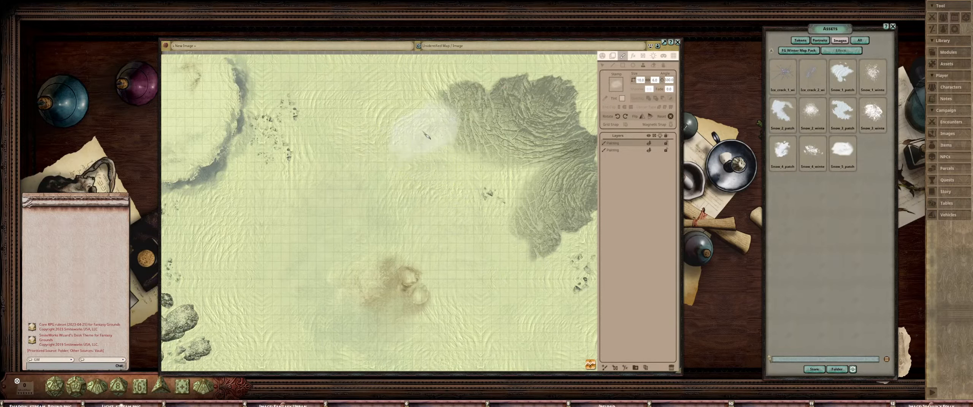
pyautogui.scroll(4, 432, 190)
pyautogui.scroll(-2, 404, 251)
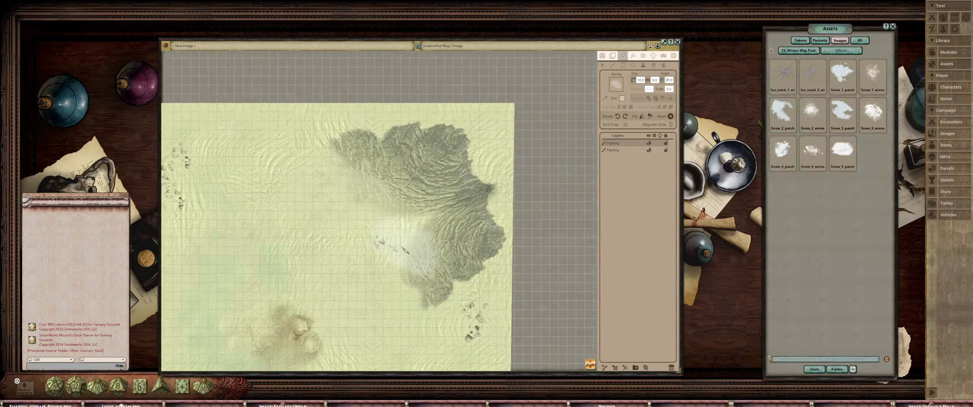
# Resize and rotate the Snow_5_patch stamp and place copies over the grey ridge's northern and northeastern edges
pyautogui.moveTo(405, 250); pyautogui.dragTo(383, 257)
pyautogui.scroll(-2, 448, 154)
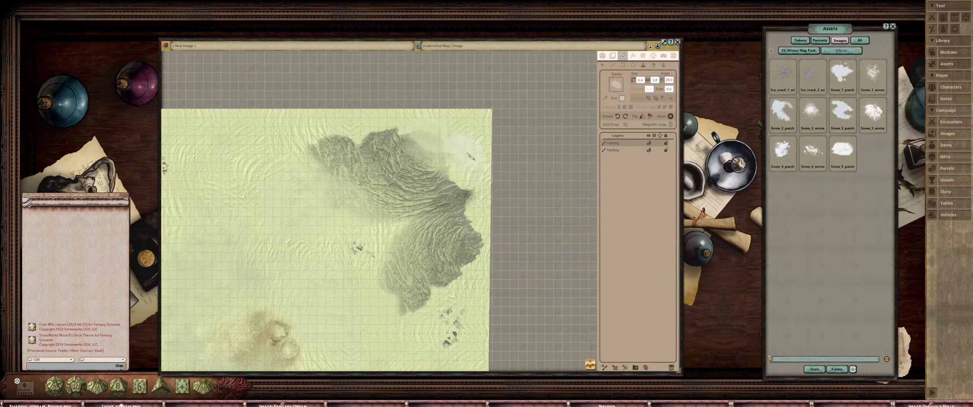
pyautogui.scroll(-5, 445, 150)
pyautogui.scroll(3, 442, 148)
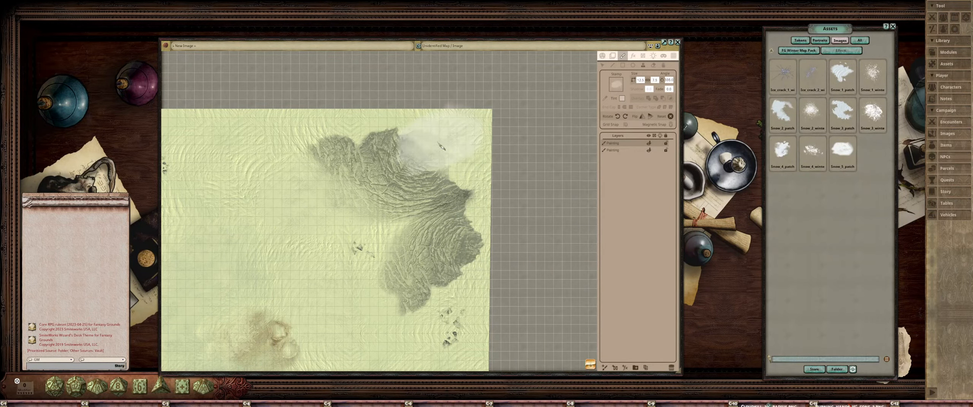
pyautogui.scroll(-2, 426, 148)
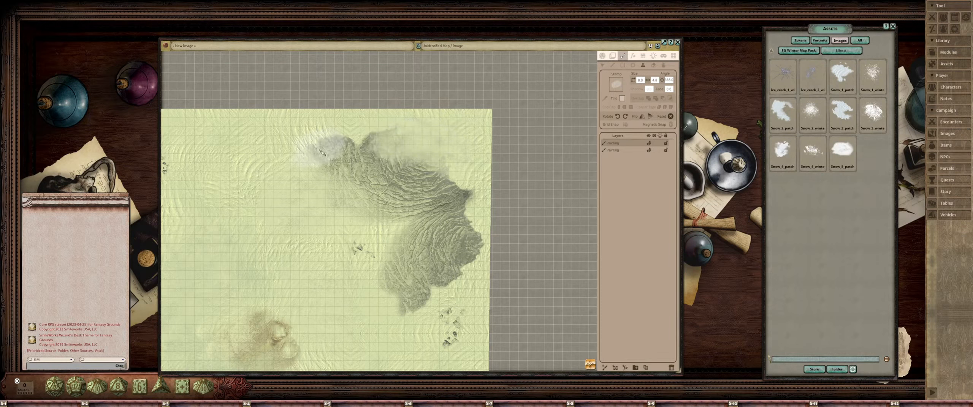
pyautogui.scroll(4, 383, 149)
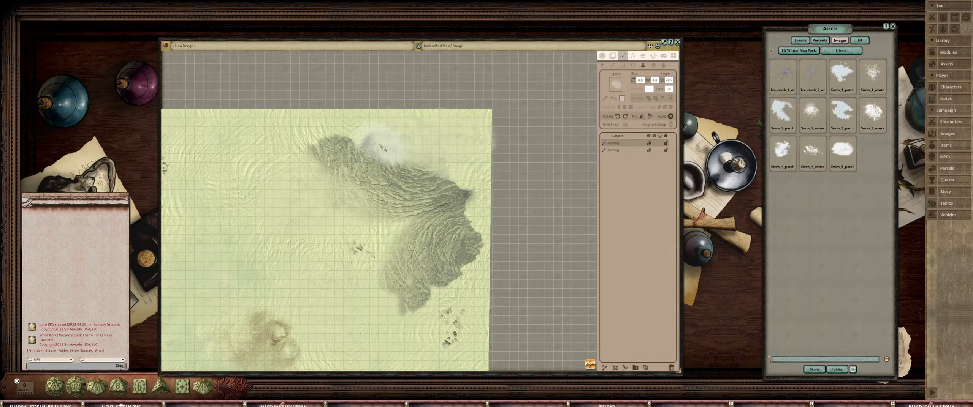
pyautogui.scroll(-4, 391, 147)
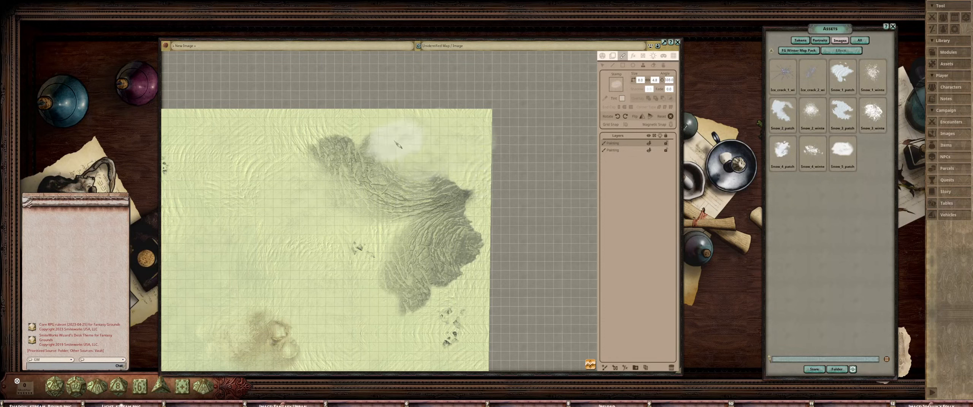
# Switch the stamp to Snow_4_patch and place rotated copies on the snow north and northeast of the grey ridge
pyautogui.click(782, 151)
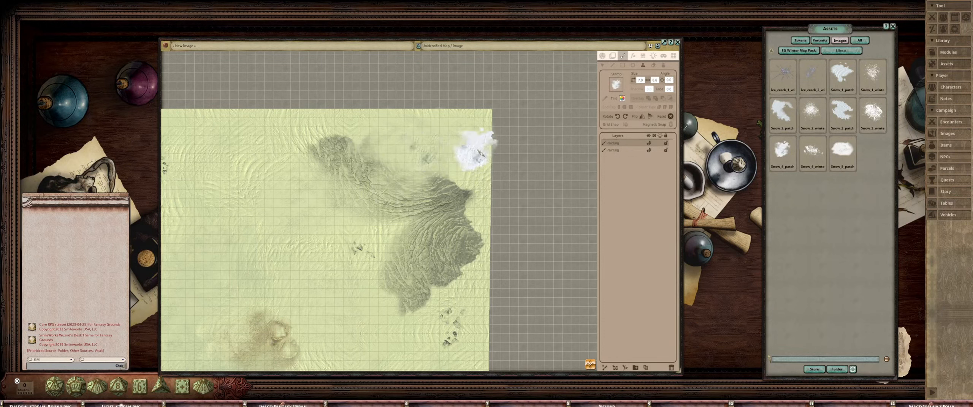
pyautogui.scroll(-3, 475, 154)
pyautogui.scroll(3, 462, 152)
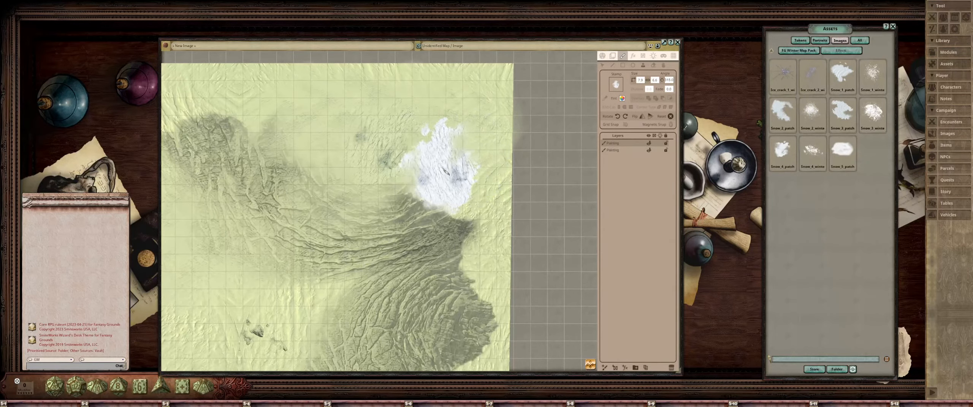
pyautogui.scroll(-3, 445, 172)
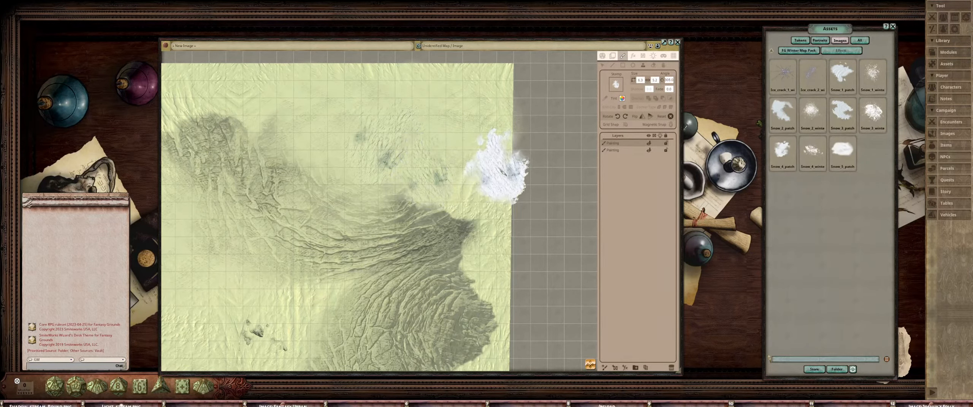
pyautogui.scroll(-3, 502, 173)
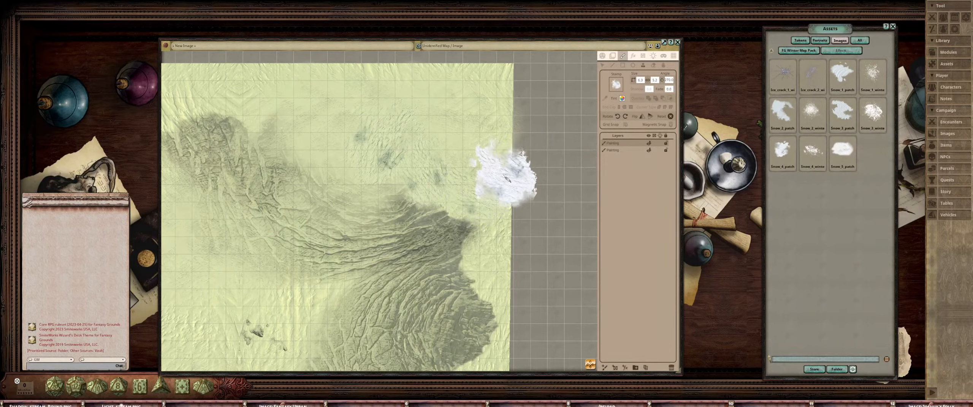
pyautogui.scroll(-2, 507, 179)
pyautogui.scroll(-2, 498, 200)
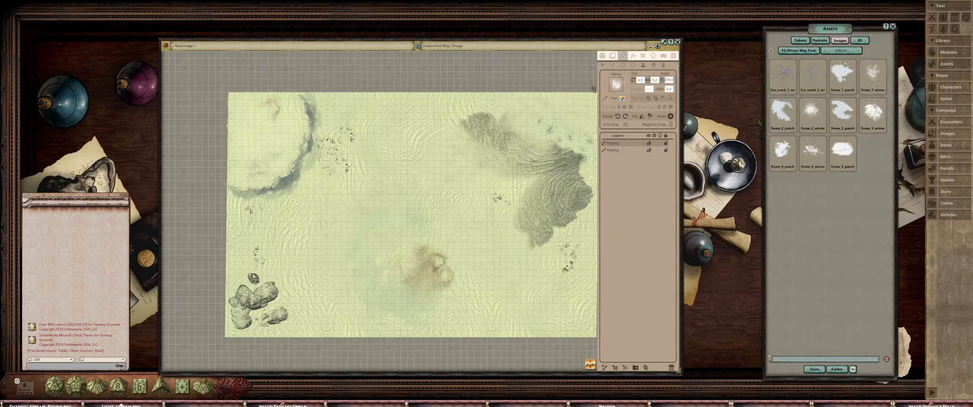
# Switch the stamp to a pale blue snow patch and place rotated copies across the grey ridge's northern side and edges
pyautogui.click(528, 130)
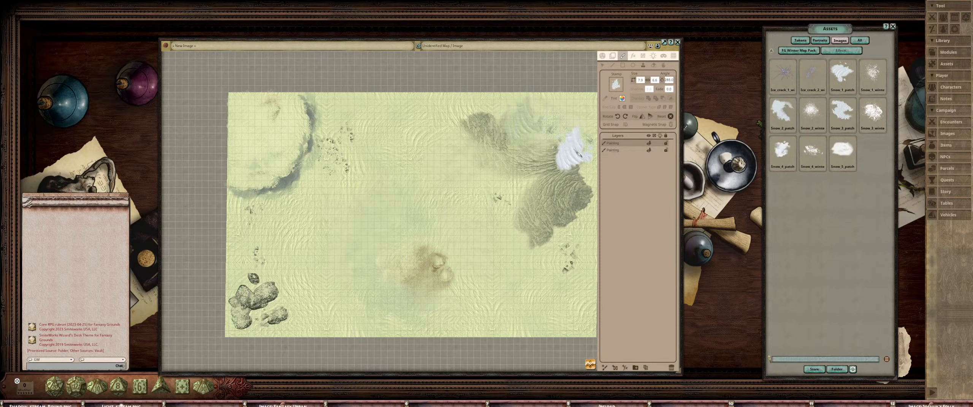
pyautogui.scroll(2, 574, 146)
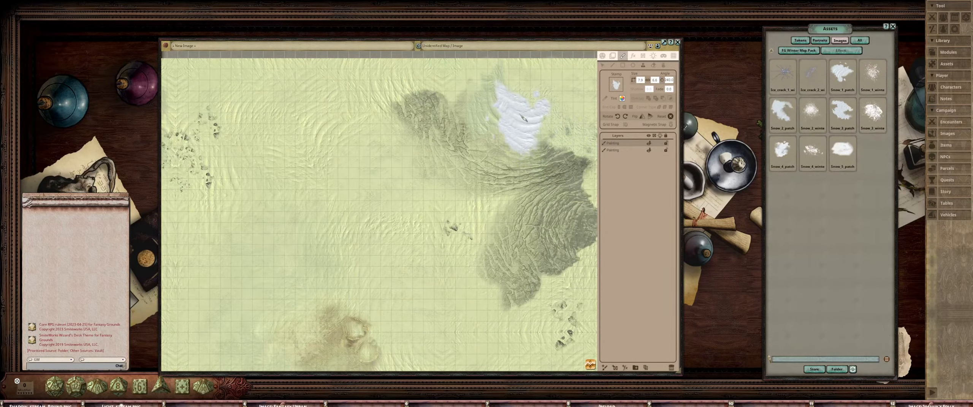
pyautogui.scroll(-2, 572, 199)
pyautogui.moveTo(571, 199); pyautogui.dragTo(497, 193)
pyautogui.scroll(-2, 510, 167)
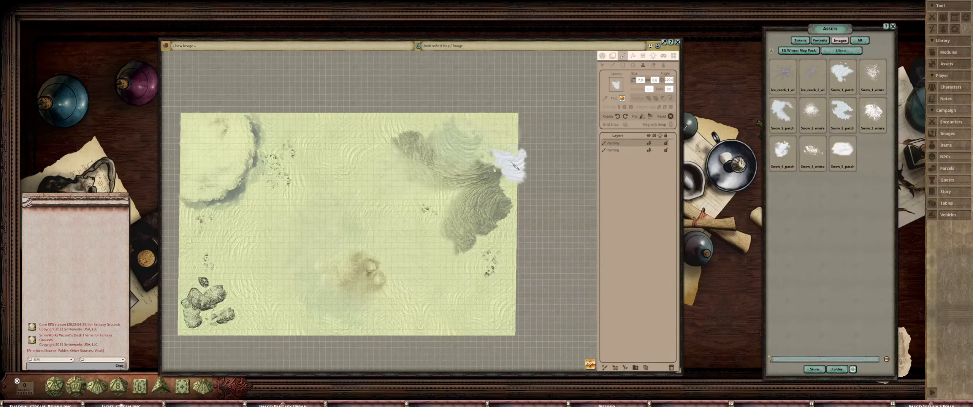
pyautogui.scroll(-2, 497, 204)
pyautogui.moveTo(454, 227)
pyautogui.mouseDown()
pyautogui.moveTo(541, 188)
pyautogui.moveTo(445, 217)
pyautogui.mouseUp()
pyautogui.scroll(2, 541, 189)
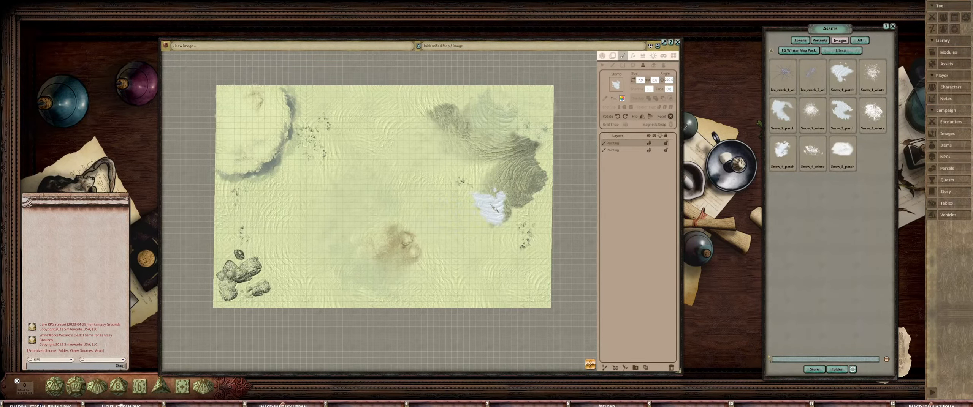